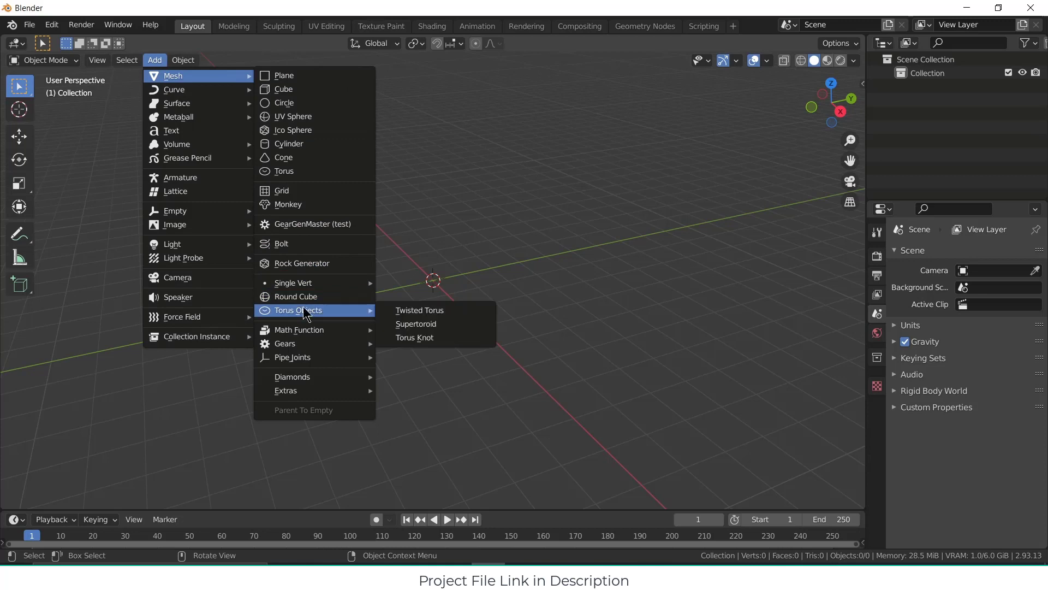
Step: Add a GearGenMaster gear mesh and set its external gear type to Bevel
click(306, 224)
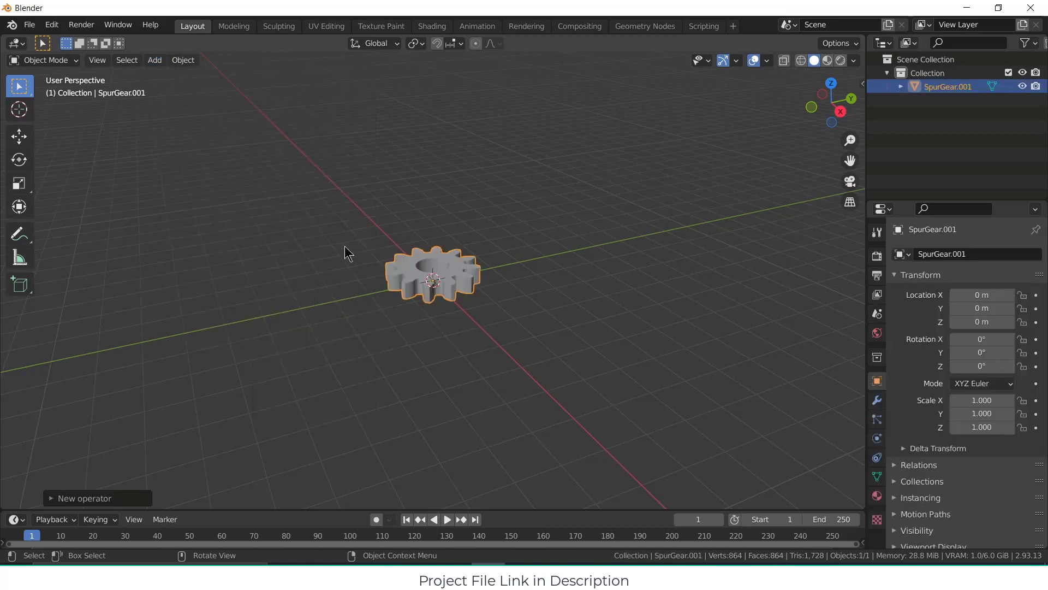
click(101, 498)
click(153, 288)
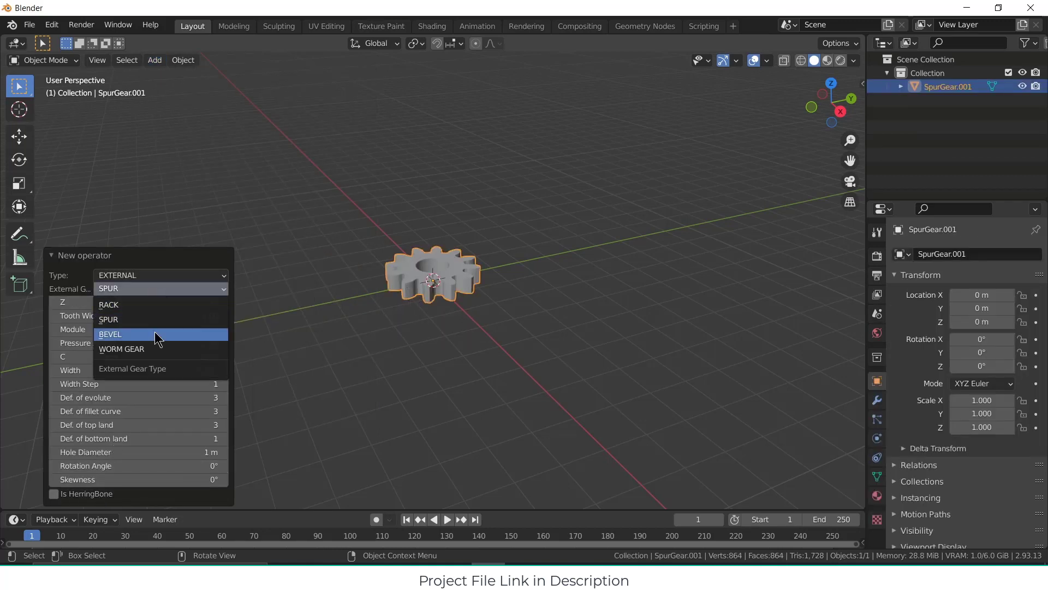
click(157, 334)
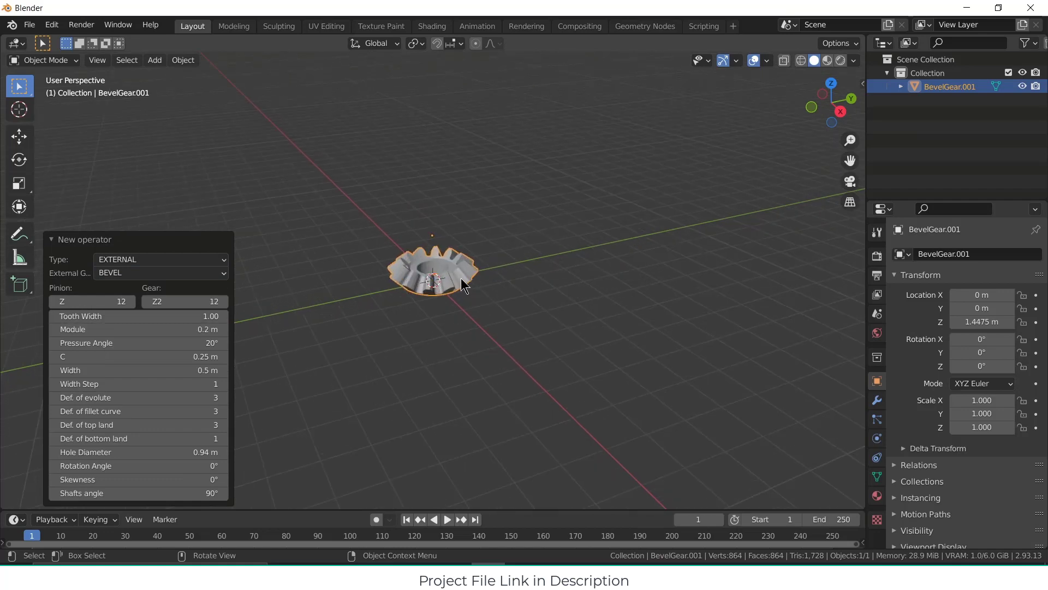
Step: Set both the pinion (Z) and gear (Z2) tooth counts to 14, and the bevel gear's hole diameter to 0.8 m
scroll(461, 277, up, 3)
middle_drag(460, 277, 404, 326)
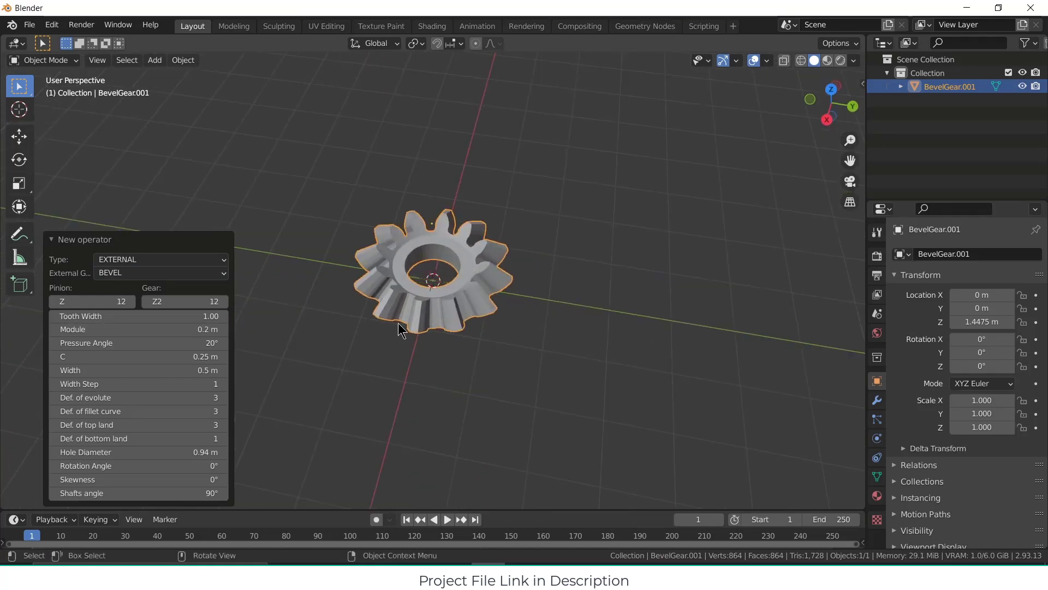
click(132, 301)
click(132, 301)
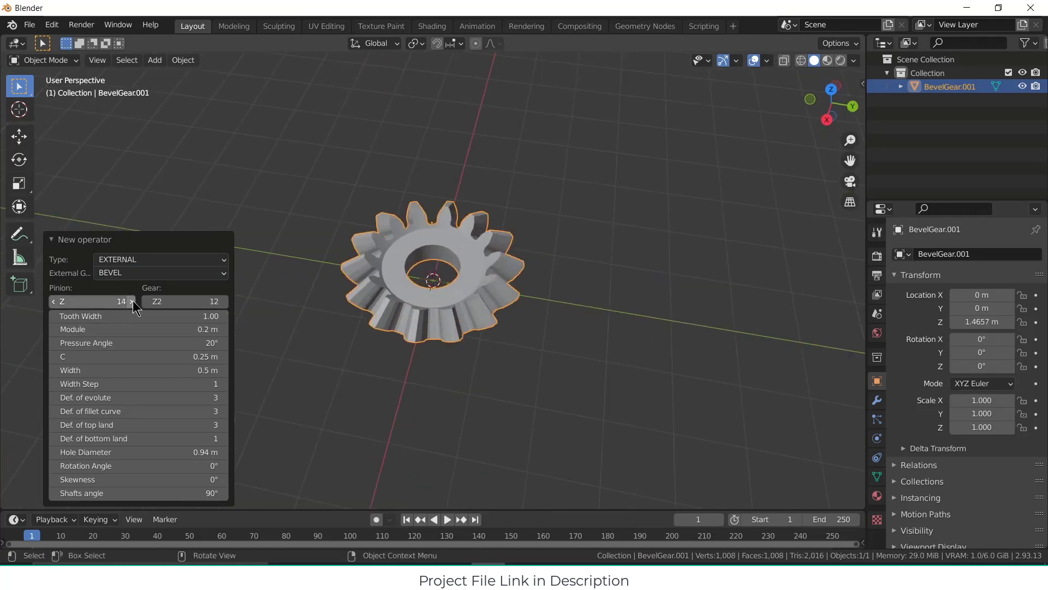
click(228, 302)
click(227, 301)
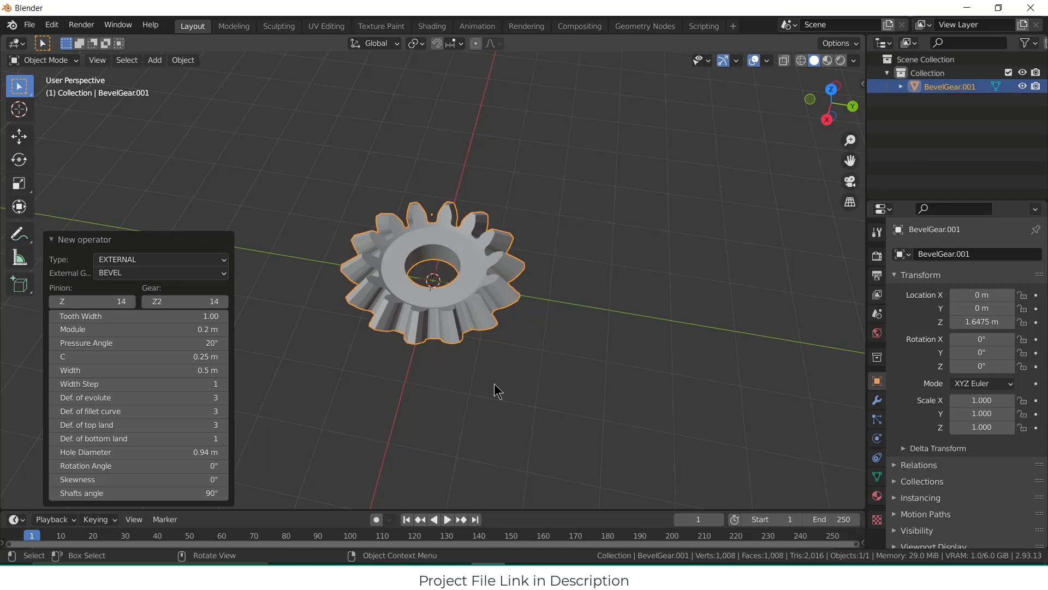
middle_drag(431, 269, 447, 290)
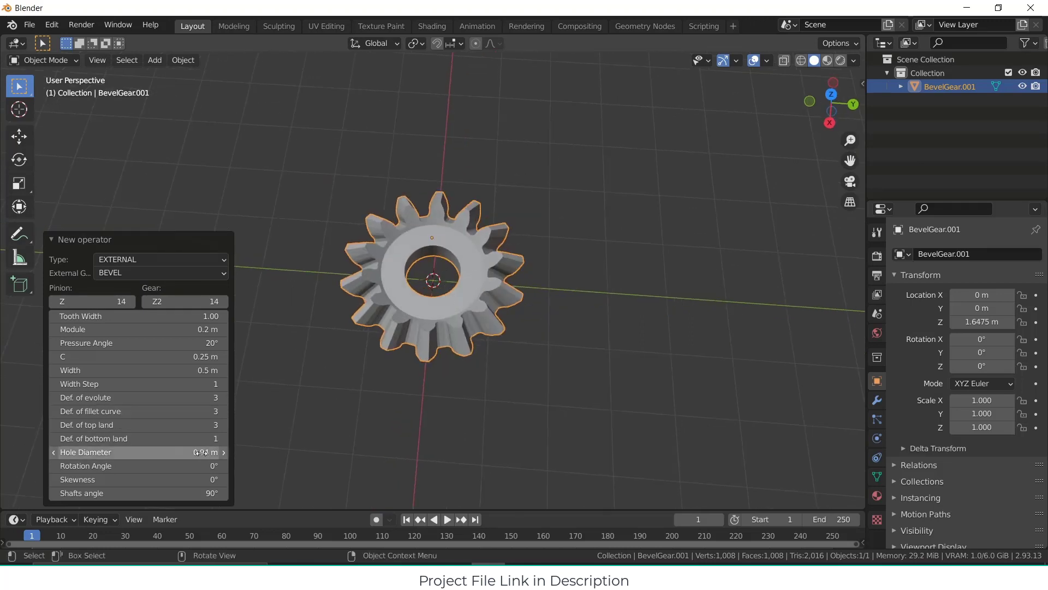
drag(201, 452, 180, 452)
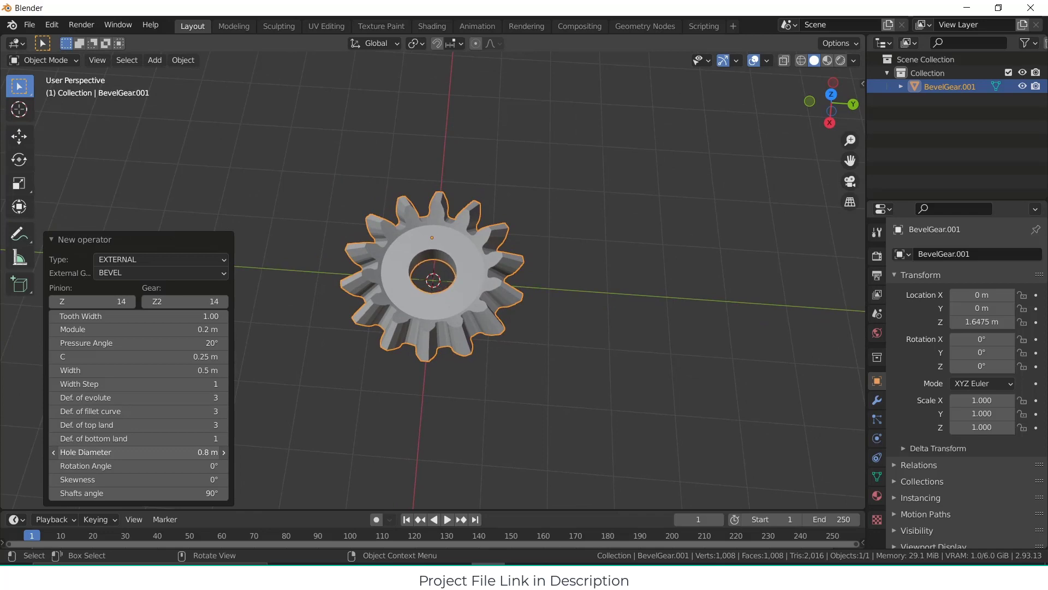
Step: Open the bevel gear's mesh in Edit Mode with edge selection, facing its flat underside
middle_drag(591, 350, 579, 300)
click(575, 293)
click(480, 276)
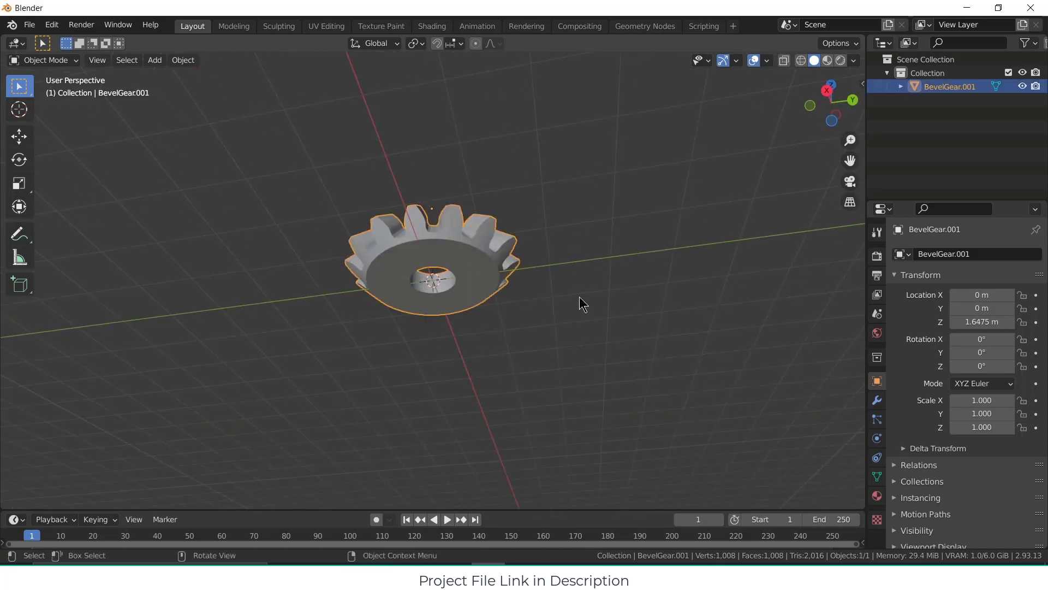
key(Tab)
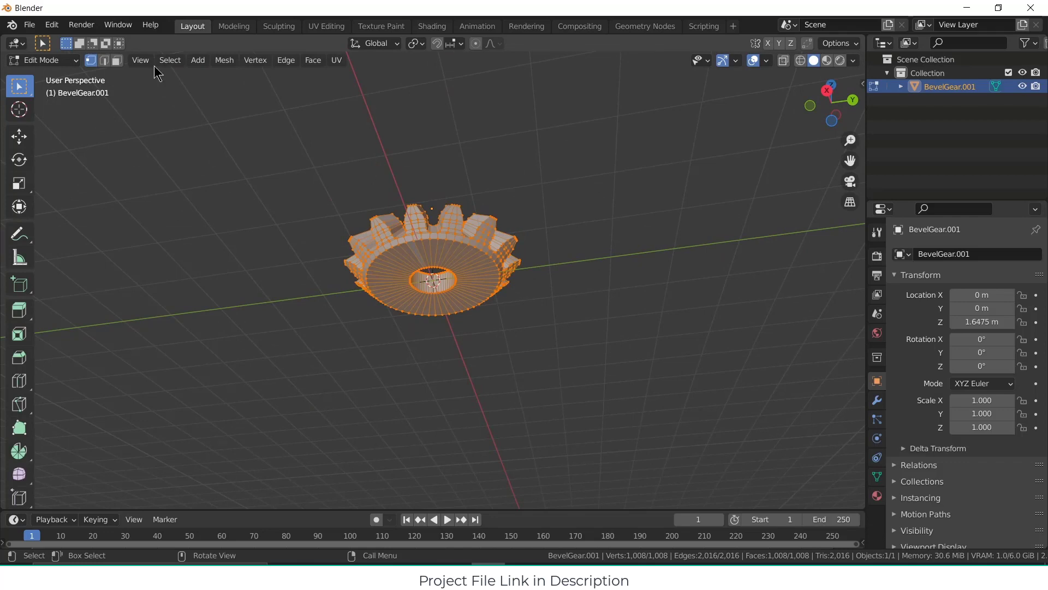
click(104, 61)
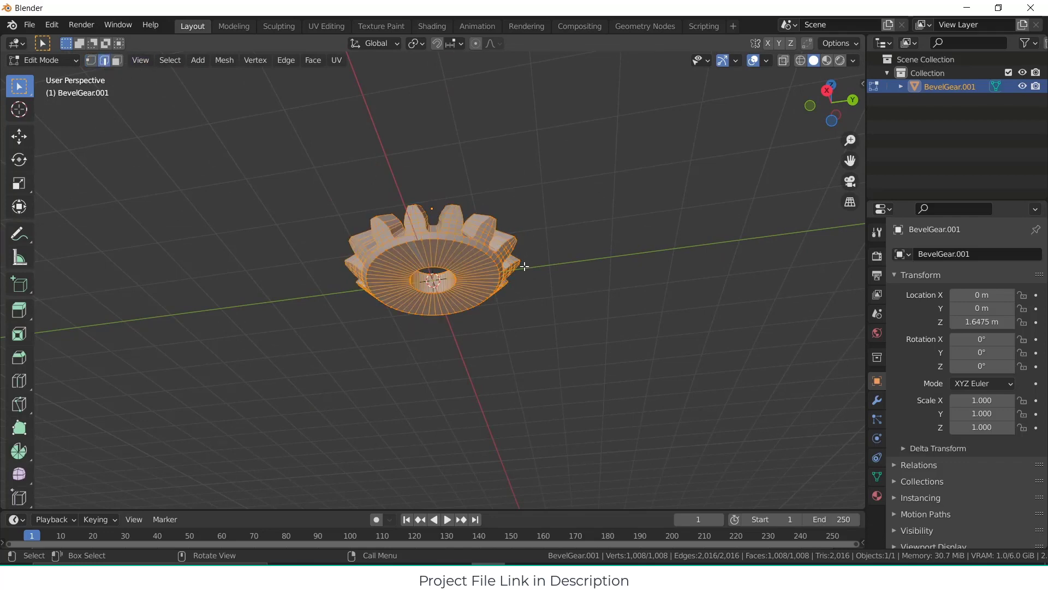
key(ctrl+t)
click(570, 290)
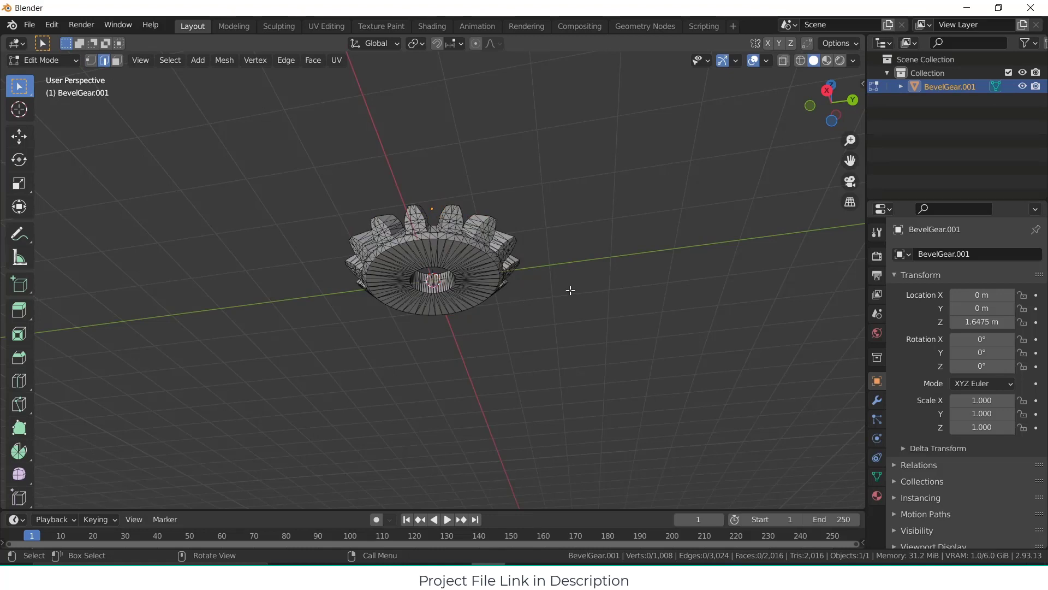
key(ctrl+z)
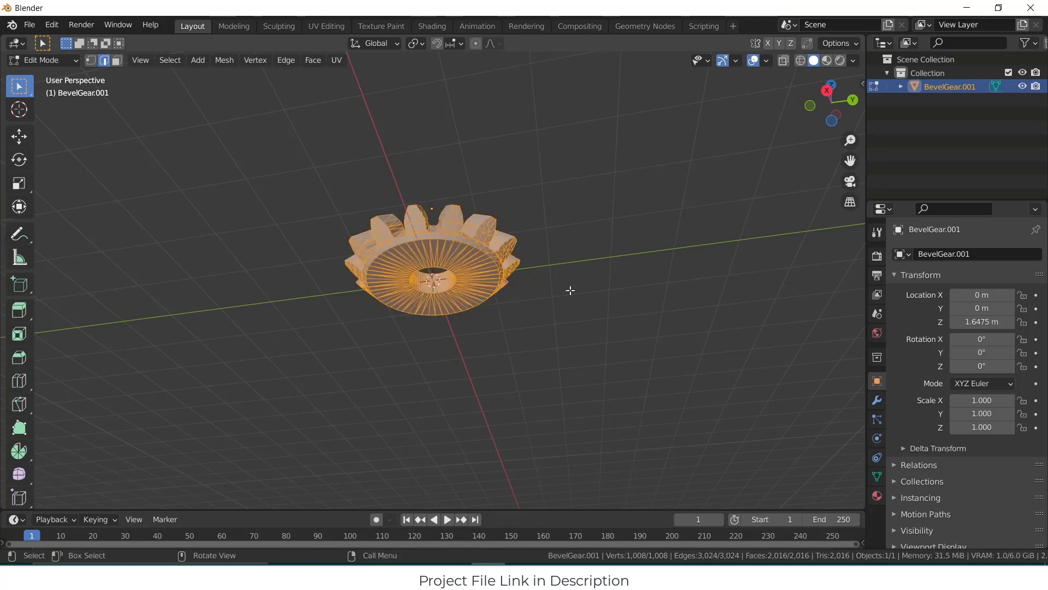
key(ctrl+z)
Step: Add one centred loop cut around the flat ring on the gear's underside and clear the selection
key(ctrl+r)
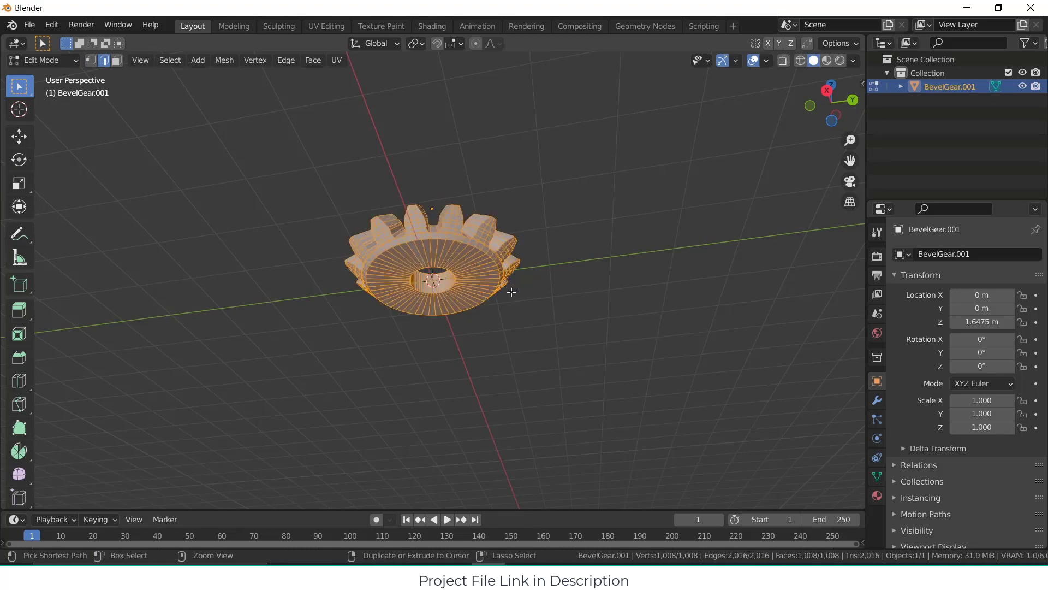
click(473, 277)
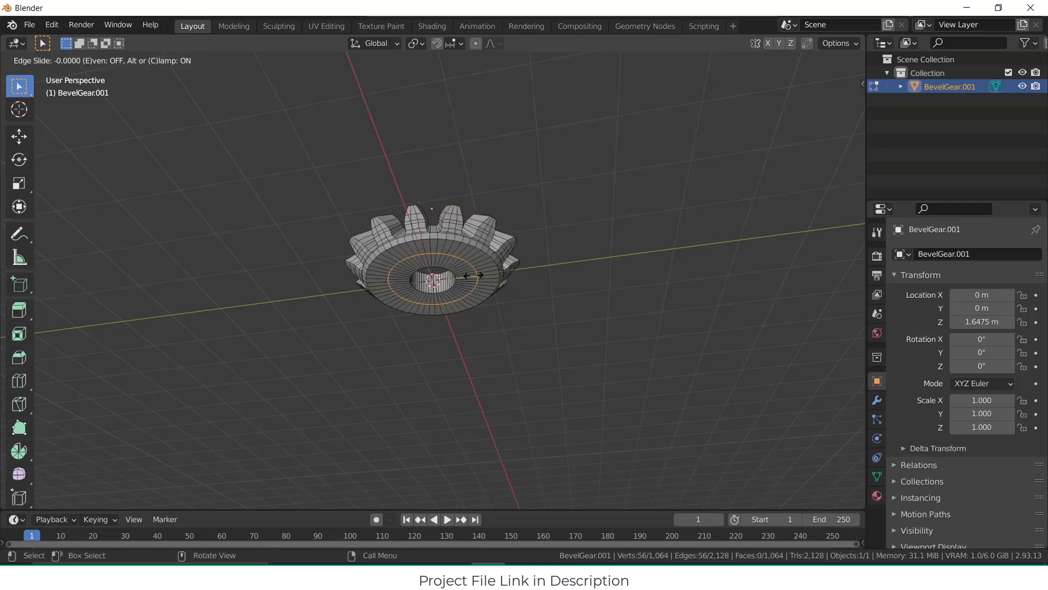
right_click(473, 275)
click(536, 337)
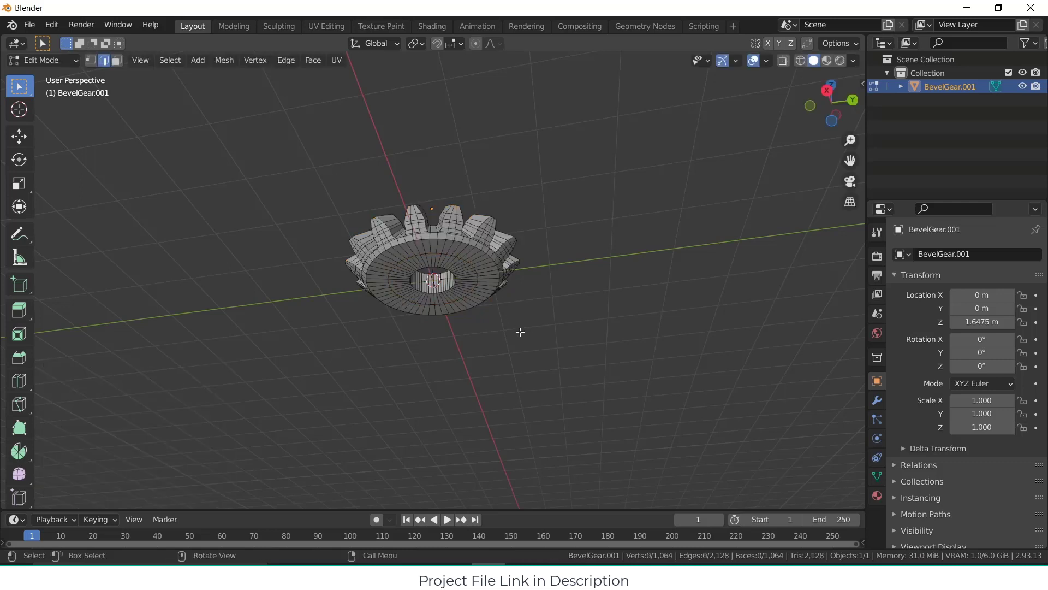
Step: Extrude the inner ring of underside faces around the hole by about 1.84 m to form a hollow shaft, and return to Object Mode
key(3)
alt+click(460, 294)
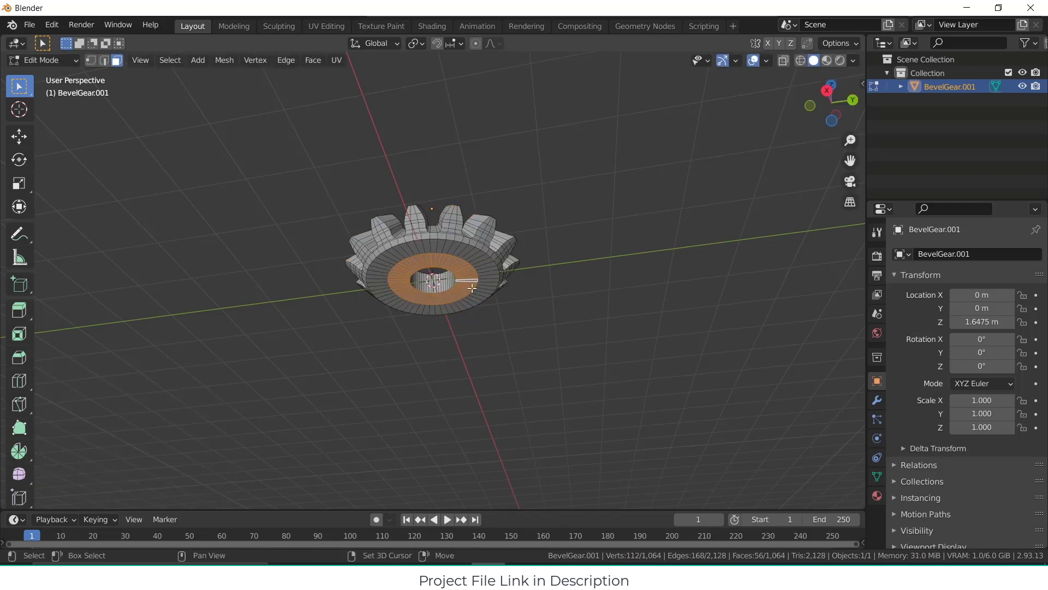
key(e)
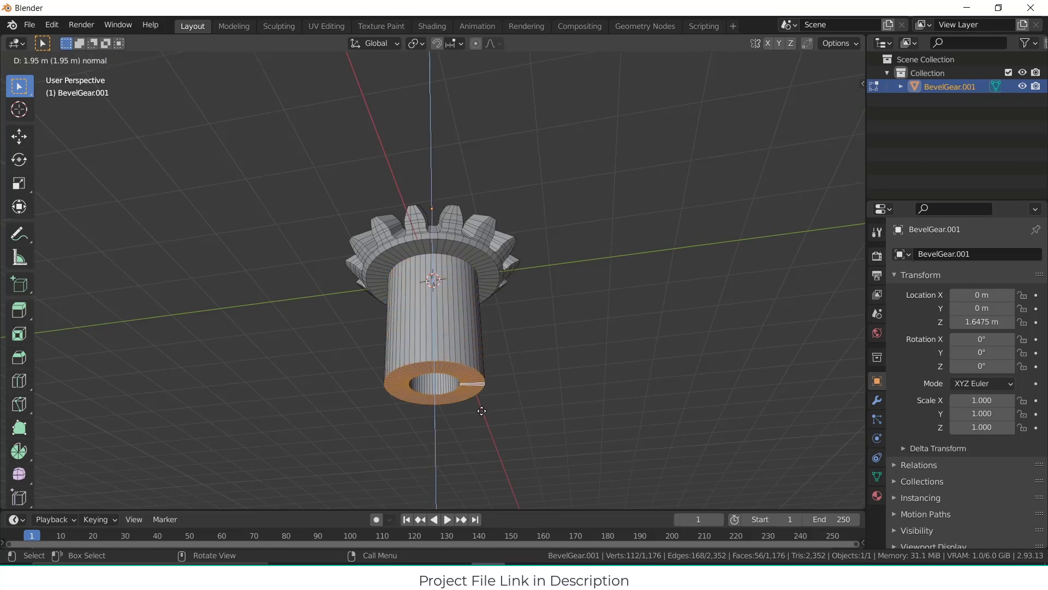
click(480, 402)
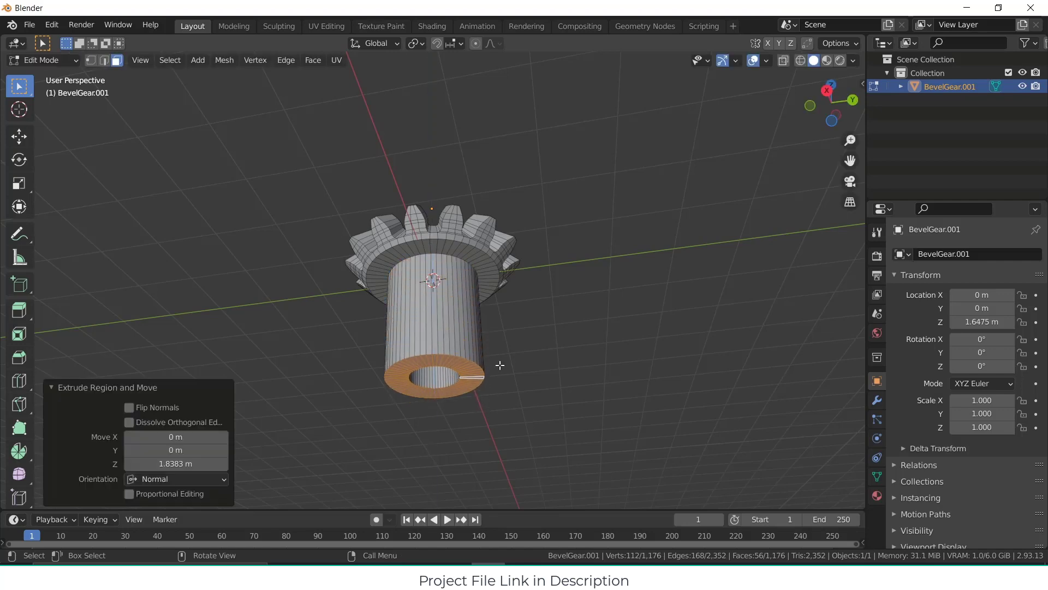
middle_drag(499, 365, 554, 360)
key(Tab)
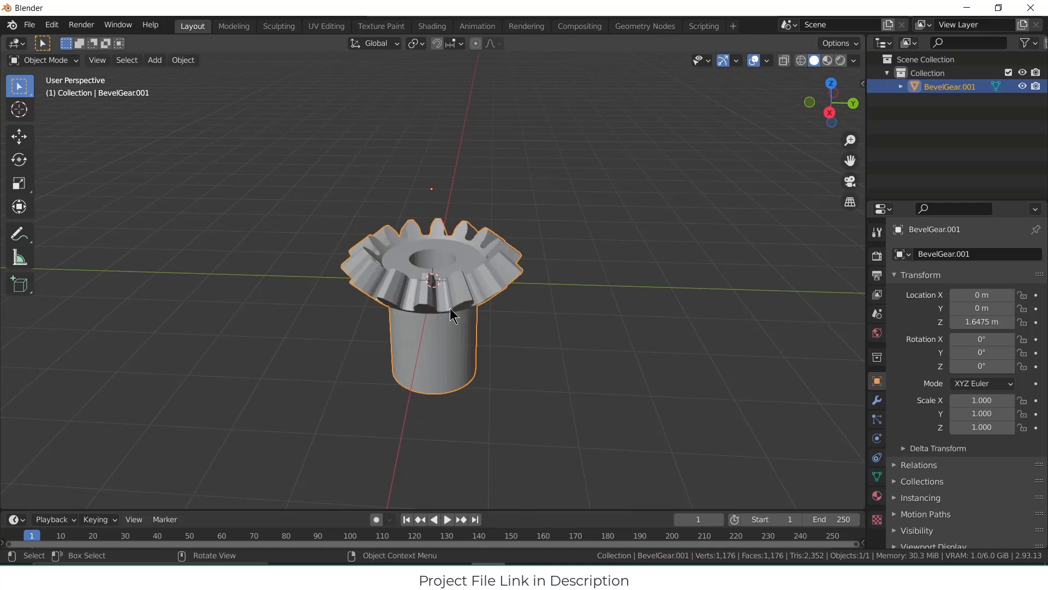
Step: Switch to the browser to check the robotic arm joint video results, and return to the gear in Blender
middle_drag(450, 308, 486, 335)
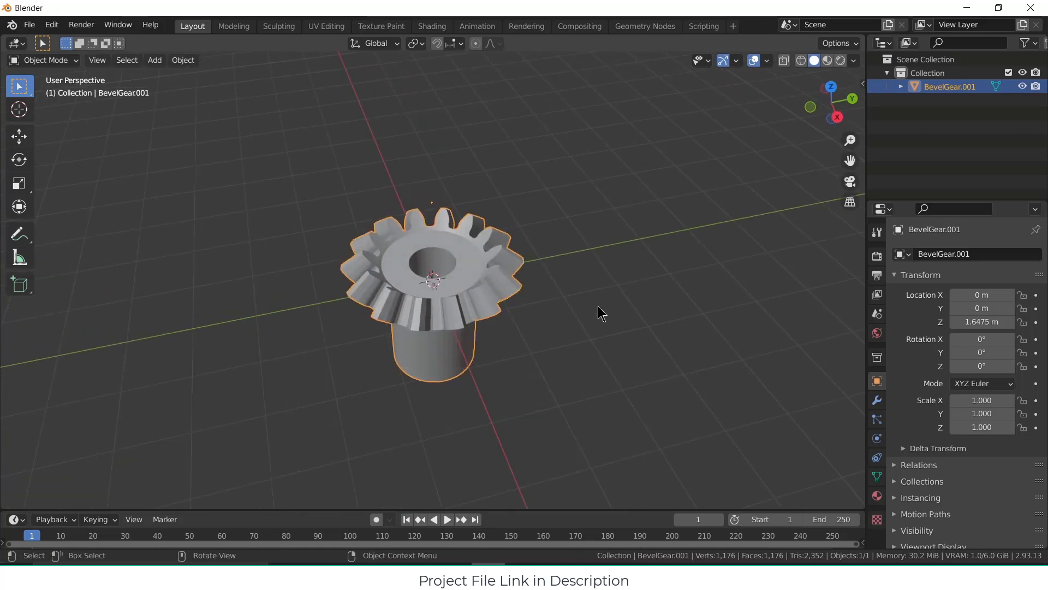
click(420, 576)
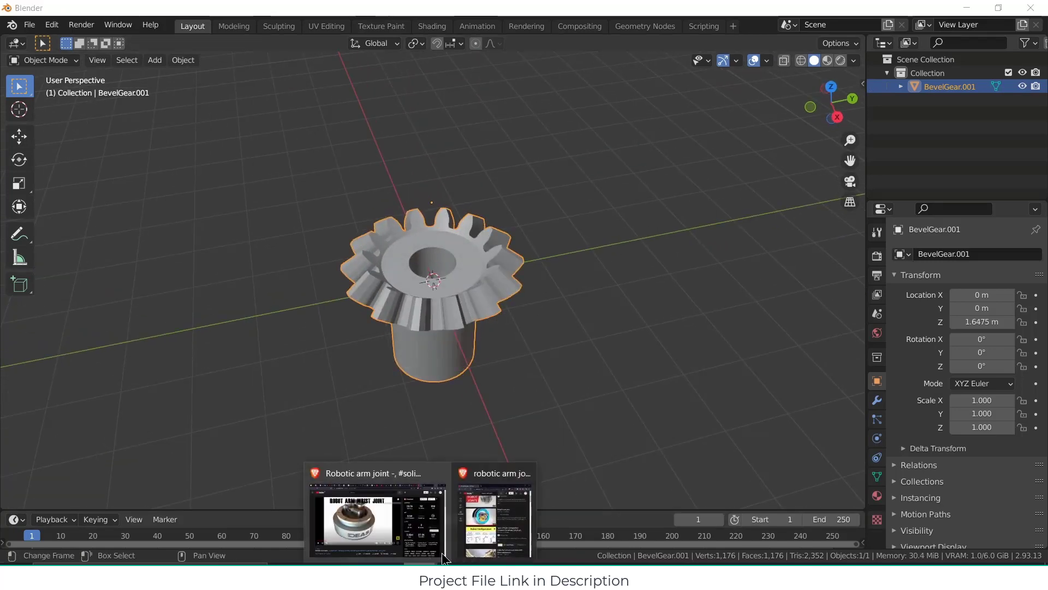
click(507, 525)
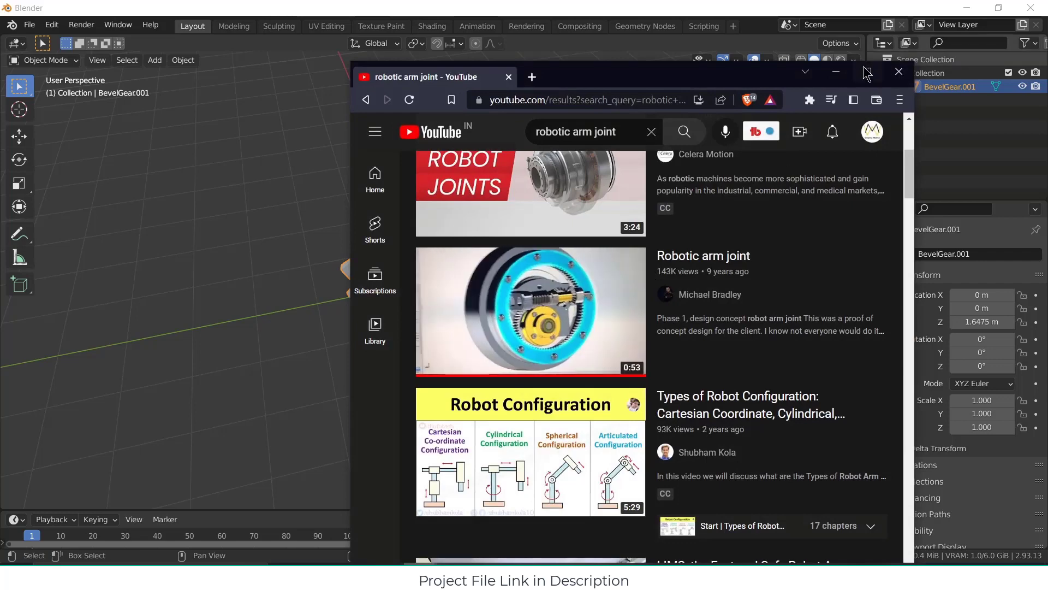
click(837, 71)
middle_drag(568, 250, 532, 254)
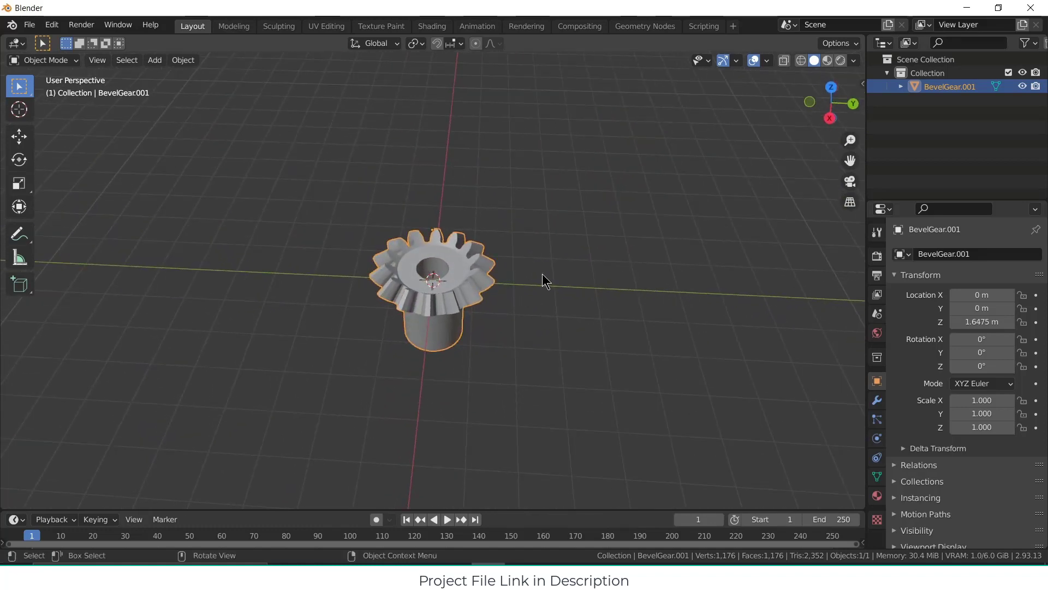
Step: Set the transform pivot point to the 3D cursor and rotate the gear 90° about the global Y axis
middle_drag(542, 273, 526, 238)
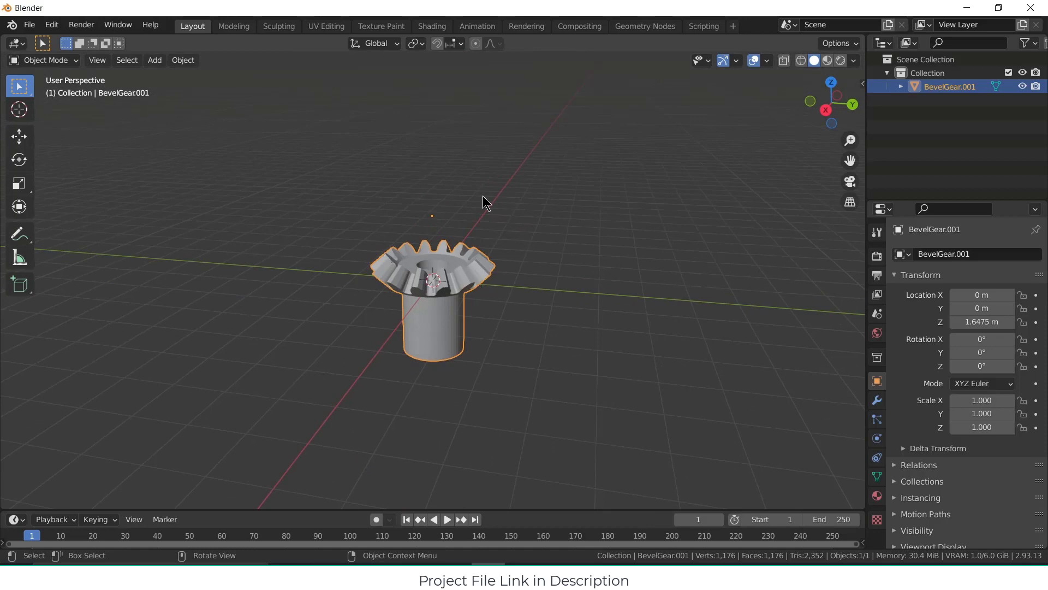
click(416, 43)
click(435, 74)
key(r)
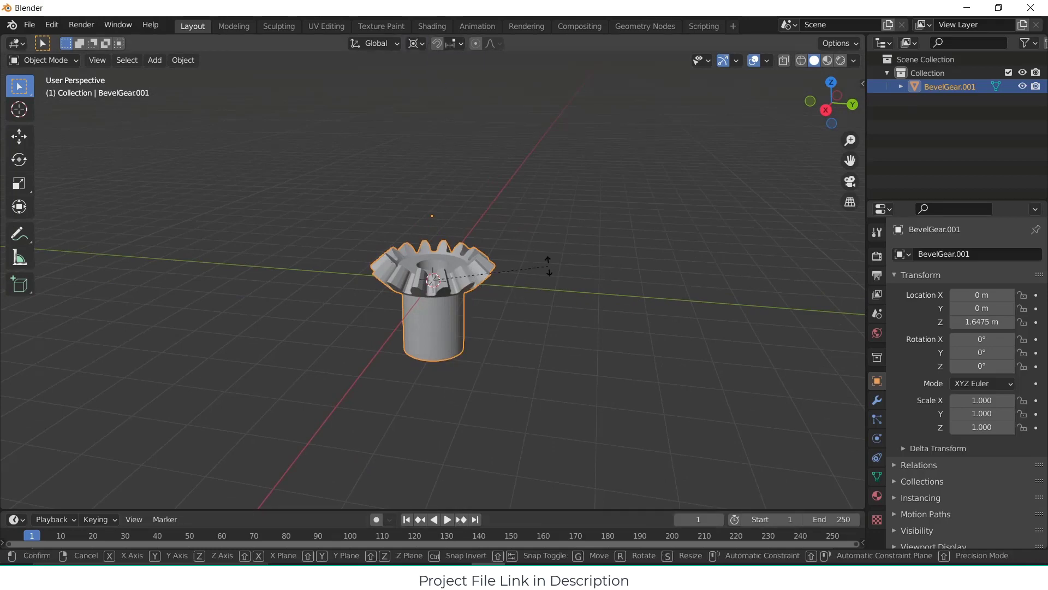
text(y)
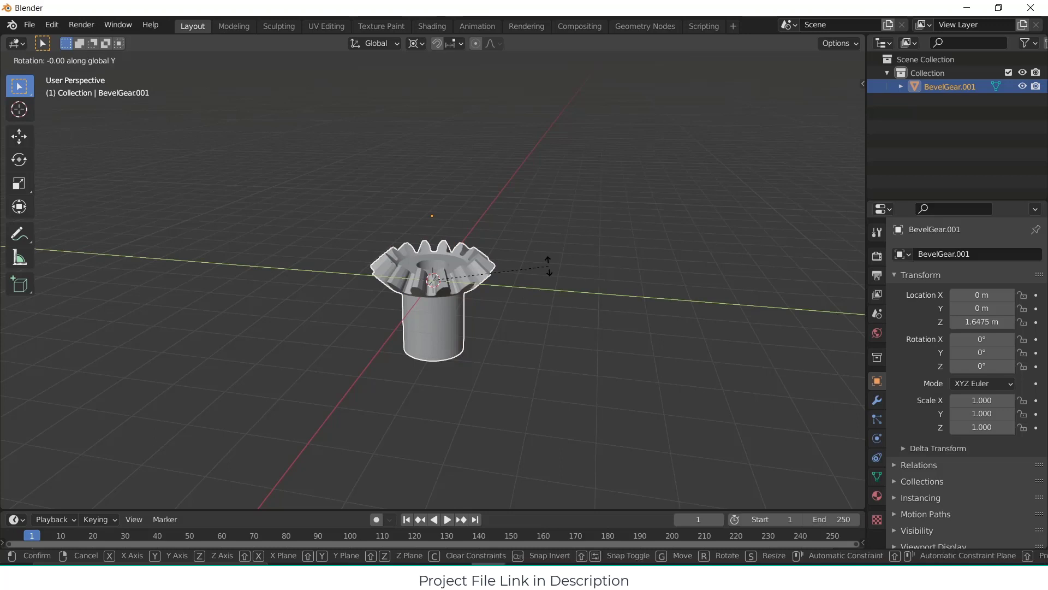
text(90)
key(Return)
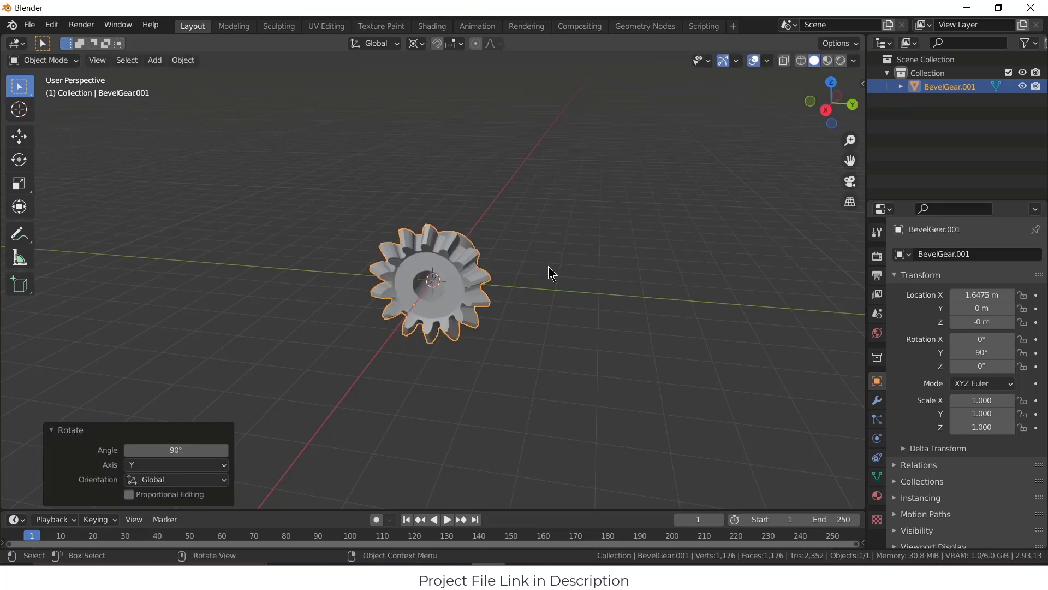
Step: Snap the rotated bevel gear's origin to the 3D cursor without keeping an offset
click(444, 238)
key(shift+s)
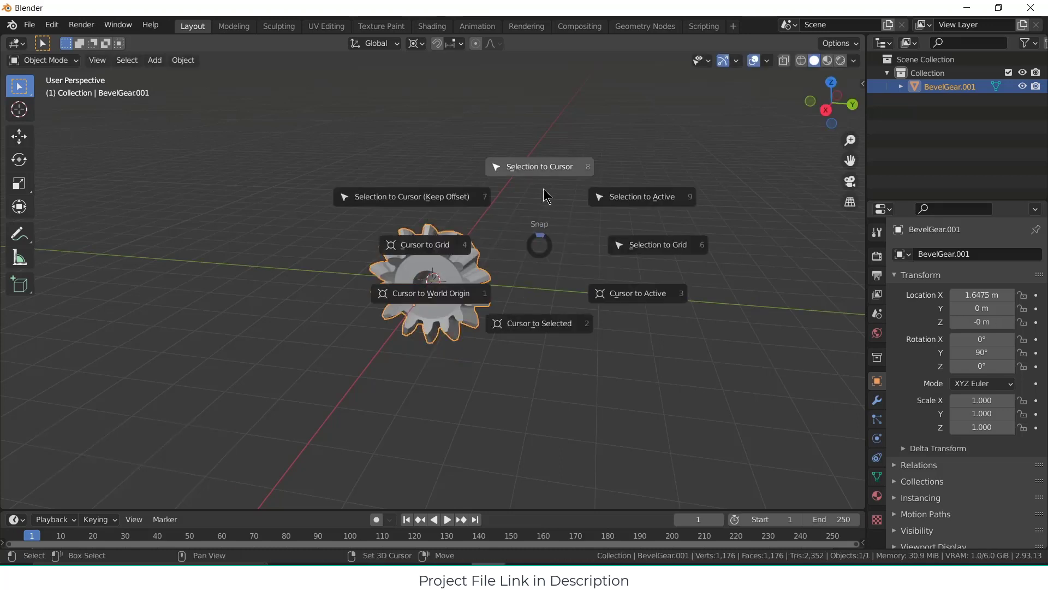
click(545, 172)
Step: Switch to the browser for another look at the robotic arm joint reference, and return to Blender
middle_drag(587, 325, 481, 306)
click(379, 510)
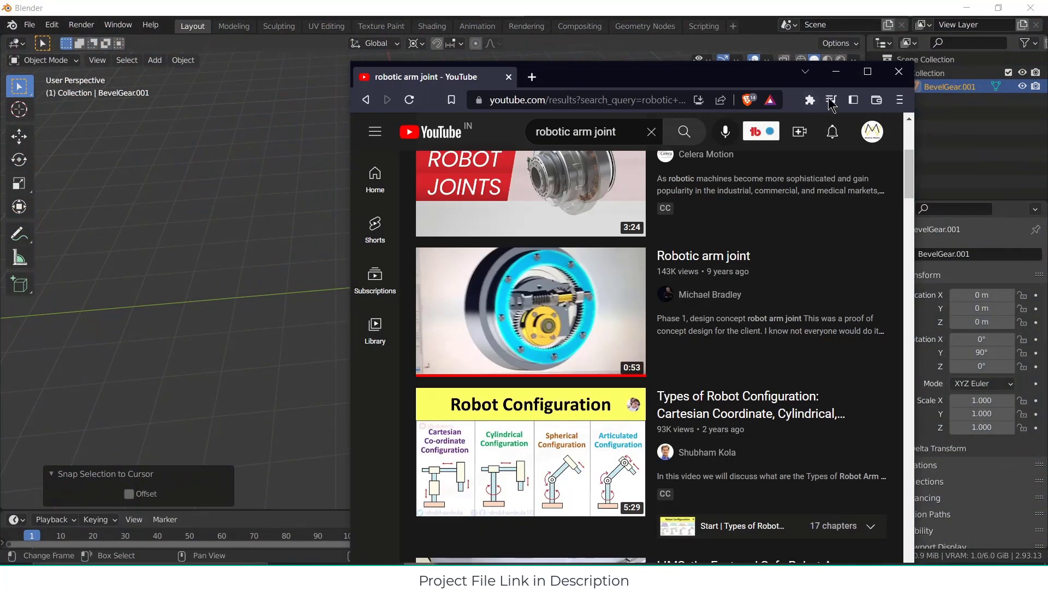
click(836, 72)
middle_drag(626, 282, 644, 328)
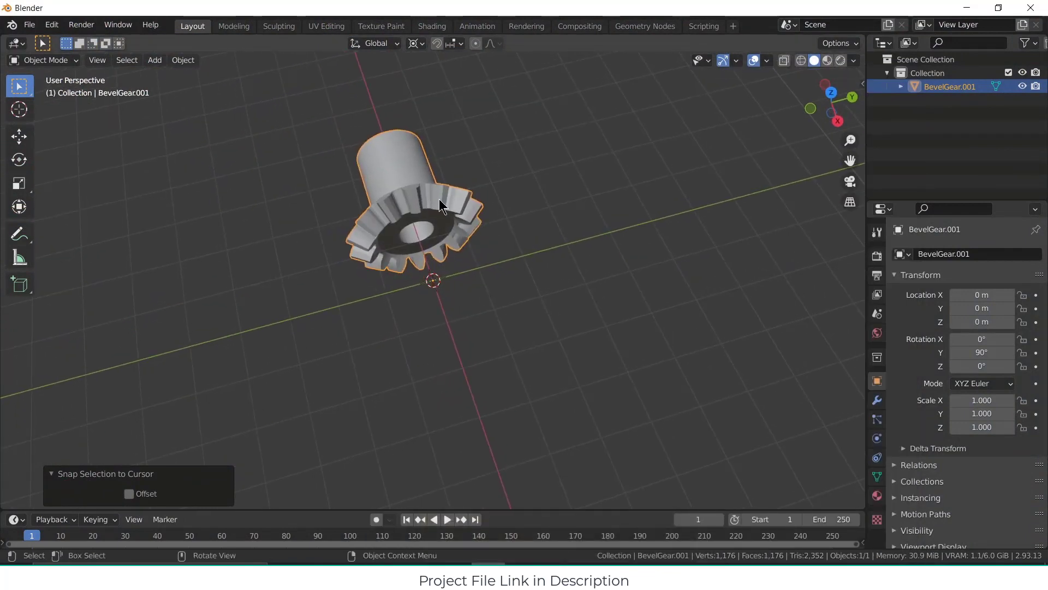
Step: Duplicate the bevel gear in place and rotate the copy -90° about the global Z axis so the two gears meet at right angles
key(shift+d)
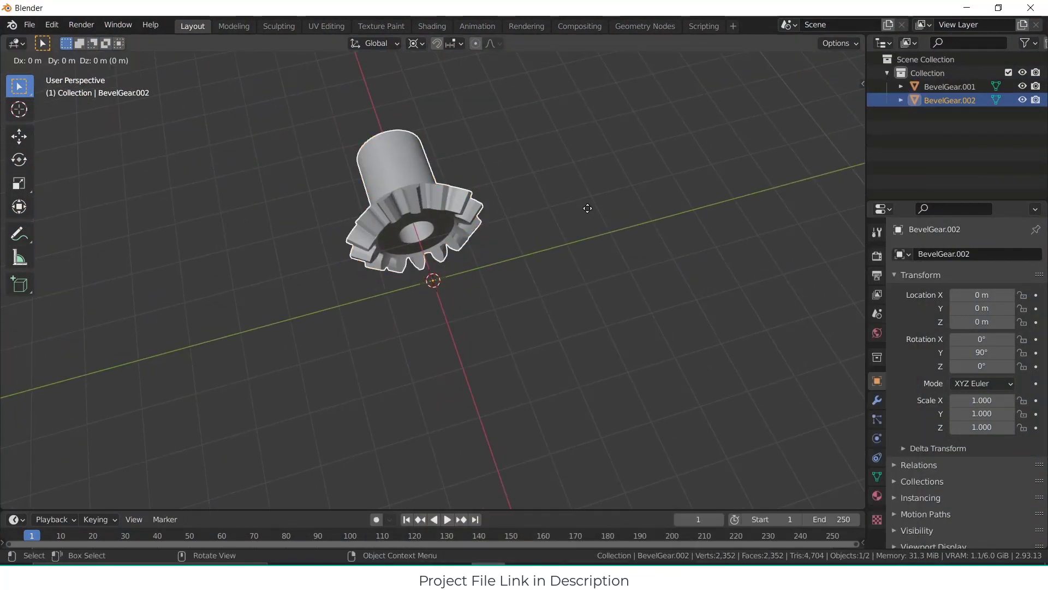
key(z)
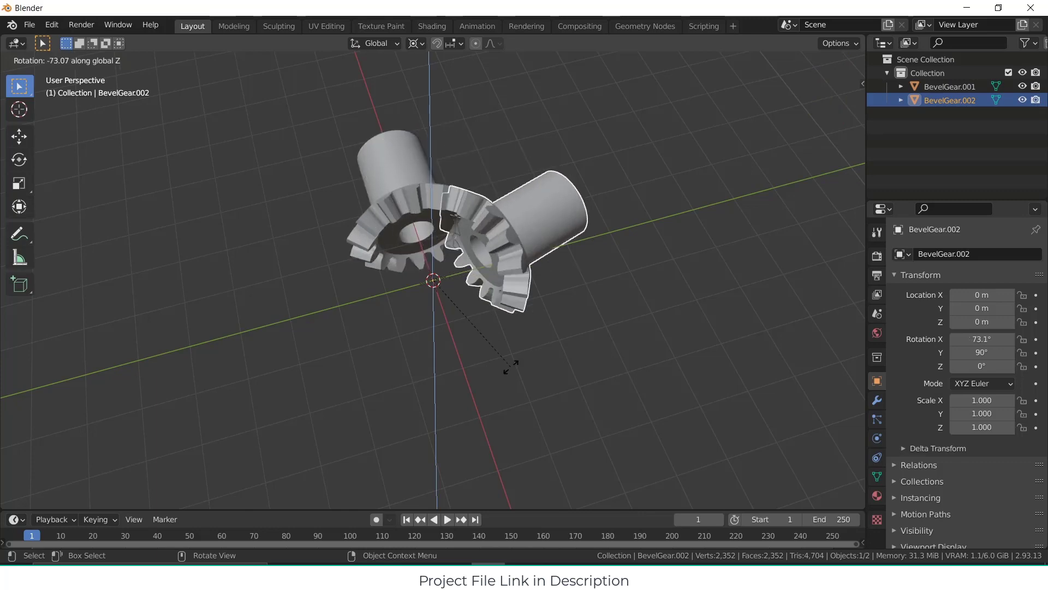
text(-90)
key(Return)
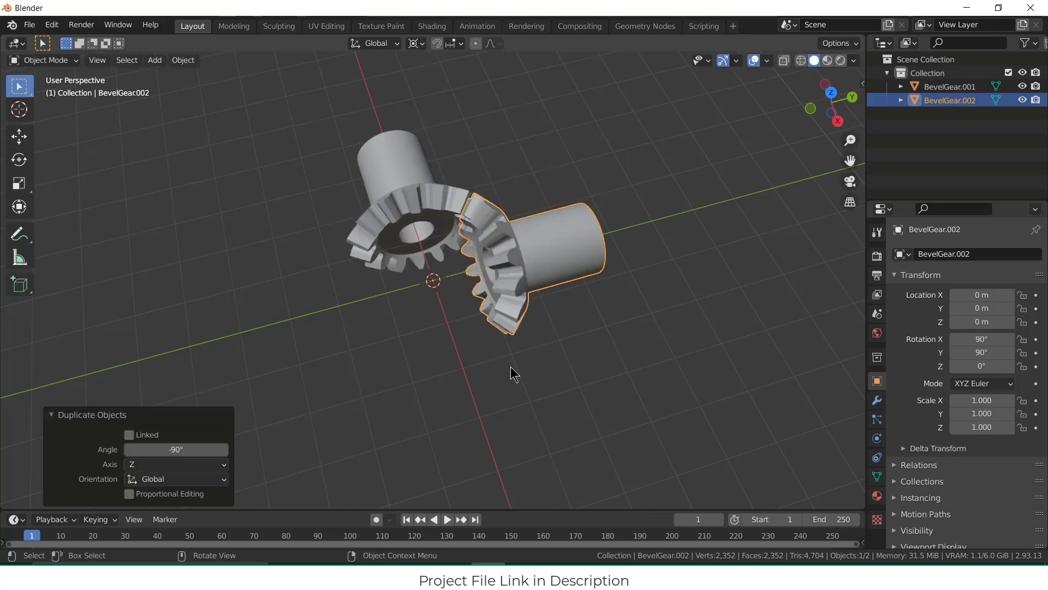
middle_drag(513, 362, 554, 273)
scroll(484, 246, up, 5)
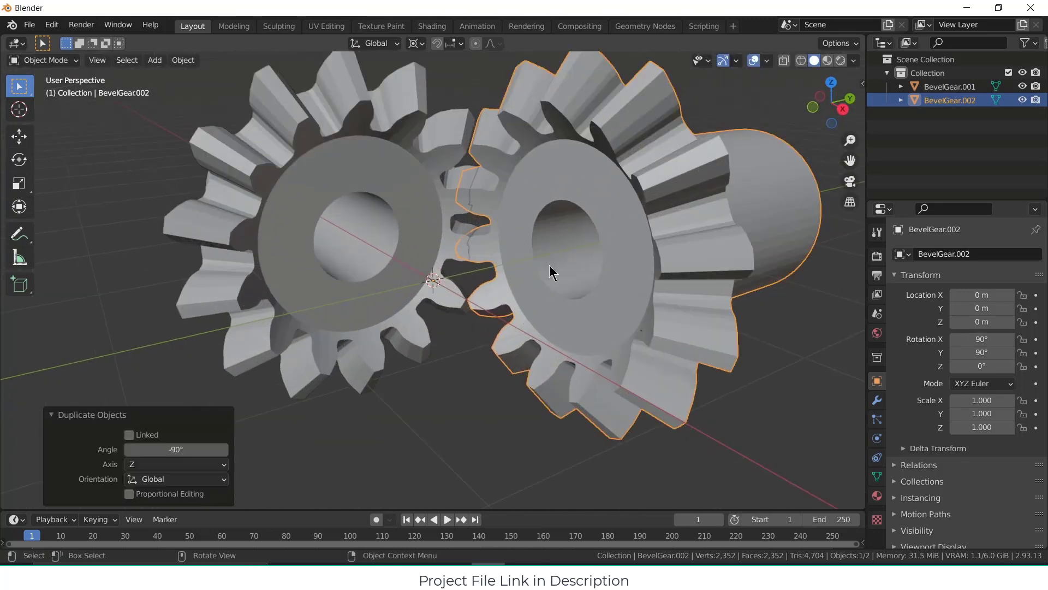
Step: Rotate the duplicated bevel gear about -14.7° around the global Y axis to line its teeth up with the other gear's gaps
middle_drag(625, 303, 698, 284)
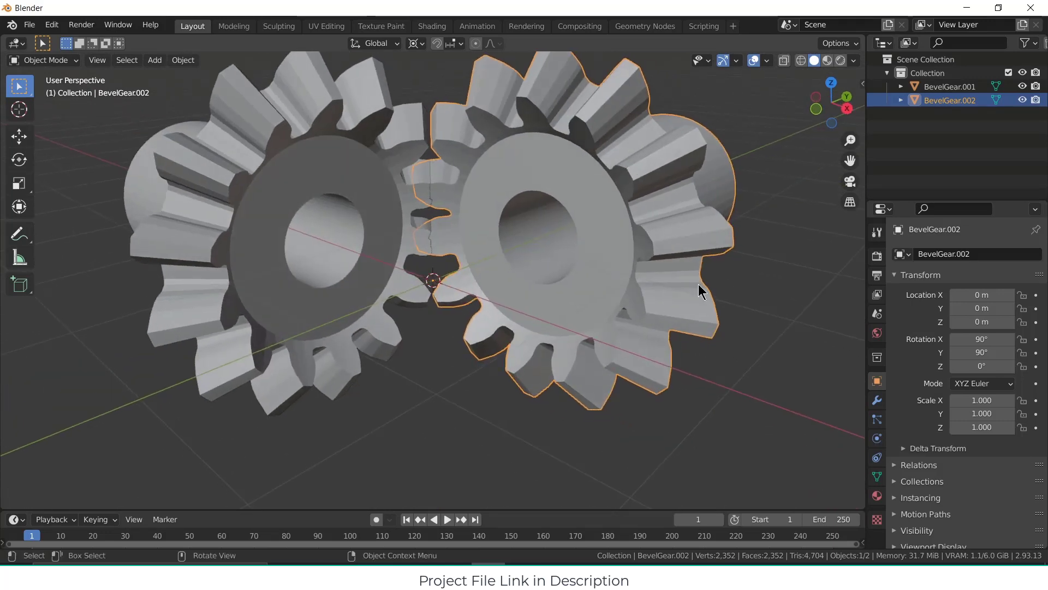
key(r)
key(y)
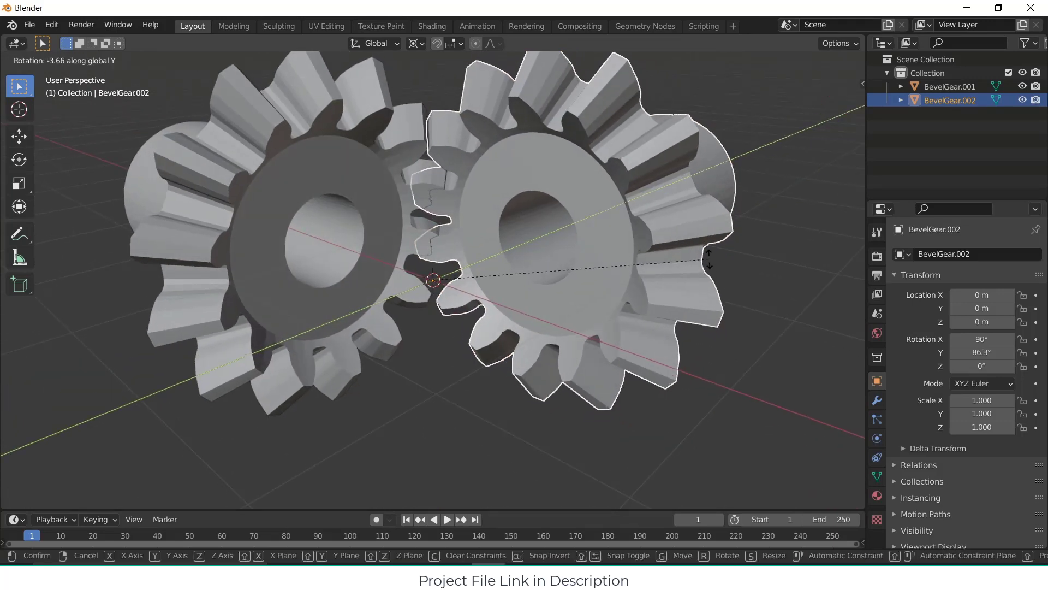
click(688, 211)
Step: Fine-tune the tooth meshing by rotating the duplicated bevel gear another 1.6° or so about the global Y axis
middle_drag(687, 208, 487, 322)
scroll(460, 254, up, 6)
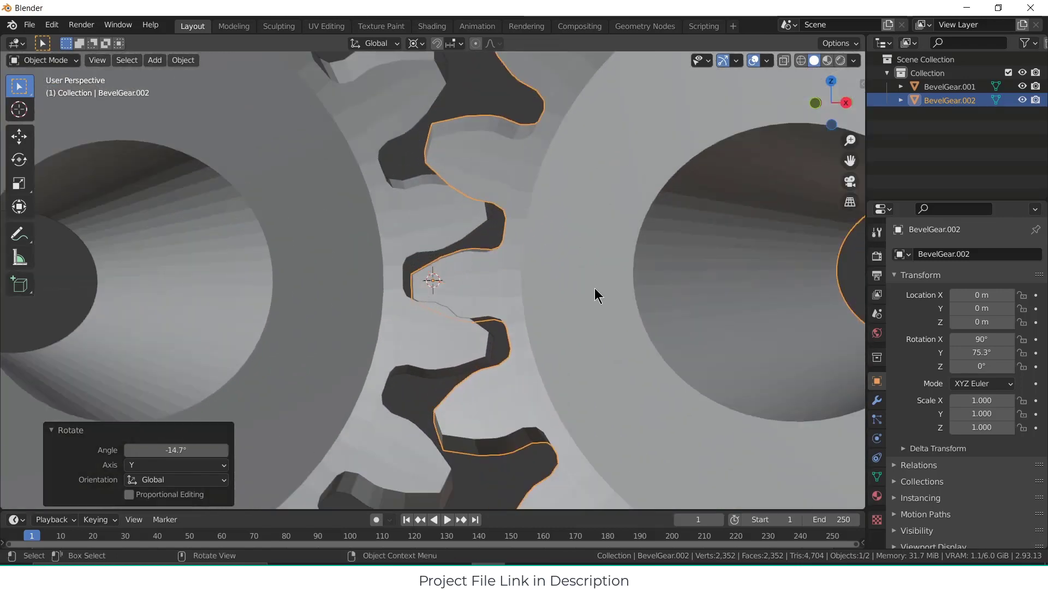
key(r)
key(z)
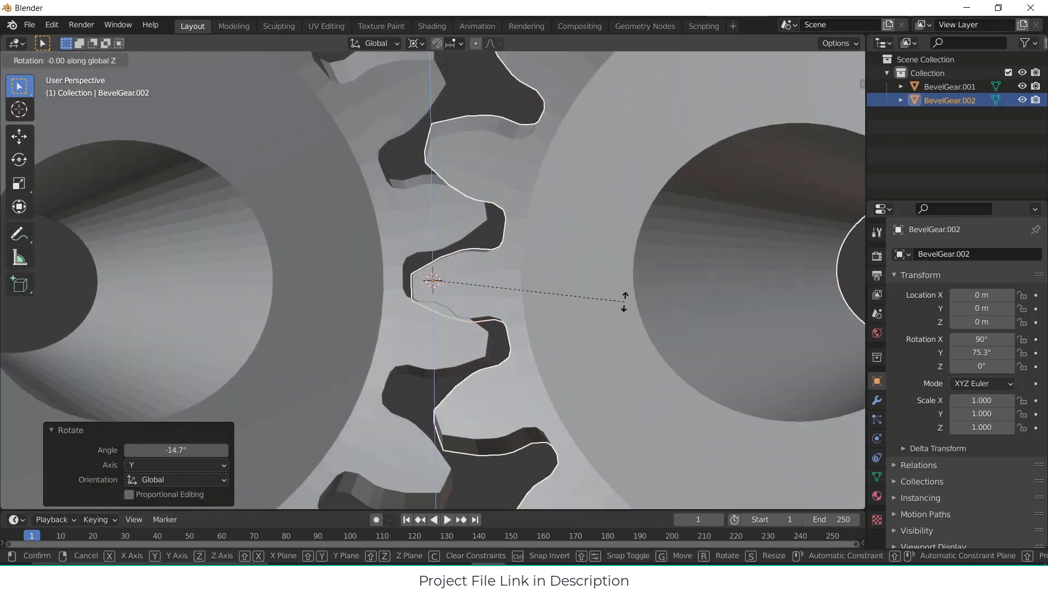
key(y)
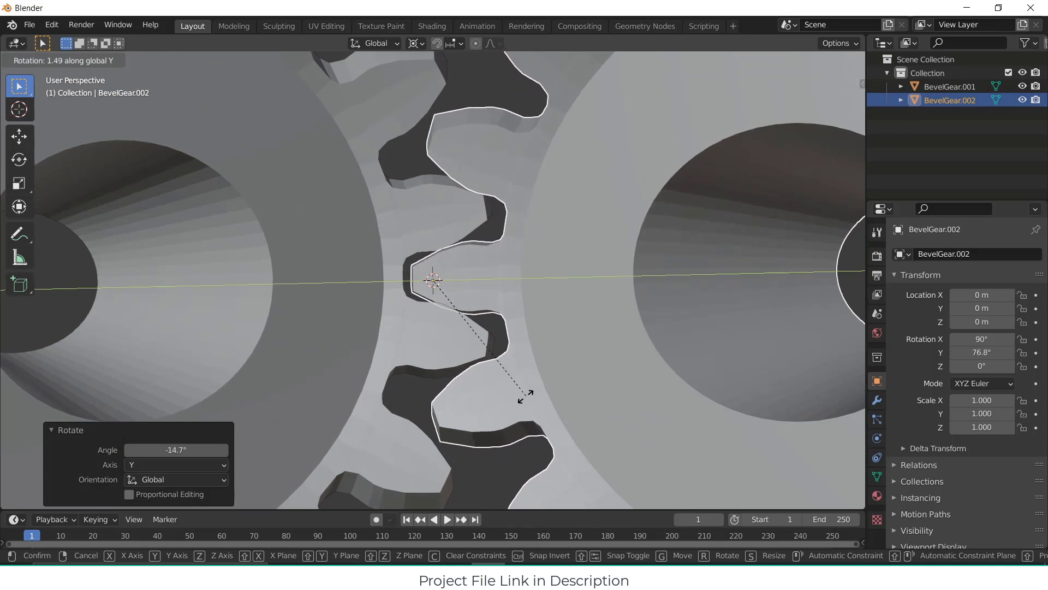
click(518, 402)
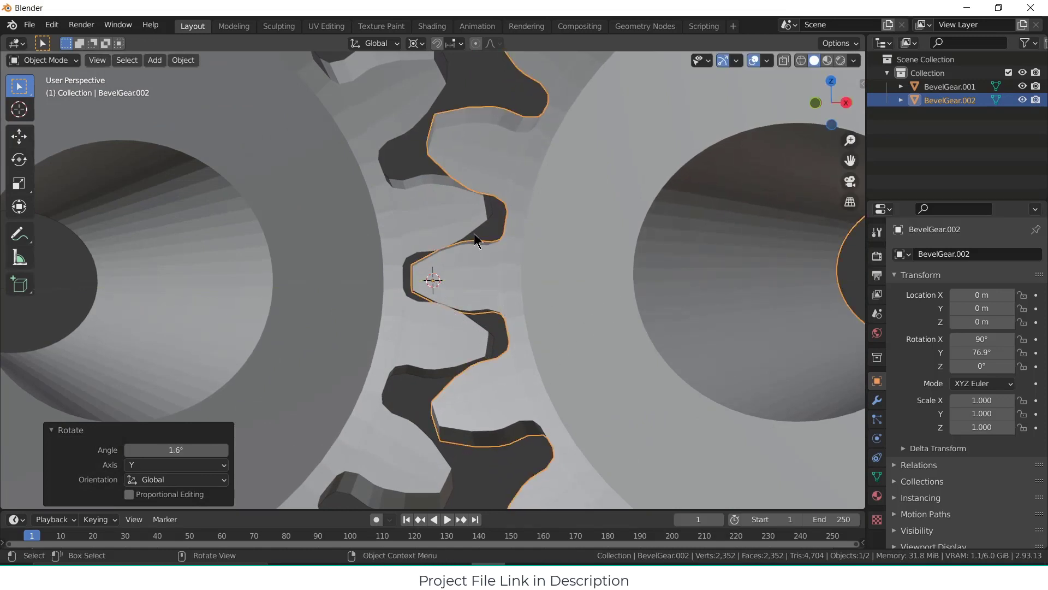
Step: Apply smooth shading to both bevel gears
click(376, 203)
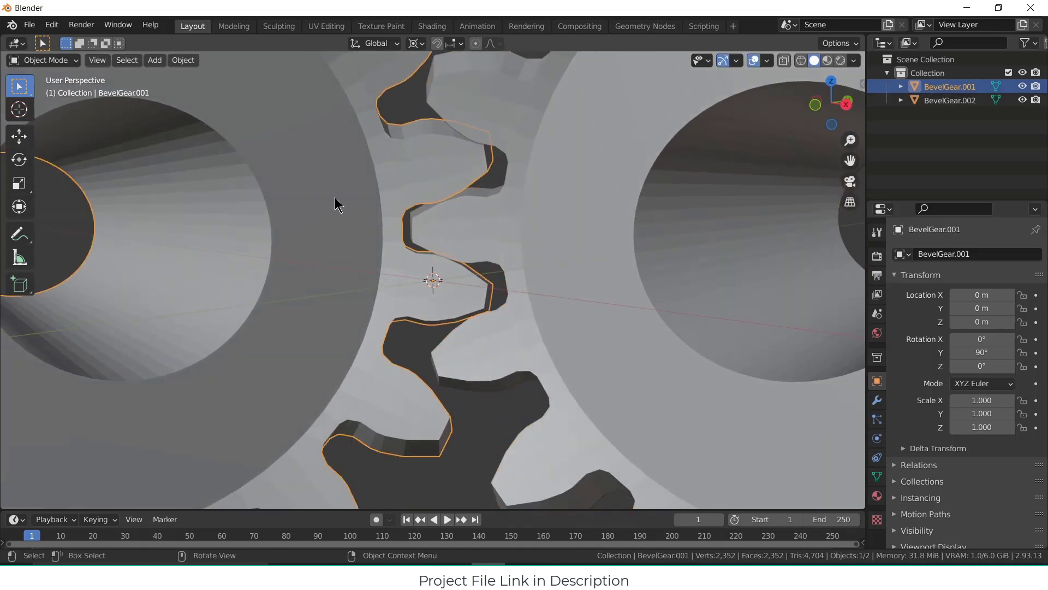
right_click(335, 203)
click(347, 217)
click(558, 215)
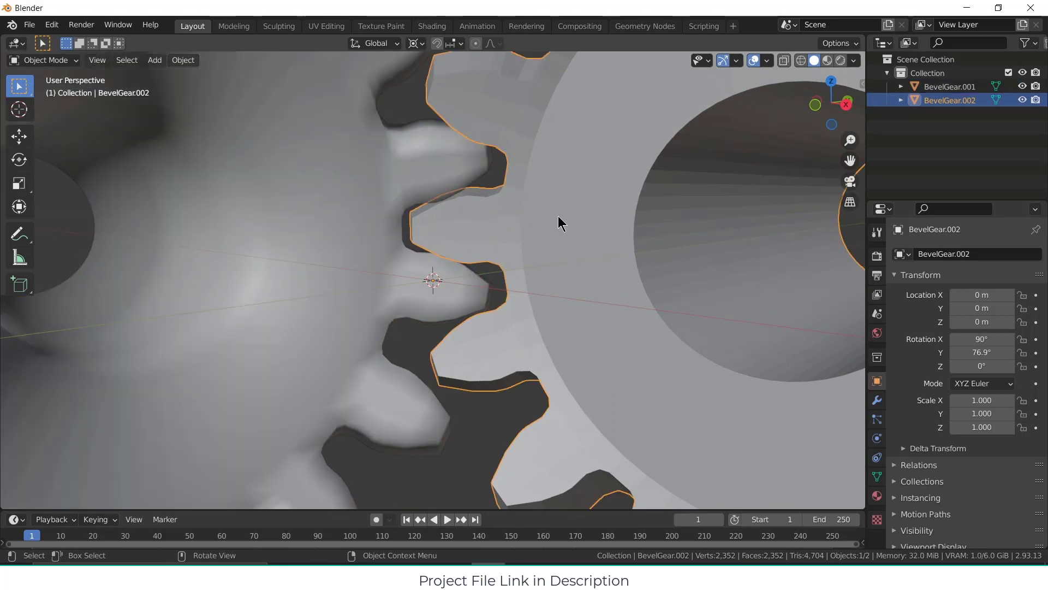
right_click(558, 215)
click(558, 216)
Step: Enable Auto Smooth at 30° in the mesh normals of both bevel gears
click(377, 233)
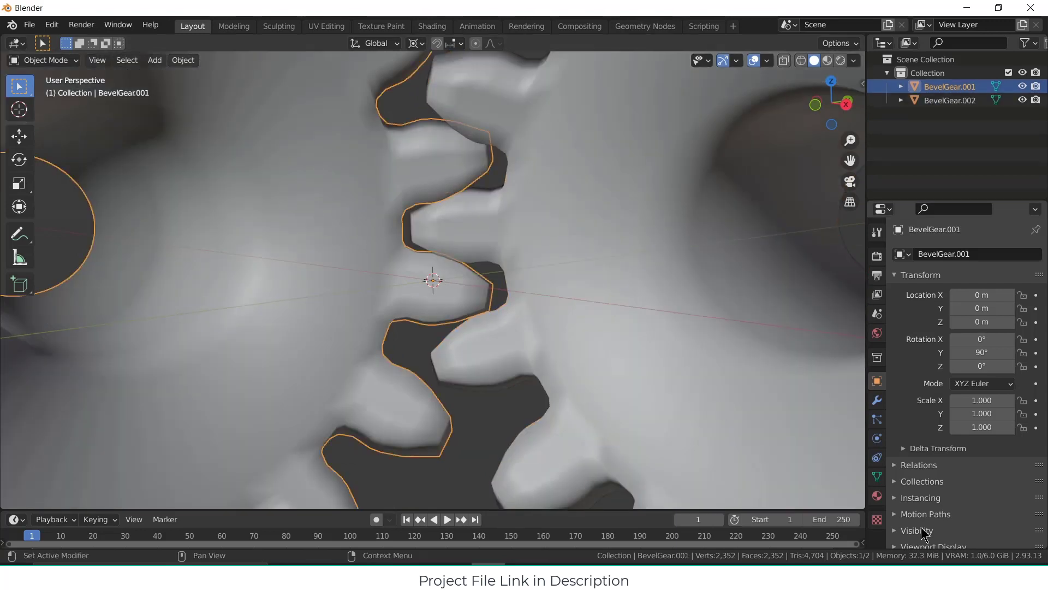
click(878, 477)
click(954, 483)
click(954, 495)
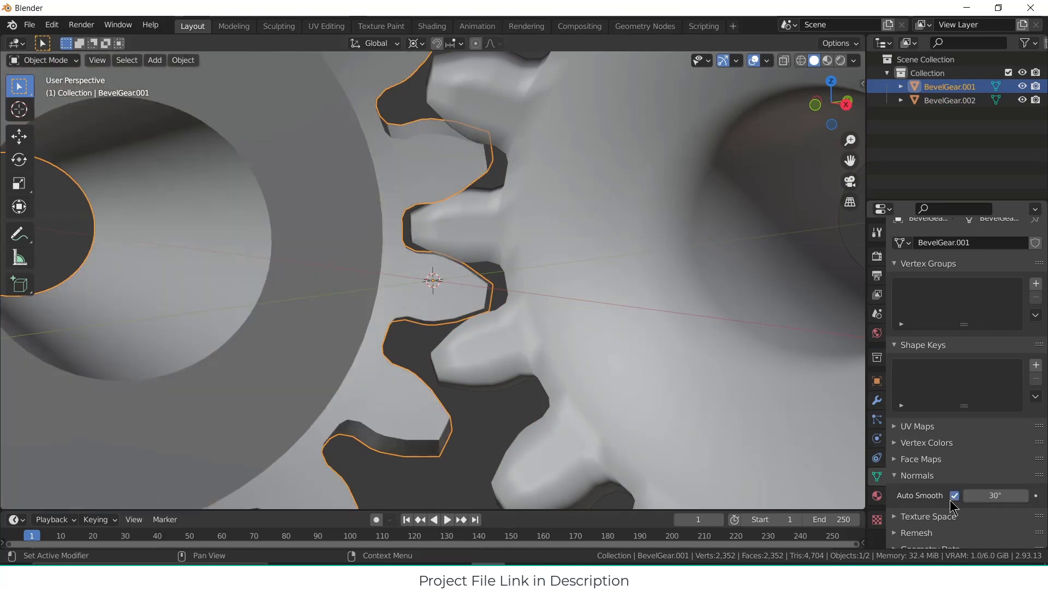
click(587, 393)
click(955, 495)
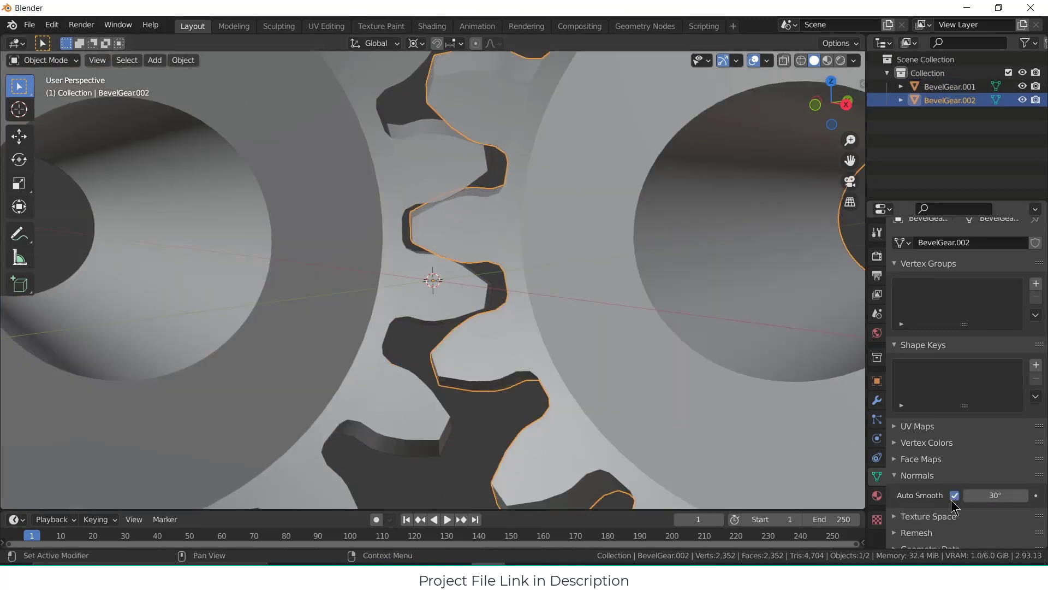
Step: Look over the meshed gear pair, check the robotic arm joint reference in the browser, and return to Blender
scroll(568, 314, down, 6)
middle_drag(568, 311, 526, 339)
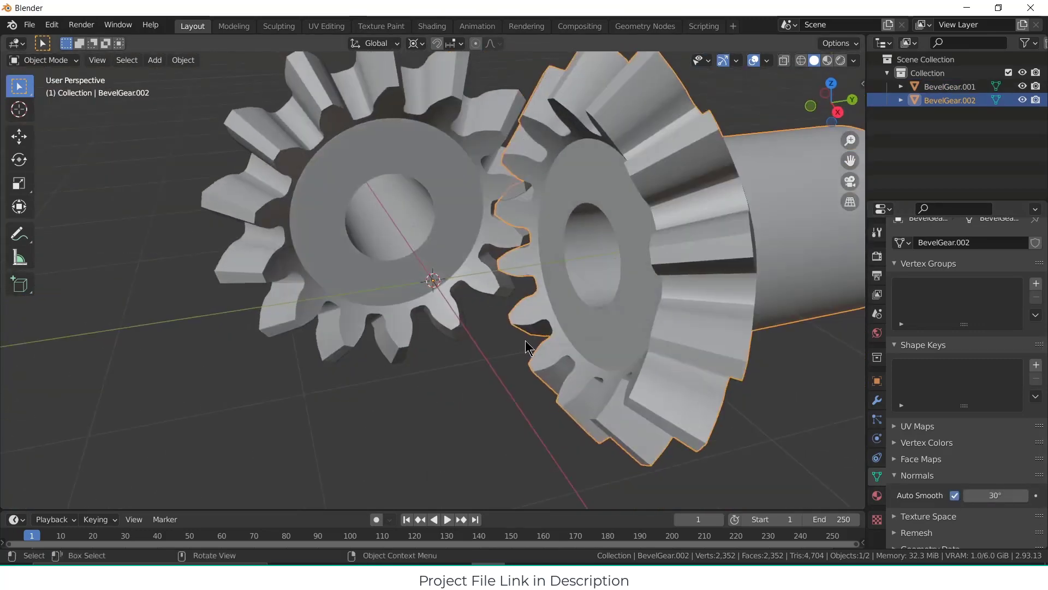
scroll(526, 340, down, 4)
middle_drag(552, 292, 533, 322)
scroll(532, 322, down, 2)
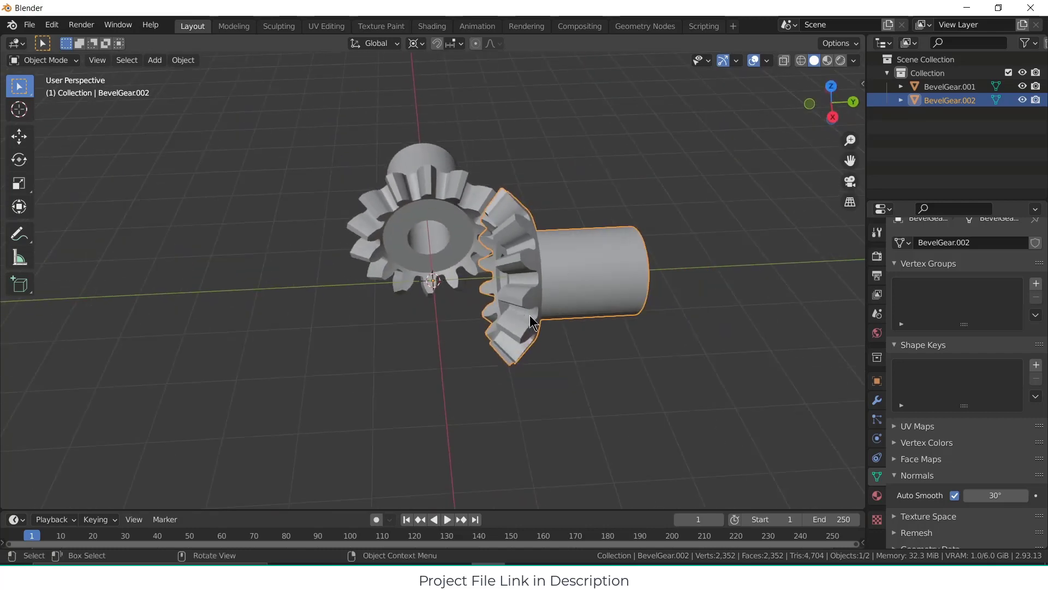
click(420, 576)
click(484, 533)
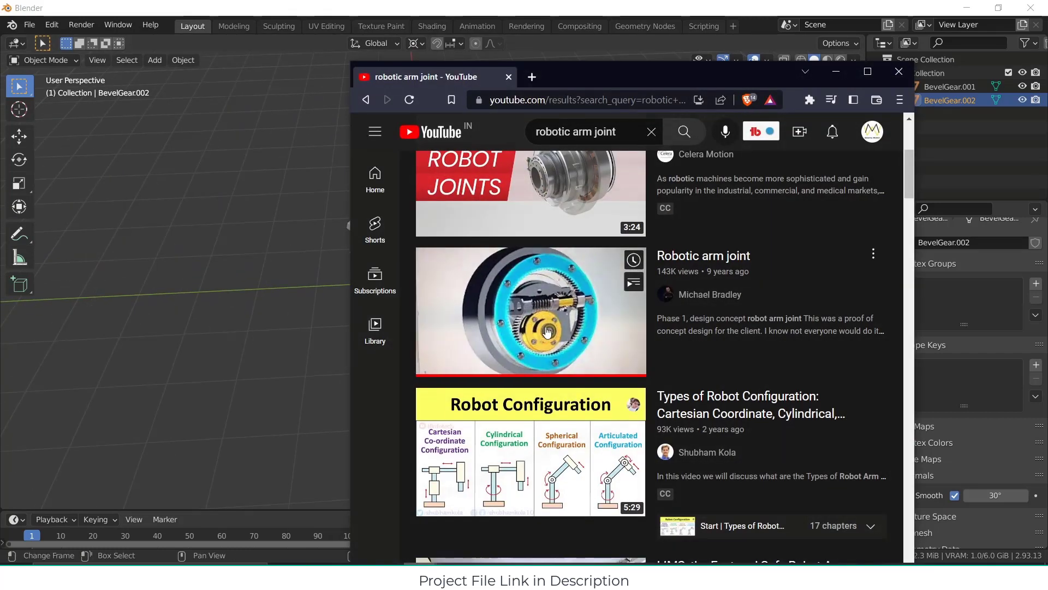
click(835, 71)
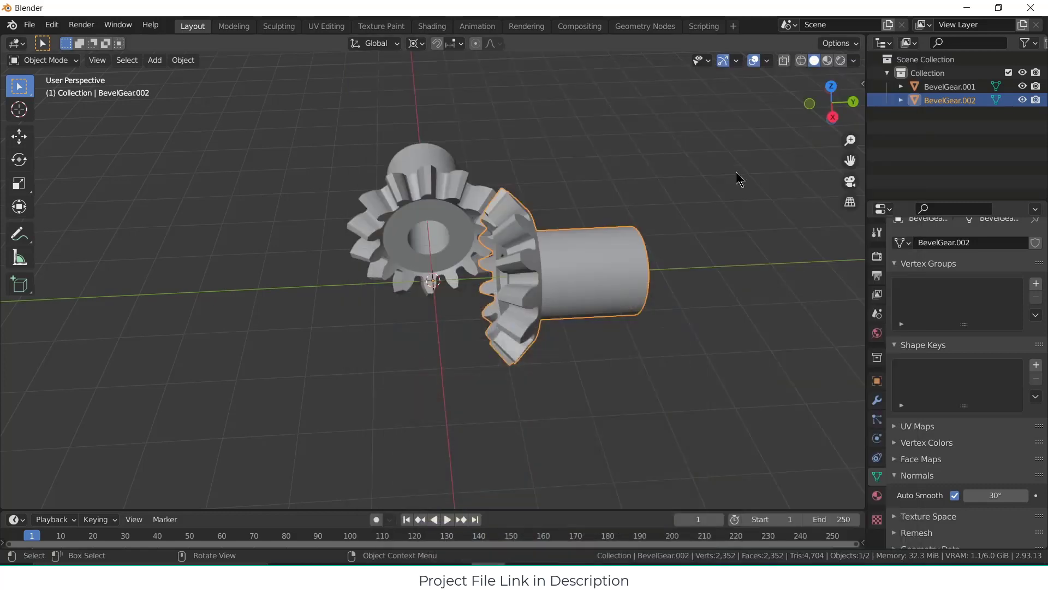
Step: Add a GearGenMaster gear and set its type to WORM with the Cylindrical worm type
middle_drag(659, 231, 690, 250)
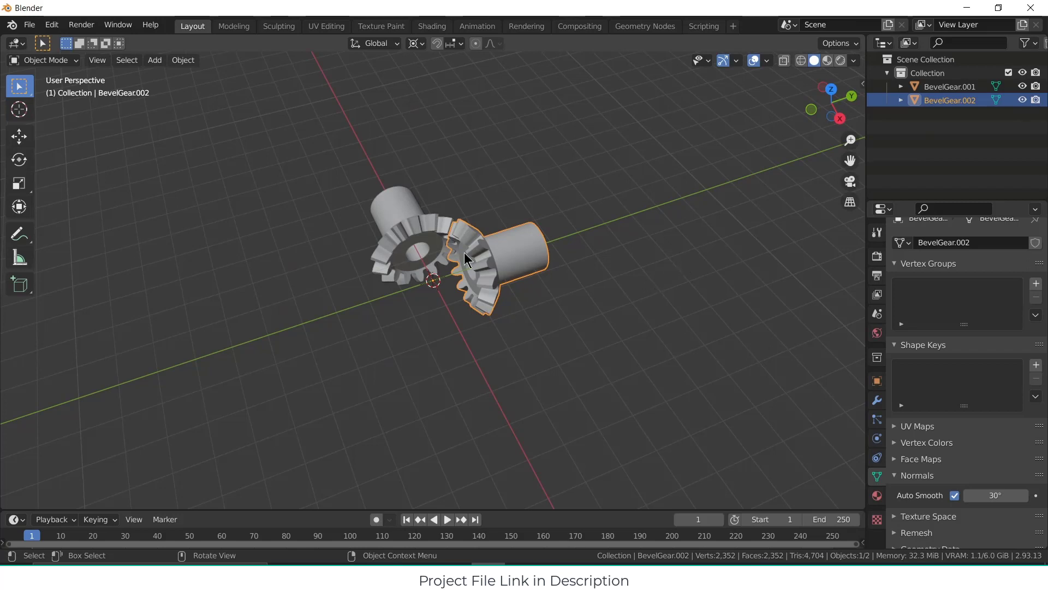
click(153, 61)
mouse_move(160, 75)
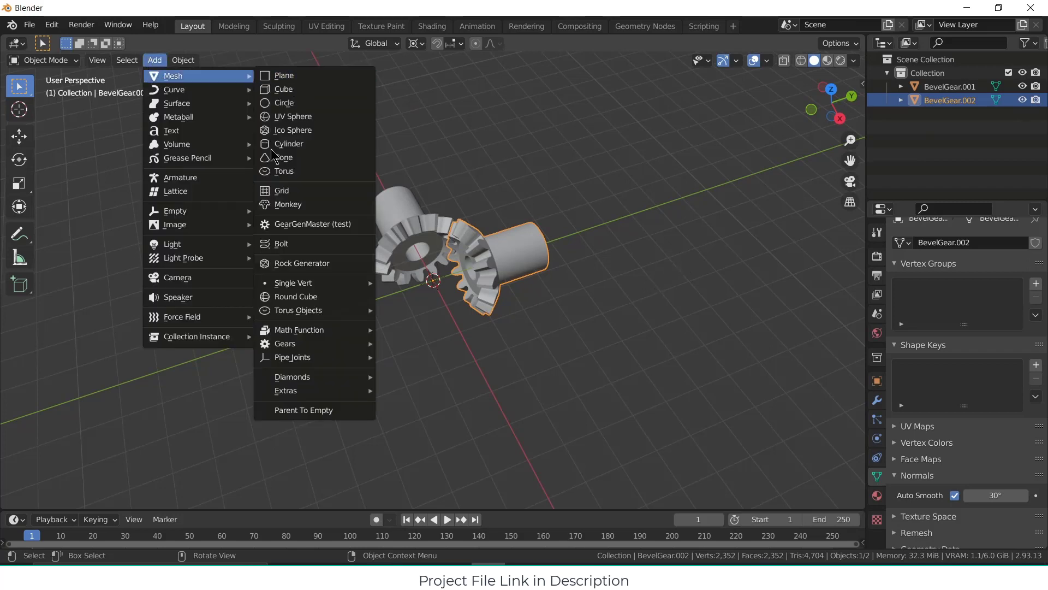
click(299, 225)
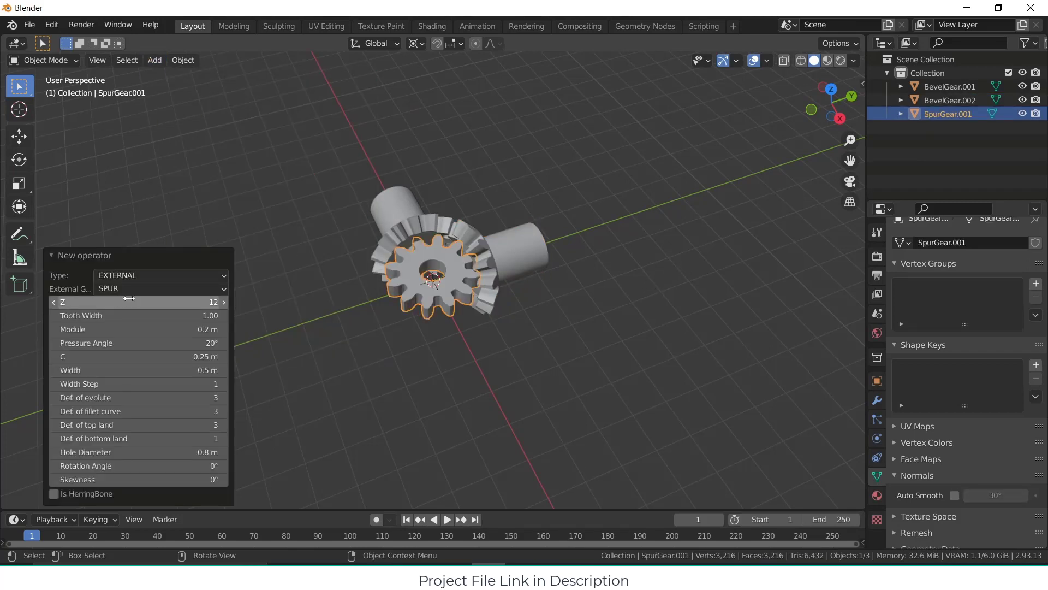
click(142, 288)
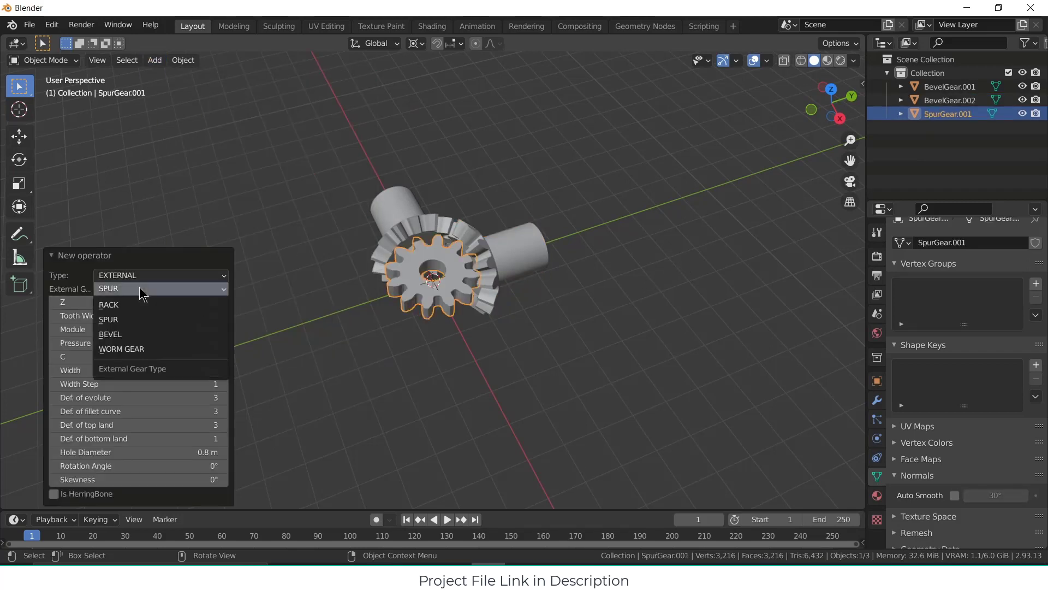
click(132, 348)
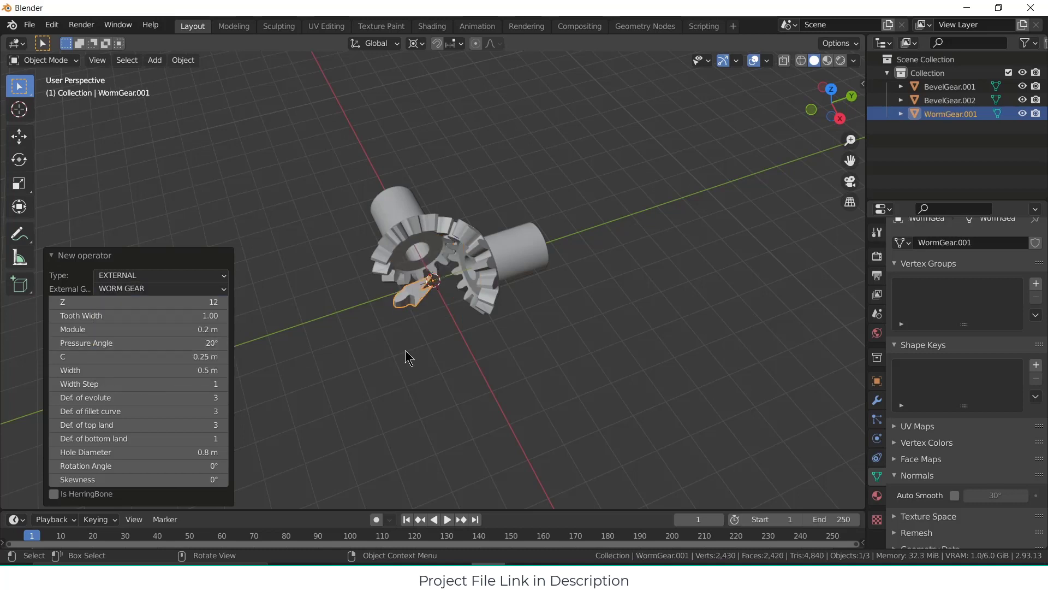
click(186, 289)
click(186, 276)
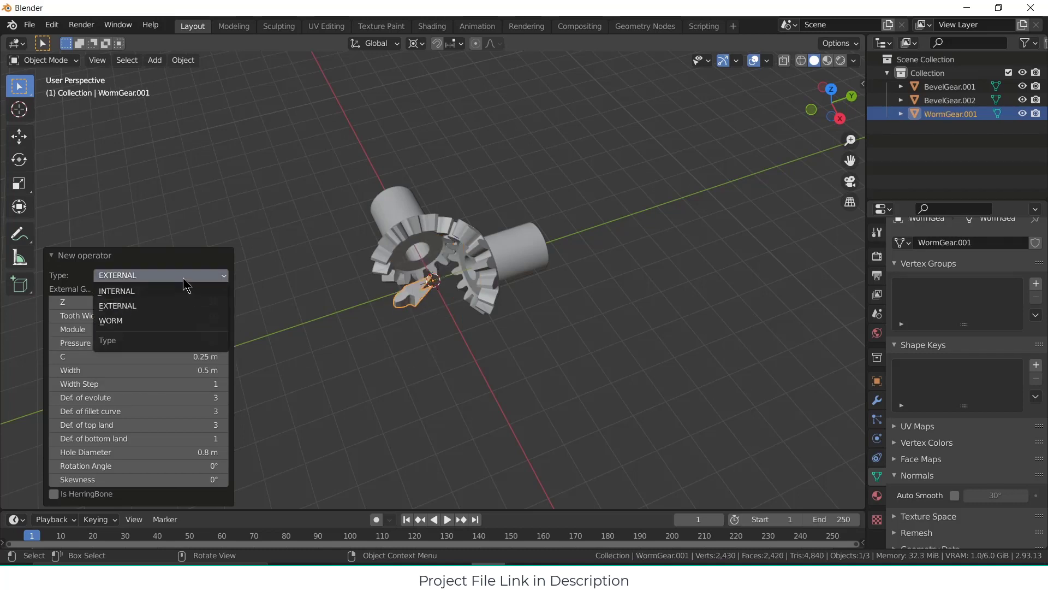
click(180, 322)
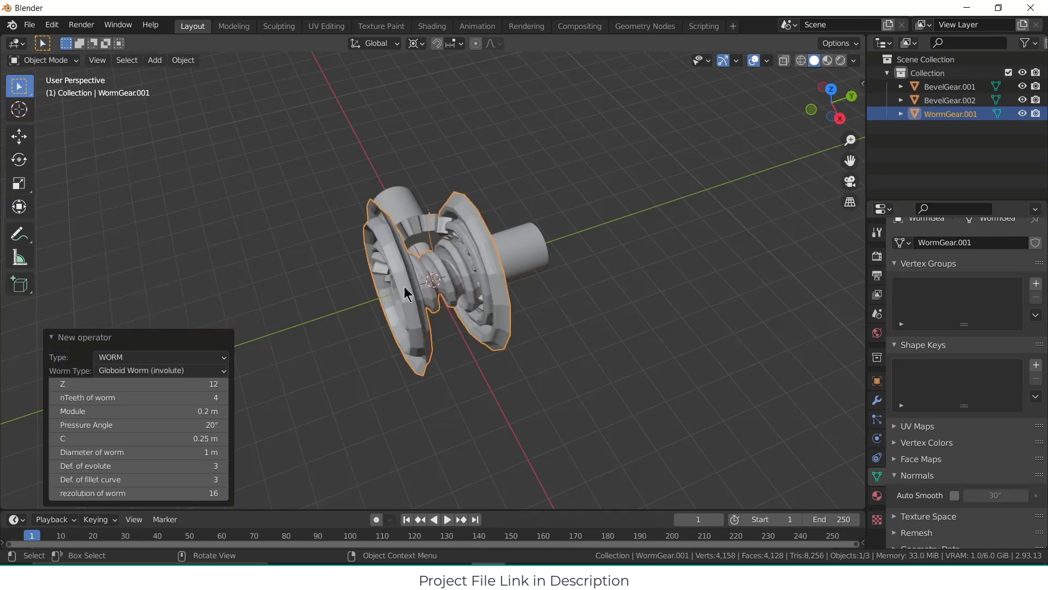
click(171, 370)
click(163, 387)
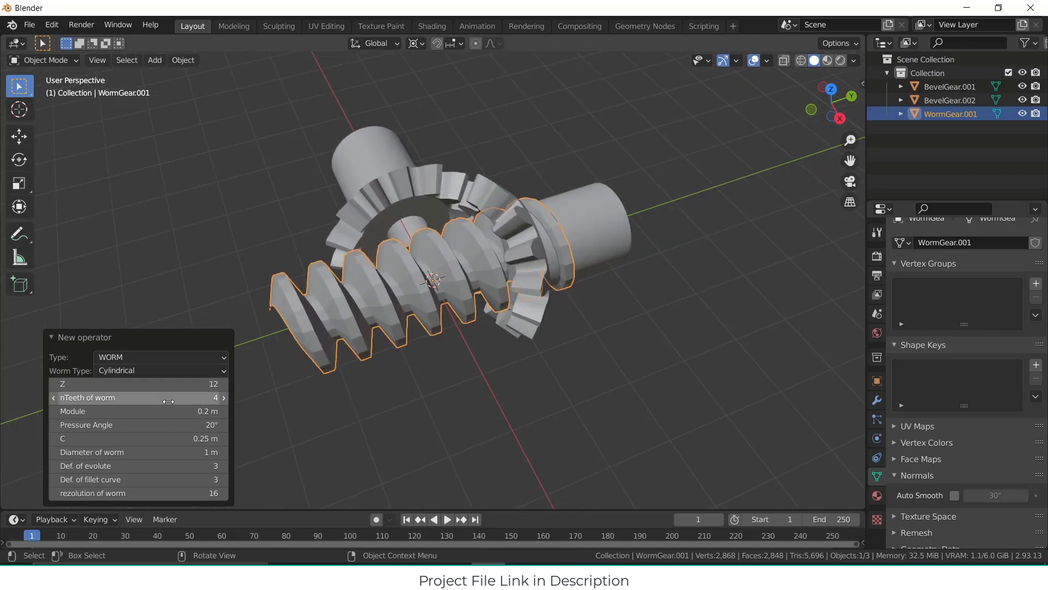
Step: Set the diameter of the worm to 2 m
middle_drag(454, 338, 375, 342)
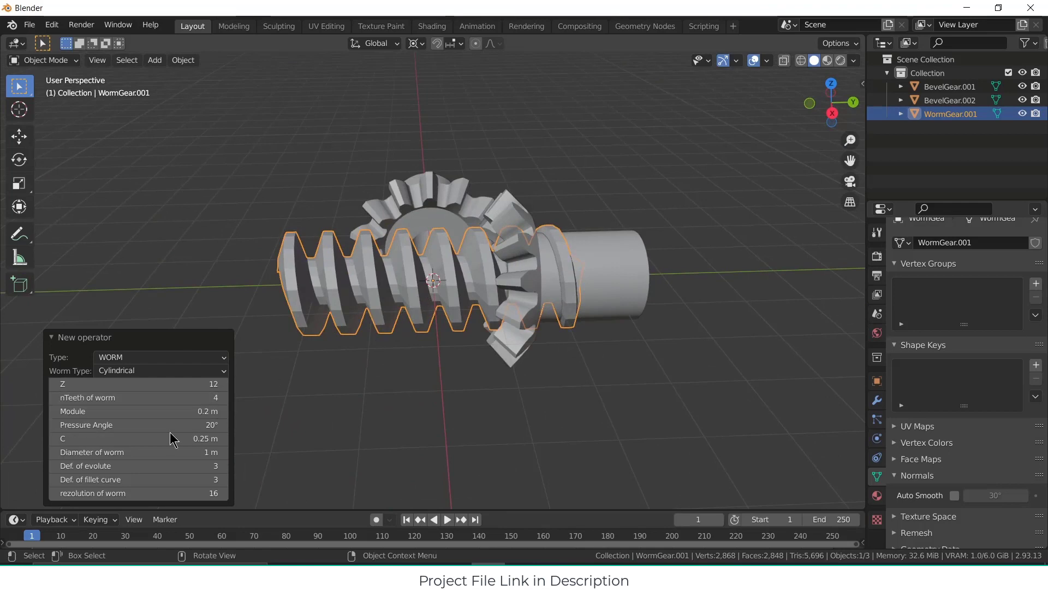
drag(170, 451, 286, 451)
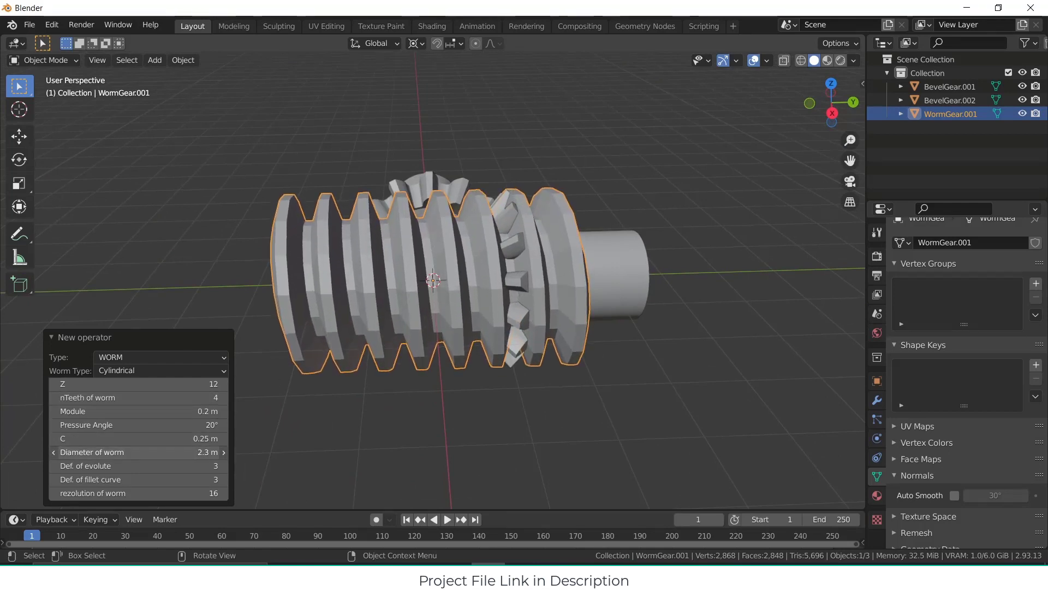
click(175, 451)
text(2)
key(Return)
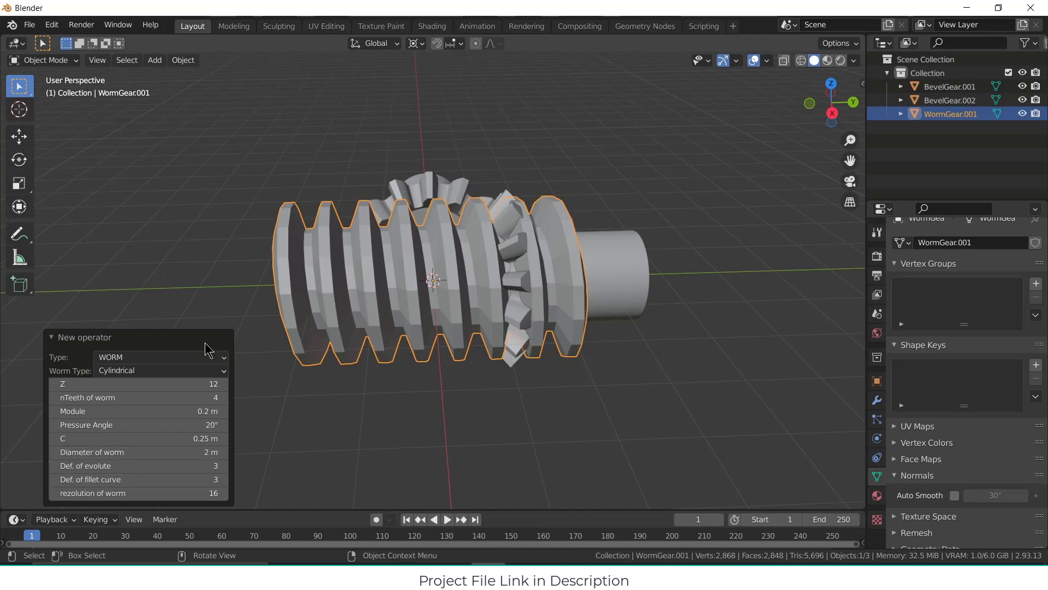
Step: Try worm resolutions of 32 and 64, and settle on 50
click(212, 494)
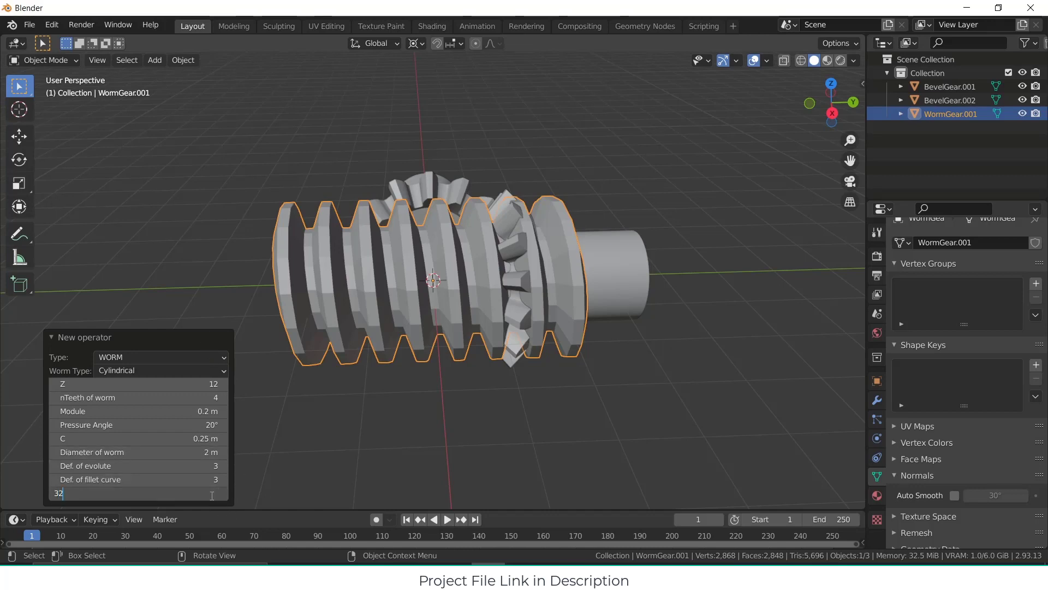
text(32)
key(Return)
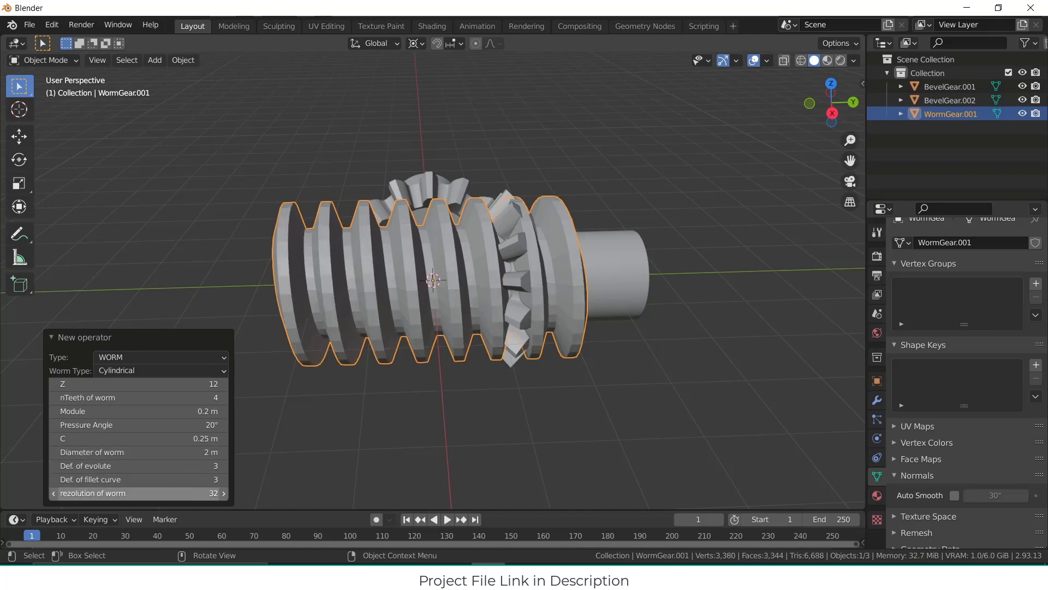
click(210, 493)
text(64)
key(Return)
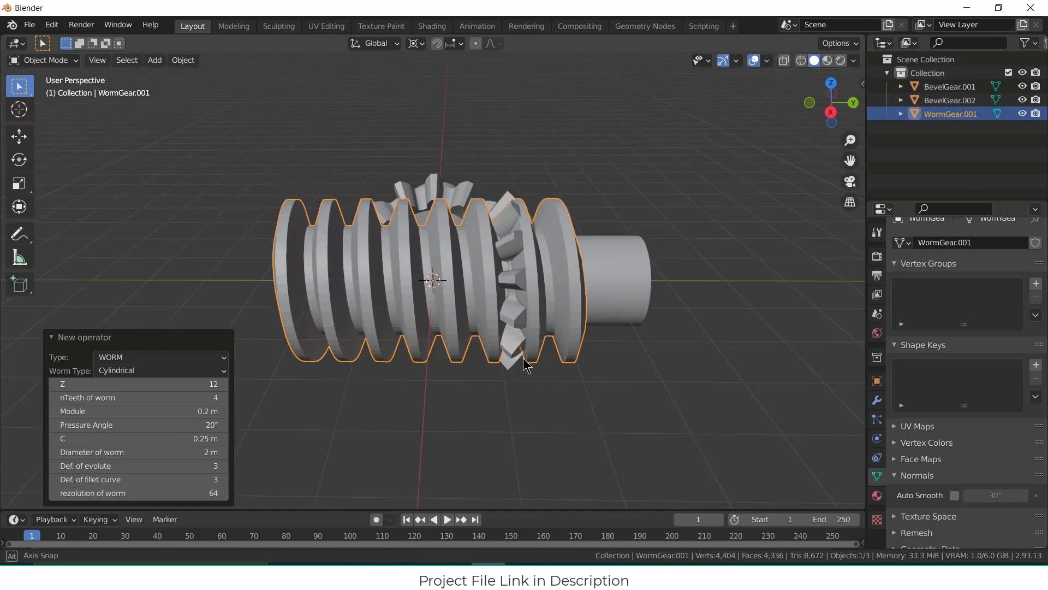
middle_drag(526, 363, 241, 478)
click(216, 492)
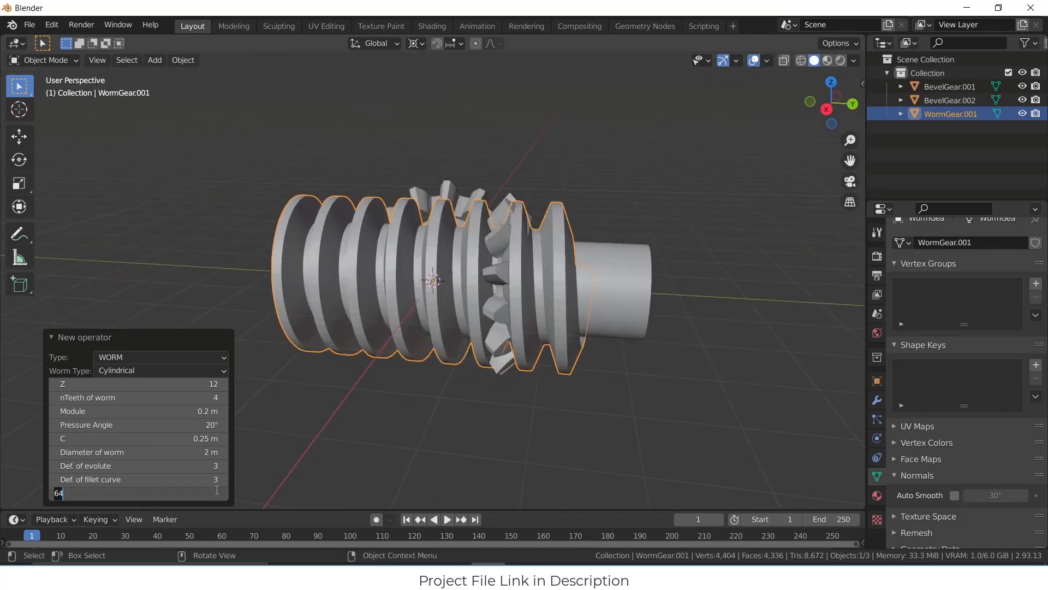
key(Return)
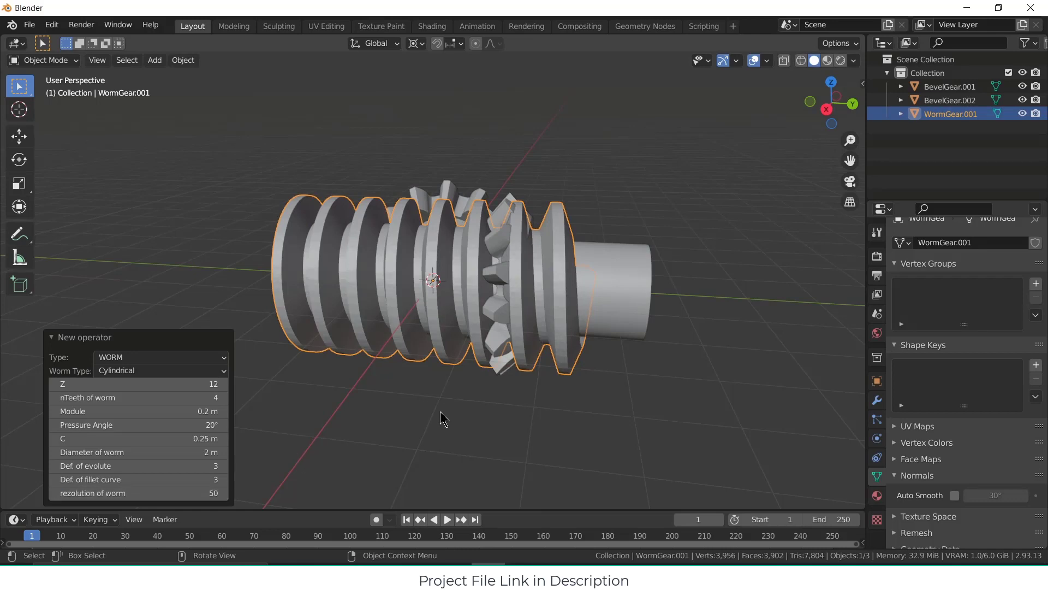
Step: Shade the worm gear smooth and enable Auto Smooth at 30° for its normals
middle_drag(440, 411, 473, 405)
middle_drag(396, 271, 420, 271)
click(428, 264)
click(452, 276)
right_click(366, 263)
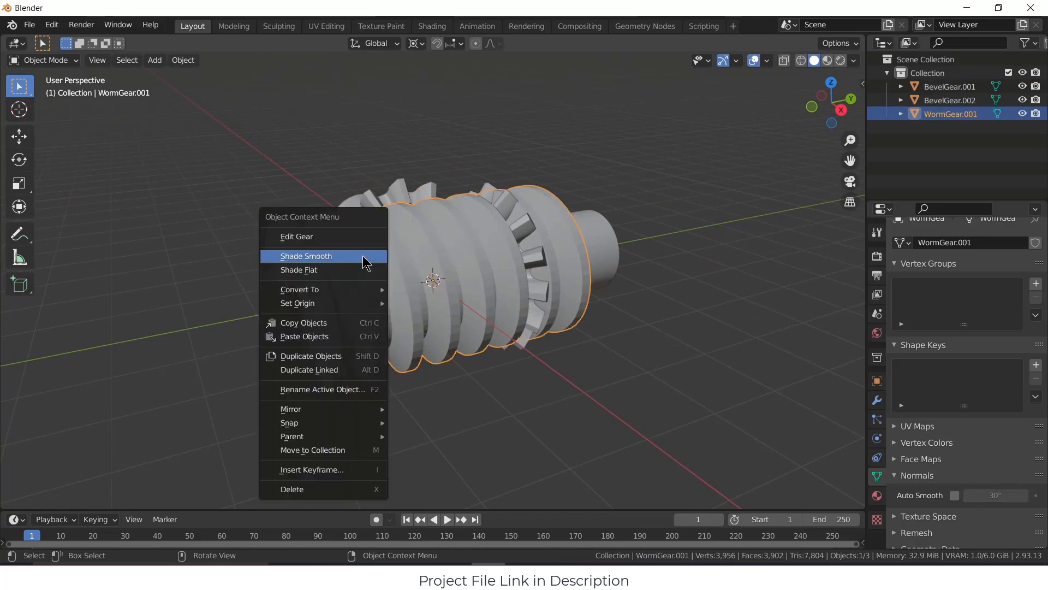
click(365, 256)
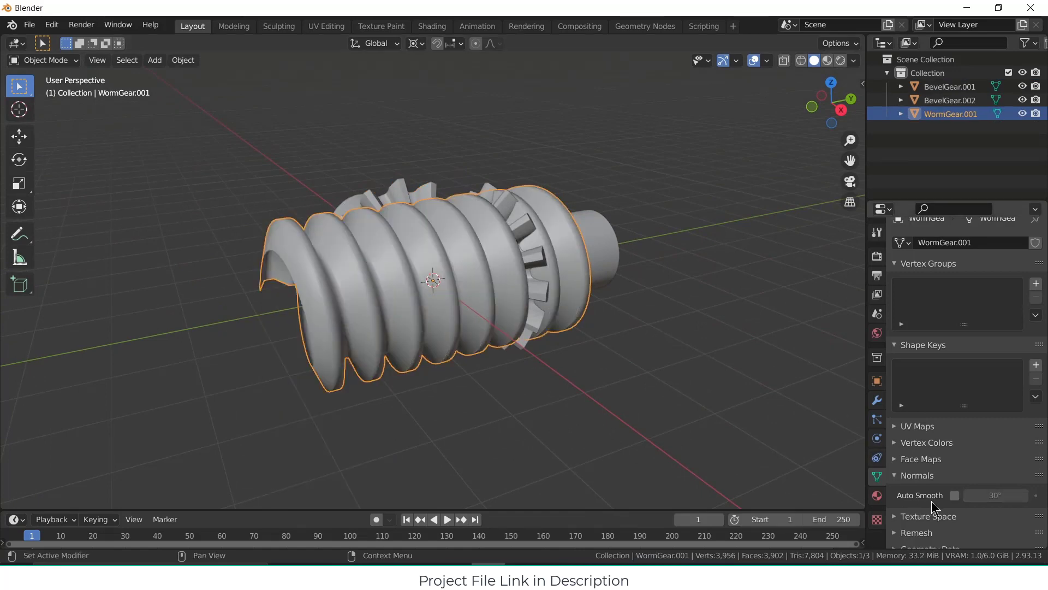
click(954, 495)
Step: Move the worm gear about -4.72 m along the global Y axis, clear of the bevel gears
click(441, 319)
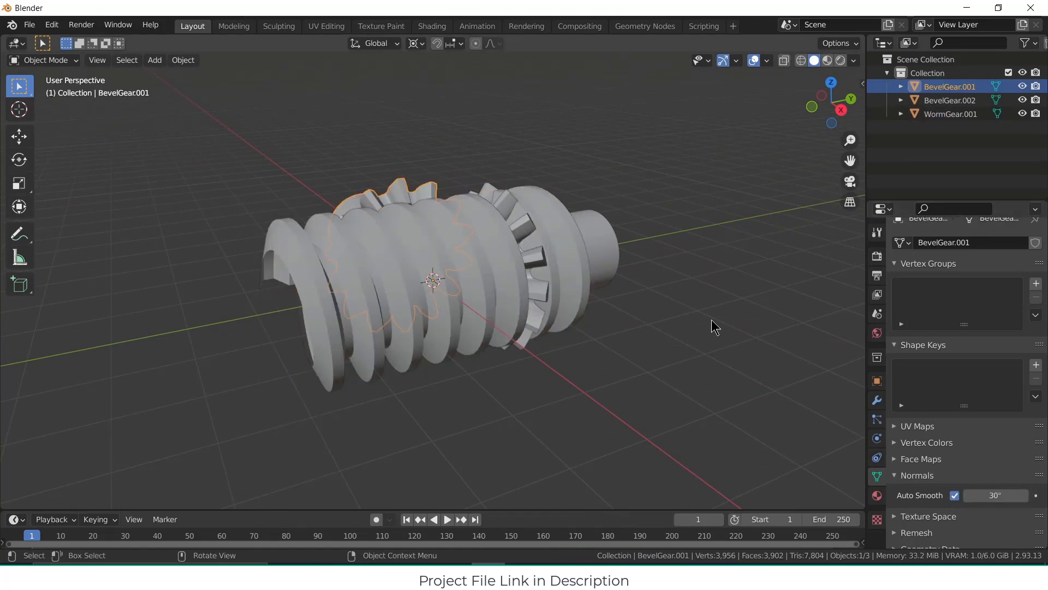
click(371, 314)
key(g)
key(y)
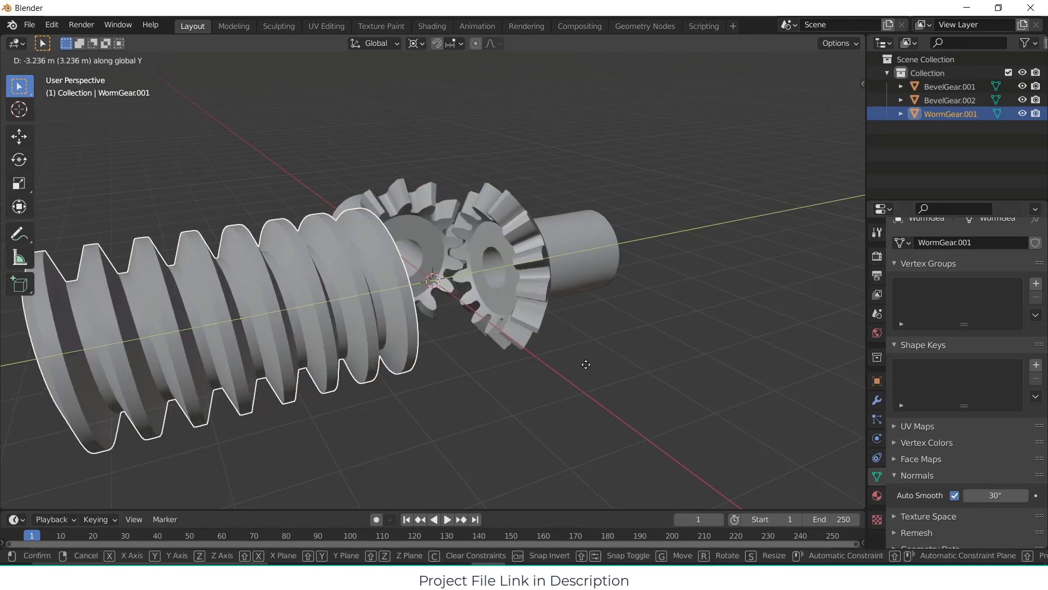
click(477, 385)
scroll(478, 384, down, 4)
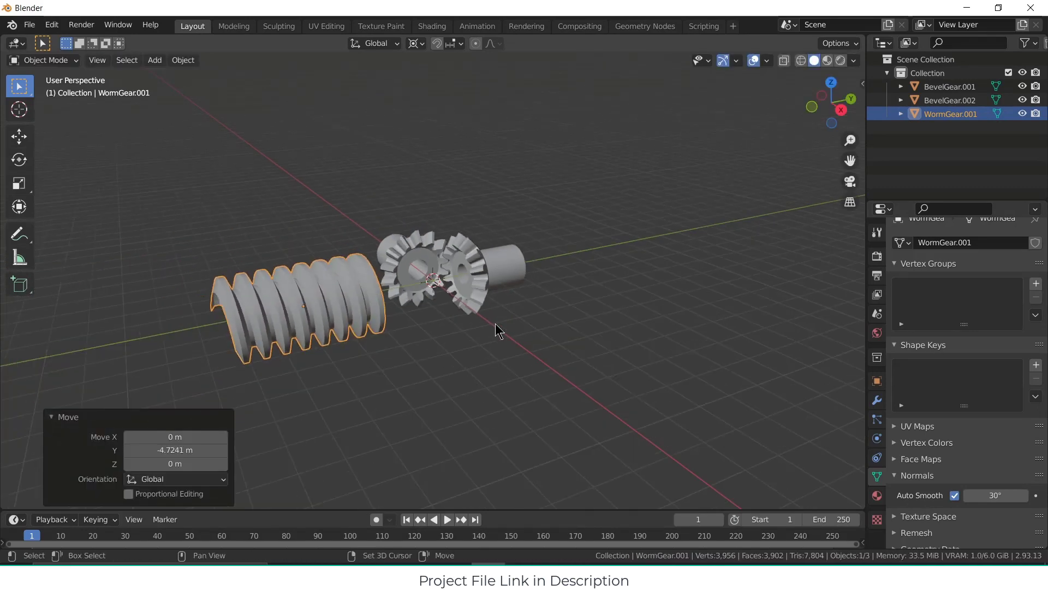
Step: Examine the worm gear's threads and open end and its placement relative to the bevel gears from several angles
shift+middle_drag(496, 323, 551, 286)
scroll(463, 323, down, 2)
scroll(405, 283, up, 3)
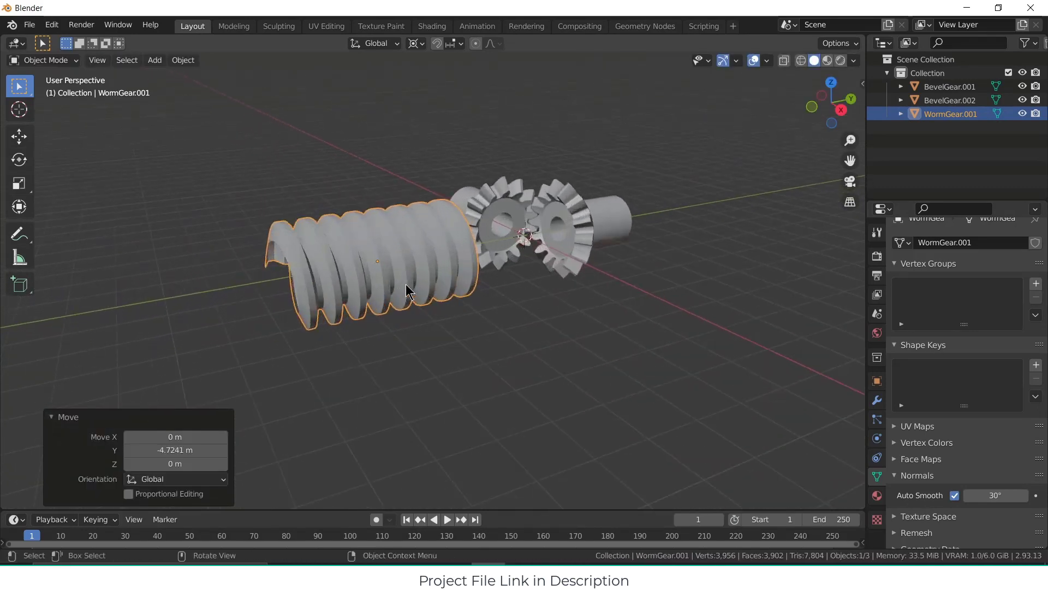
middle_drag(405, 284, 362, 297)
scroll(440, 251, up, 3)
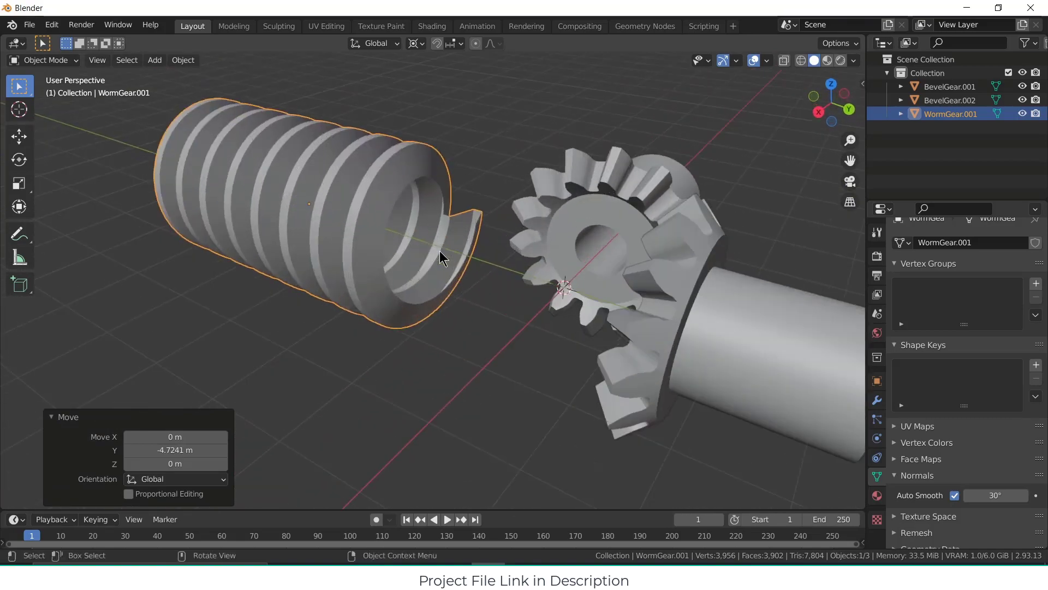
middle_drag(440, 252, 464, 286)
middle_drag(565, 314, 662, 263)
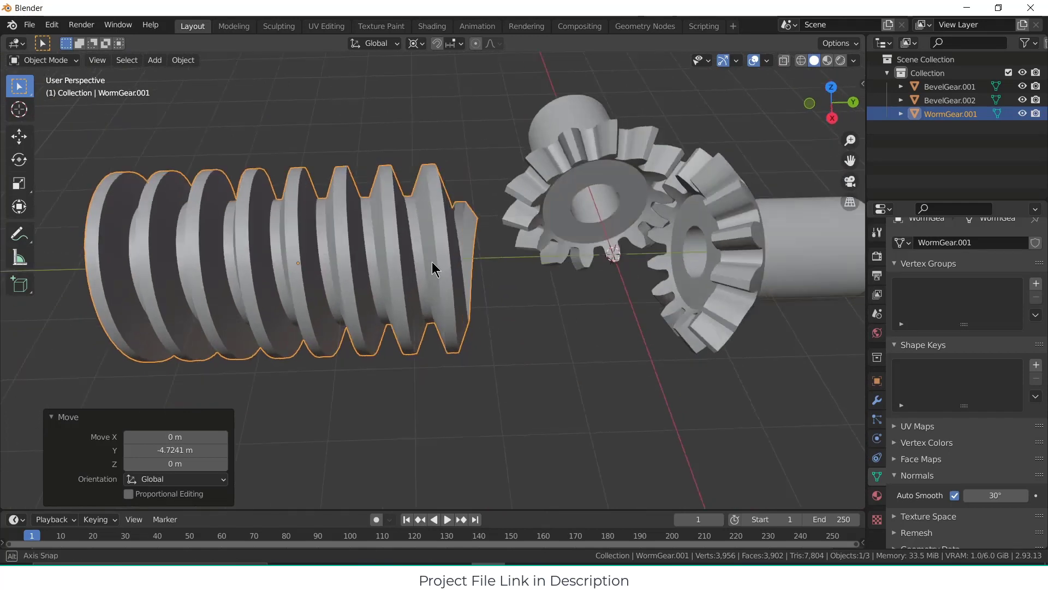
middle_drag(431, 261, 364, 260)
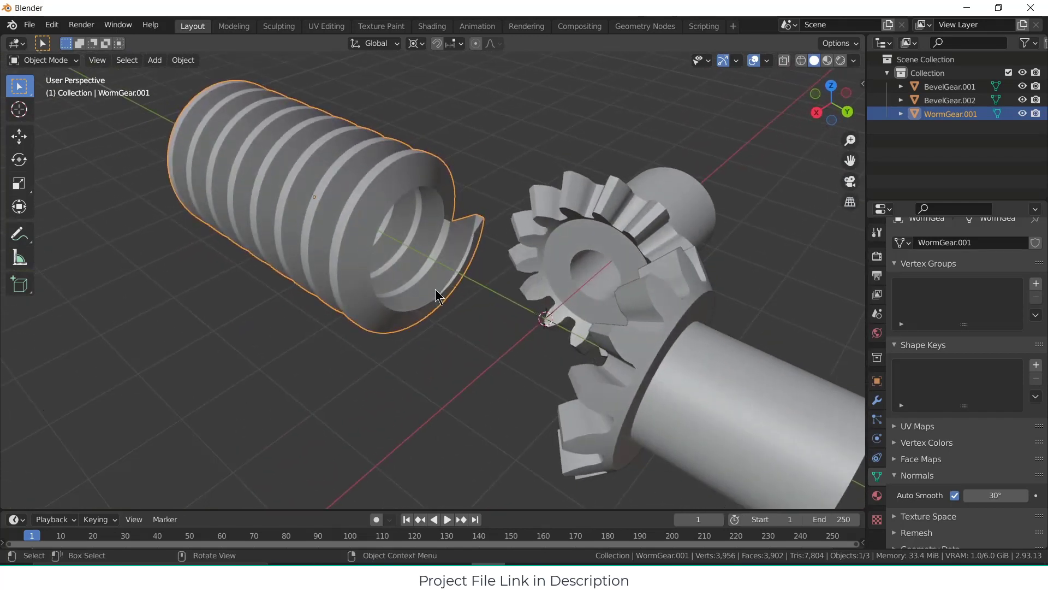
Step: Extrude the open boundary edge loop at the worm's end facing the bevel gears about 1.05 m along Y
key(Tab)
scroll(434, 223, up, 3)
key(alt+a)
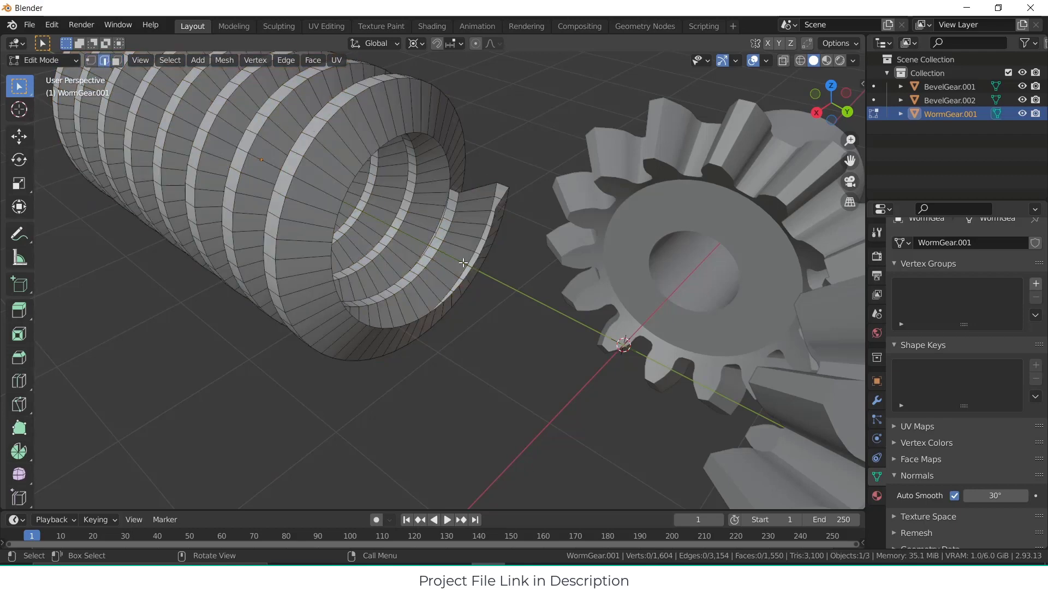
alt+click(474, 203)
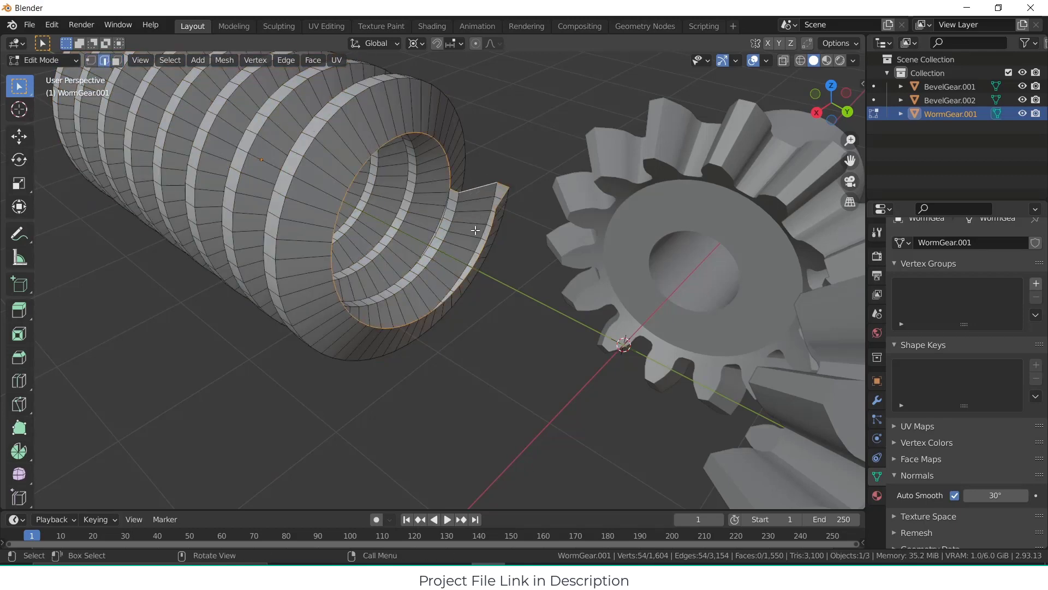
scroll(432, 238, down, 3)
middle_drag(432, 238, 424, 207)
middle_drag(485, 280, 550, 301)
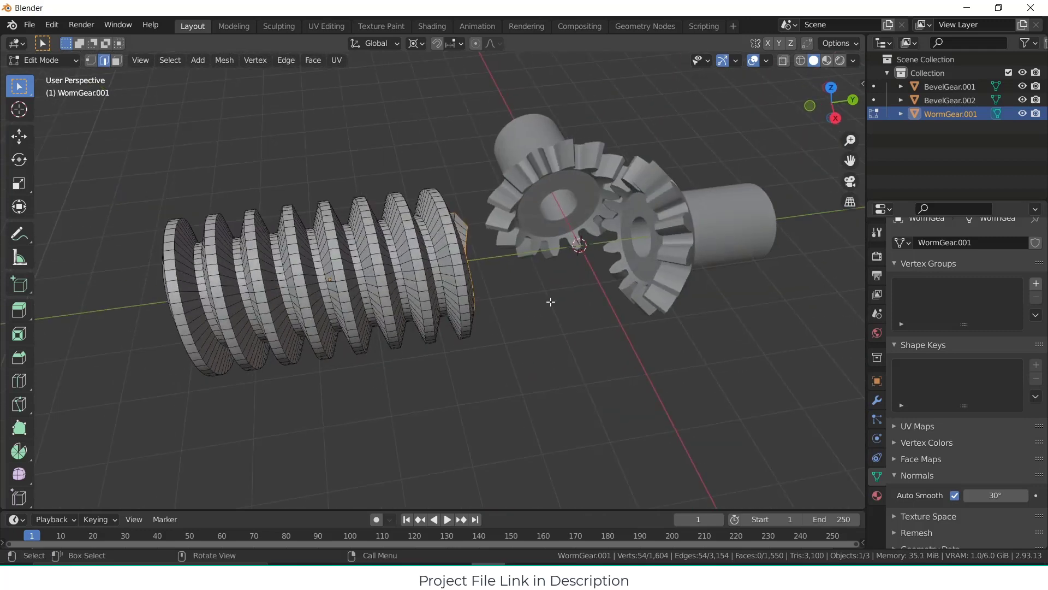
key(e)
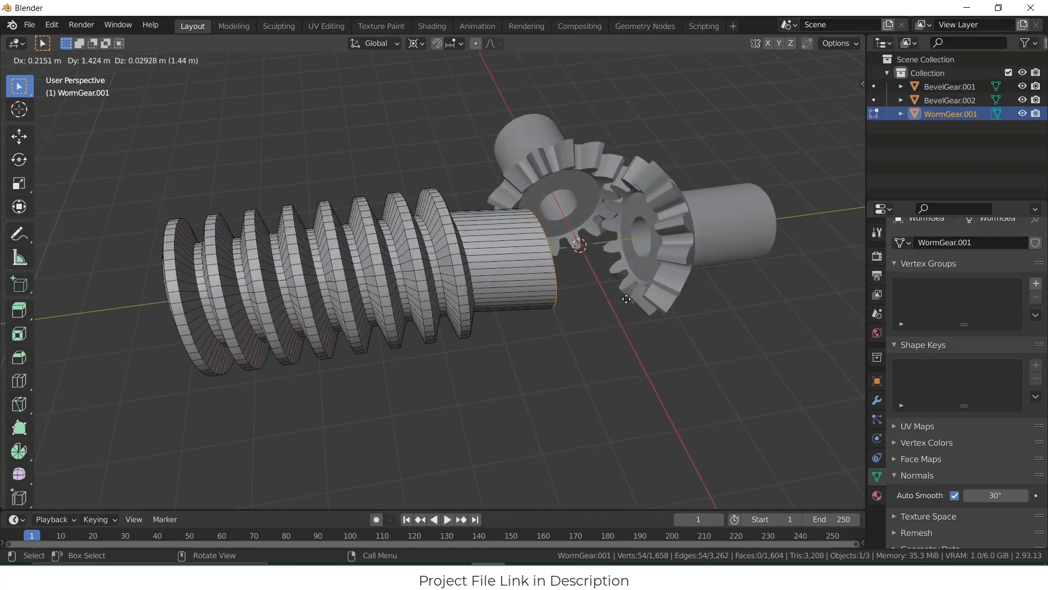
key(y)
click(602, 291)
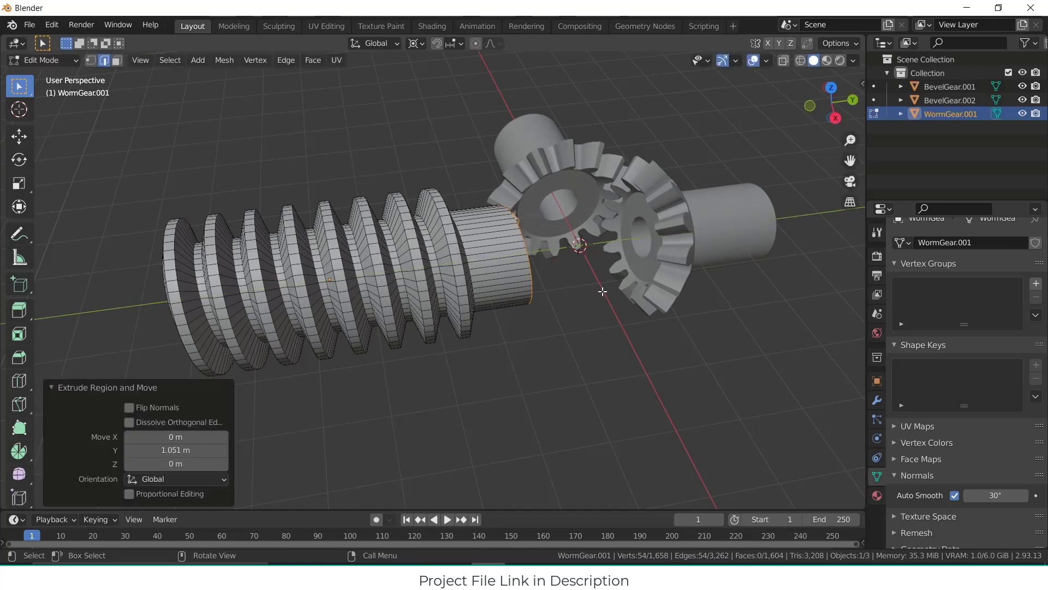
Step: Flatten the extruded end loop by scaling it to 0 along Y and fill it with a face
key(s)
key(y)
key(0)
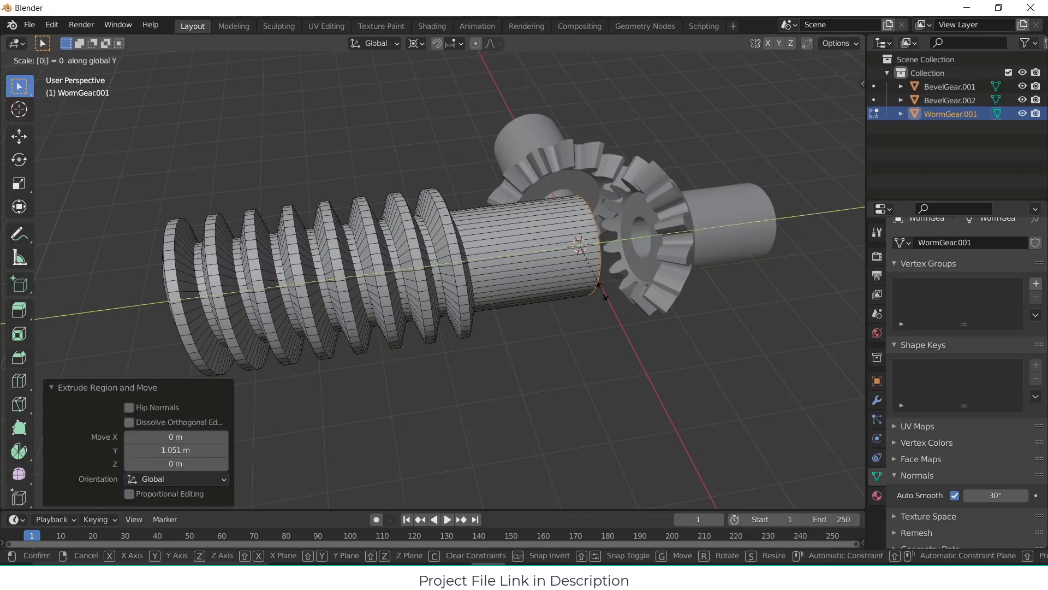
key(Return)
middle_drag(603, 290, 511, 266)
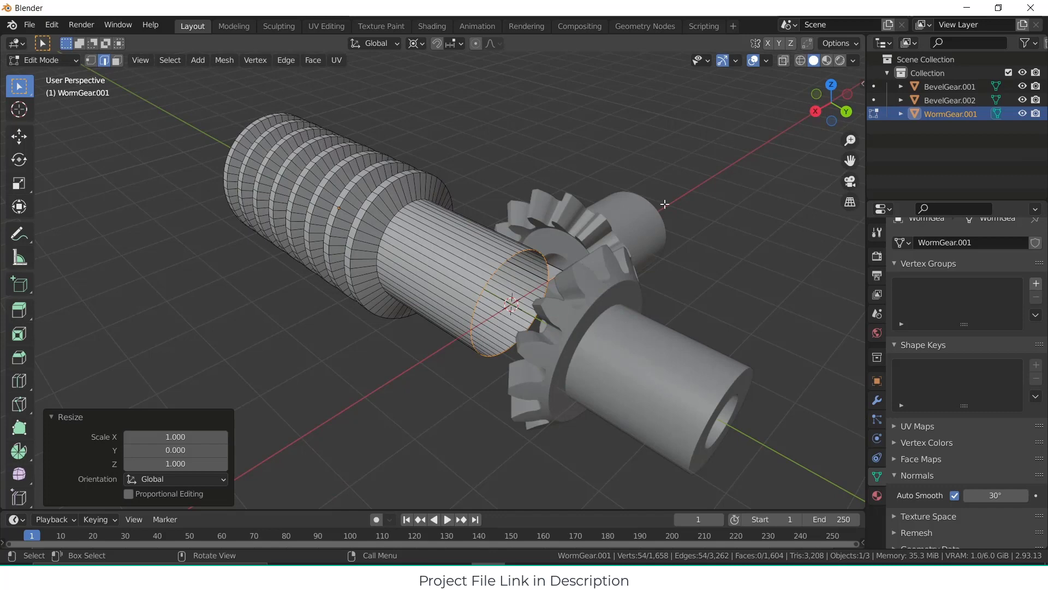
key(f)
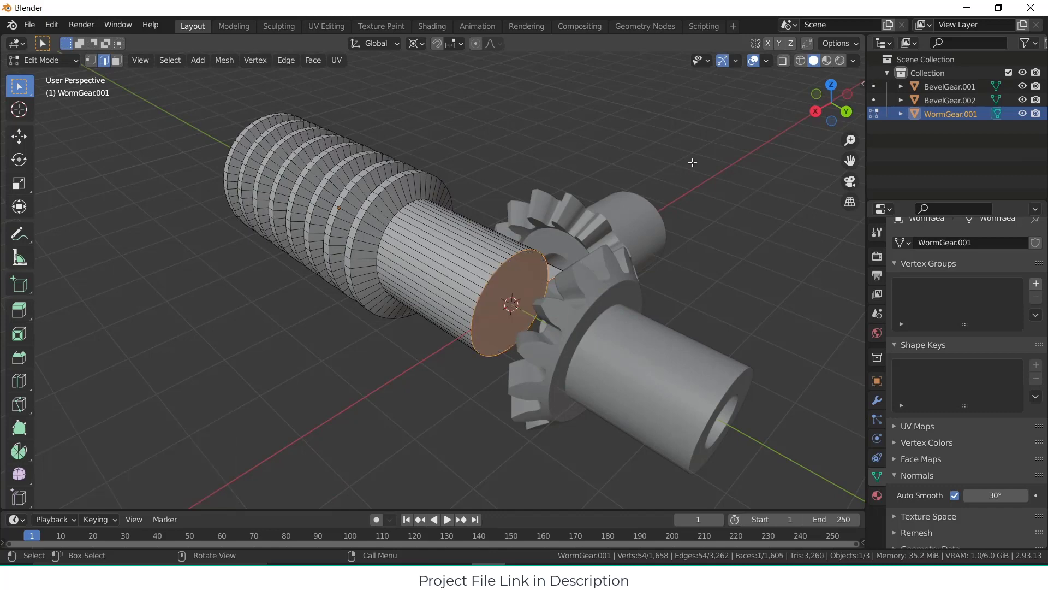
Step: Inspect the worm shaft's end against the bevel gears from the back orthographic view in see-through and wireframe display
key(KP_1)
key(KP_3)
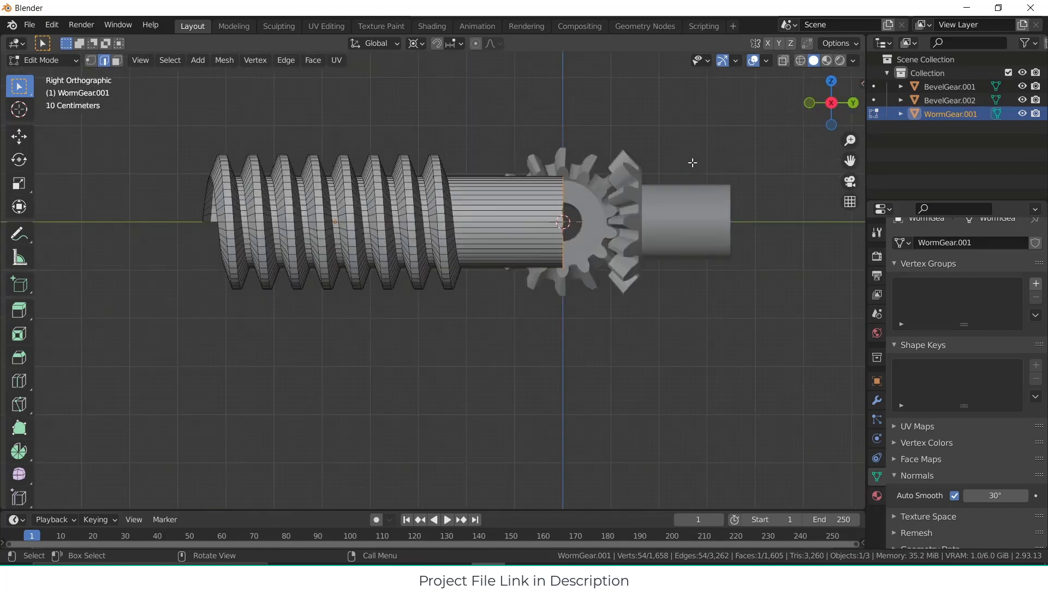
key(ctrl+KP_1)
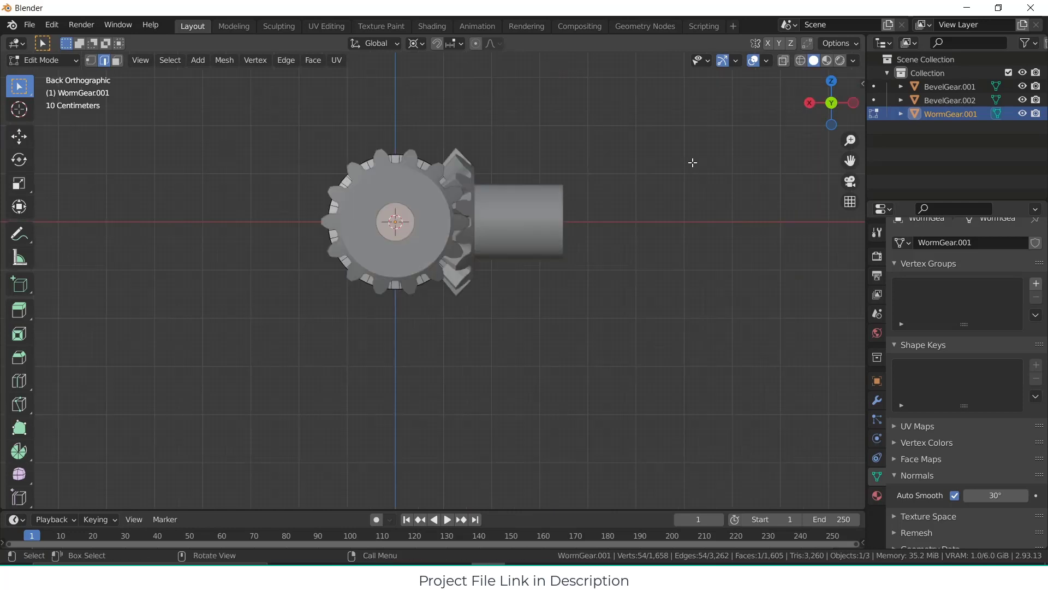
key(alt+a)
click(783, 61)
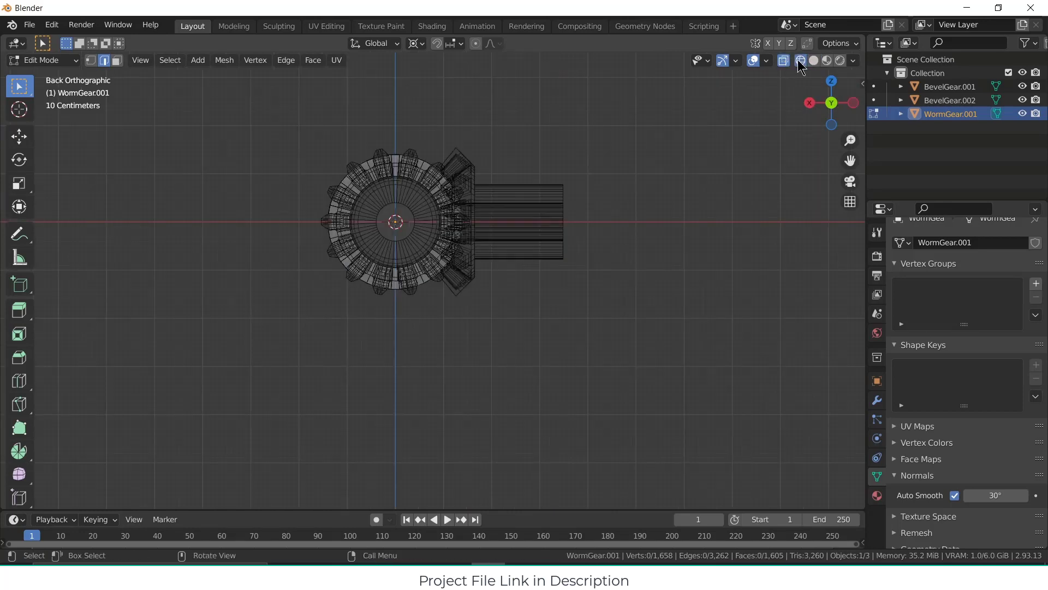
scroll(351, 204, up, 3)
click(813, 61)
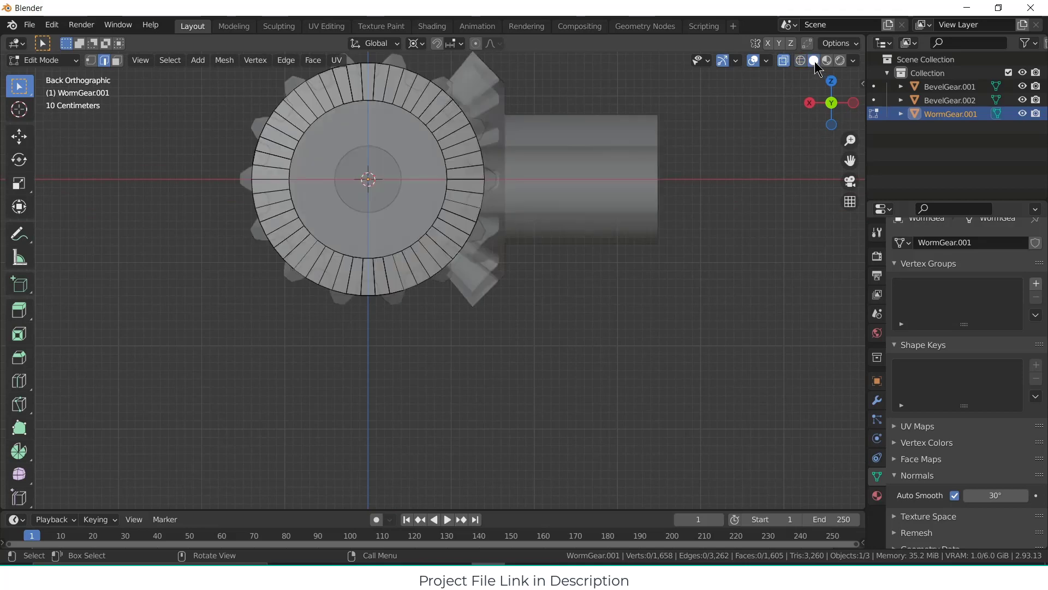
Step: Delete the stray edge beneath the flat face that extends from the worm's last thread along the shaft
middle_drag(768, 124, 382, 240)
scroll(425, 268, down, 2)
scroll(420, 266, up, 6)
scroll(344, 217, up, 5)
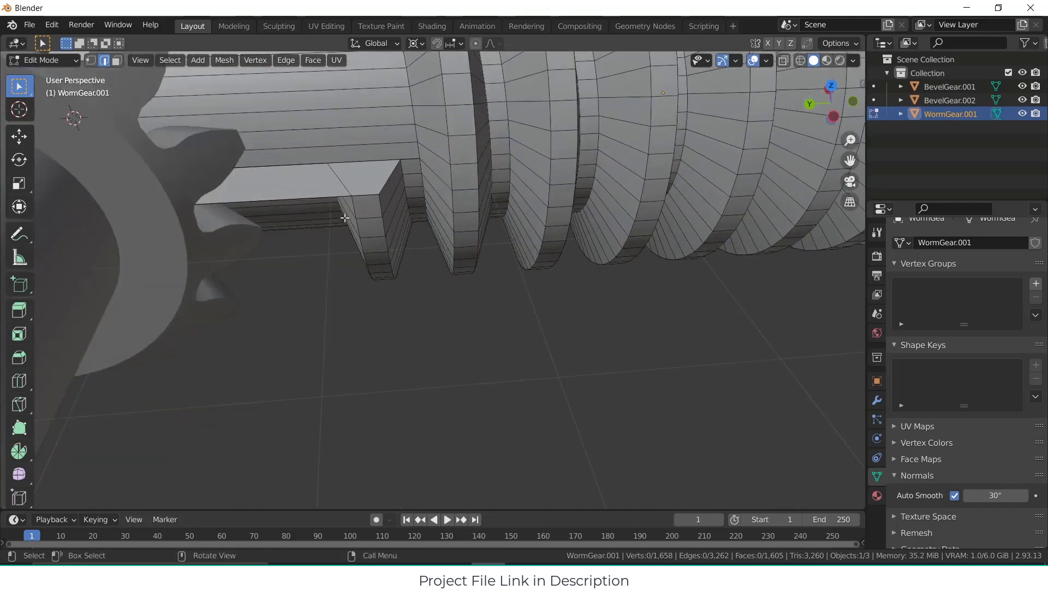
key(x)
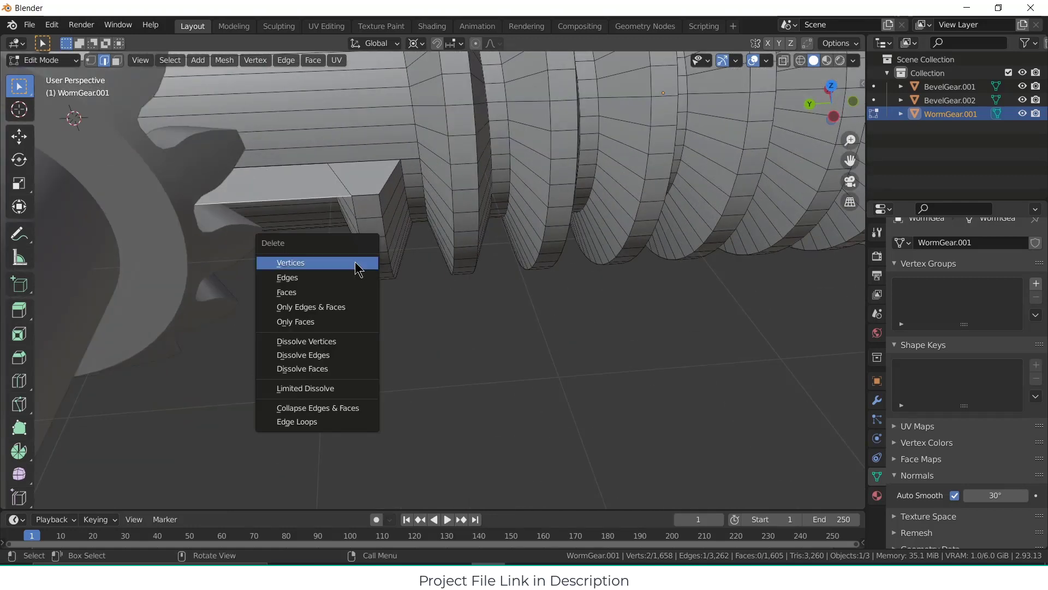
click(353, 276)
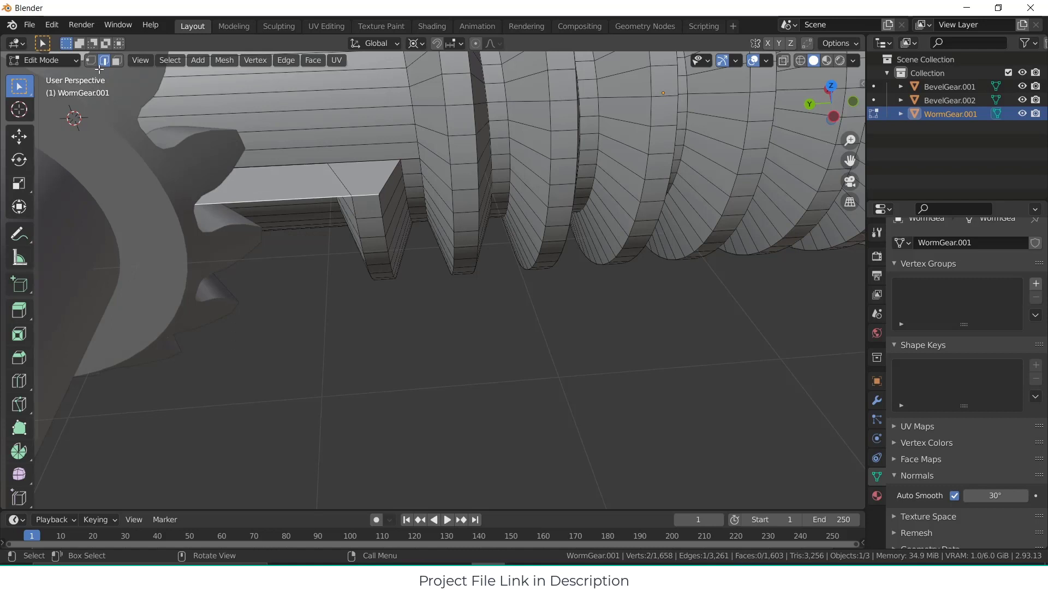
Step: Delete the stray flat face projecting from the shaft beside the worm's last thread
click(117, 60)
click(266, 182)
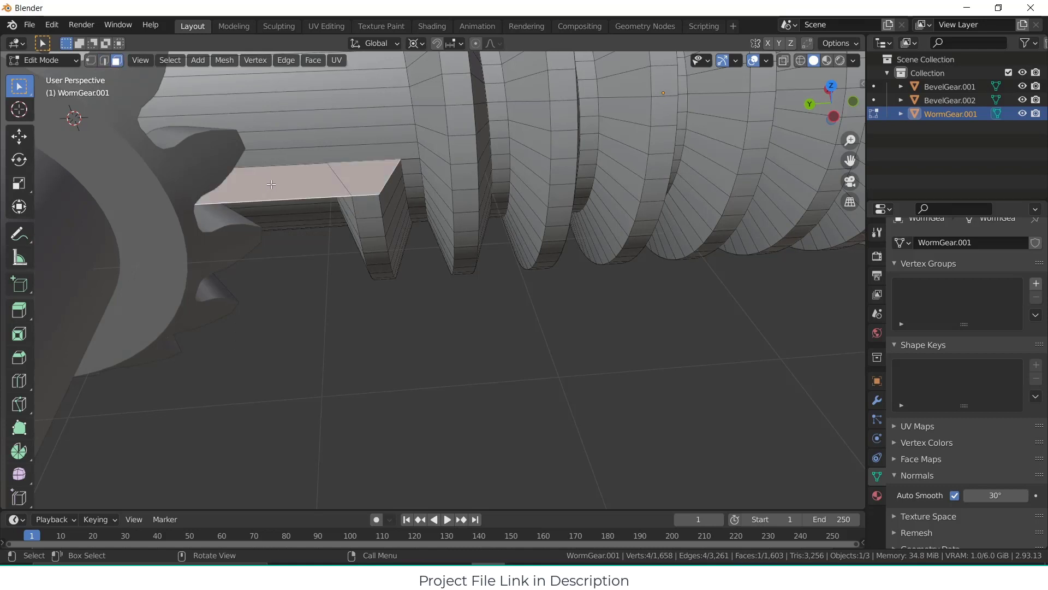
key(x)
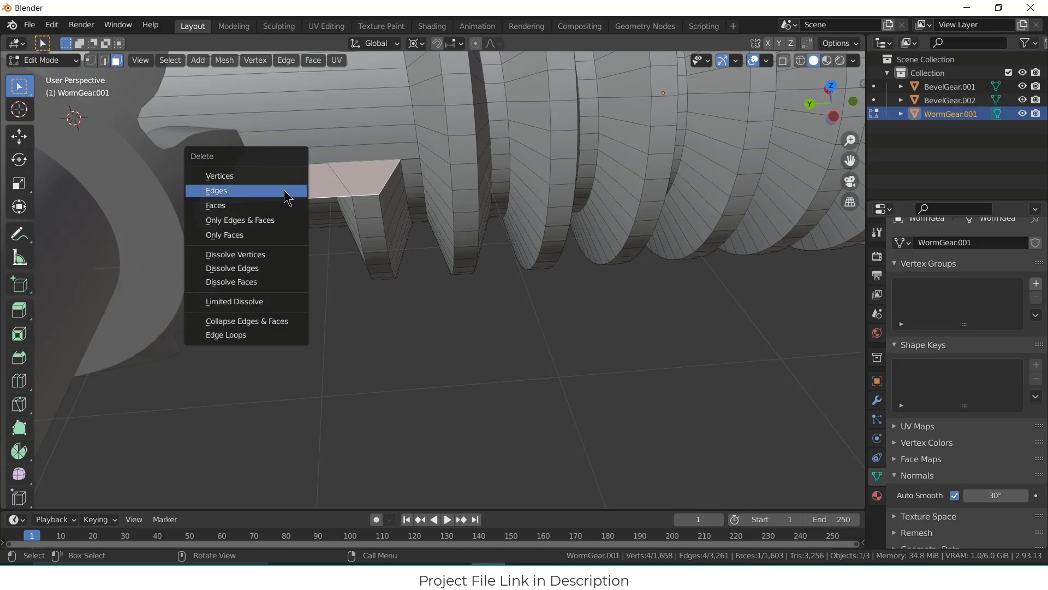
click(289, 205)
Step: Close the open end of the worm's last thread with a face between its two opposite boundary edges
middle_drag(332, 184, 384, 274)
scroll(351, 199, up, 3)
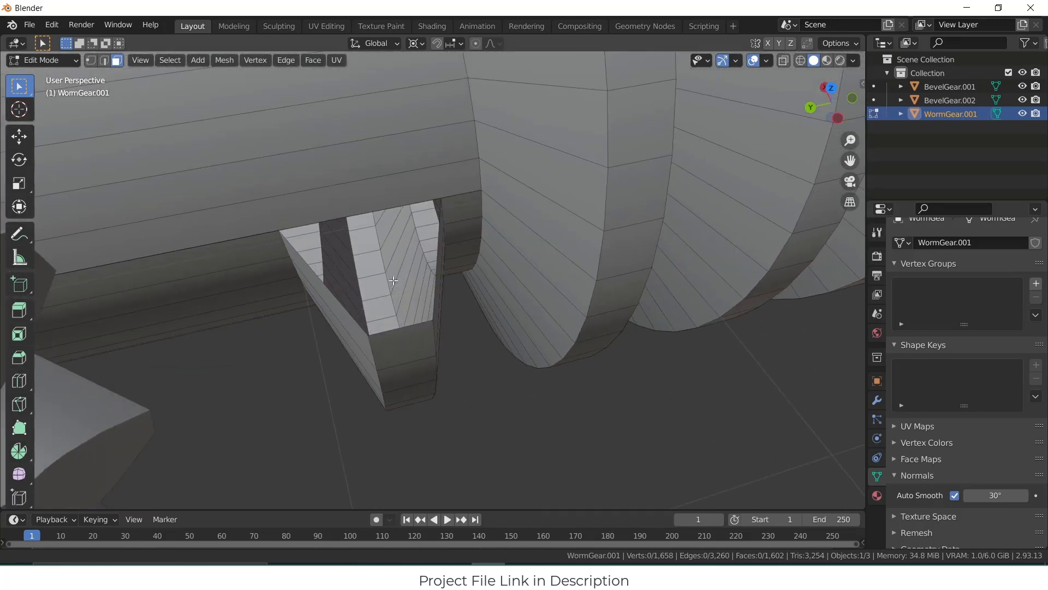
key(2)
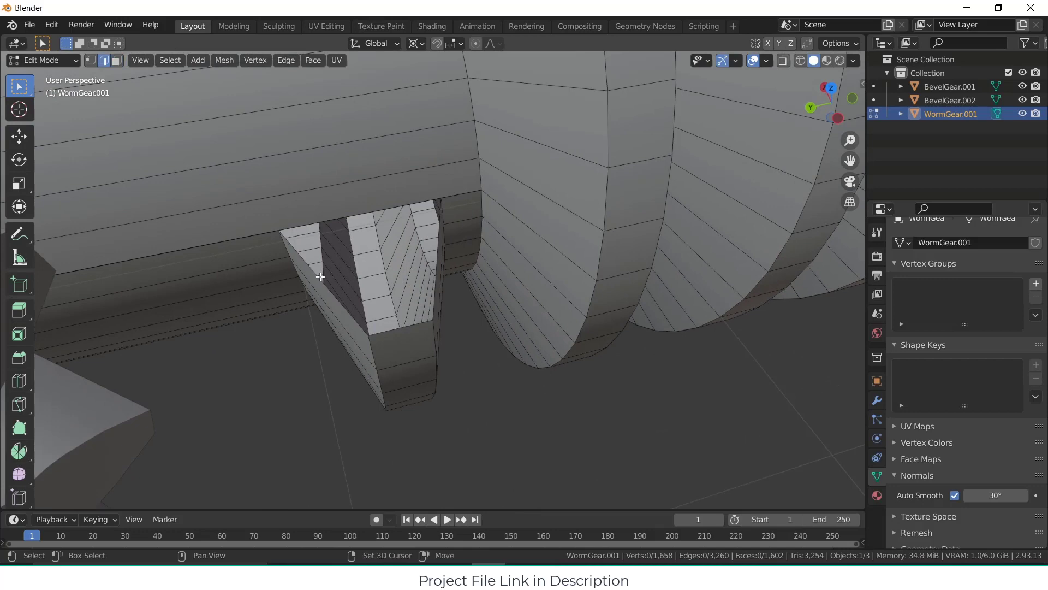
click(438, 277)
middle_drag(438, 276, 493, 264)
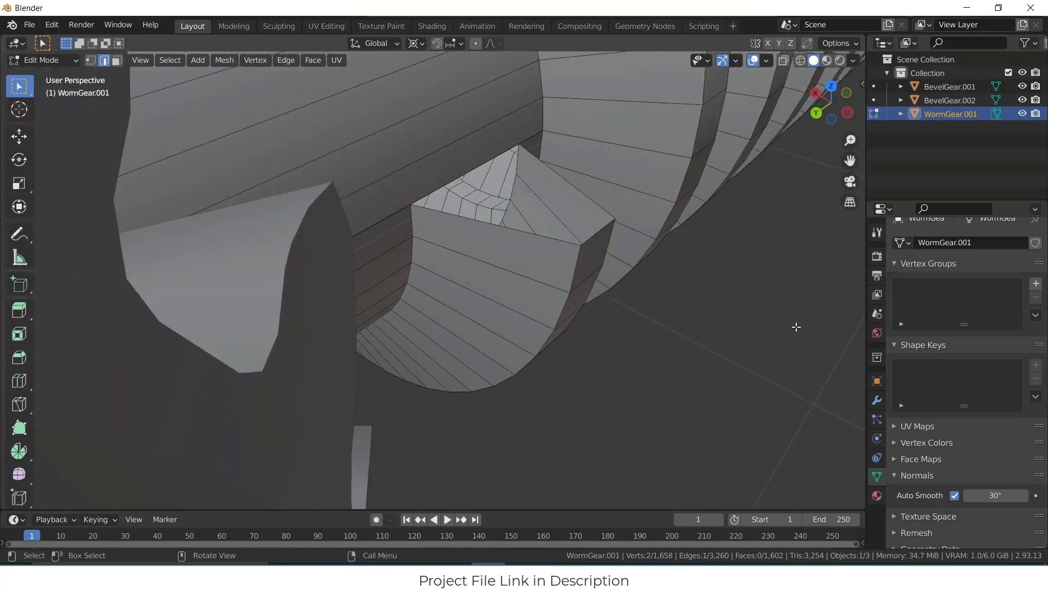
shift+click(595, 234)
key(f)
scroll(643, 299, down, 5)
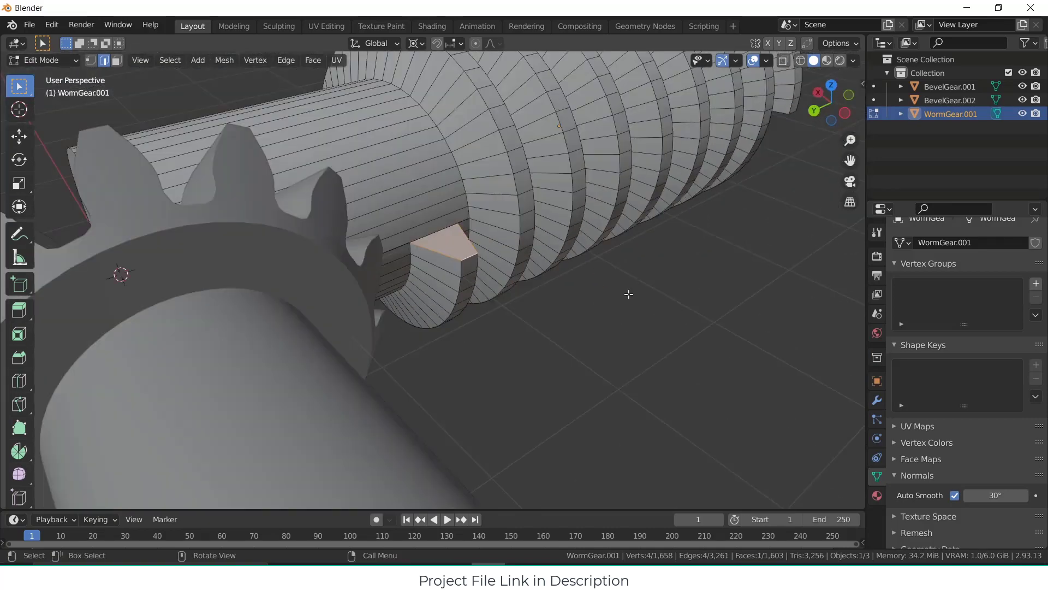
Step: Select the circular end face of the worm's shaft in face select mode
middle_drag(629, 293, 484, 280)
scroll(493, 266, down, 1)
scroll(484, 280, up, 4)
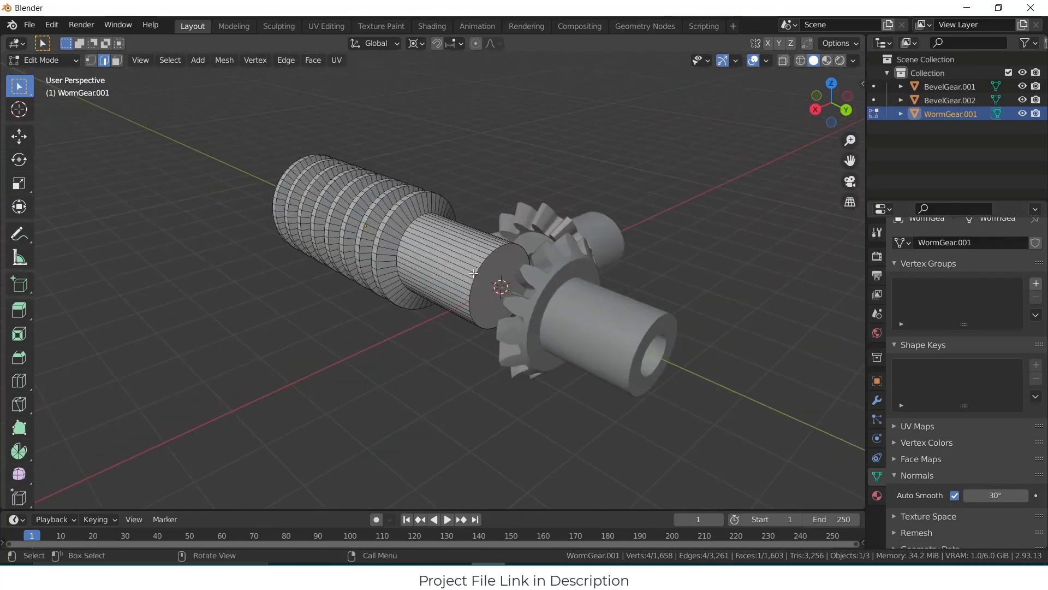
scroll(484, 280, down, 3)
scroll(484, 280, up, 2)
scroll(484, 280, up, 2)
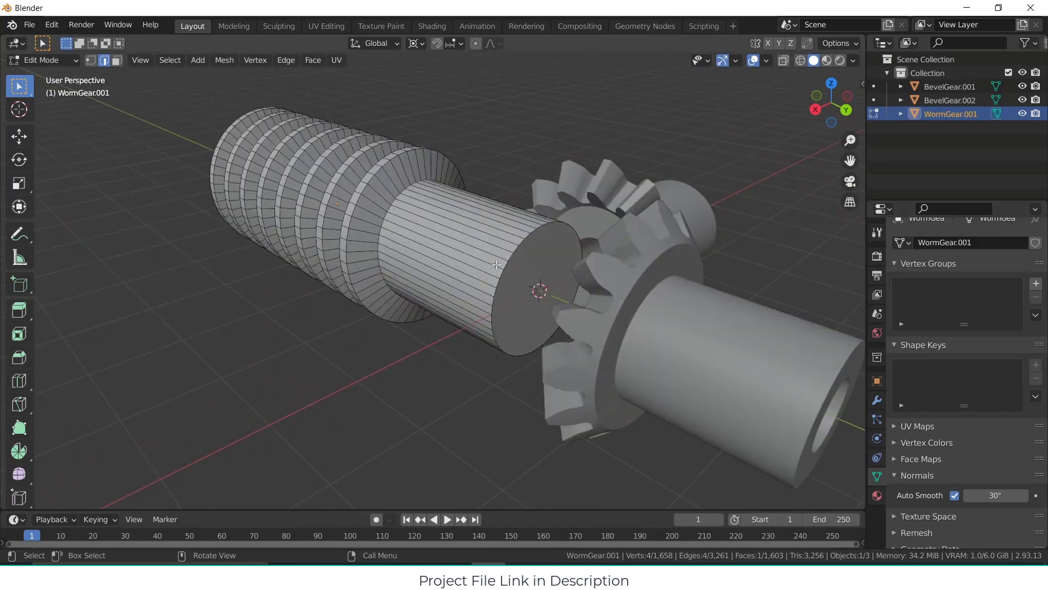
key(3)
click(556, 257)
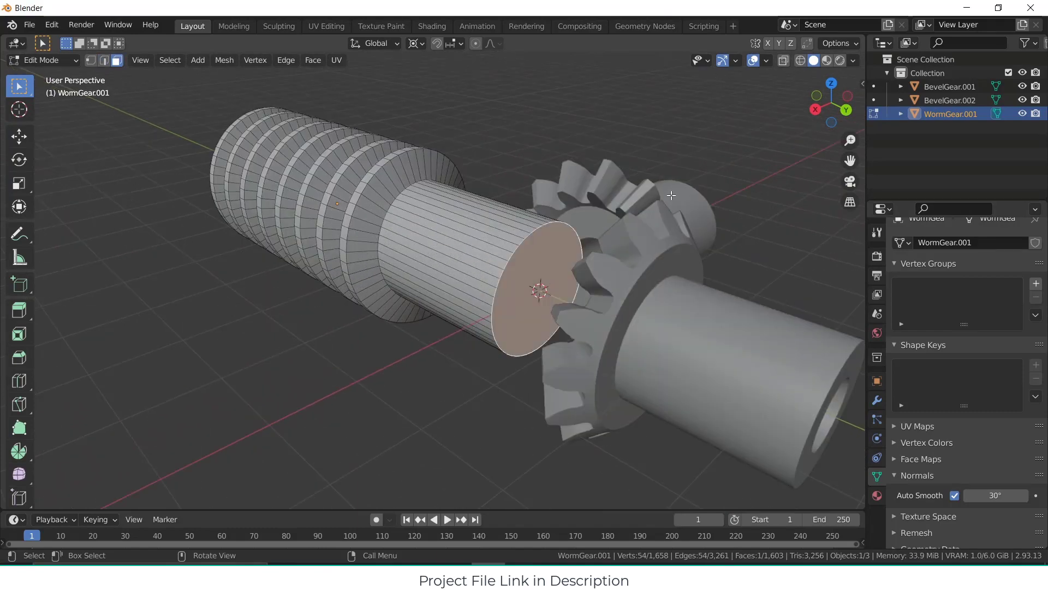
key(KP_1)
key(KP_3)
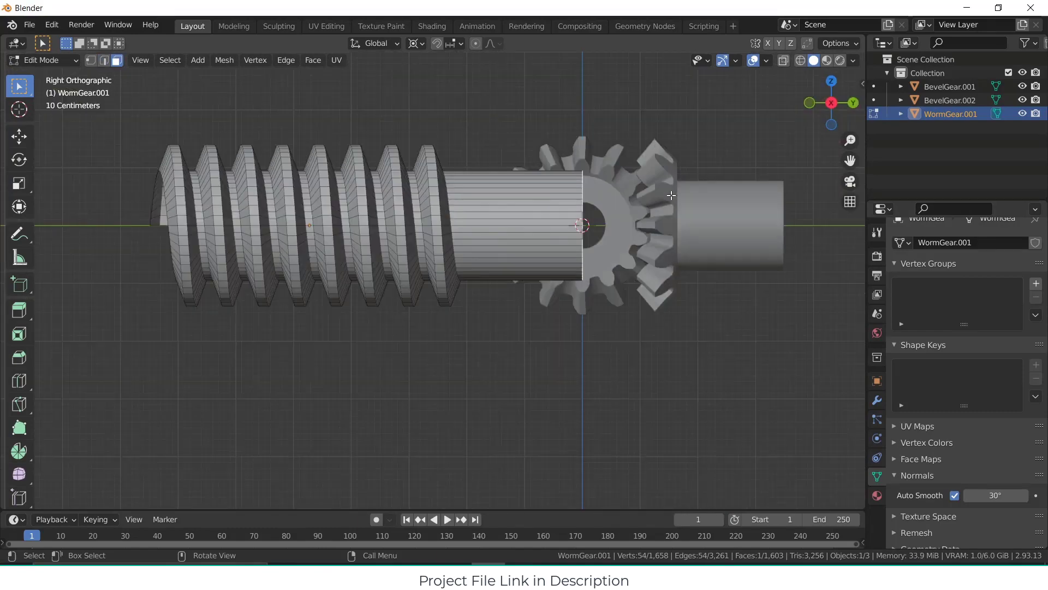
key(ctrl+KP_1)
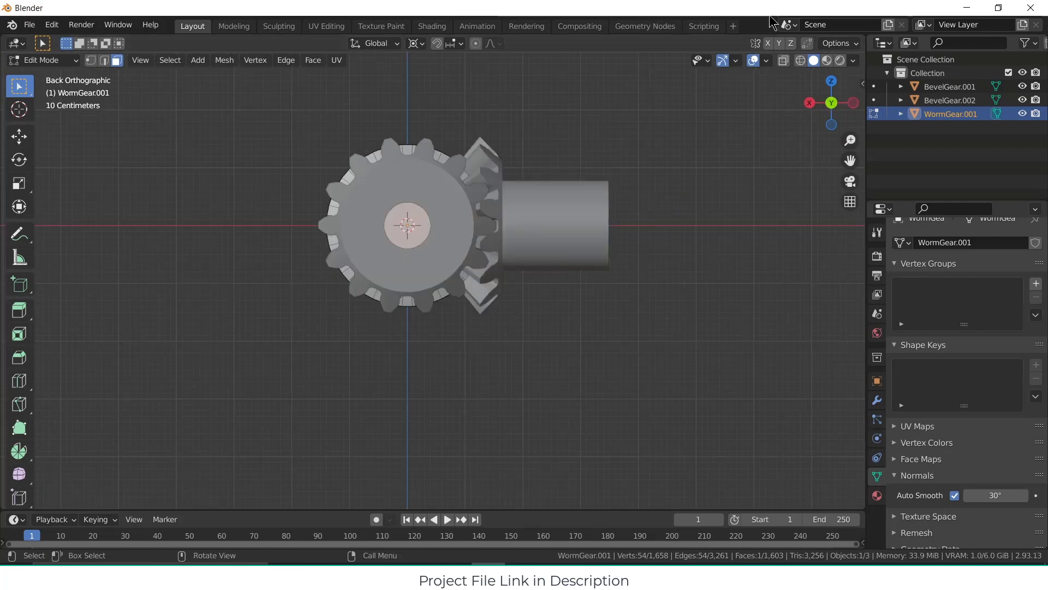
key(shift+z)
scroll(408, 209, up, 3)
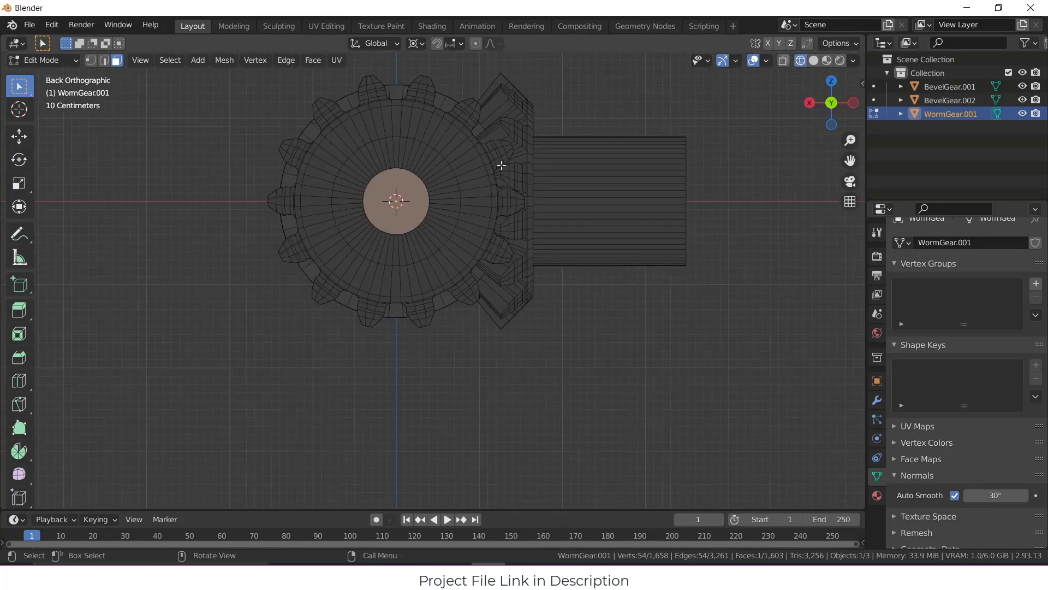
click(783, 60)
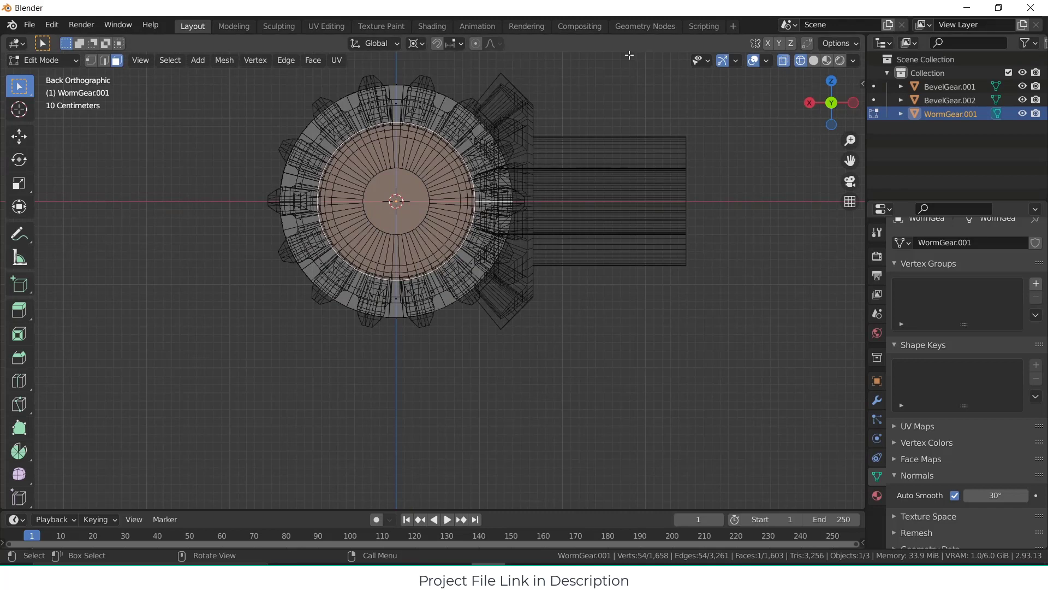
key(i)
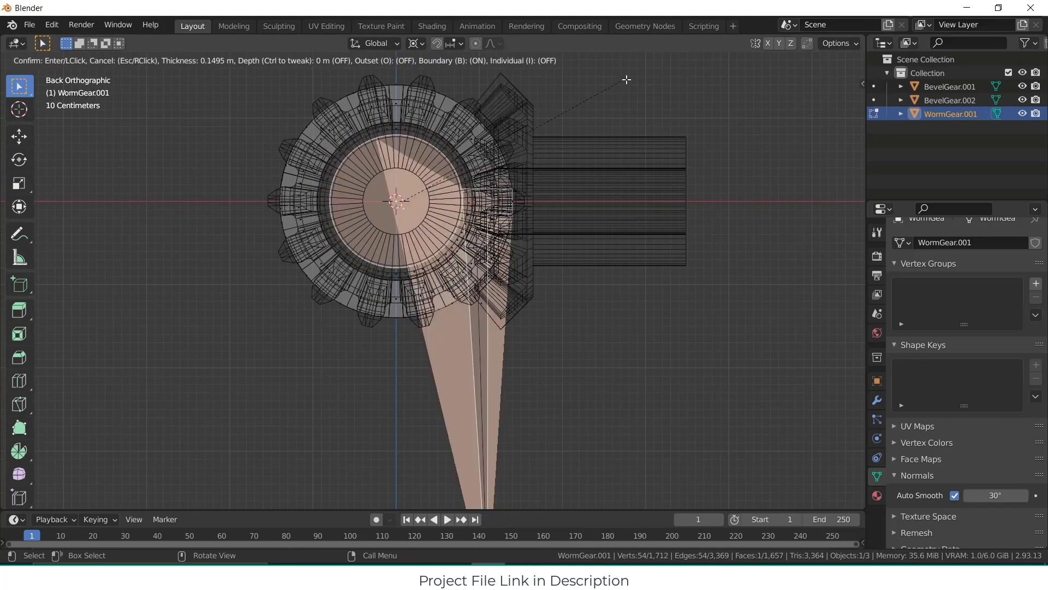
click(614, 89)
scroll(549, 157, down, 6)
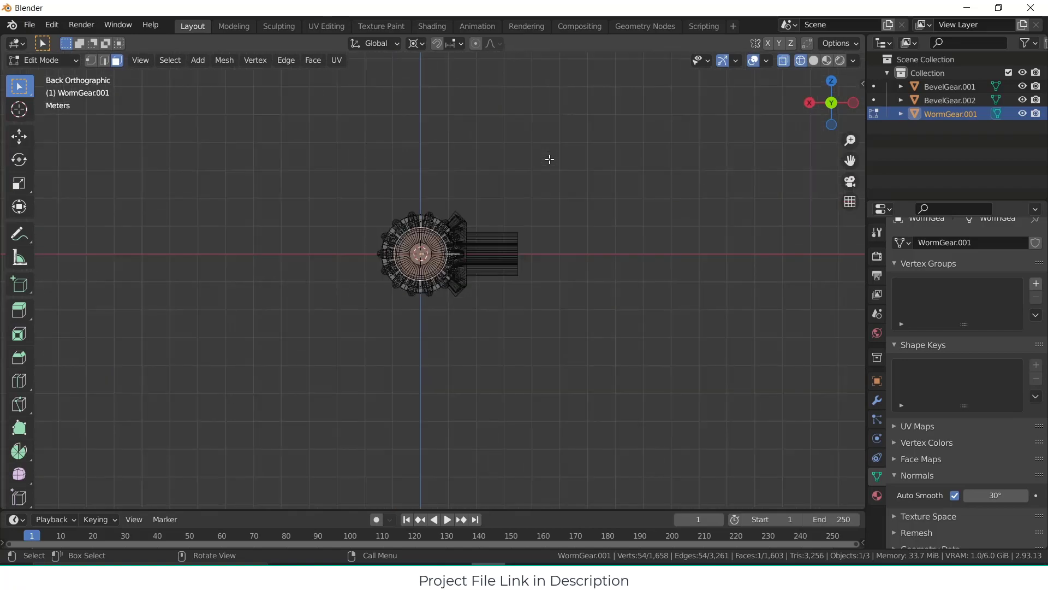
Step: Delete the stray edge and its two vertices projecting outward from the rim of the worm shaft's end face
middle_drag(549, 157, 628, 262)
scroll(517, 307, up, 4)
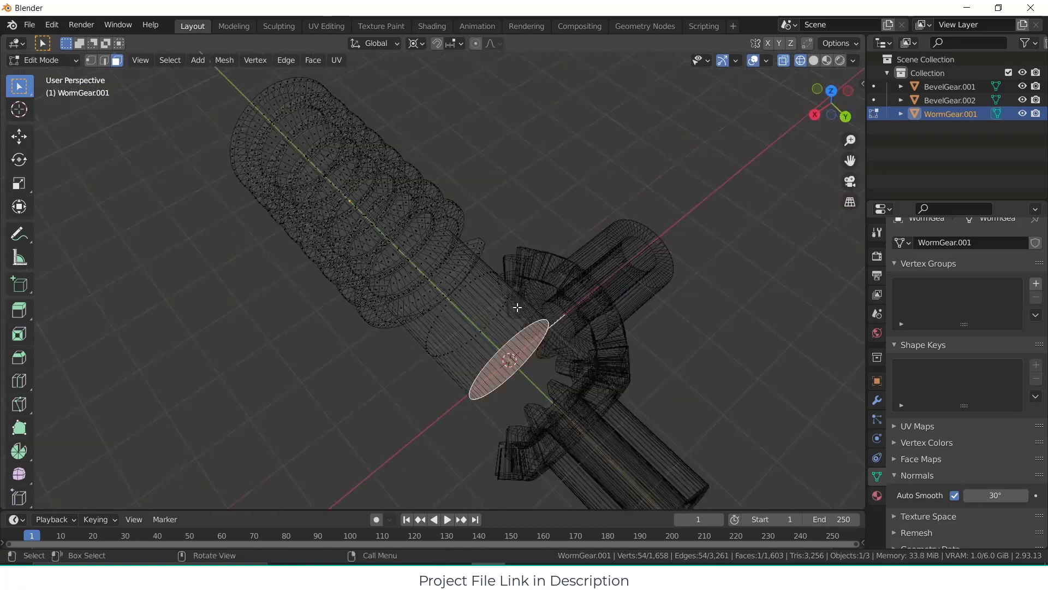
shift+middle_drag(535, 328, 424, 333)
scroll(459, 331, up, 5)
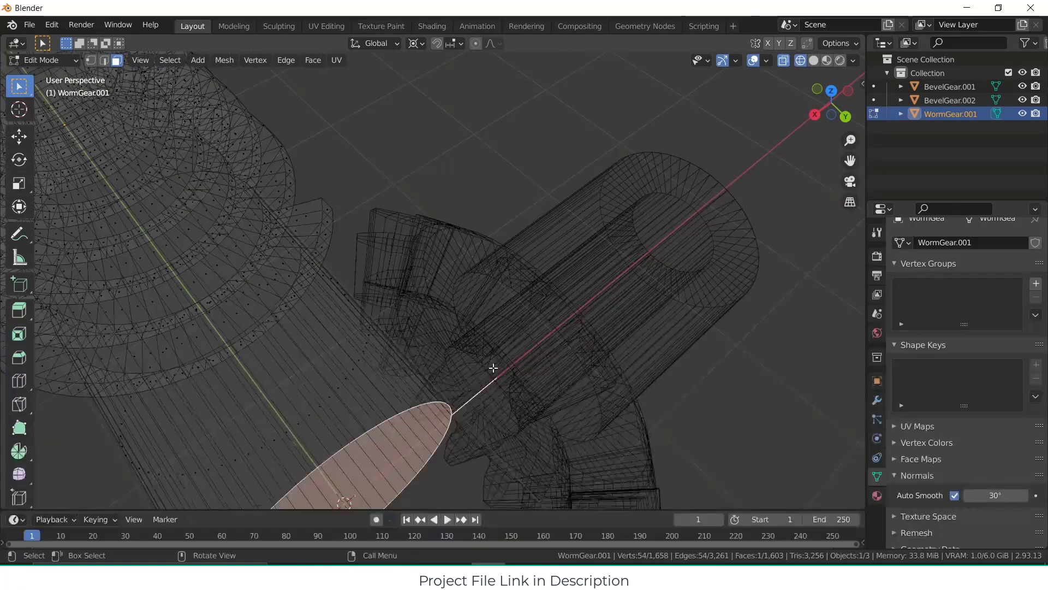
key(Tab)
key(Tab)
key(2)
drag(486, 370, 529, 402)
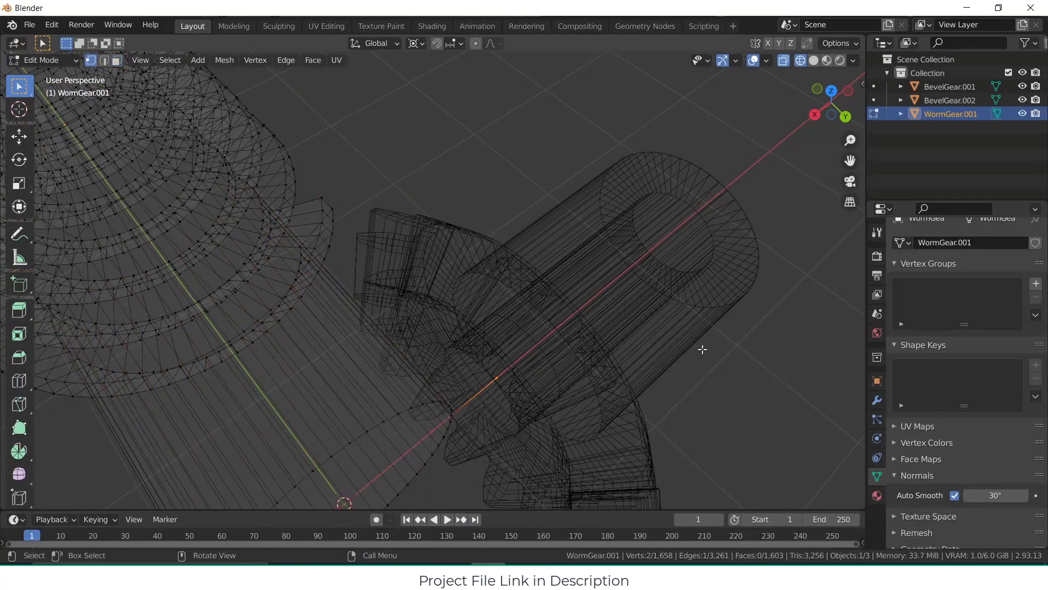
key(x)
click(720, 291)
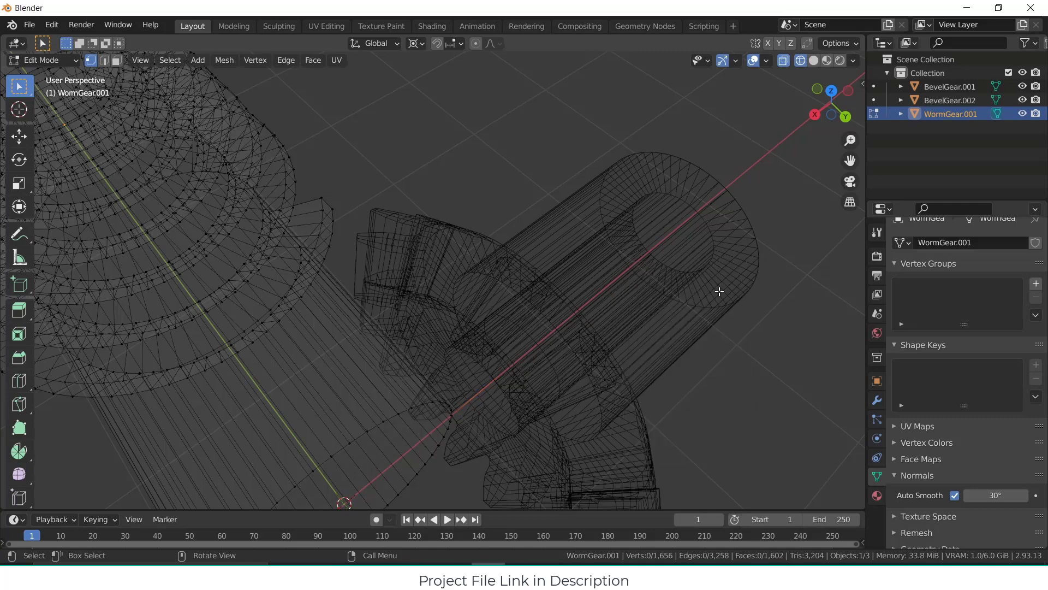
Step: Close the open end of the worm's shaft with a face filled from its circular boundary edge loop
middle_drag(674, 363, 627, 280)
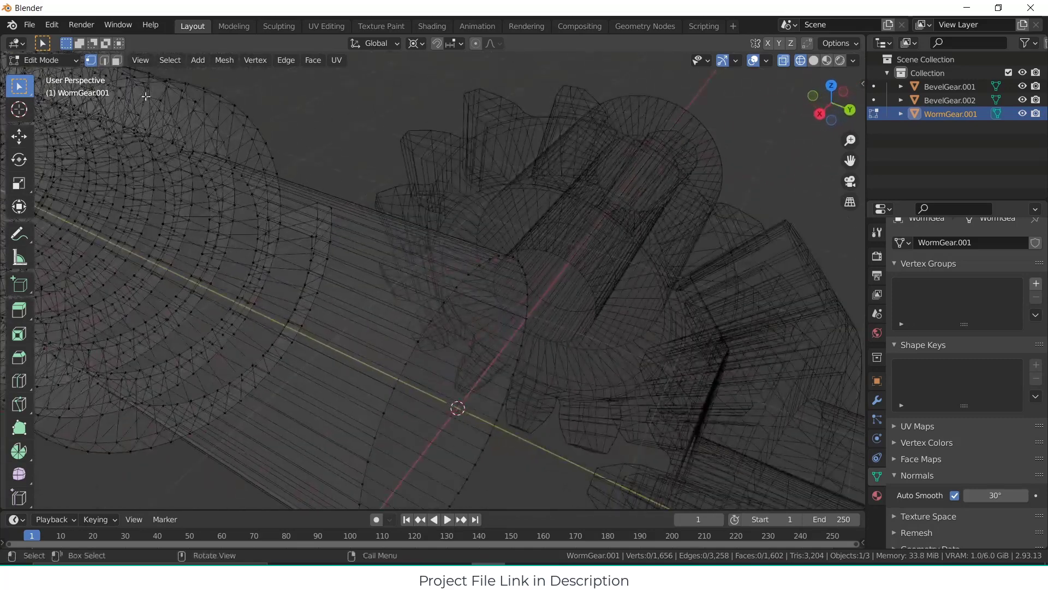
click(813, 60)
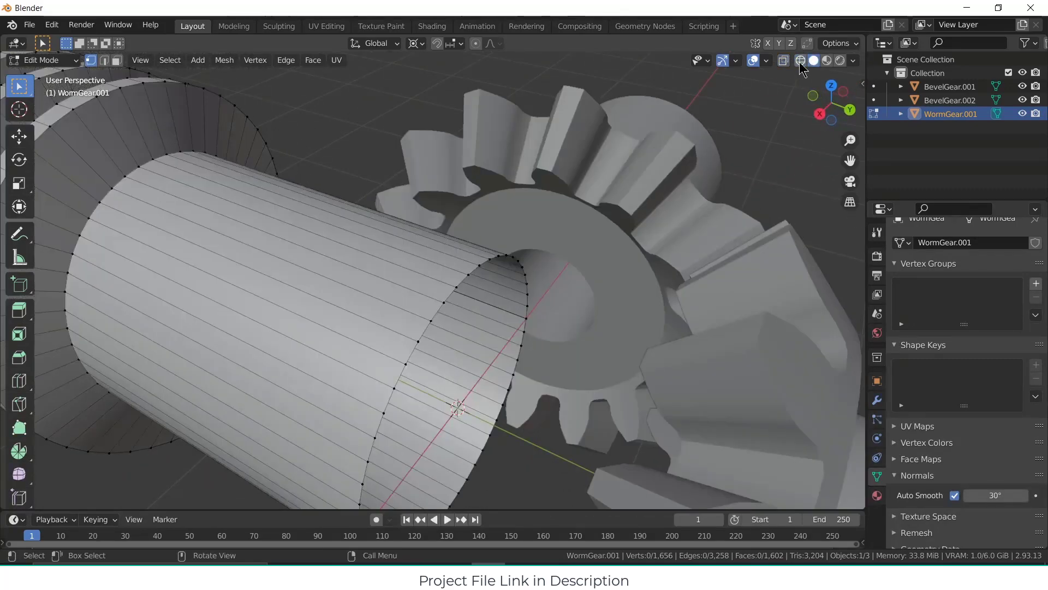
click(784, 60)
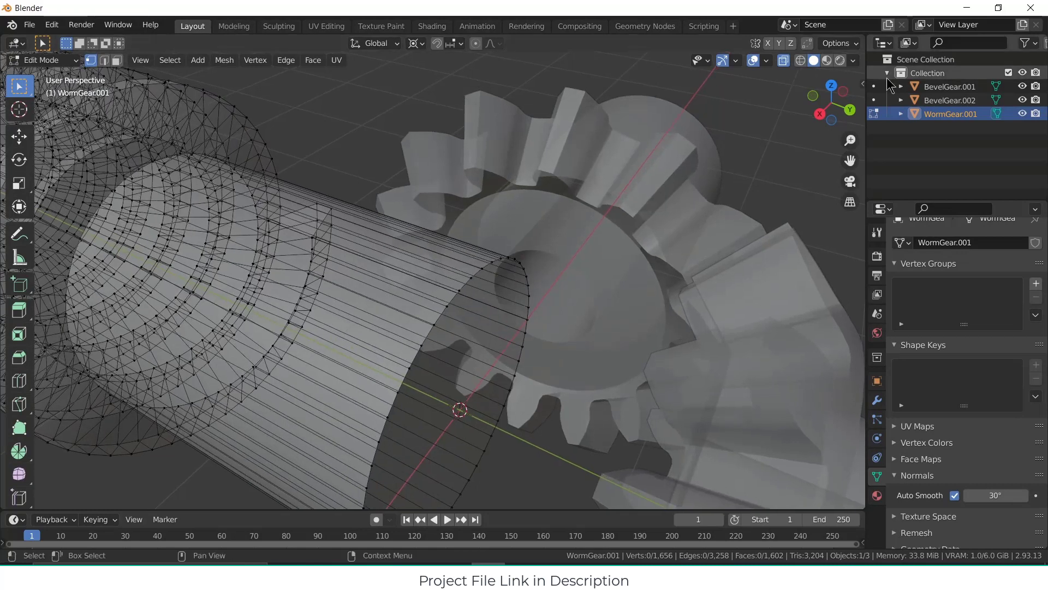
click(783, 62)
key(2)
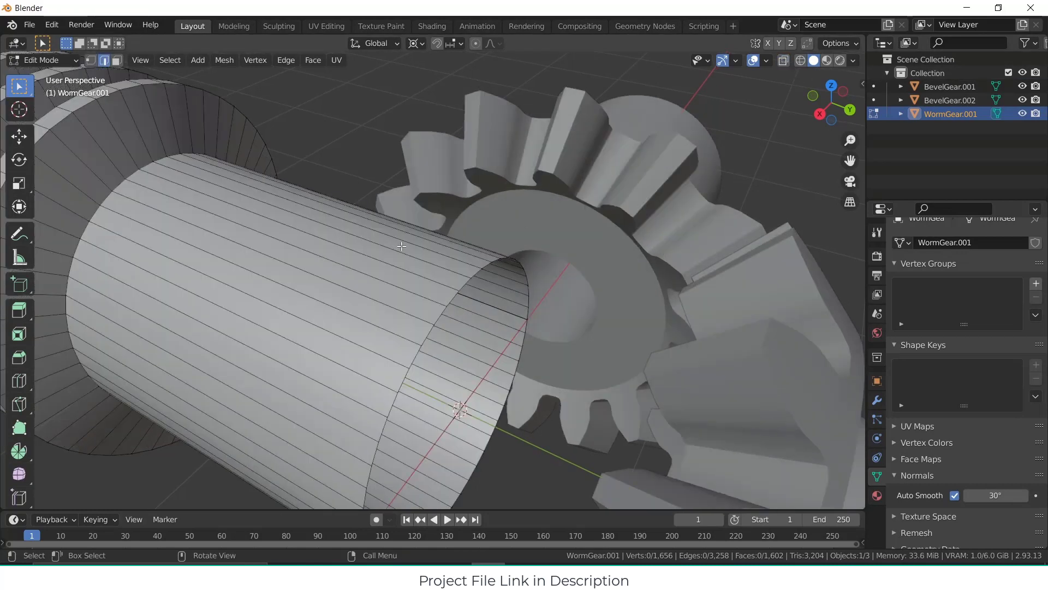
alt+click(453, 289)
key(f)
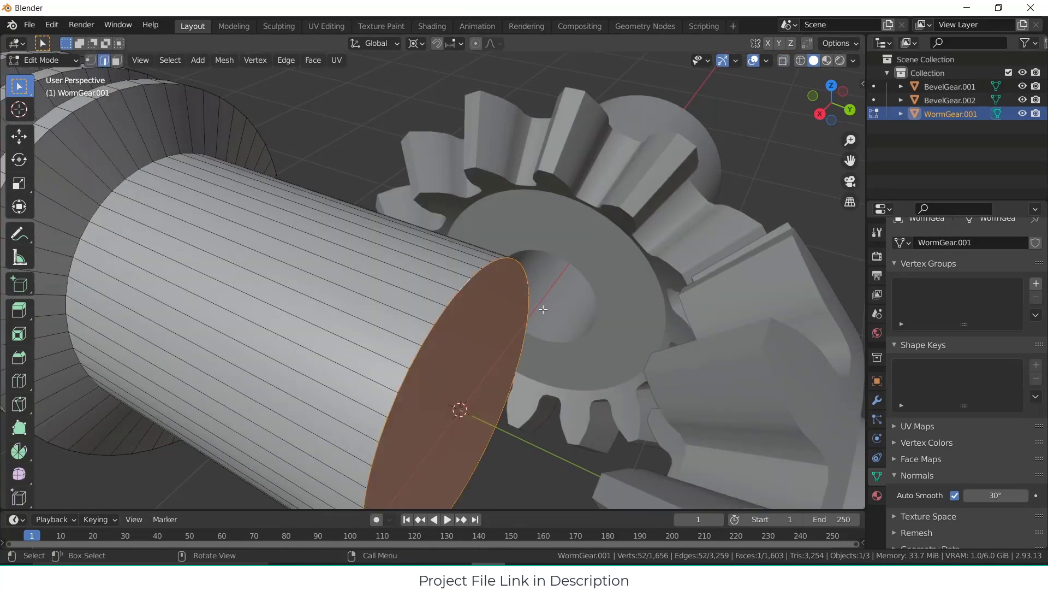
Step: Select the filled circular end face of the worm's shaft in face select mode, with solid shading and X-ray off
middle_drag(470, 323, 434, 311)
key(3)
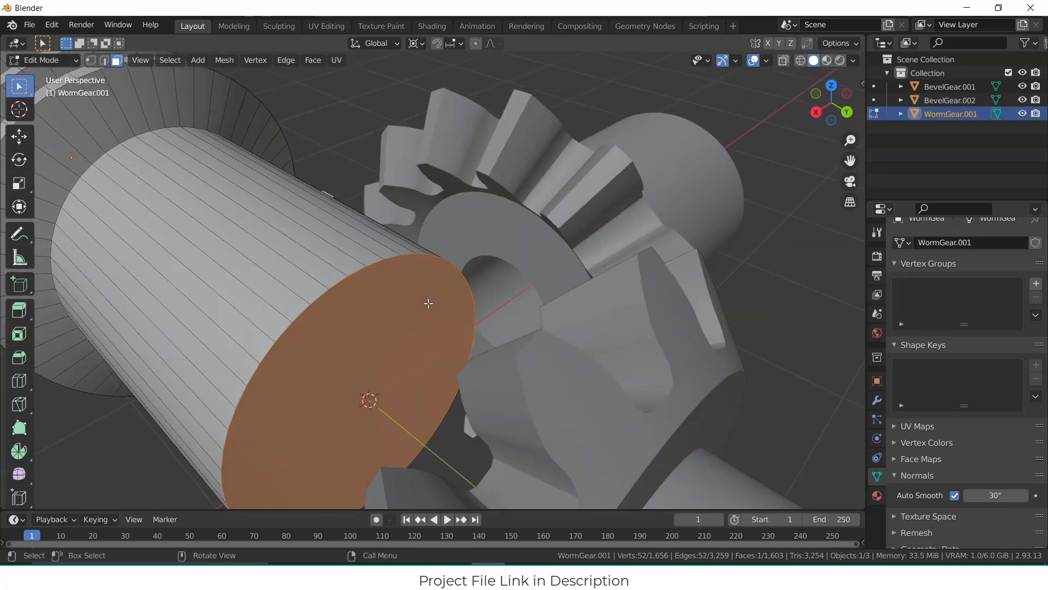
key(KP_1)
key(KP_3)
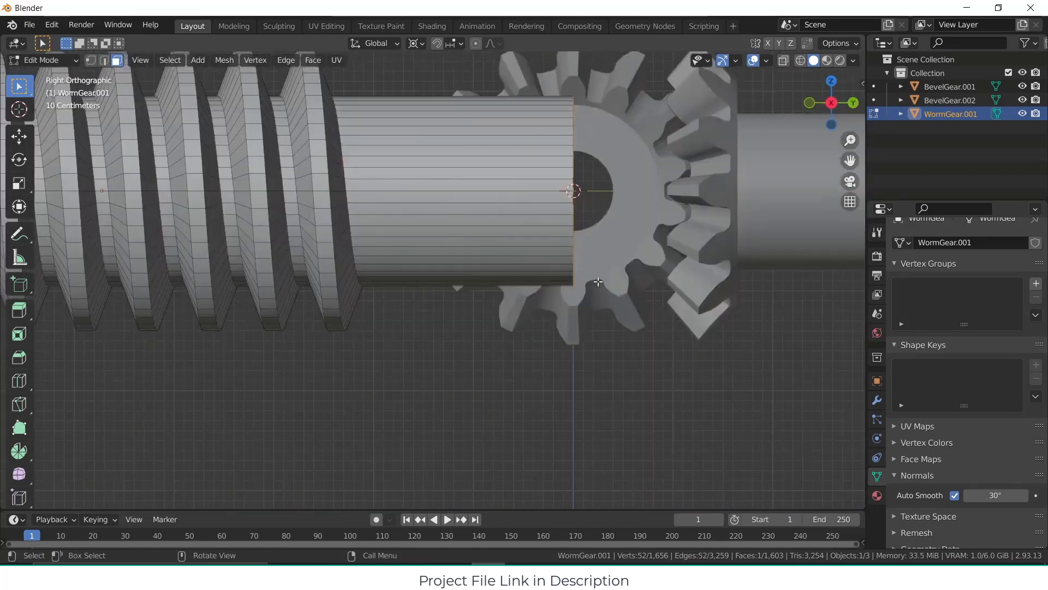
key(ctrl+KP_1)
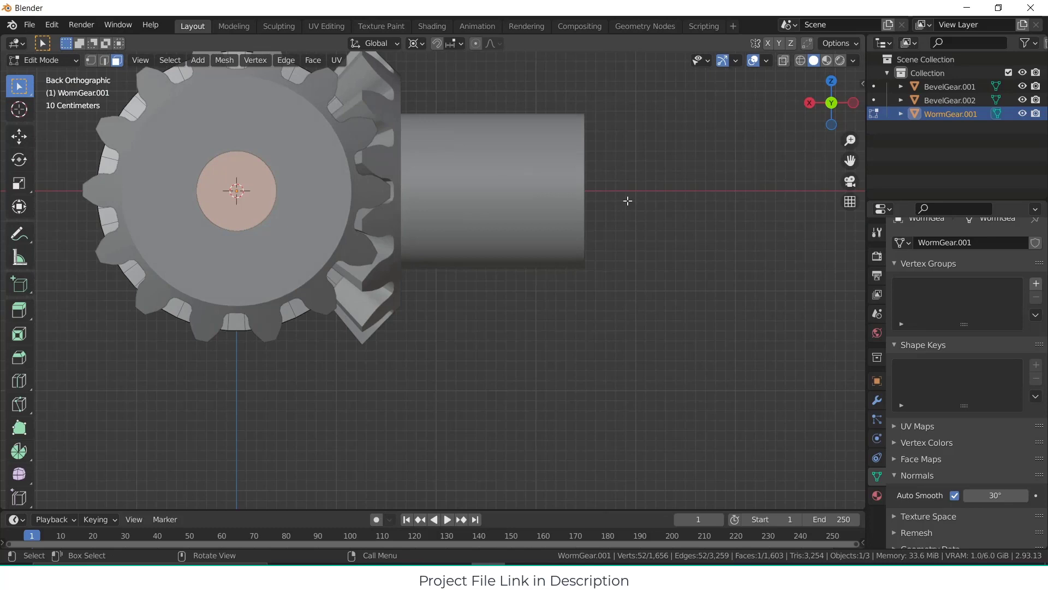
click(801, 60)
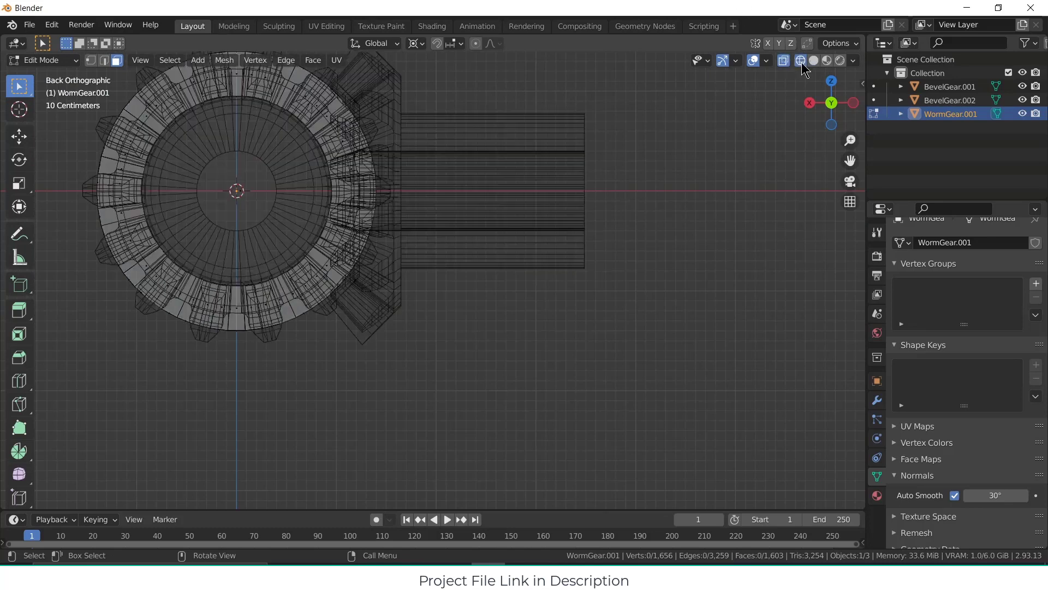
key(Home)
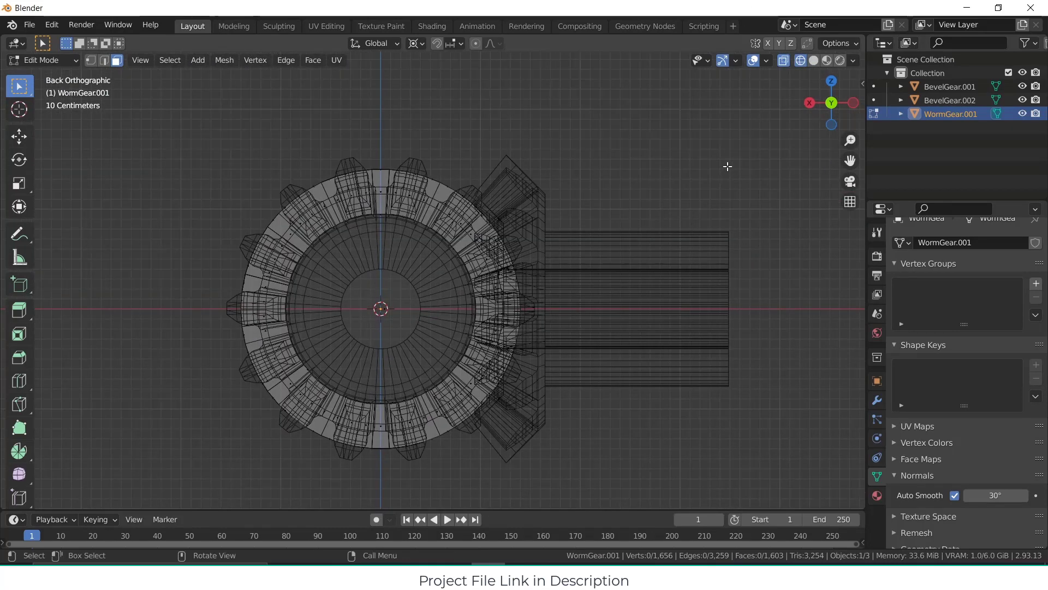
middle_drag(601, 218, 681, 272)
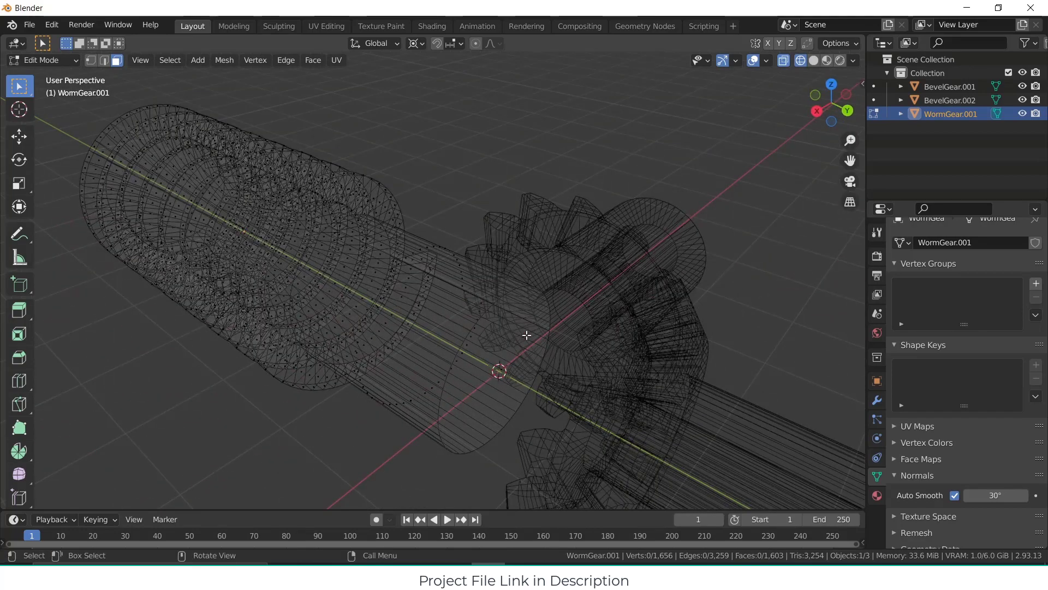
click(508, 336)
click(813, 60)
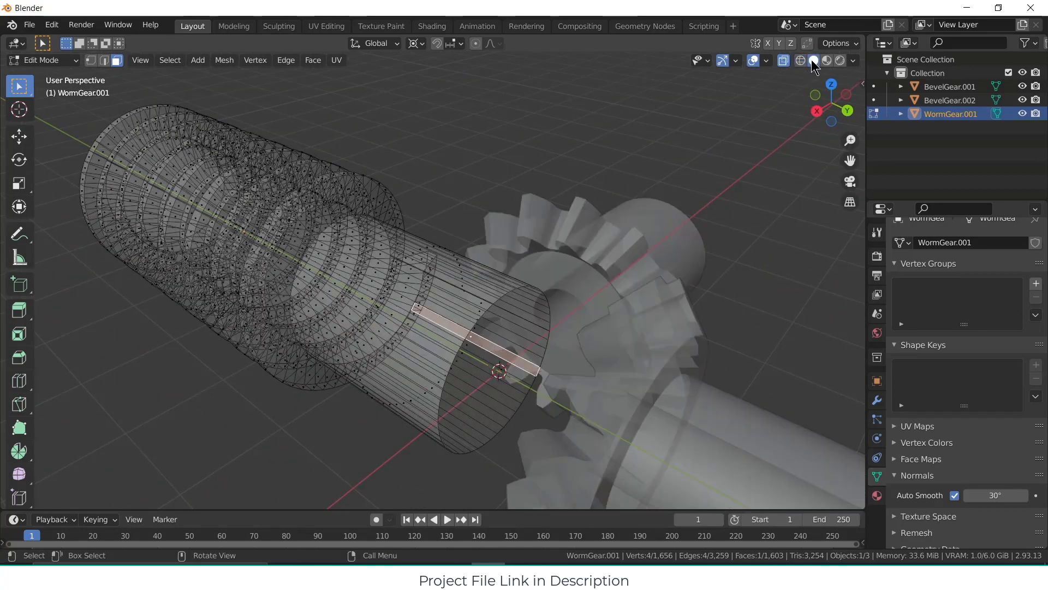
key(alt+z)
click(508, 349)
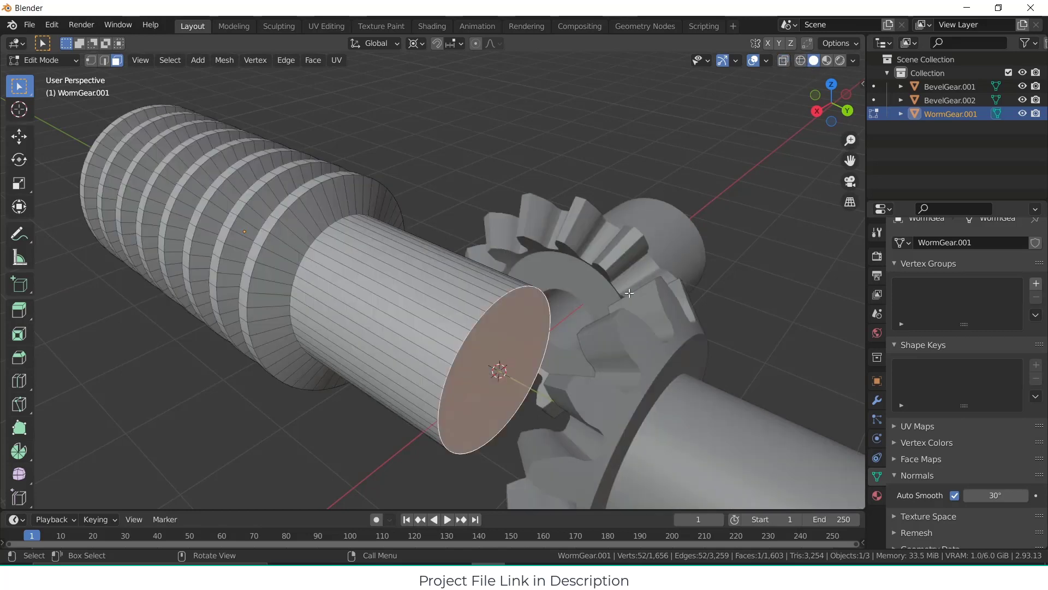
key(ctrl+KP_1)
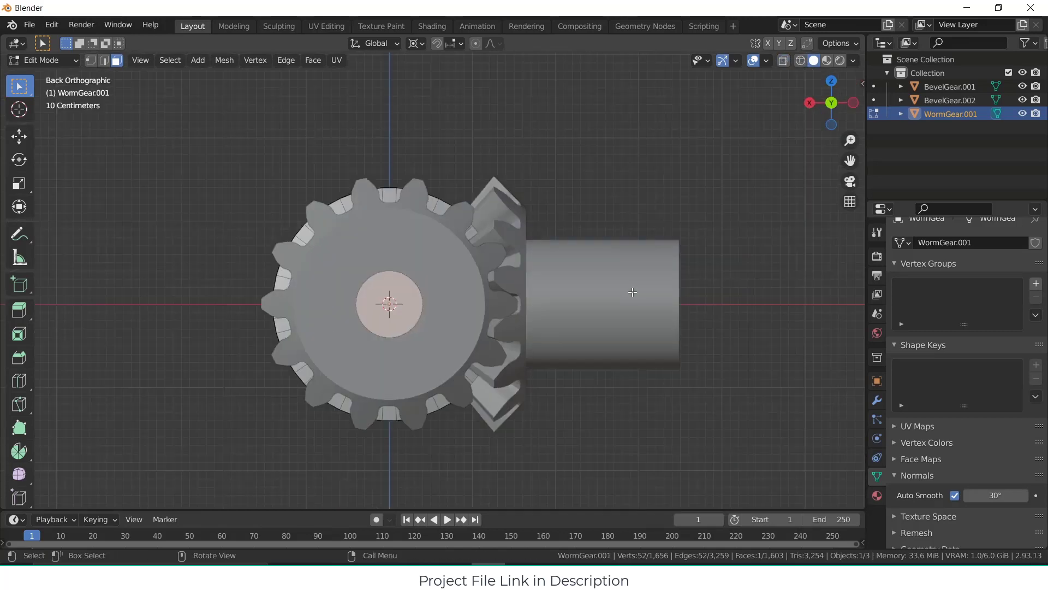
click(784, 60)
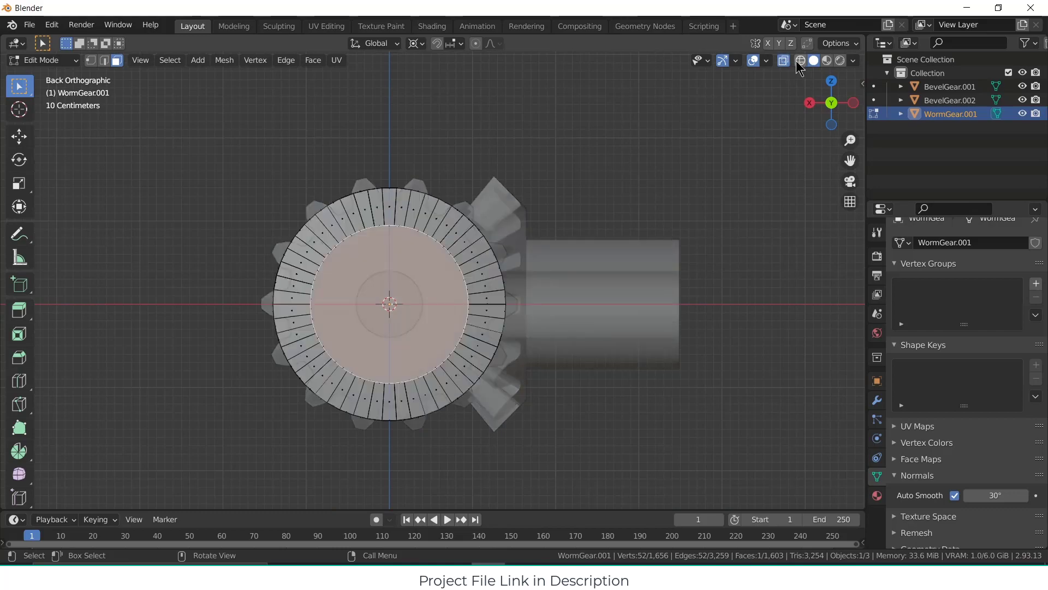
click(801, 60)
scroll(433, 224, up, 1)
key(i)
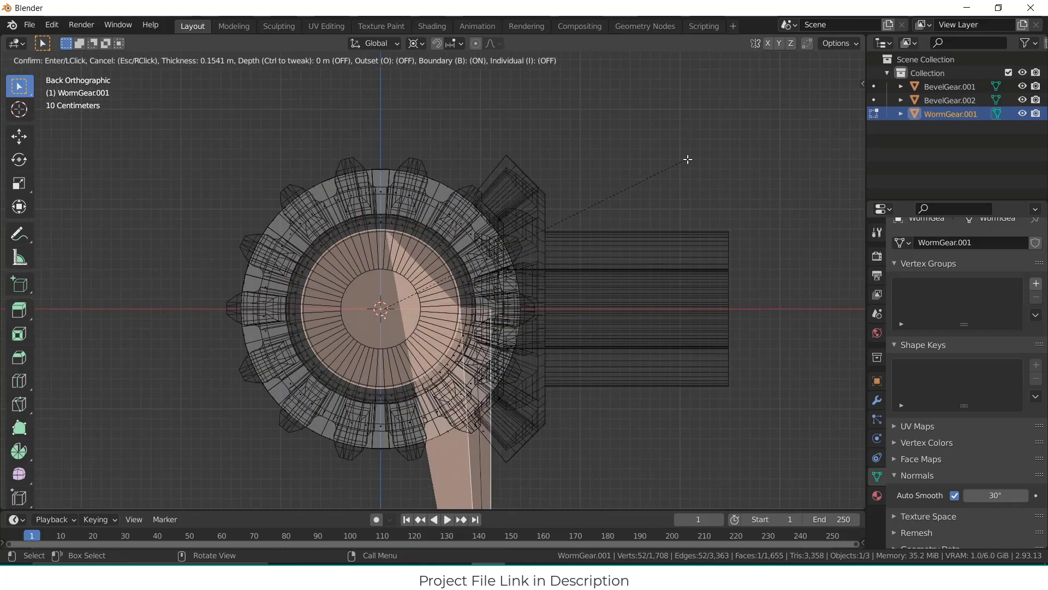
key(Escape)
Step: Merge all of the worm gear's vertices by distance at 0.0001 m and clear the selection
middle_drag(617, 183, 722, 288)
scroll(592, 253, down, 3)
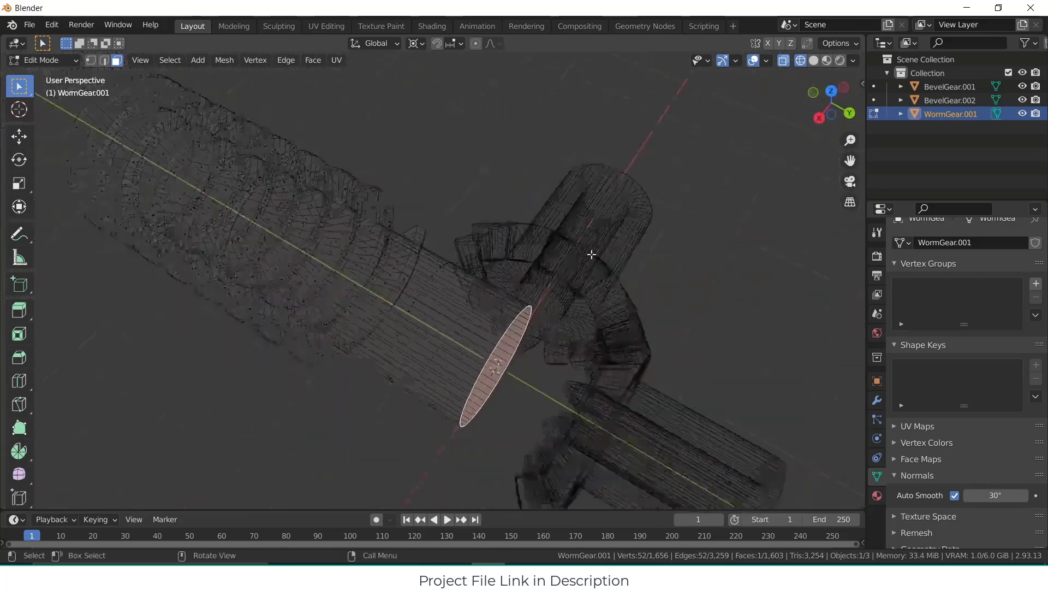
key(a)
click(224, 60)
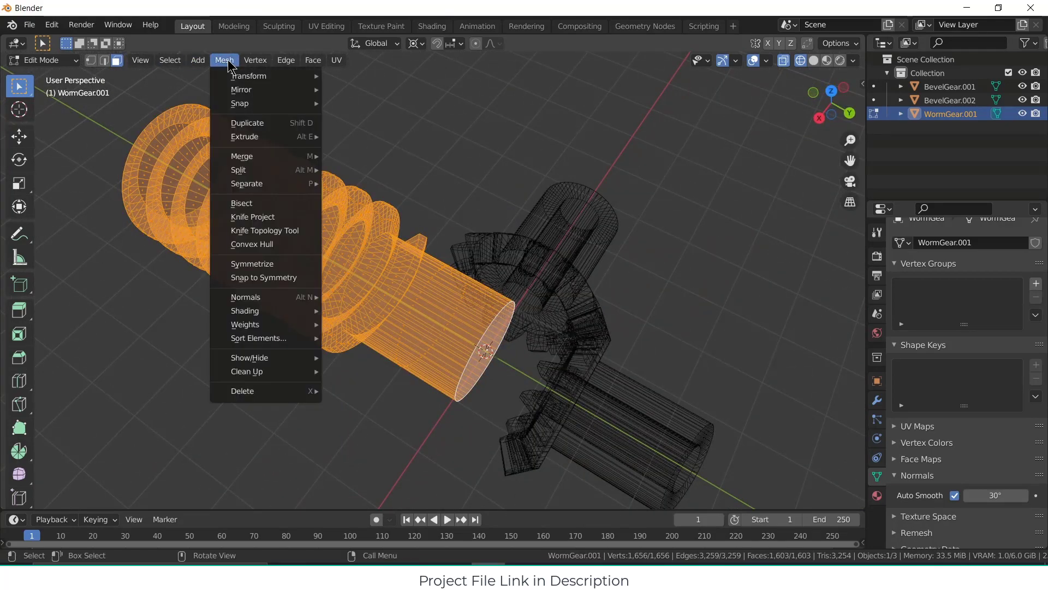
mouse_move(273, 158)
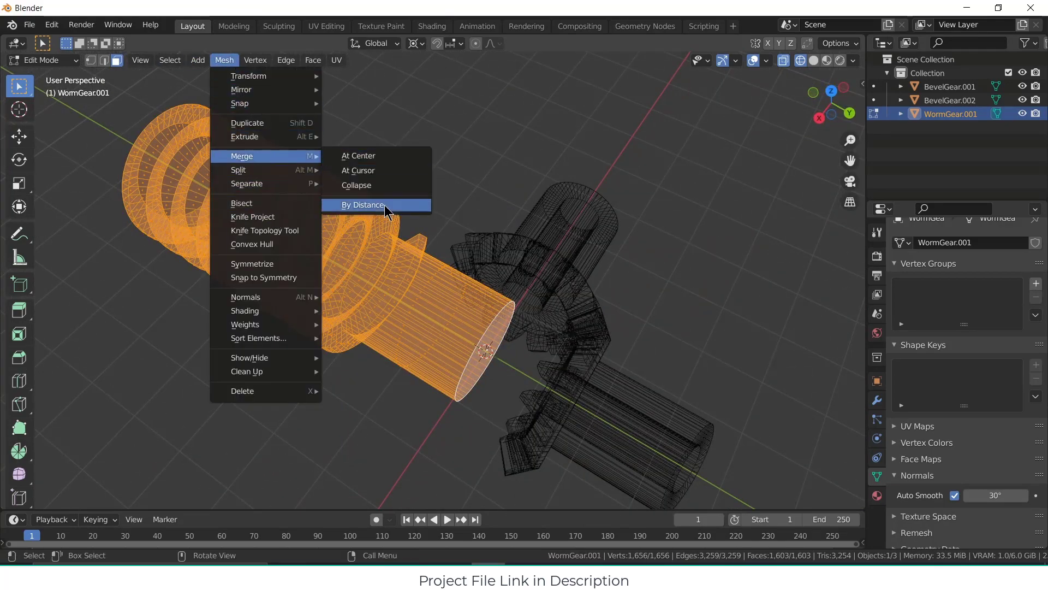
click(382, 205)
middle_drag(610, 371, 552, 309)
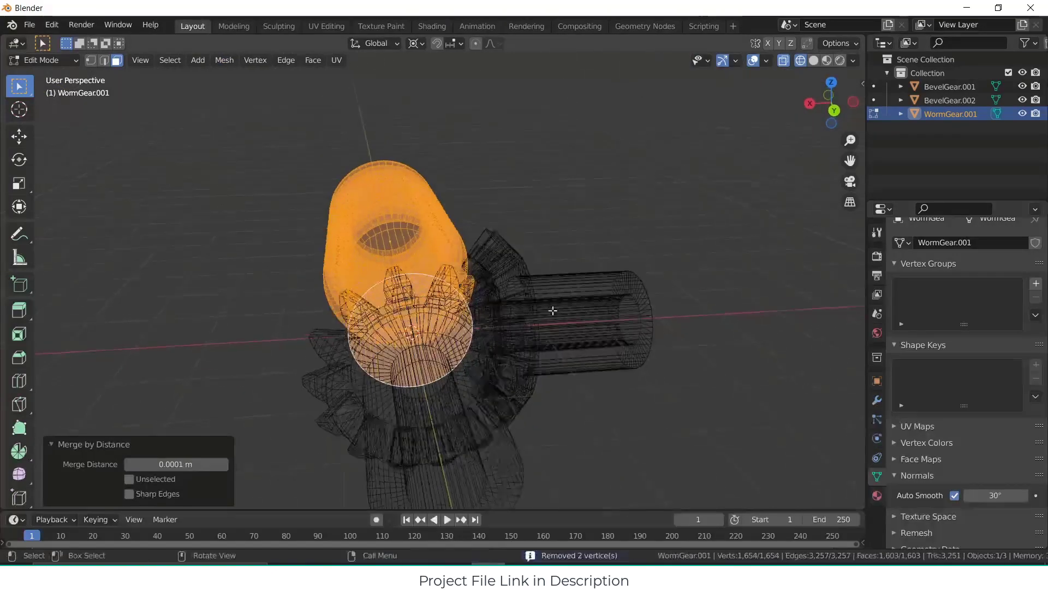
middle_drag(713, 272, 695, 269)
click(695, 269)
Step: Select the end face of the worm's shaft beside the bevel gears and inset it by about 0.59 m
click(813, 60)
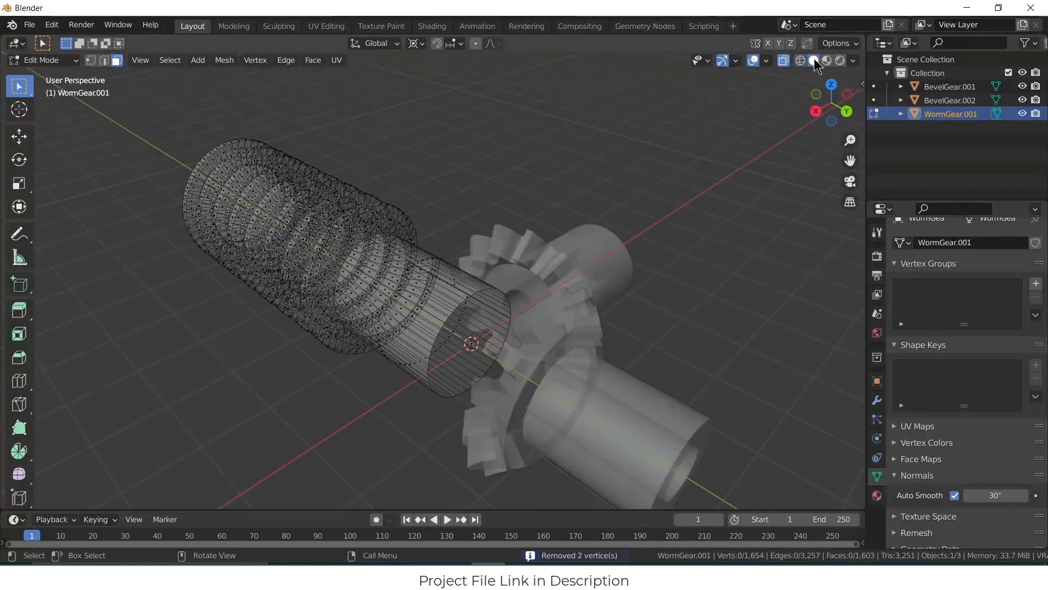
click(465, 336)
key(KP_1)
key(KP_3)
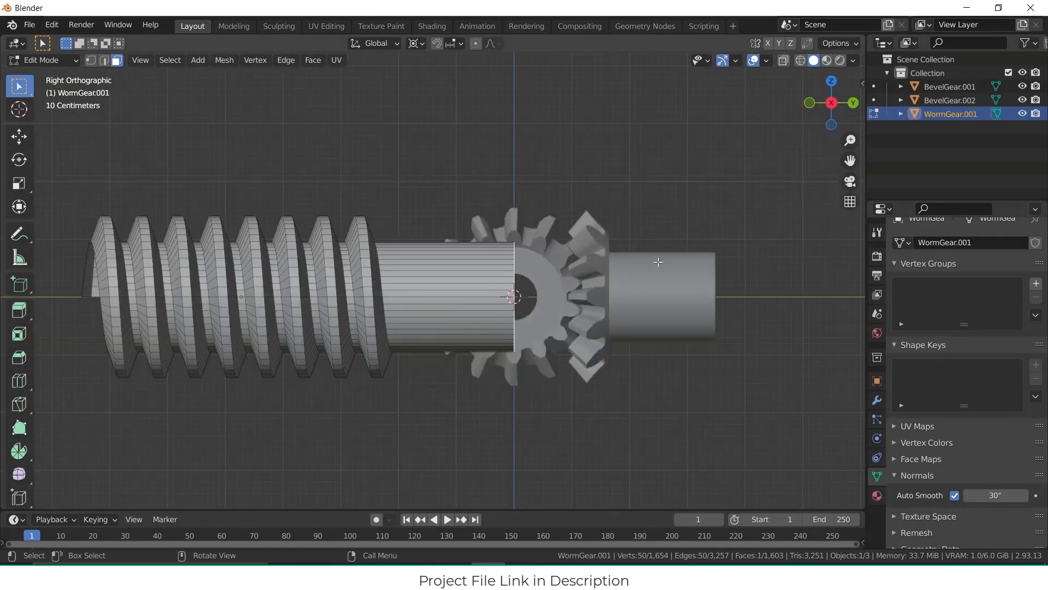
key(ctrl+KP_1)
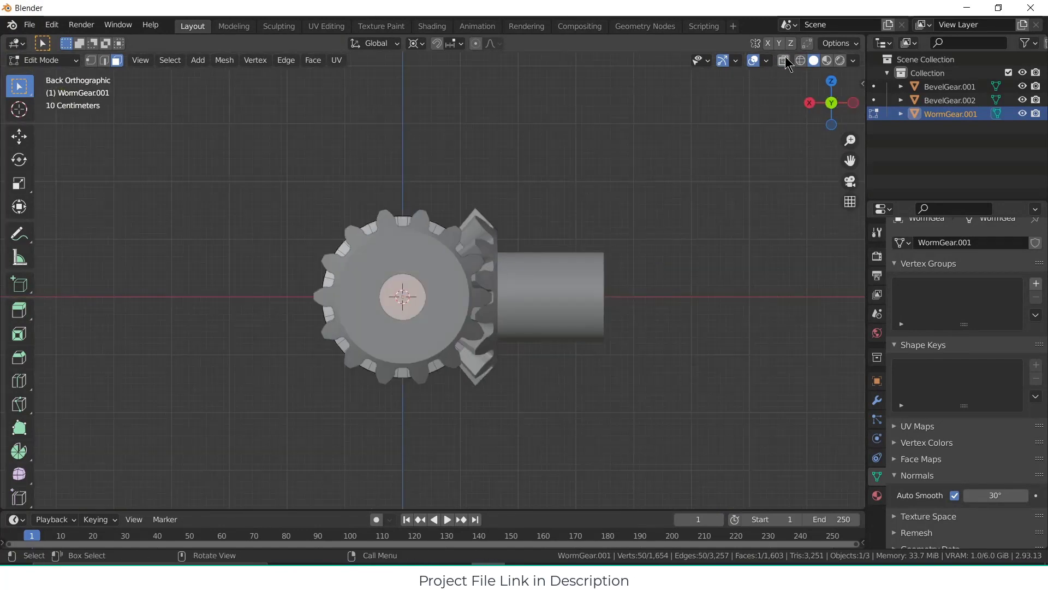
click(784, 60)
click(801, 60)
scroll(611, 175, up, 2)
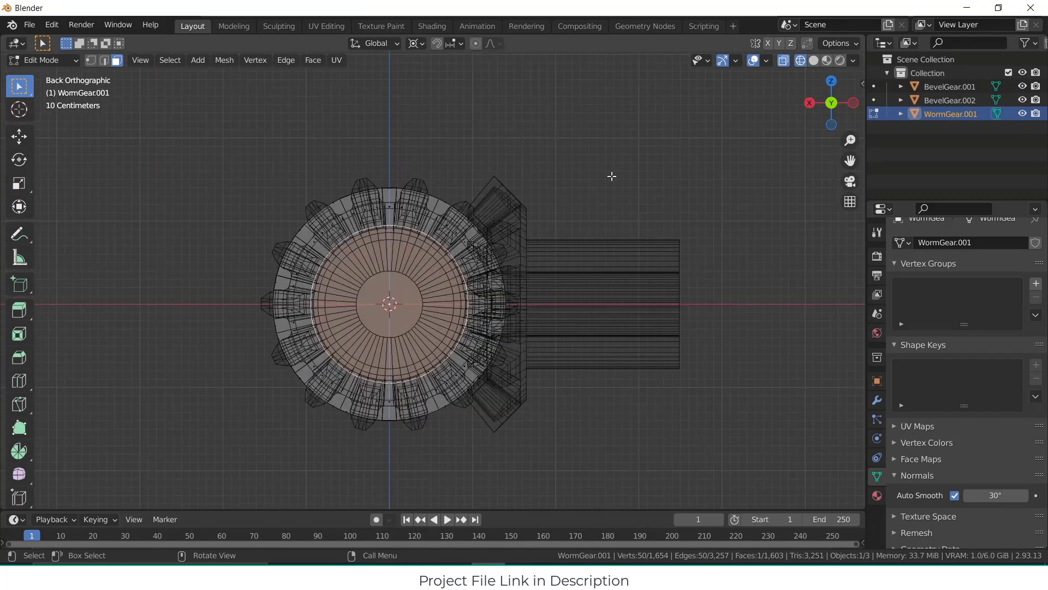
key(i)
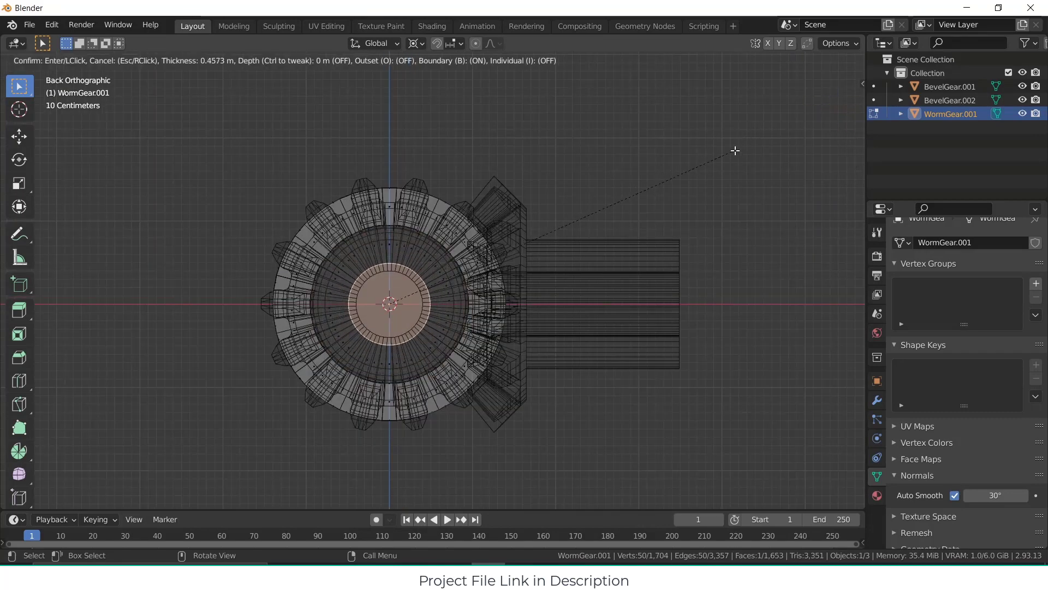
click(726, 156)
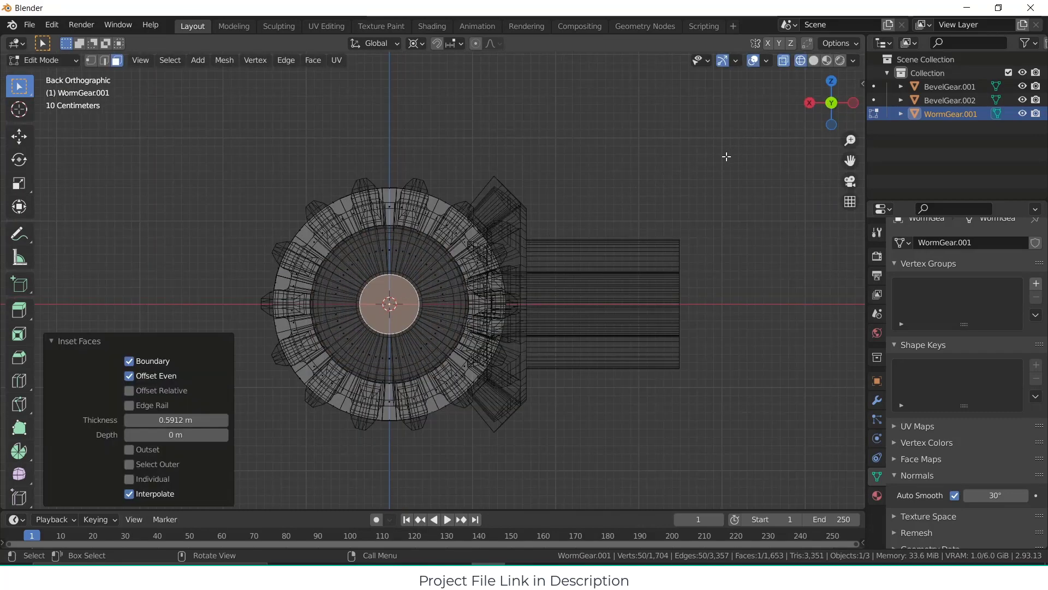
Step: Extrude the inset face about 4.31 m along its normal, through and past the bevel gear's hollow shaft
middle_drag(726, 157, 701, 253)
scroll(697, 259, down, 3)
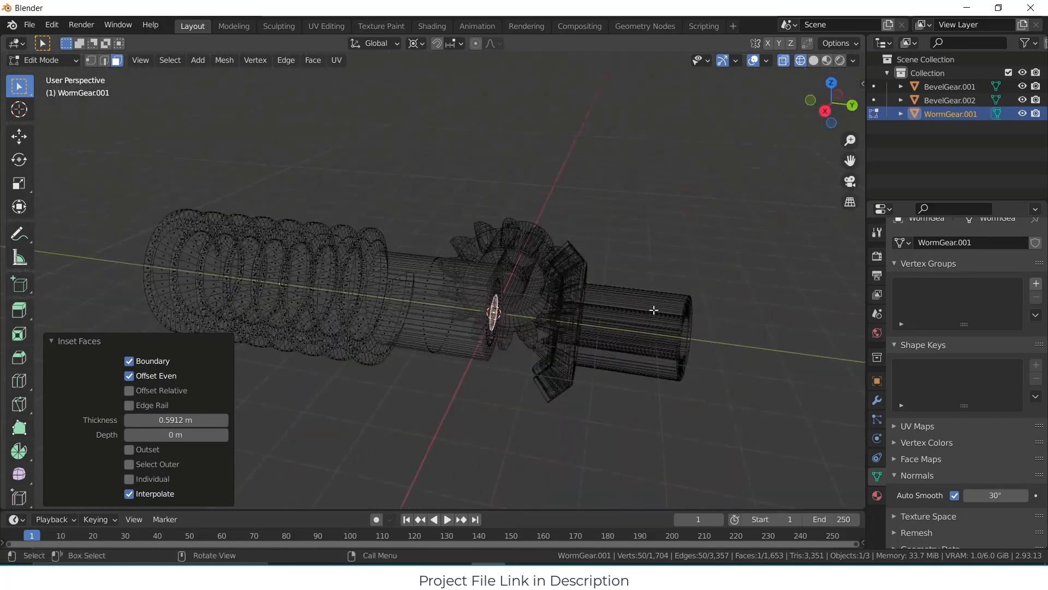
key(e)
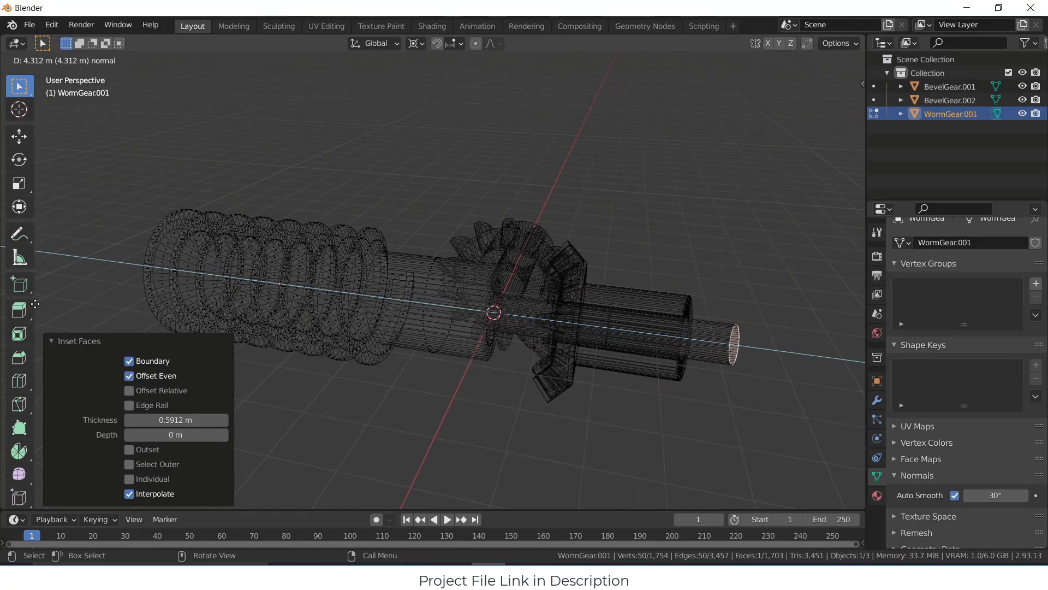
click(35, 303)
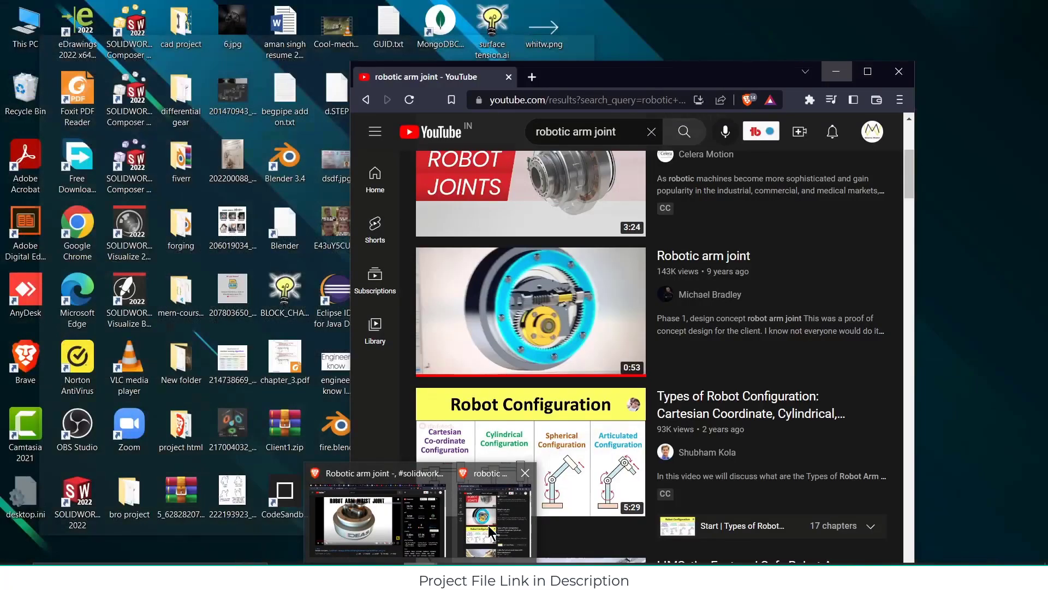
Step: Check the robotic arm joint reference in the browser's YouTube results, and return to Blender
click(488, 525)
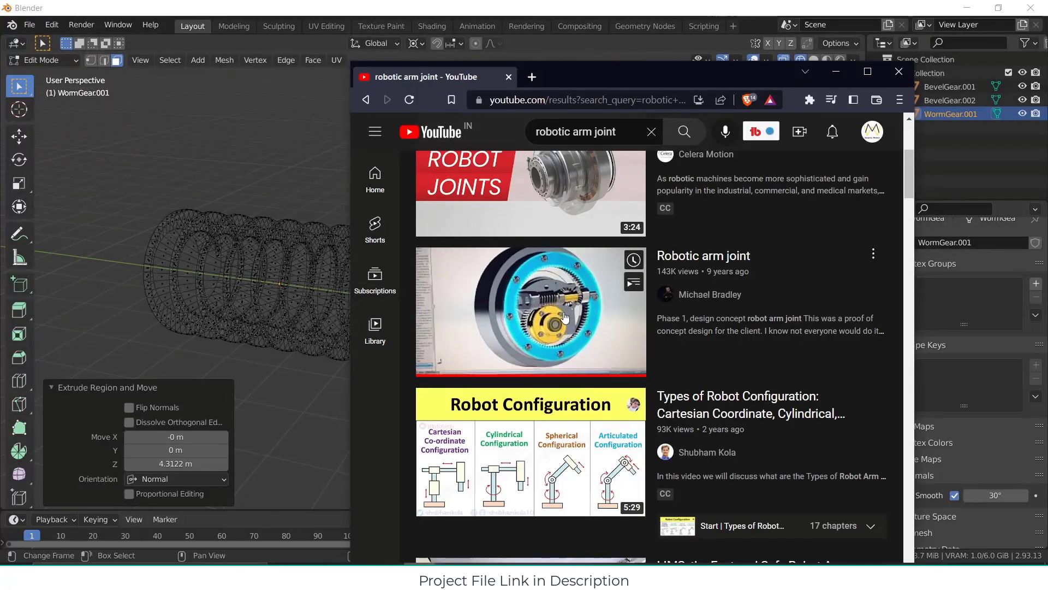
click(836, 72)
scroll(535, 324, down, 4)
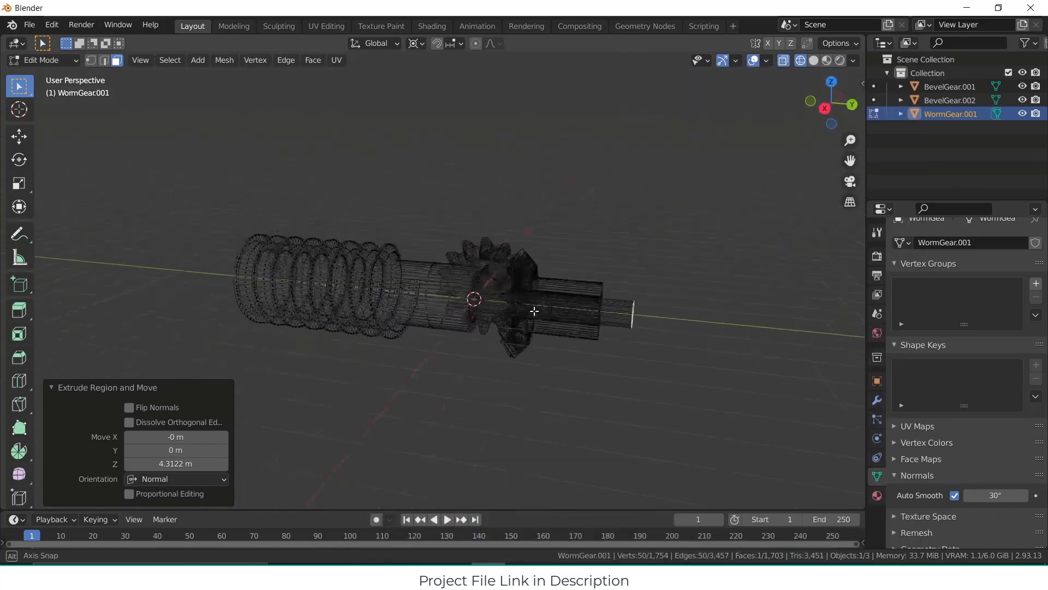
Step: Extrude the inner edge loop at the worm's open threaded end outward by about 3.09 m along the negative Y axis
middle_drag(424, 337, 487, 356)
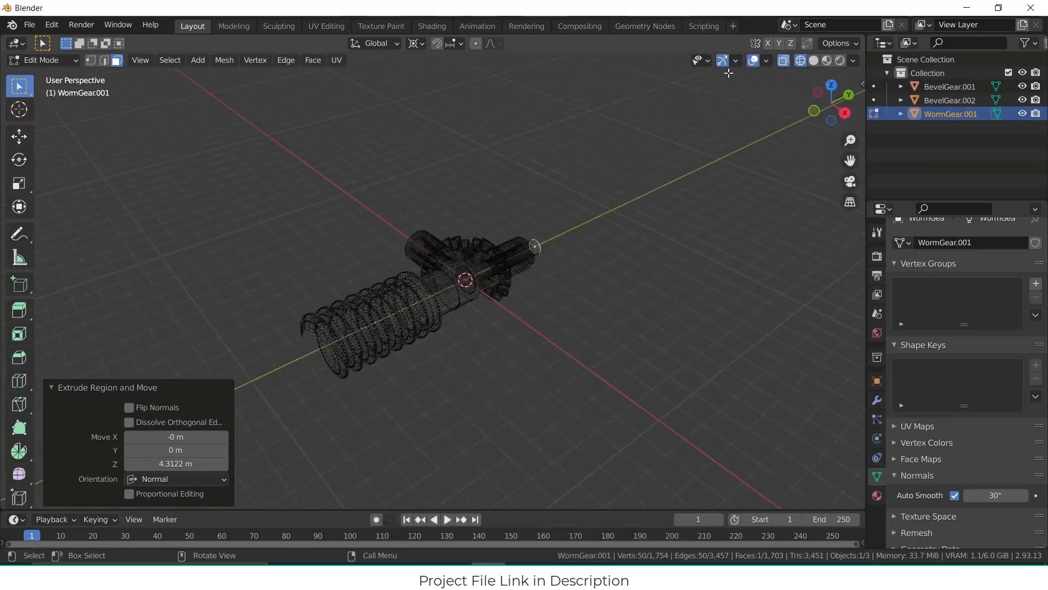
middle_drag(396, 264, 424, 221)
click(104, 60)
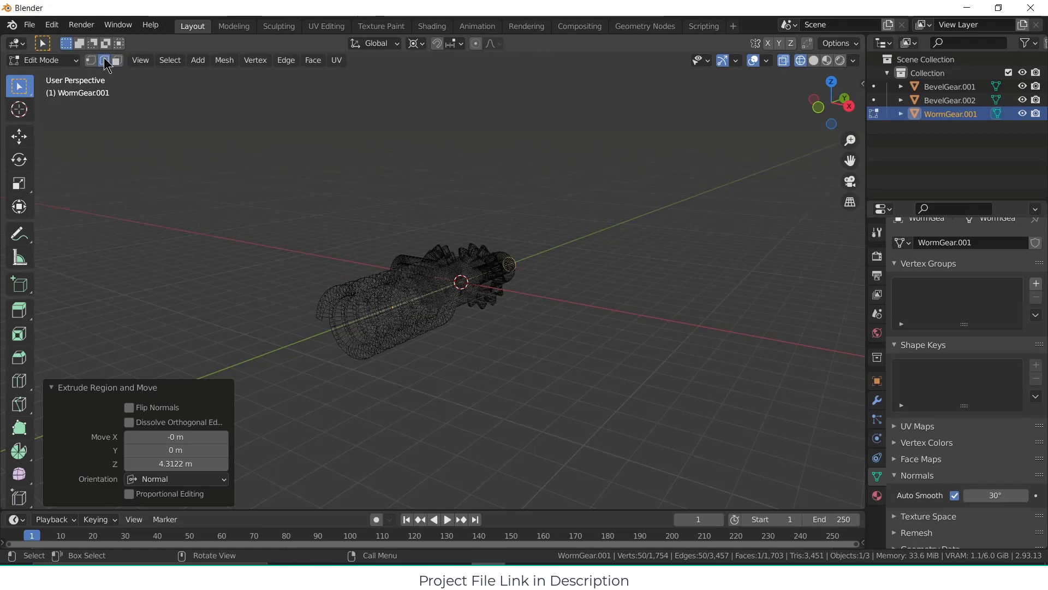
click(813, 61)
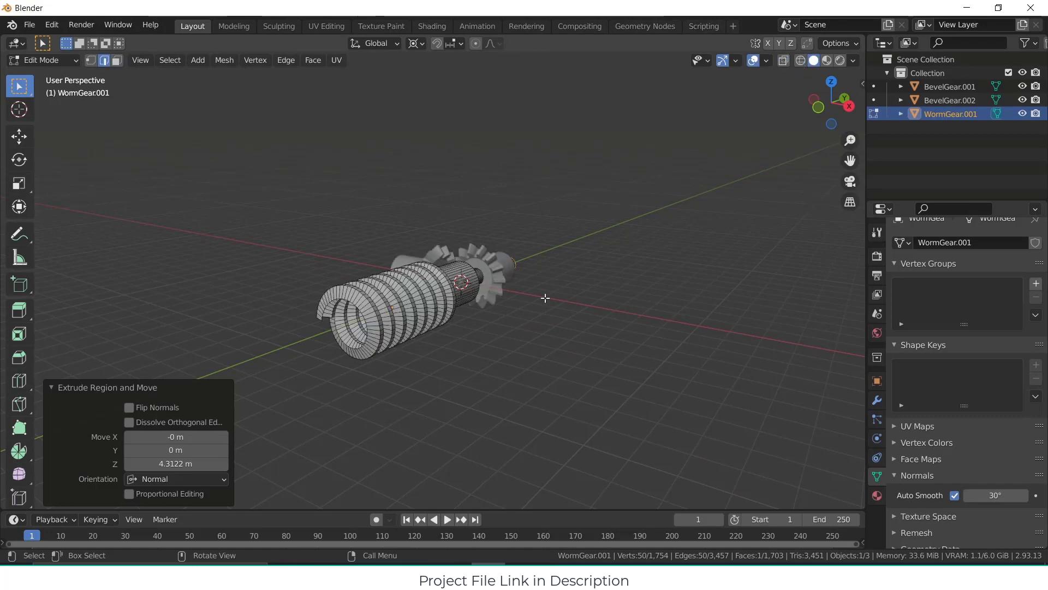
mouse_move(545, 297)
middle_down()
mouse_move(557, 306)
mouse_move(335, 349)
mouse_move(388, 290)
mouse_move(399, 223)
mouse_move(416, 292)
middle_up()
scroll(400, 223, up, 3)
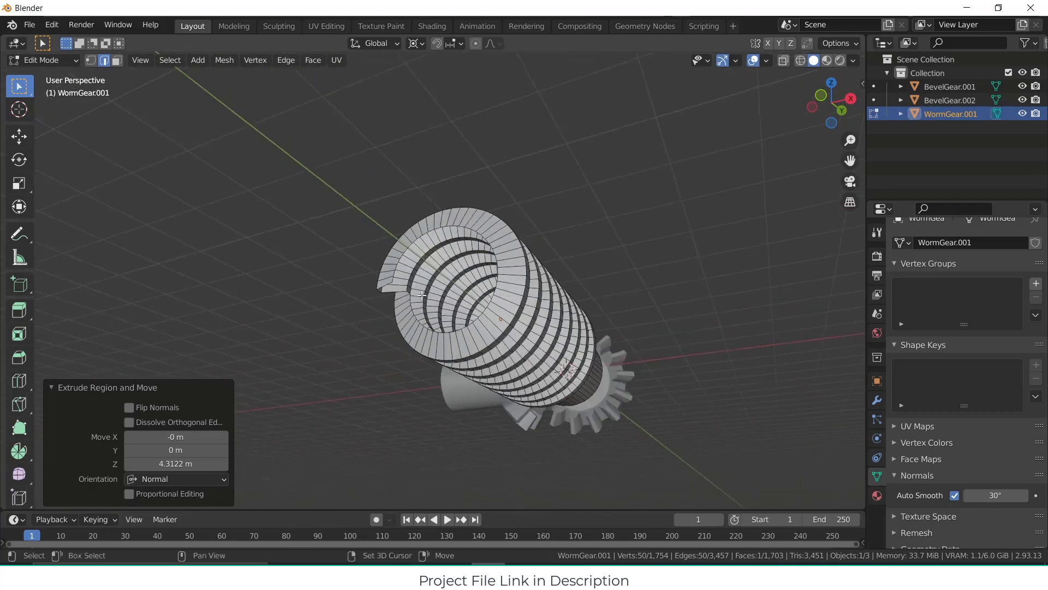
scroll(412, 293, up, 1)
alt+click(387, 295)
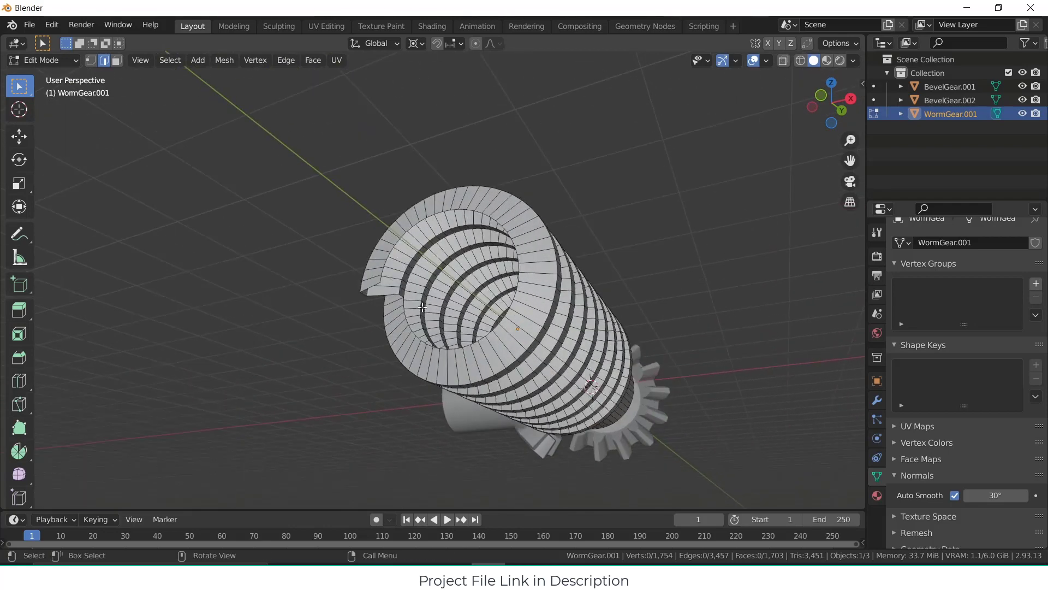
alt+click(385, 294)
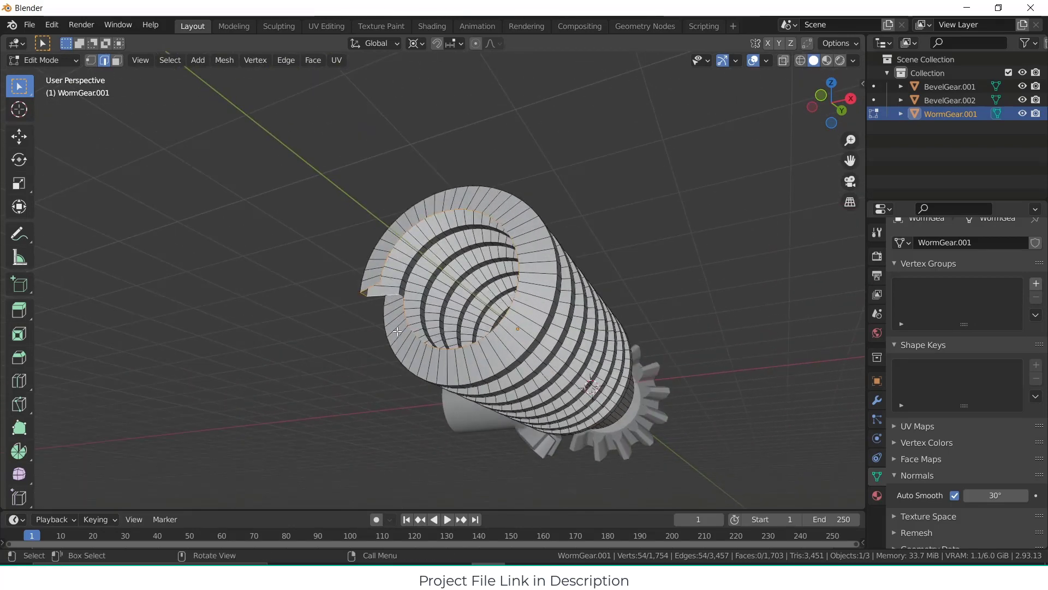
middle_drag(397, 332, 355, 362)
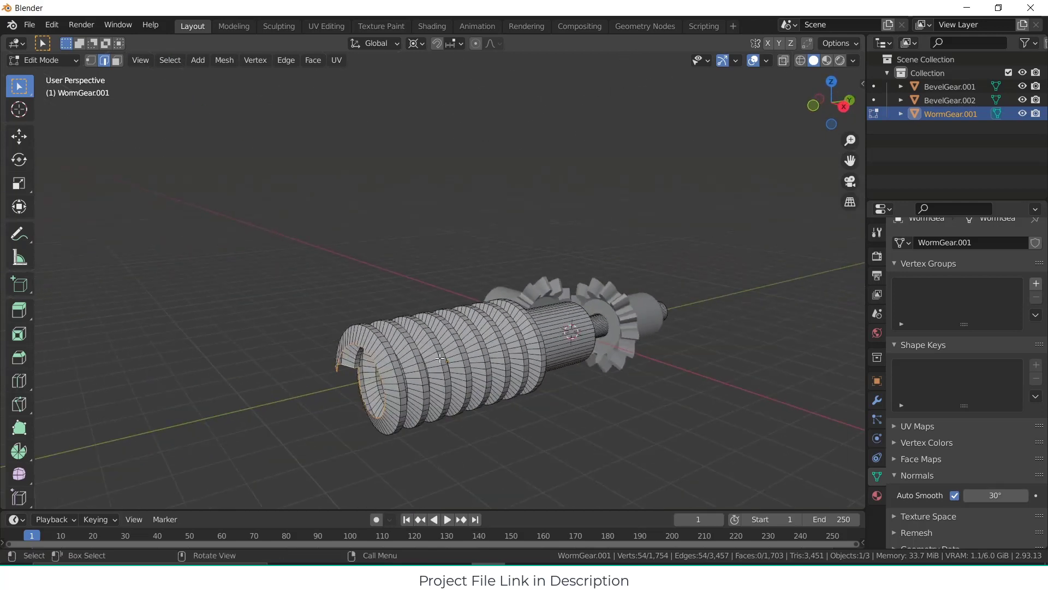
key(e)
key(y)
click(364, 380)
text(s)
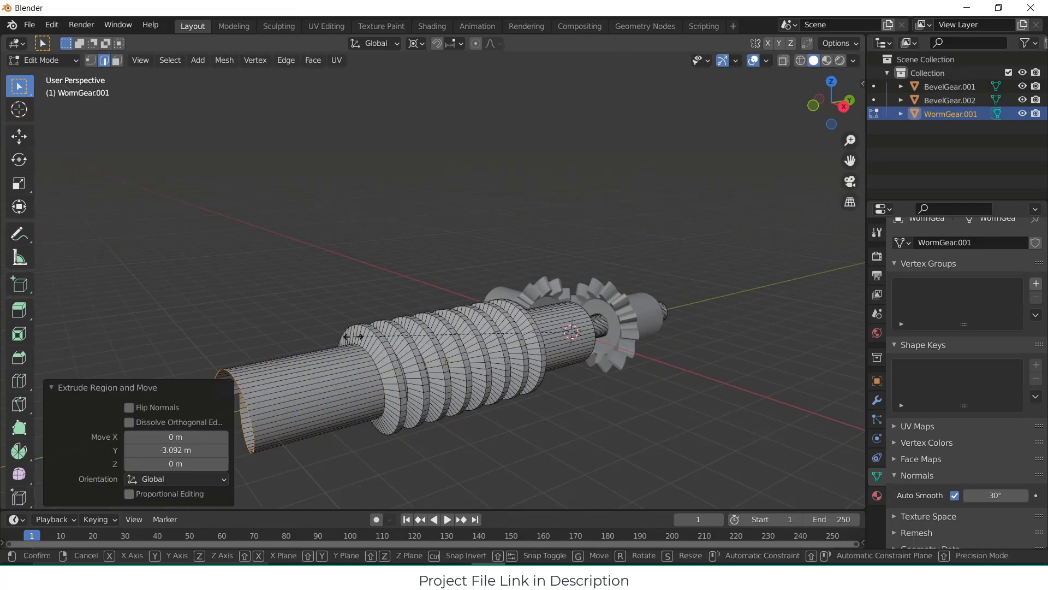
text(y0)
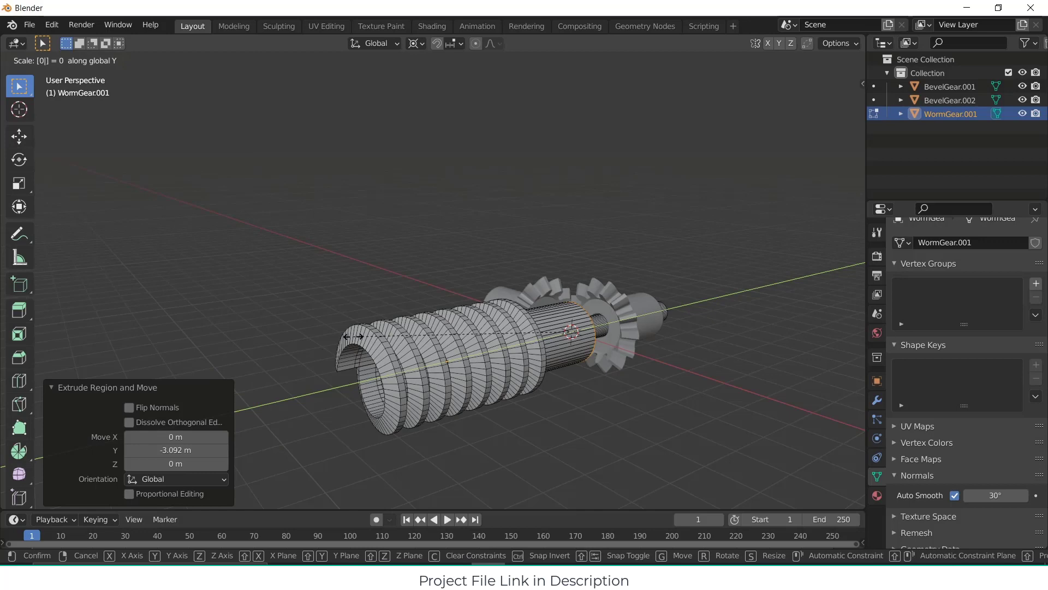
key(Escape)
Step: Set the transform pivot to Individual Origins and flatten the extruded end loop by scaling it to 0 along Y
middle_drag(277, 363, 262, 379)
click(416, 44)
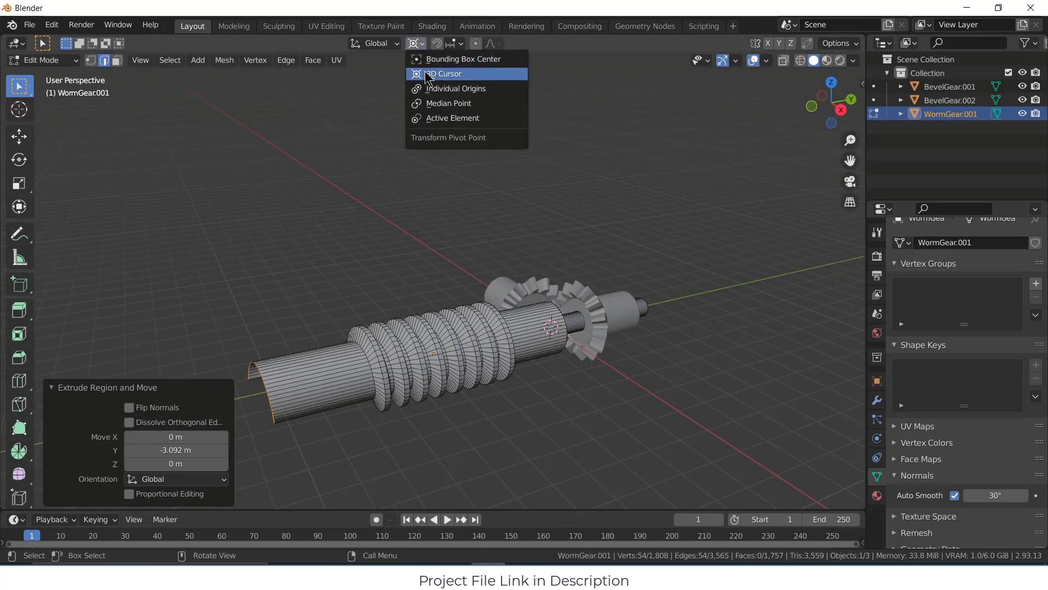
click(437, 87)
text(sy)
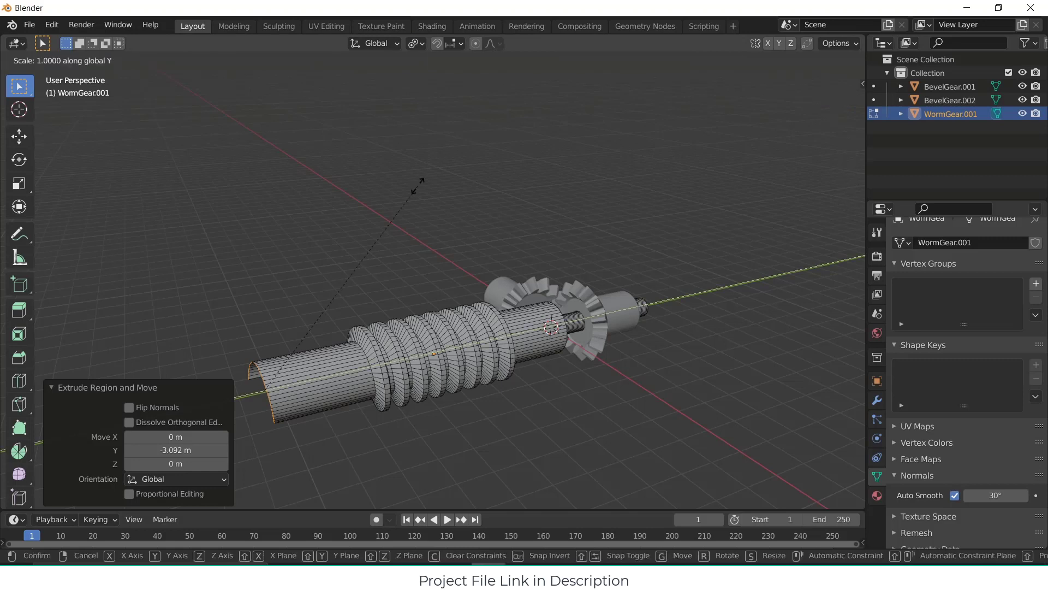
text(0)
key(Return)
Step: Delete the two outer vertices of the stray flap extruded alongside the worm's new shaft
middle_drag(400, 283, 500, 316)
scroll(513, 433, up, 2)
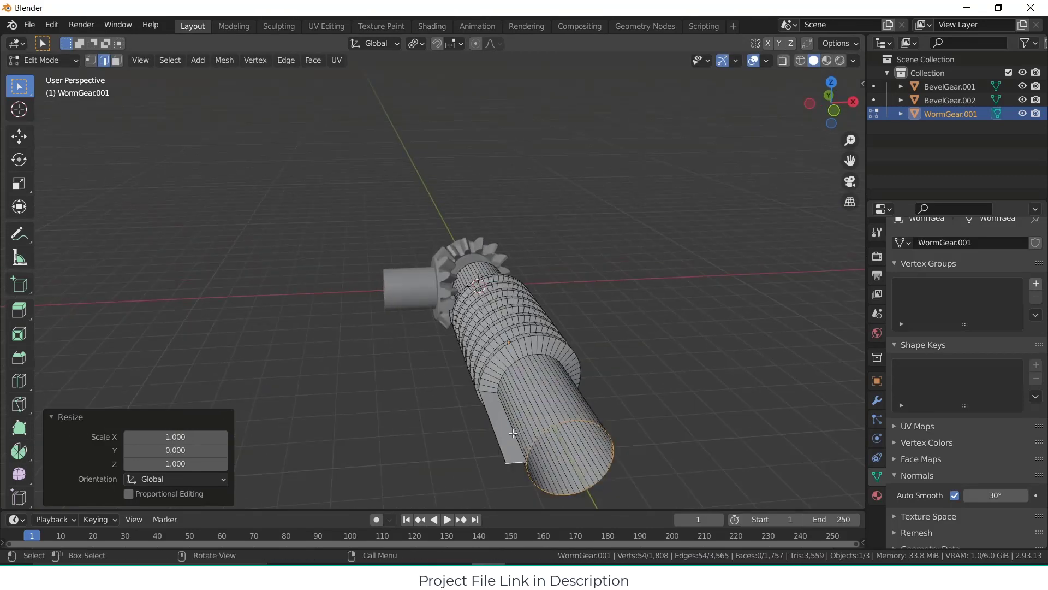
key(1)
click(502, 463)
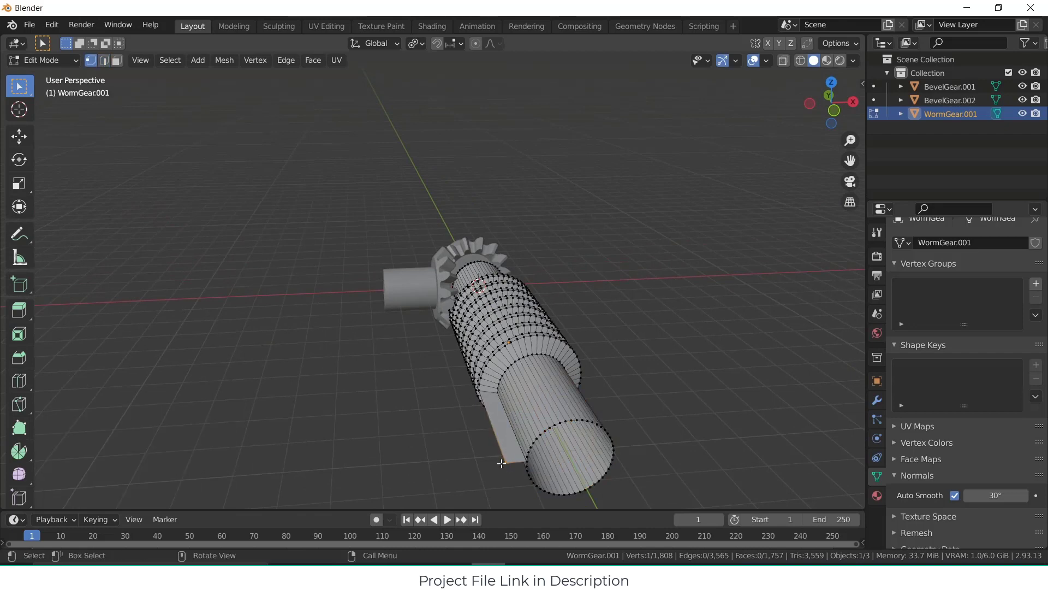
key(x)
click(445, 388)
click(498, 456)
key(x)
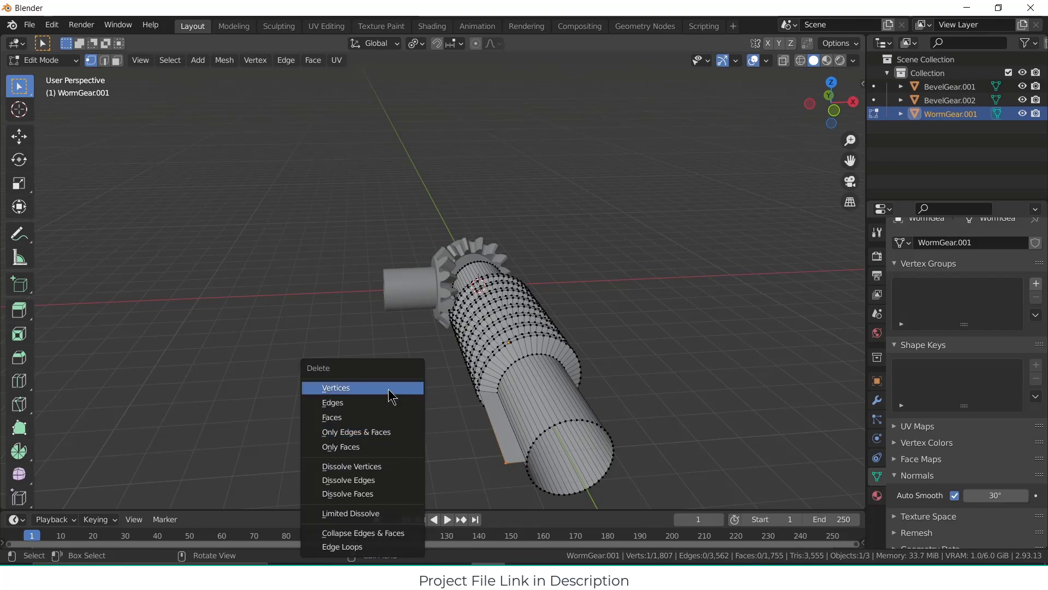
click(391, 386)
Step: Fill the open gap at the end of the worm thread with a face between its two opposite edges
middle_drag(388, 386, 598, 322)
scroll(562, 259, up, 5)
key(2)
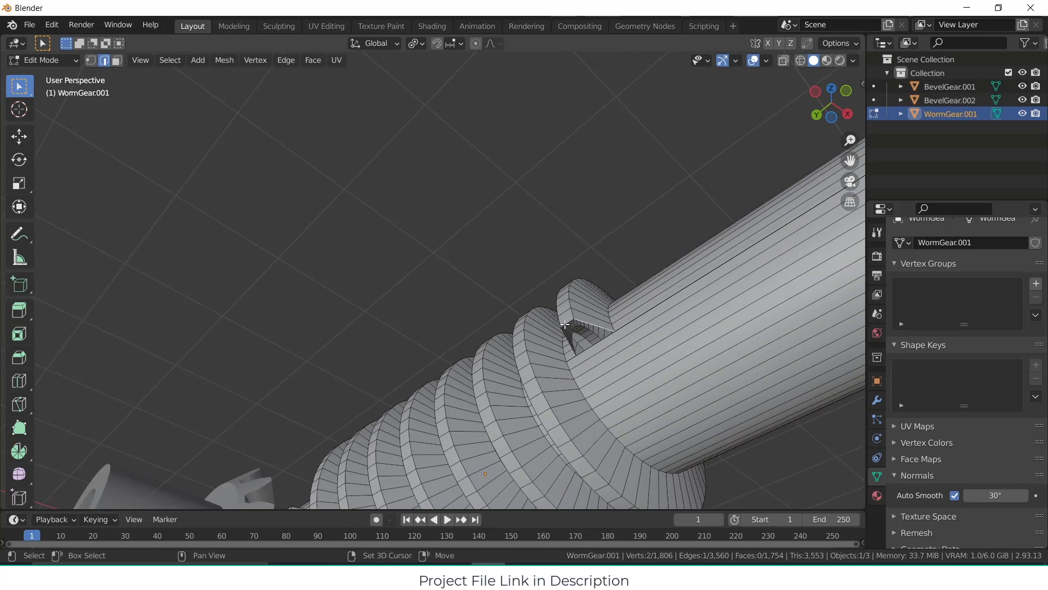
shift+click(568, 342)
key(f)
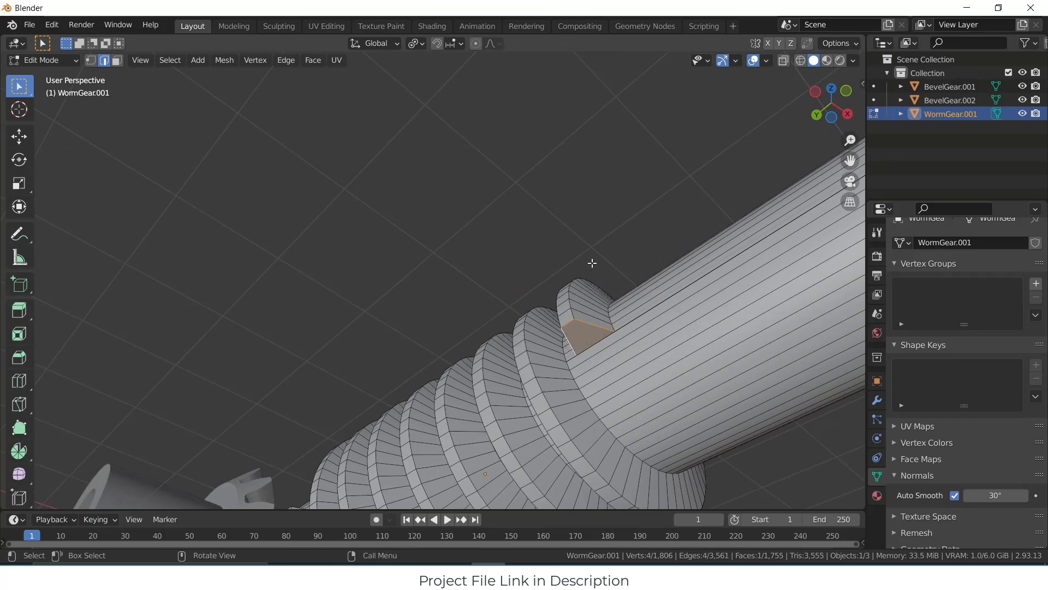
Step: Merge all of the worm gear's vertices by distance at 0.0001 m, with the new shaft included, and clear the full selection
middle_drag(592, 263, 581, 329)
scroll(581, 329, down, 3)
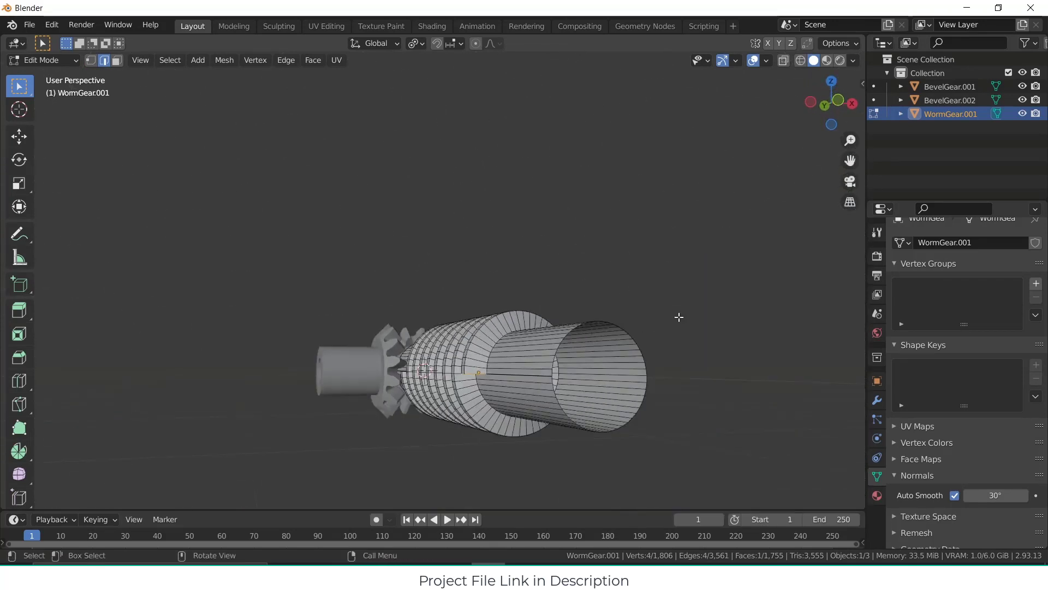
key(a)
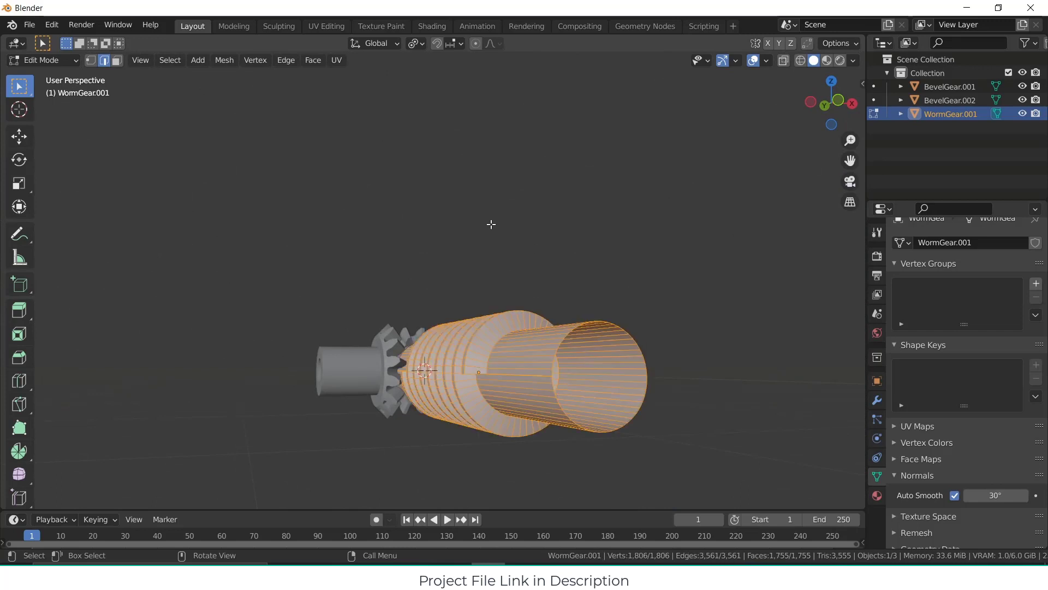
click(280, 64)
mouse_move(222, 63)
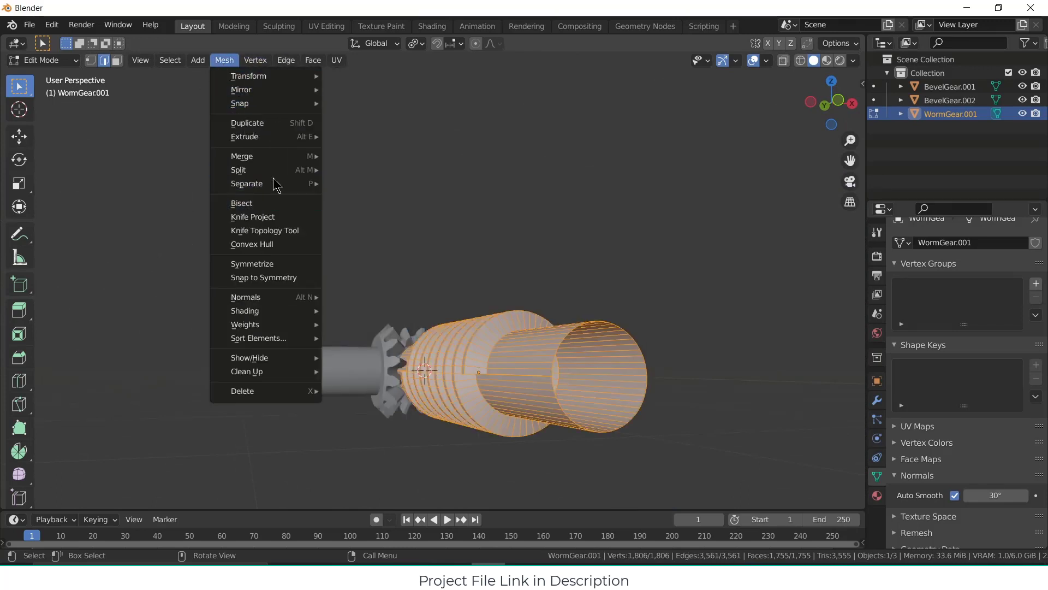
mouse_move(319, 158)
click(354, 205)
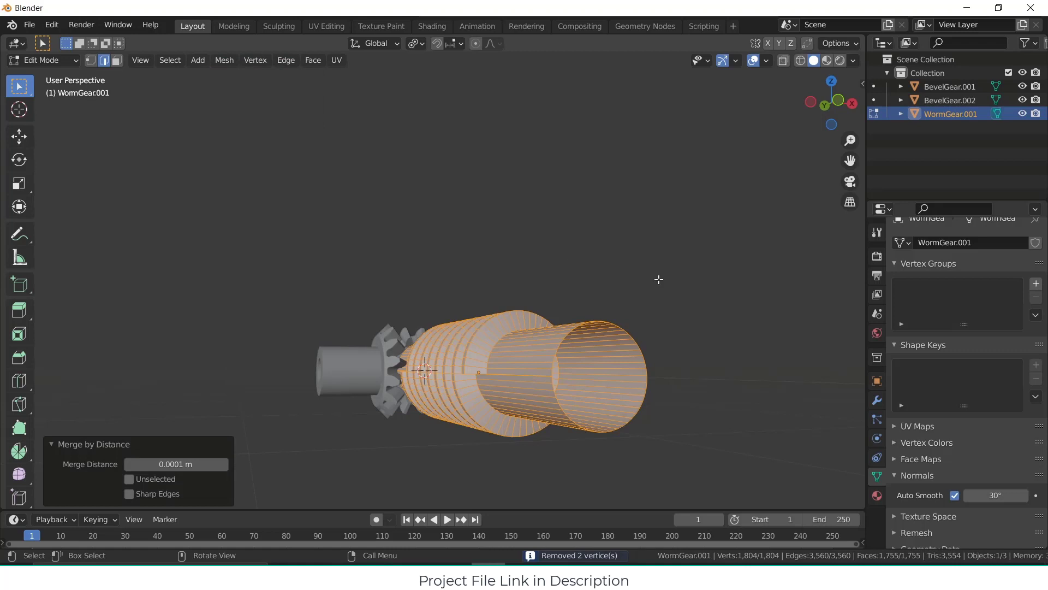
click(664, 297)
Step: Close the open end of the worm's new shaft with a face filled from its circular edge loop, and deselect everything
scroll(656, 313, up, 2)
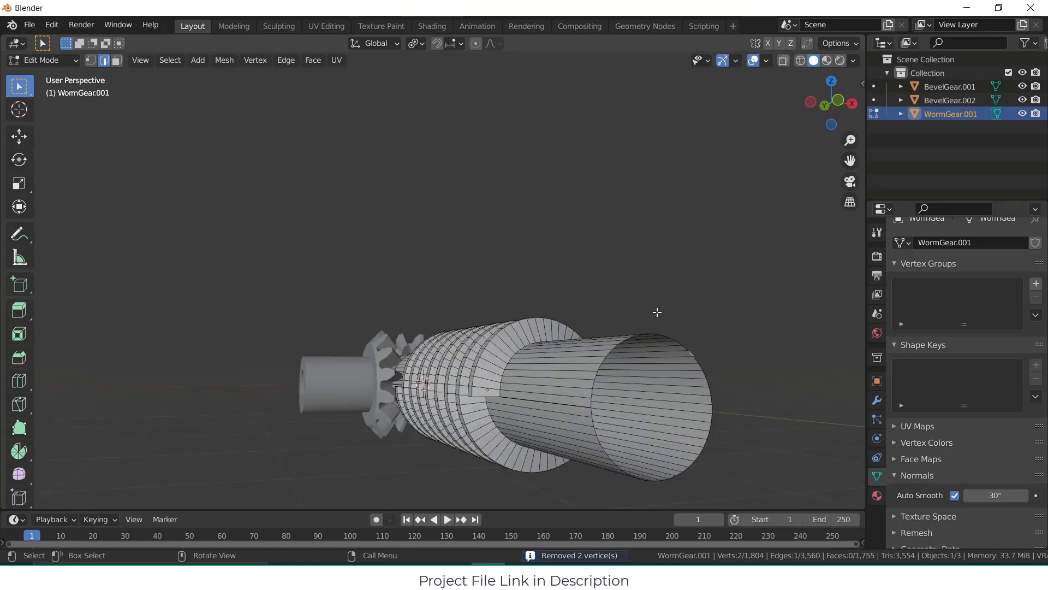
alt+click(695, 357)
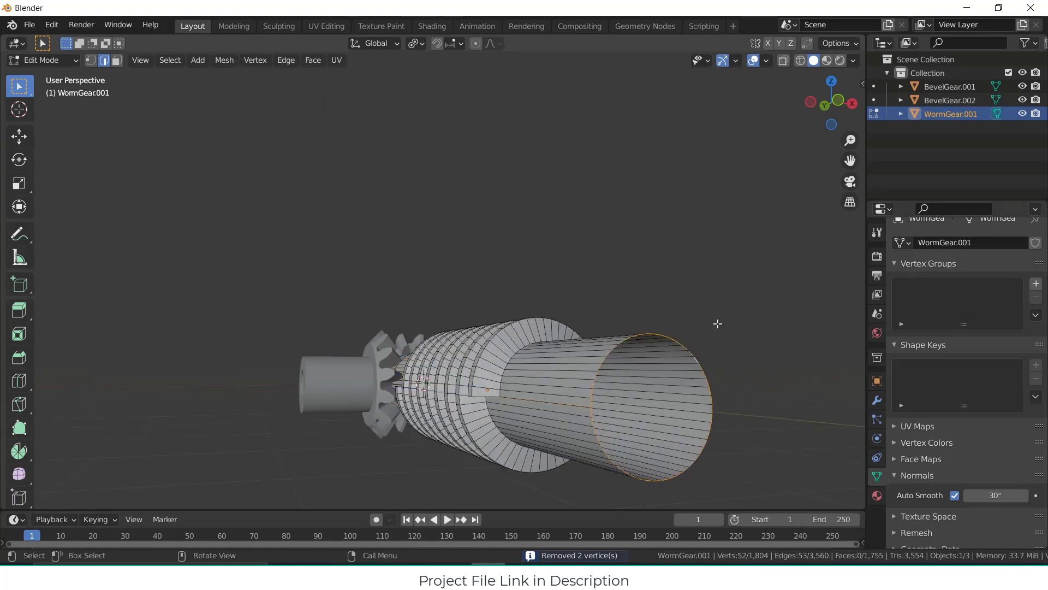
key(f)
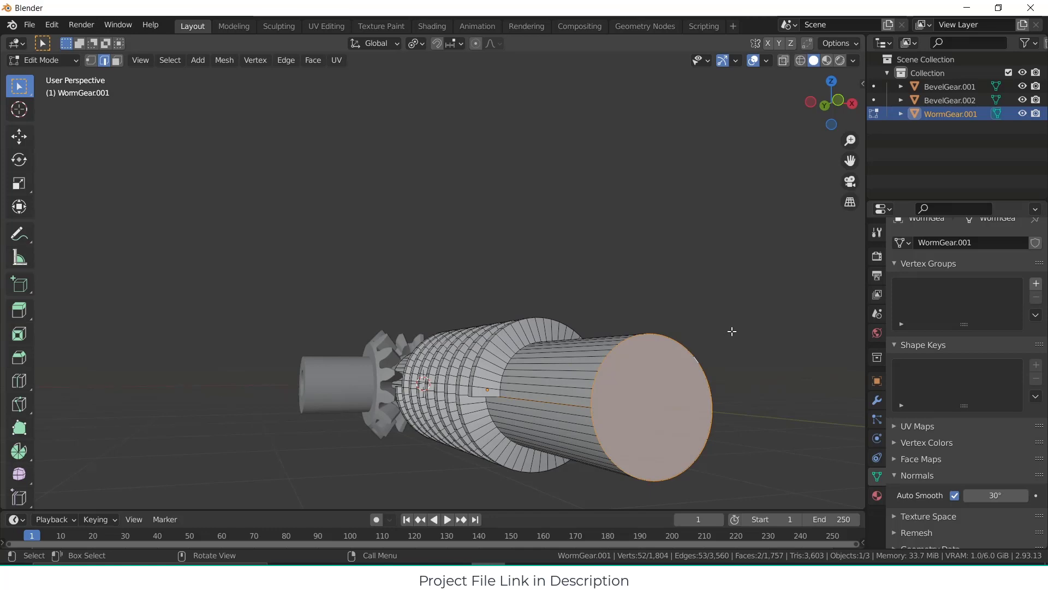
key(alt+a)
middle_drag(732, 289, 803, 281)
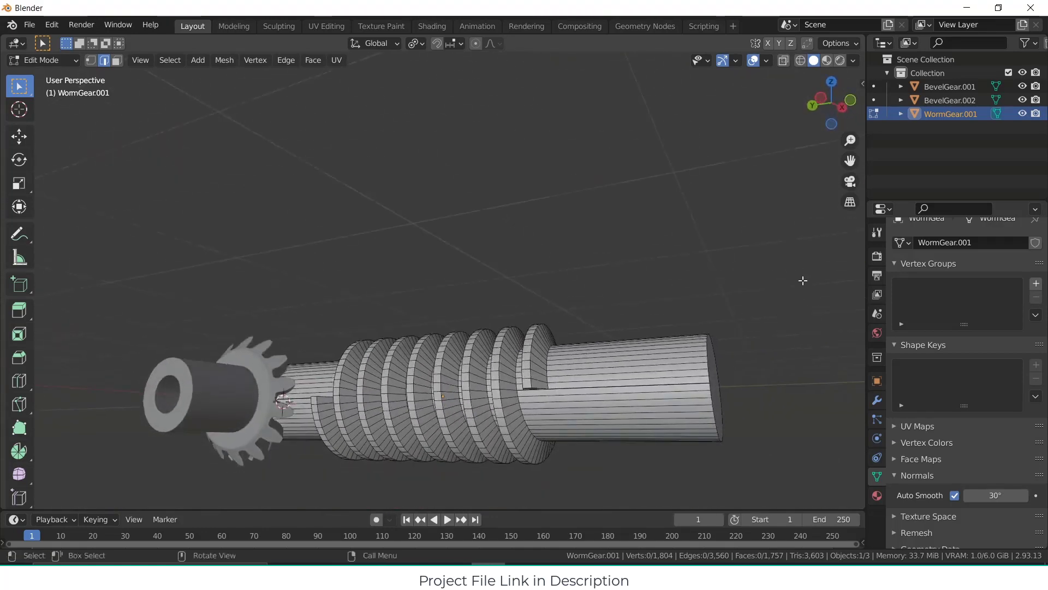
Step: Return the worm gear to Object Mode and show the mechanism in the right orthographic view
scroll(721, 385, up, 3)
middle_drag(722, 385, 625, 394)
scroll(625, 394, down, 3)
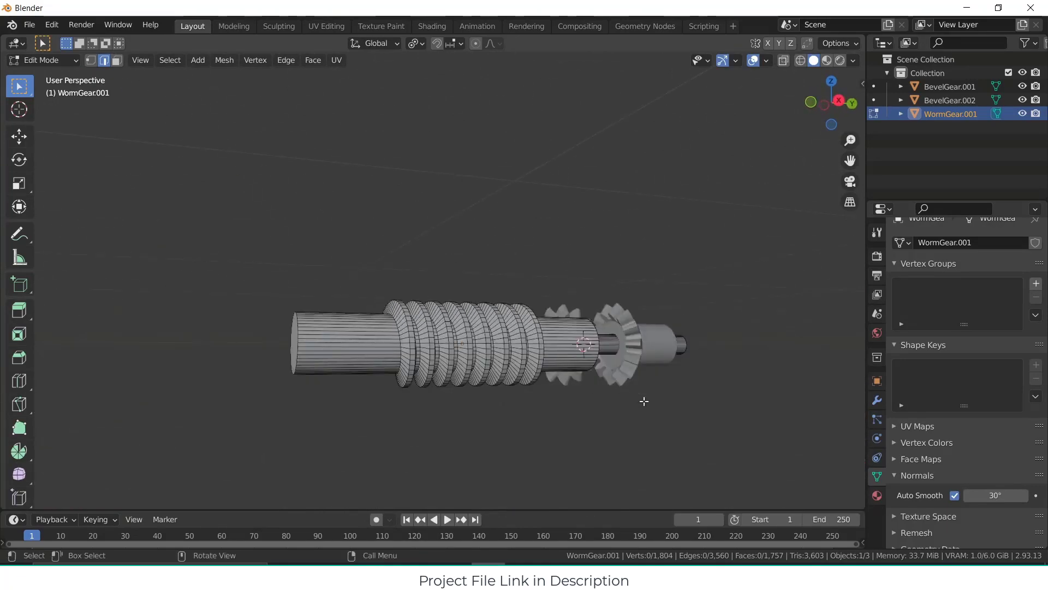
key(KP_1)
key(KP_3)
key(Tab)
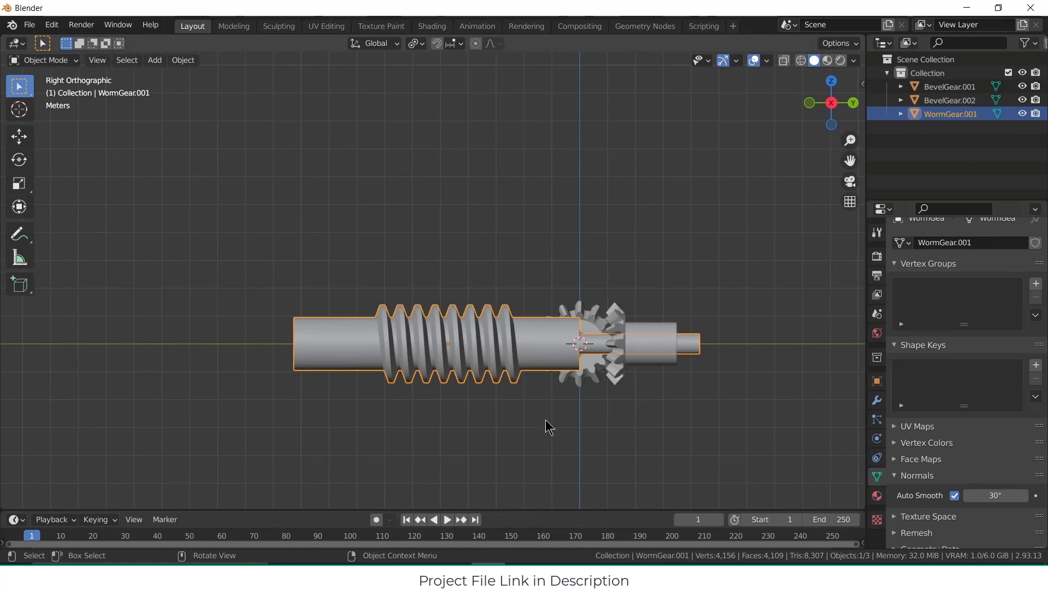
scroll(482, 414, down, 2)
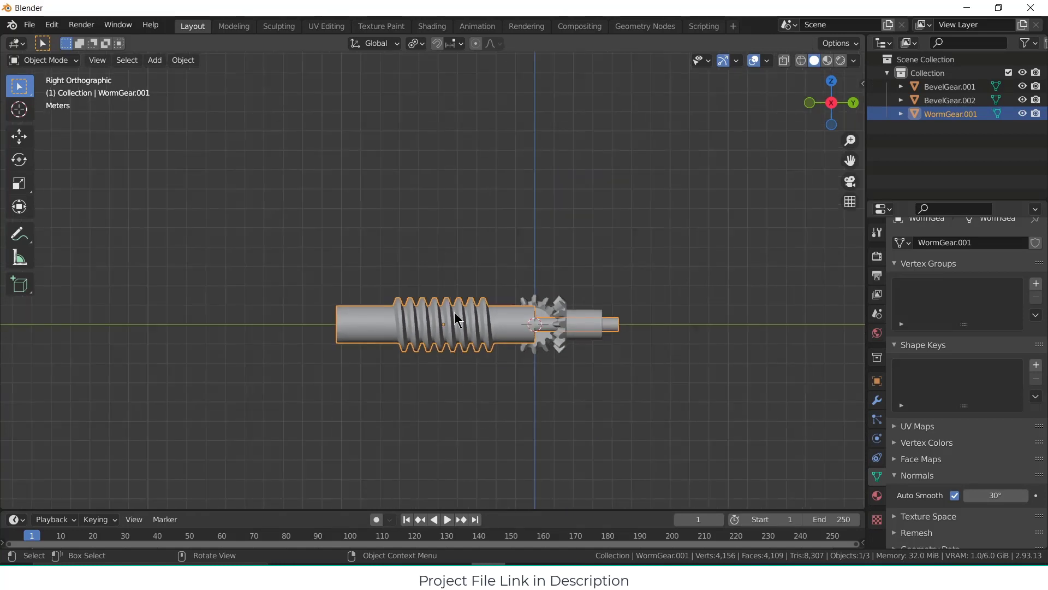
shift+middle_drag(449, 432, 470, 335)
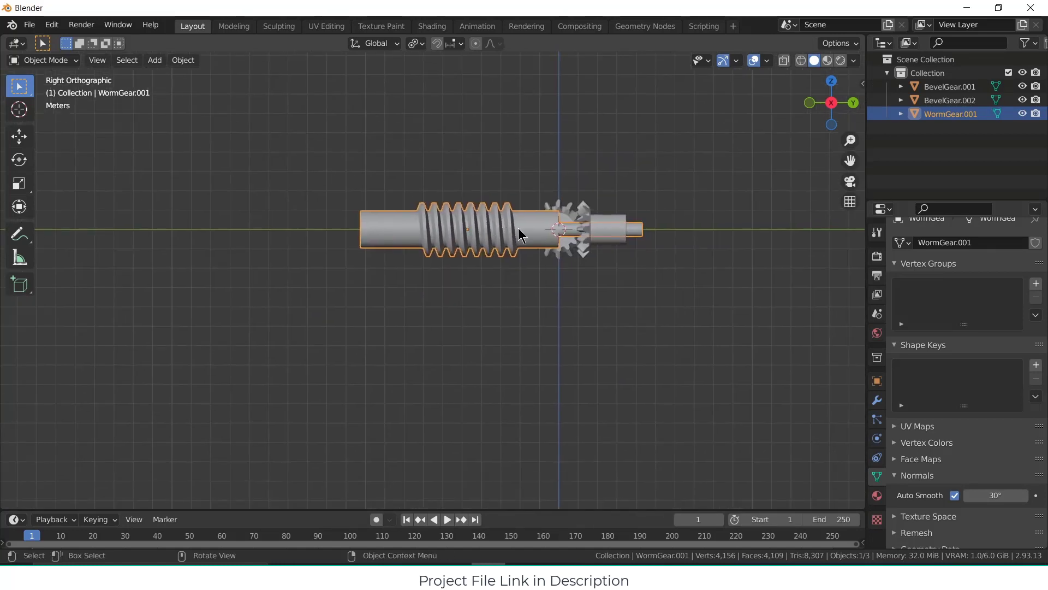
Step: Add a GearGenMaster gear of external type WORM GEAR with 50 teeth
click(155, 60)
mouse_move(201, 76)
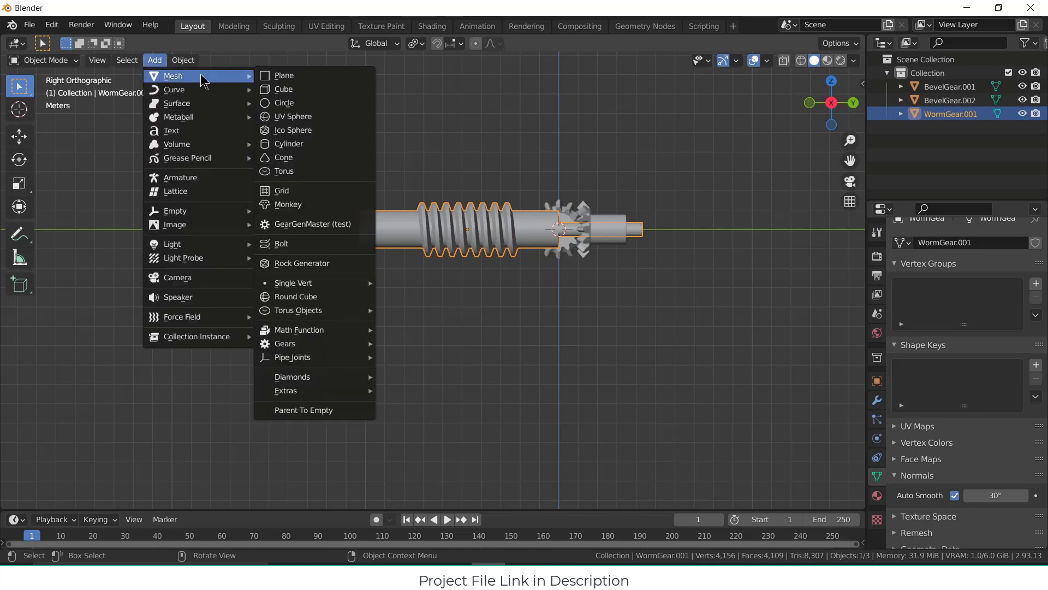
click(295, 232)
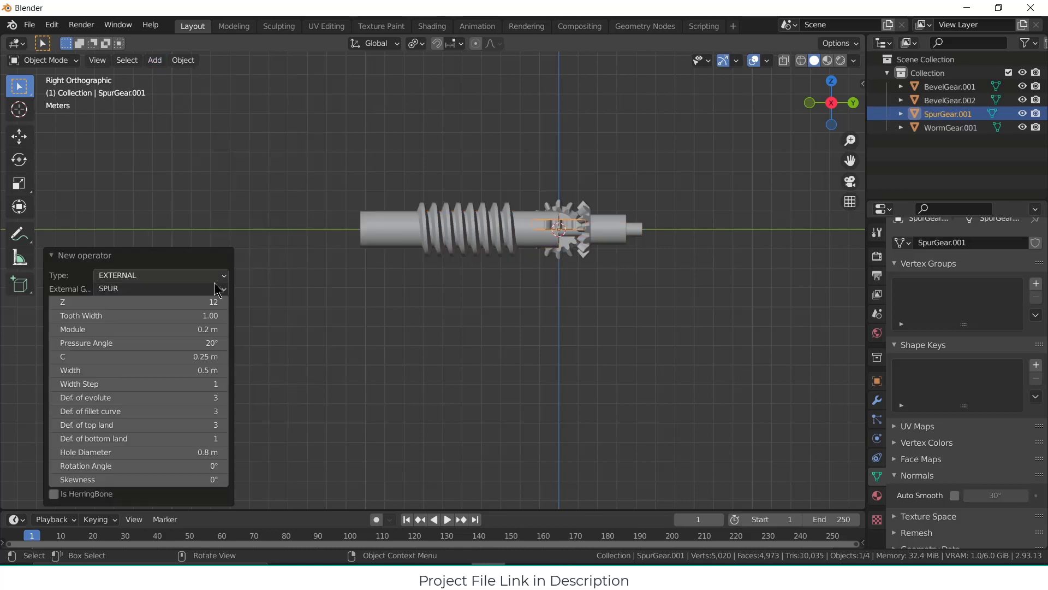
click(219, 288)
click(182, 349)
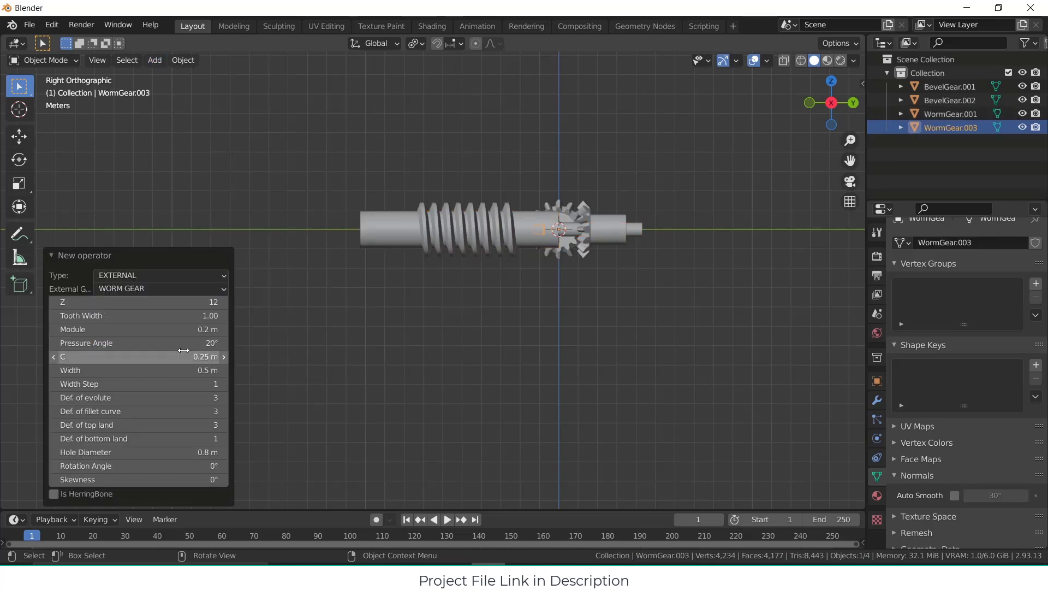
click(223, 302)
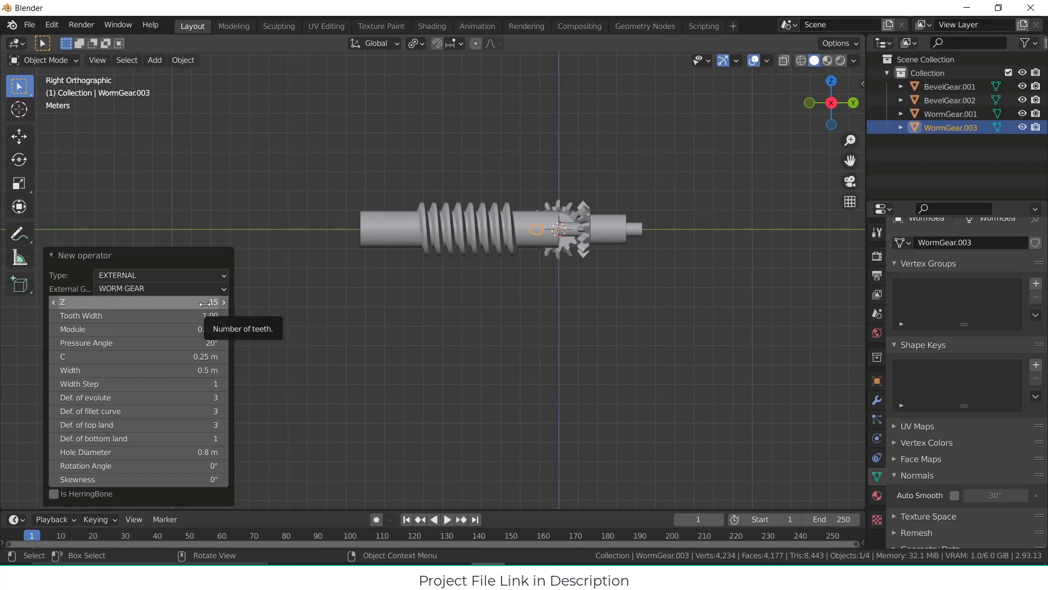
click(205, 303)
key(Return)
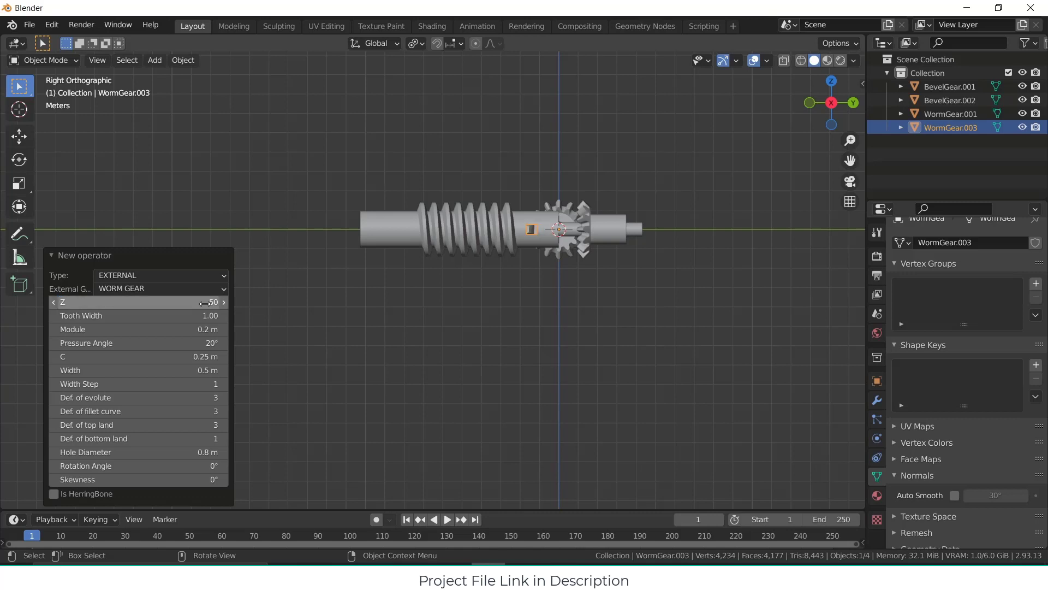
Step: Set the new worm gear's width to 2 m
click(210, 369)
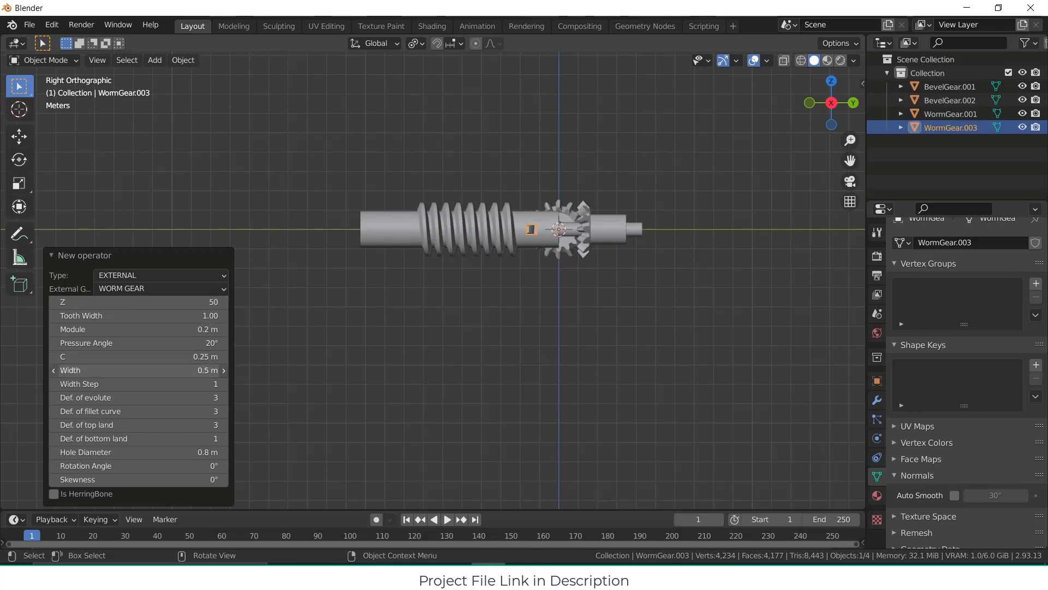
drag(210, 370, 210, 370)
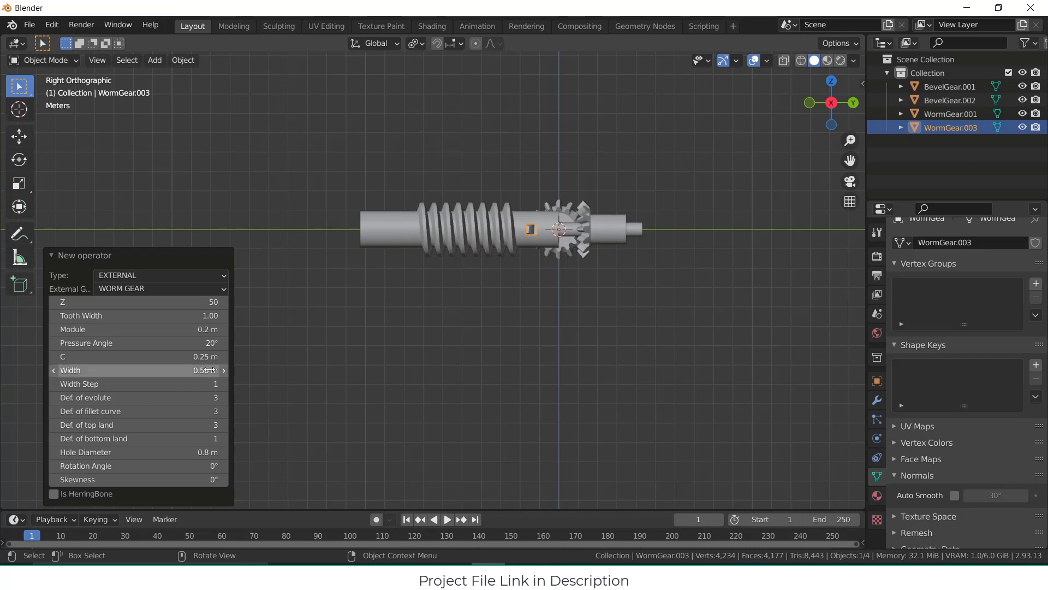
middle_drag(281, 349, 276, 386)
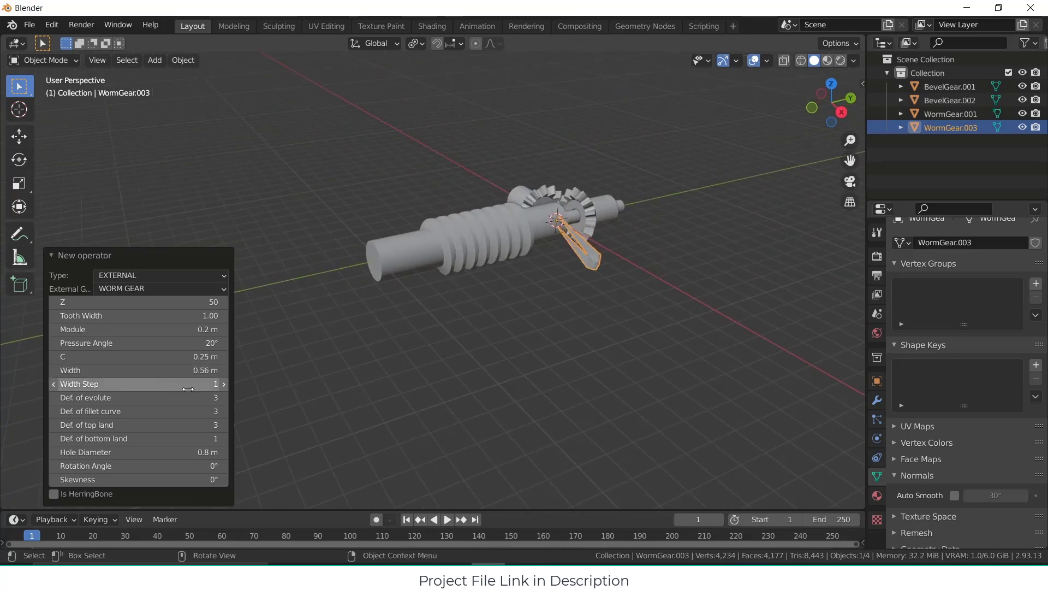
click(201, 369)
text(2)
key(Return)
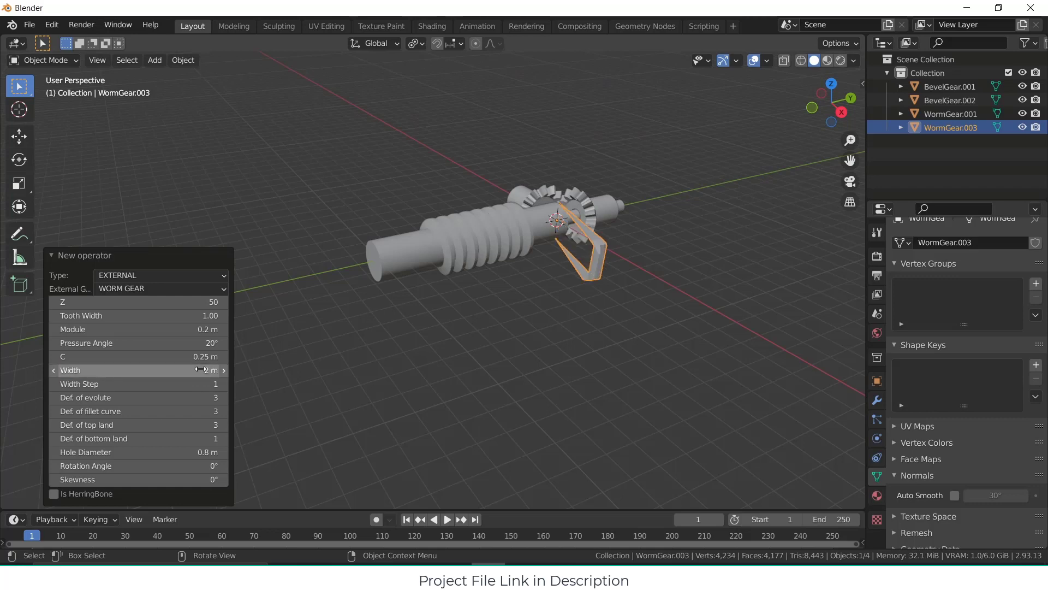
middle_drag(435, 372, 473, 239)
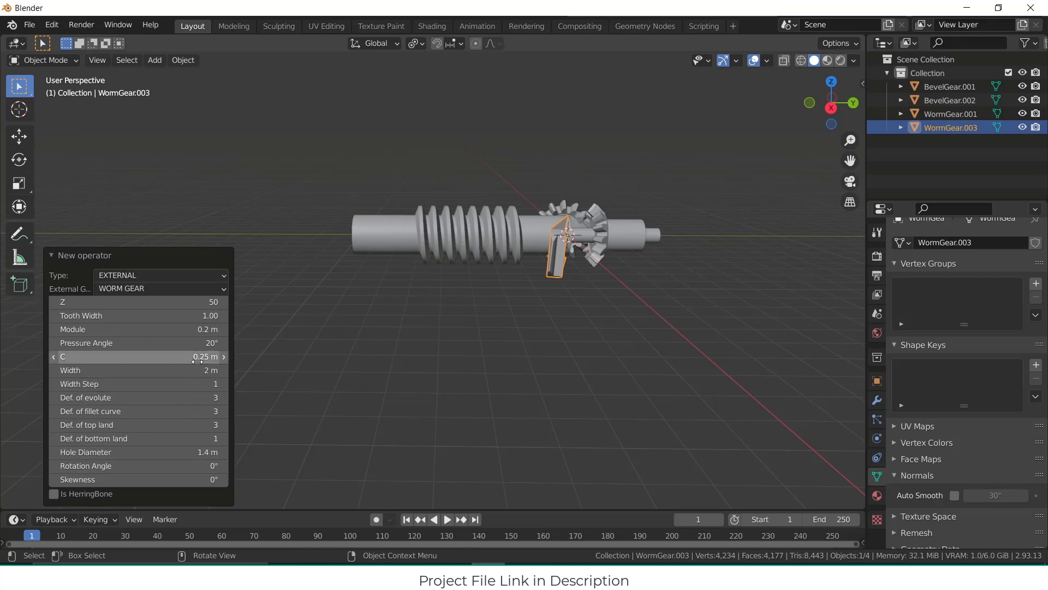
Step: Try a width step of 5 on the new worm gear's tooth, and return it to 1 for comparison
click(223, 383)
click(223, 383)
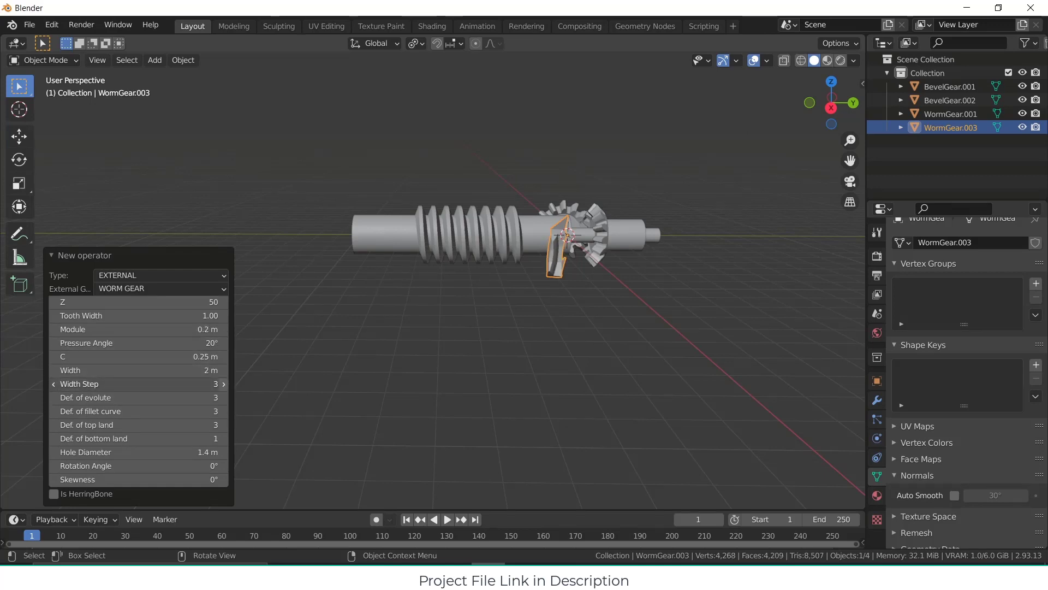
click(223, 383)
click(223, 383)
middle_drag(468, 308, 427, 326)
scroll(450, 319, up, 5)
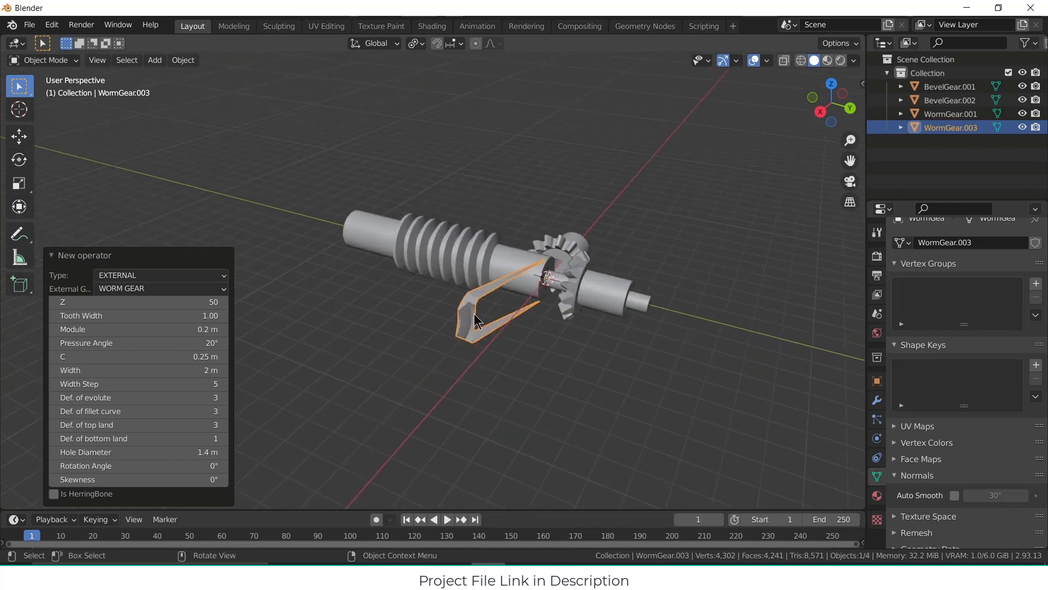
drag(211, 385, 182, 384)
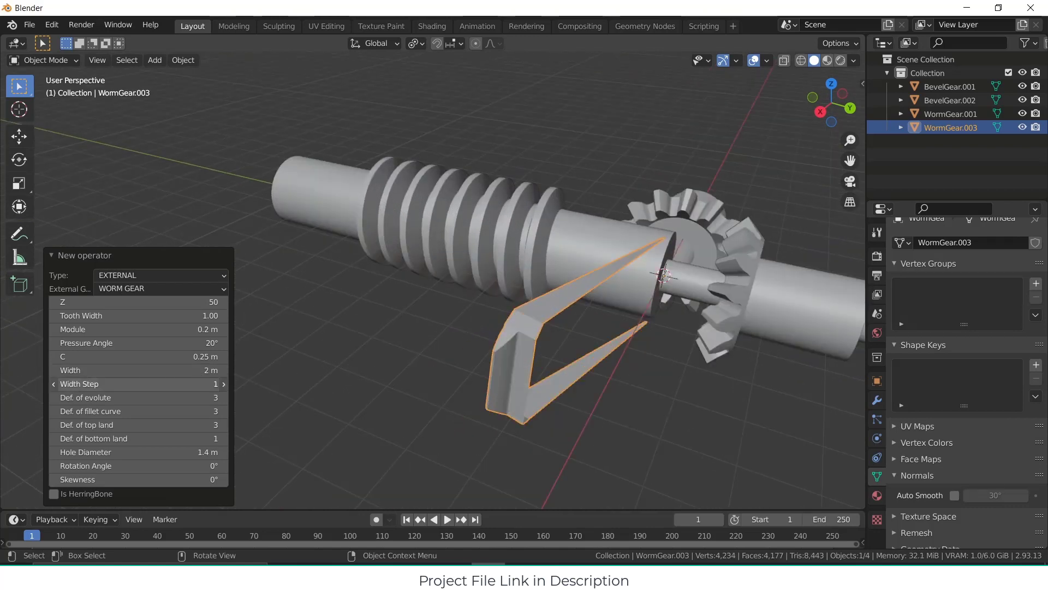
Step: Set the new worm gear's width step to 7 to smooth the curve across its tooth
click(227, 385)
click(227, 384)
click(227, 385)
click(226, 384)
click(226, 384)
click(227, 384)
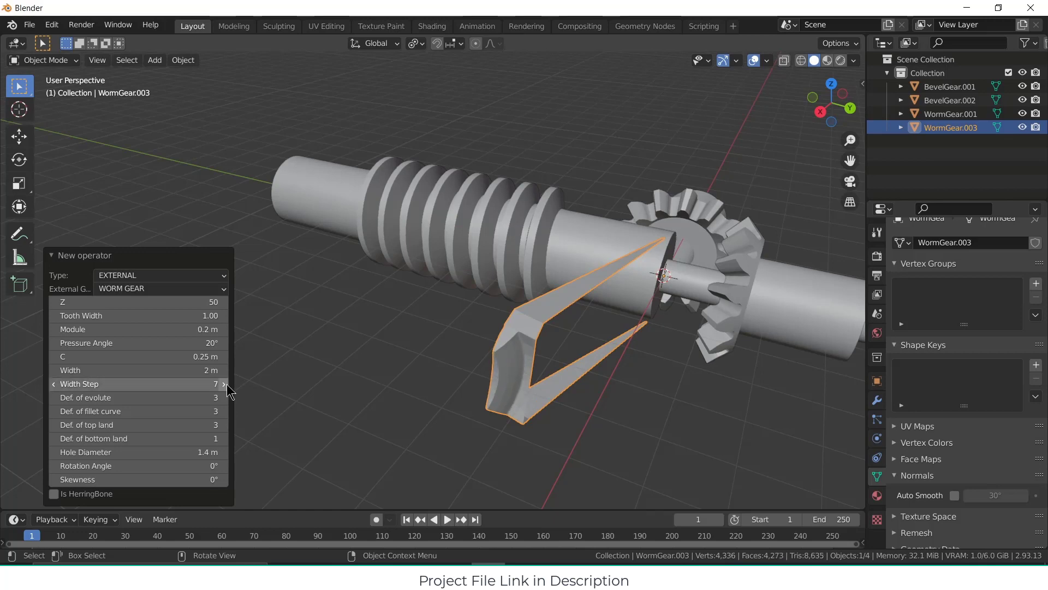
middle_drag(480, 355, 468, 356)
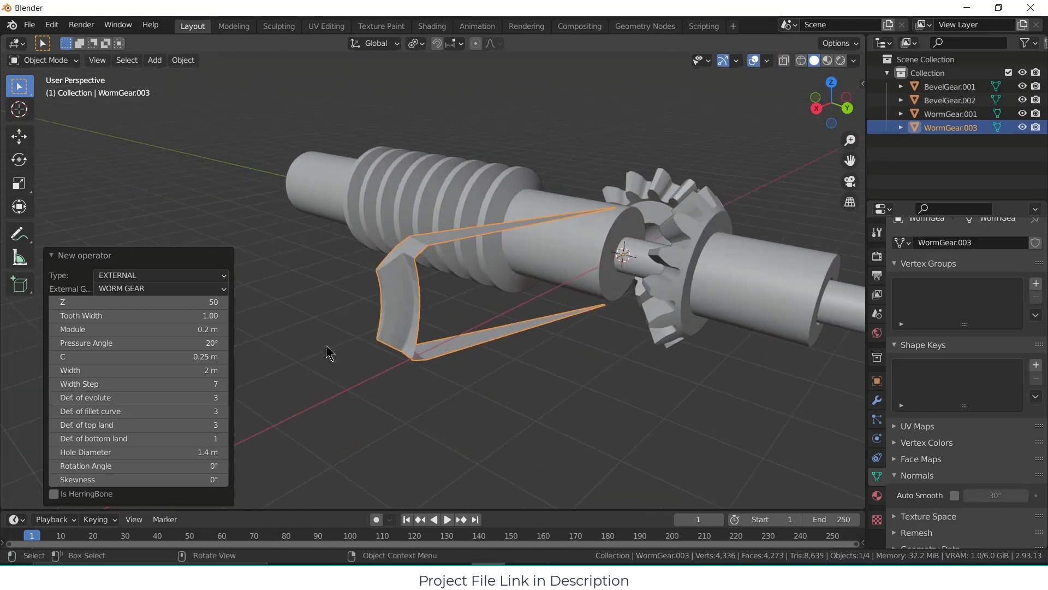
Step: Set the new worm gear's bottom land definition to 4 and its hole diameter to 2 m, and deselect it
click(226, 438)
click(227, 438)
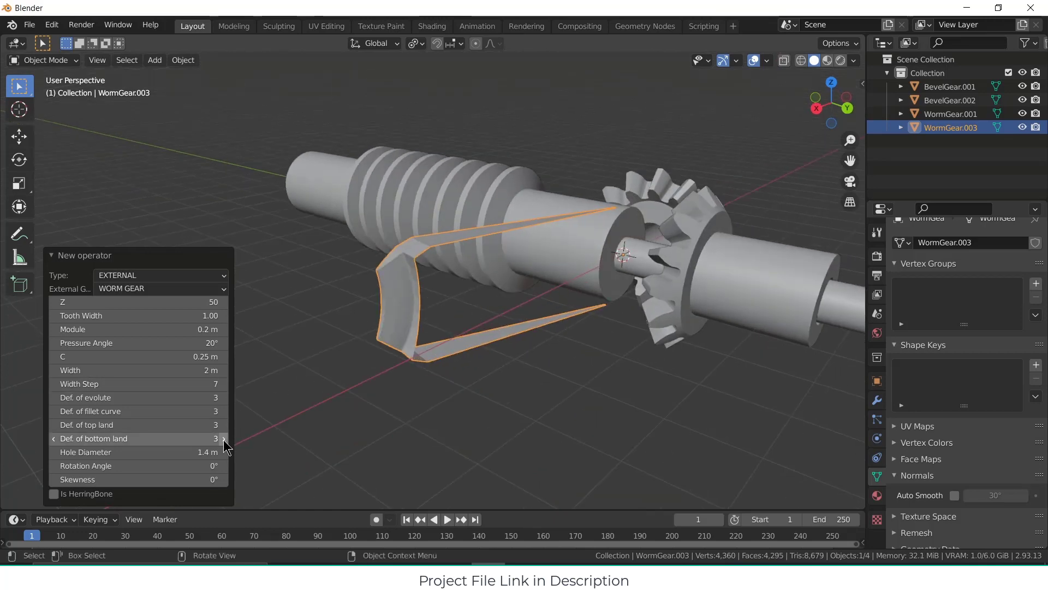
click(227, 438)
middle_drag(405, 356, 386, 365)
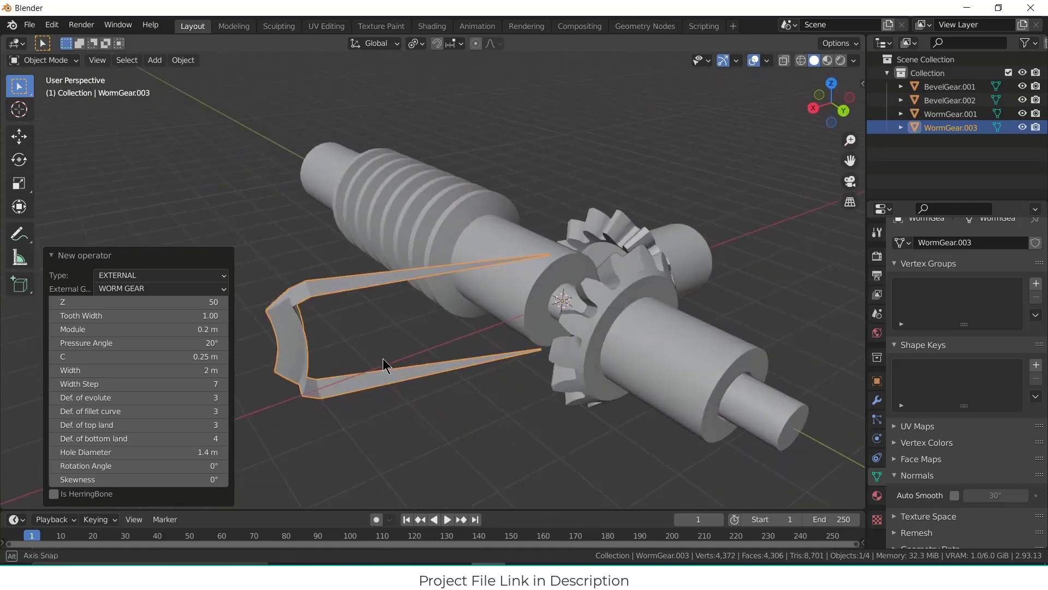
click(223, 452)
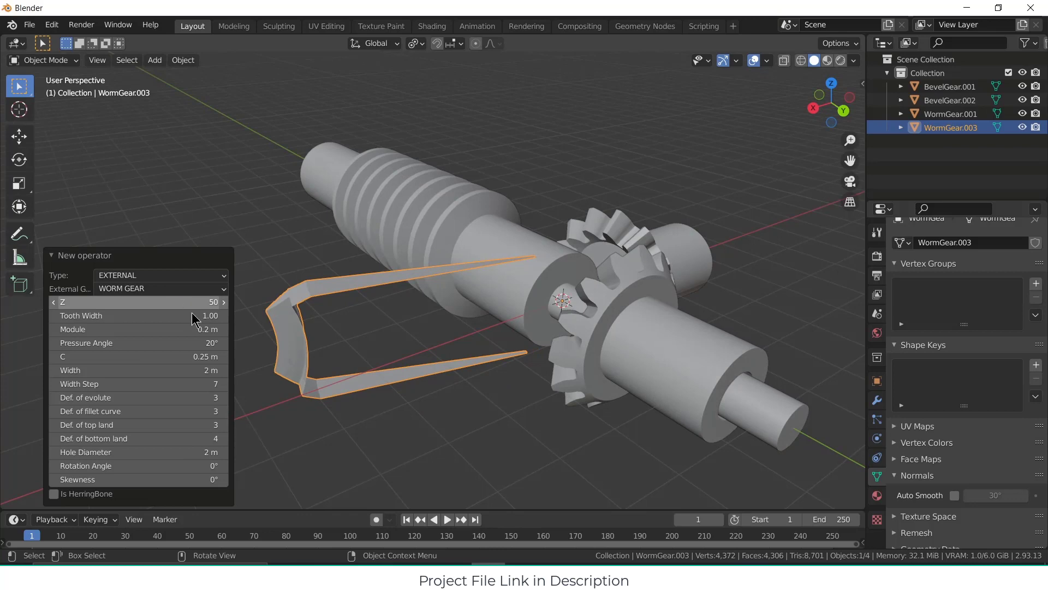
click(428, 440)
middle_drag(428, 440, 508, 405)
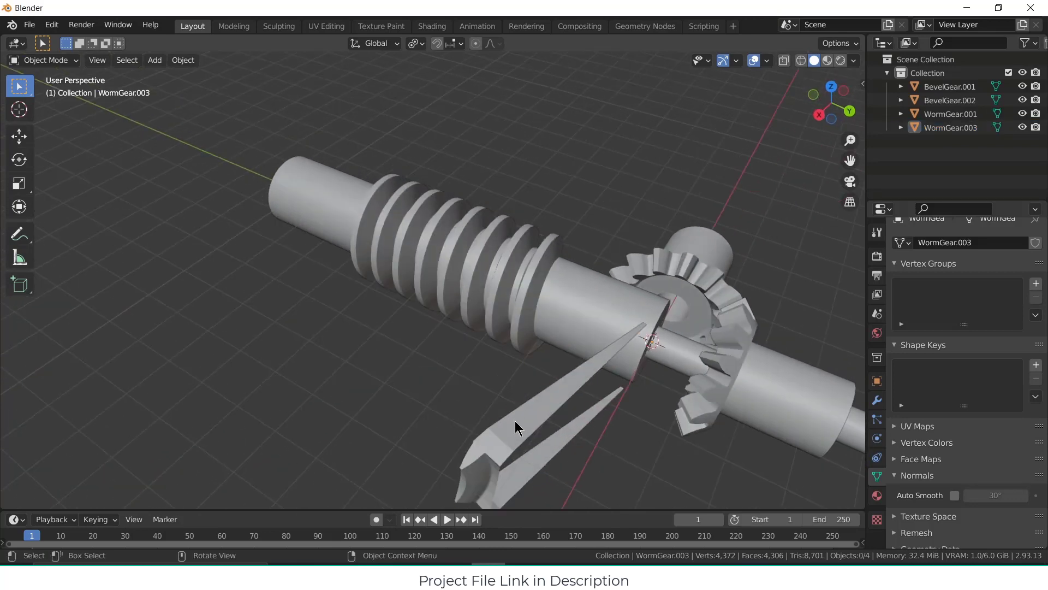
Step: Add a Plain Axes empty at the world origin, at the centre of the new gear segment
click(515, 421)
click(154, 59)
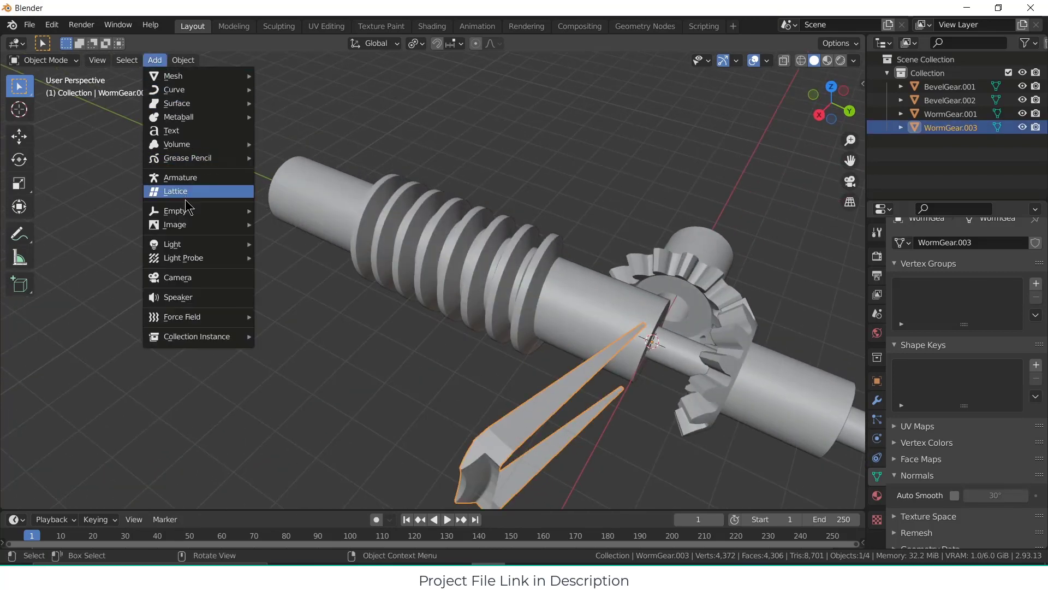
mouse_move(229, 210)
click(289, 210)
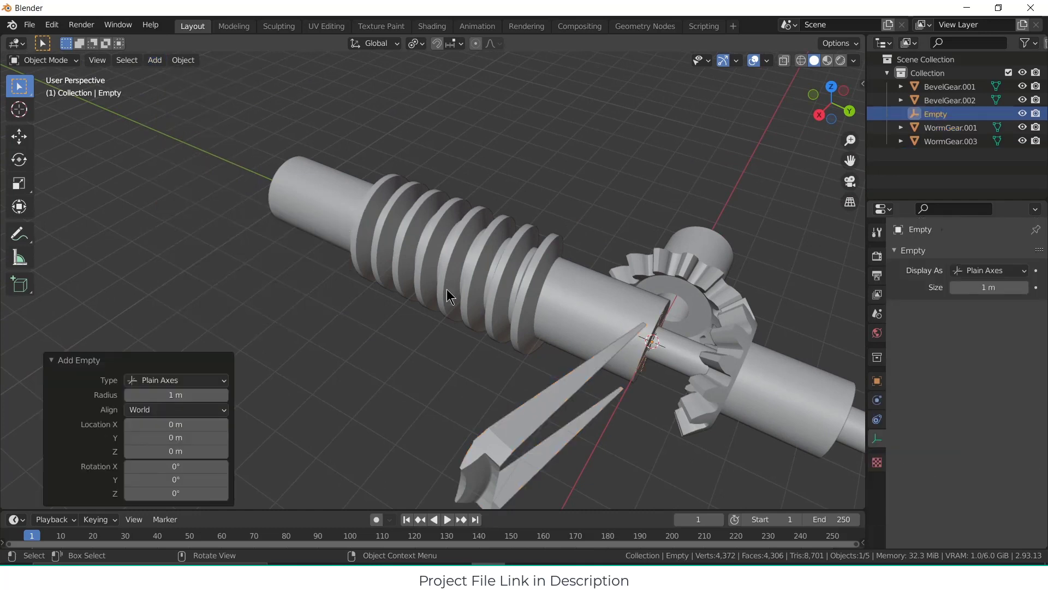
Step: Add an Array modifier with a fixed count of 50 to the single worm gear tooth segment
click(528, 388)
click(877, 400)
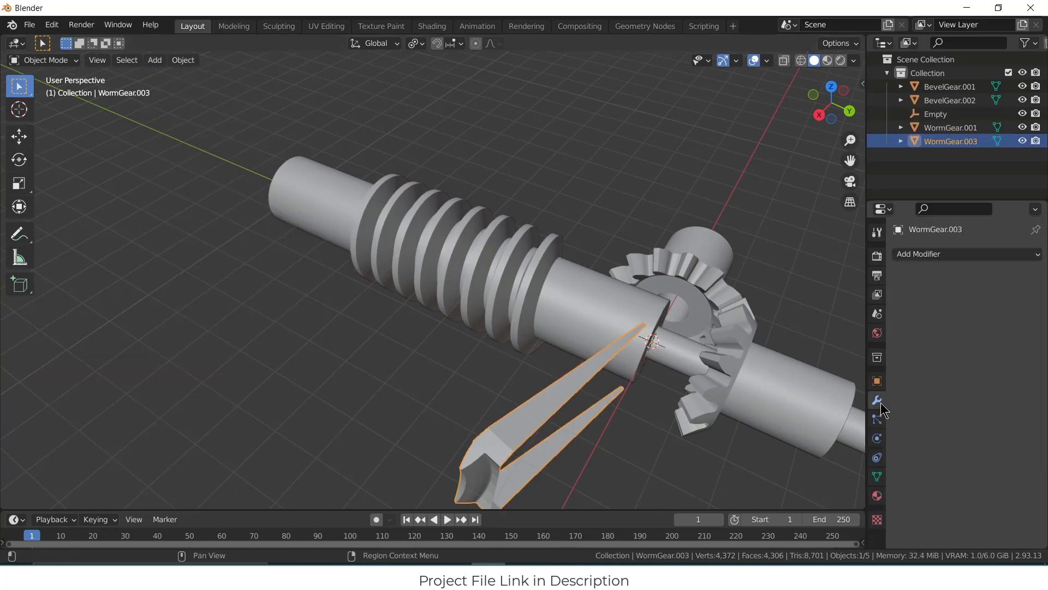
click(1009, 265)
click(790, 287)
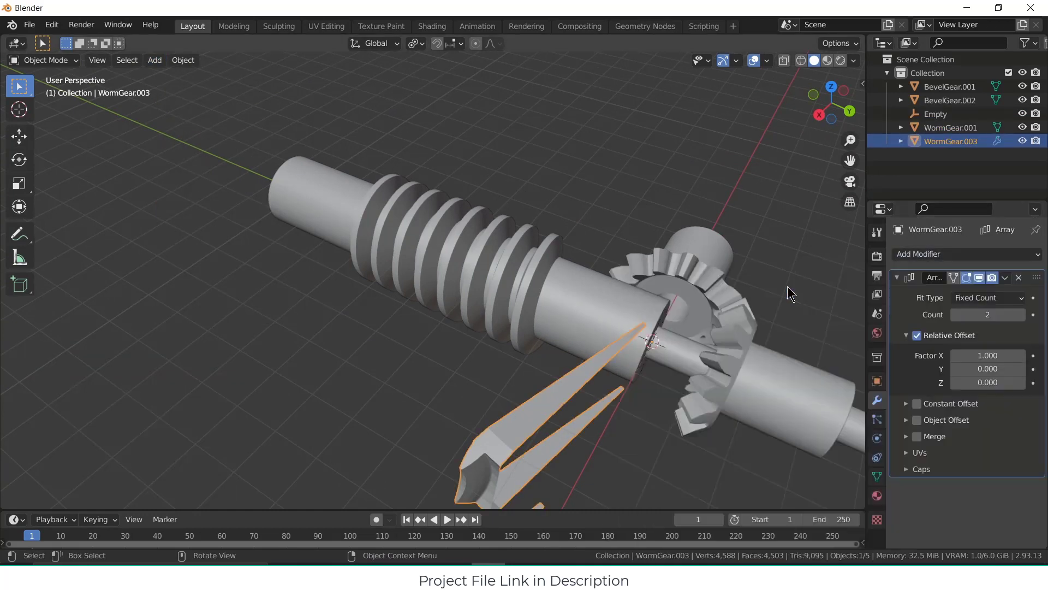
click(989, 316)
text(50)
key(Return)
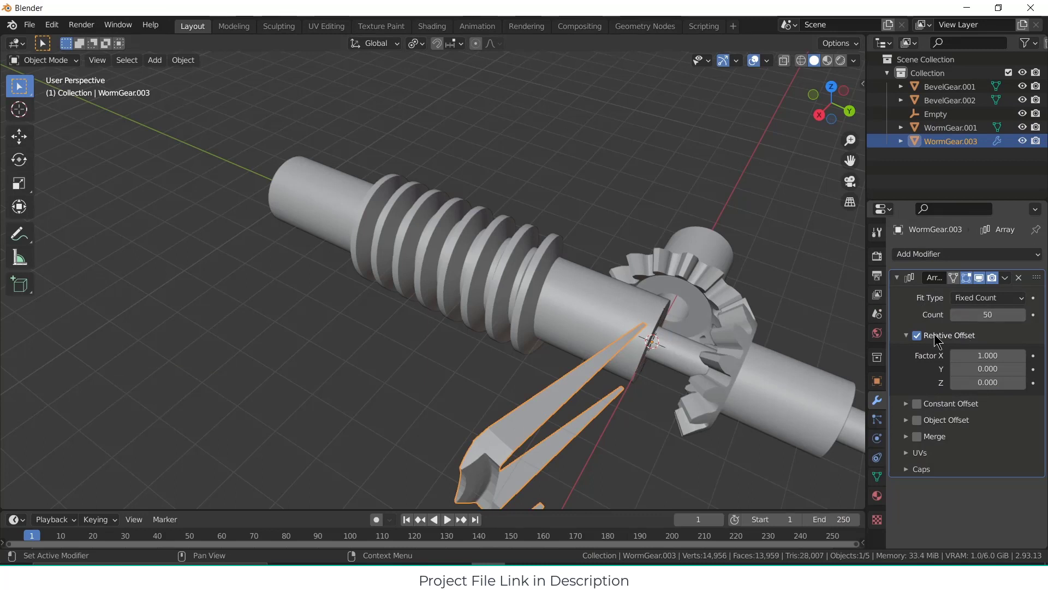
Step: Disable the array's relative offset and enable its object offset with the Empty as the offset object
click(918, 335)
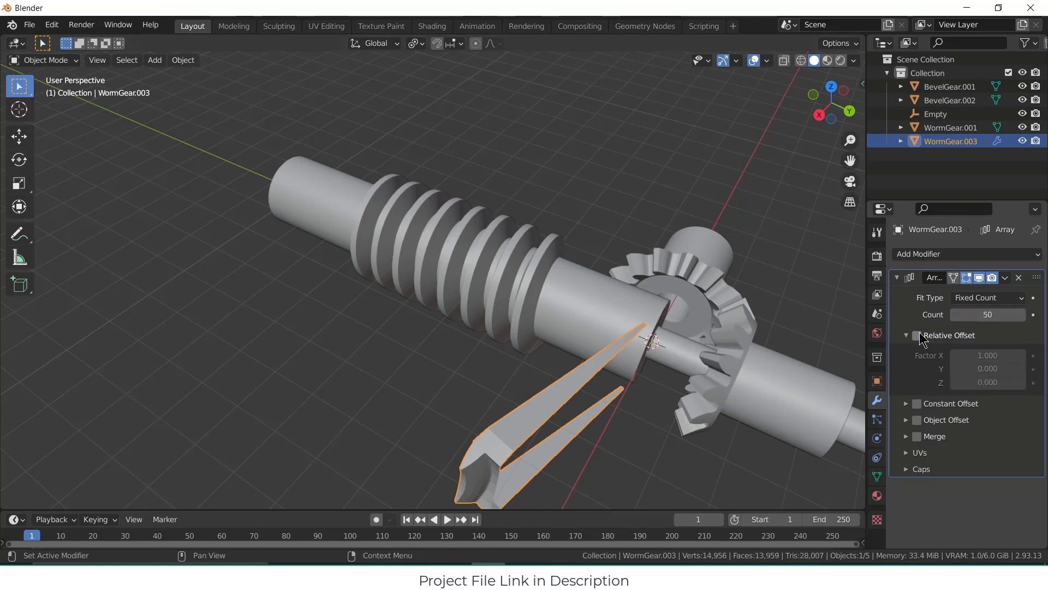
click(928, 422)
click(987, 441)
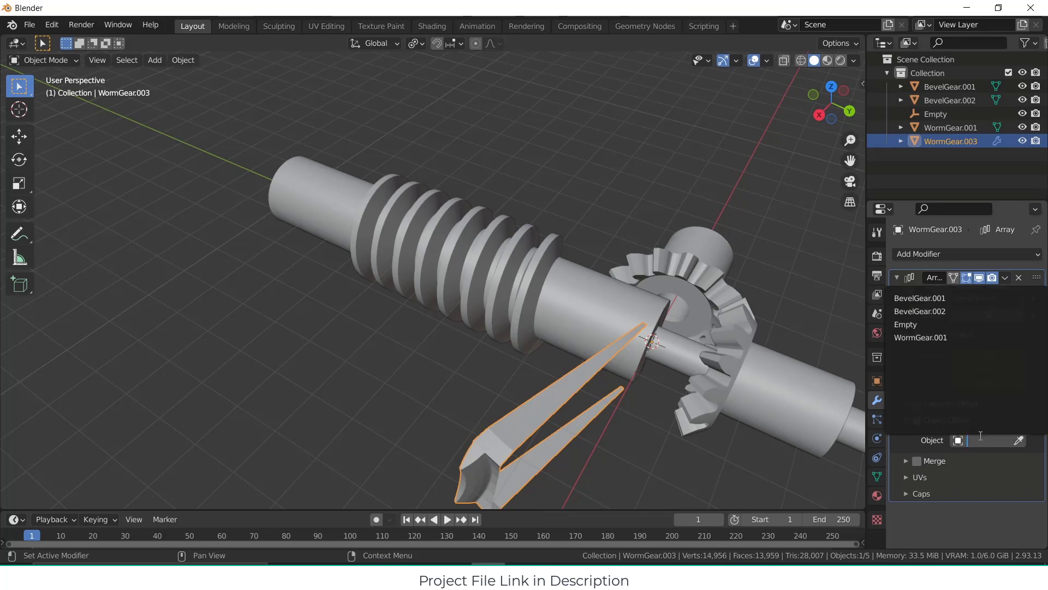
click(963, 327)
scroll(804, 336, down, 3)
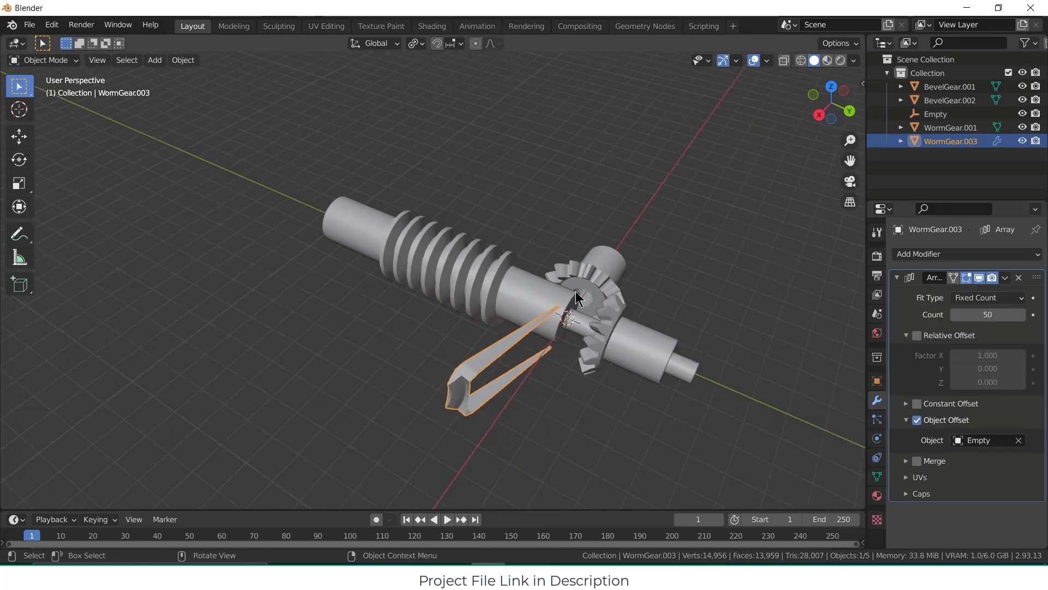
Step: Rotate the Empty by 360/50 degrees about Z so the arrayed segments form a full wheel
click(935, 114)
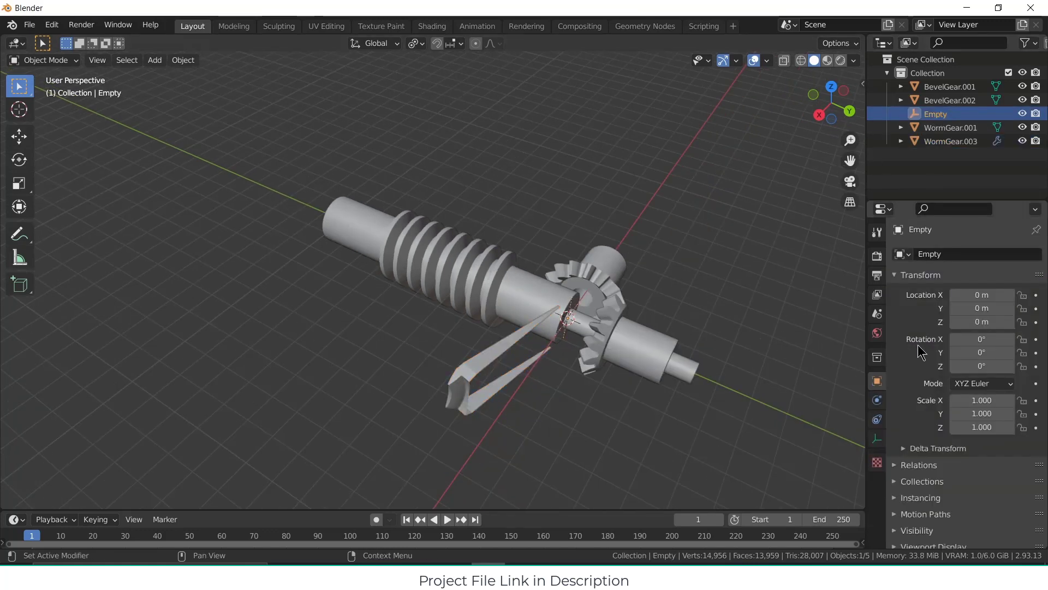
click(983, 366)
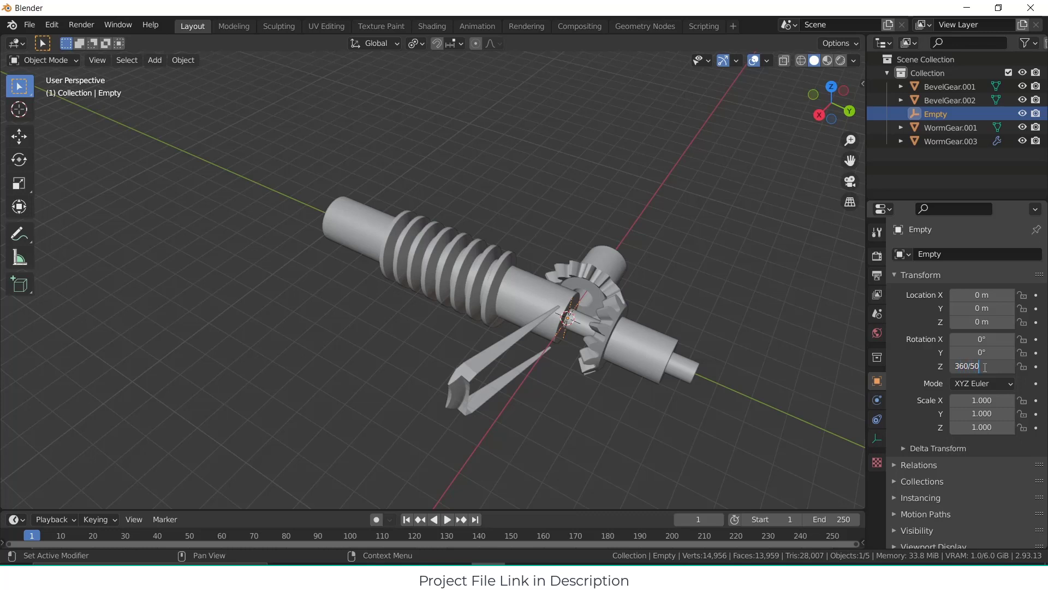
text(360/50)
key(Return)
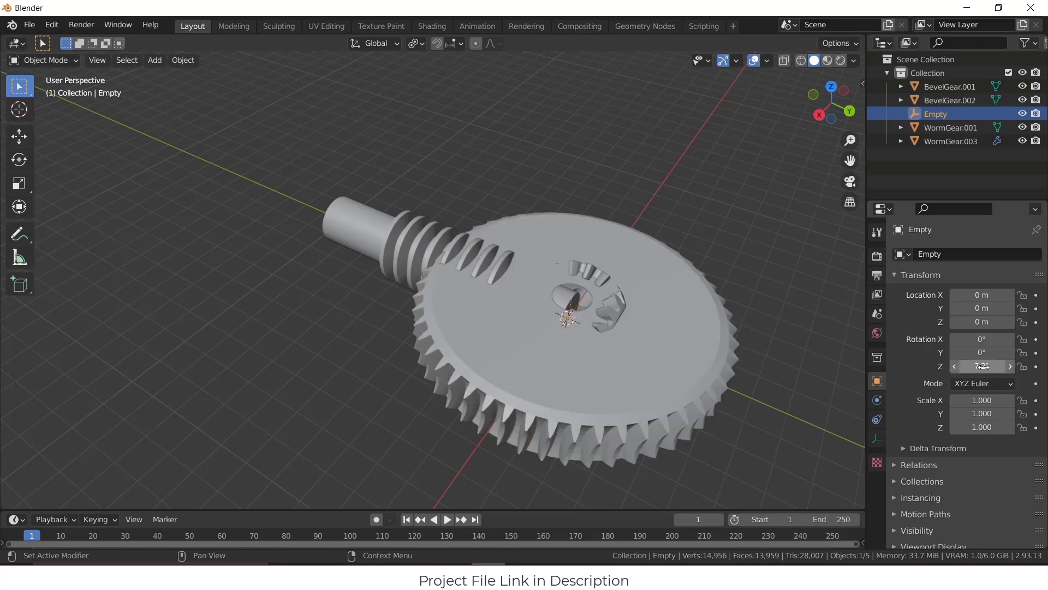
Step: Apply the Array modifier on the worm wheel so its 50 segments become real mesh
click(672, 416)
click(1008, 279)
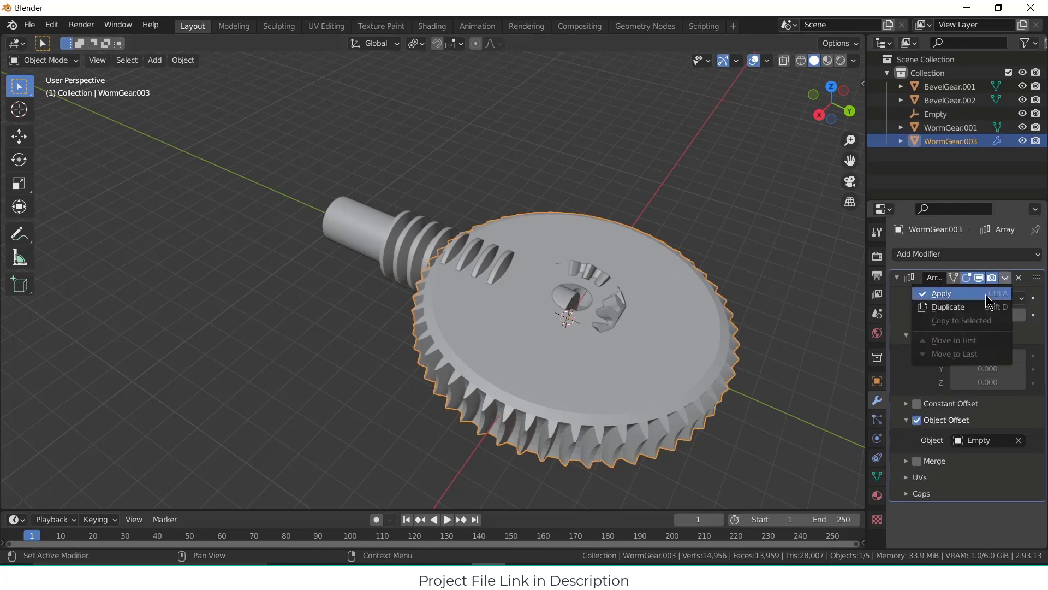
click(987, 298)
click(657, 384)
click(679, 396)
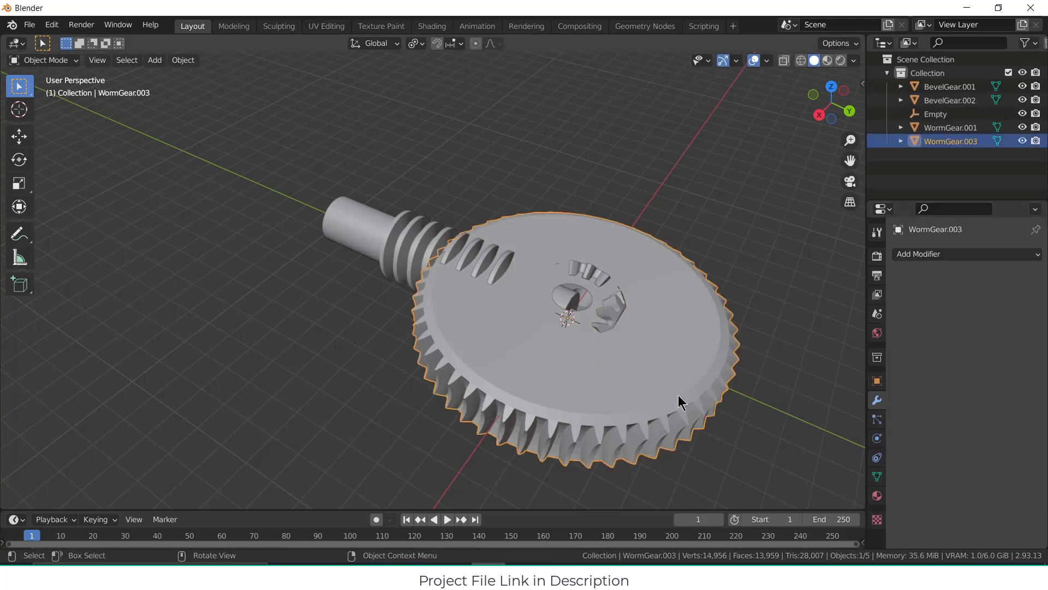
Step: Merge all of the worm wheel's vertices by distance in Edit Mode to join the duplicate segment borders, then return to Object Mode
key(Tab)
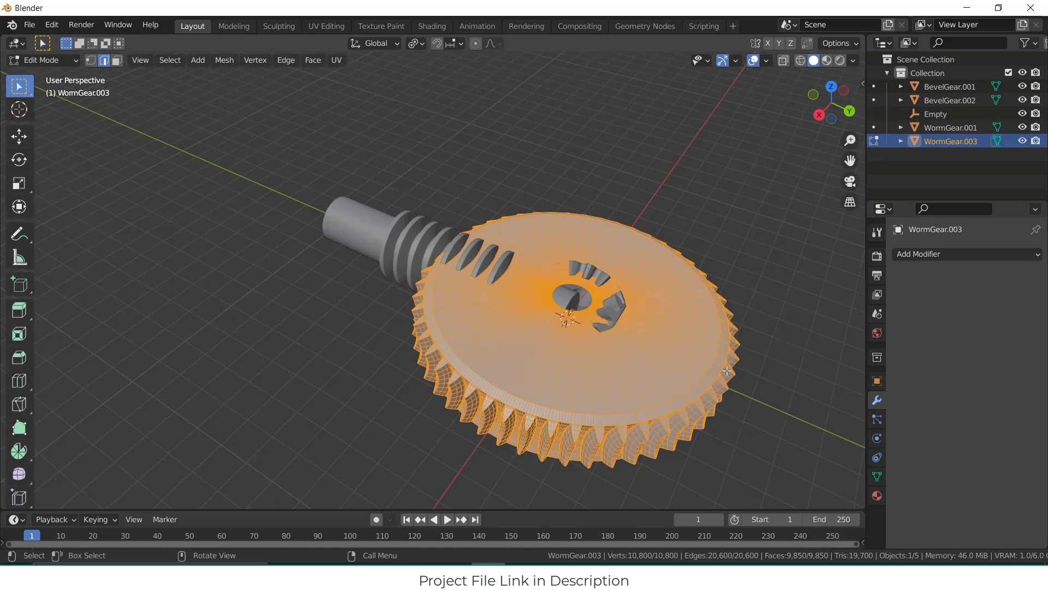
click(223, 60)
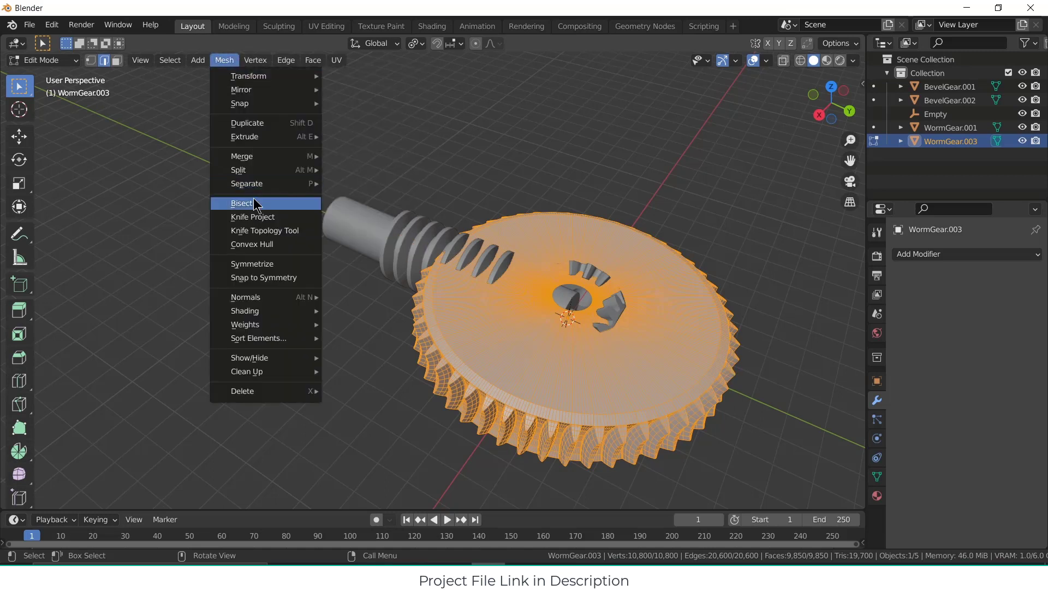
mouse_move(283, 158)
click(363, 204)
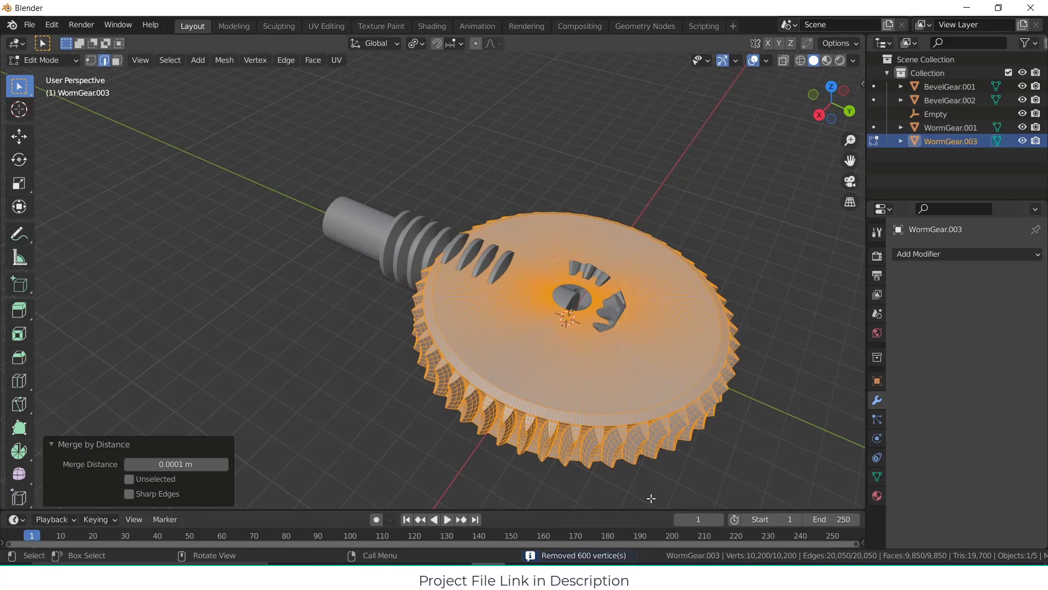
click(753, 329)
key(Tab)
Step: Rotate the worm wheel 90 degrees about the global Y axis so it stands upright
click(686, 381)
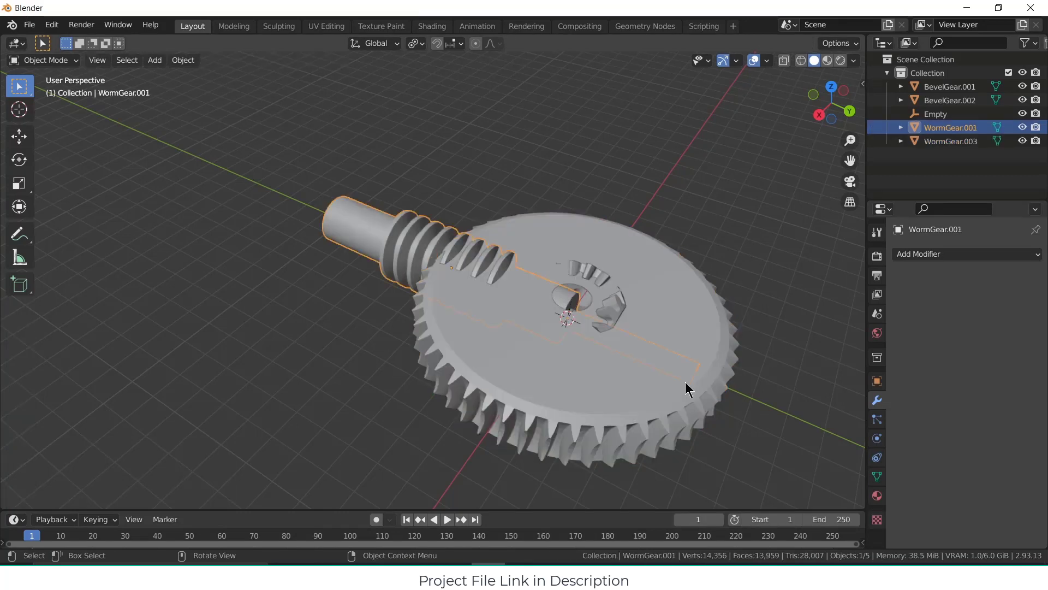
click(621, 415)
key(r)
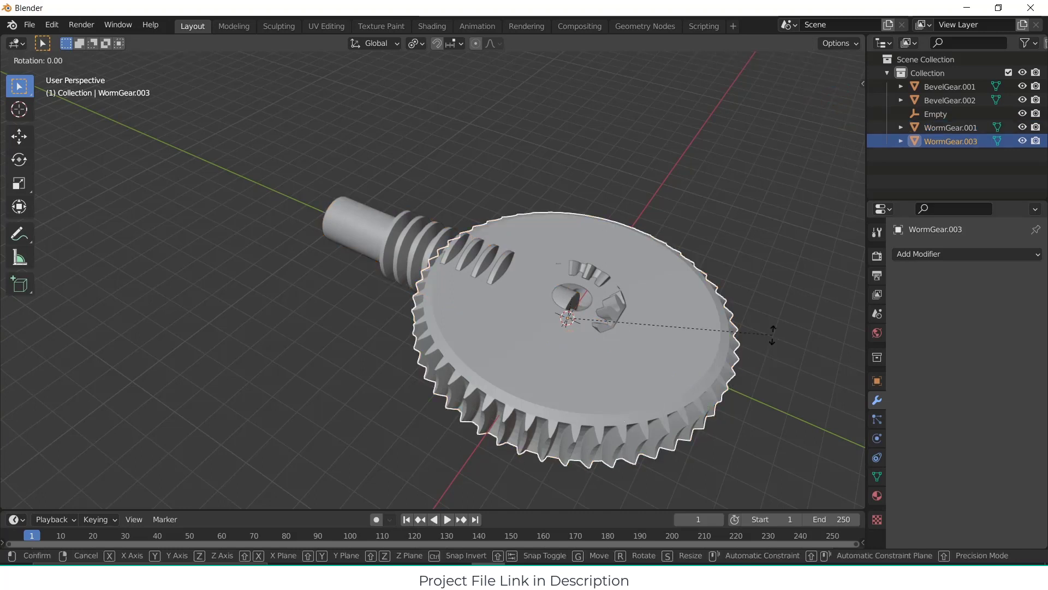
text(y90)
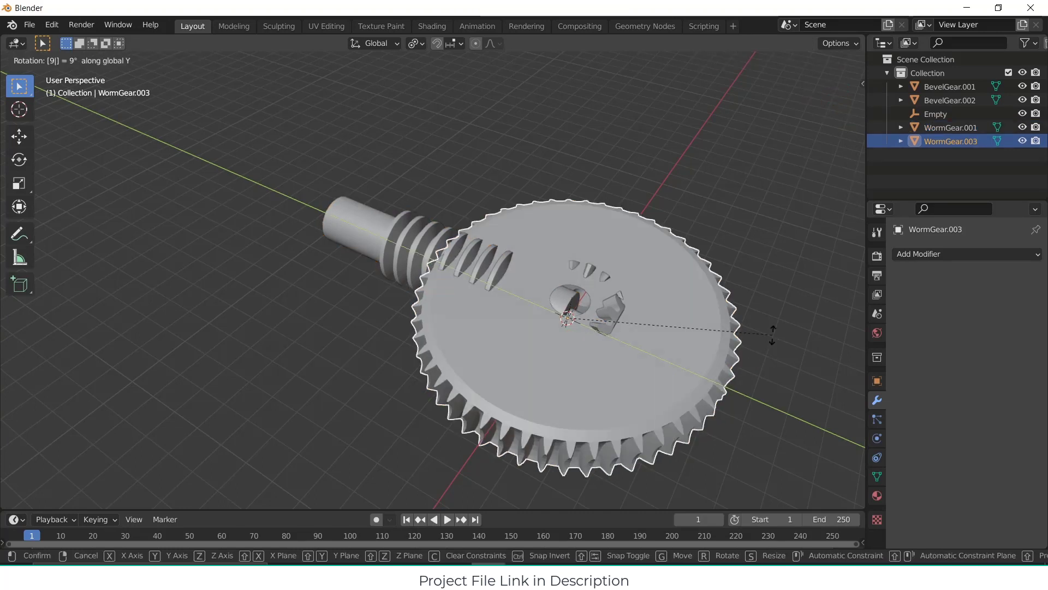
key(Return)
Step: Move the worm wheel about 6.54 m down along Z and about 4.35 m along negative Y, beneath the worm's threads
key(KP_3)
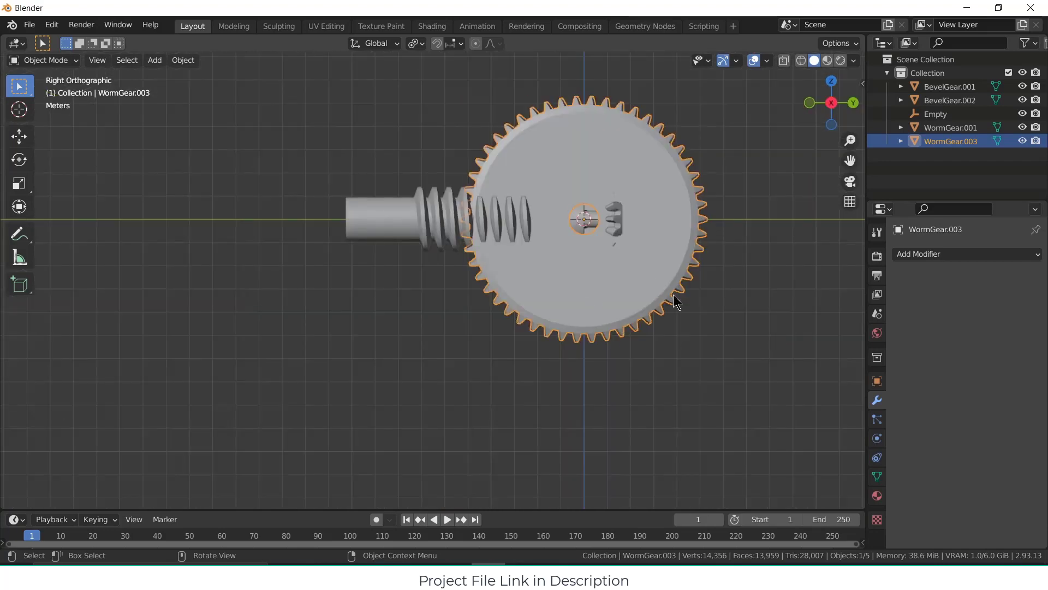
key(g)
key(z)
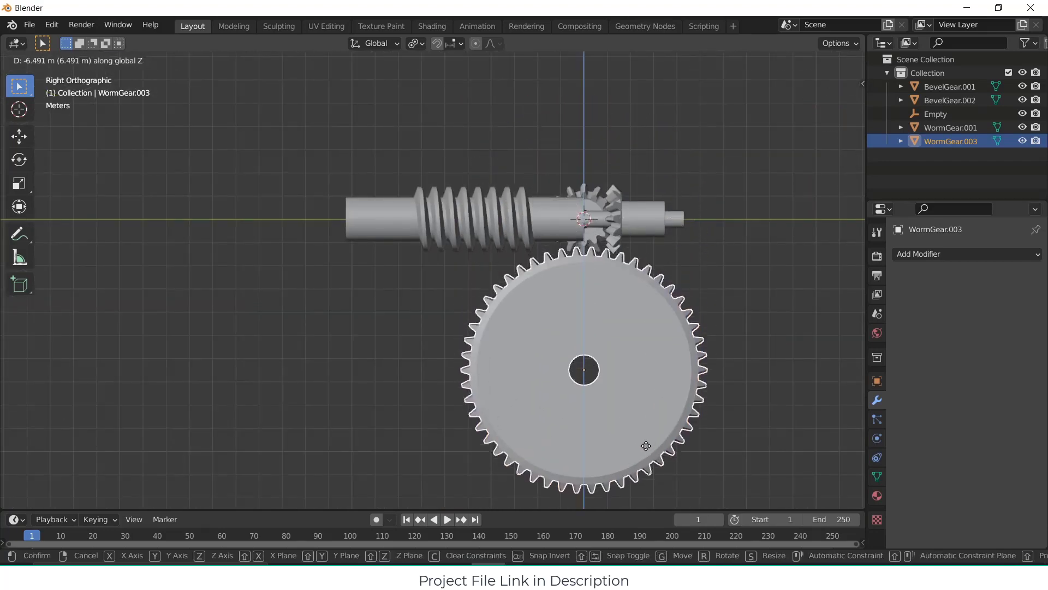
click(642, 446)
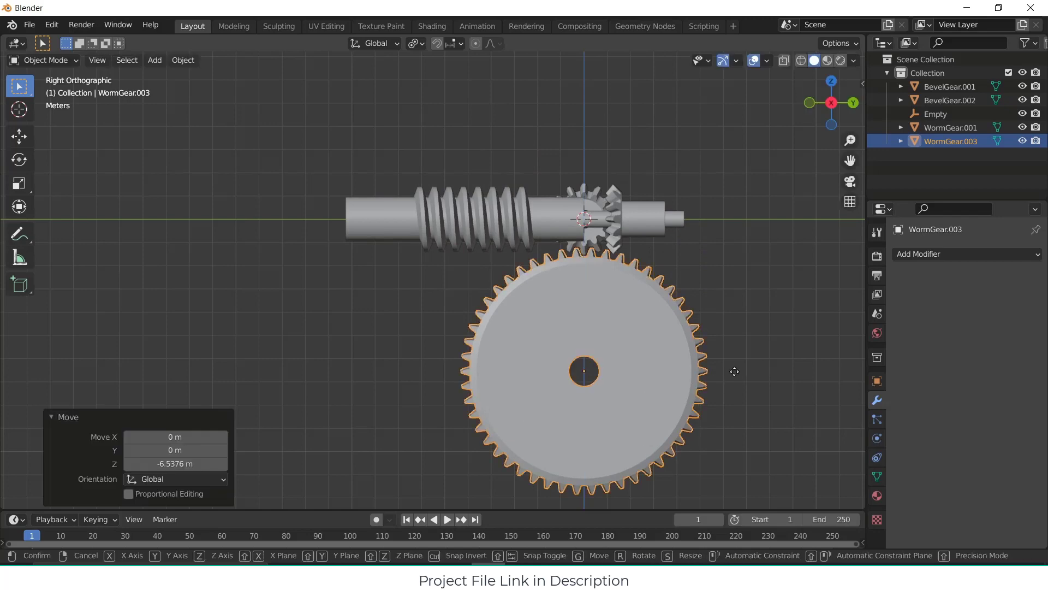
key(g)
key(y)
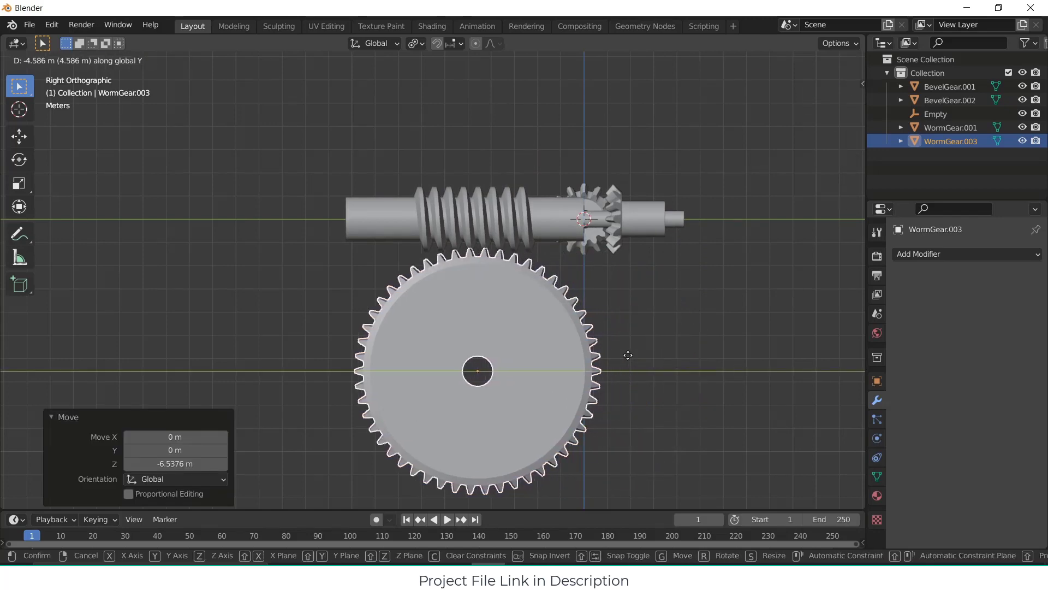
click(632, 354)
Step: Raise the worm wheel about 0.38 m along Z and shift it about 0.055 m along Y to mesh its teeth with the worm
scroll(433, 182, up, 3)
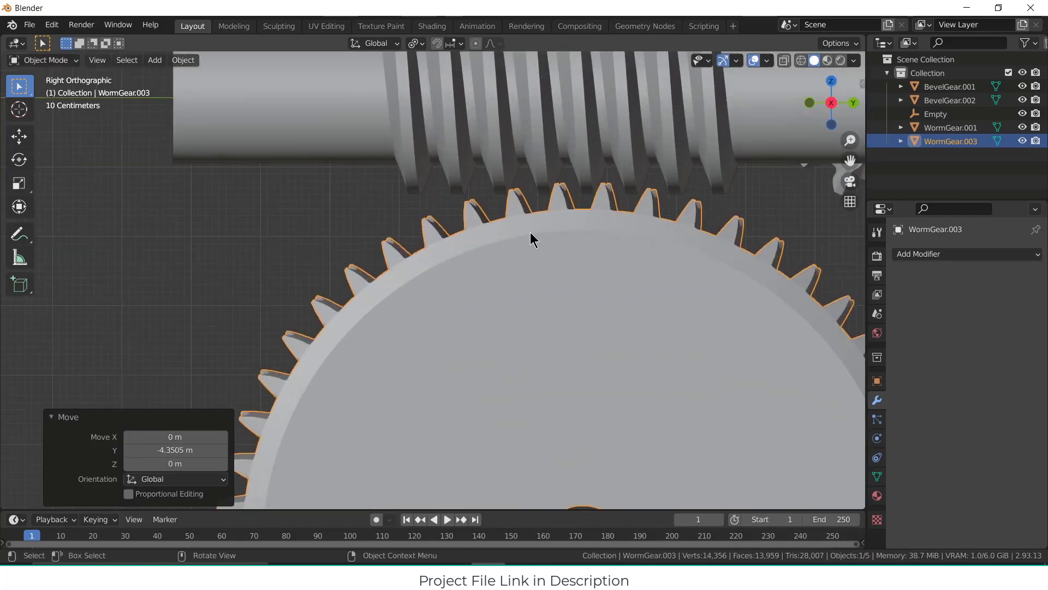
scroll(522, 297, up, 2)
scroll(584, 294, up, 4)
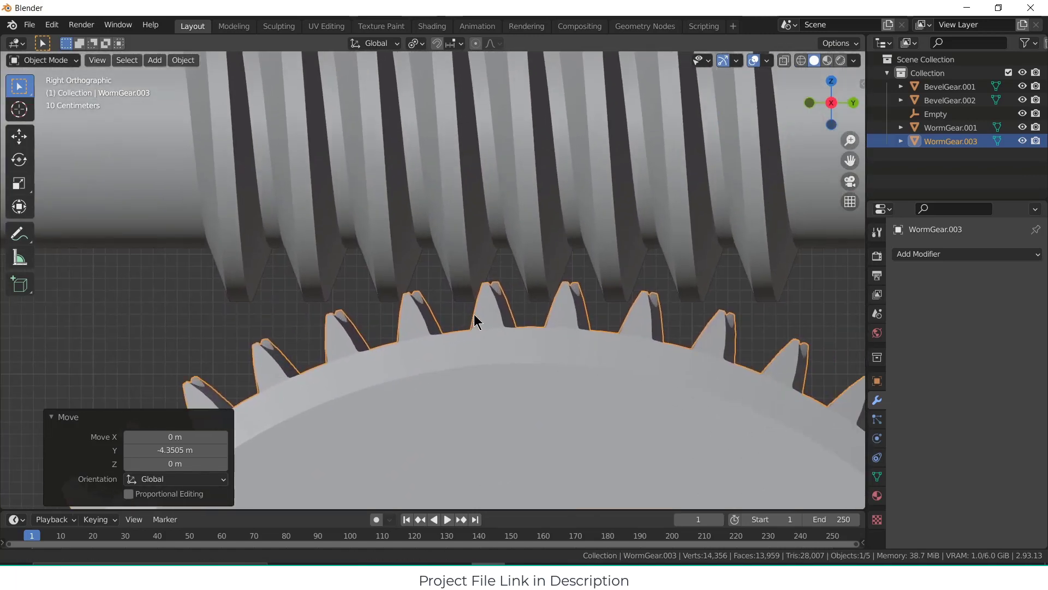
key(g)
key(z)
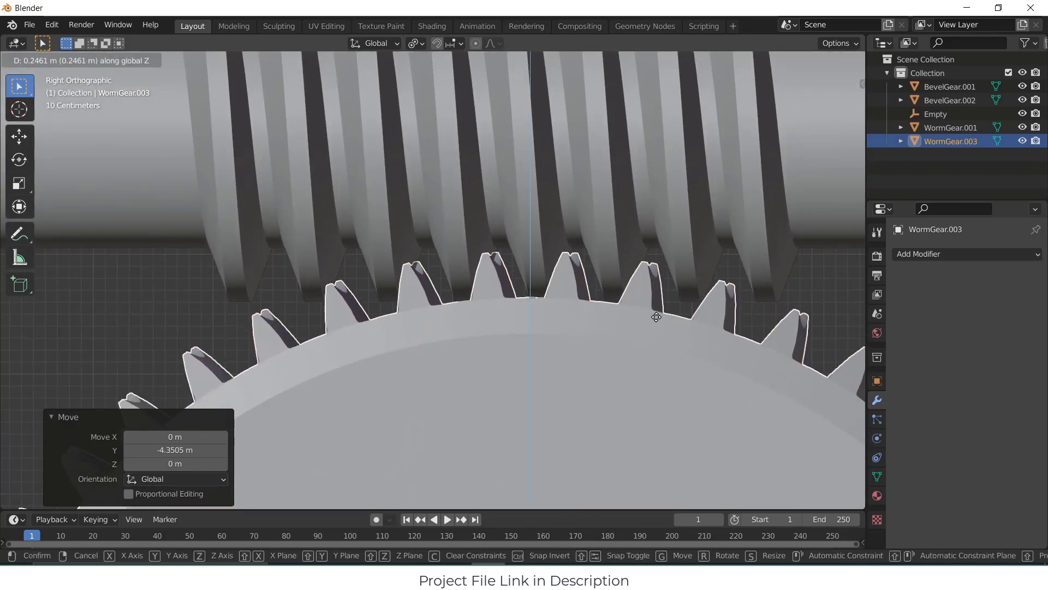
click(661, 302)
key(g)
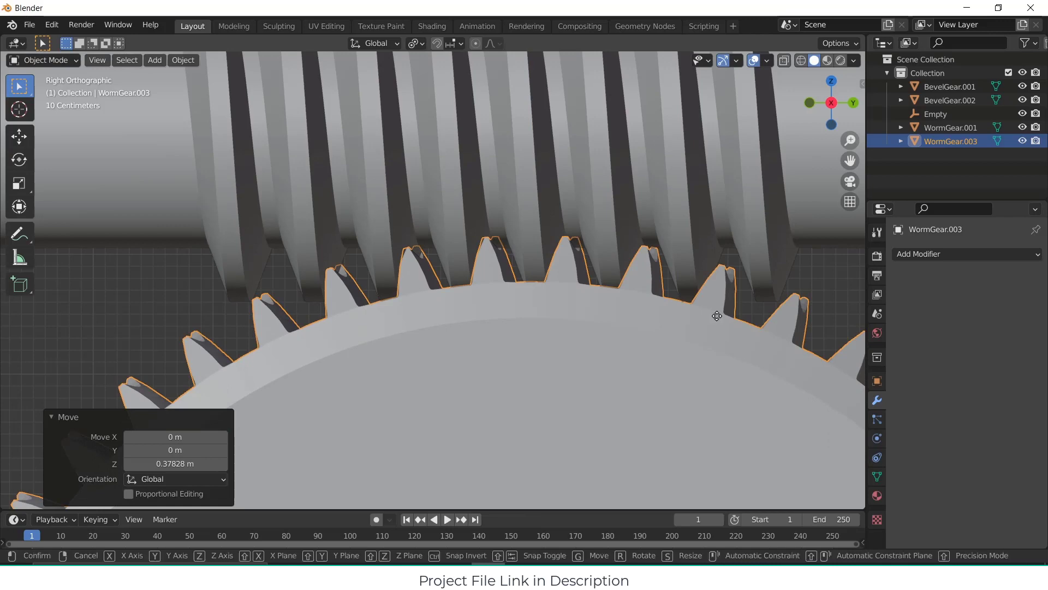
key(y)
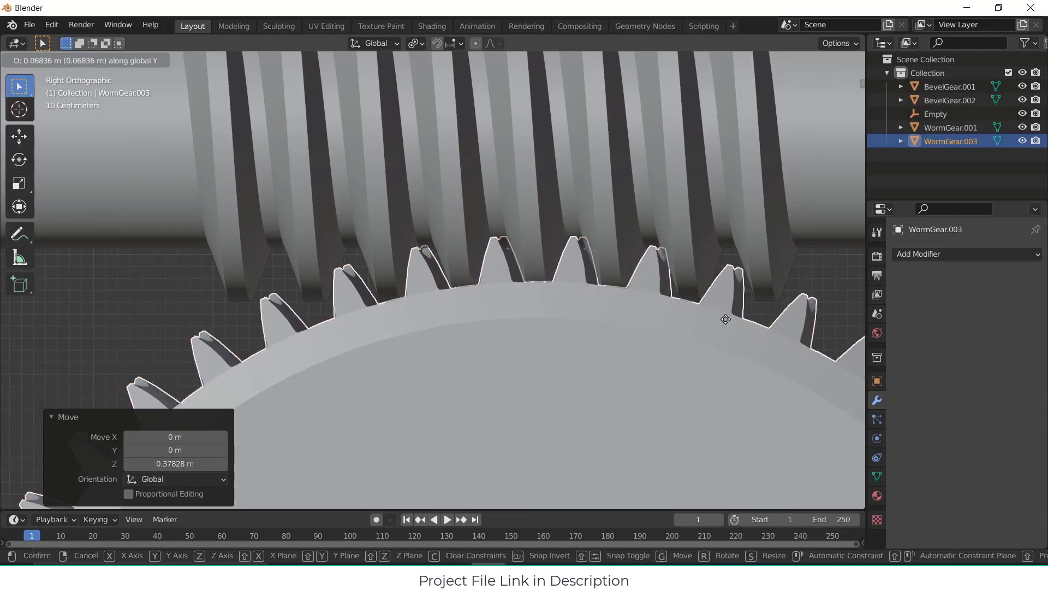
click(718, 320)
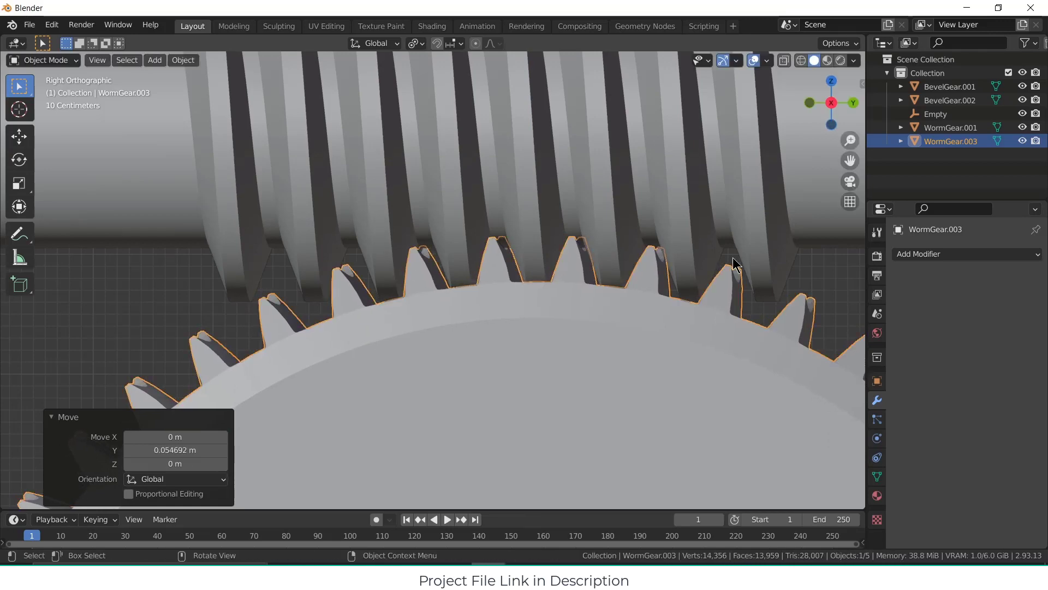
Step: Shade the worm wheel smooth and enable Auto Smooth for its normals
middle_drag(738, 266, 696, 274)
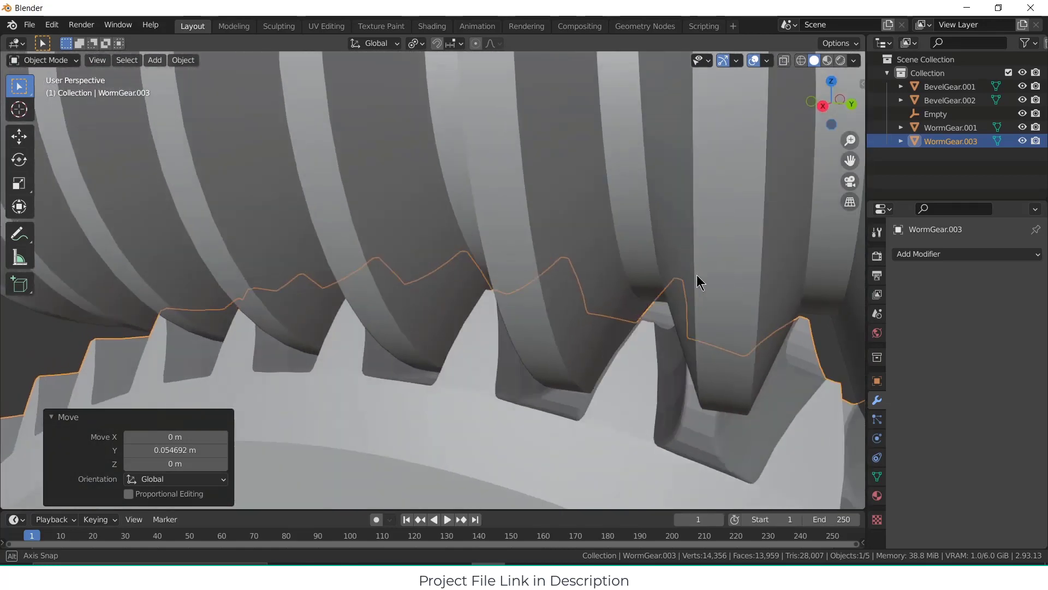
scroll(697, 275, down, 8)
right_click(427, 330)
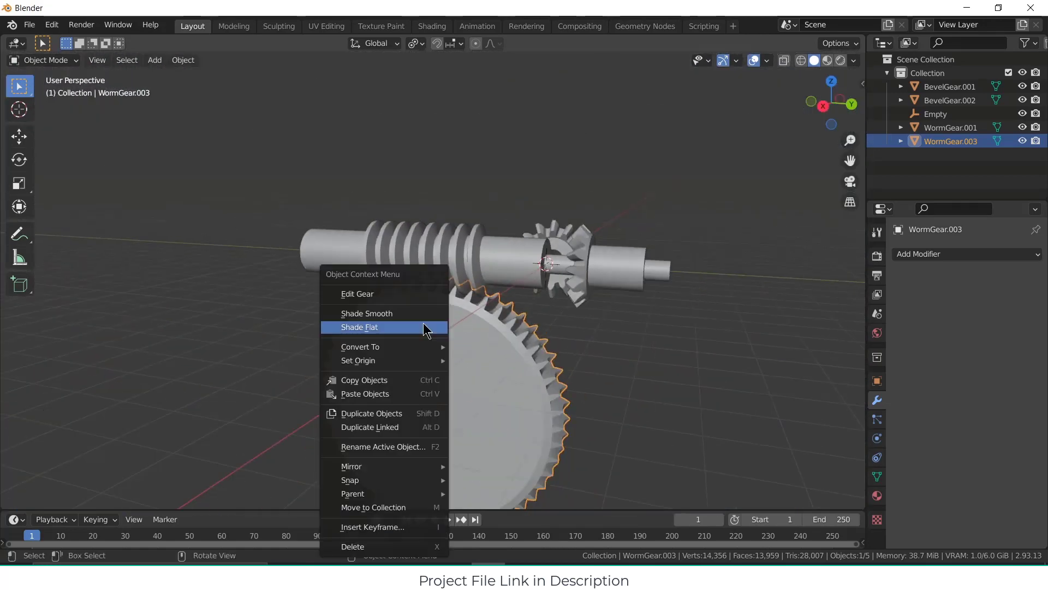
click(422, 314)
right_click(497, 346)
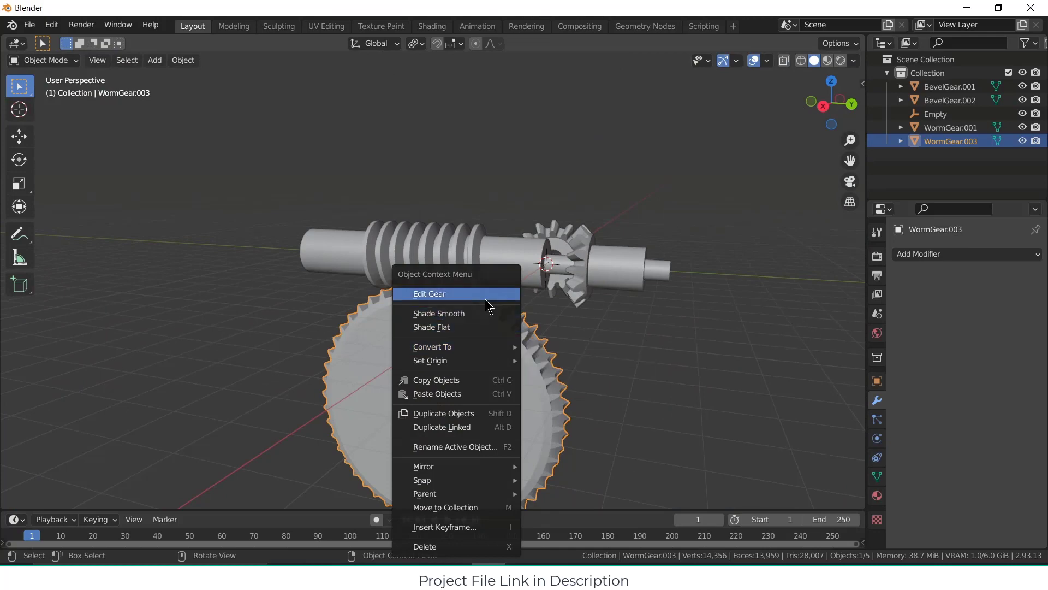
click(485, 298)
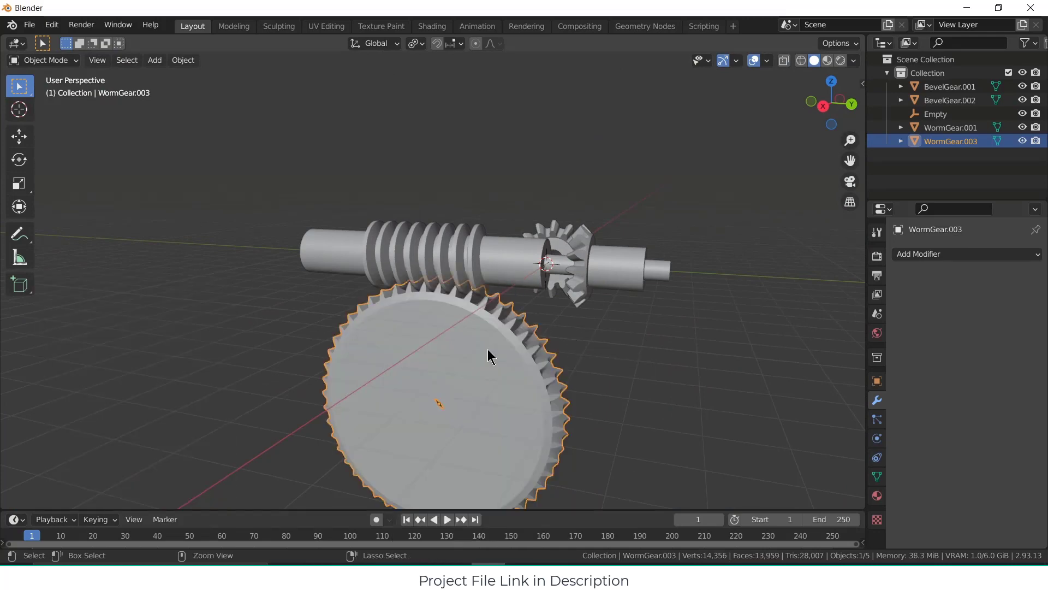
right_click(486, 347)
click(467, 312)
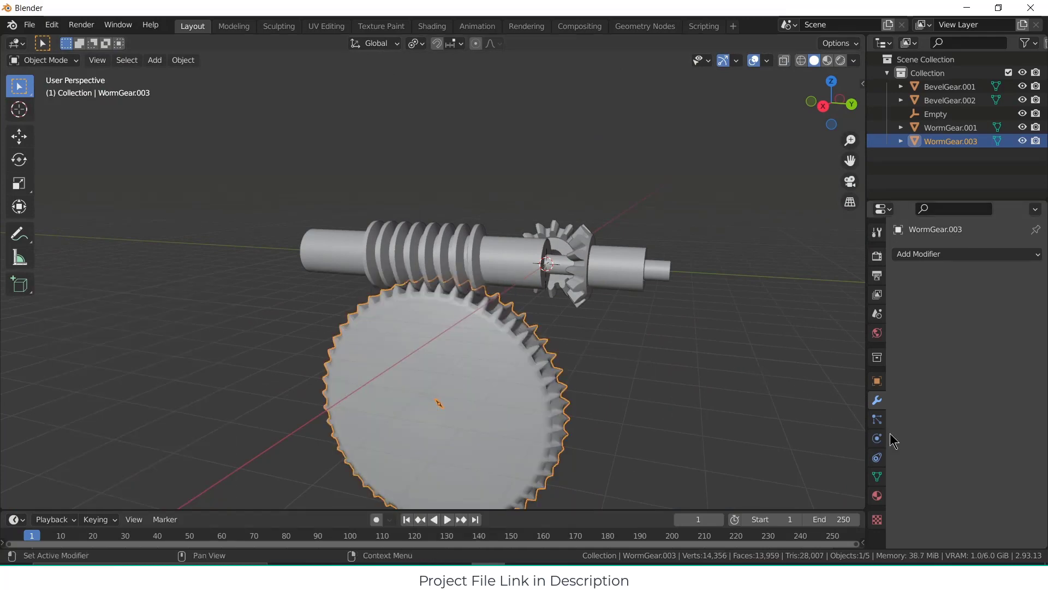
click(876, 476)
click(954, 507)
Step: Enter Edit Mode on the worm wheel and clear its mesh selection
middle_drag(710, 349, 680, 401)
scroll(436, 396, up, 5)
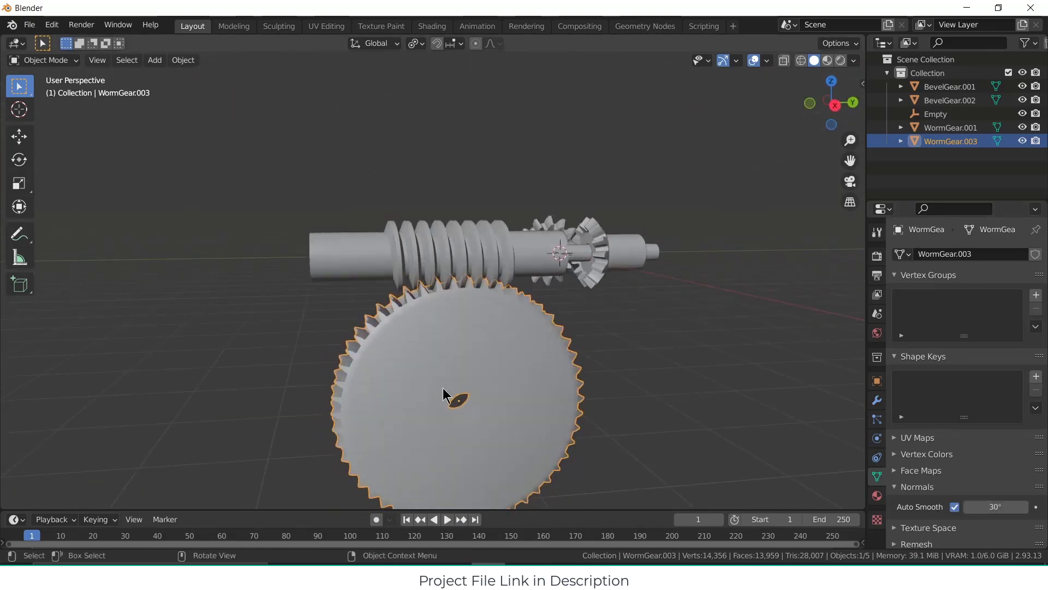
middle_drag(440, 394, 464, 343)
scroll(555, 404, down, 3)
key(Tab)
middle_drag(552, 400, 488, 396)
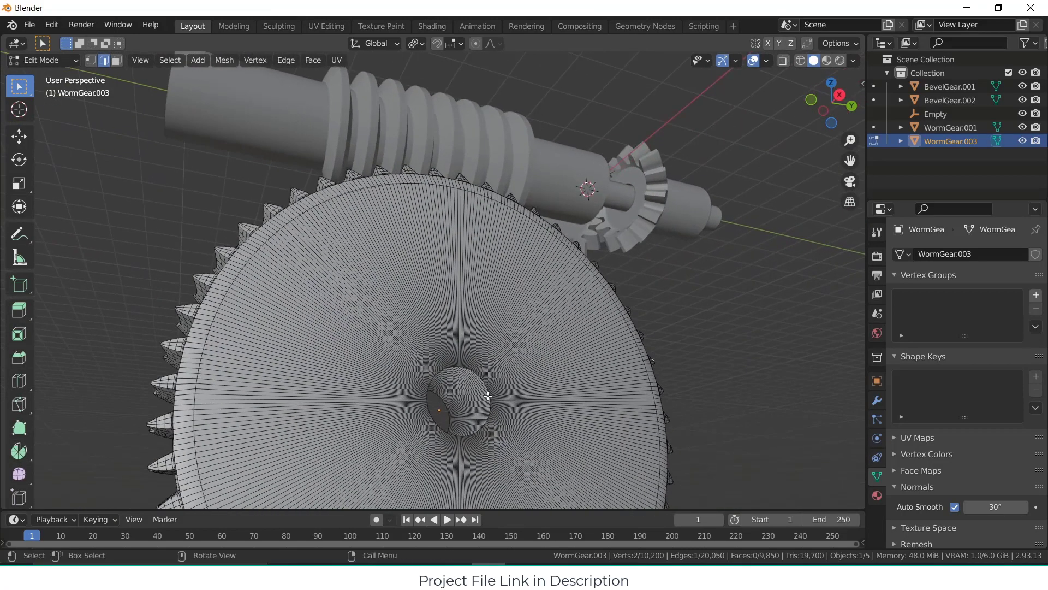
key(alt+a)
Step: Circle-select the edges around the worm wheel's central bore in wireframe from the right orthographic view
key(KP_7)
key(KP_3)
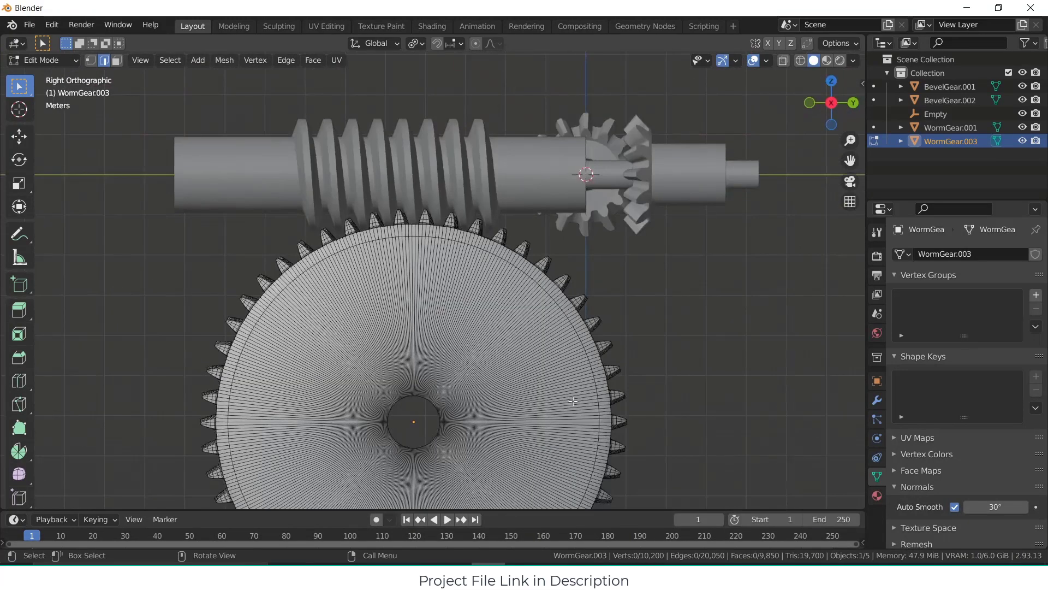
shift+middle_drag(674, 358, 682, 307)
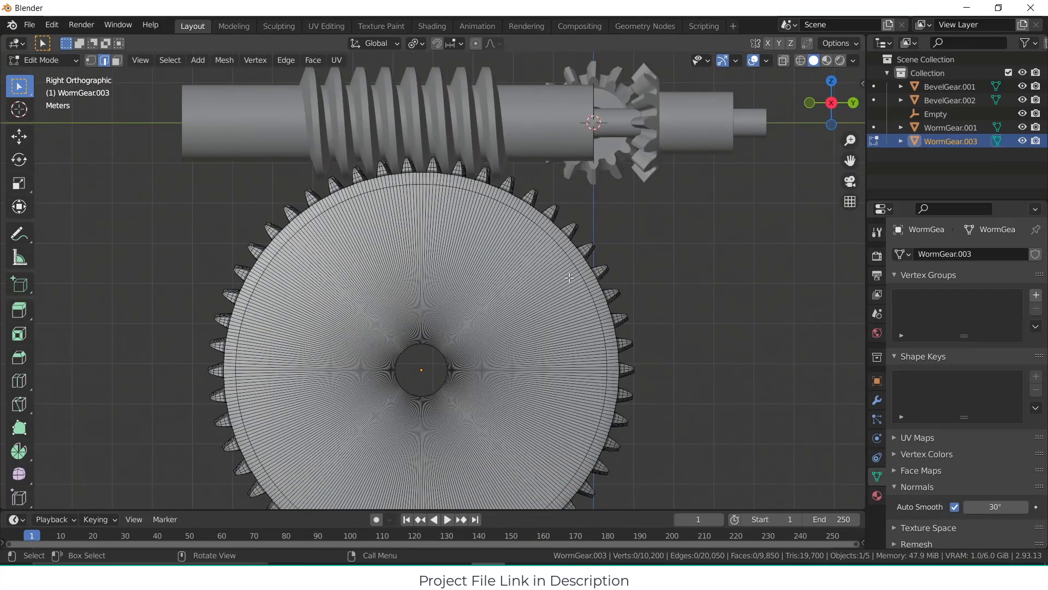
click(783, 61)
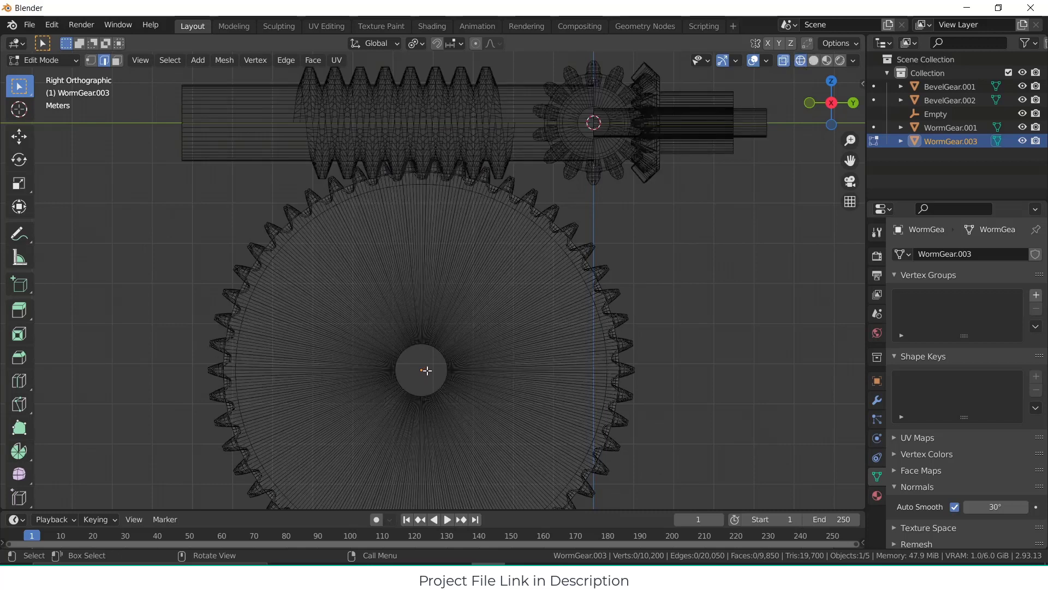
key(c)
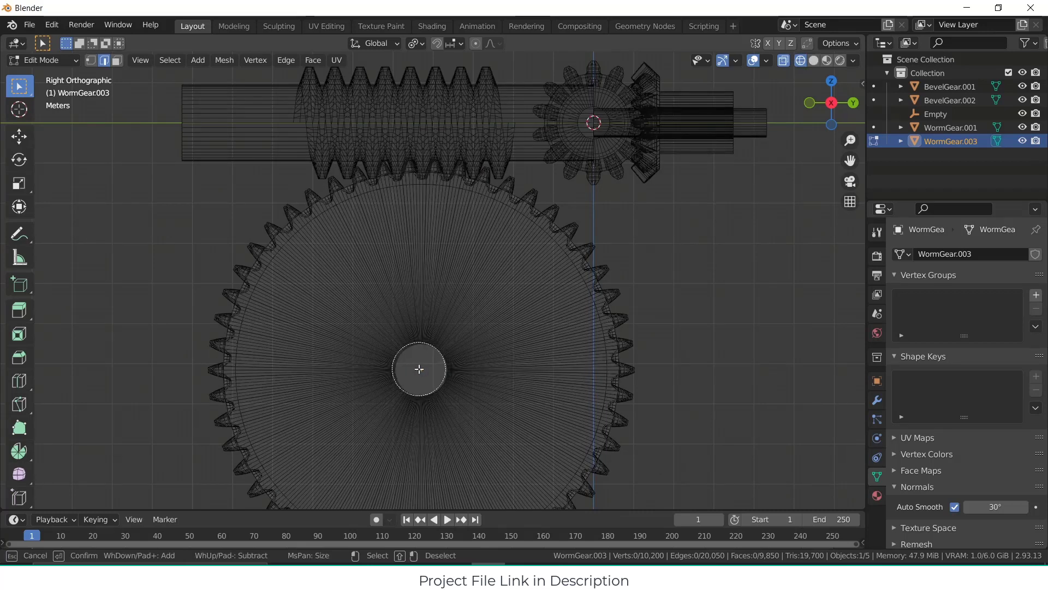
click(420, 369)
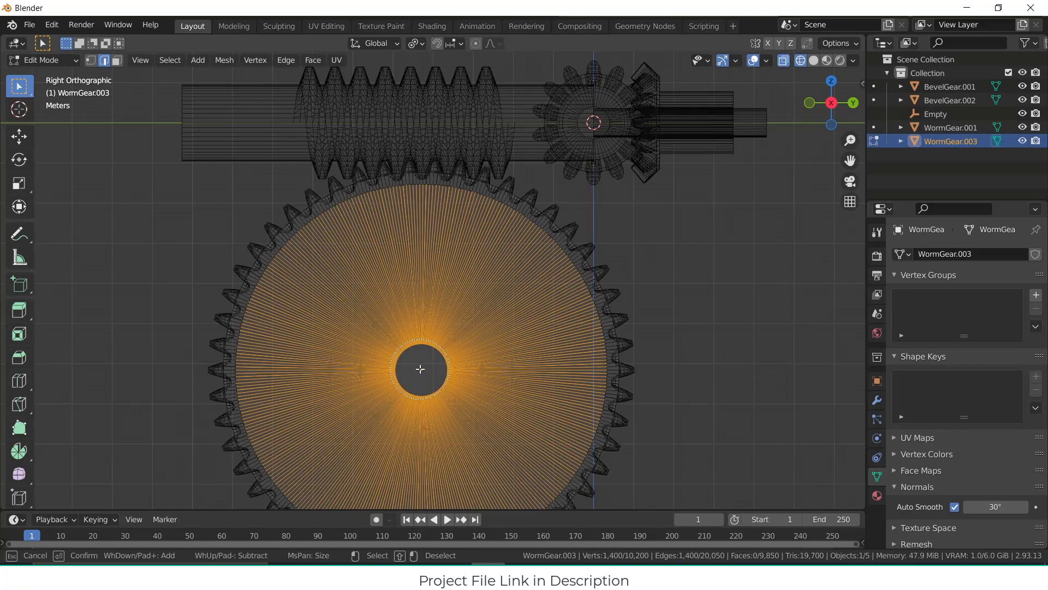
key(Escape)
Step: Try bridging the selected edges of the worm wheel's bore with LoopTools, and undo the bridge
middle_drag(420, 369, 444, 276)
right_click(679, 154)
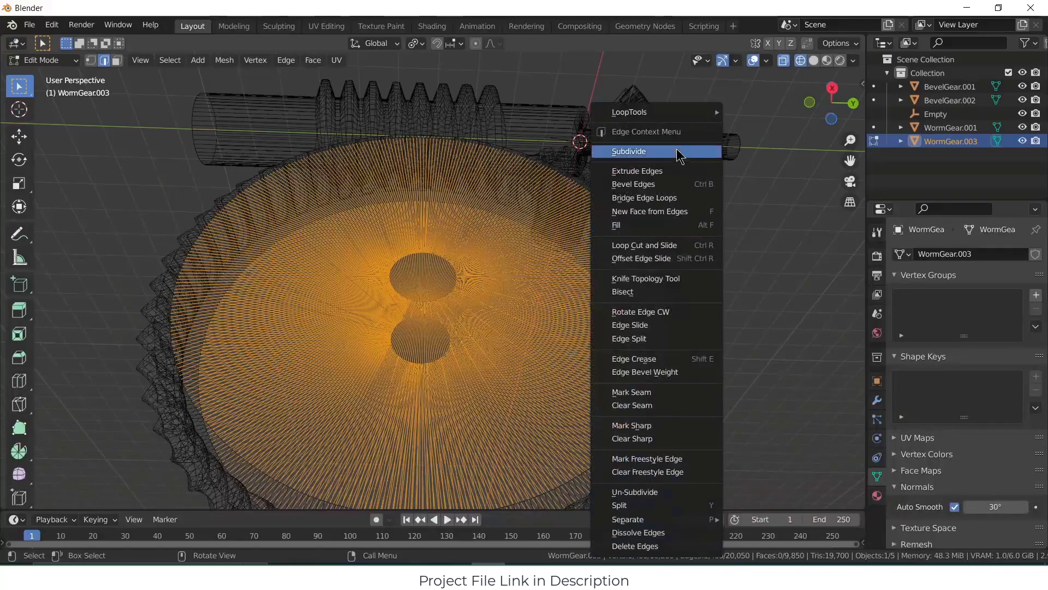
mouse_move(677, 113)
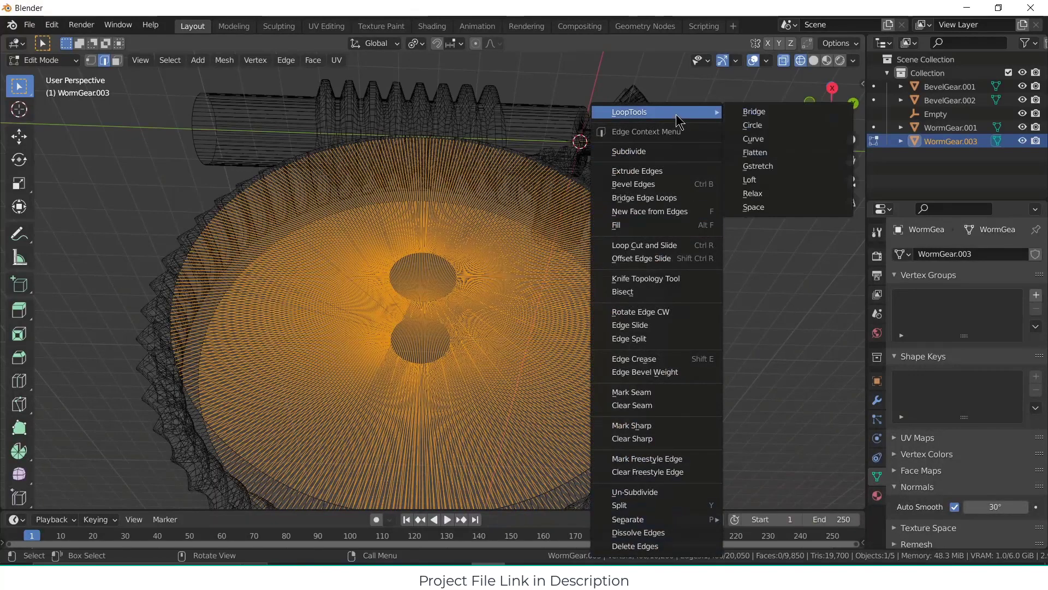
click(759, 112)
middle_drag(534, 315, 545, 276)
key(ctrl+z)
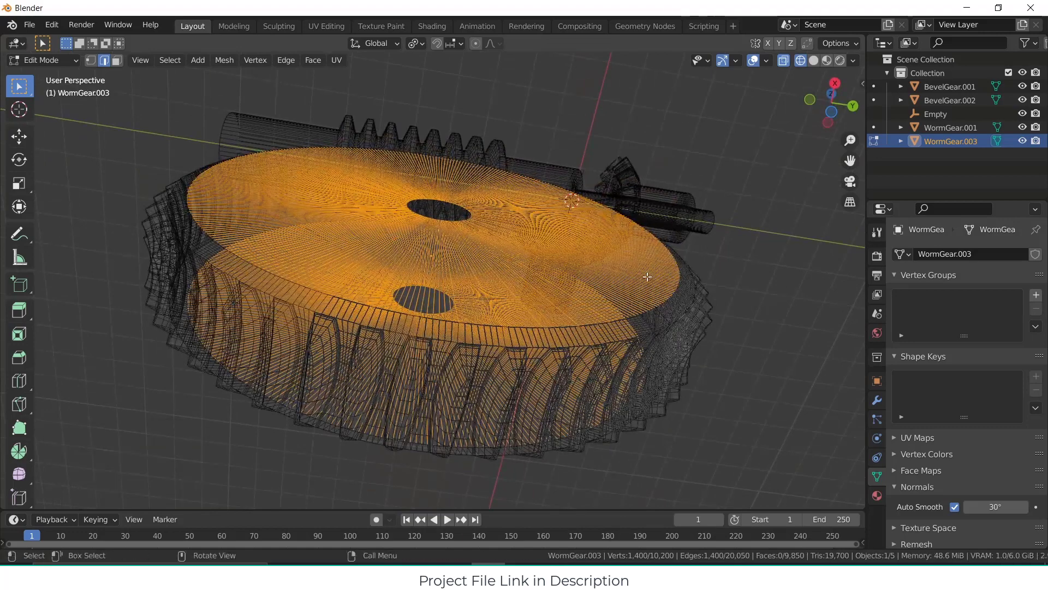
Step: Deselect all of the worm wheel's edges and switch the viewport back to solid shading
key(alt+a)
middle_drag(481, 246, 317, 189)
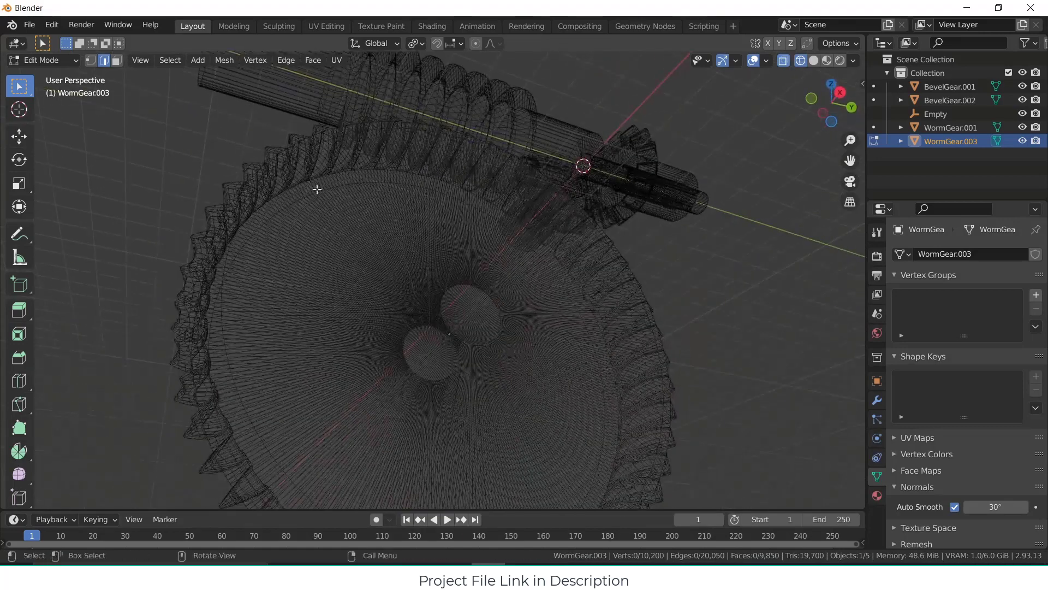
click(813, 60)
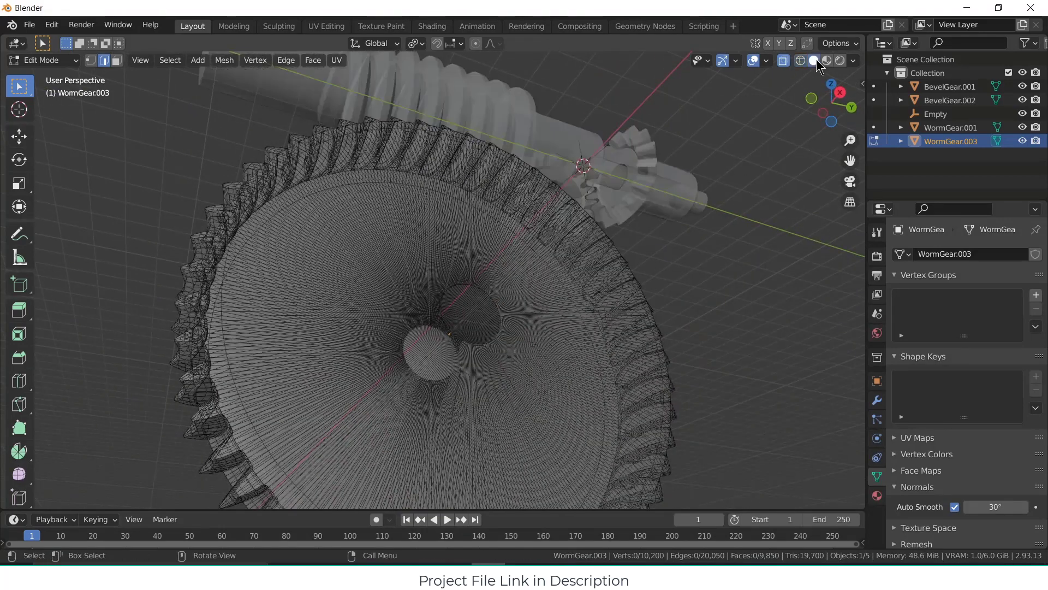
Step: Turn off X-ray and select the edge loop around the worm wheel's bore on the near face
click(784, 60)
scroll(459, 288, up, 5)
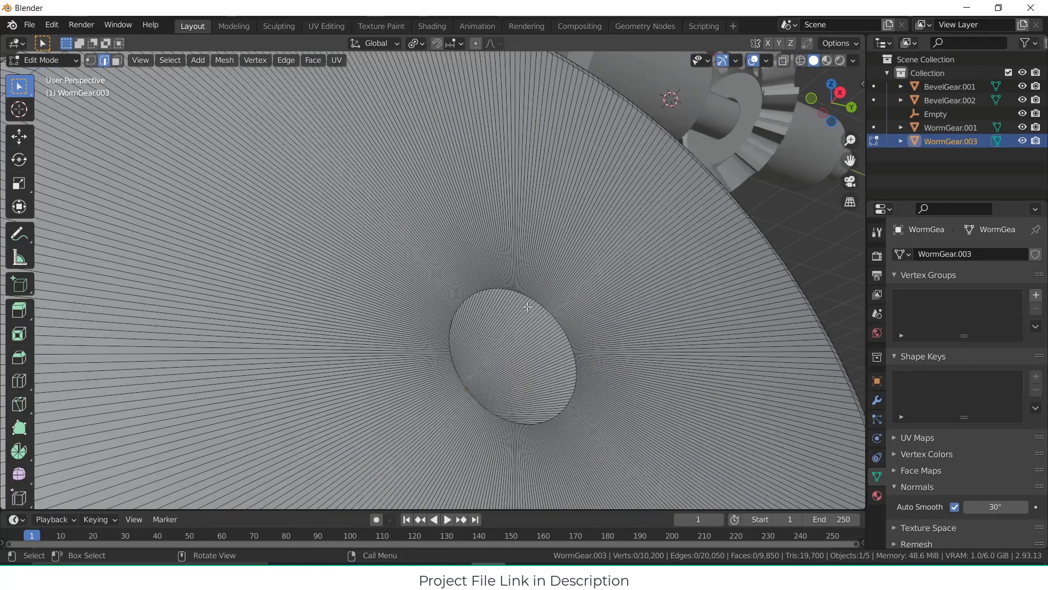
alt+click(579, 311)
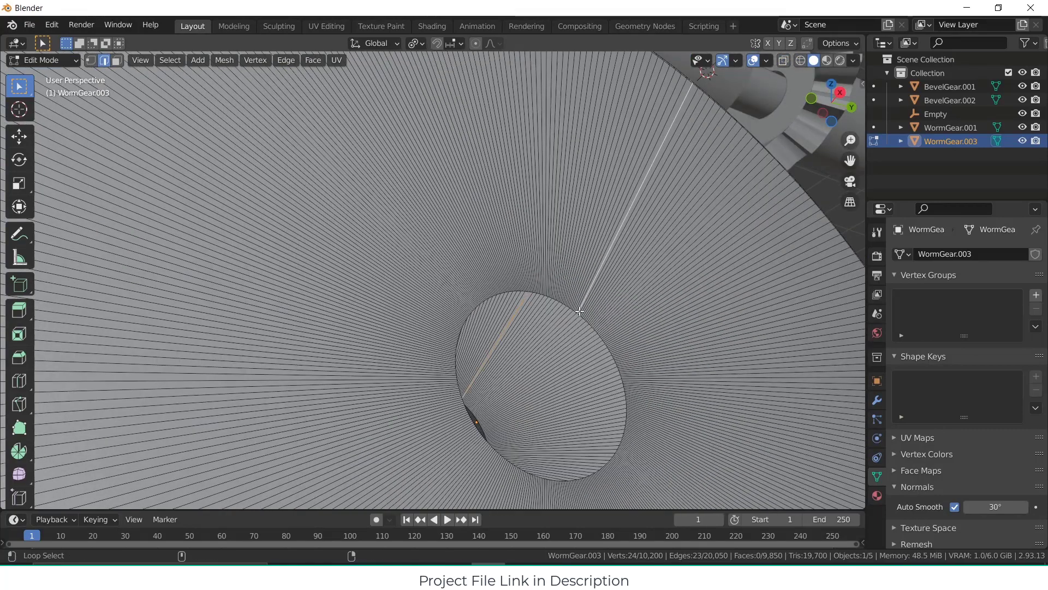
click(634, 330)
scroll(634, 330, up, 4)
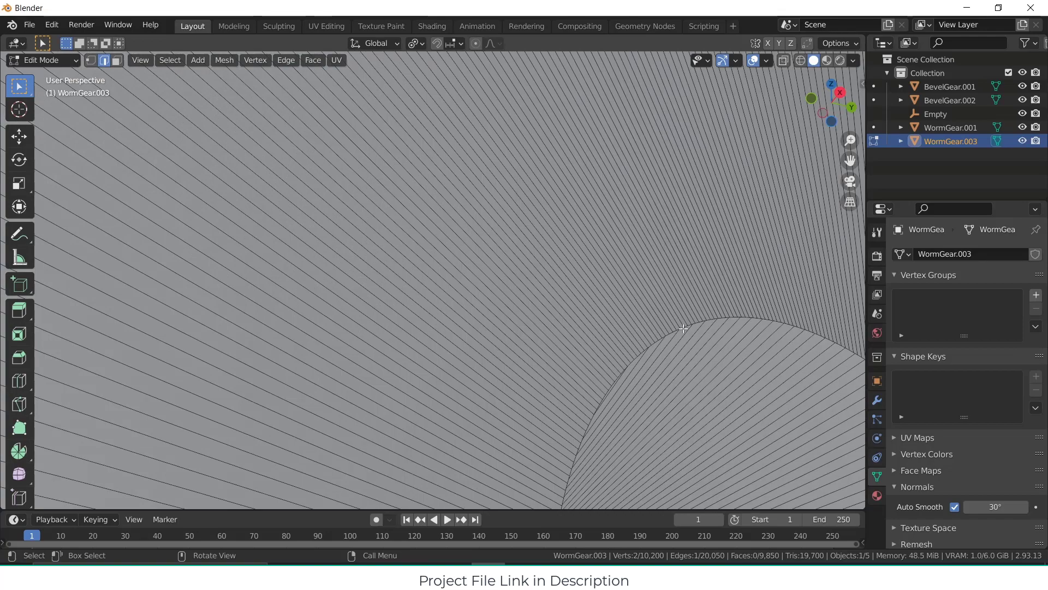
alt+click(689, 325)
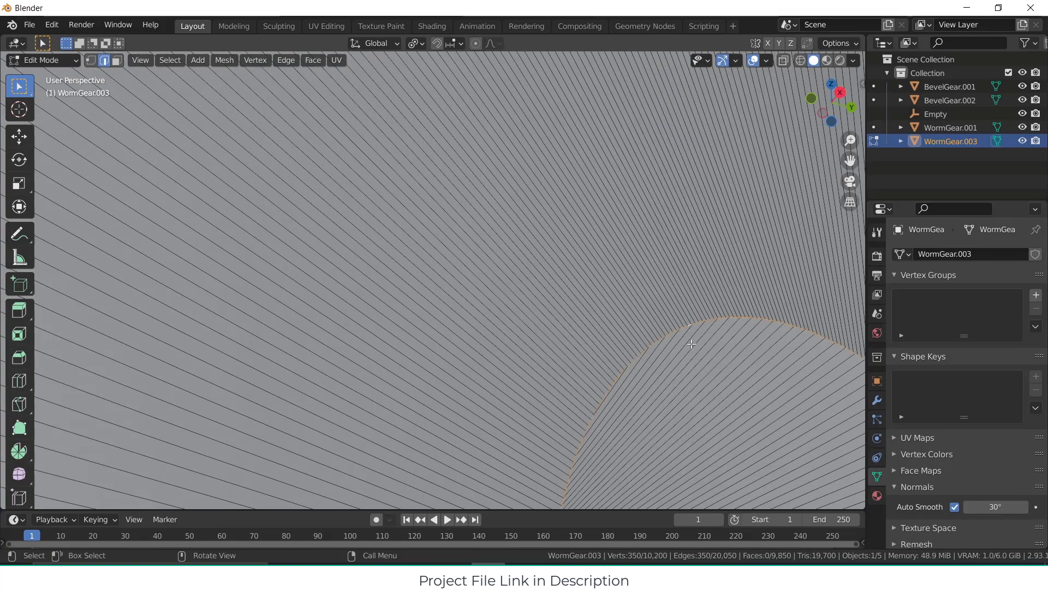
Step: Add the edge loop around the bore on the worm wheel's opposite face to the selection
scroll(692, 344, down, 3)
middle_drag(691, 343, 633, 369)
scroll(392, 457, up, 2)
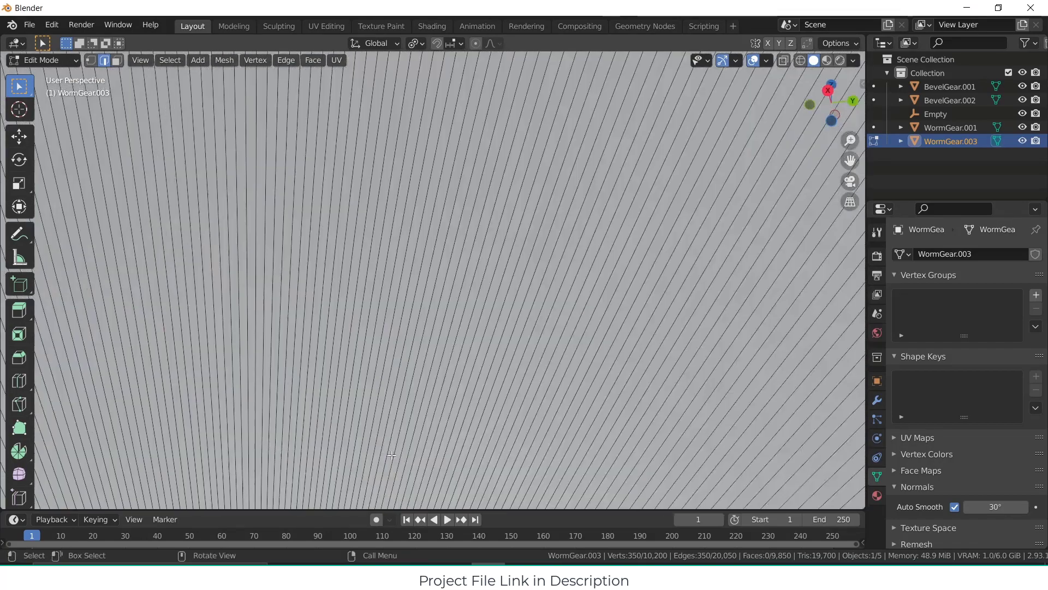
shift+middle_drag(391, 456, 468, 361)
scroll(468, 361, up, 1)
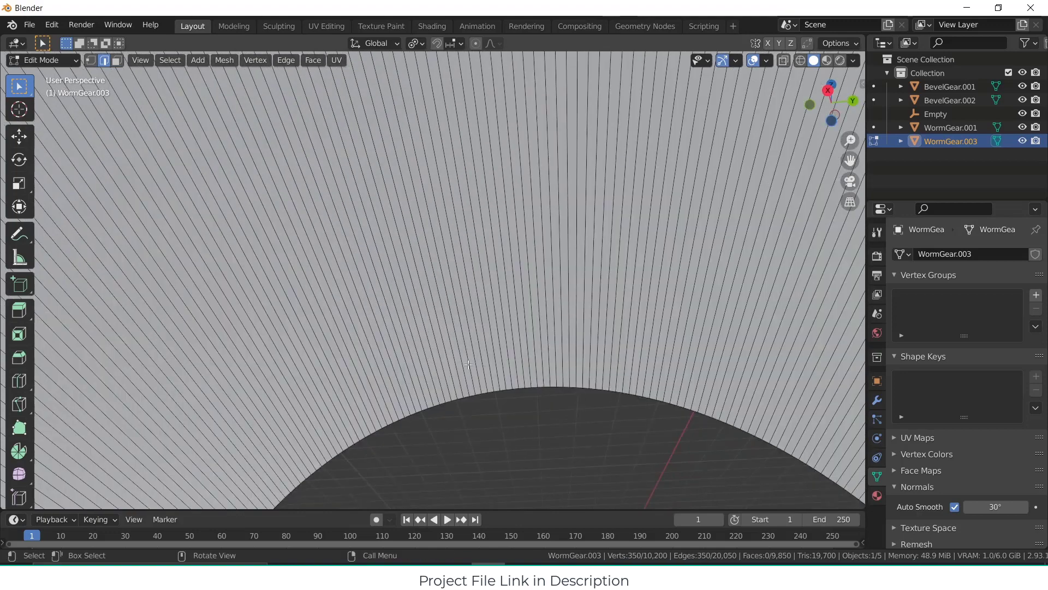
alt+shift+click(495, 391)
scroll(510, 398, down, 4)
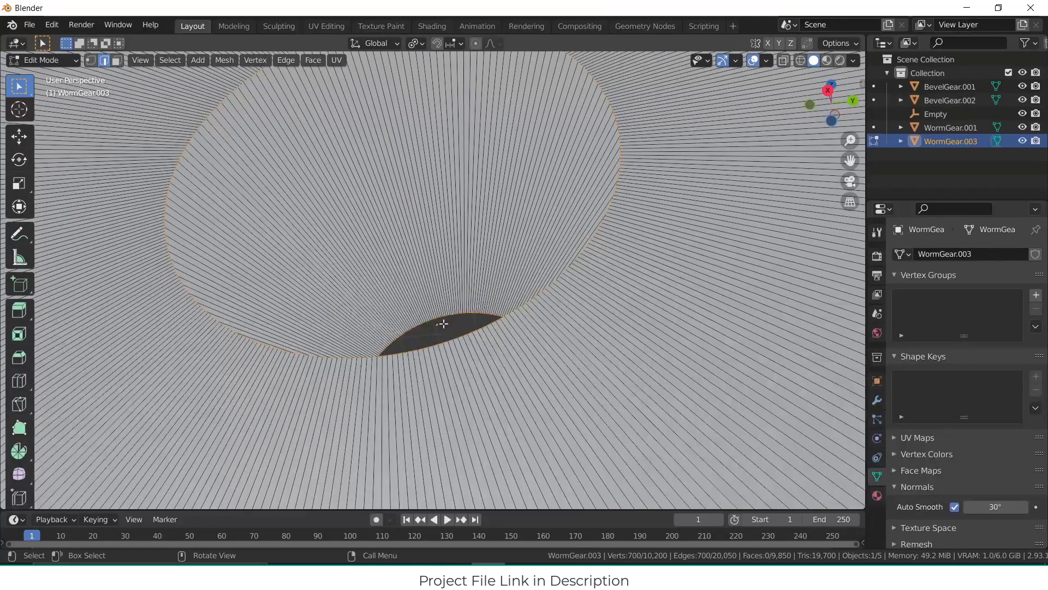
Step: Bridge the worm wheel's two bore edge loops with LoopTools, then return to Object Mode and deselect the wheel
right_click(442, 323)
mouse_move(417, 111)
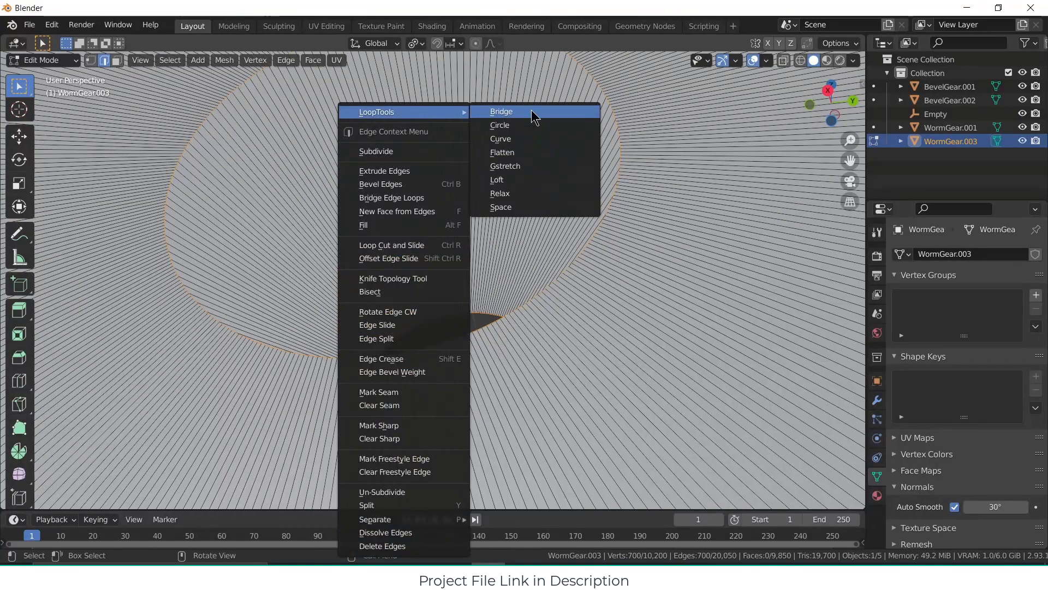
click(501, 111)
scroll(491, 181, down, 3)
middle_drag(492, 180, 502, 241)
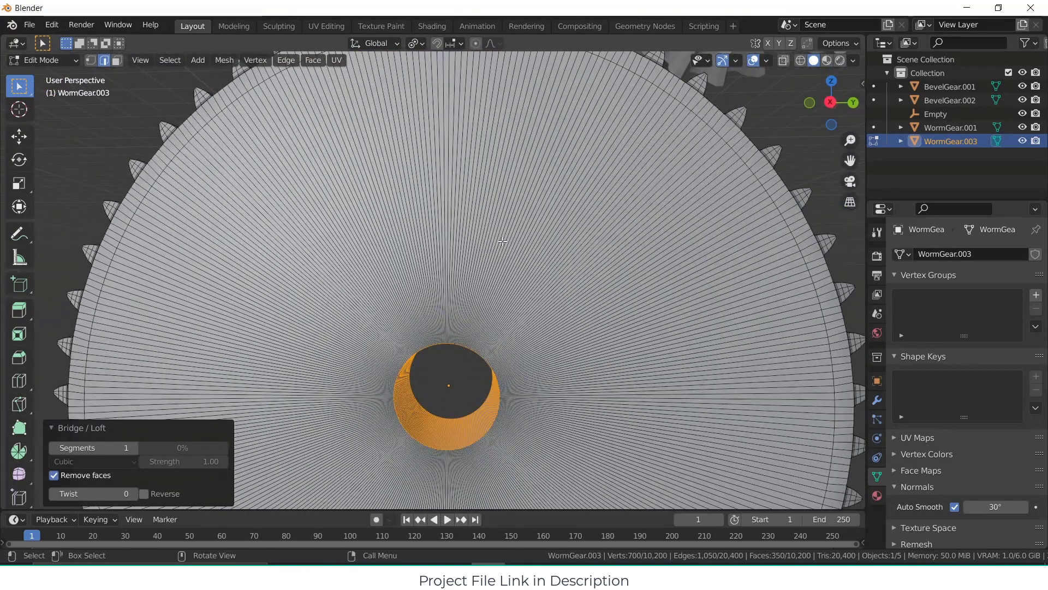
key(Tab)
scroll(501, 243, down, 6)
middle_drag(502, 244, 498, 274)
click(722, 288)
middle_drag(501, 227, 437, 231)
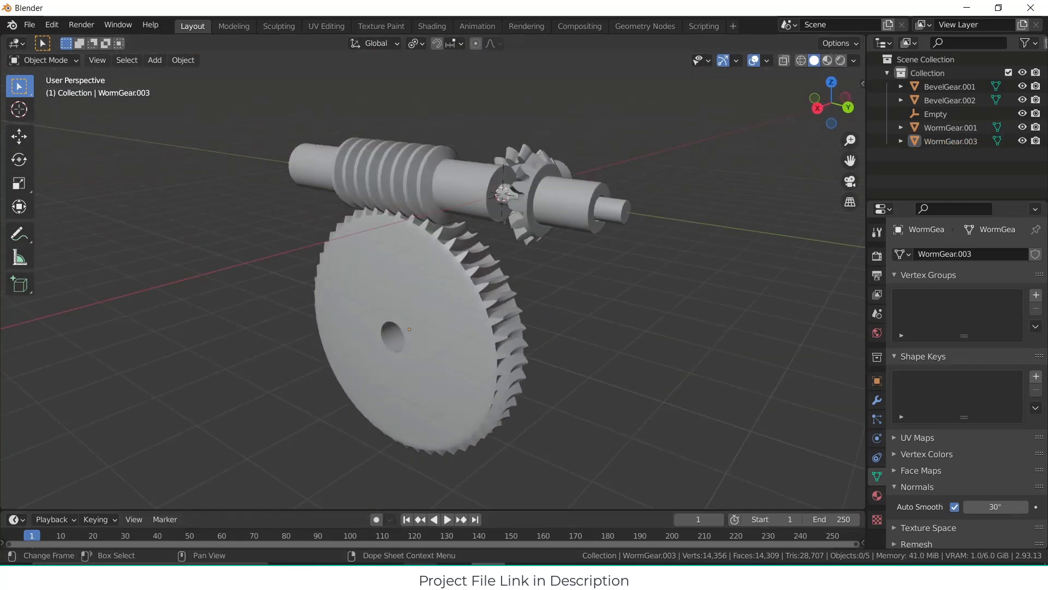
Step: Switch to the browser to check the robotic arm joint reference on YouTube, and return to Blender
mouse_move(494, 563)
click(479, 521)
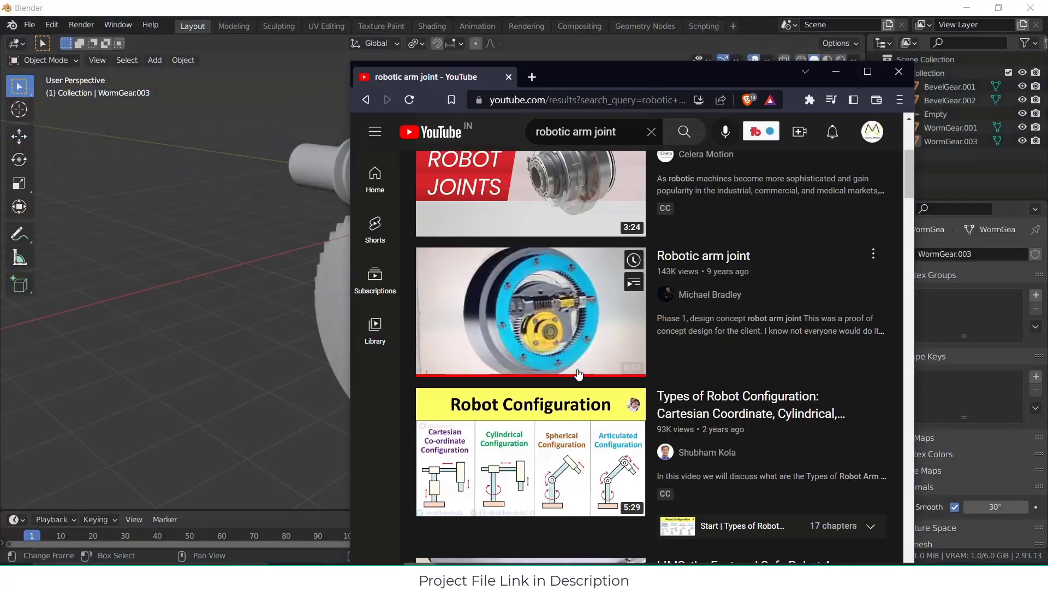
click(836, 72)
Step: Add a GearGenMaster external spur gear and set its tooth count Z to 50
middle_drag(696, 197, 308, 352)
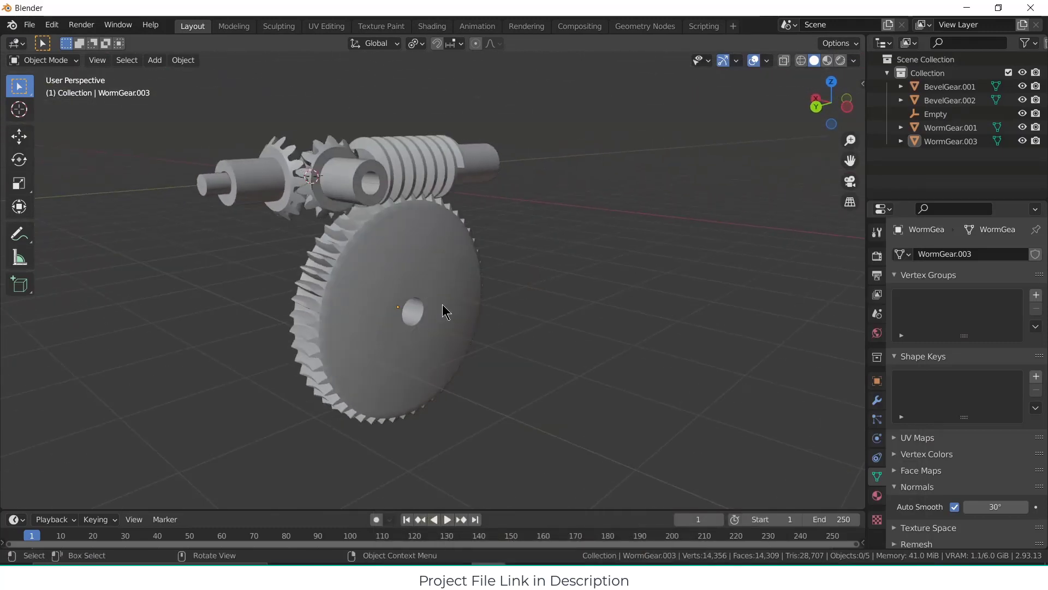
middle_drag(440, 306, 391, 313)
click(154, 60)
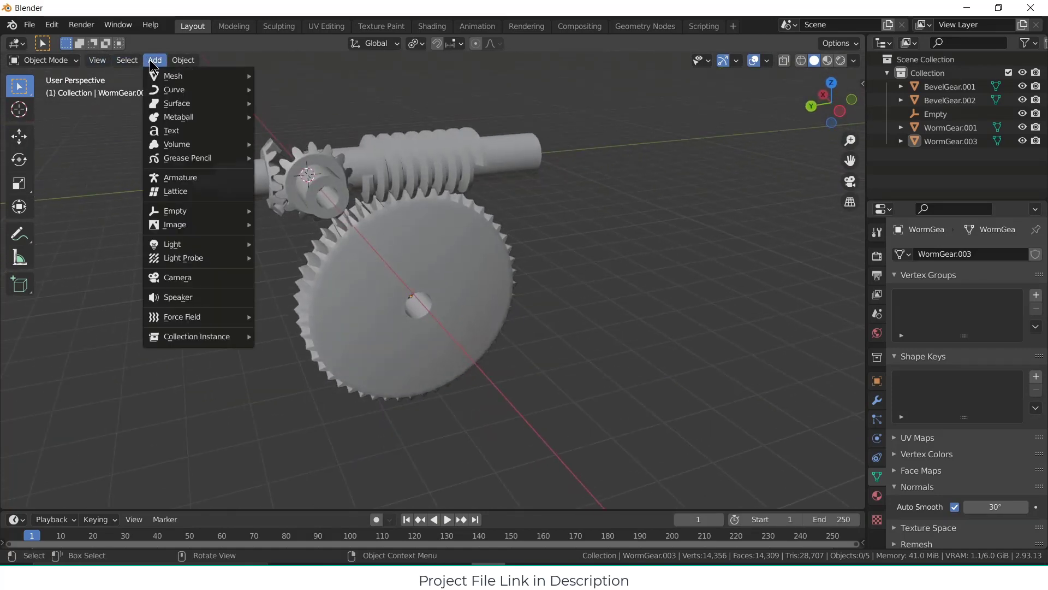
mouse_move(169, 75)
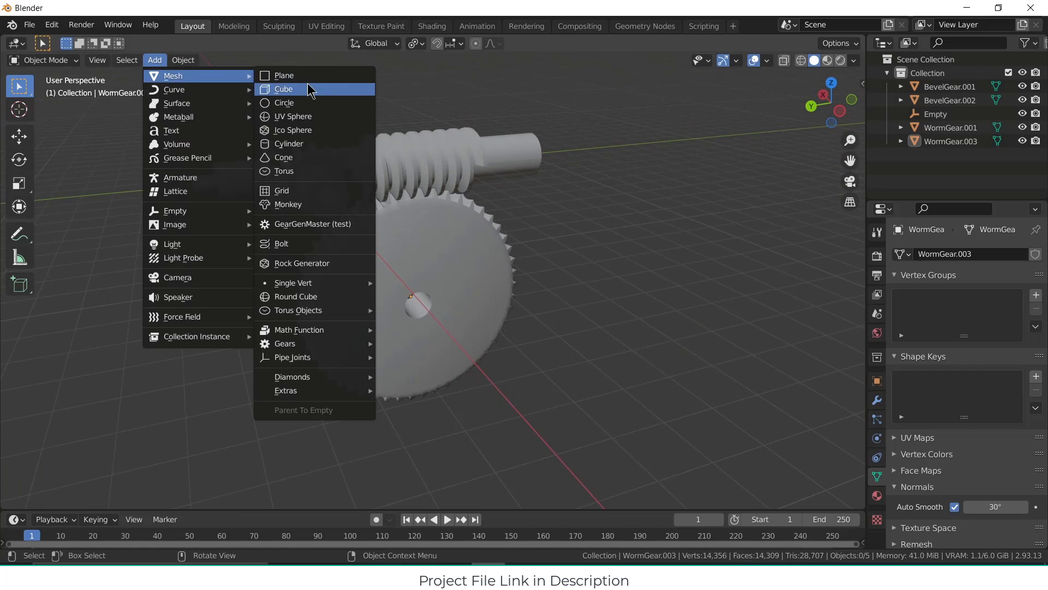
click(289, 229)
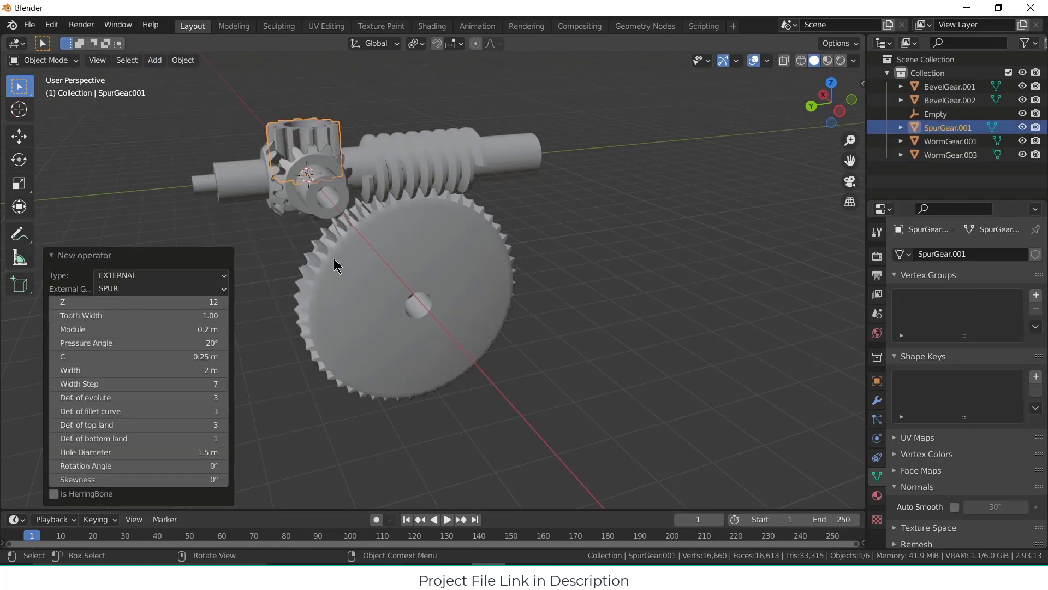
middle_drag(334, 263, 579, 283)
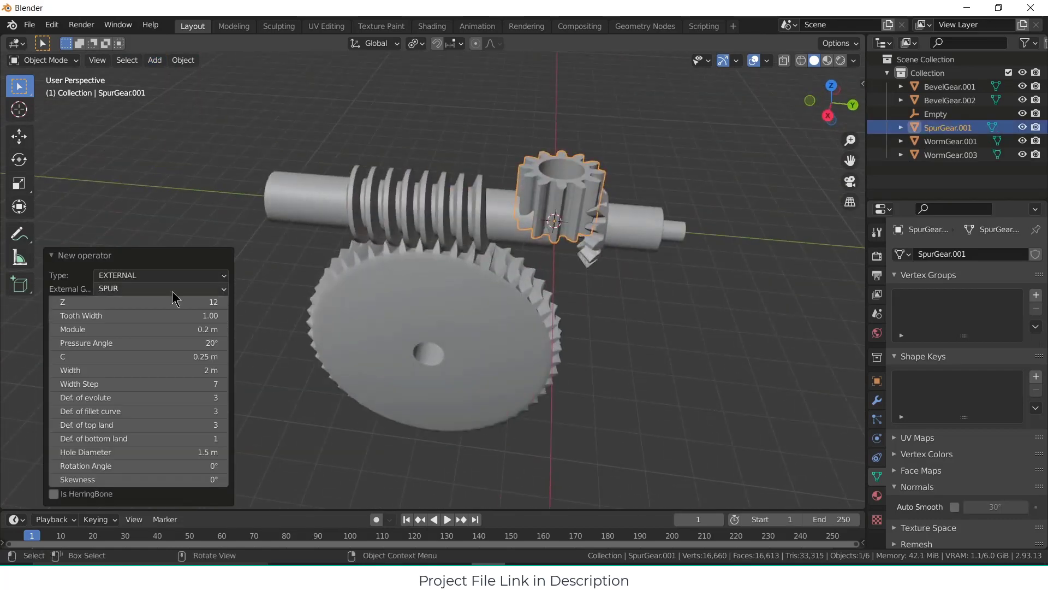
drag(175, 299, 233, 300)
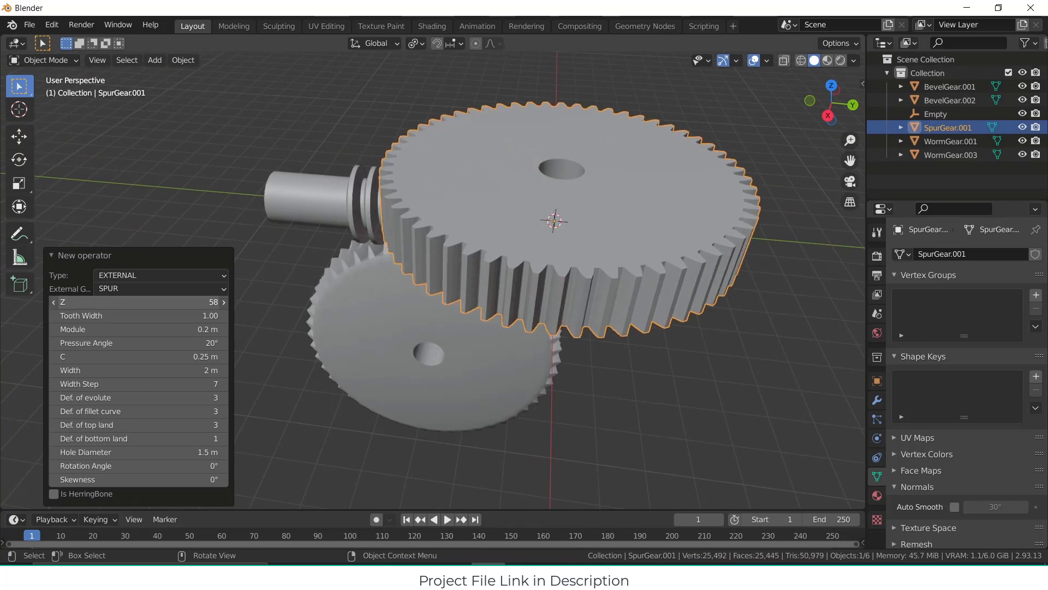
click(187, 300)
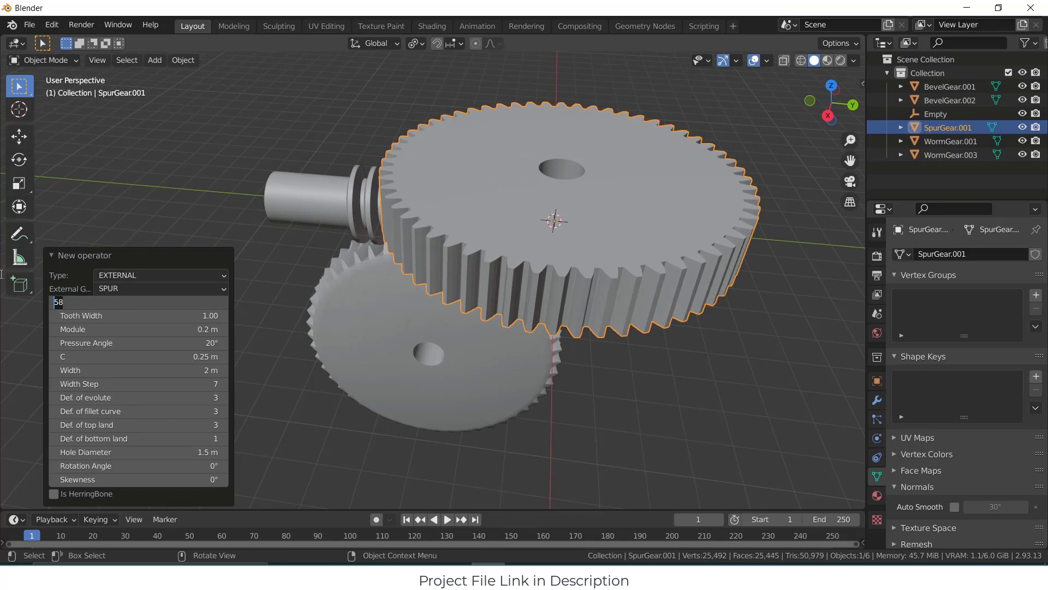
key(Return)
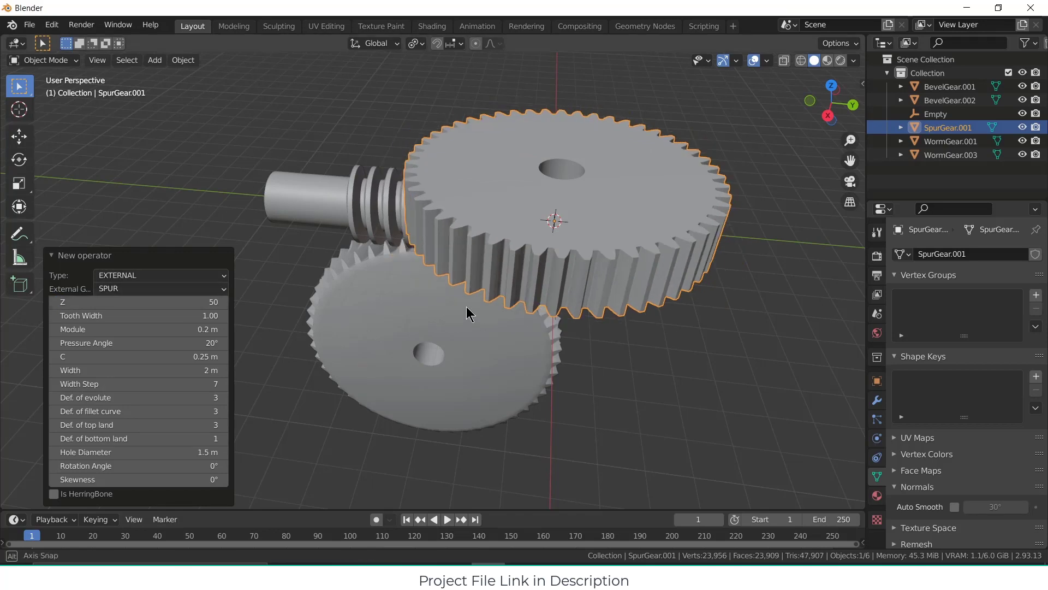
Step: Rotate the spur gear 90° about the global Y axis
middle_drag(466, 306, 582, 219)
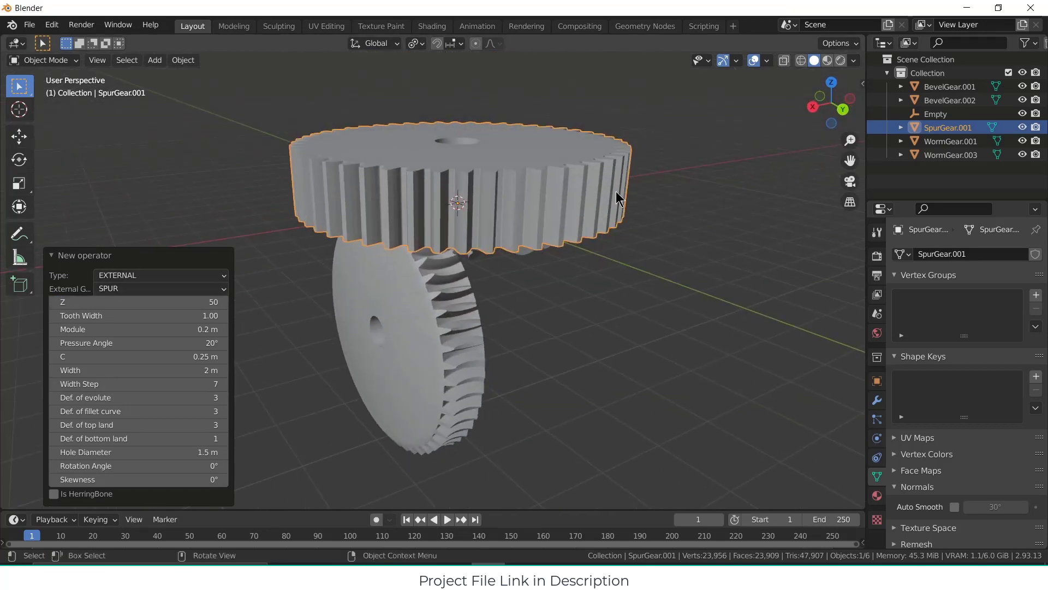
key(r)
key(x)
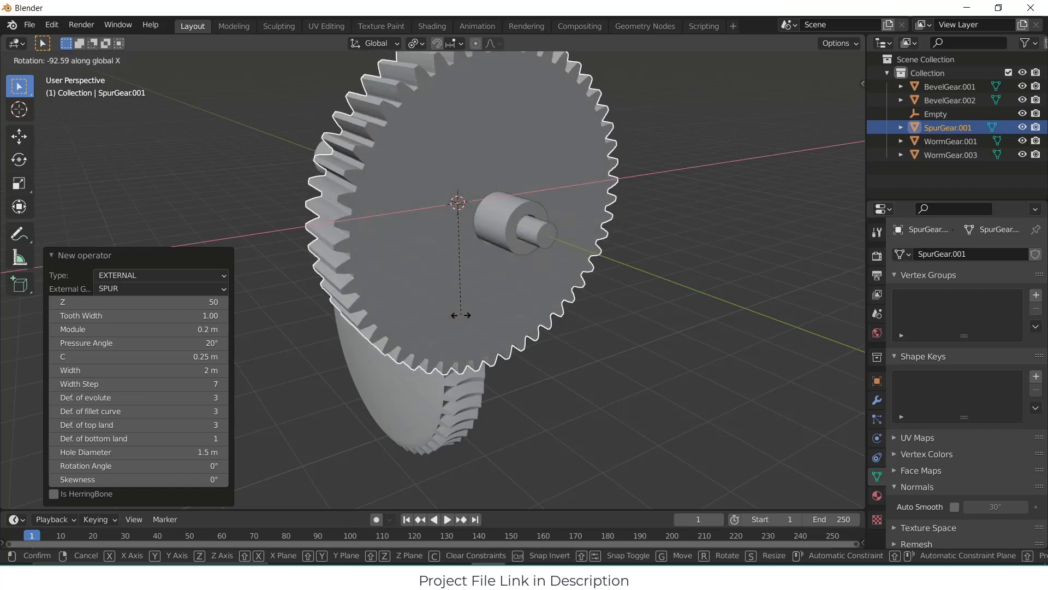
text(y90)
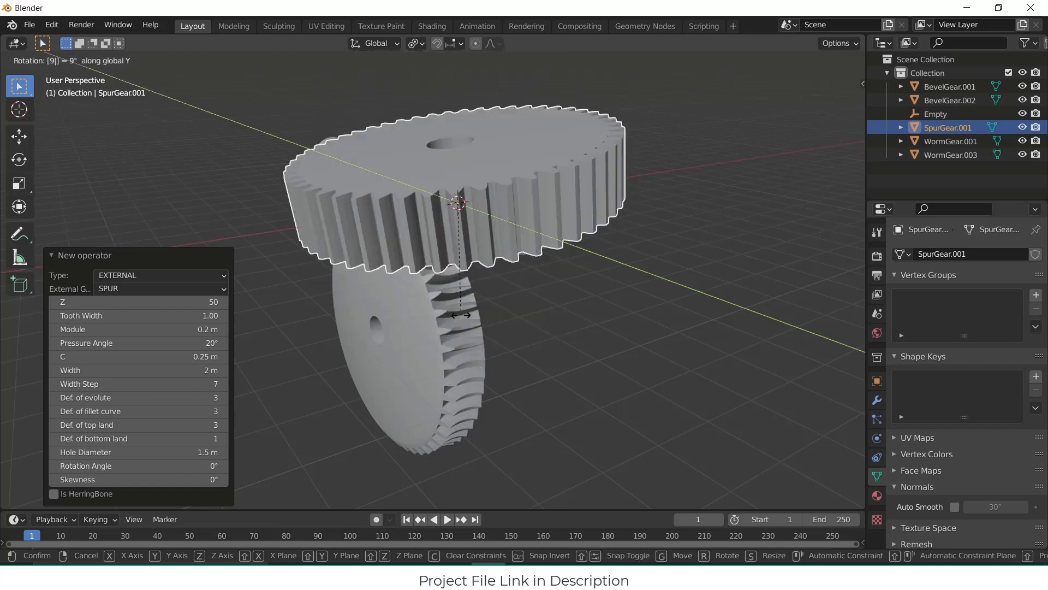
key(Return)
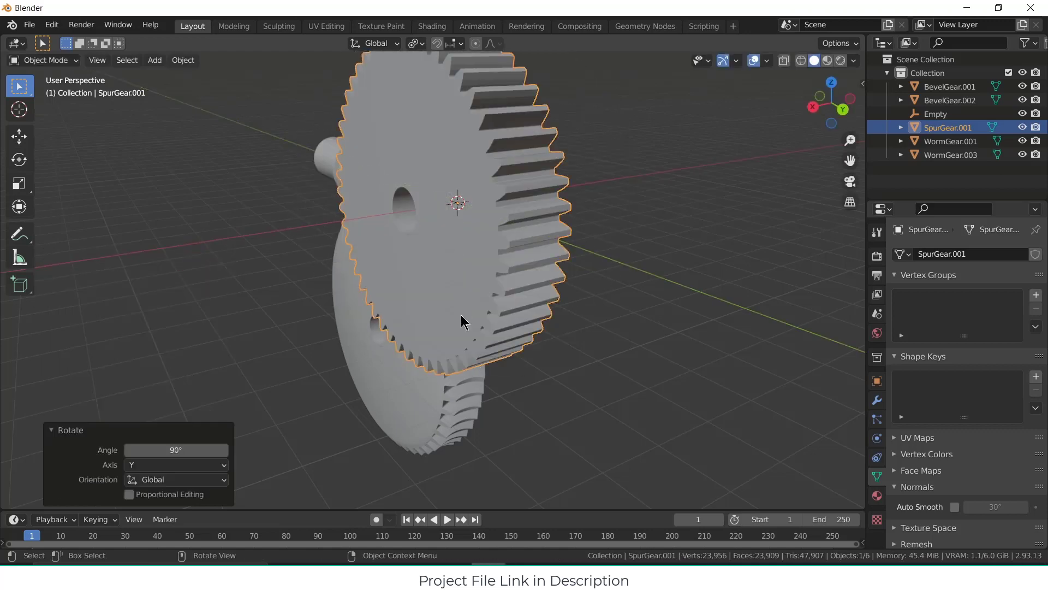
Step: Snap the 3D cursor to the worm wheel's origin and snap the spur gear to the cursor
click(424, 387)
middle_drag(354, 178, 542, 367)
key(shift+s)
click(533, 440)
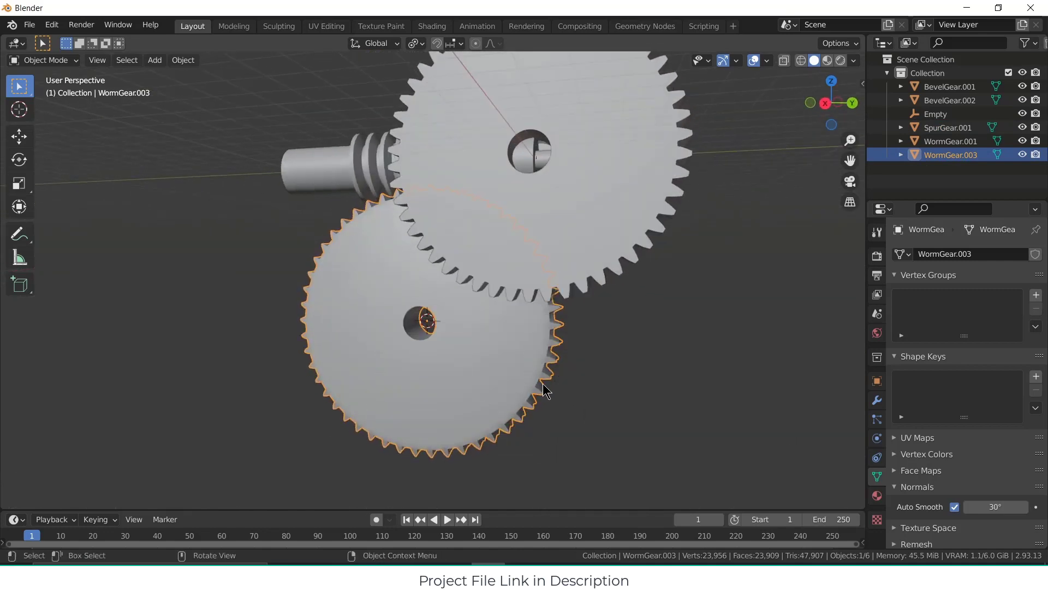
click(574, 240)
key(shift+s)
click(637, 186)
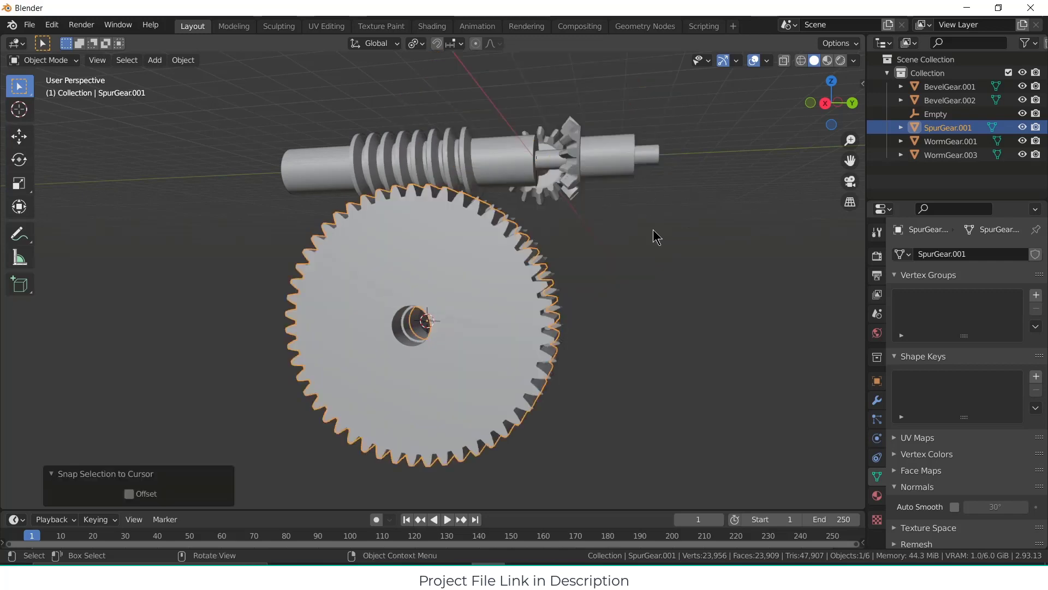
Step: Move the spur gear about -6.24 m along the global X axis, clear of the worm wheel
key(g)
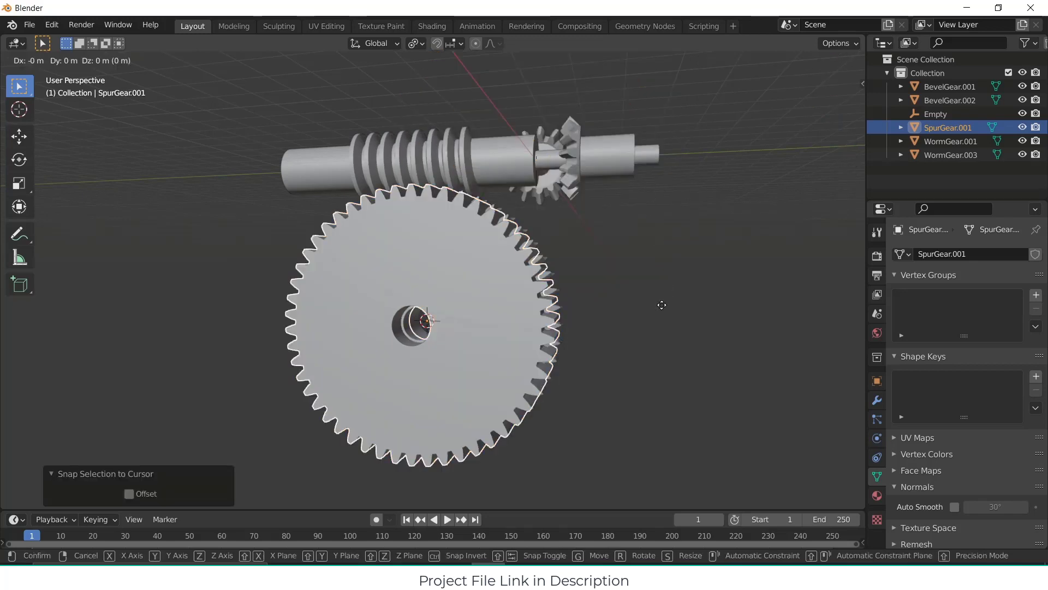
key(x)
click(699, 303)
middle_drag(700, 305, 600, 392)
scroll(565, 363, up, 3)
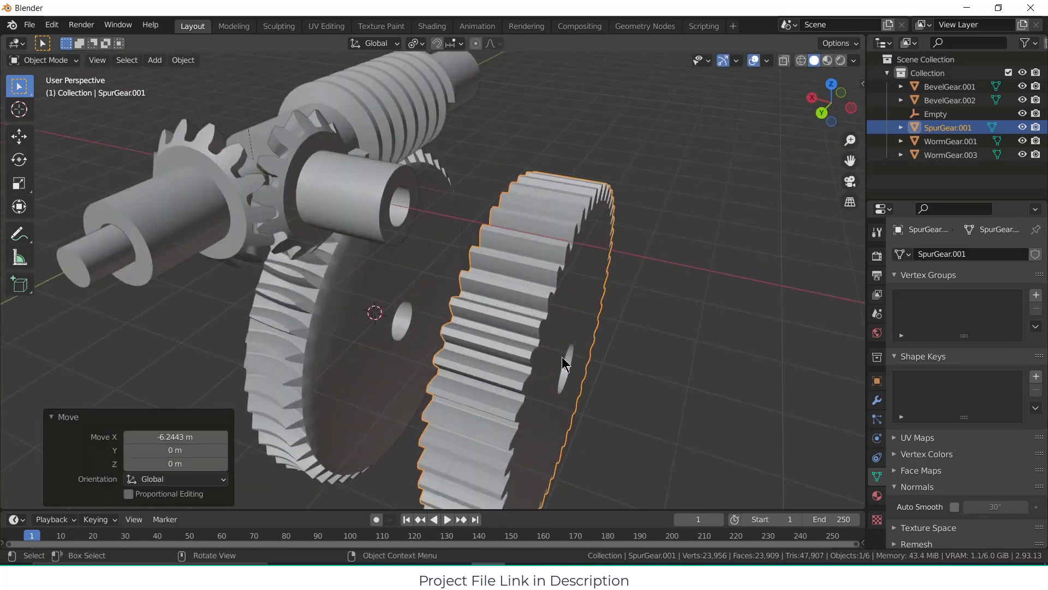
Step: Move the spur gear back about 3.19 m along the global X axis, up against the worm wheel
key(g)
key(x)
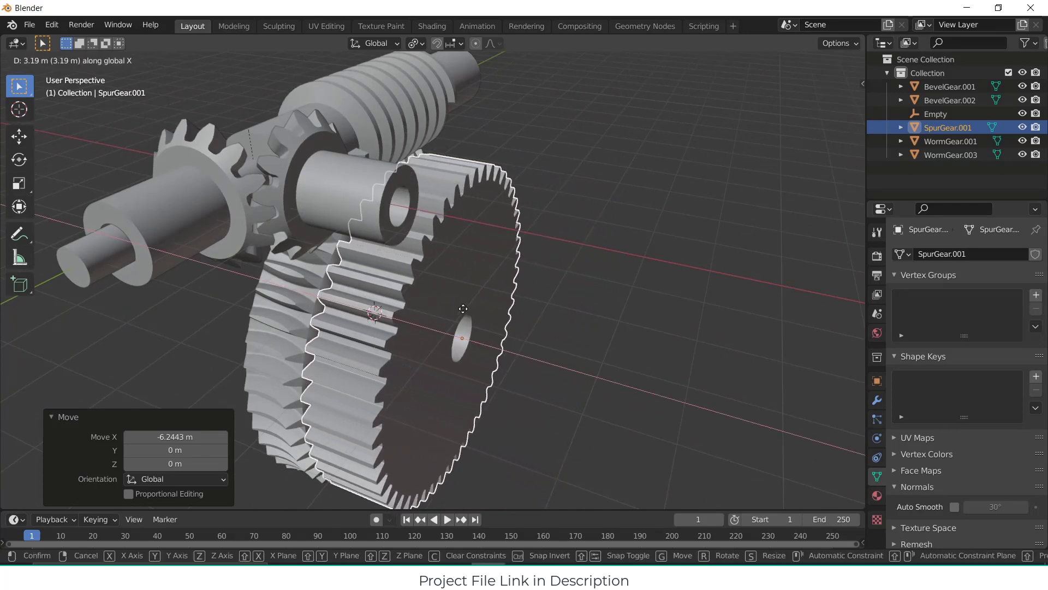
click(463, 309)
middle_drag(516, 325, 641, 237)
middle_drag(543, 373, 461, 417)
Step: Reopen the spur gear's parameters with Edit Gear and raise its tooth count Z to 55
right_click(527, 288)
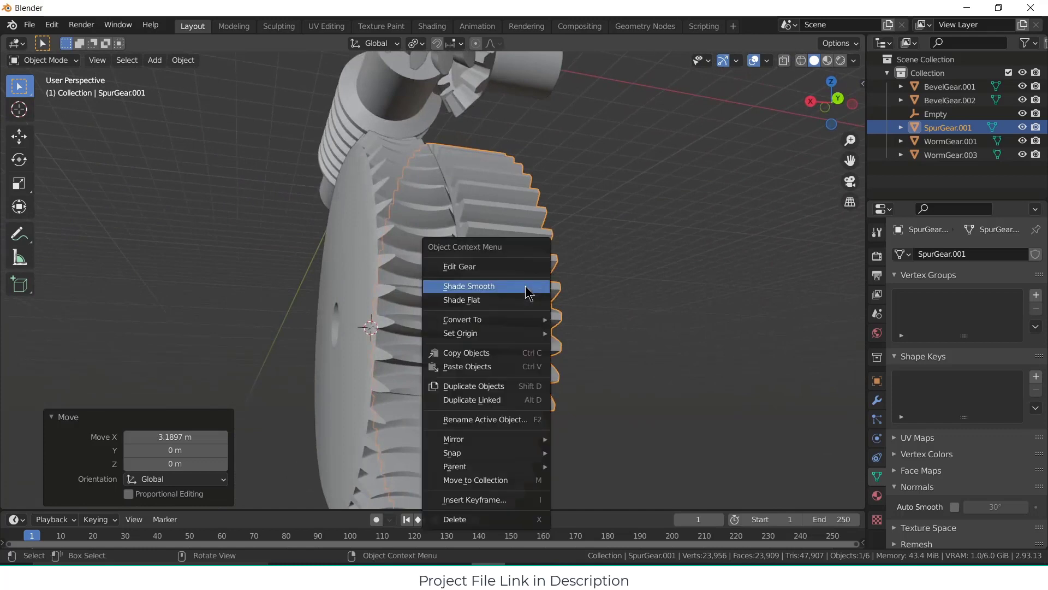
click(502, 267)
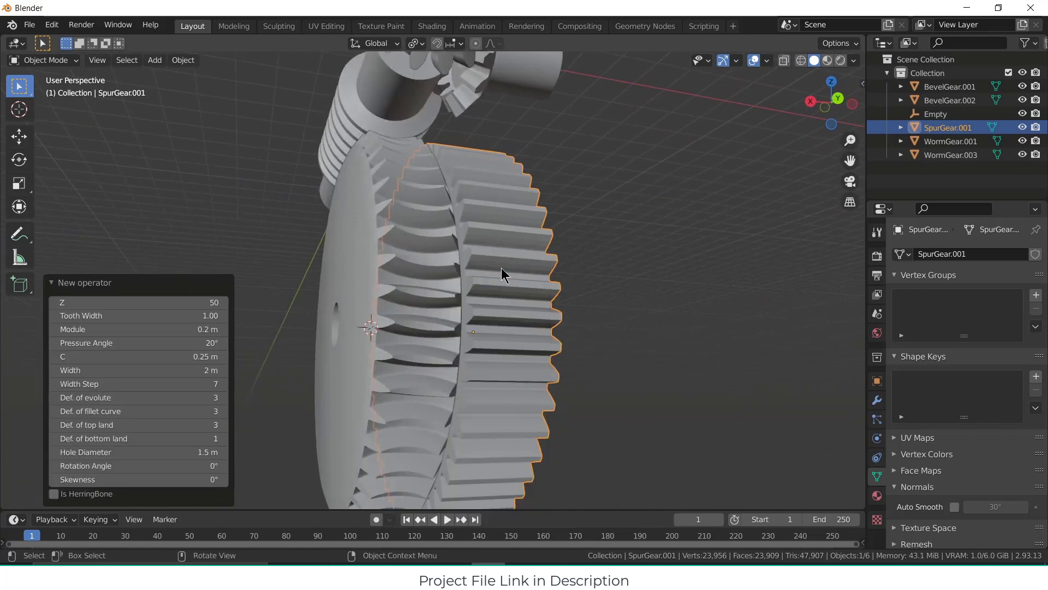
click(224, 301)
click(224, 302)
click(225, 301)
click(224, 302)
click(225, 302)
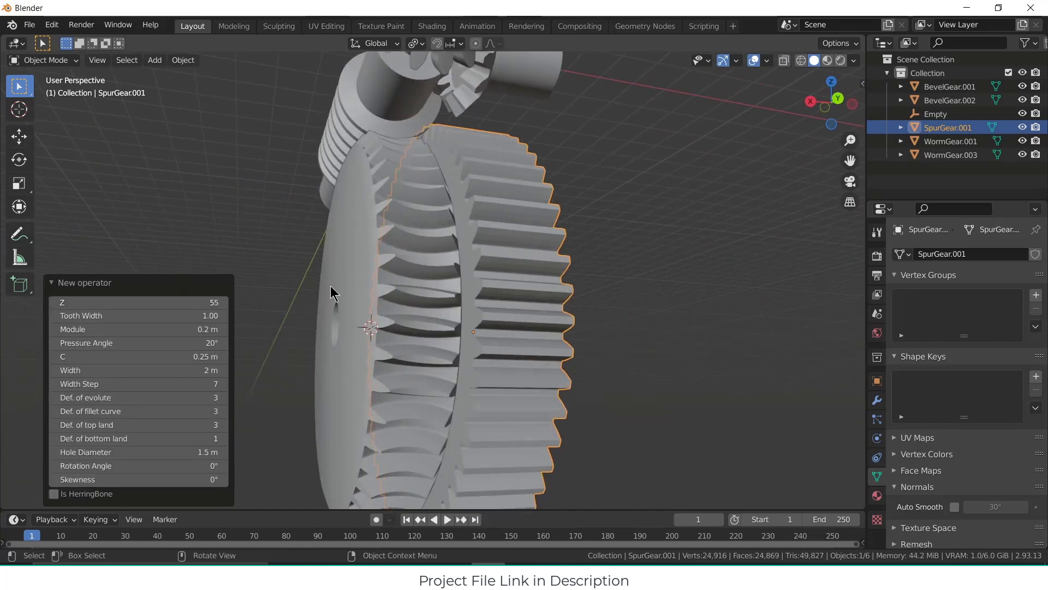
middle_drag(332, 293, 502, 295)
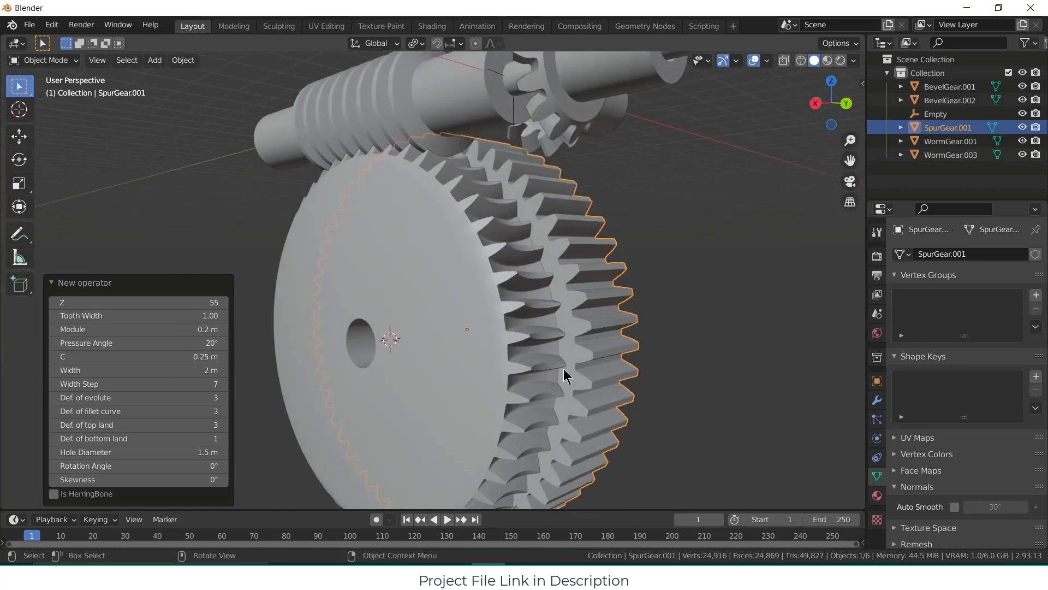
Step: Raise the spur gear's tooth count Z to 60
scroll(565, 375, down, 3)
middle_drag(568, 362, 541, 352)
middle_drag(283, 345, 183, 356)
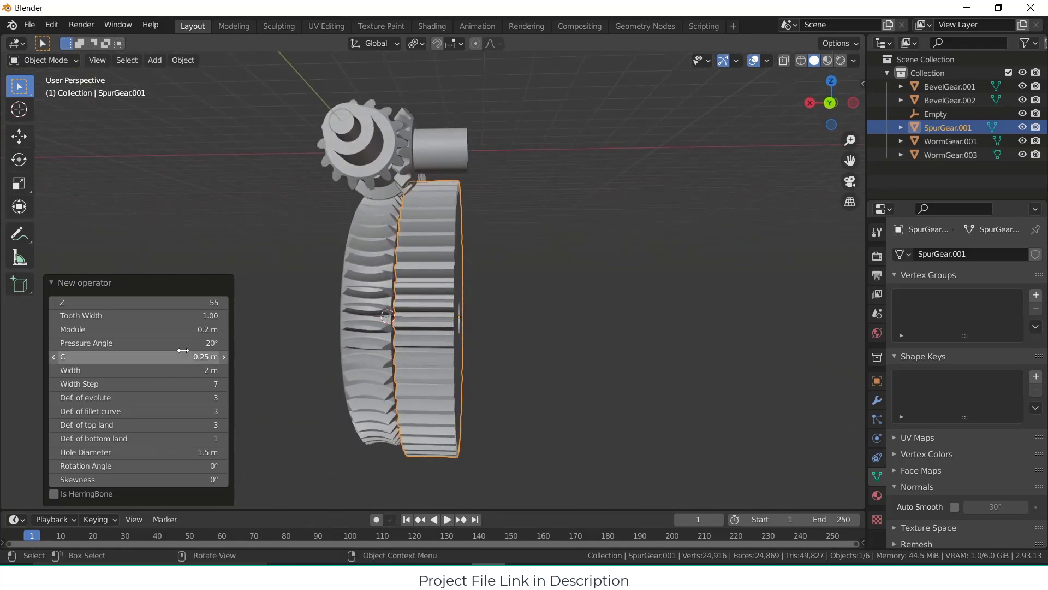
click(224, 302)
click(224, 302)
click(224, 302)
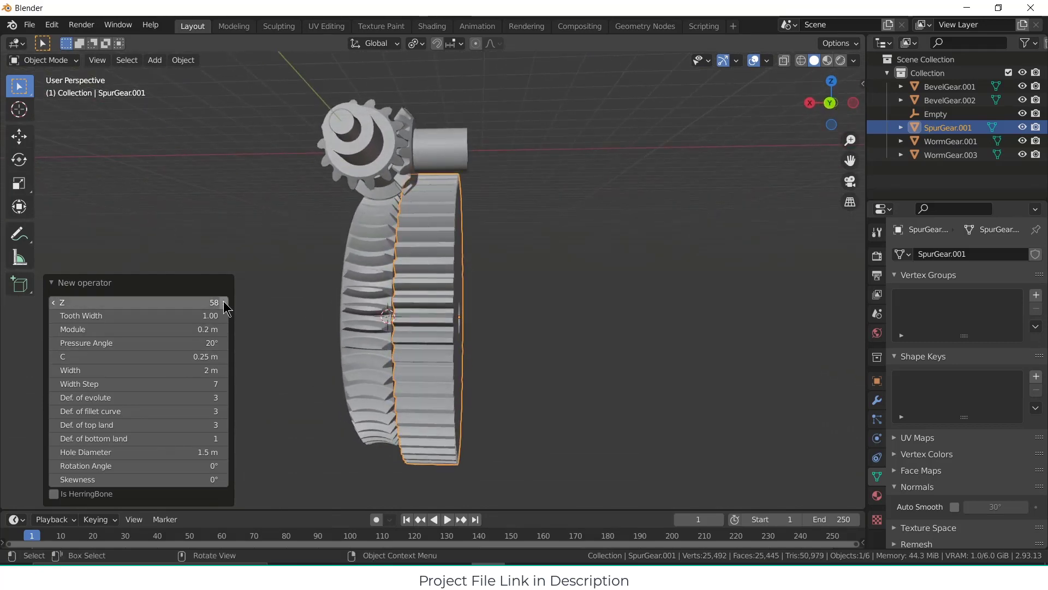
click(224, 302)
click(224, 301)
middle_drag(321, 299, 274, 305)
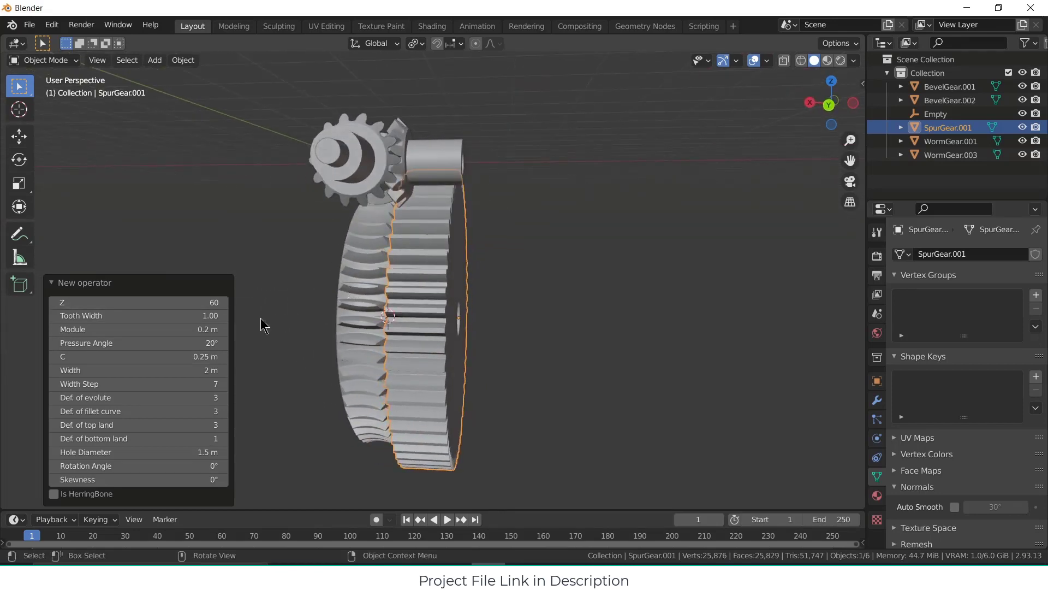
Step: Move the 60-tooth spur gear about -0.59 m along the global X axis to leave a gap beside the worm wheel
click(547, 322)
middle_drag(547, 322, 432, 331)
click(433, 330)
key(KP_1)
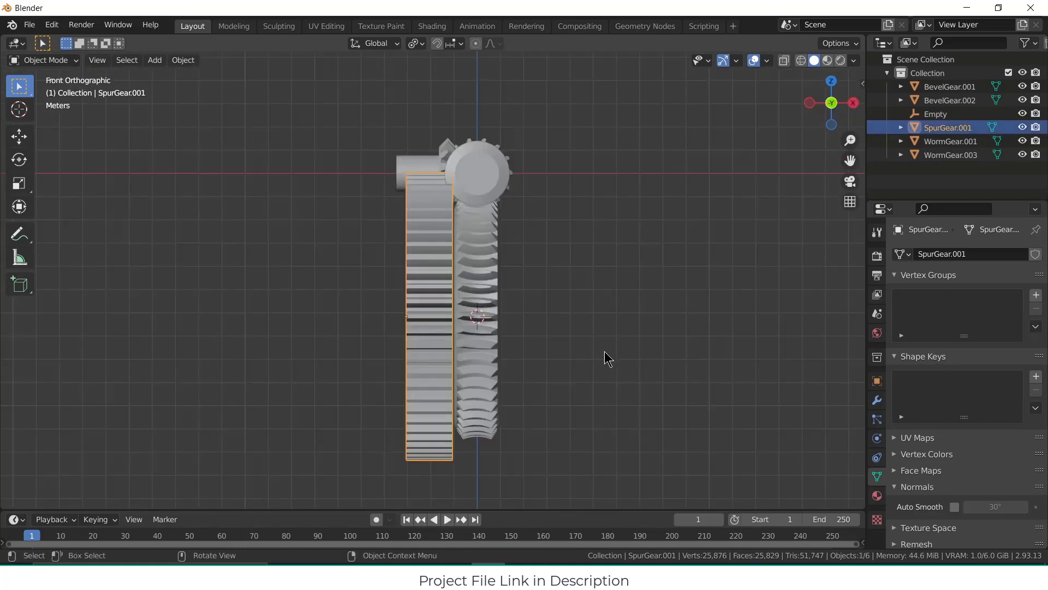
key(KP_3)
key(KP_1)
key(g)
key(x)
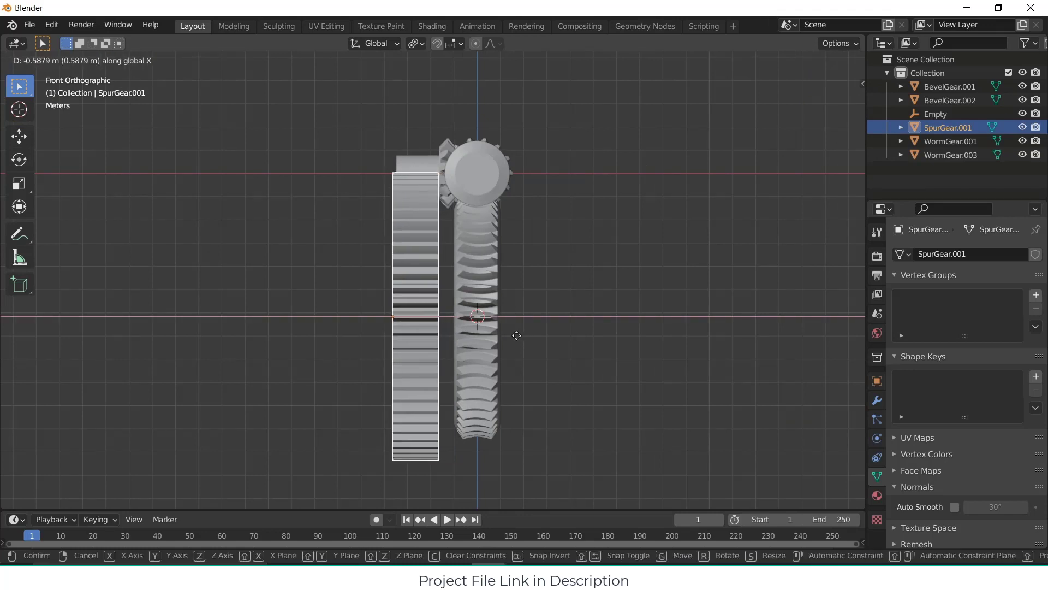
click(517, 335)
middle_drag(516, 335, 322, 355)
click(632, 307)
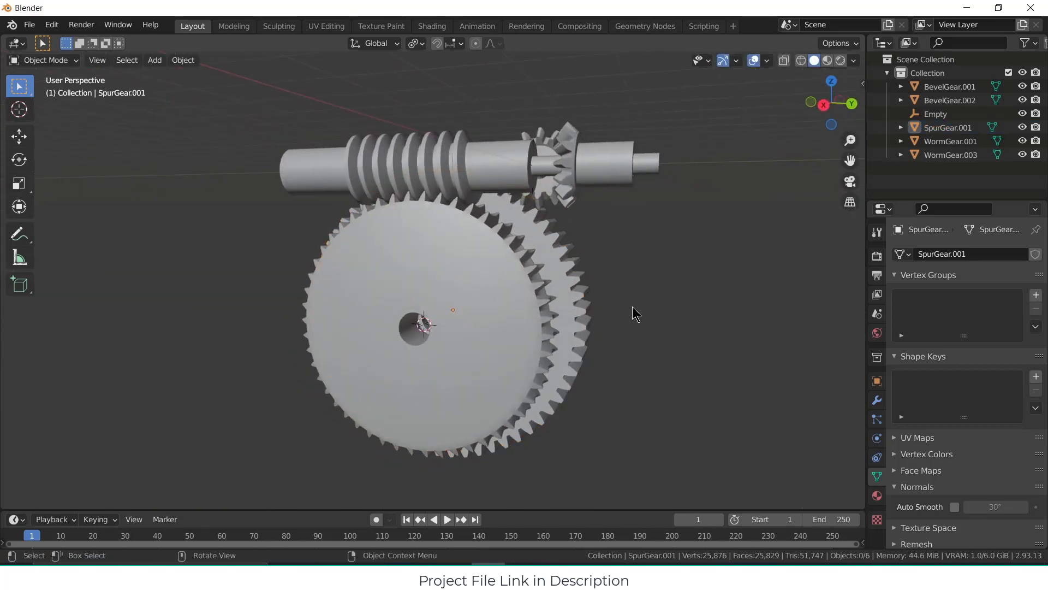
Step: Examine the gear assembly, compare it with the robotic arm joint reference in the browser, and return to Blender
mouse_move(632, 306)
middle_down()
mouse_move(602, 293)
mouse_move(621, 308)
middle_up()
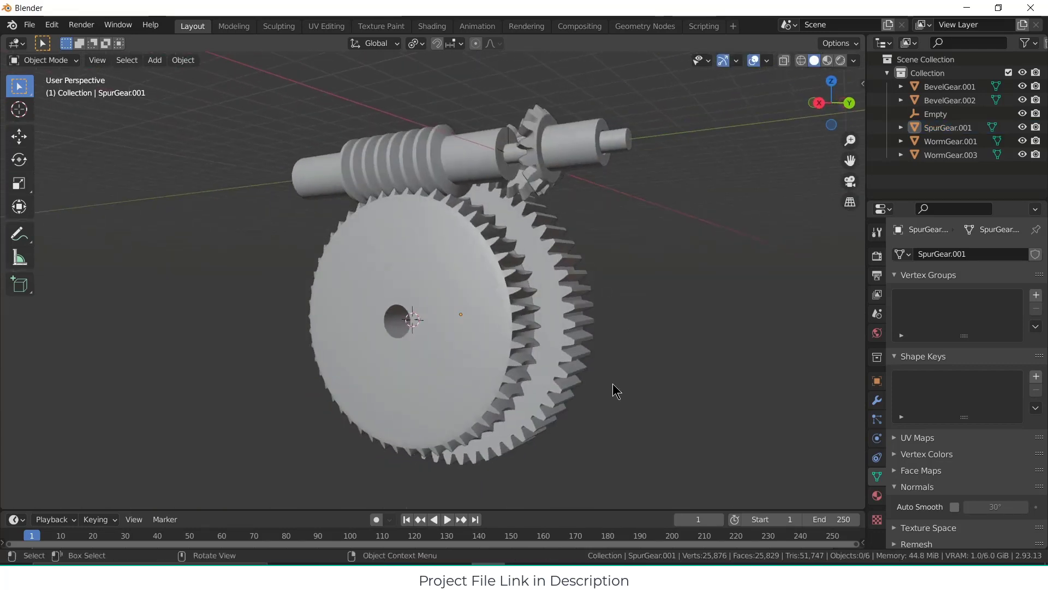
middle_drag(613, 384, 530, 443)
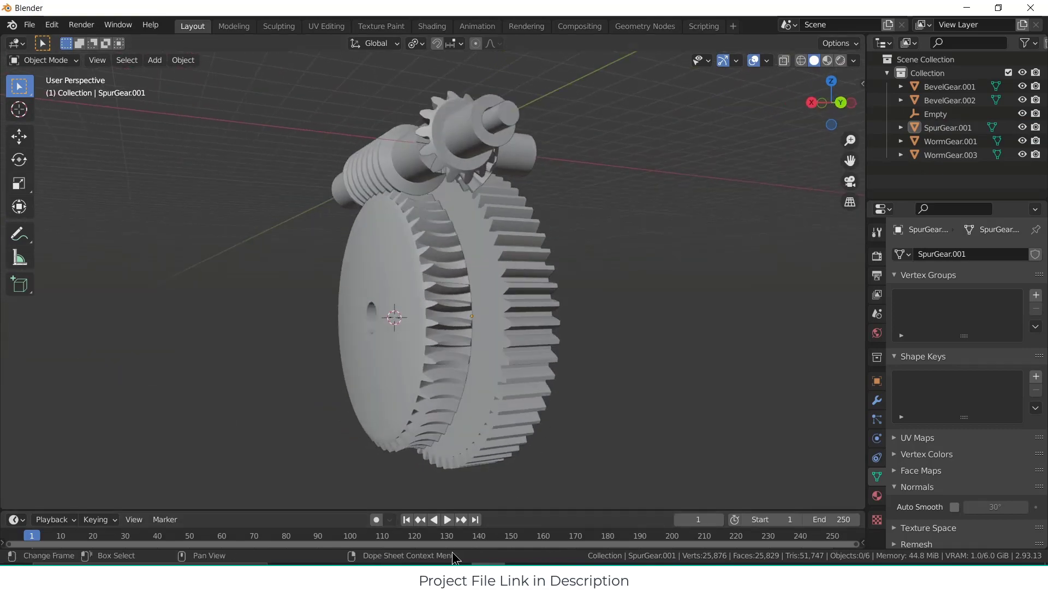
mouse_move(453, 564)
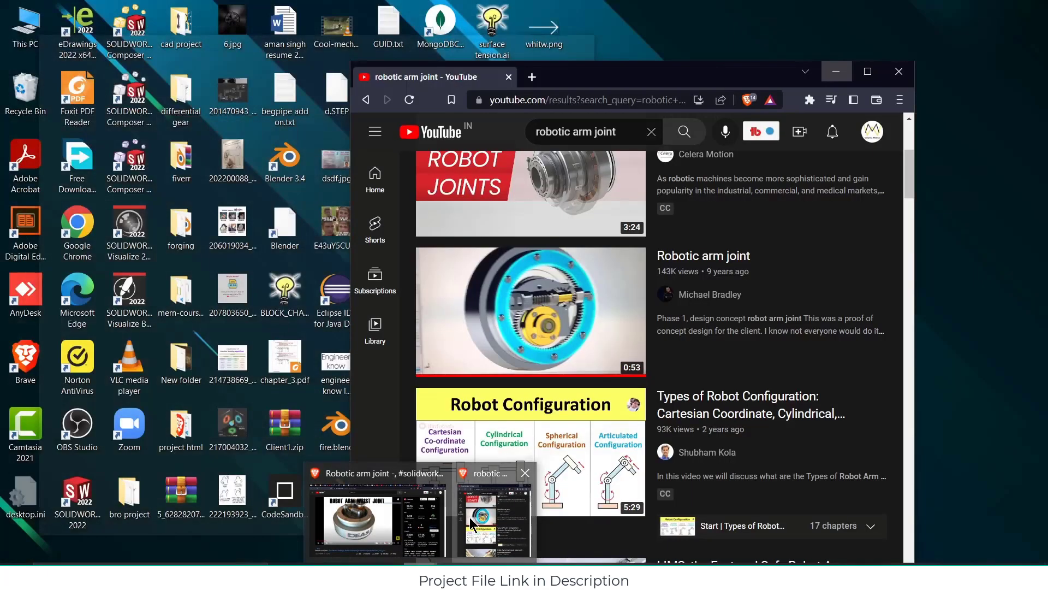
click(382, 513)
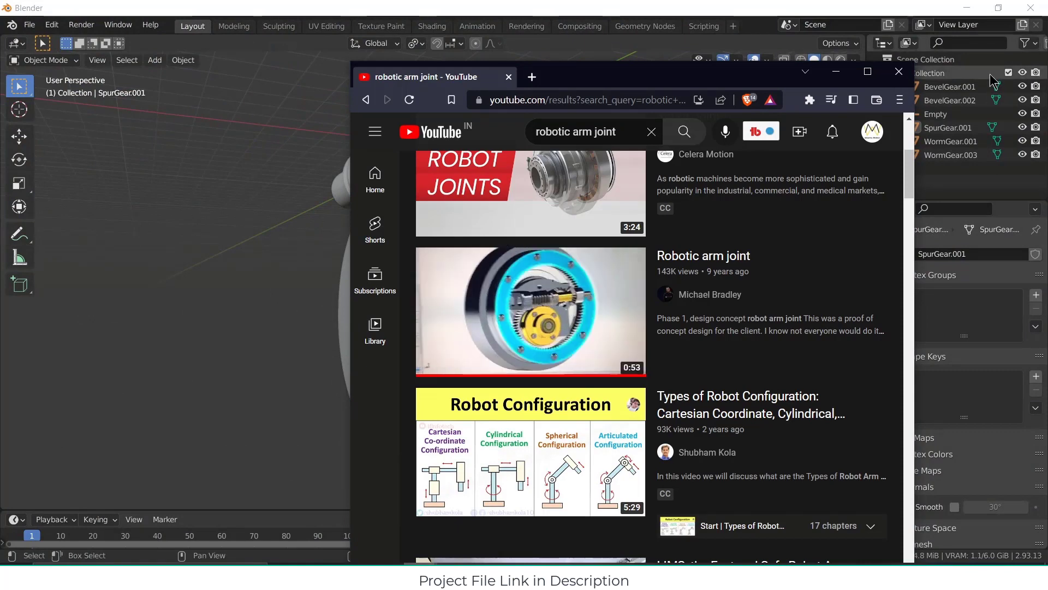
click(836, 72)
Step: Add a GearGenMaster gear at the 3D cursor and set its type to INTERNAL
key(KP_1)
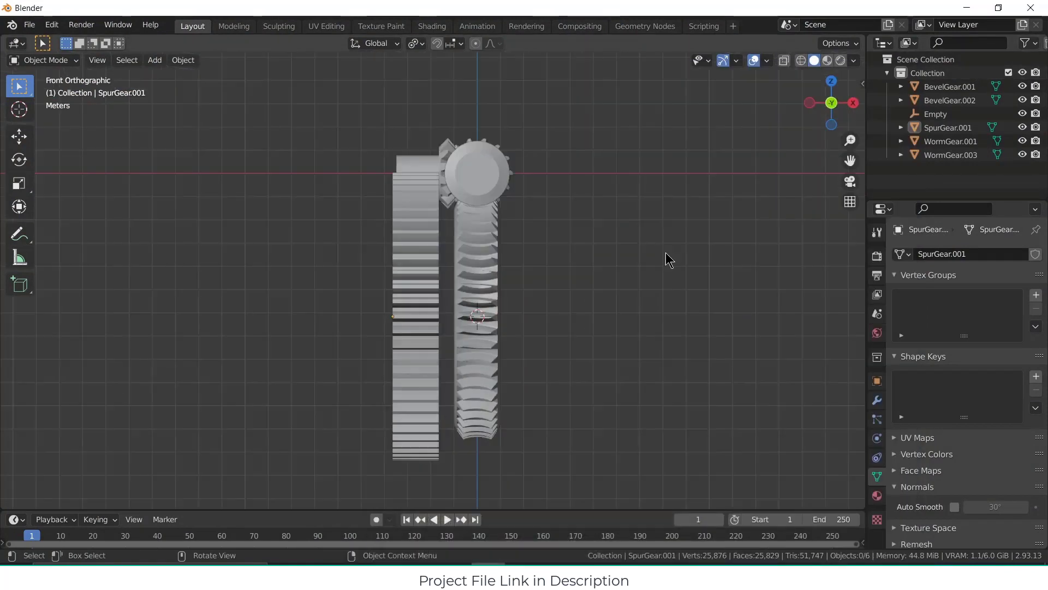
key(KP_3)
click(154, 60)
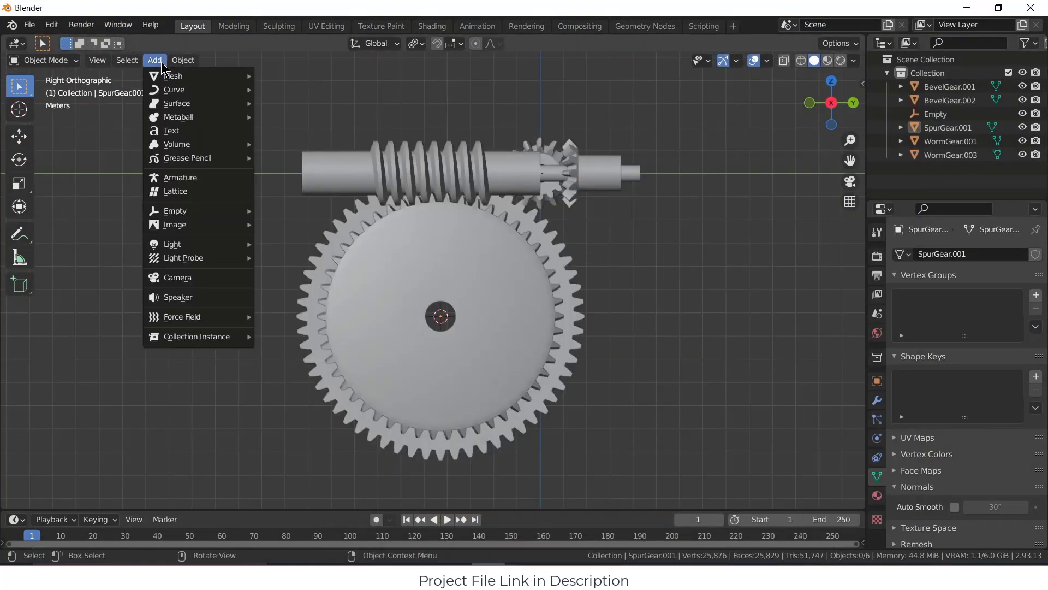
mouse_move(170, 77)
click(291, 227)
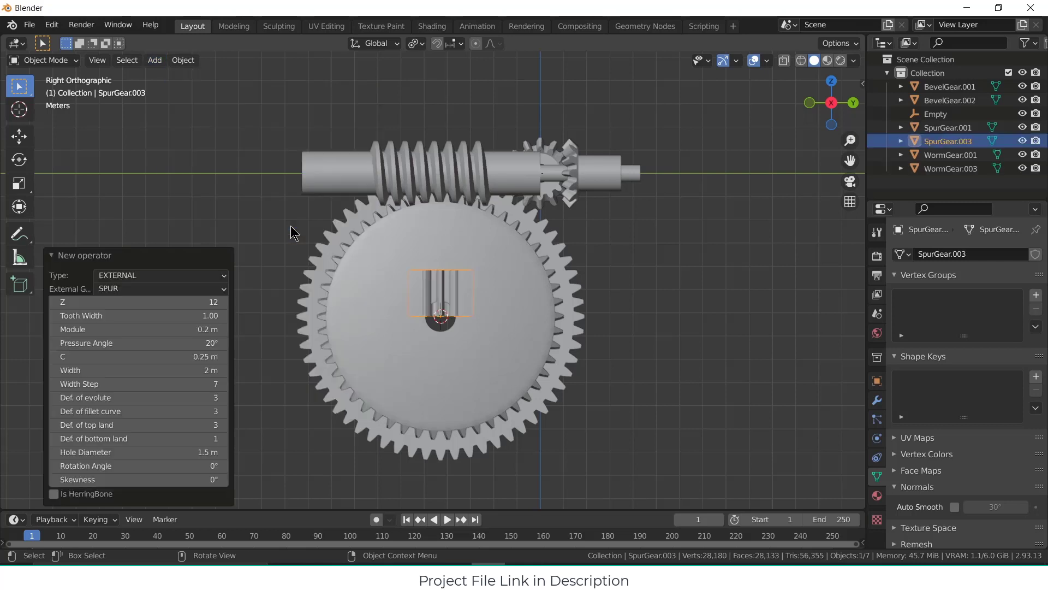
click(191, 289)
click(187, 276)
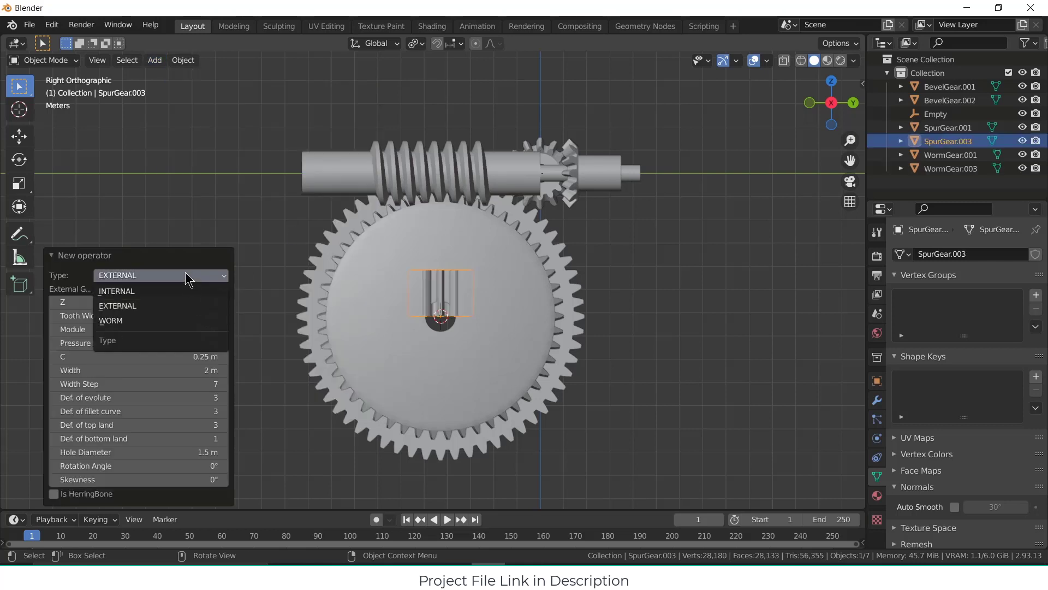
click(186, 294)
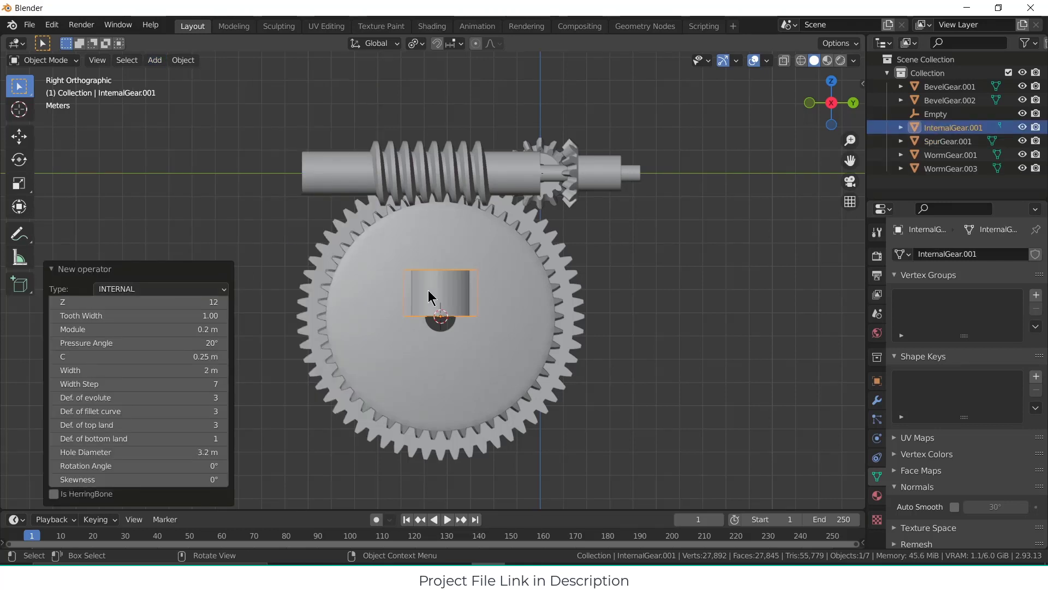
Step: Isolate the new internal gear in local view and examine its tooth ring from above
middle_drag(430, 297, 427, 338)
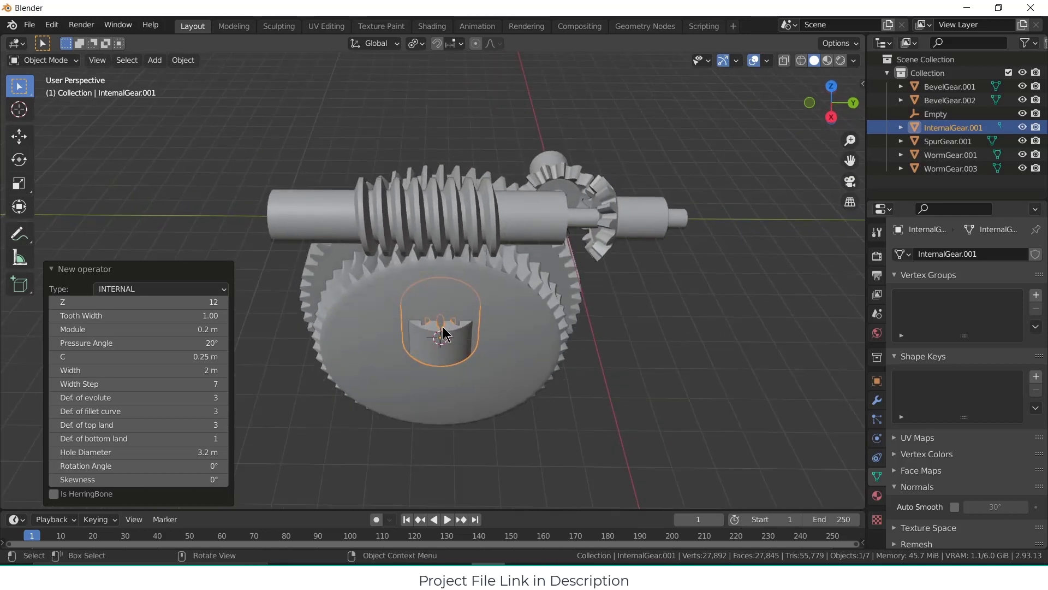
key(KP_Divide)
scroll(444, 328, down, 4)
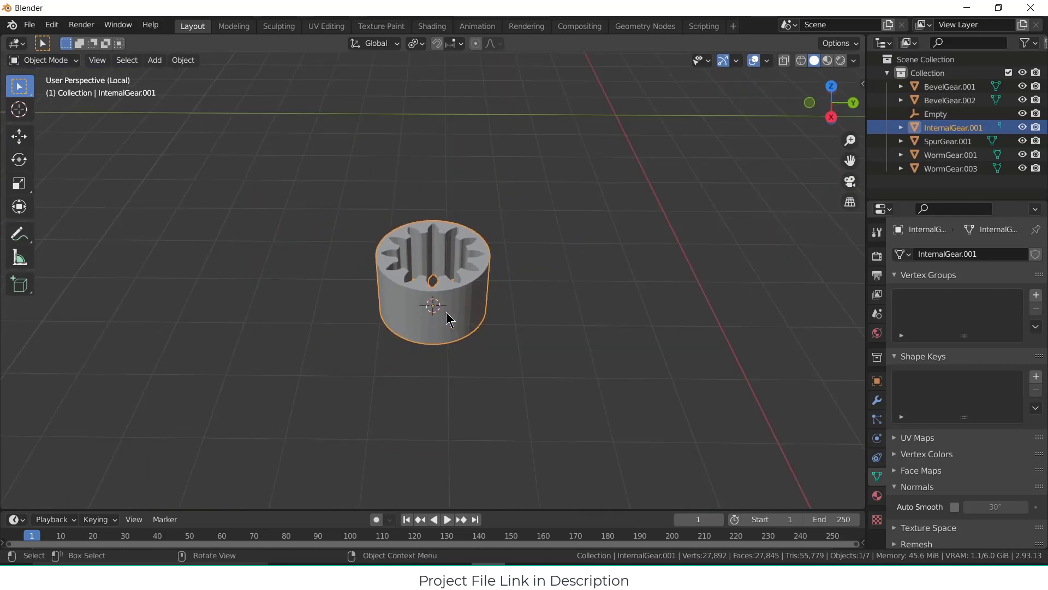
middle_drag(446, 312, 445, 323)
scroll(465, 209, up, 4)
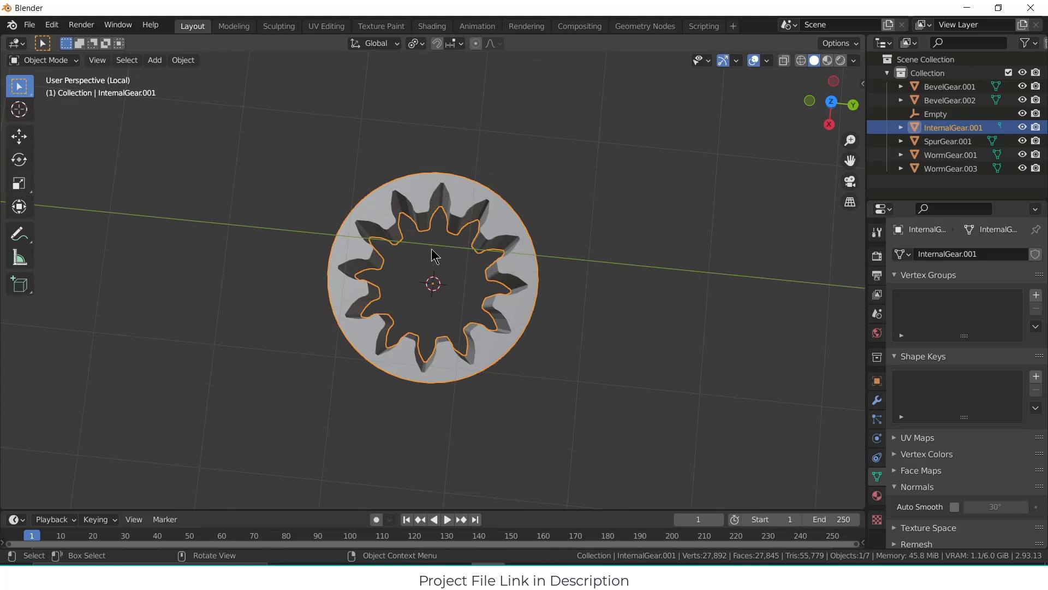
mouse_move(431, 249)
middle_down()
mouse_move(432, 273)
mouse_move(444, 242)
middle_up()
key(KP_7)
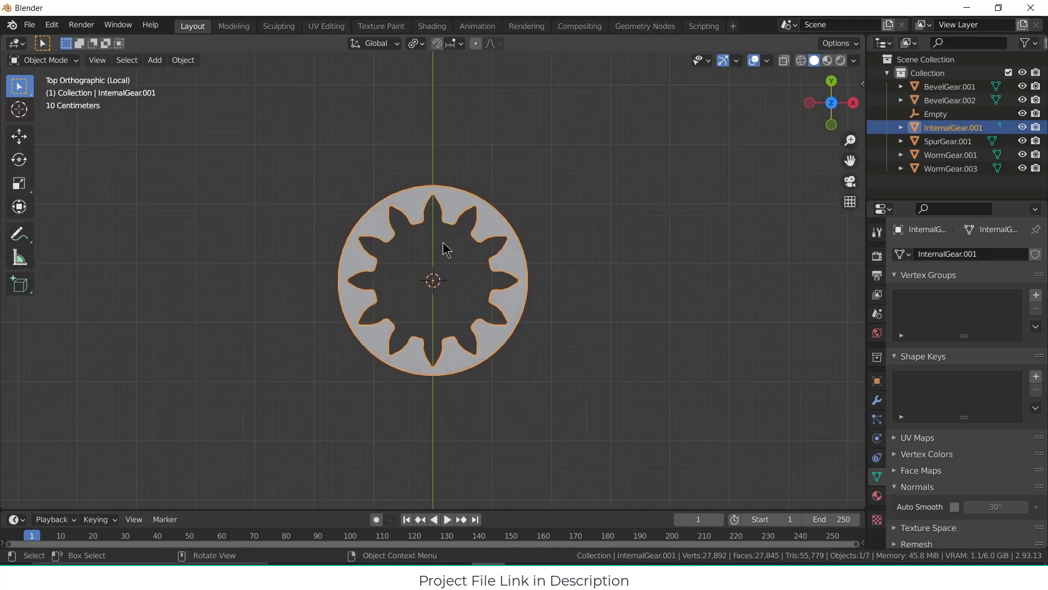
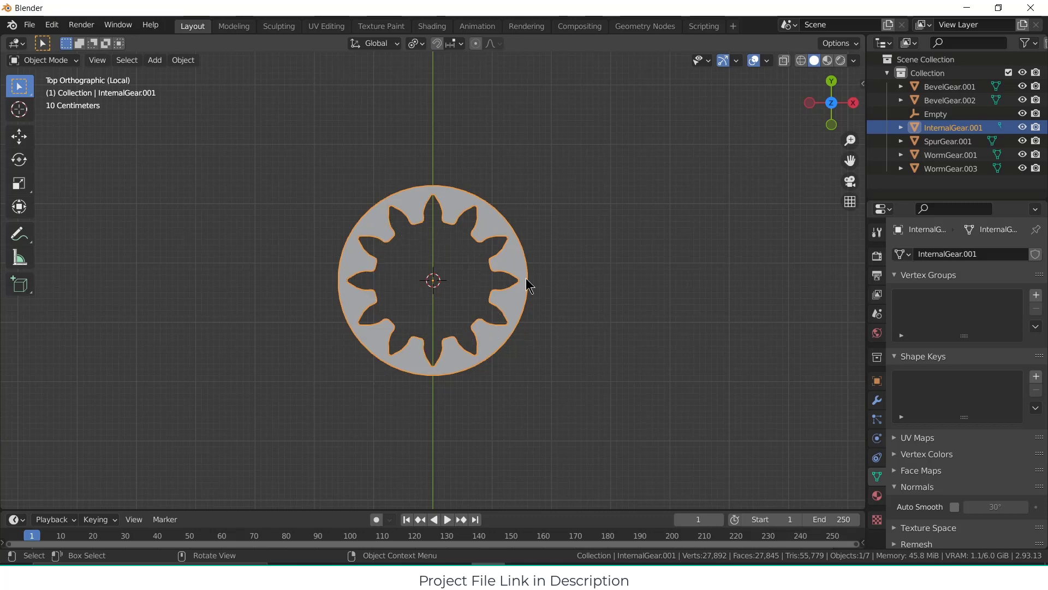
Step: Delete the isolated internal gear and exit local view to show the whole gear assembly
key(x)
click(533, 263)
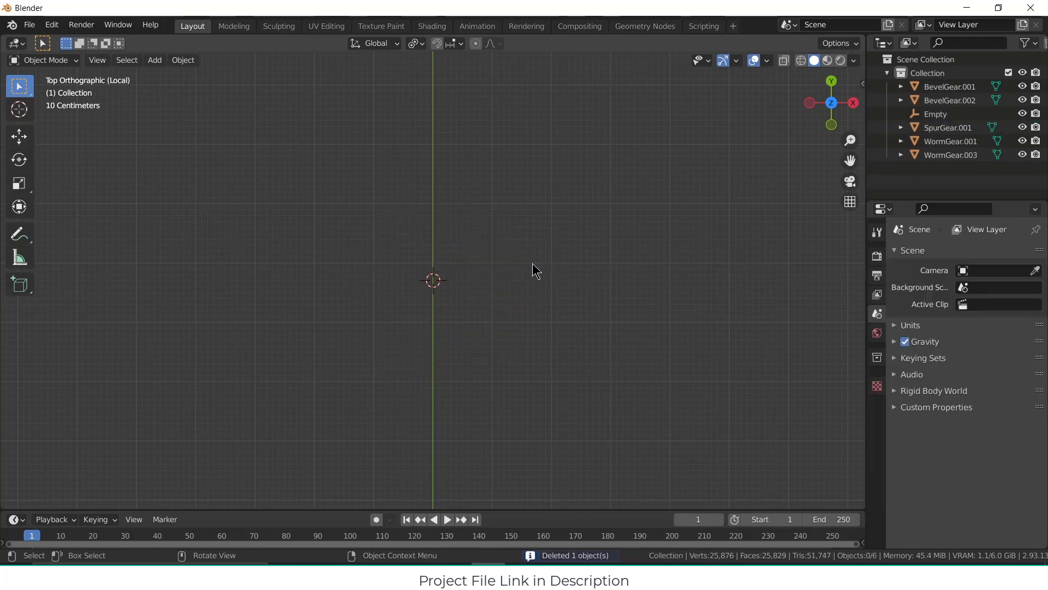
key(KP_Divide)
scroll(592, 324, down, 3)
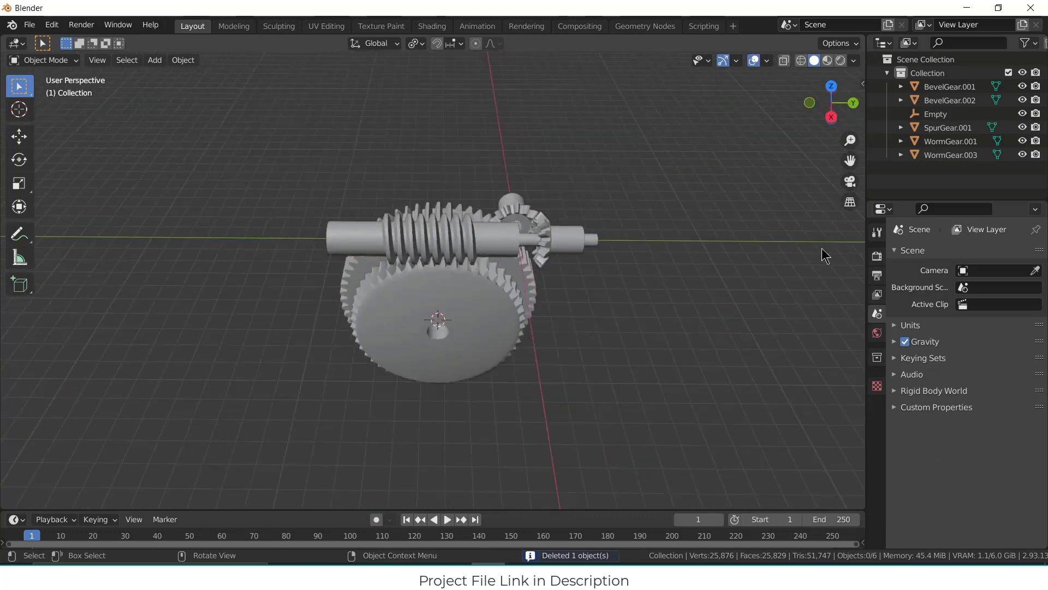
Step: Highlight the worm wheel, worm, spur gear and both bevel gears one at a time to identify them, and clear the selection
click(949, 155)
click(950, 141)
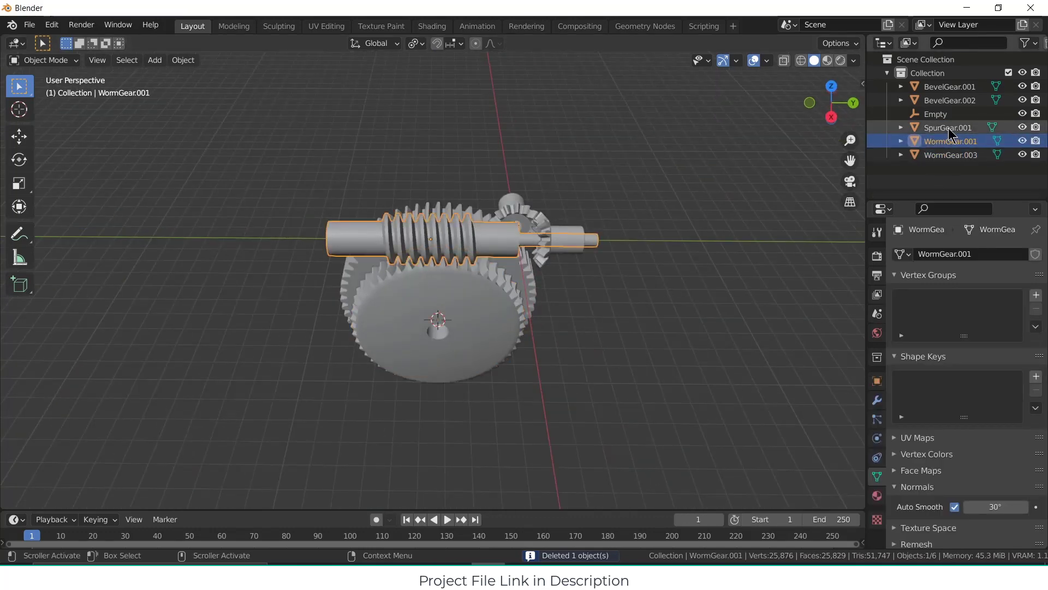
click(948, 128)
click(950, 100)
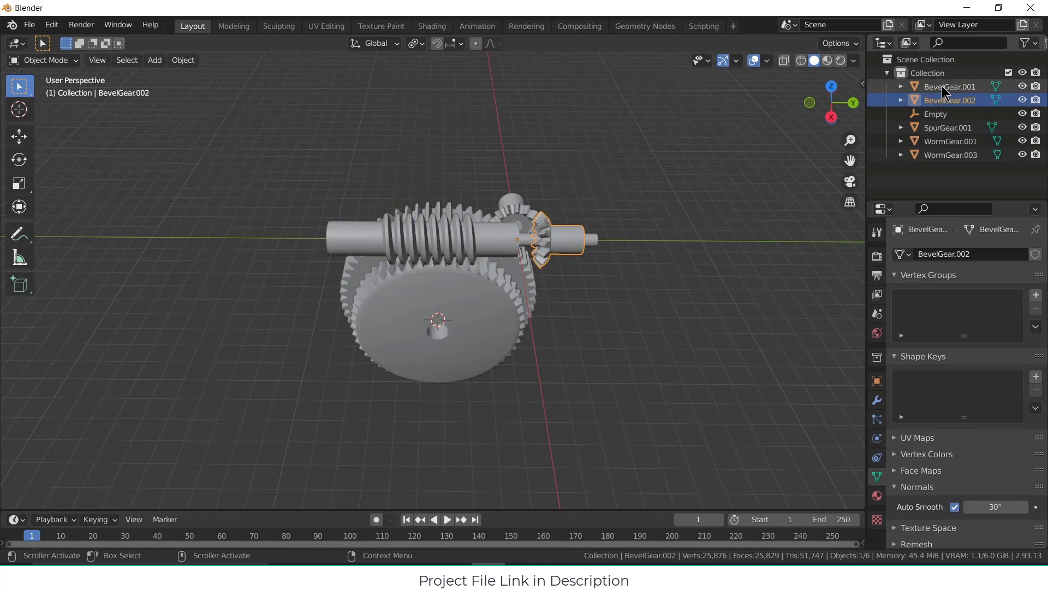
click(949, 87)
click(724, 293)
Step: Add a new GearGenMaster gear around the assembly's centre and make it an INTERNAL gear
click(154, 60)
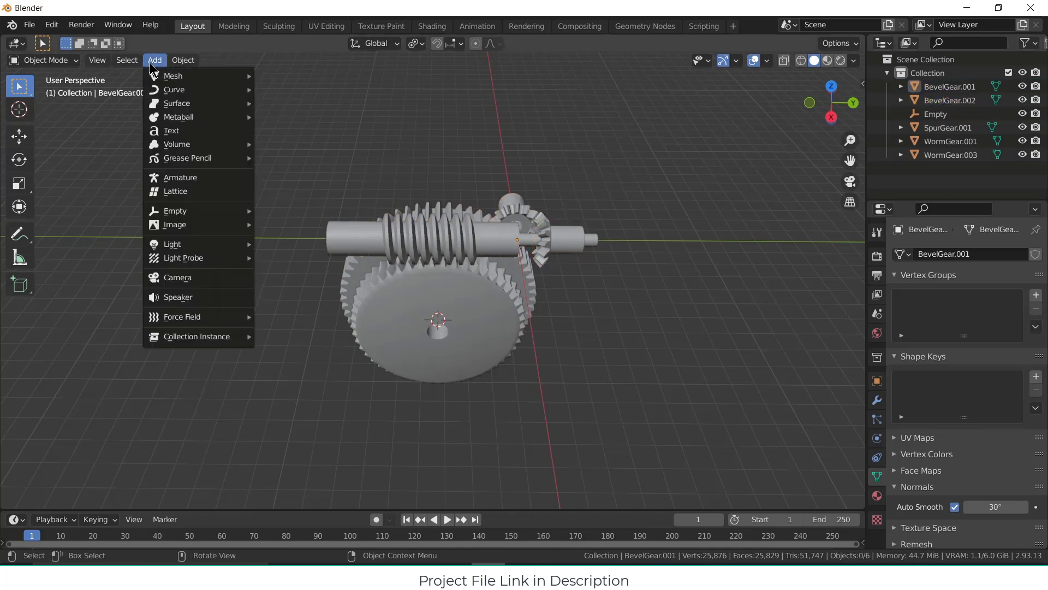
mouse_move(186, 76)
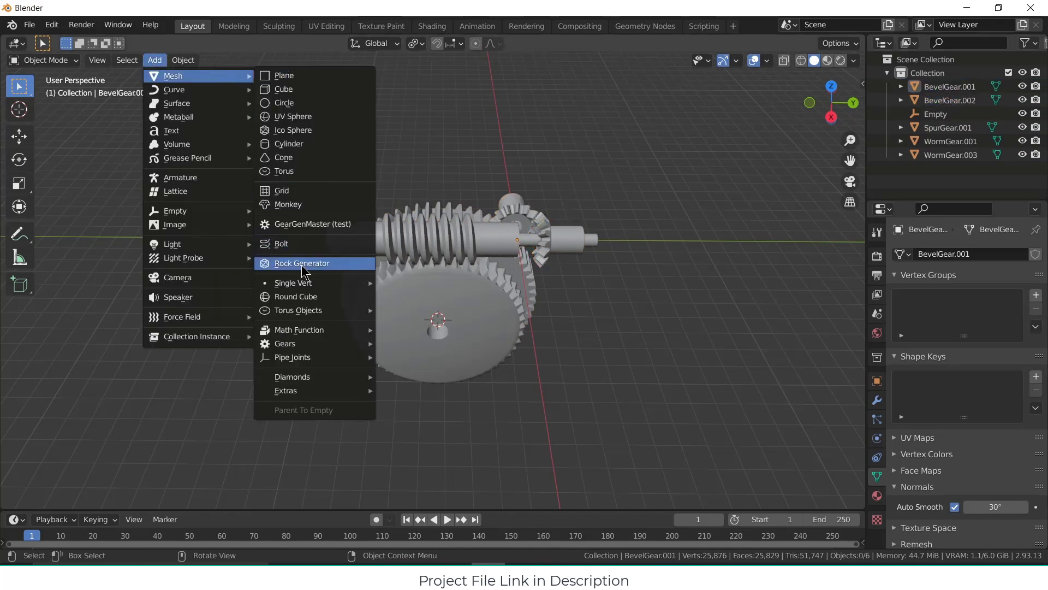
click(303, 224)
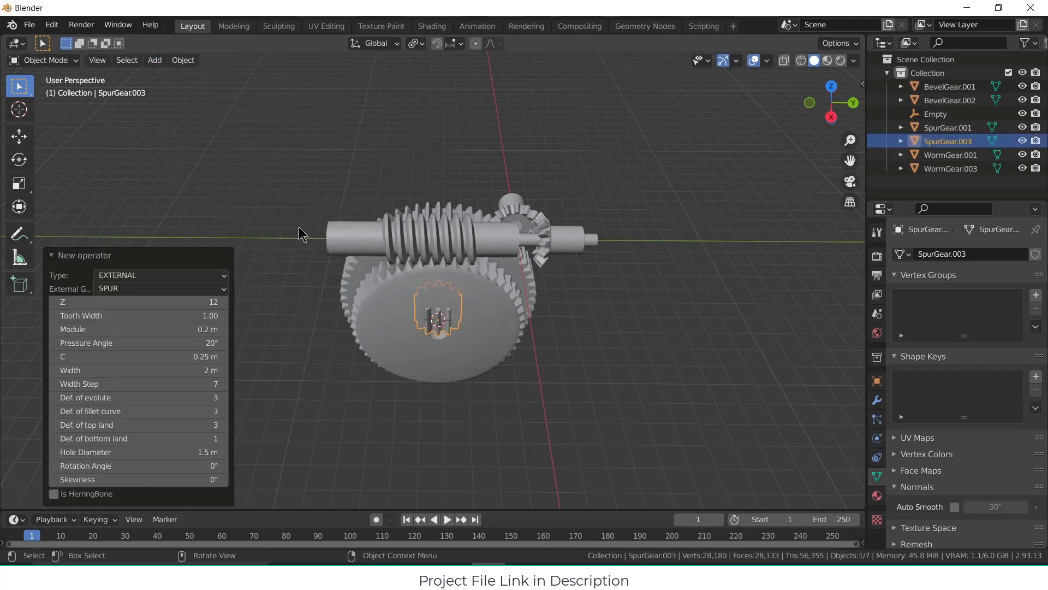
click(193, 290)
click(203, 274)
click(196, 292)
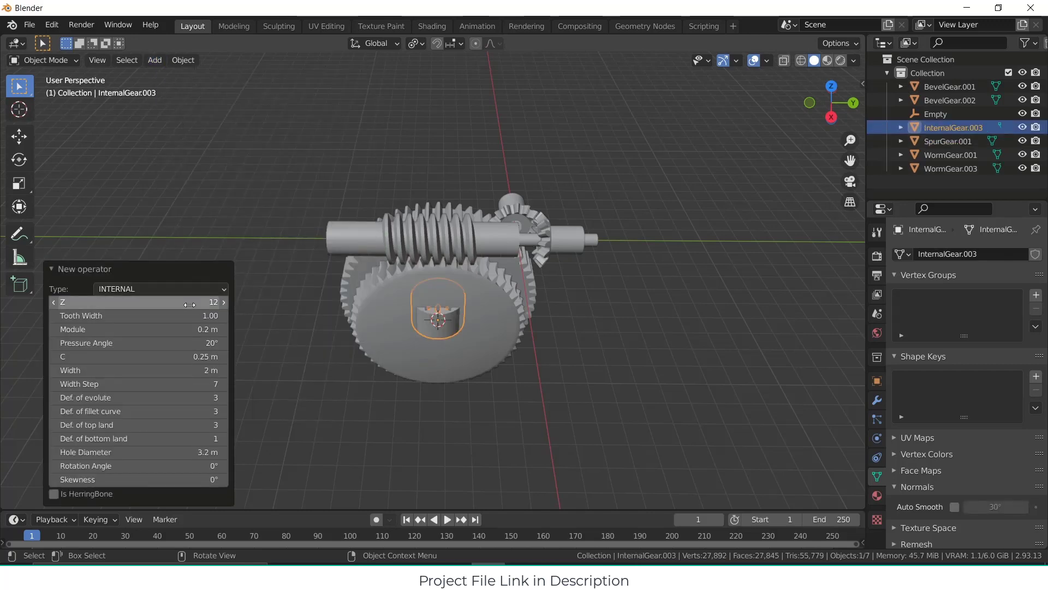
Step: Set the internal gear's tooth count Z to 100 and its hole diameter to 89 m
drag(184, 304, 318, 304)
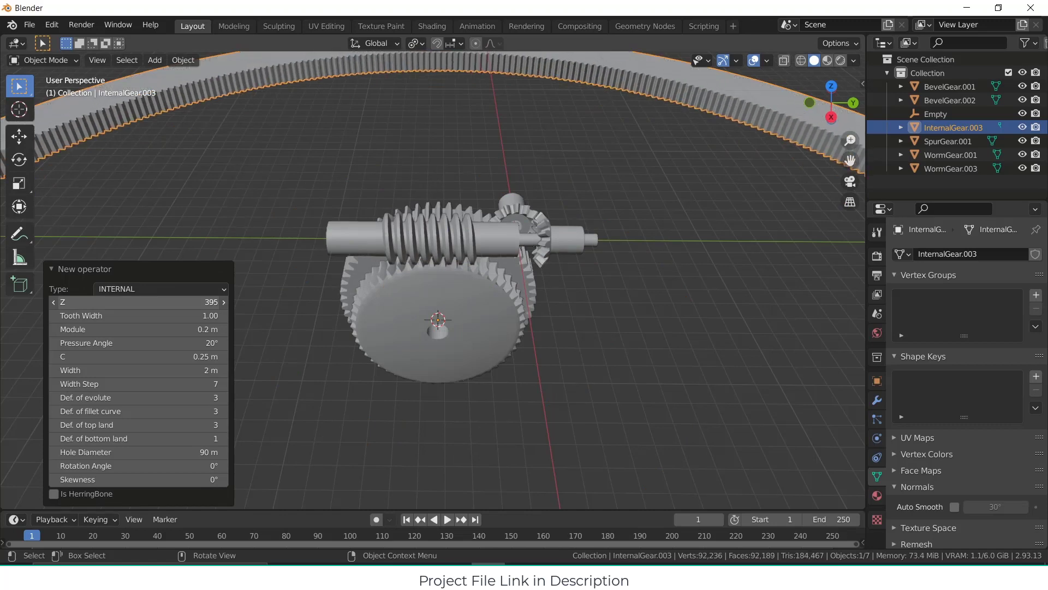
click(187, 304)
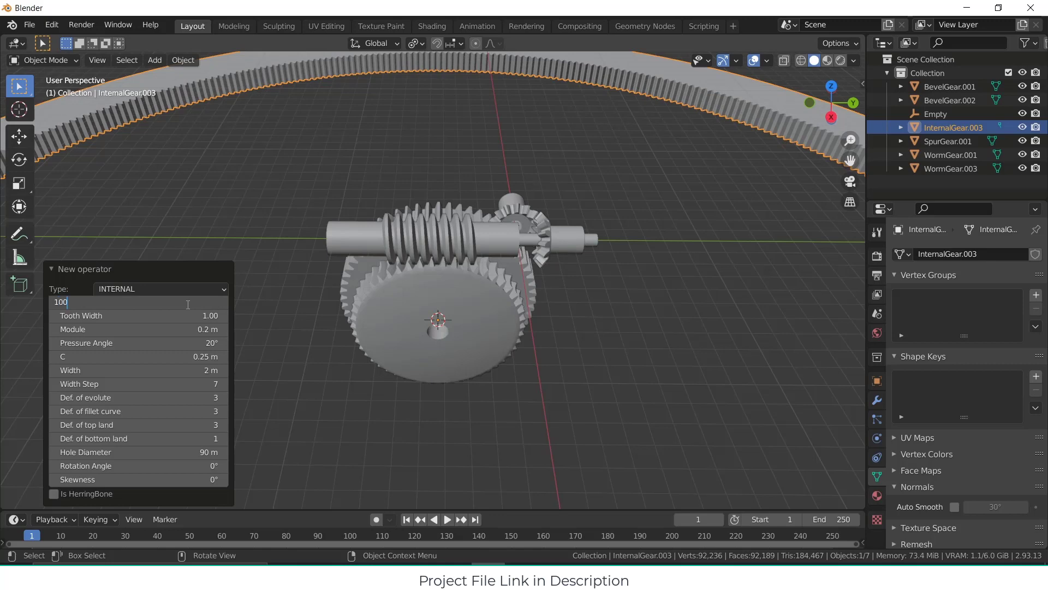
key(Return)
scroll(438, 359, down, 3)
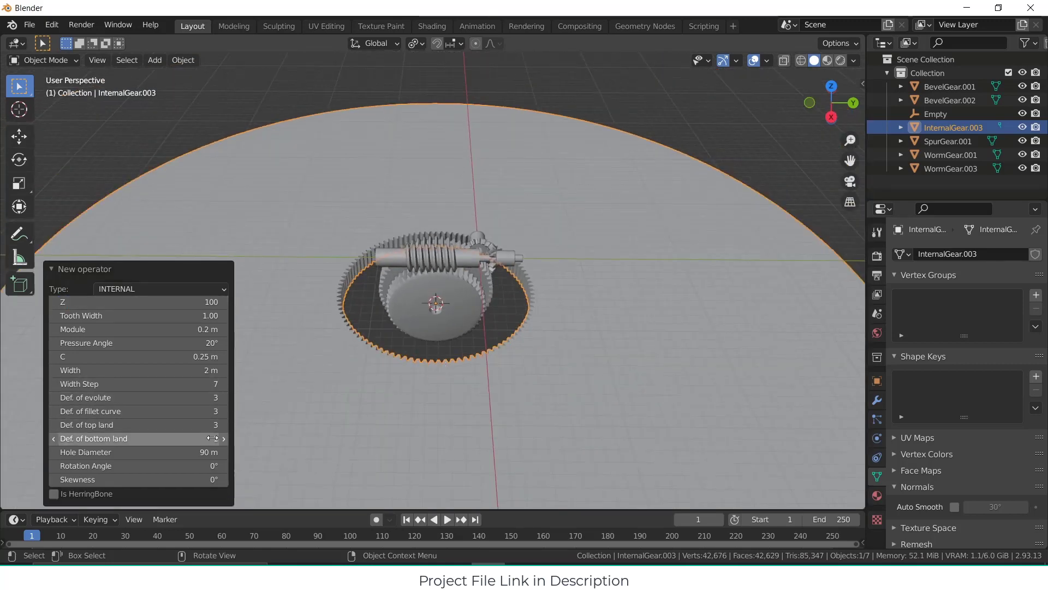
drag(204, 456, 195, 456)
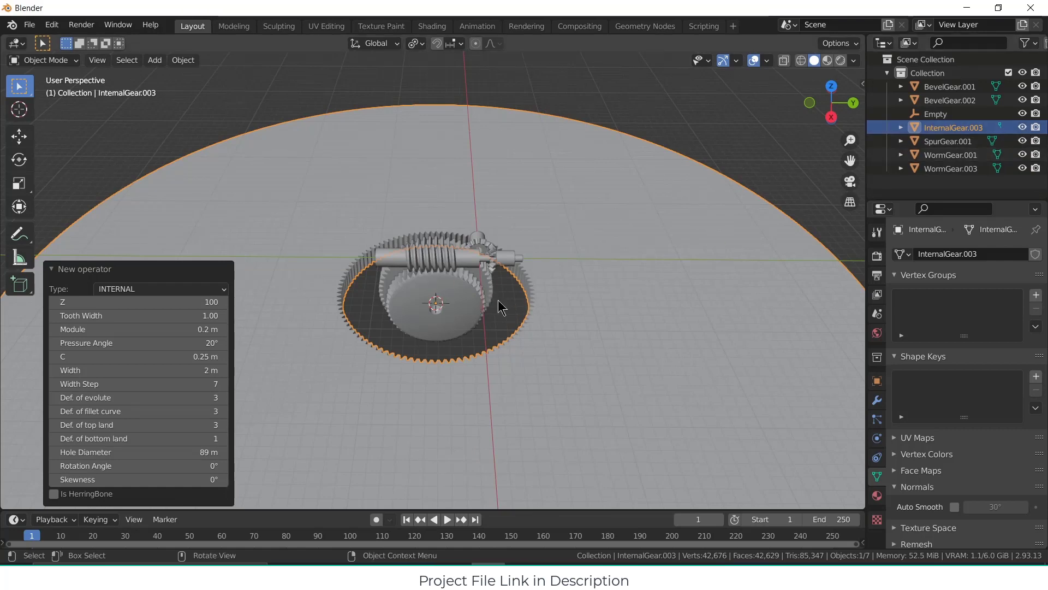
click(772, 150)
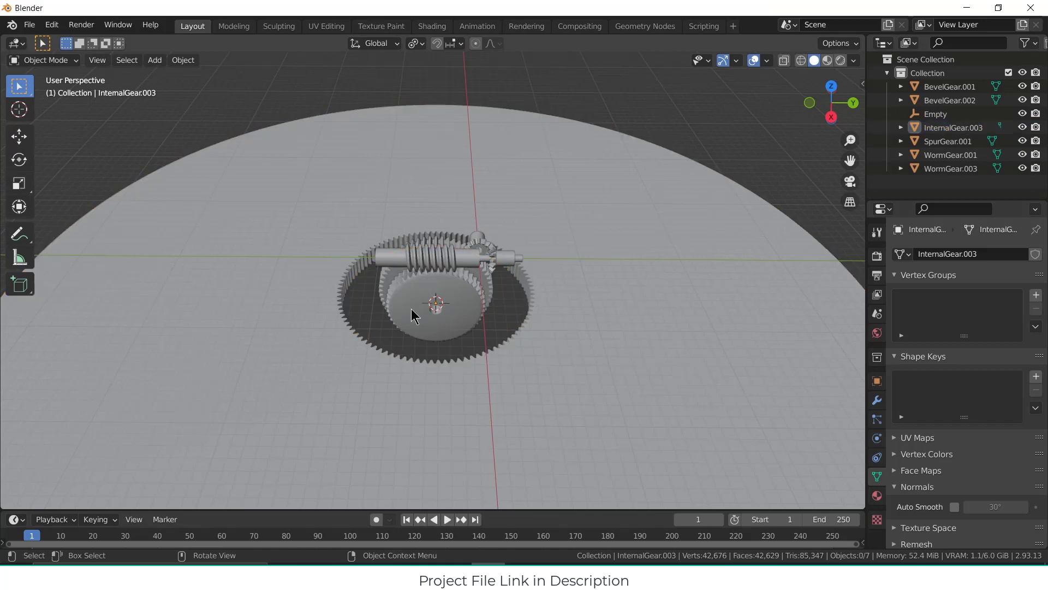
Step: Hide the worm wheel and the shafted worm in the viewport, and select the large internal gear
click(443, 299)
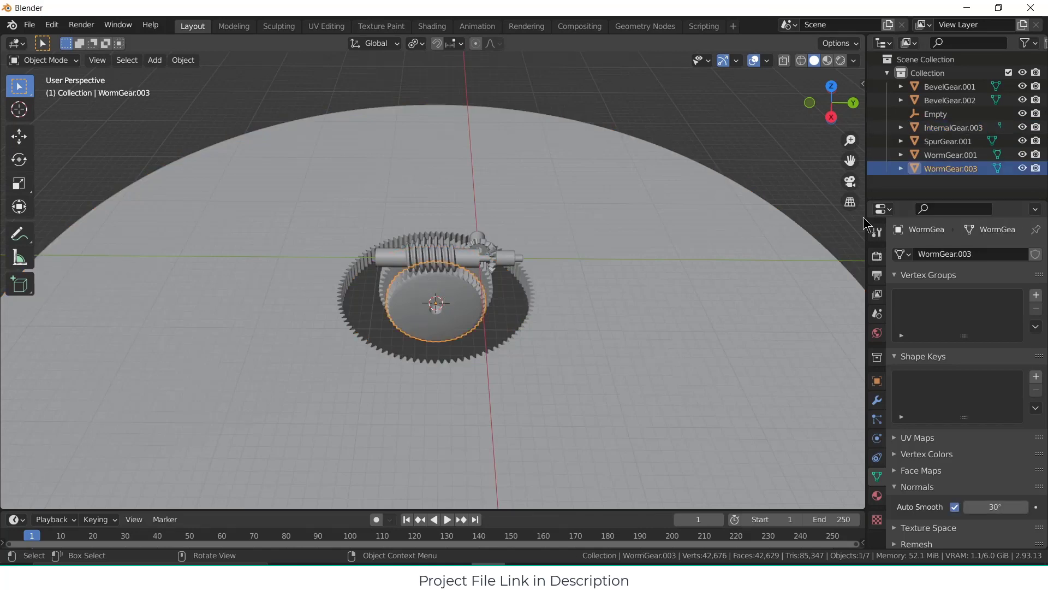
click(1022, 169)
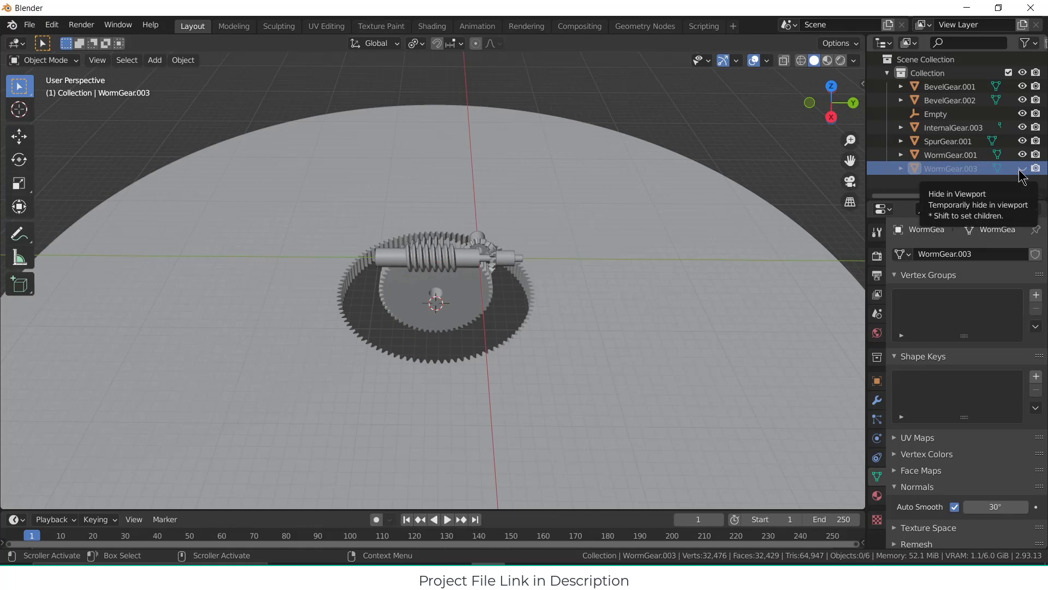
middle_drag(464, 230, 462, 253)
click(463, 253)
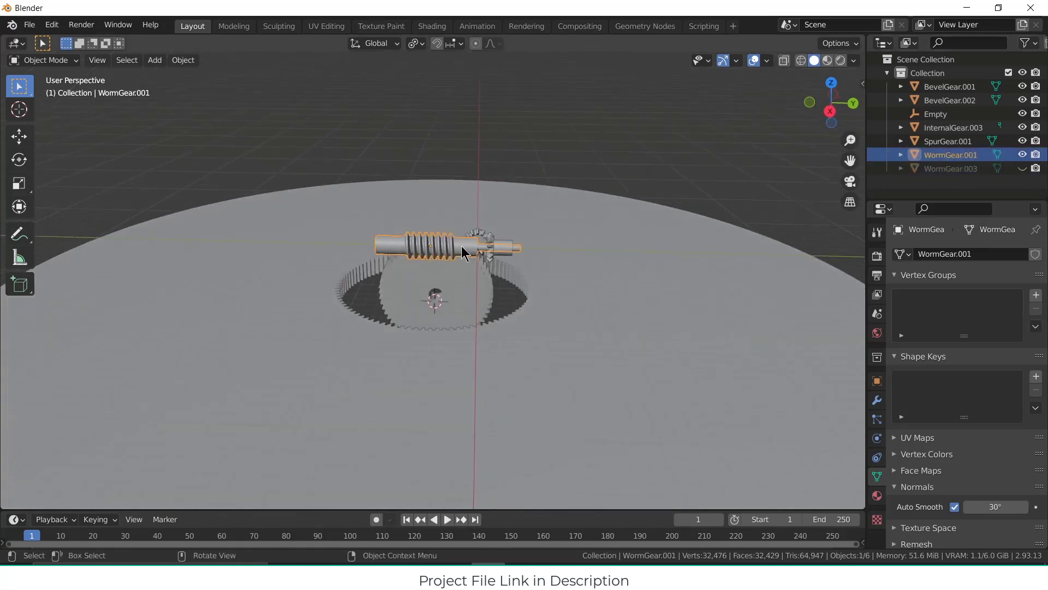
click(1022, 154)
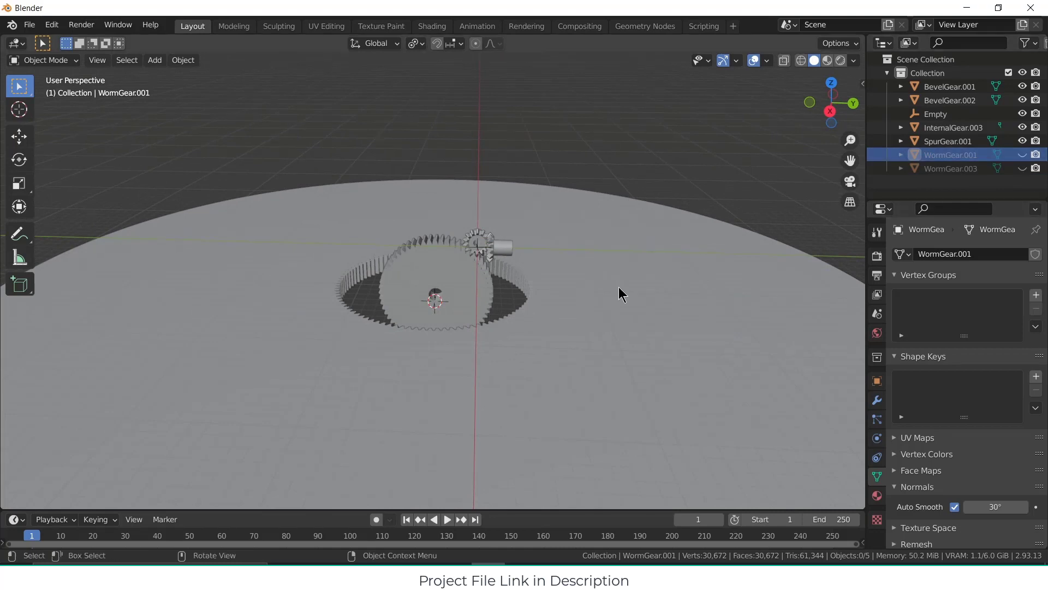
click(518, 330)
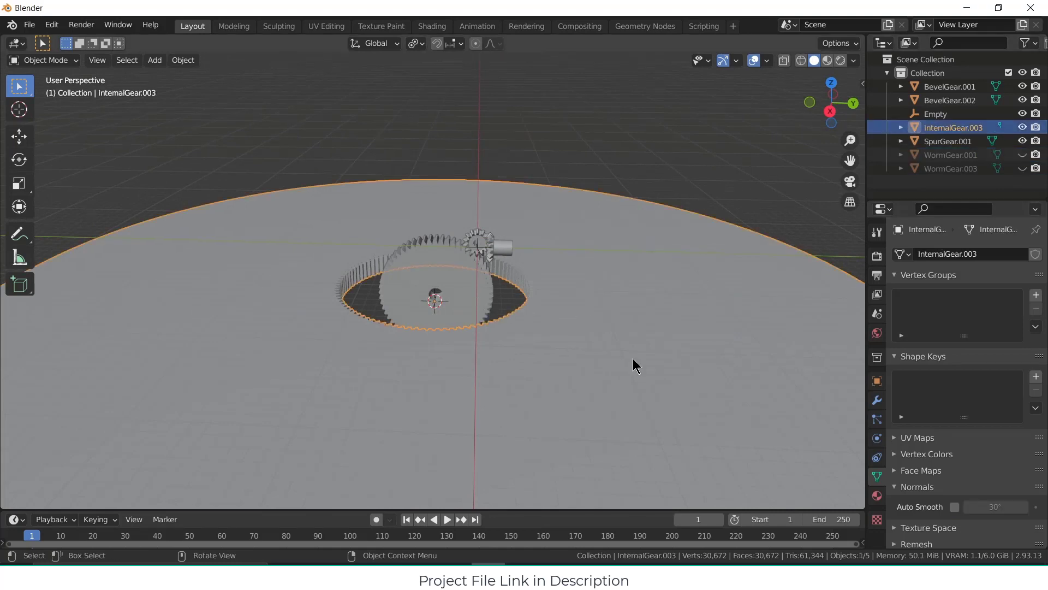
Step: Delete the oversized internal gear and add a new GearGenMaster gear of type INTERNAL in its place
key(x)
click(633, 361)
click(155, 60)
mouse_move(167, 82)
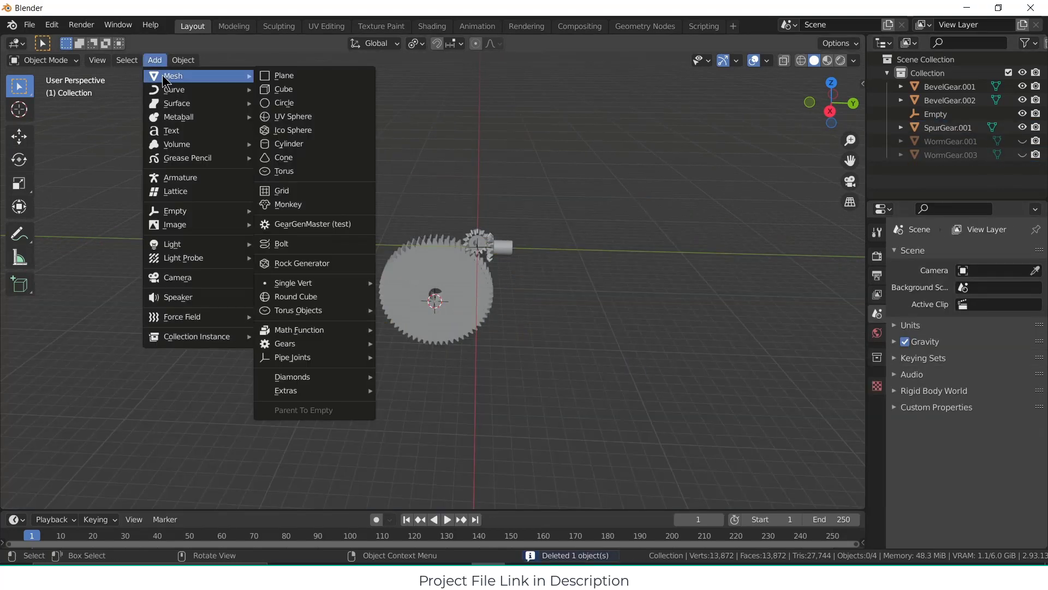
click(316, 225)
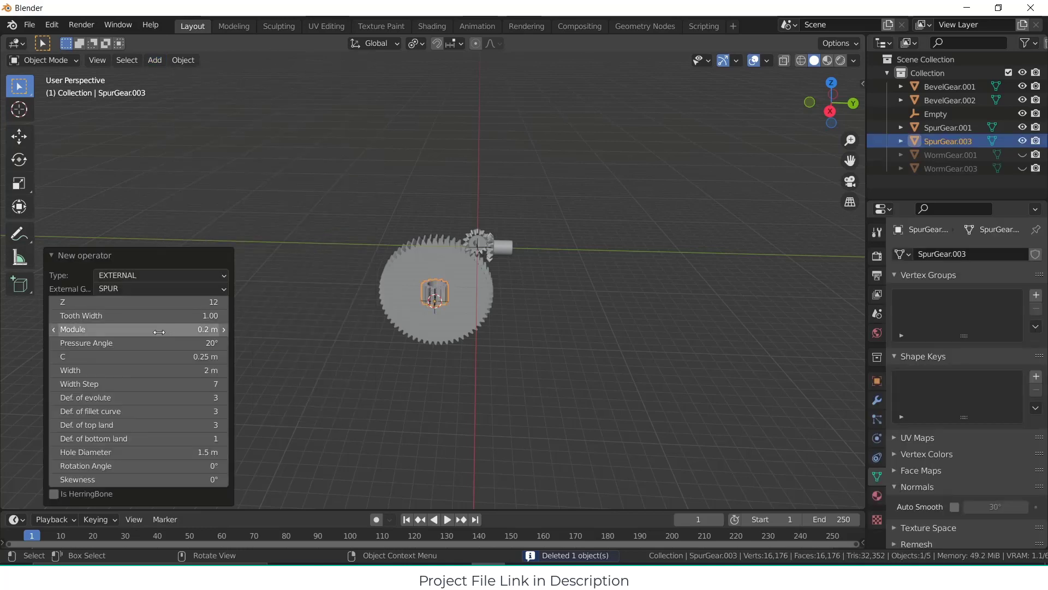
click(163, 275)
click(166, 291)
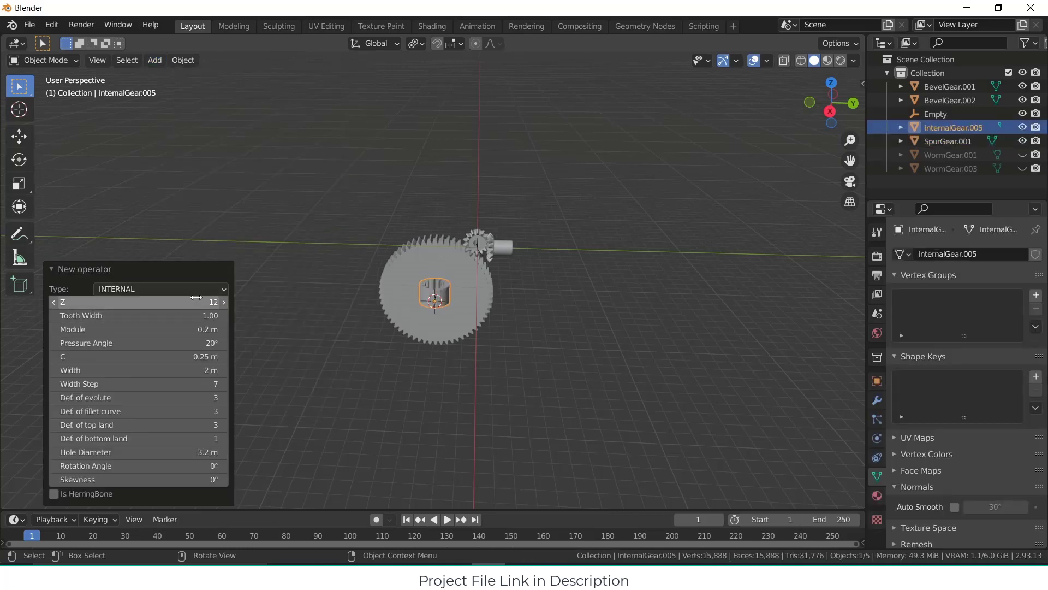
Step: Set the new internal gear's tooth count Z to 100
click(203, 302)
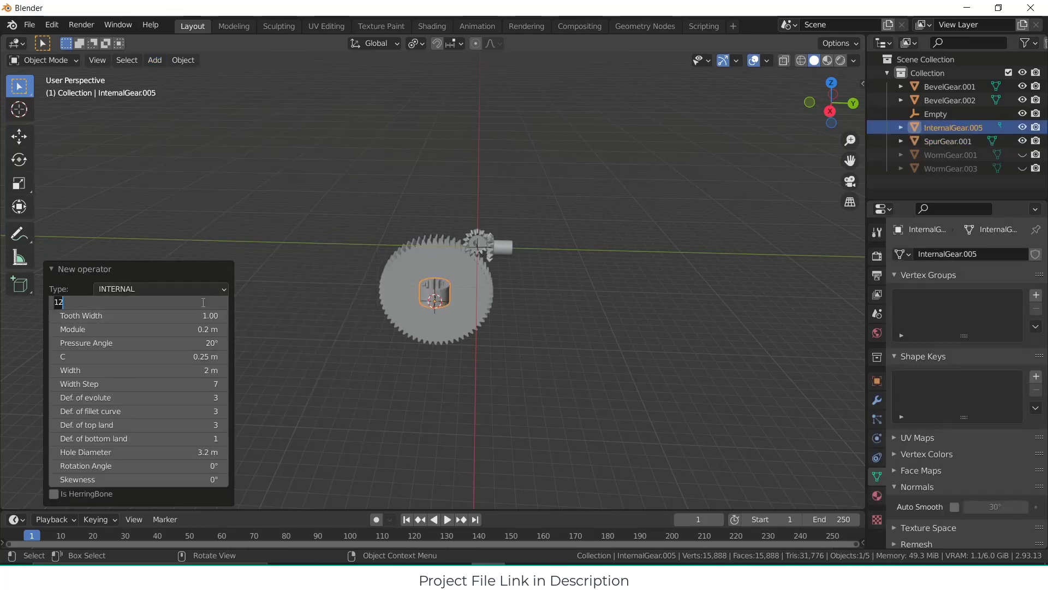
text(100)
key(Return)
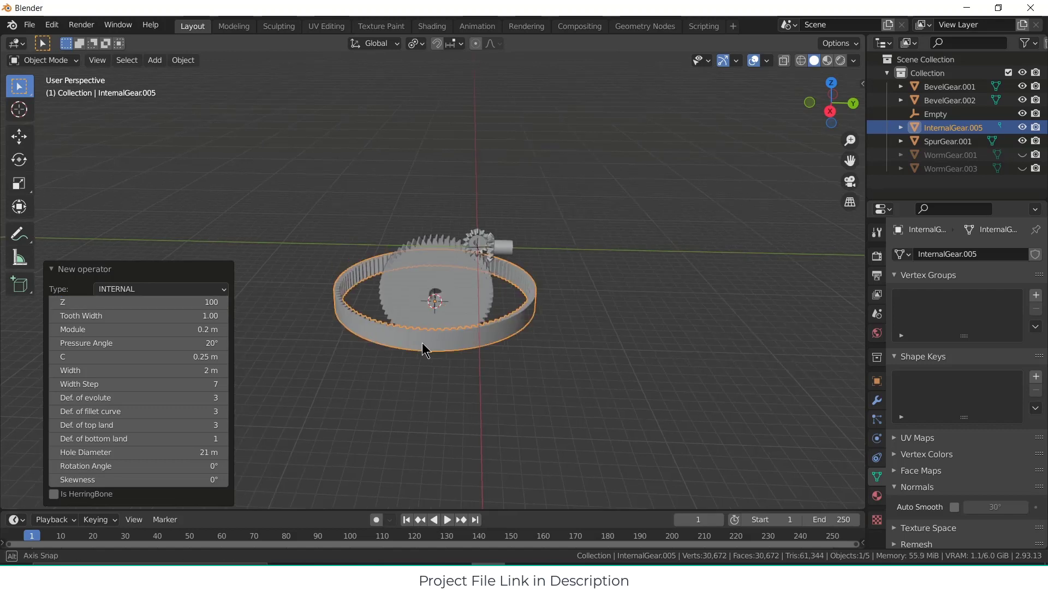
mouse_move(423, 346)
middle_down()
mouse_move(421, 398)
mouse_move(441, 335)
middle_up()
scroll(441, 336, up, 3)
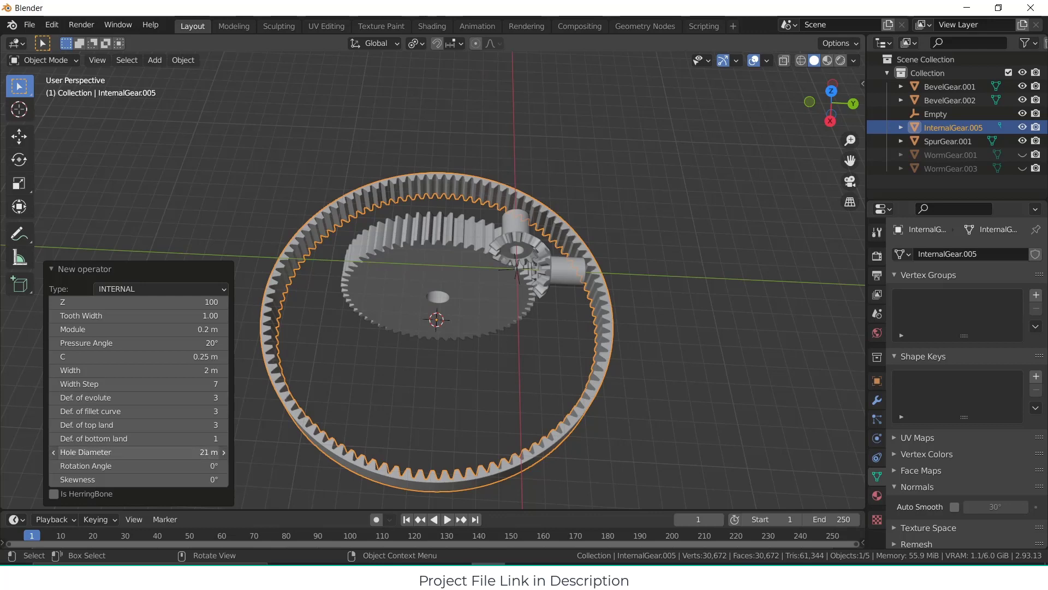
Step: Thicken the internal gear's rim by setting its hole diameter to 24 m, and clear the selection
drag(215, 452, 224, 452)
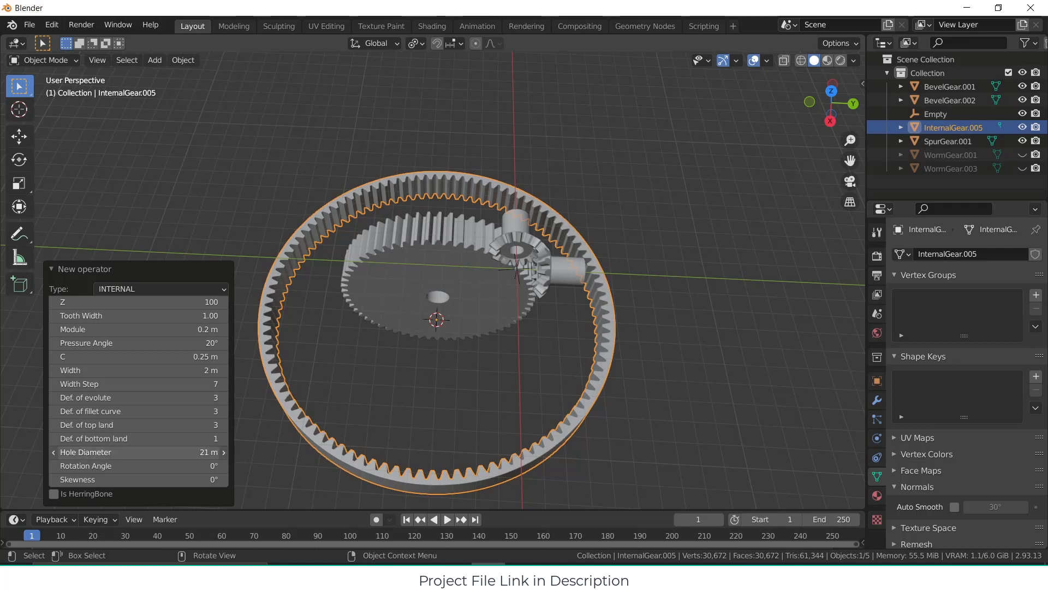
click(204, 454)
text(23)
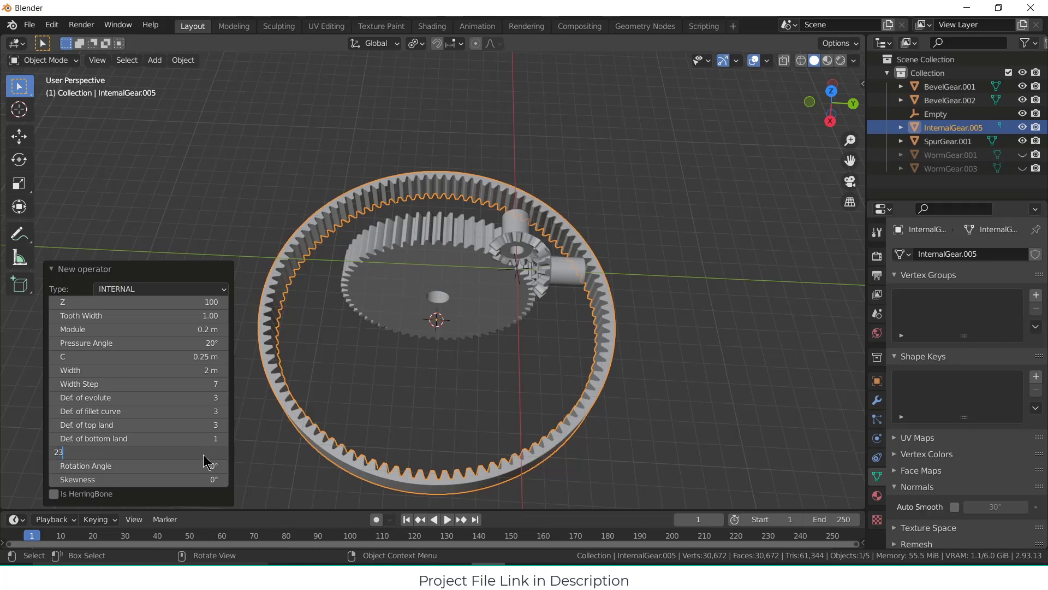
key(Return)
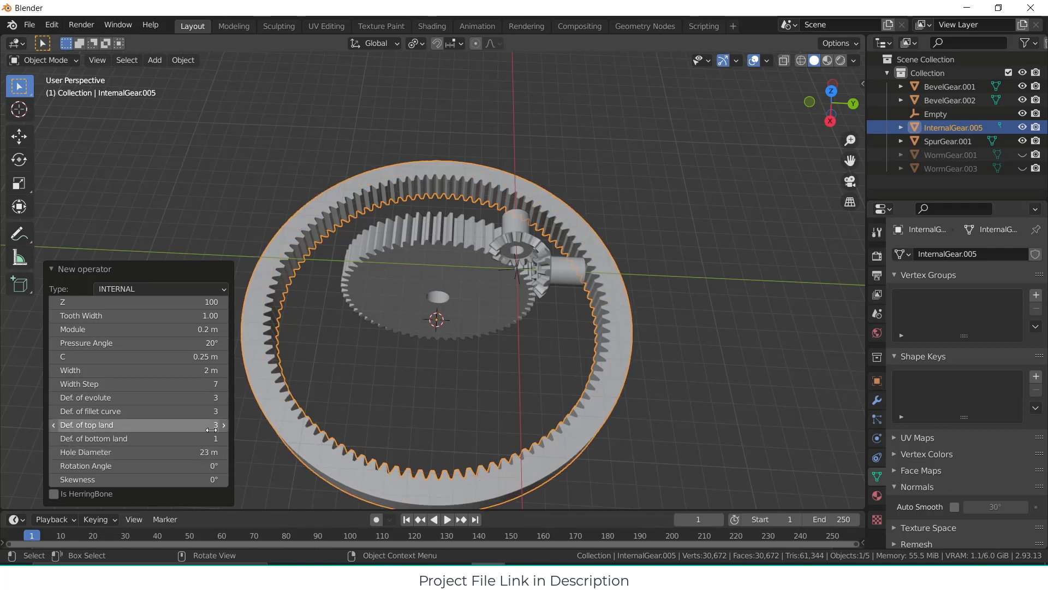
click(201, 454)
text(24)
key(Return)
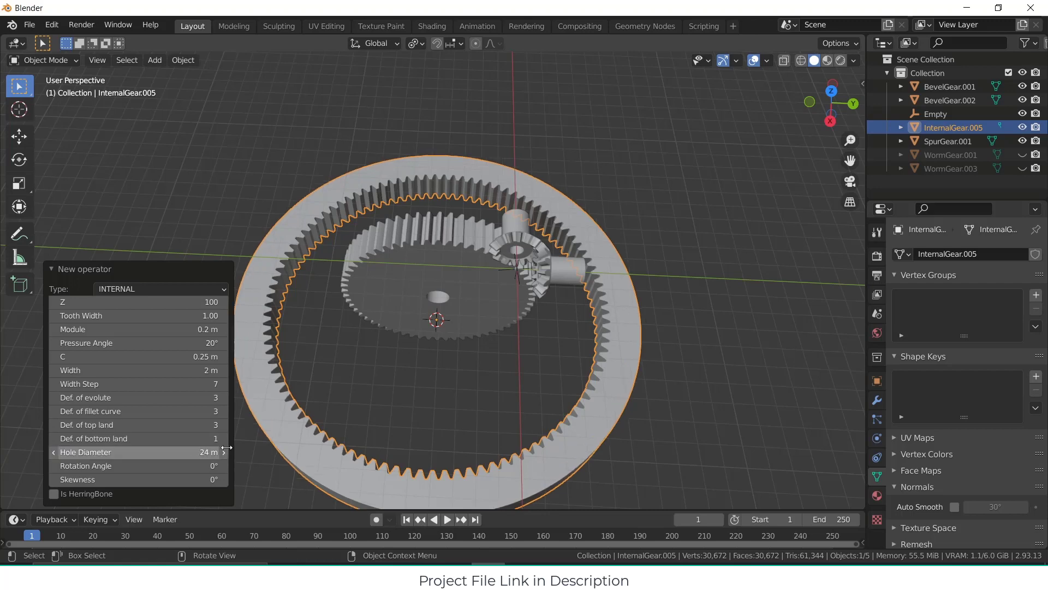
click(422, 410)
click(596, 421)
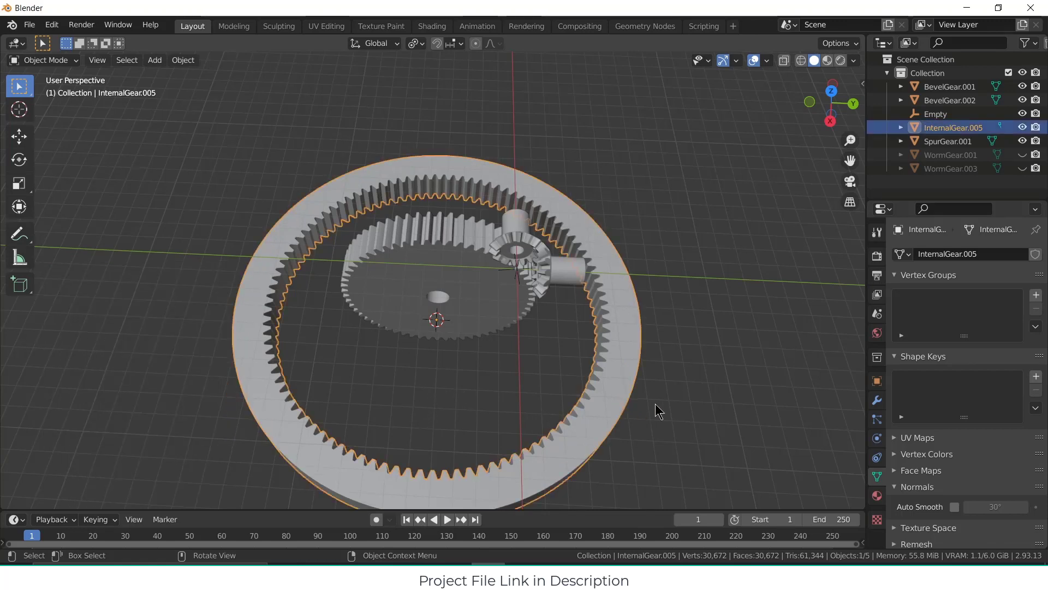
click(538, 373)
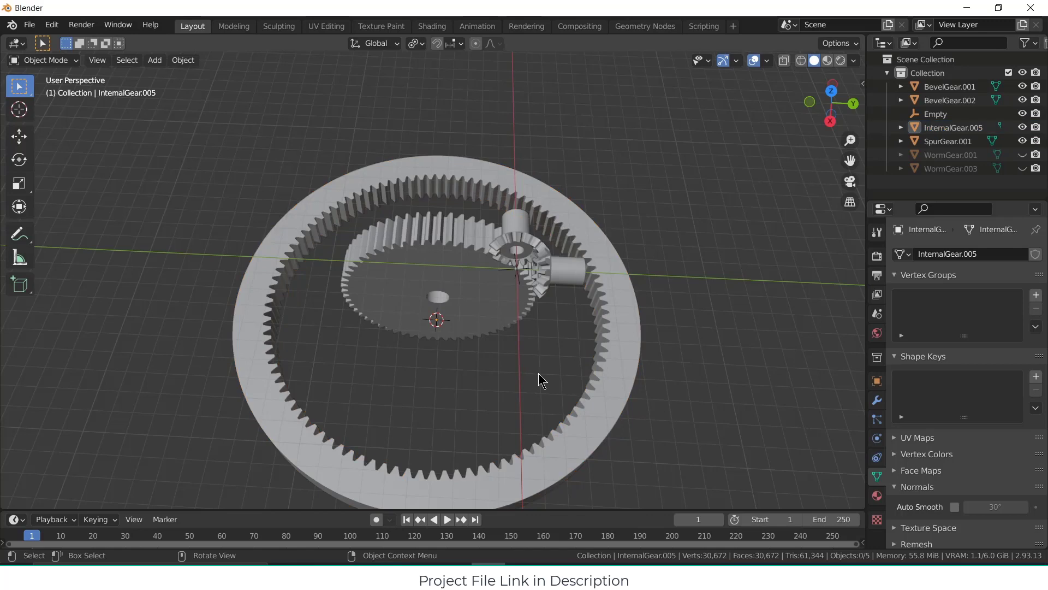
Step: Rotate the internal gear 90° about the global Y axis so it stands parallel to the spur gear
key(KP_7)
key(KP_3)
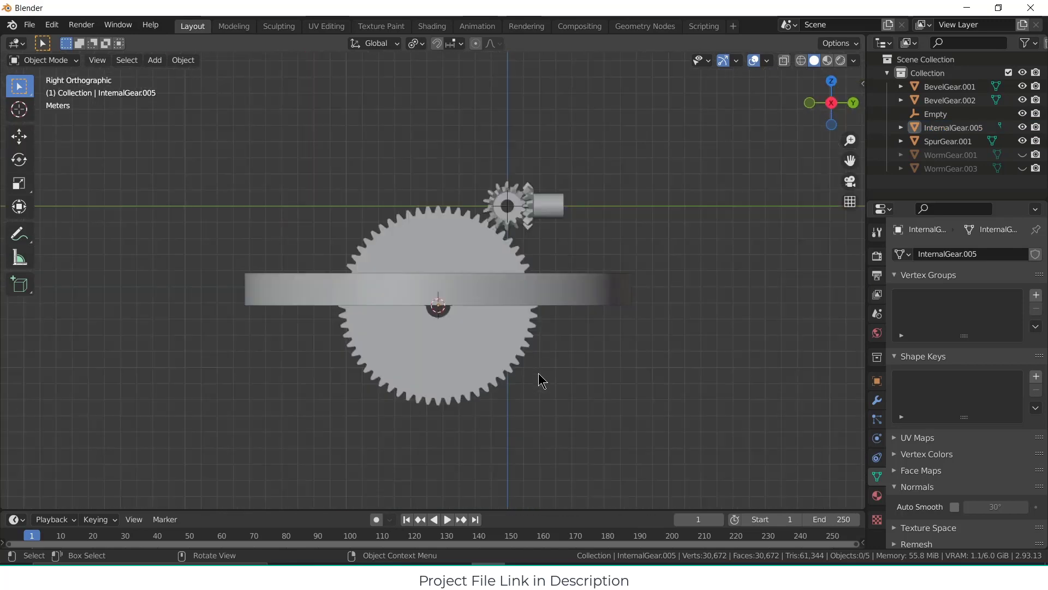
click(567, 292)
text(ry)
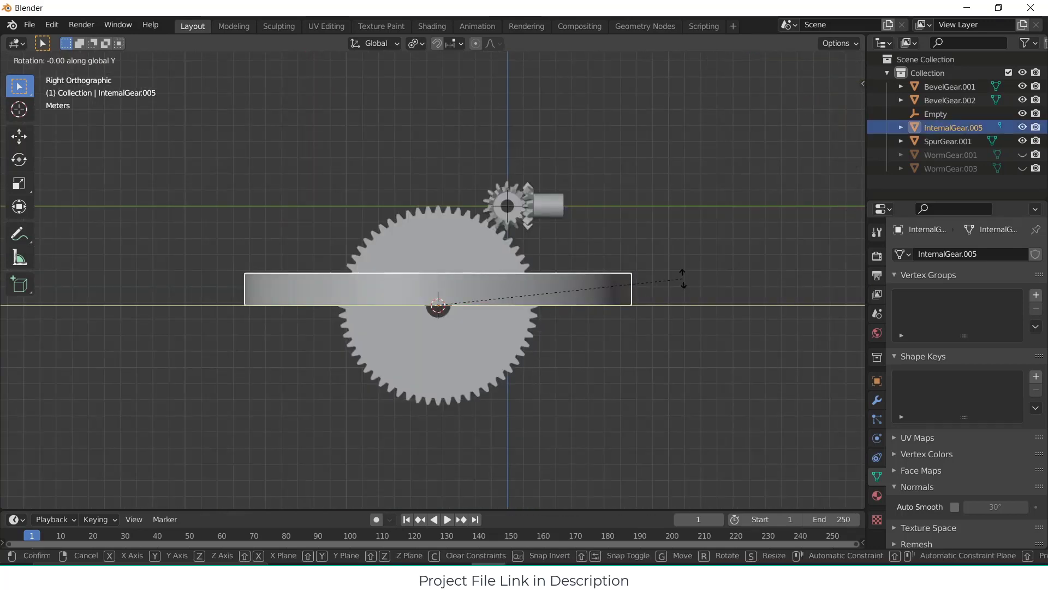
text(90)
key(Return)
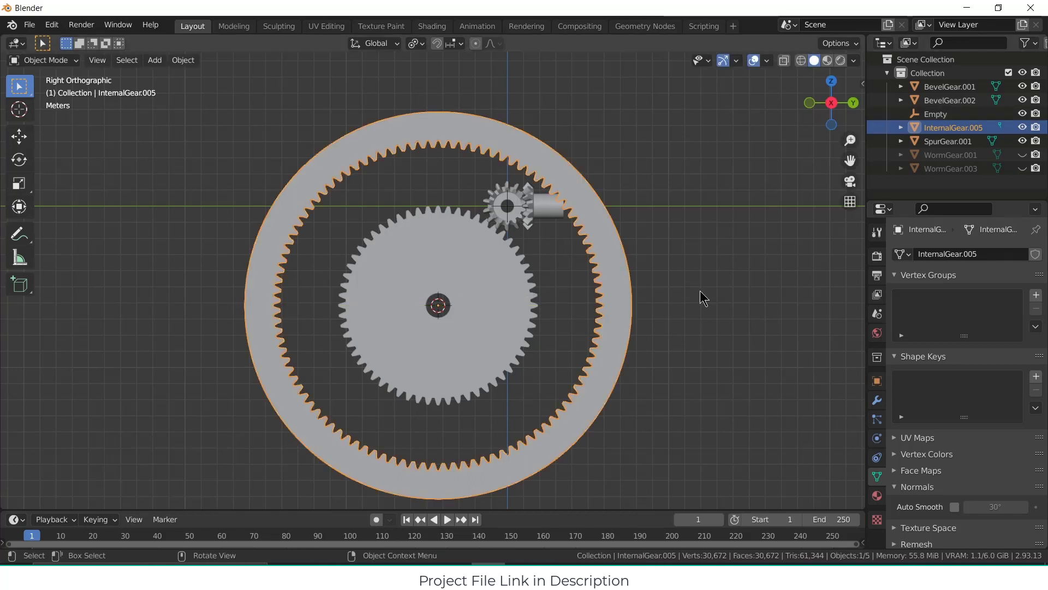
Step: Move the internal gear up about 3.96 m along Z to mesh its lower teeth with the spur gear, and check the fit
key(g)
key(z)
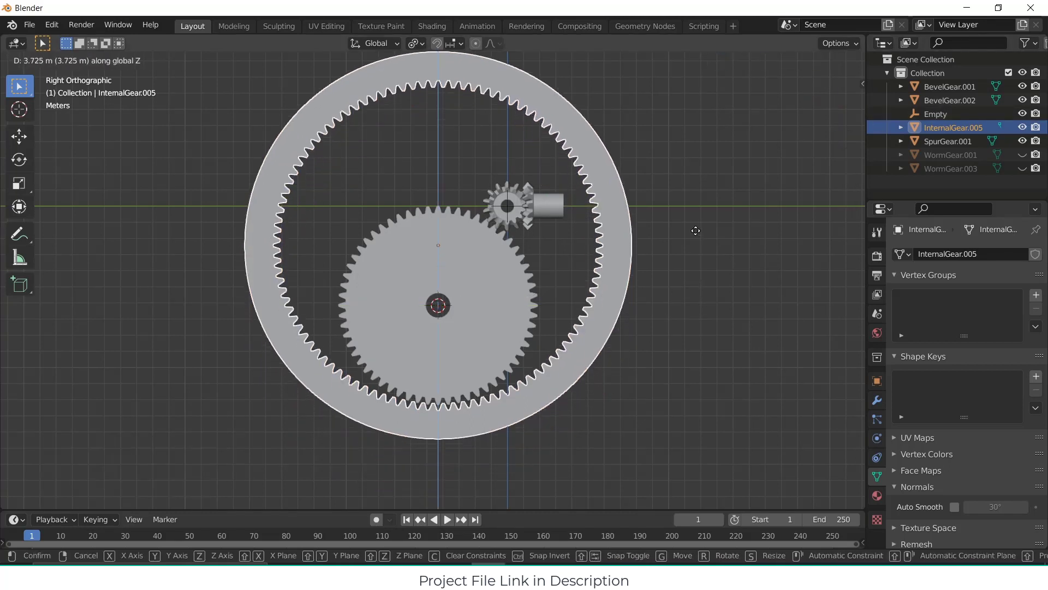
click(696, 227)
scroll(545, 293, up, 3)
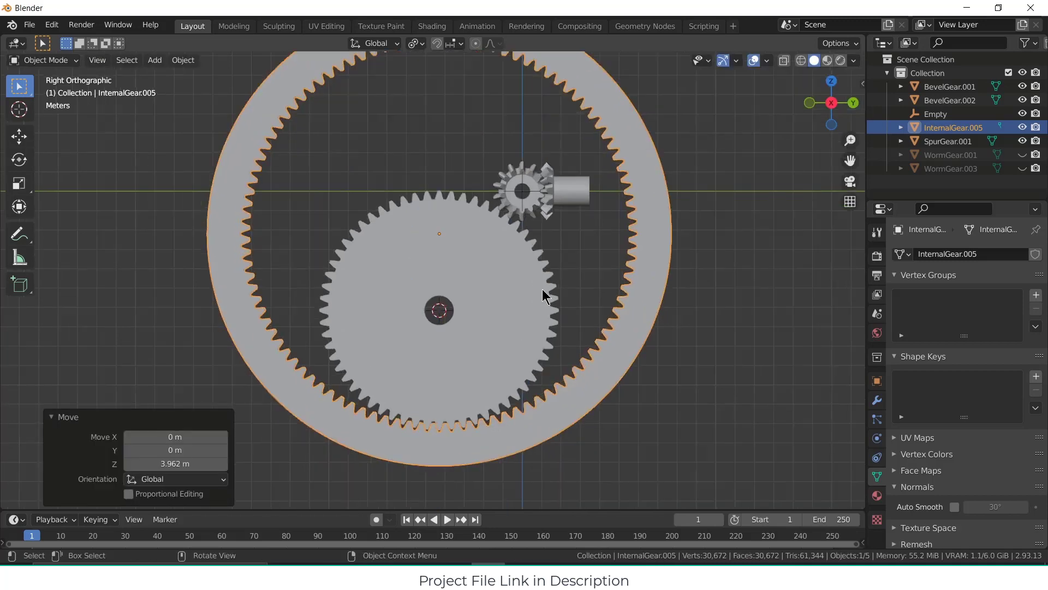
scroll(464, 401, up, 3)
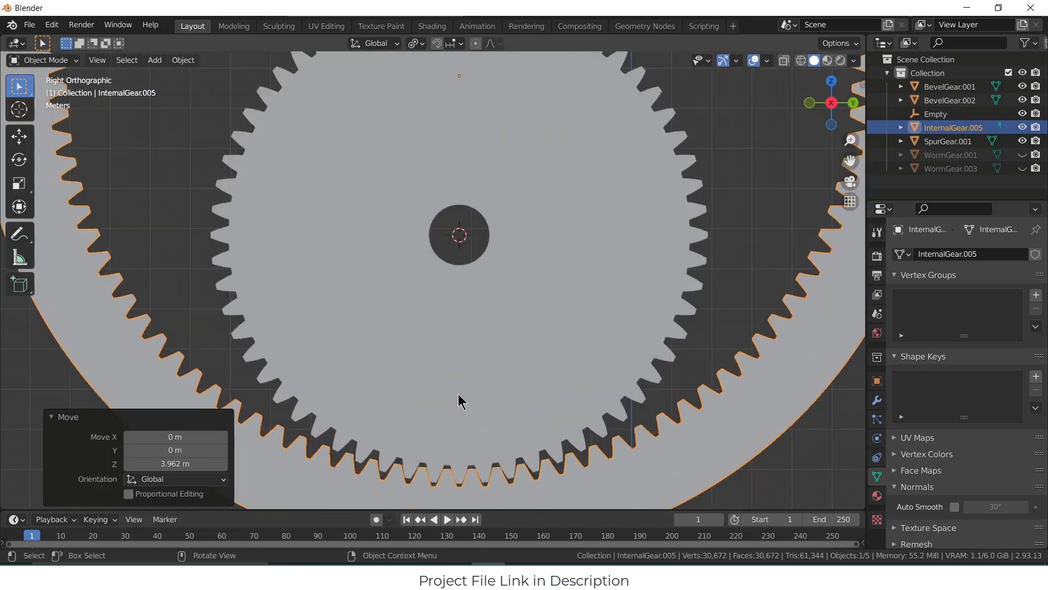
click(194, 239)
scroll(518, 448, up, 1)
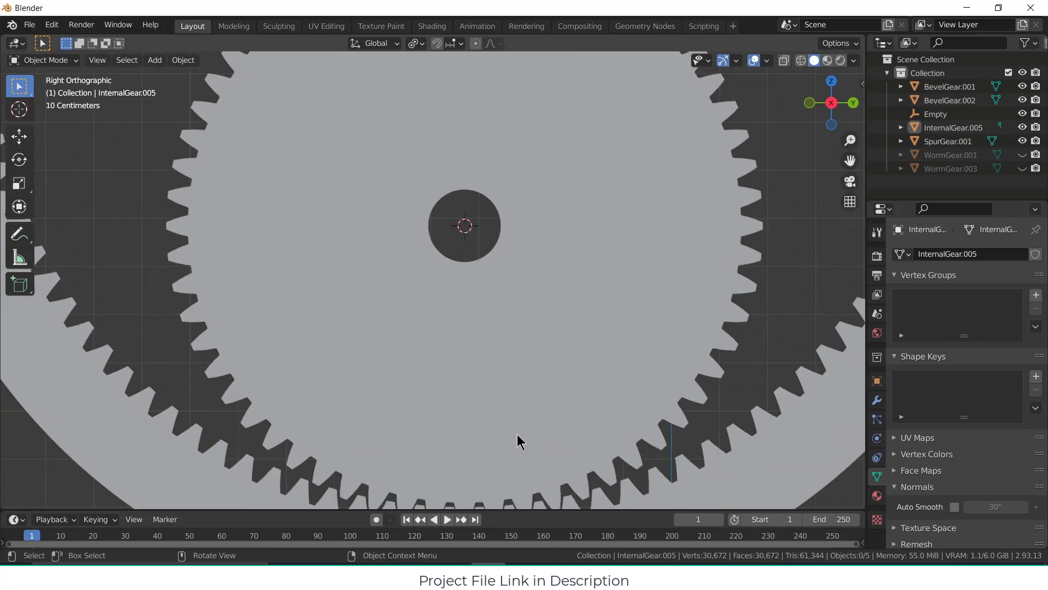
shift+middle_drag(521, 440, 508, 326)
click(557, 415)
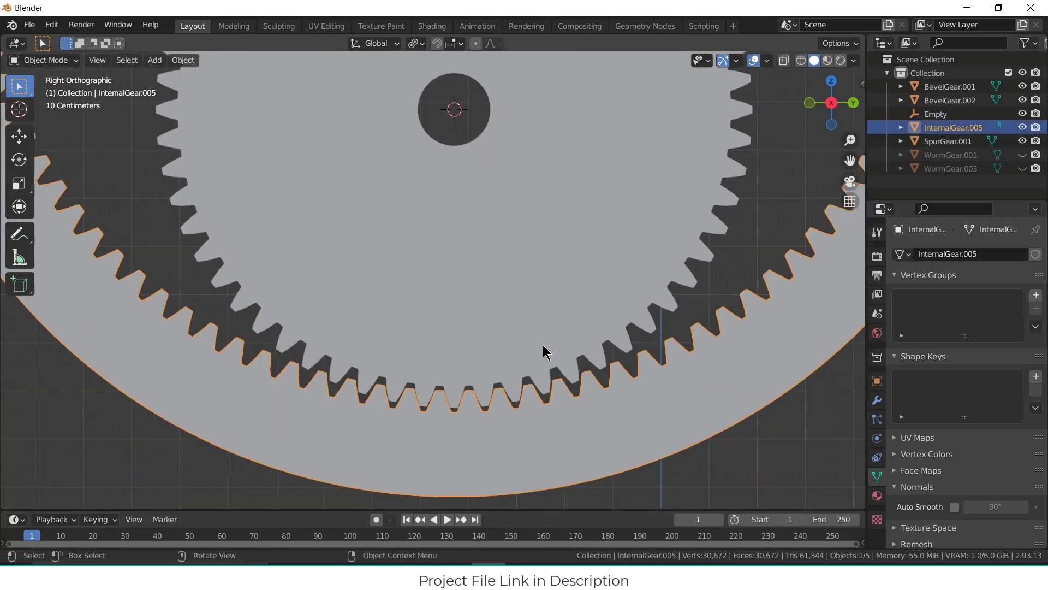
Step: Rename the 60-tooth spur gear as s60
click(546, 353)
scroll(559, 325, down, 4)
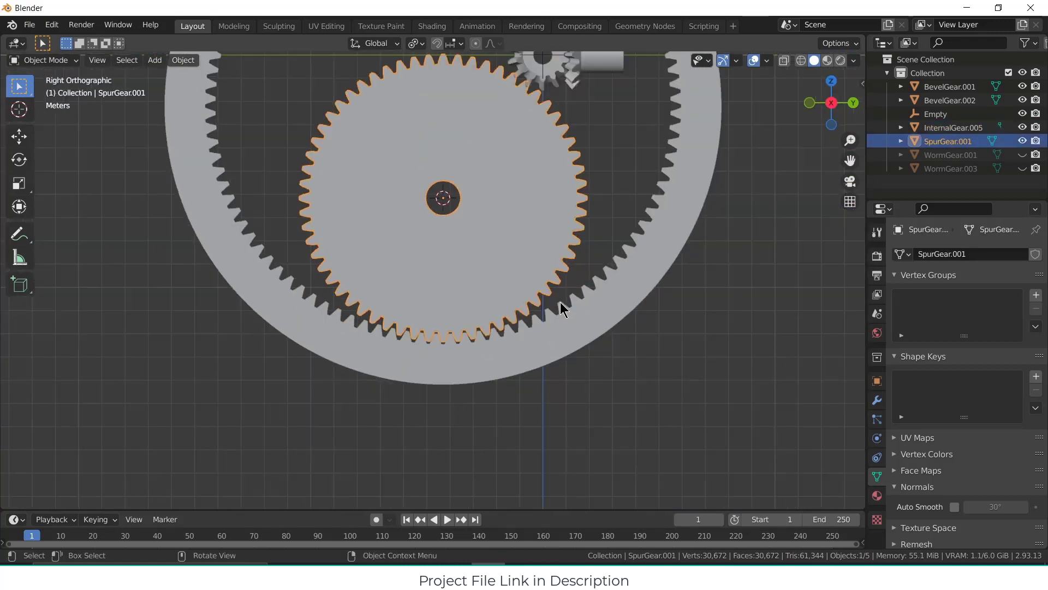
right_click(542, 230)
click(542, 230)
key(F2)
key(BackSpace)
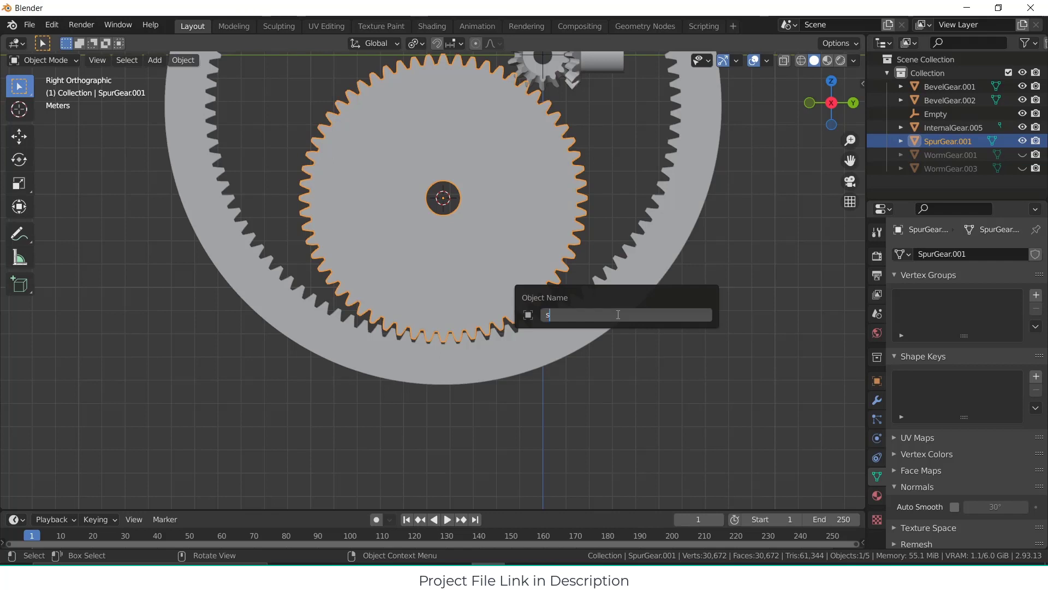
key(Return)
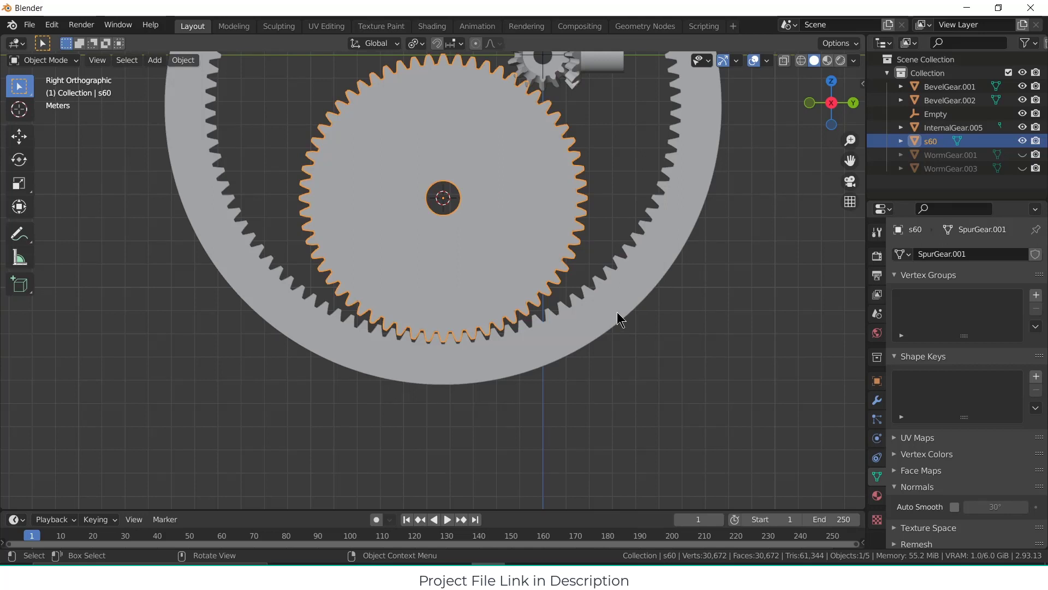
Step: Rename the internal gear as sun100 and clear the selection
click(617, 312)
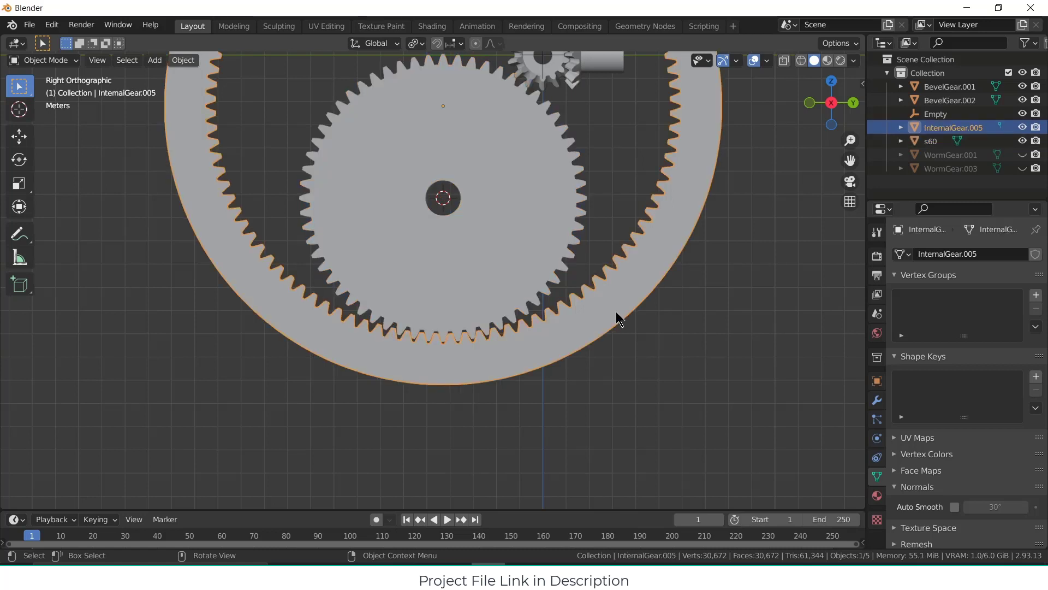
key(F2)
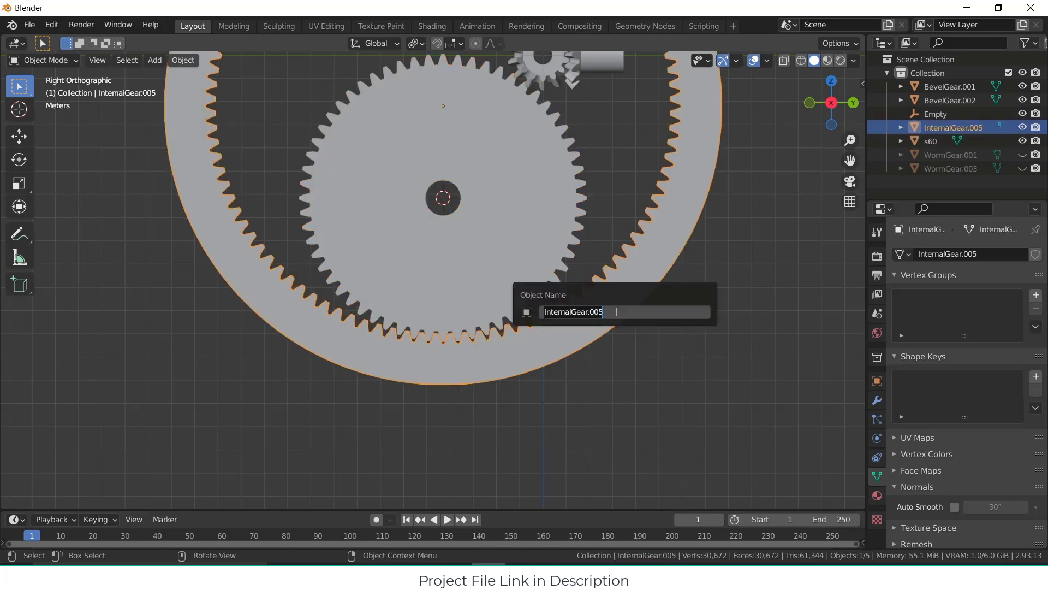
key(BackSpace)
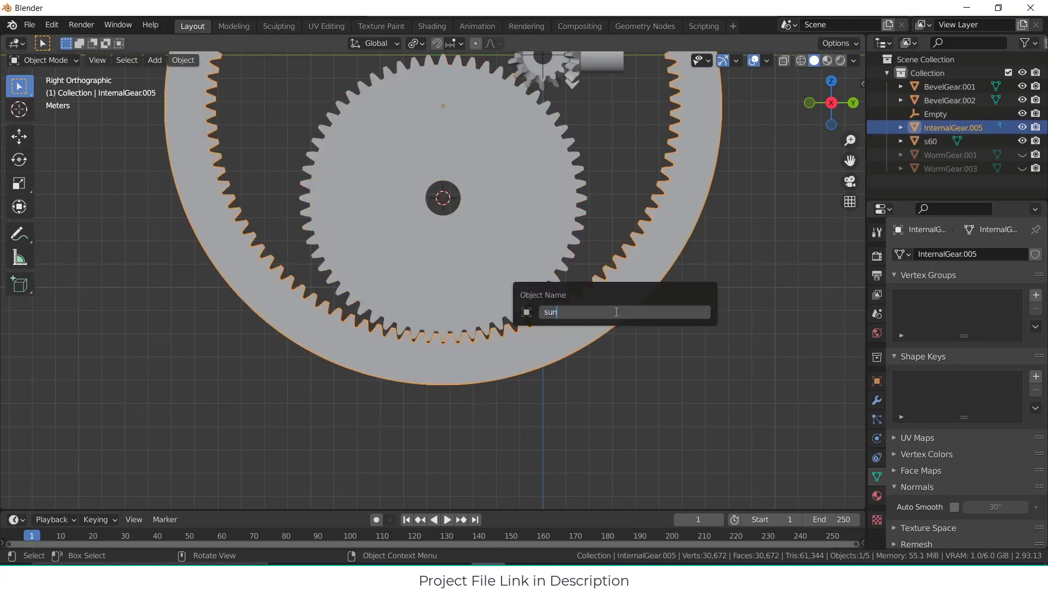
text(sun100)
key(Return)
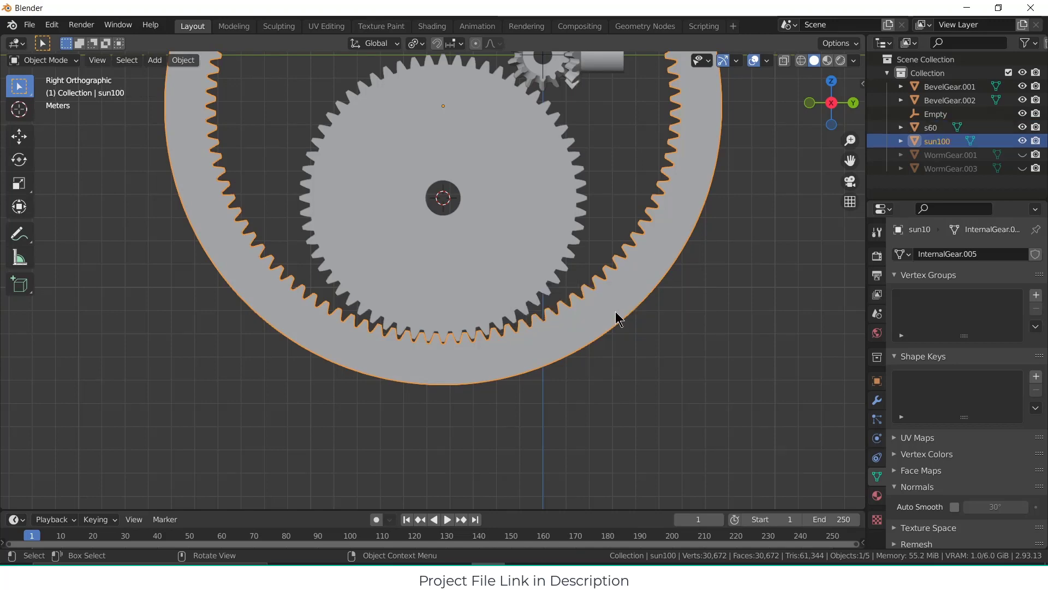
click(615, 197)
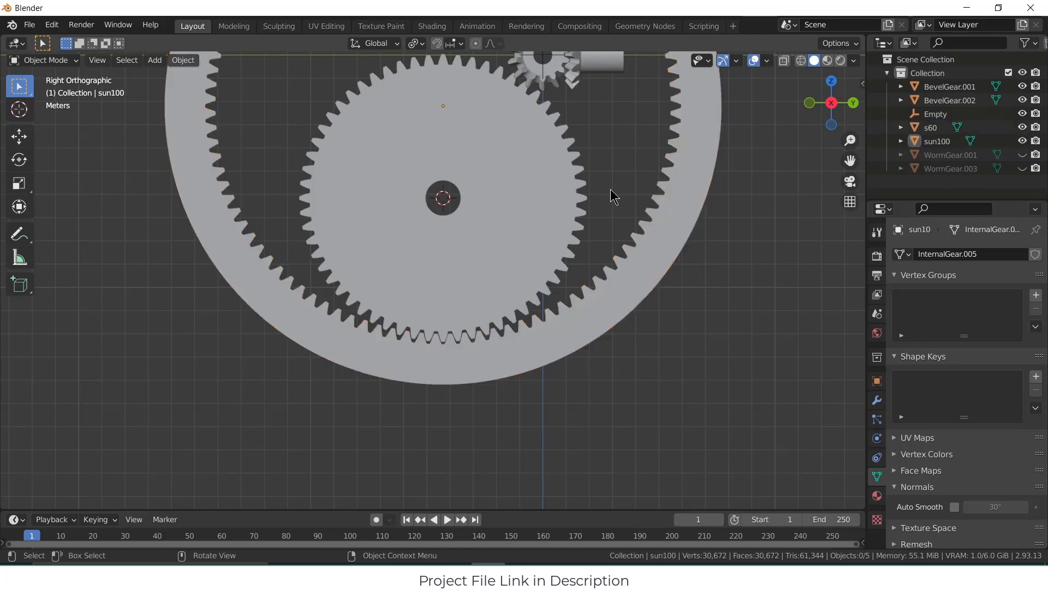
Step: Apply the rotation transform of BevelGear.002 to its mesh data
middle_drag(615, 197, 568, 227)
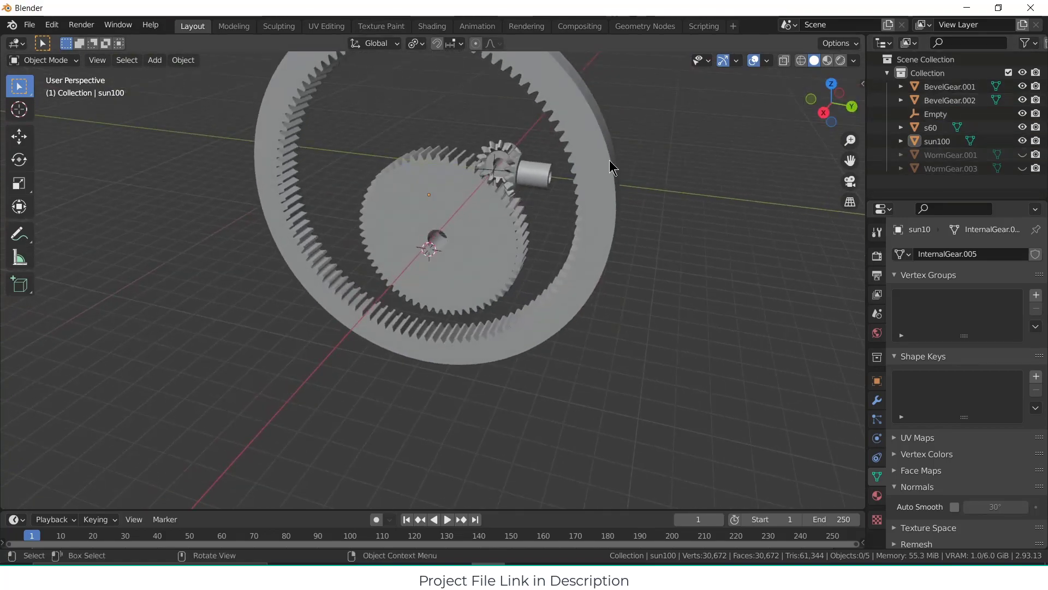
middle_drag(614, 164, 671, 189)
scroll(517, 159, up, 4)
scroll(621, 106, down, 2)
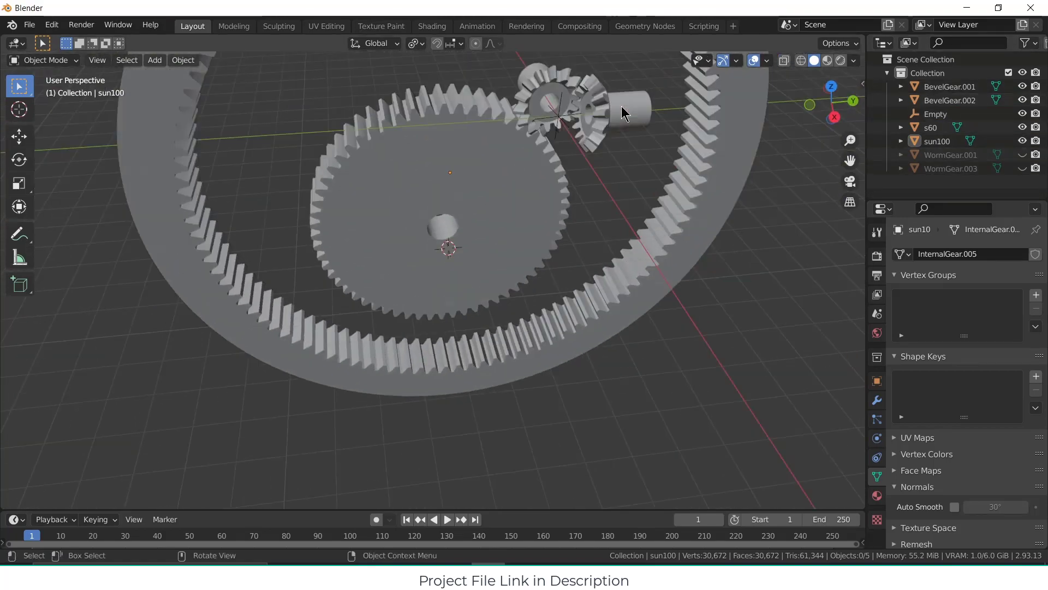
middle_drag(622, 106, 600, 158)
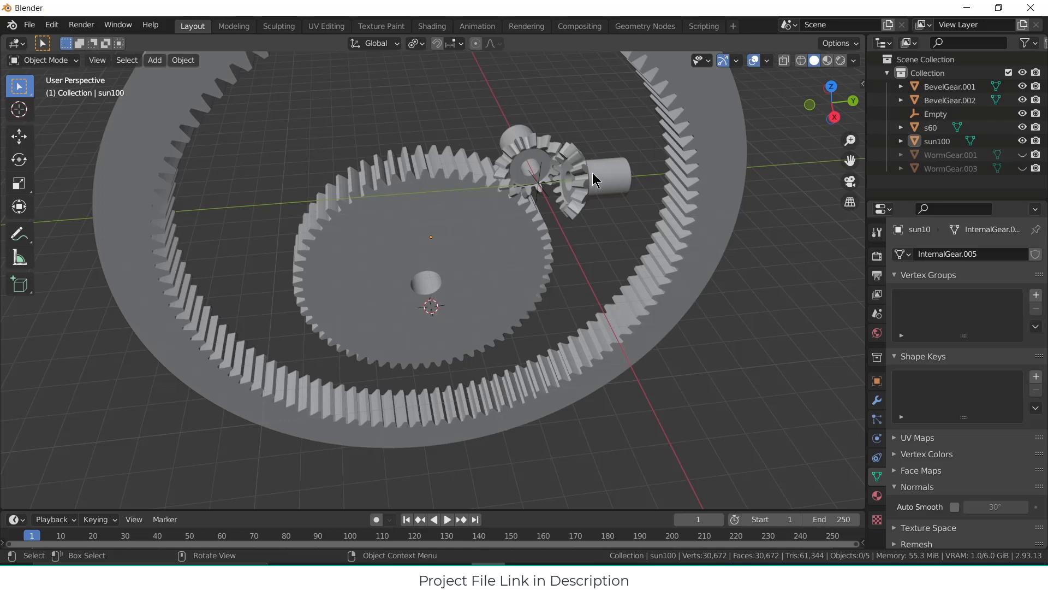
click(595, 174)
click(877, 380)
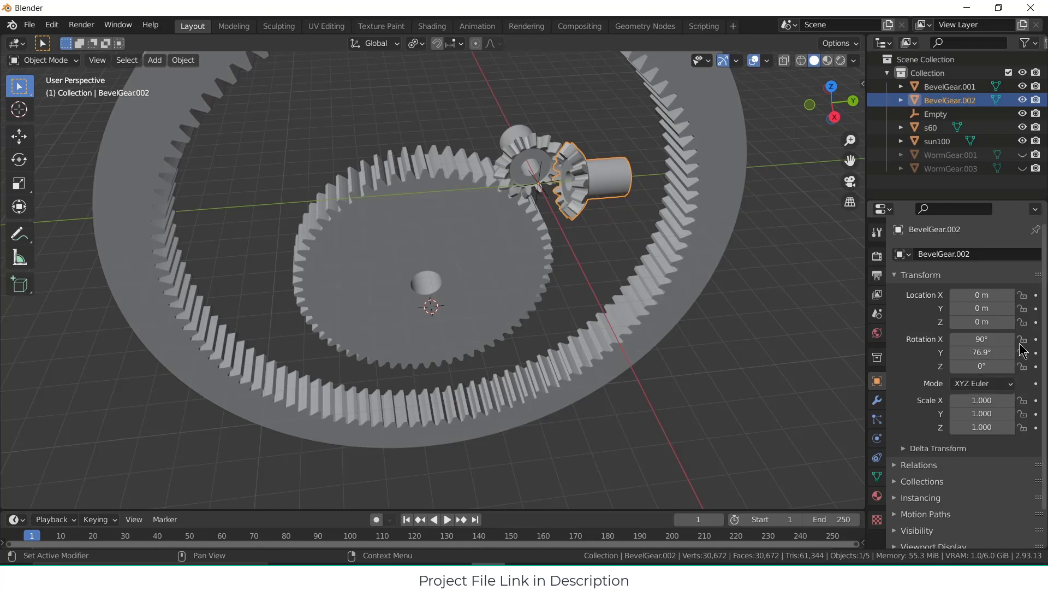
key(ctrl+a)
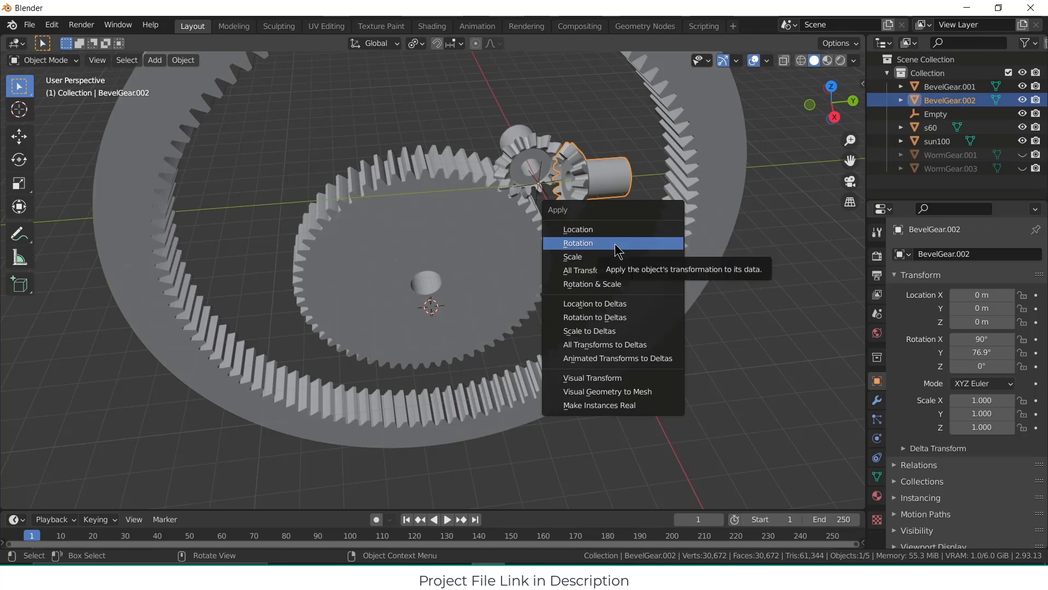
click(616, 244)
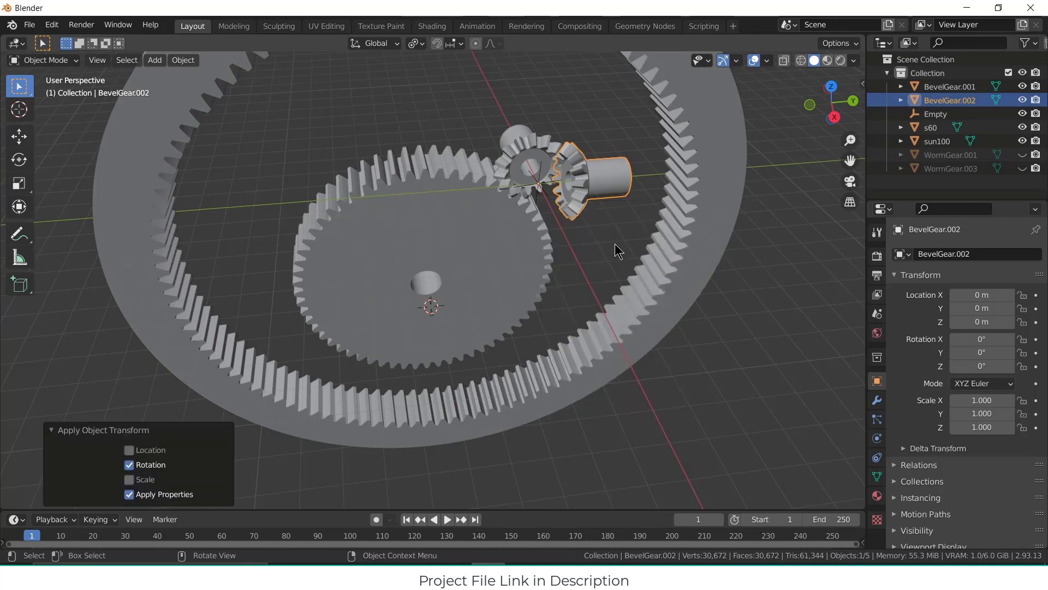
Step: Apply the rotation transform of BevelGear.001 to its mesh data and clear the selection
click(502, 136)
key(ctrl+a)
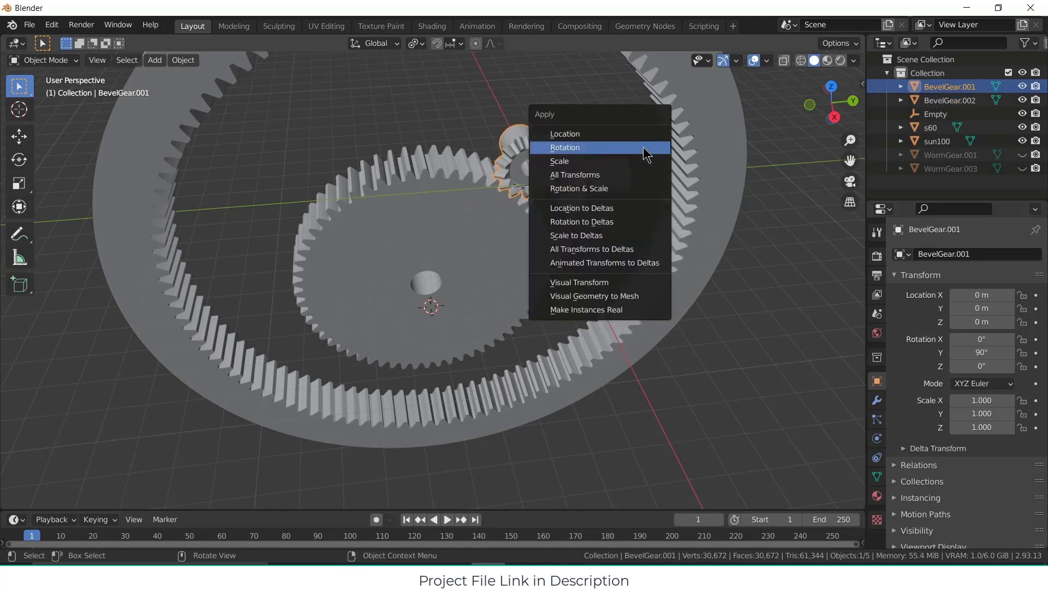
click(644, 148)
click(771, 381)
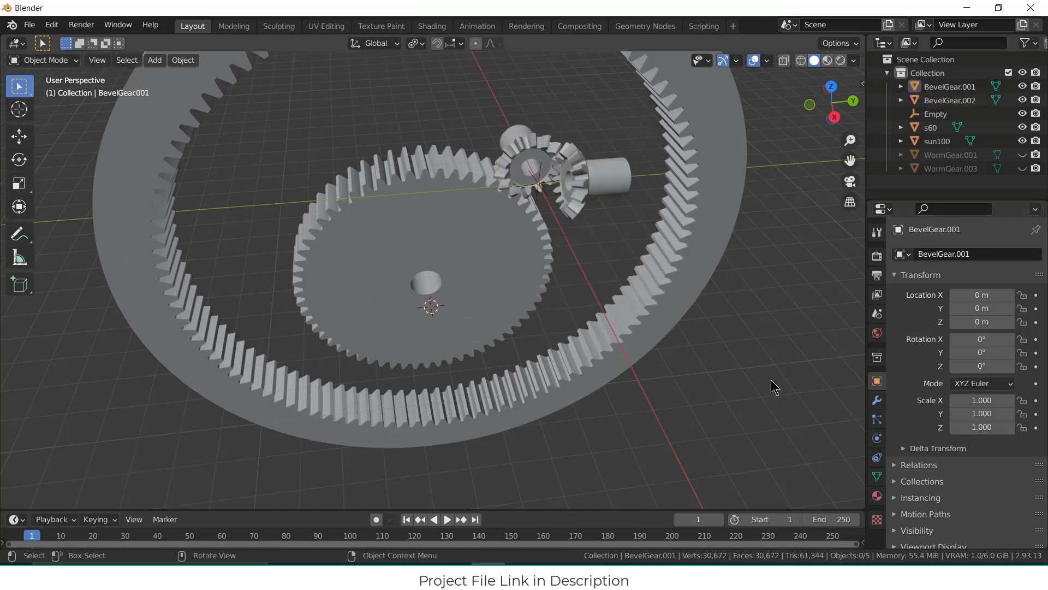
Step: Add a driver to the Y rotation of BevelGear.002
middle_drag(576, 178, 633, 92)
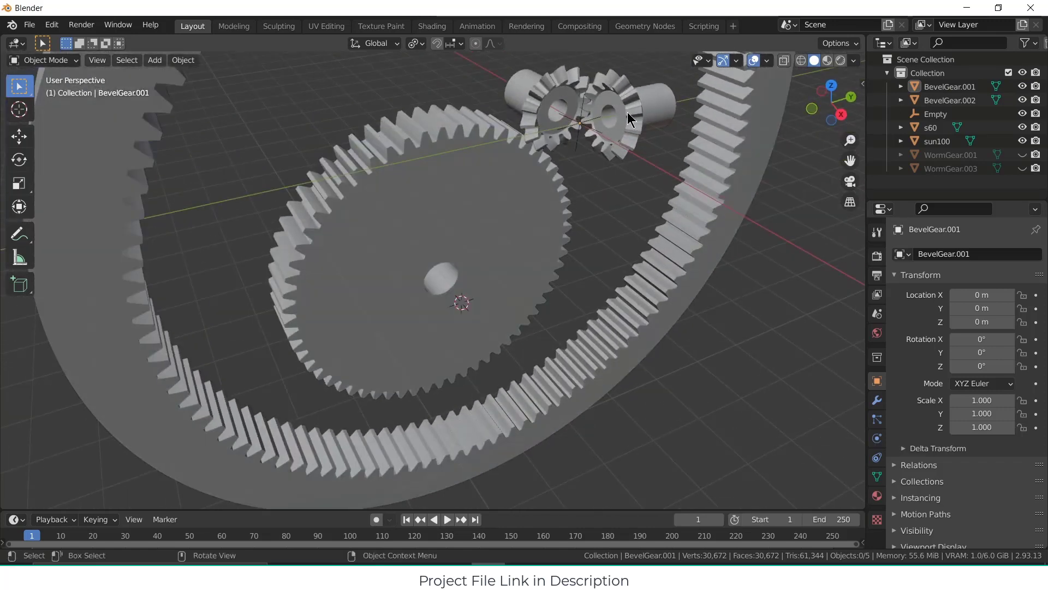
click(606, 116)
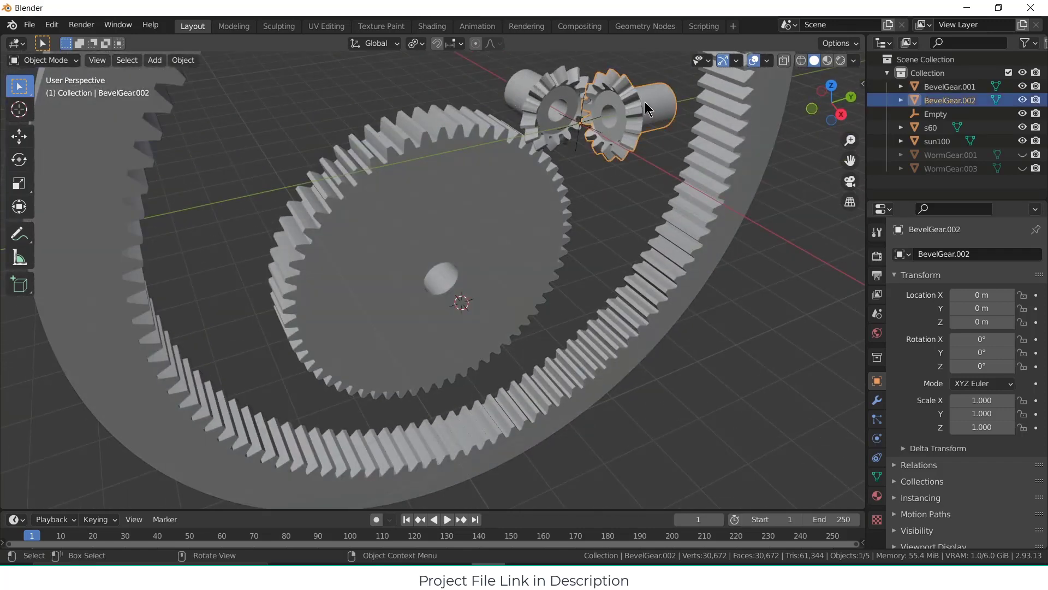
scroll(683, 118, up, 3)
scroll(683, 118, down, 3)
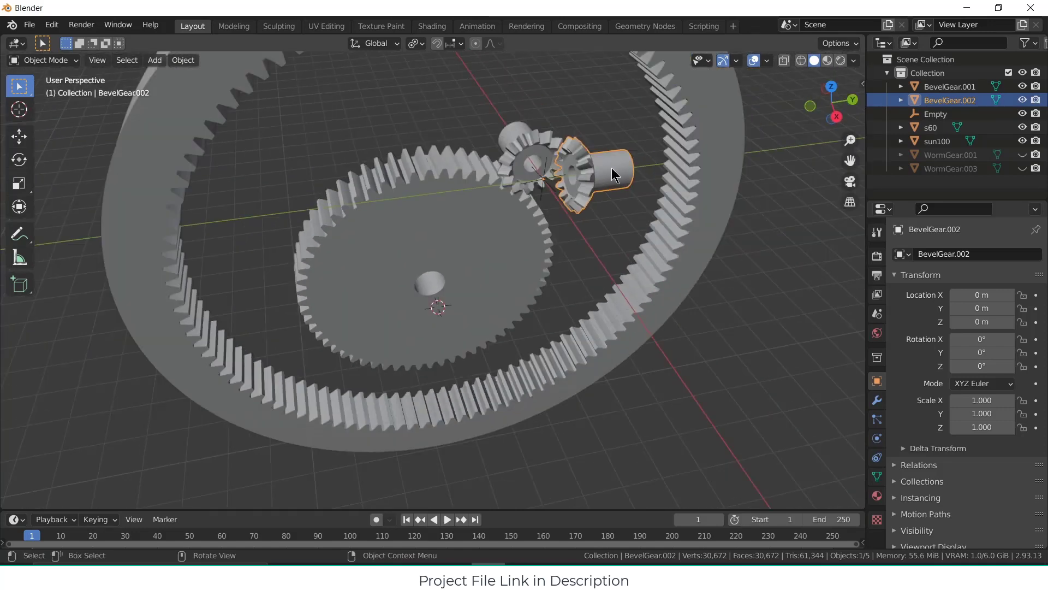
right_click(979, 352)
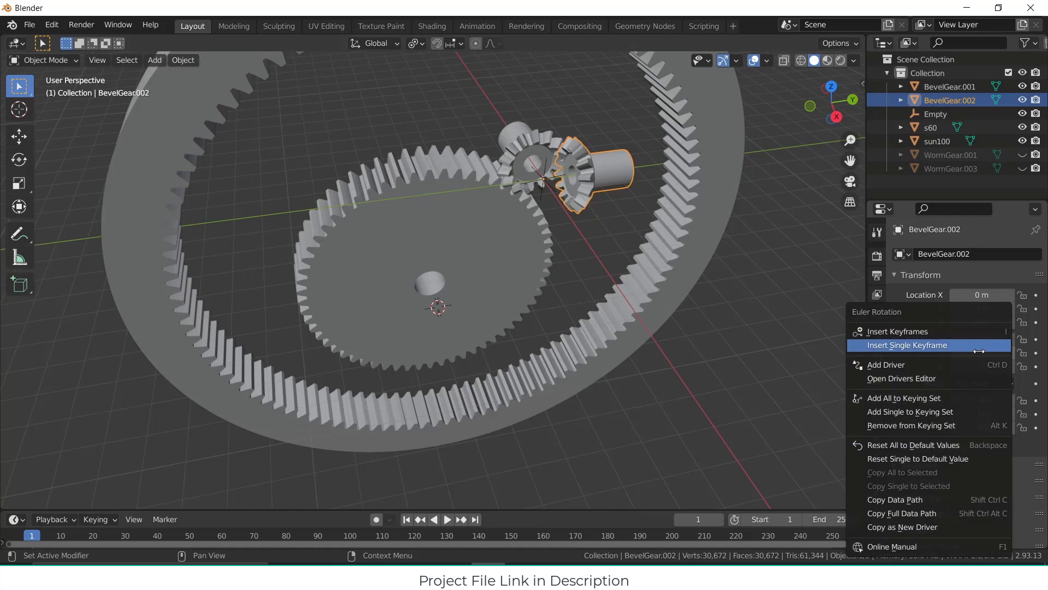
click(911, 365)
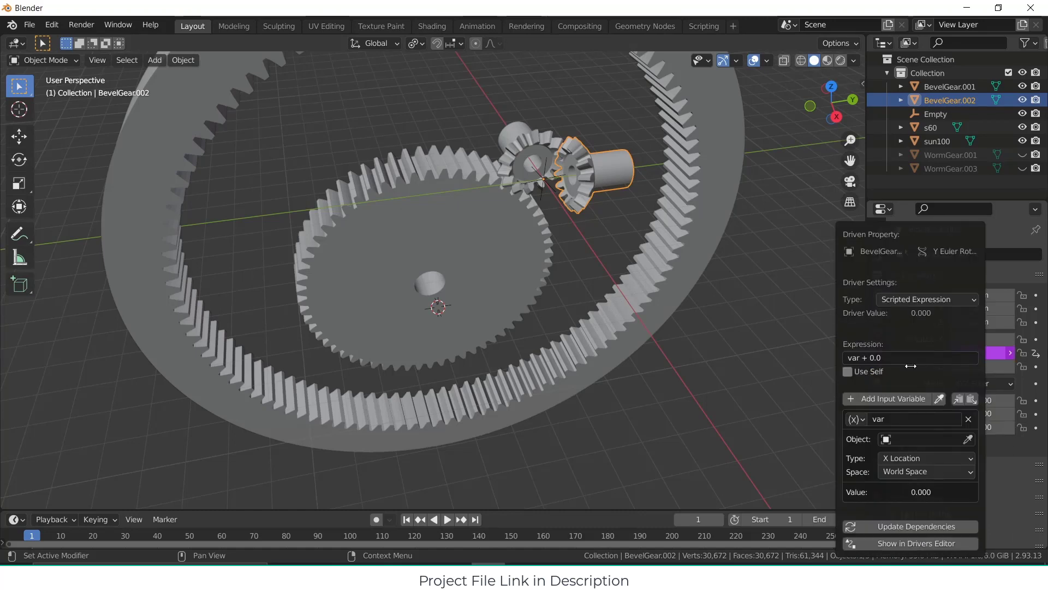
Step: Enlarge the timeline area, change it to the Drivers editor, and display the driver settings for BevelGear.002's Y rotation
drag(590, 513, 86, 351)
click(16, 357)
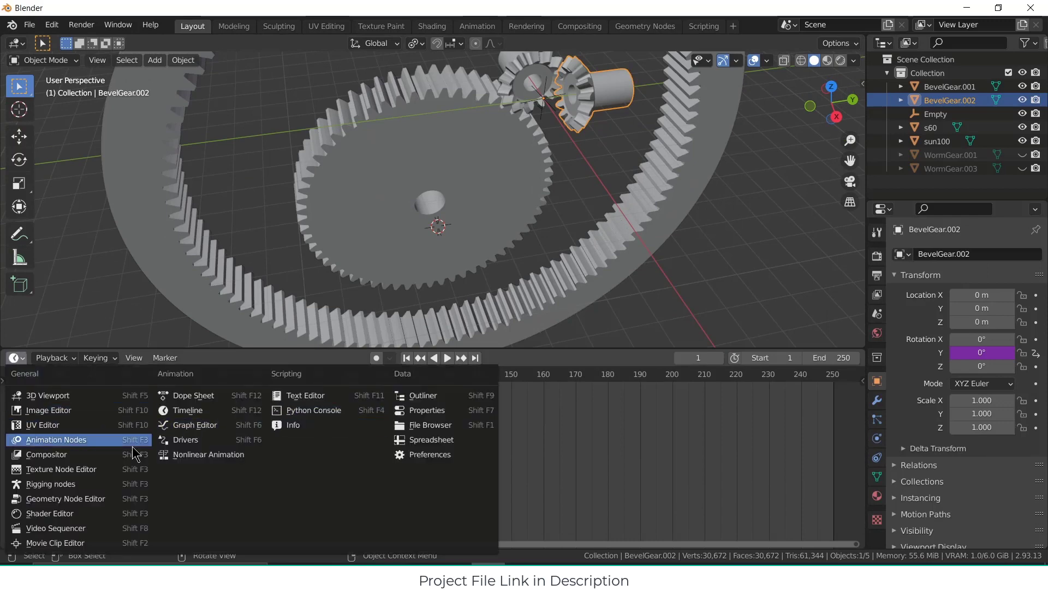
click(197, 438)
key(n)
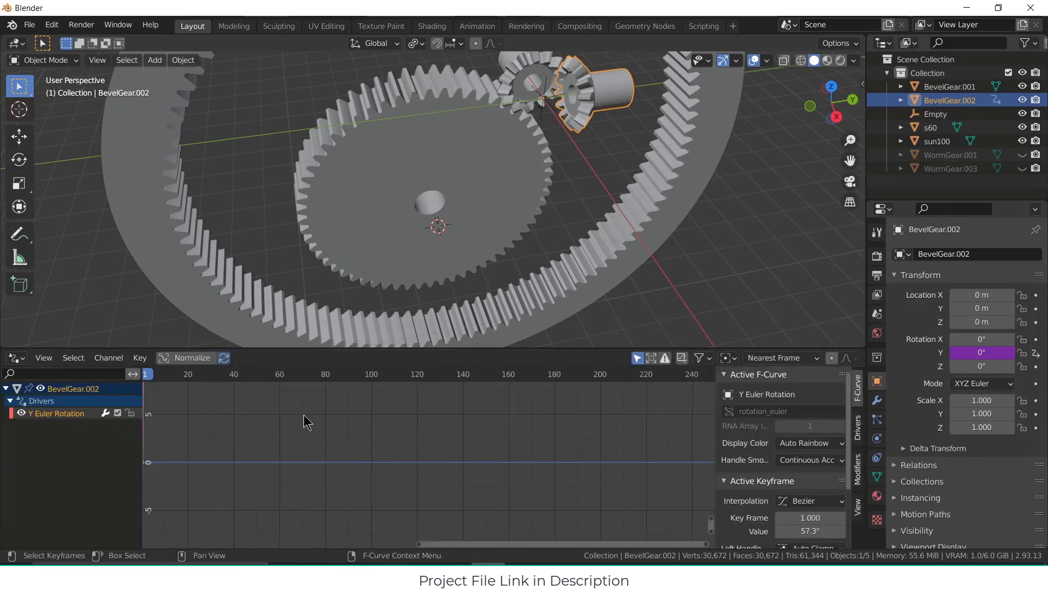
click(862, 430)
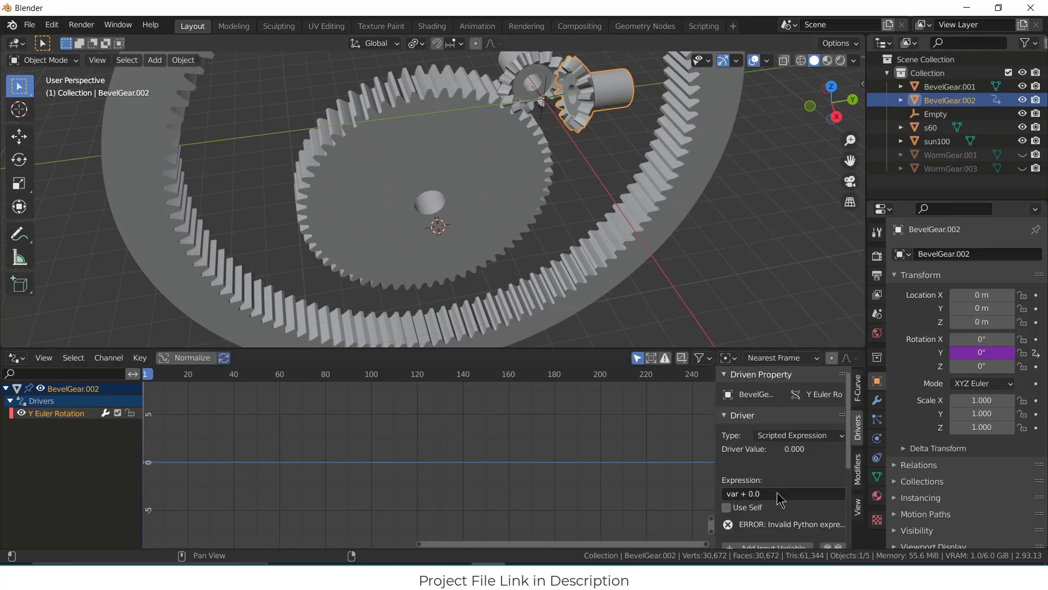
Step: Make the driver variable read the X Rotation of BevelGear.001
scroll(781, 497, down, 4)
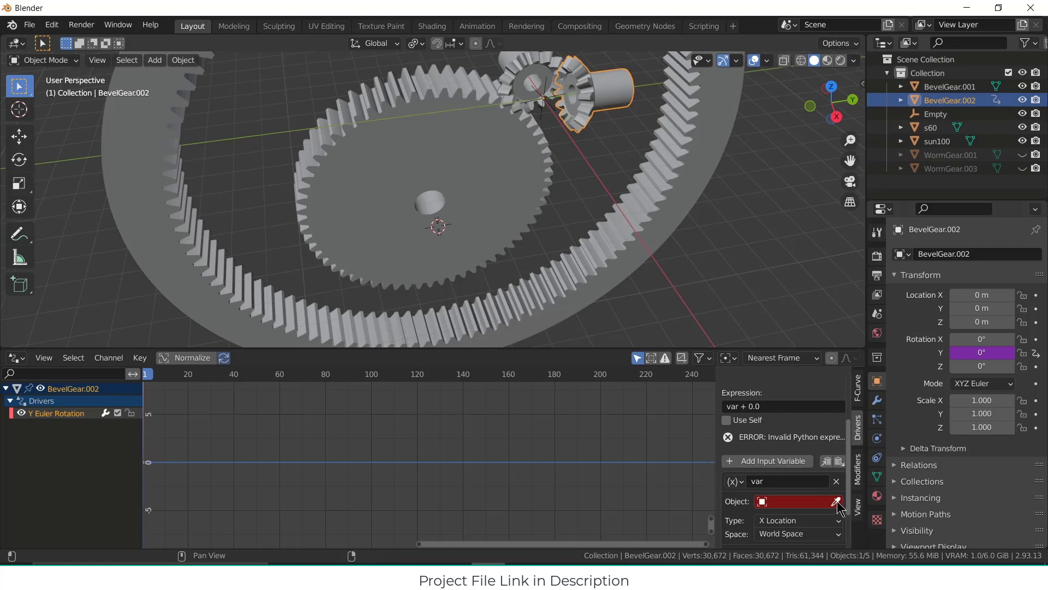
click(836, 501)
click(568, 101)
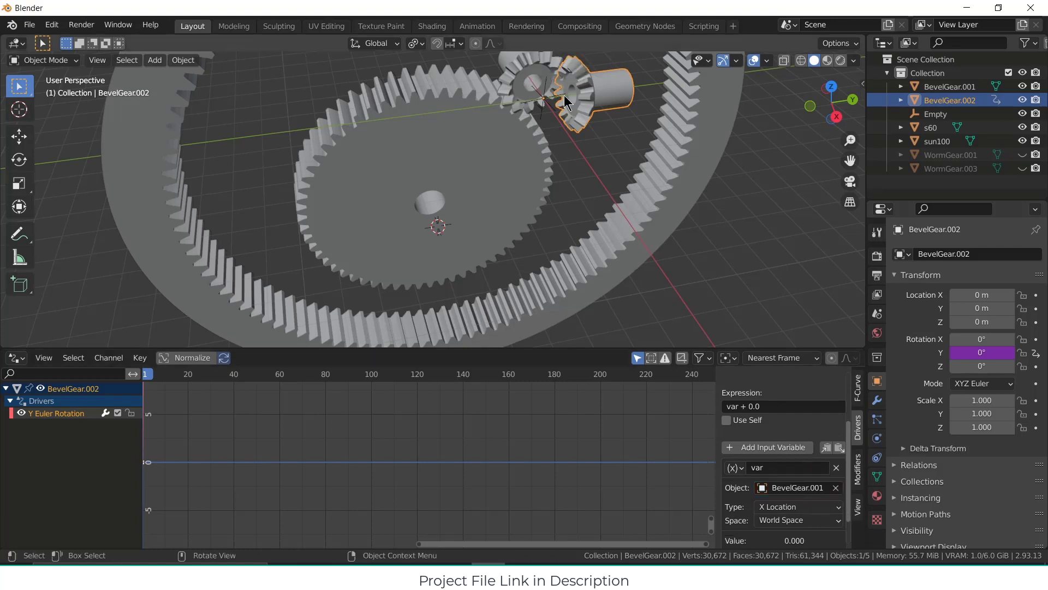
scroll(800, 376, down, 3)
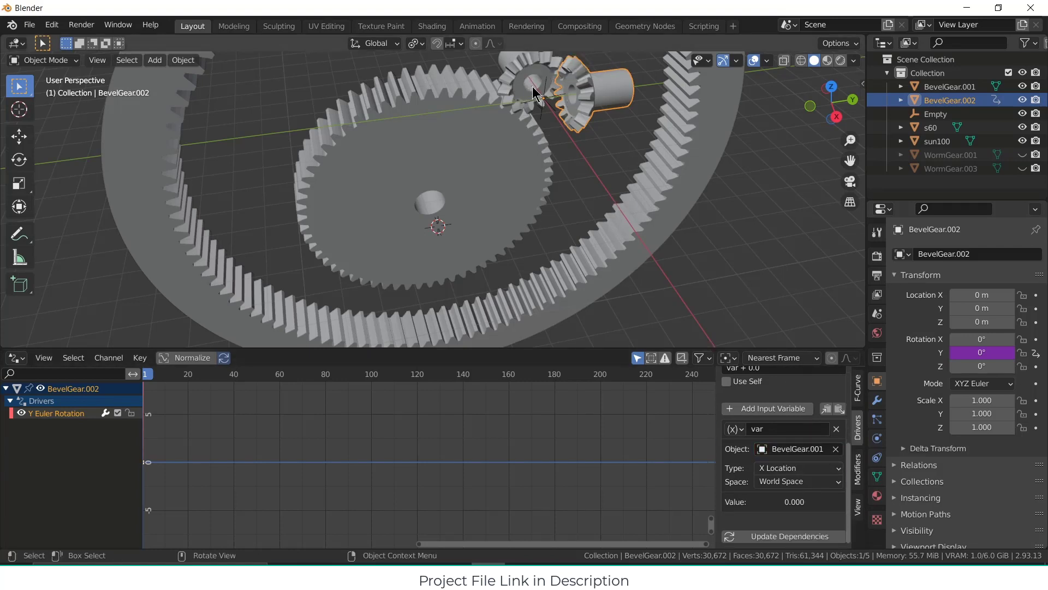
click(797, 468)
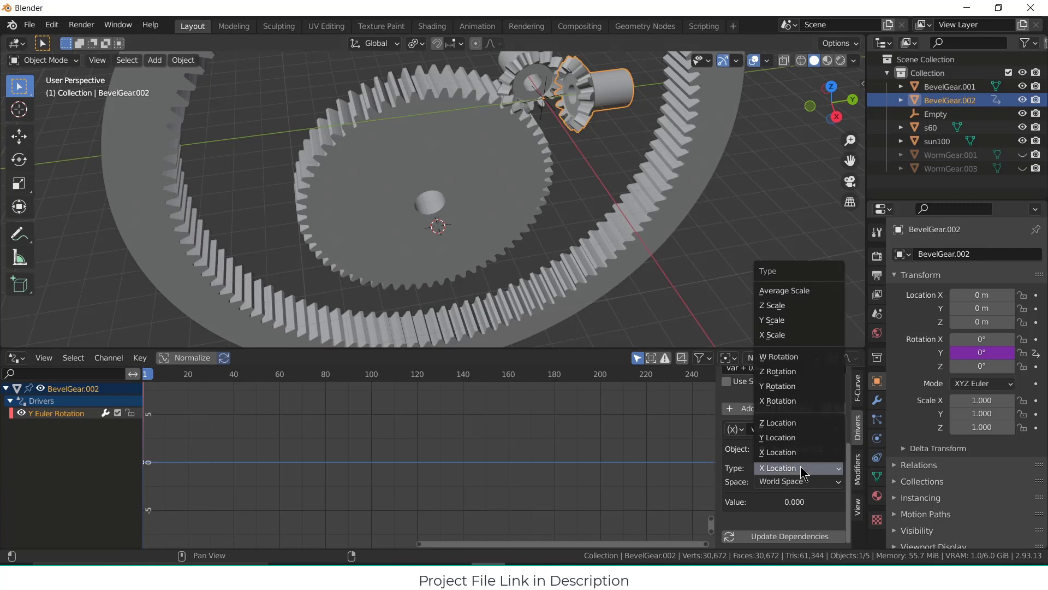
click(803, 402)
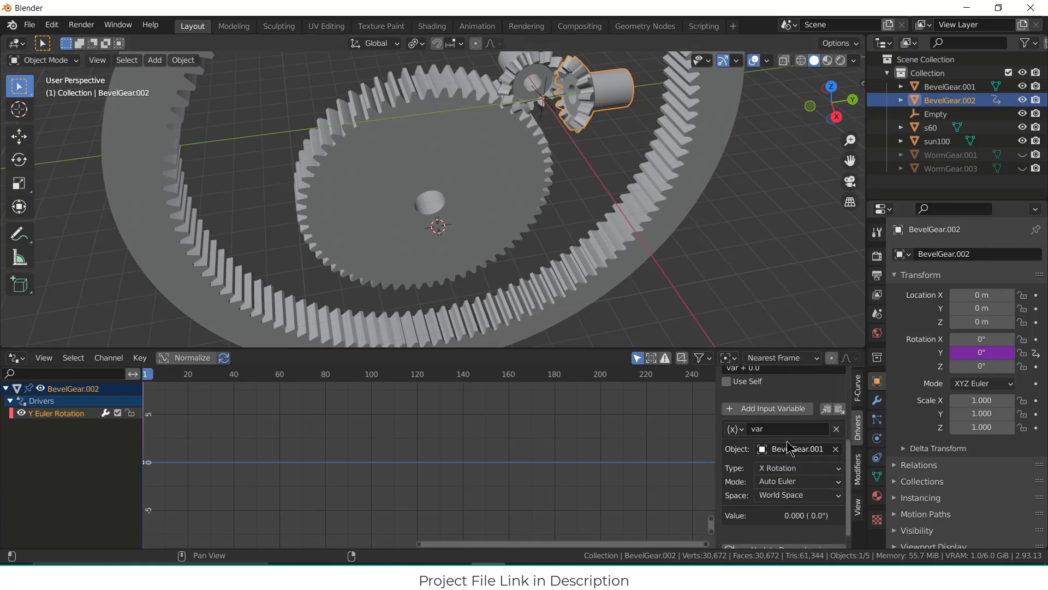
Step: Set the expression of BevelGear.002's Y rotation driver to -var + 0.0
scroll(789, 447, up, 3)
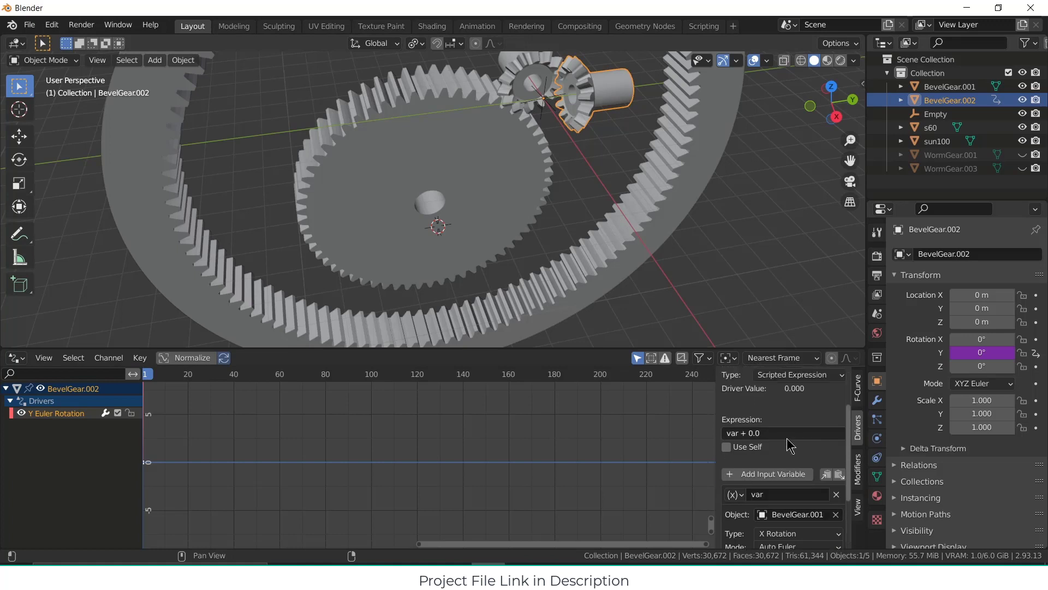
click(727, 434)
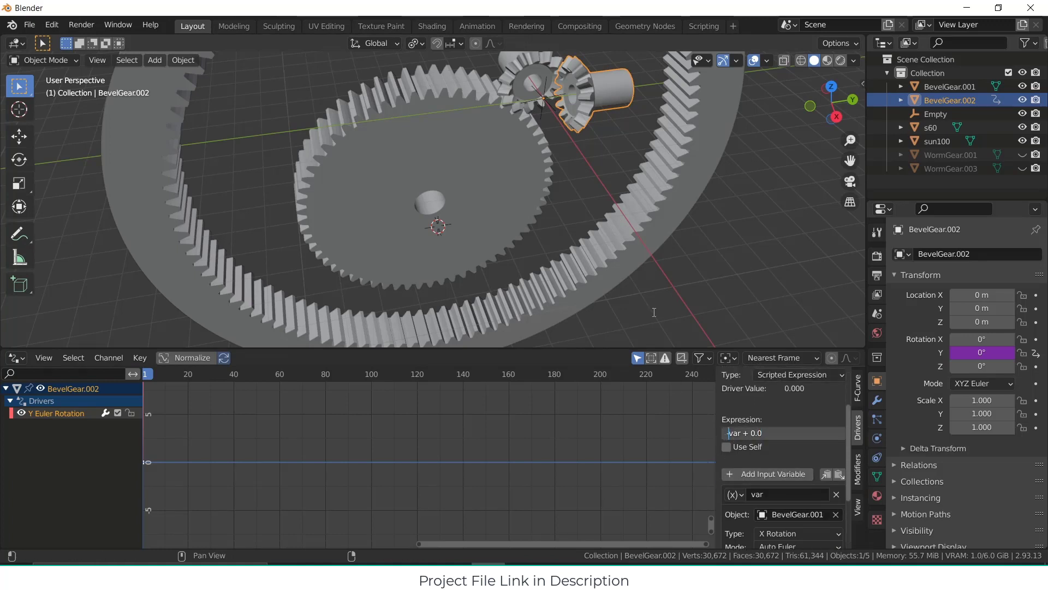
text(-)
key(Return)
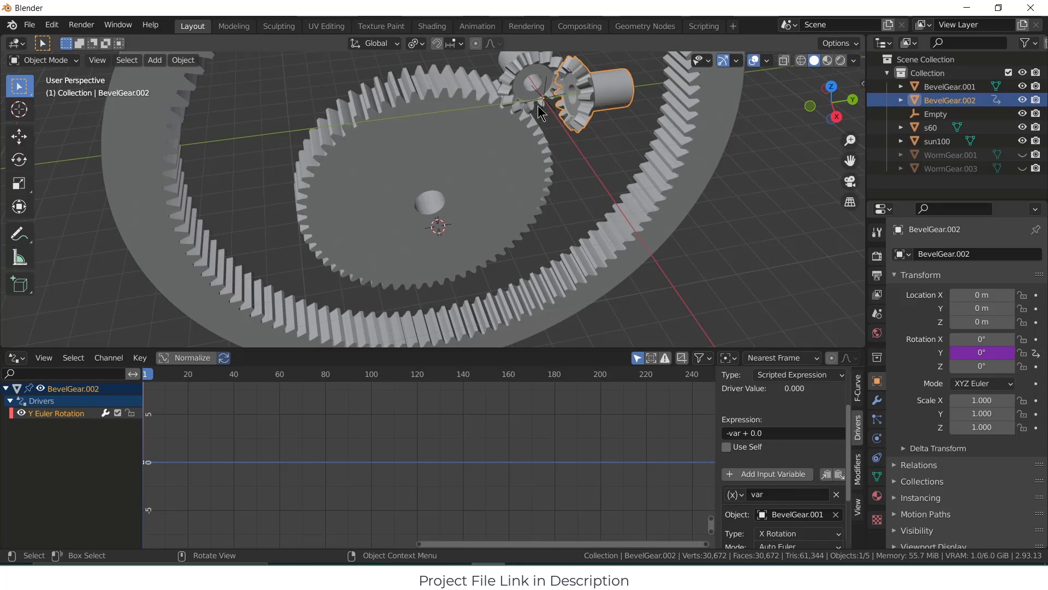
Step: Test the driver by turning BevelGear.001 about X and return its rotation to 0°
click(534, 78)
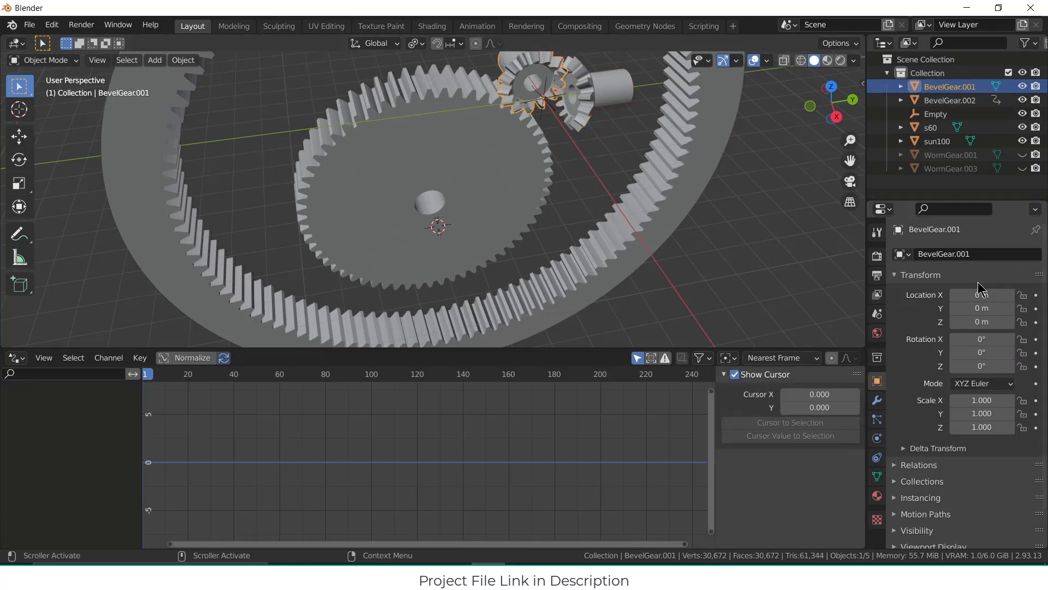
mouse_move(982, 339)
mouse_down()
mouse_move(1021, 339)
mouse_move(968, 339)
mouse_up()
key(Return)
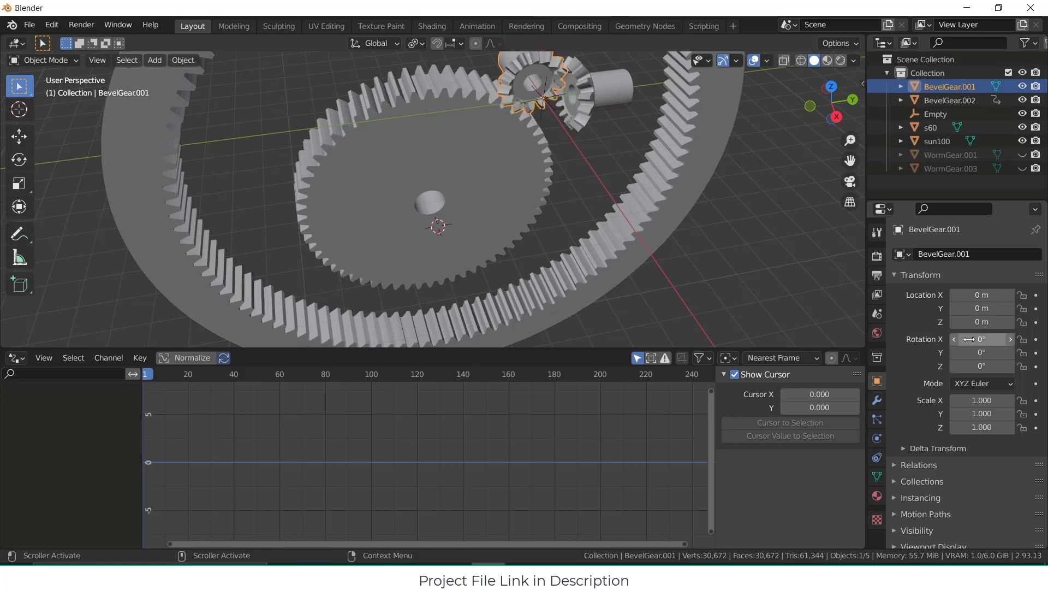
Step: Remove the minus sign from BevelGear.002's driver expression so it reads var + 0.0
click(592, 83)
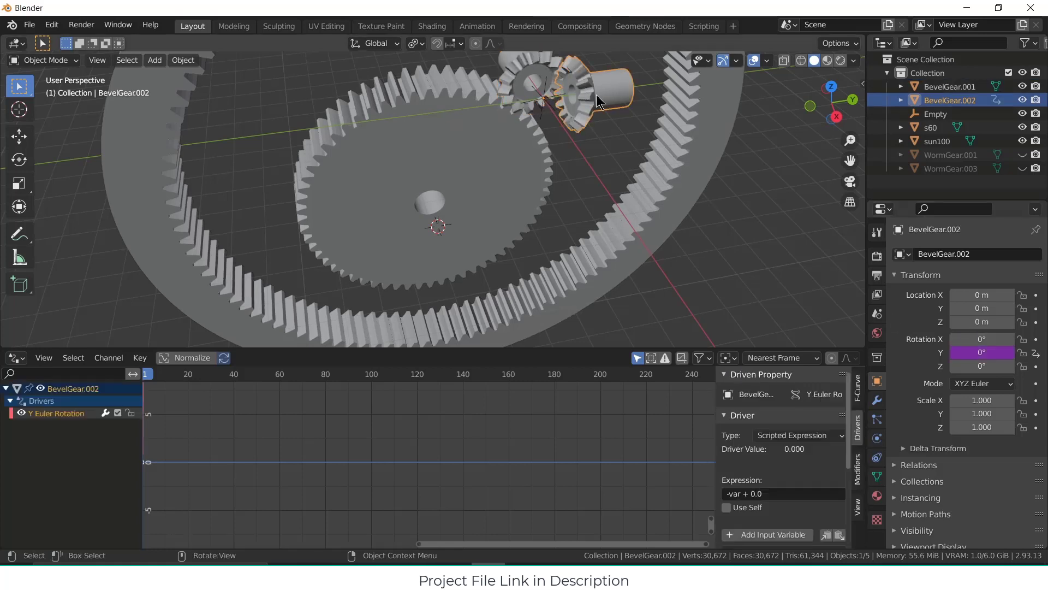
click(730, 494)
click(730, 494)
key(Return)
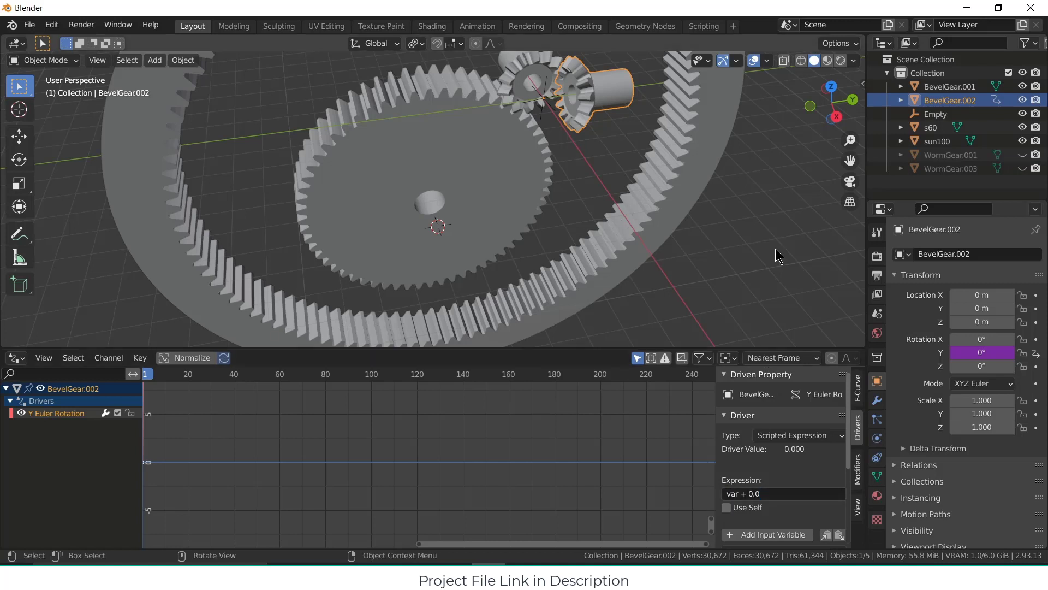
Step: Turn BevelGear.001 about X to about 86.9° and examine how the two bevel gears mesh up close
click(540, 87)
drag(977, 340, 1015, 340)
middle_drag(560, 182, 561, 70)
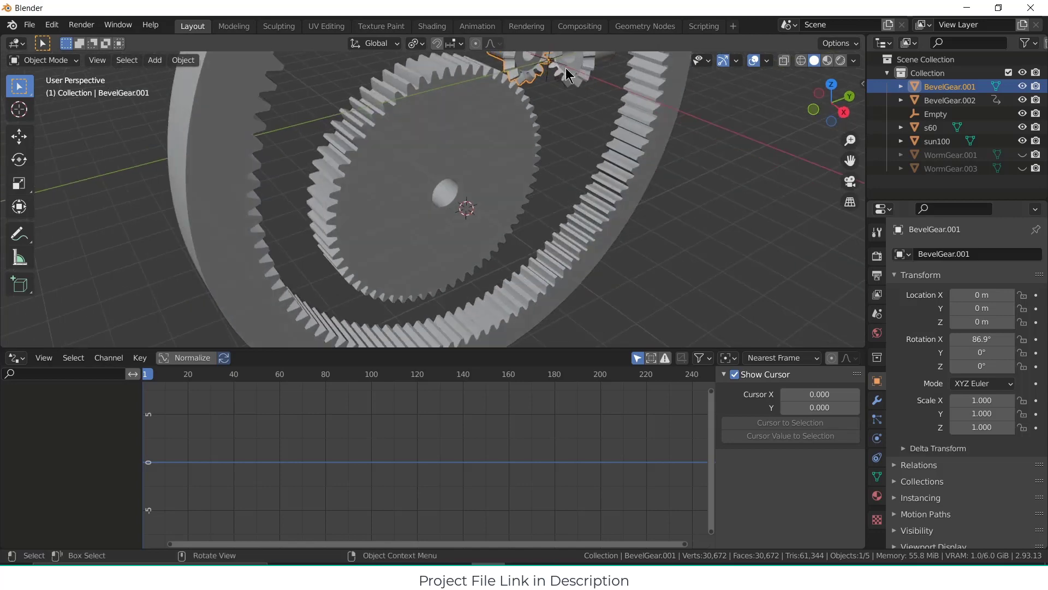
scroll(587, 122, up, 3)
shift+middle_drag(585, 126, 553, 284)
scroll(610, 153, up, 3)
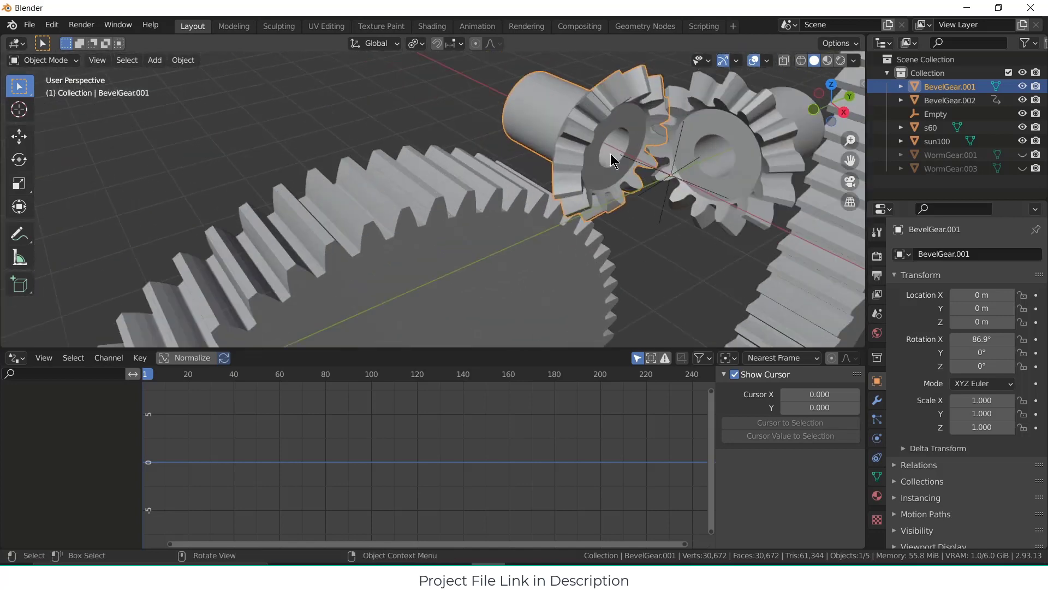
shift+middle_drag(610, 153, 494, 193)
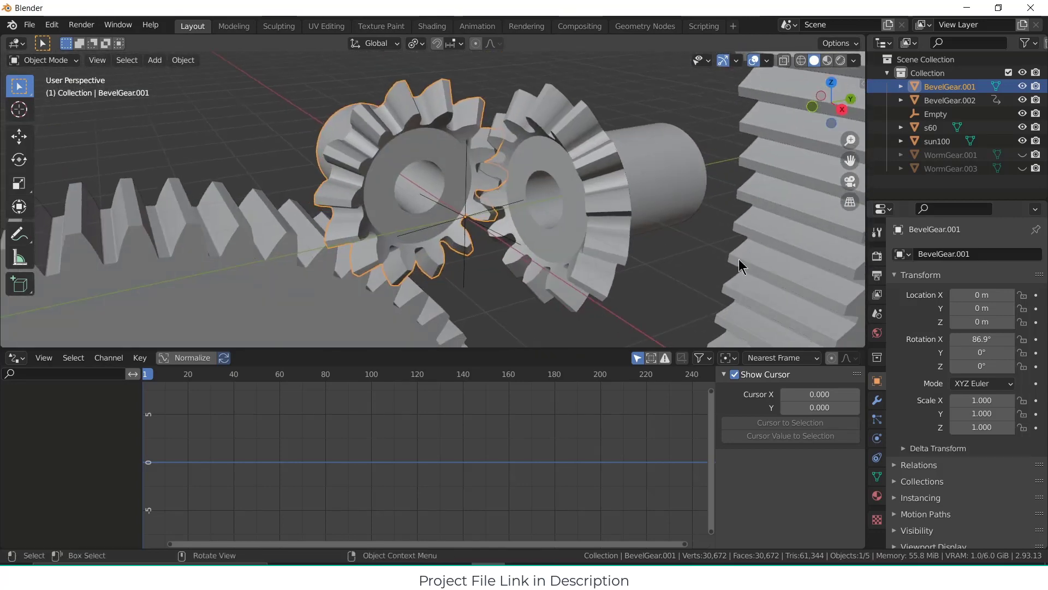
Step: Turn BevelGear.001 to about 42° to check the tooth contact, and reset its X rotation to 0°
mouse_move(982, 339)
mouse_down()
mouse_move(999, 339)
mouse_move(972, 339)
mouse_up()
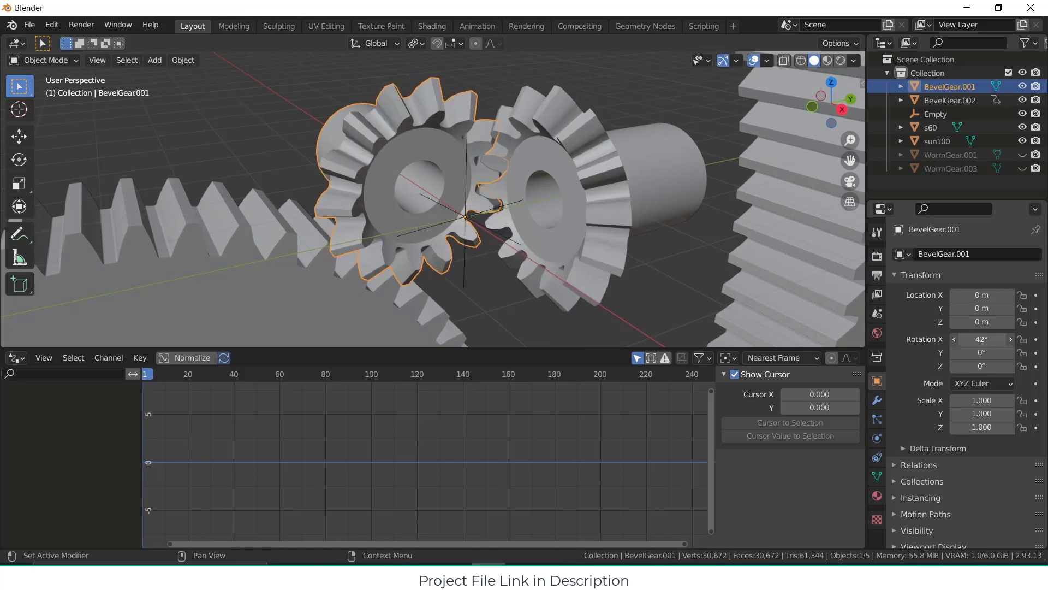
middle_drag(504, 220, 507, 202)
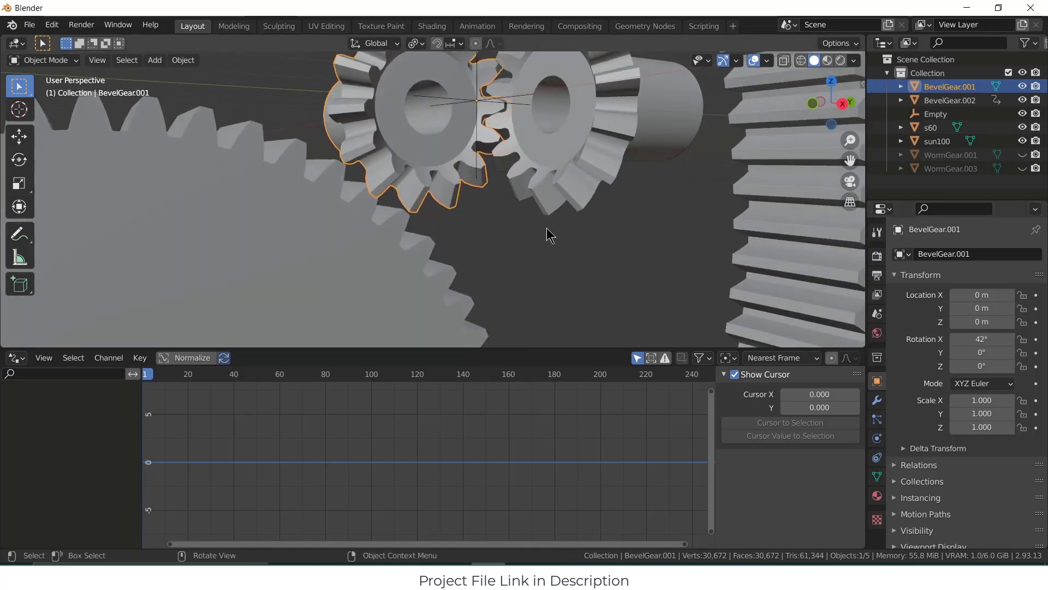
click(548, 229)
mouse_move(982, 339)
mouse_down()
mouse_move(999, 339)
mouse_move(966, 339)
mouse_up()
click(981, 339)
text(0)
key(Return)
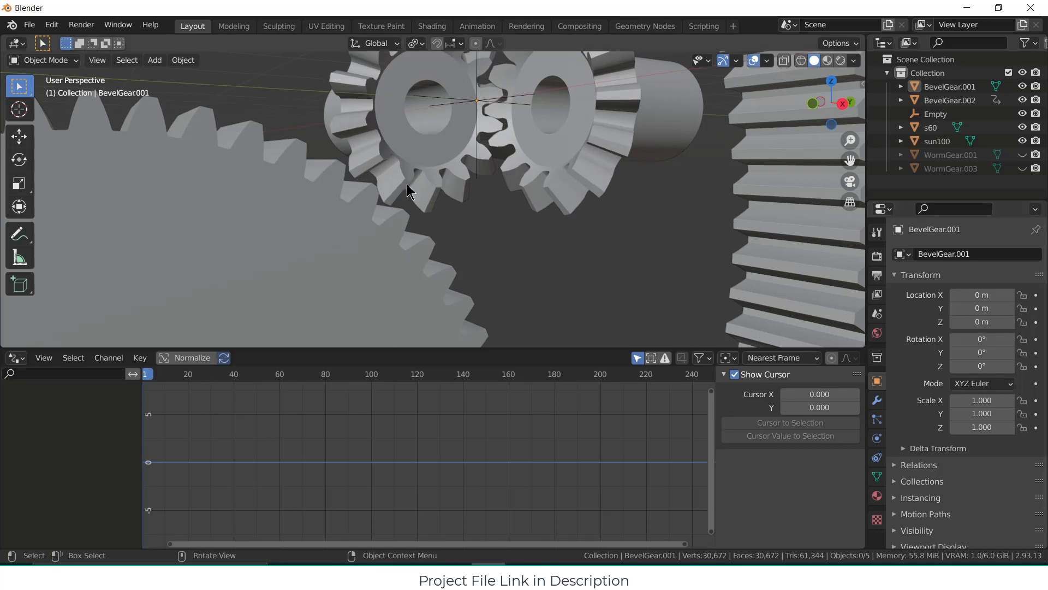
Step: Unhide WormGear.001 and select it to inspect its shaft against the bevel gear
scroll(407, 184, down, 6)
middle_drag(402, 180, 369, 216)
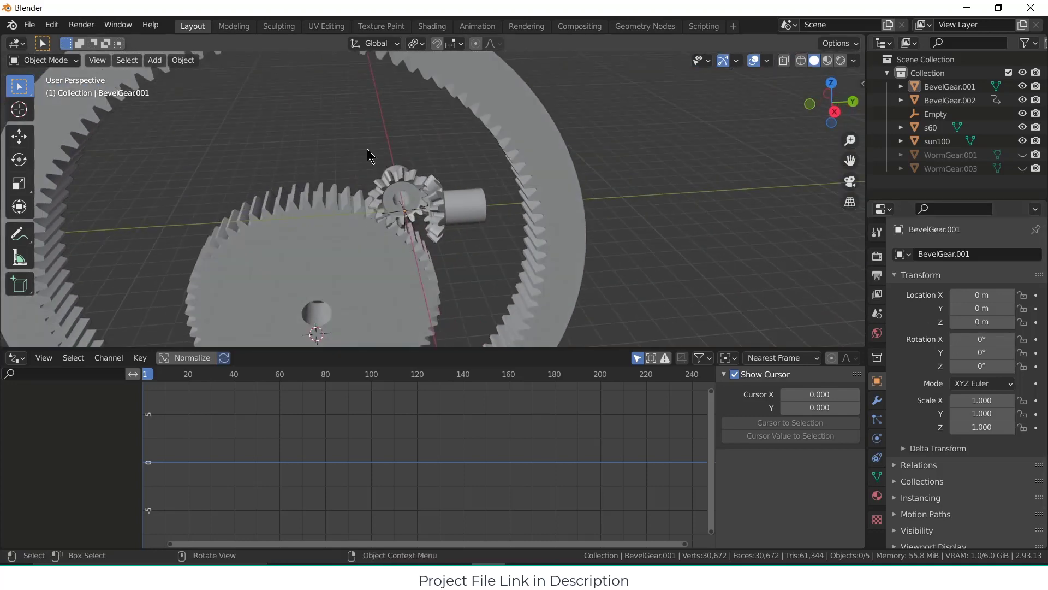
scroll(368, 149, down, 2)
click(1022, 155)
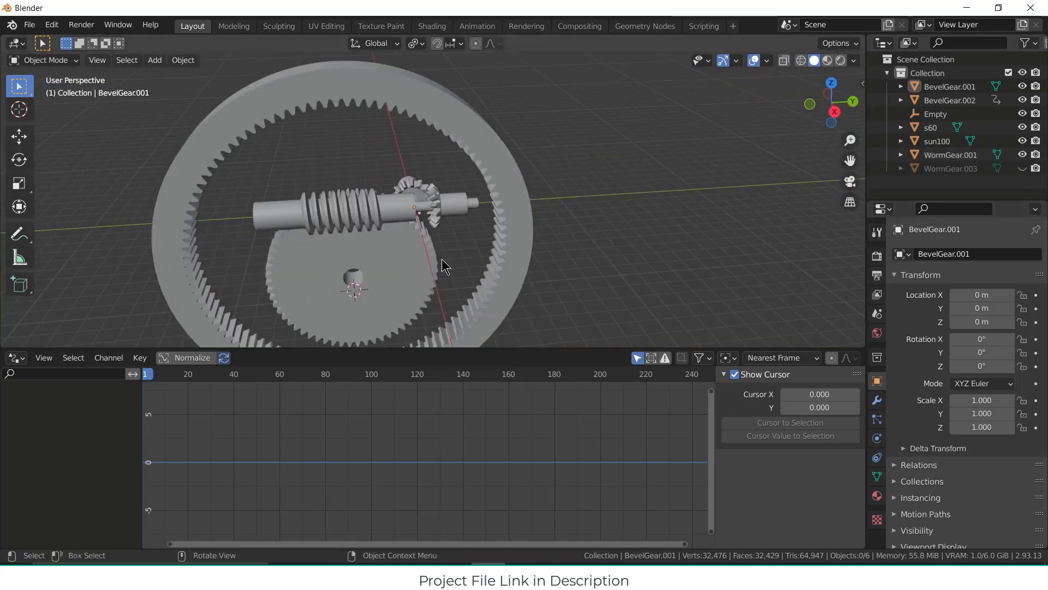
middle_drag(439, 263, 428, 248)
scroll(429, 248, up, 3)
click(381, 218)
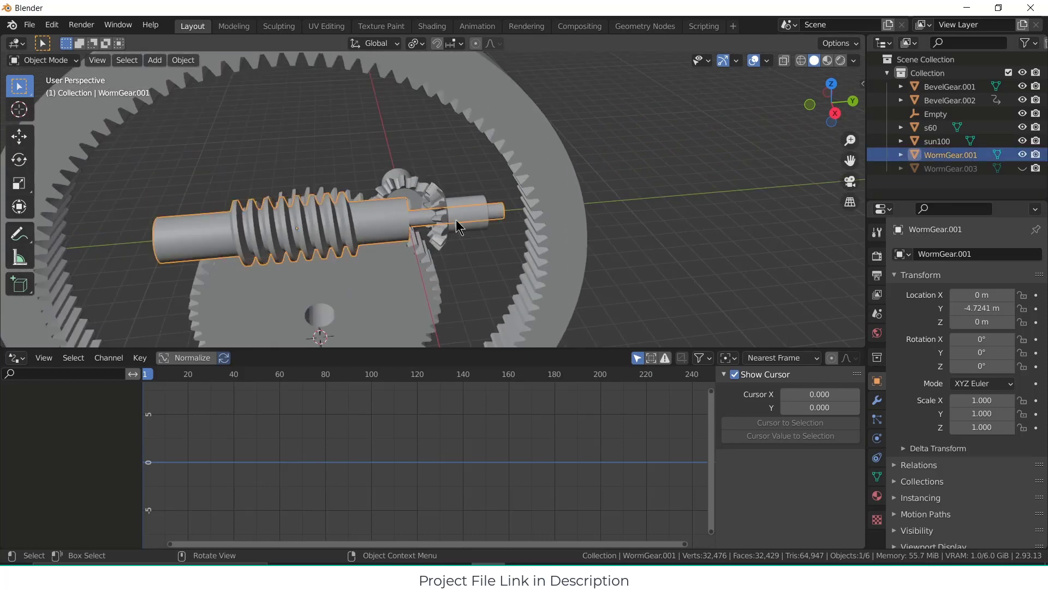
Step: Copy the driver from BevelGear.002's Y rotation and paste it onto the Y rotation of WormGear.001
click(454, 203)
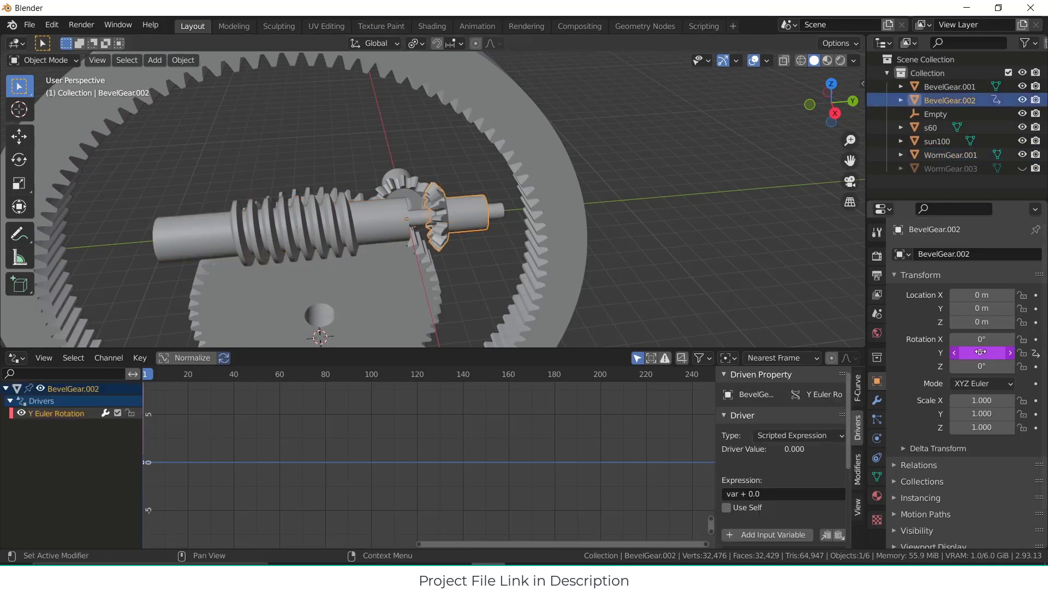
right_click(960, 351)
click(915, 351)
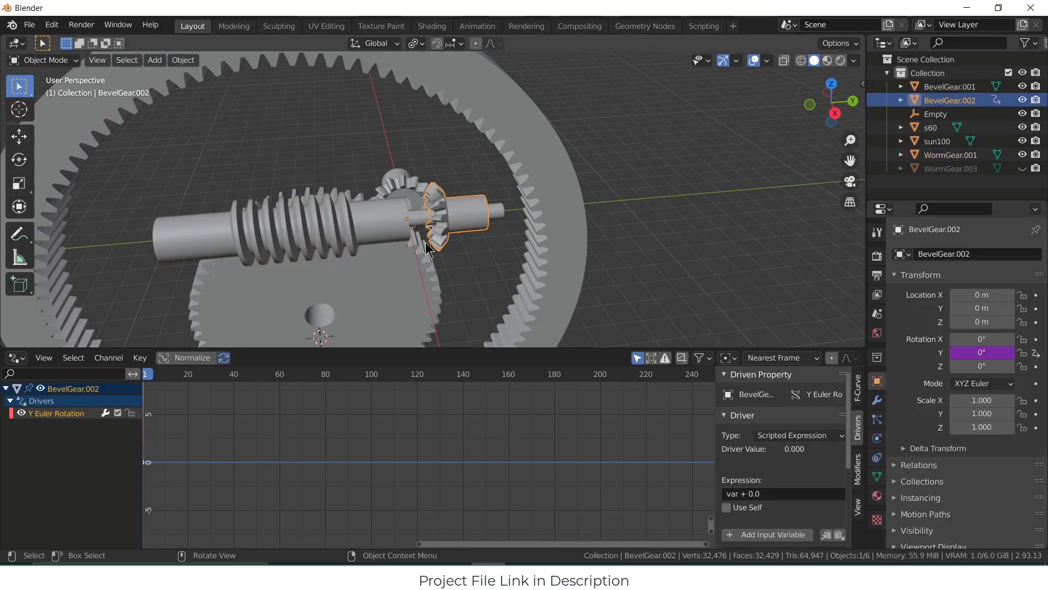
click(392, 225)
right_click(967, 352)
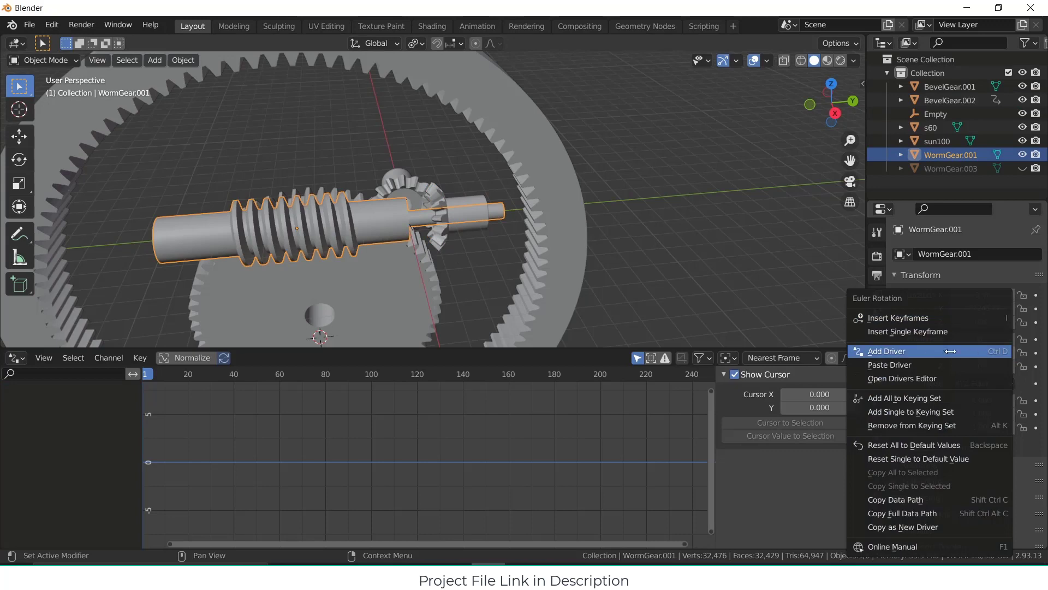
click(922, 364)
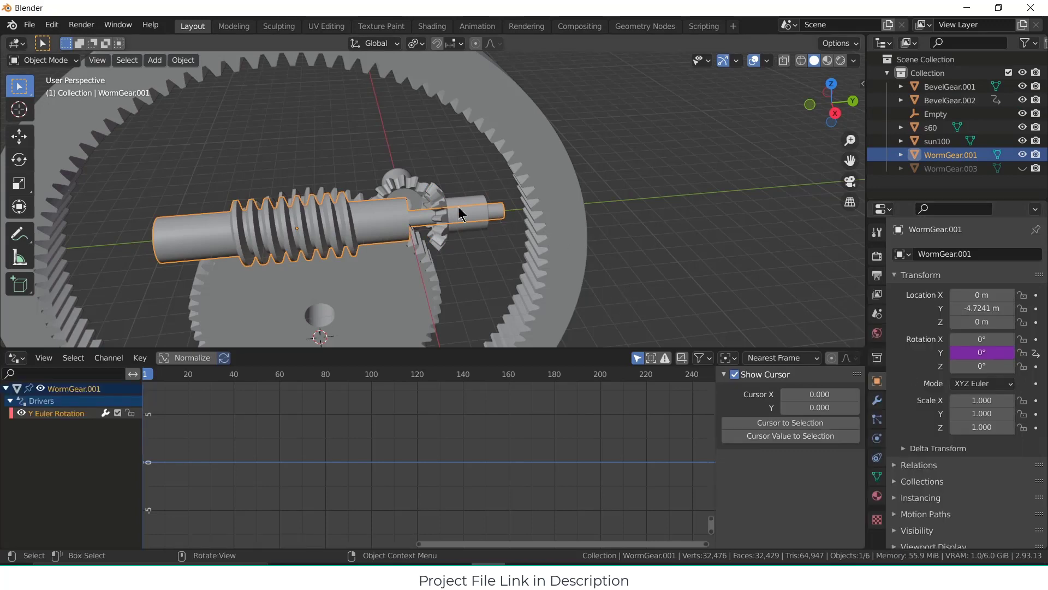
Step: Turn BevelGear.001 about X to about -397° to check that the worm gear follows, and reset its X rotation to 0°
click(396, 187)
drag(981, 339, 955, 339)
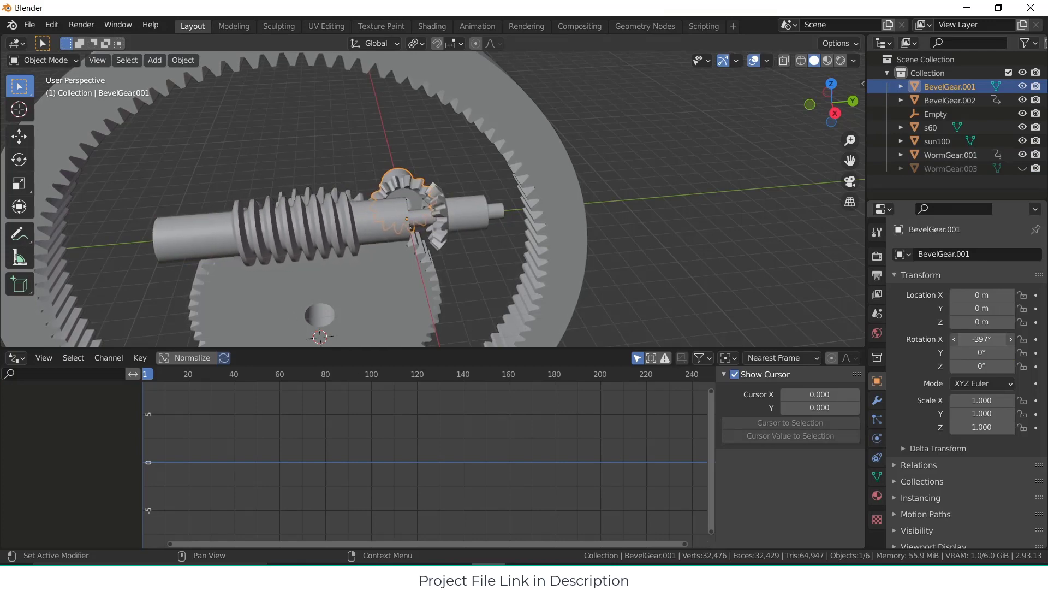
double_click(982, 339)
text(0)
key(Return)
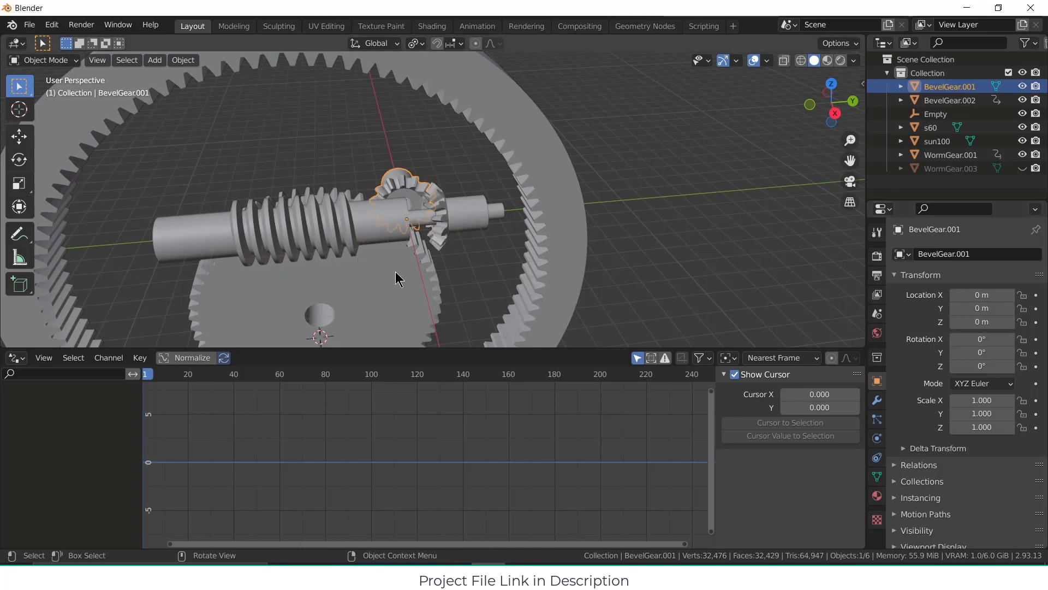
Step: Unhide WormGear.003 and examine how it meshes with the worm's thread
middle_drag(395, 271, 369, 241)
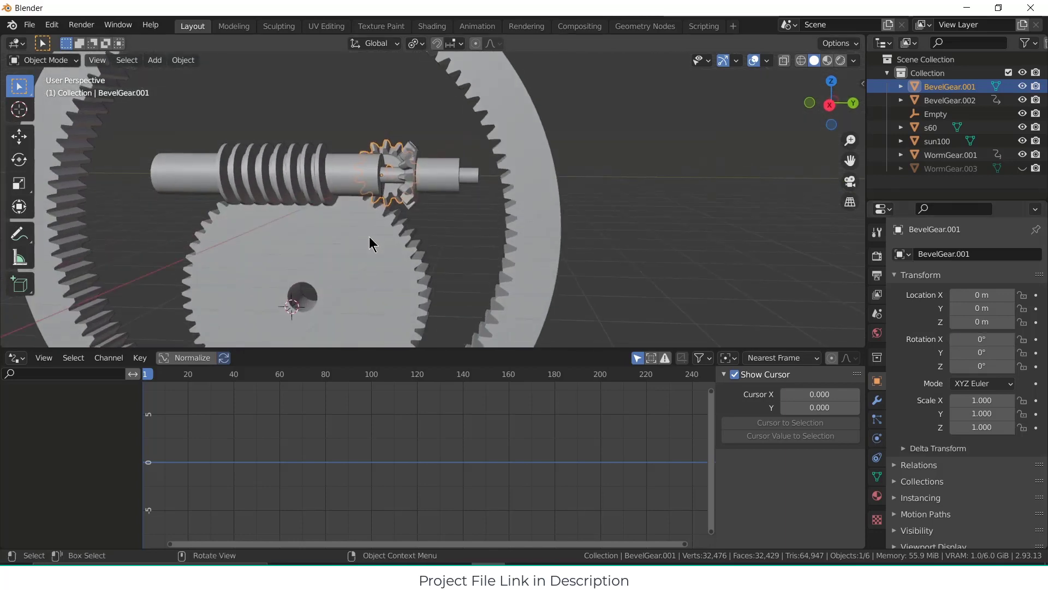
click(1022, 168)
middle_drag(686, 243, 728, 227)
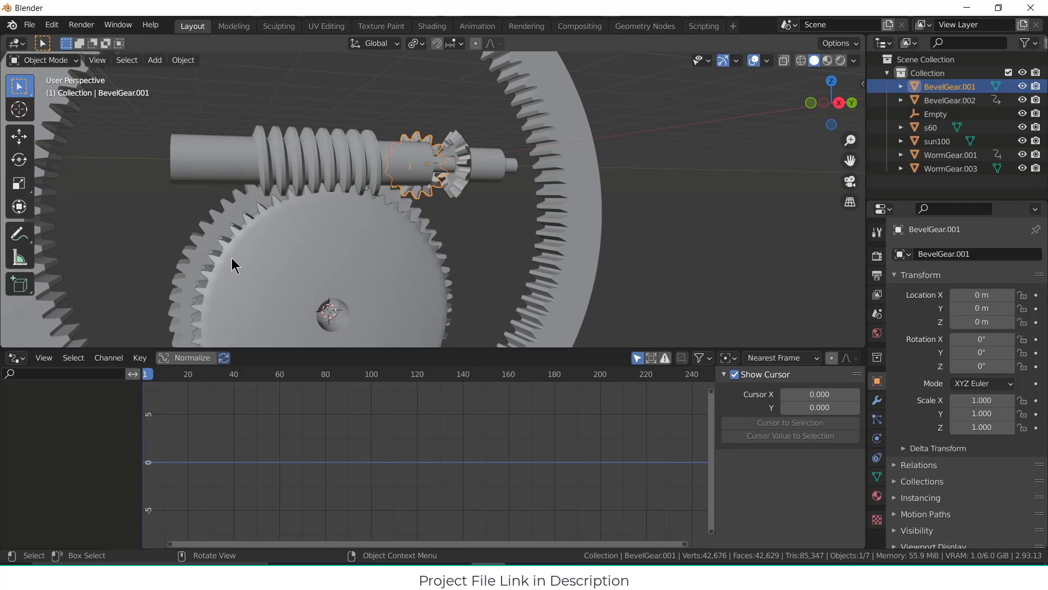
middle_drag(349, 153, 332, 180)
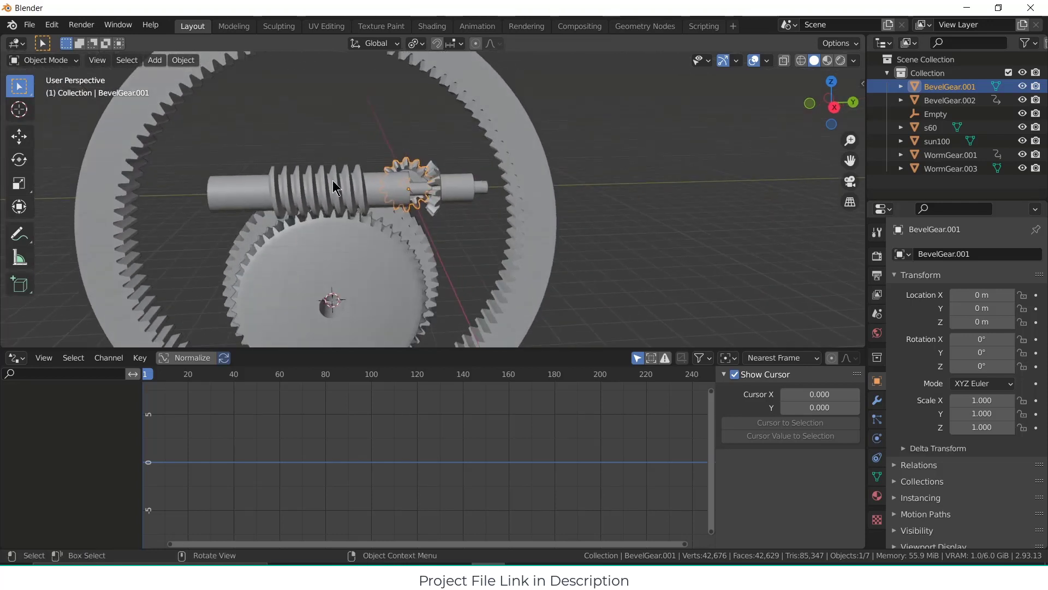
scroll(347, 193, down, 2)
scroll(347, 192, up, 3)
Step: Open the mesh of WormGear.001 in Edit Mode, with its thread crests shown up close in the right orthographic view
key(KP_1)
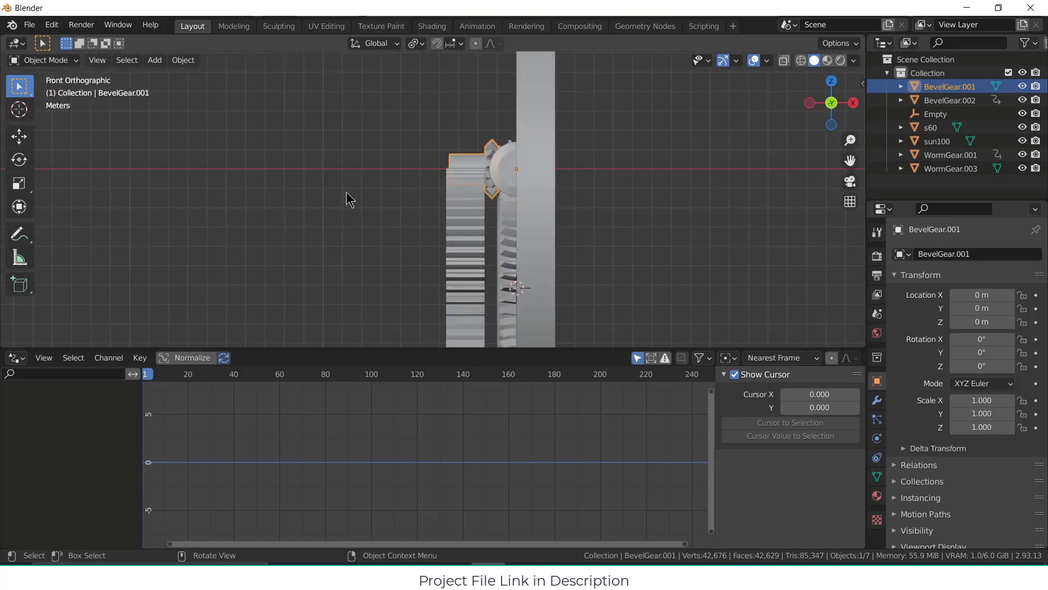
key(KP_3)
scroll(336, 152, up, 3)
shift+middle_drag(338, 160, 499, 145)
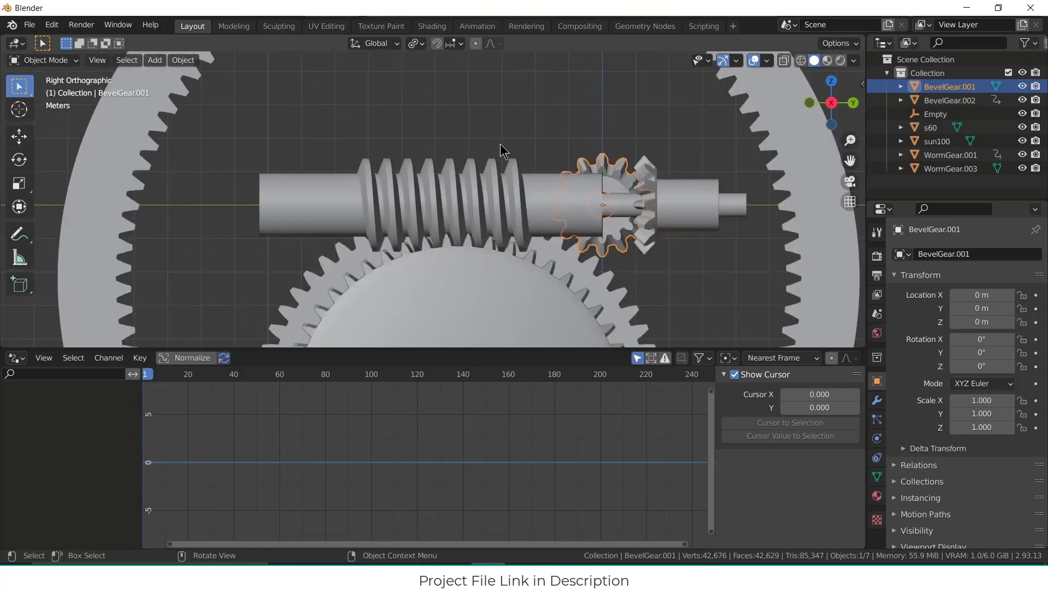
scroll(499, 142, up, 5)
click(520, 221)
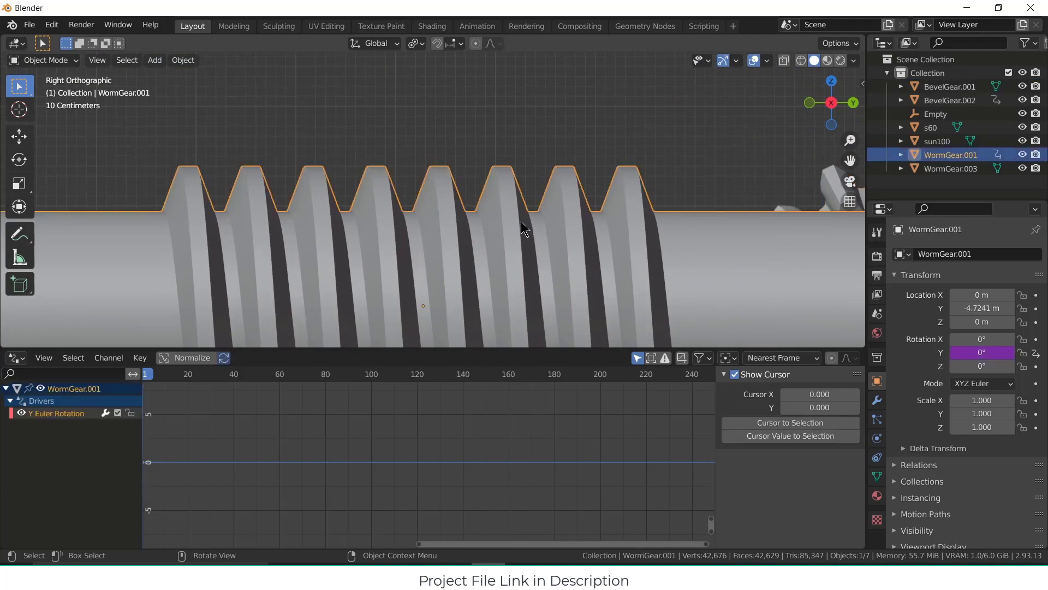
key(Tab)
scroll(480, 166, up, 4)
shift+middle_drag(462, 203, 458, 212)
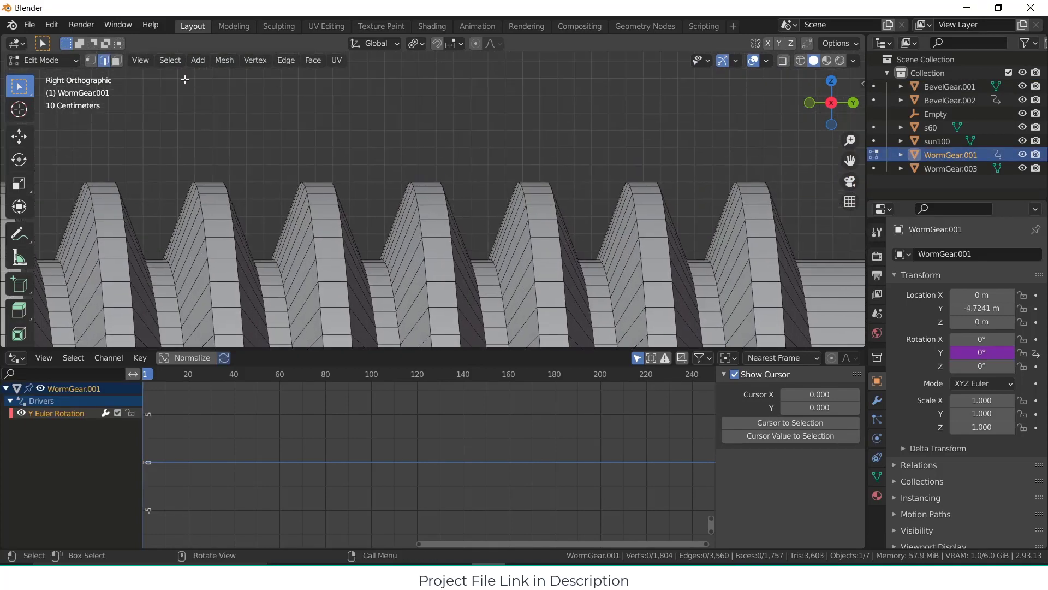
Step: Join the matching crest vertices of two neighbouring threads on WormGear.001 with an edge spanning one thread pitch
key(1)
scroll(402, 171, up, 1)
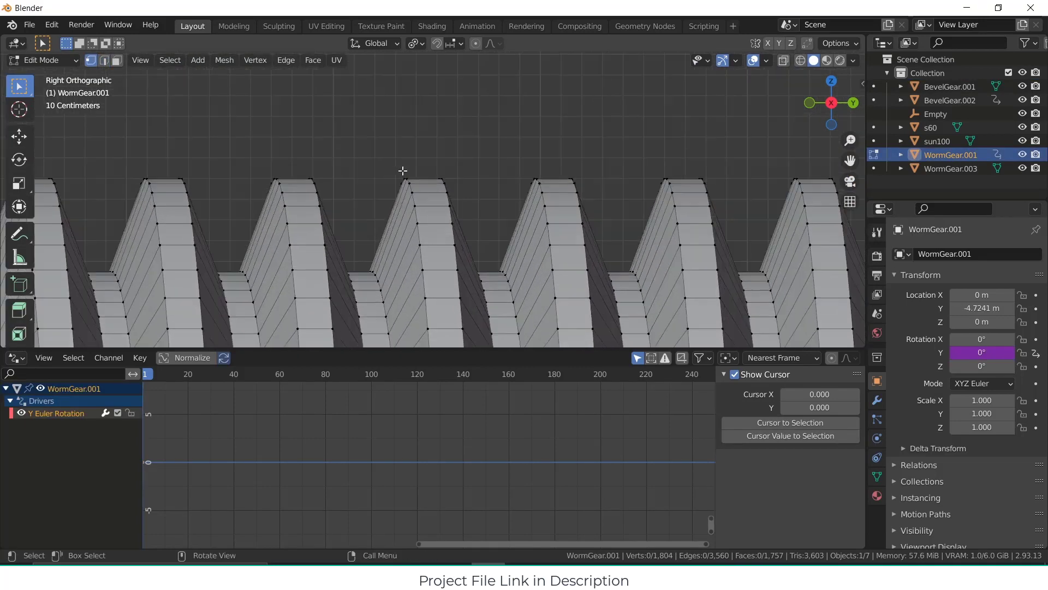
scroll(474, 182, up, 4)
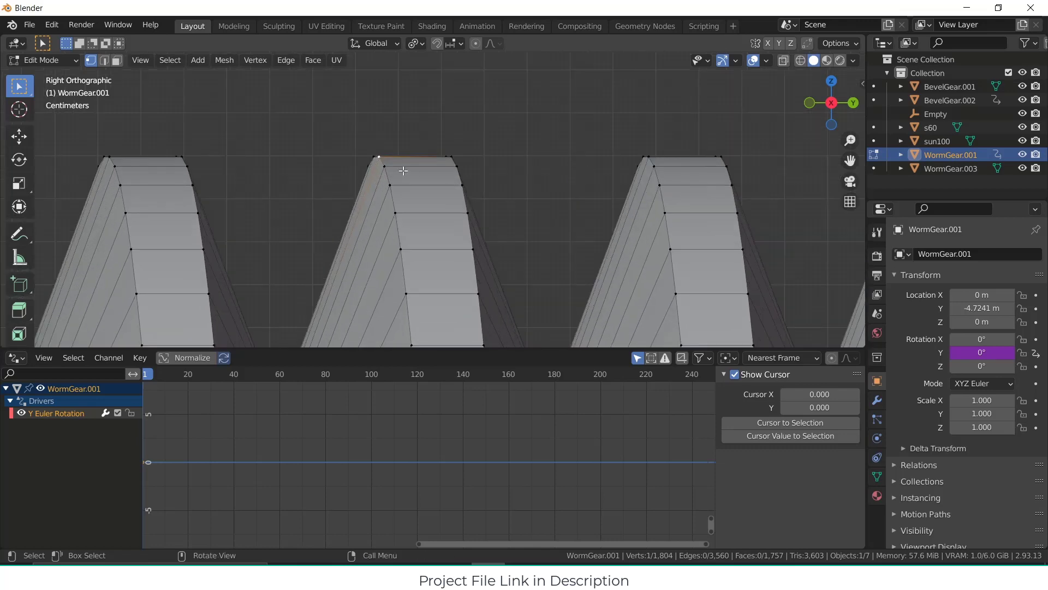
click(386, 163)
shift+click(657, 164)
key(f)
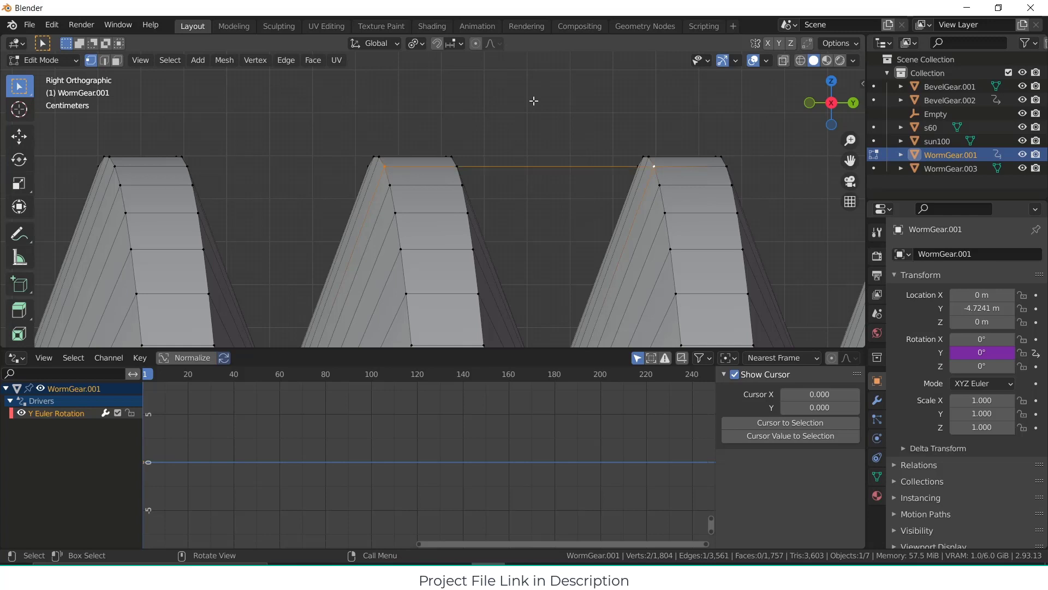
Step: Turn on the Edge Length overlay and read the length of the edge joining the two worm threads
click(765, 61)
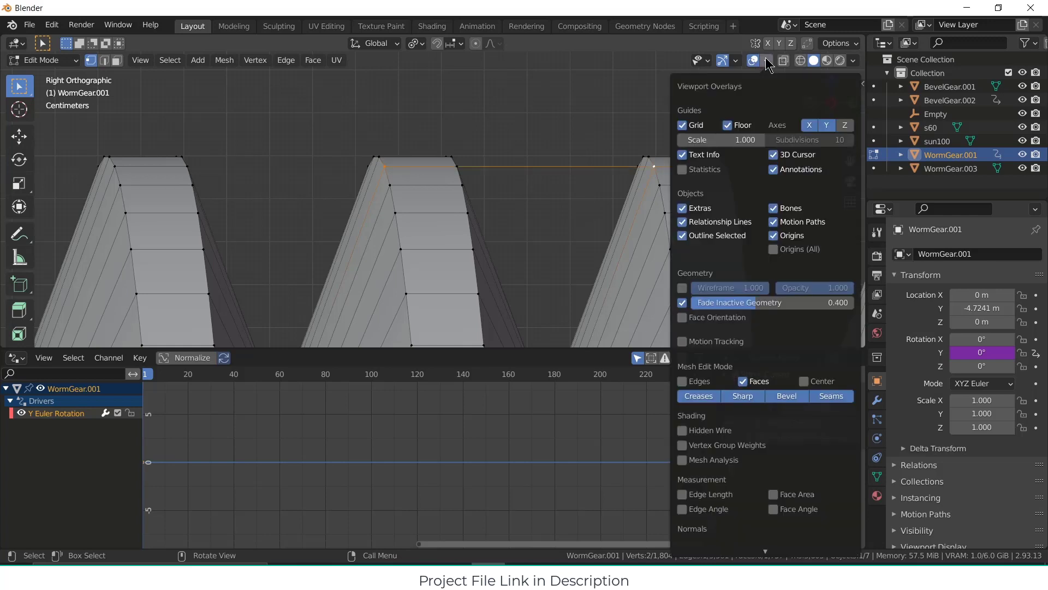
click(712, 495)
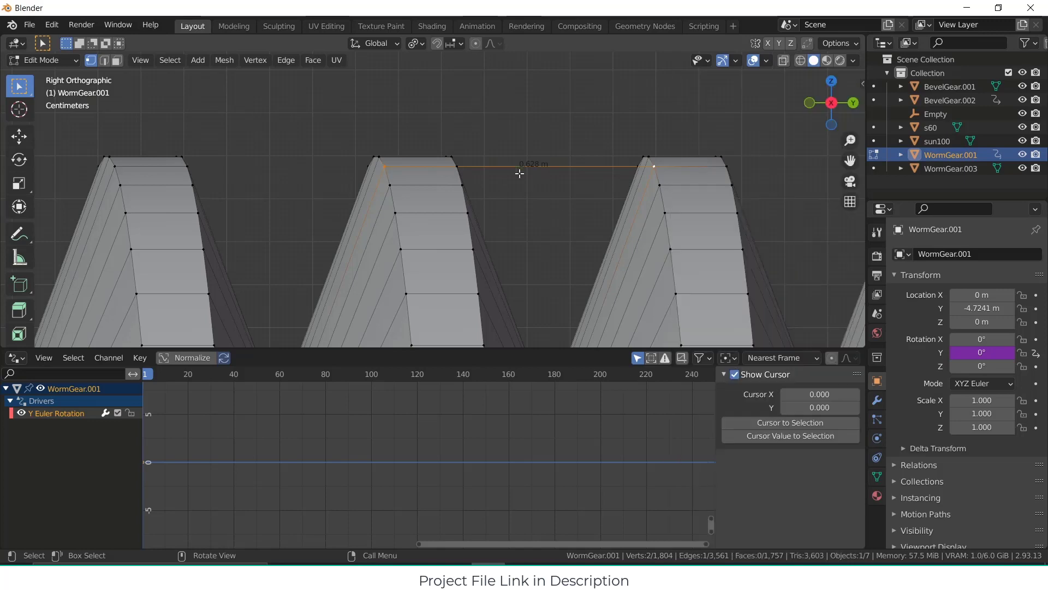
scroll(519, 173, up, 3)
scroll(610, 140, down, 2)
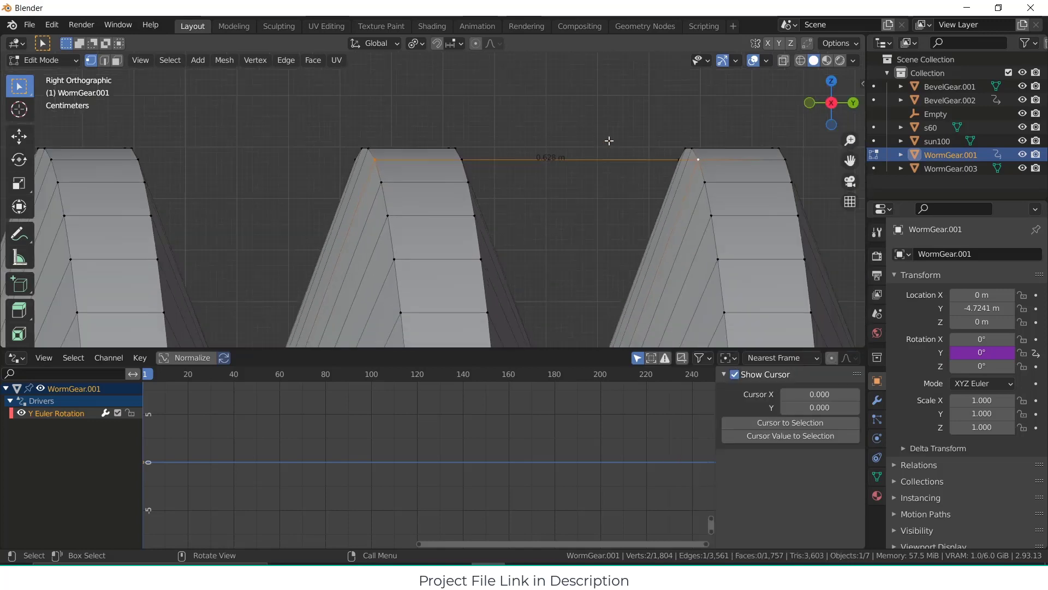
scroll(610, 141, up, 4)
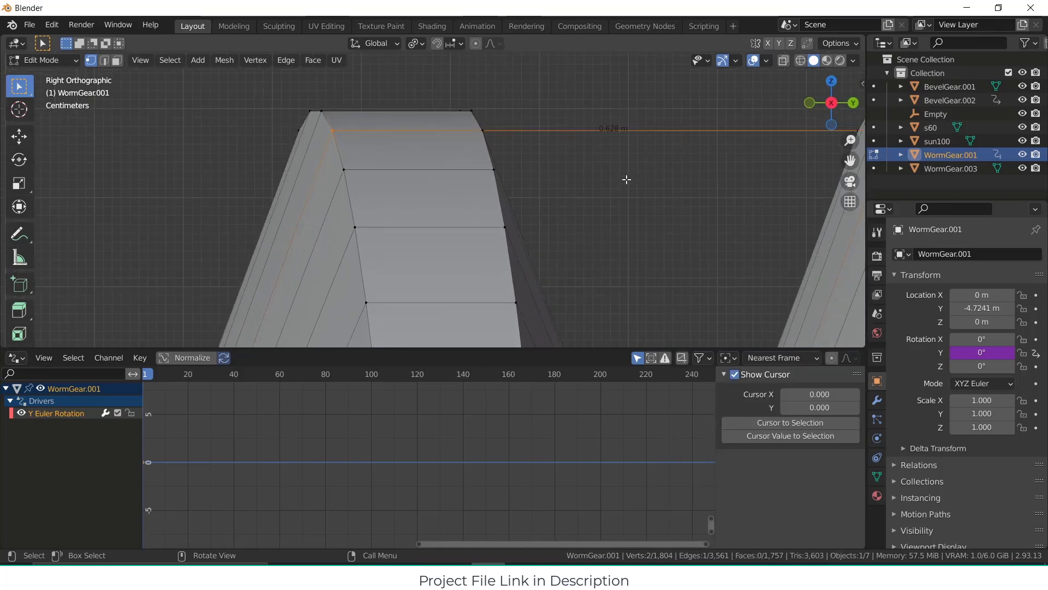
scroll(626, 179, down, 5)
Step: Undo the edge joining the two worm threads and return WormGear.001 to Object Mode
key(ctrl+z)
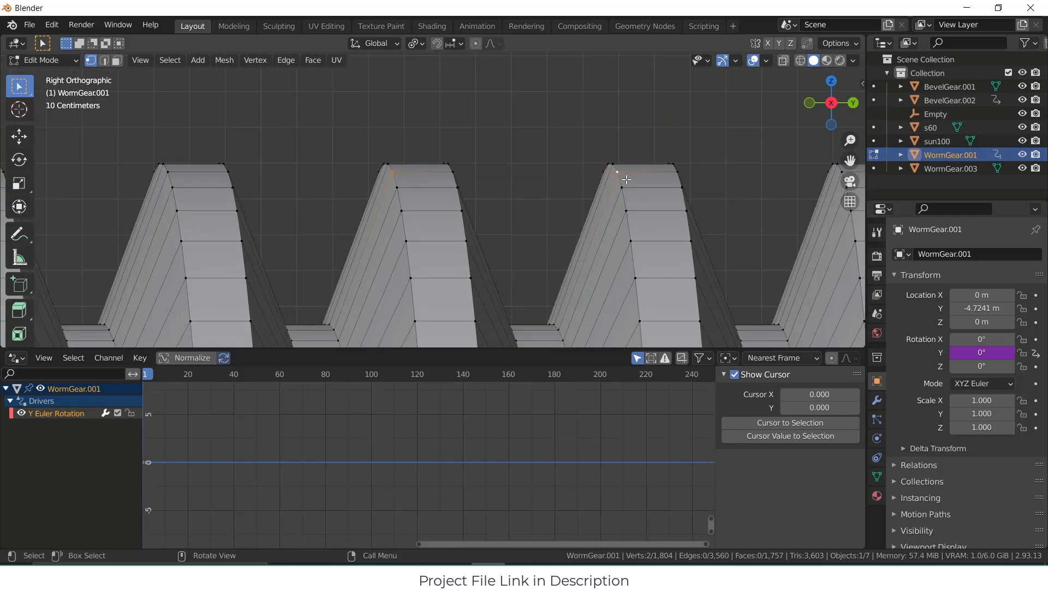
scroll(626, 179, down, 3)
scroll(541, 151, down, 2)
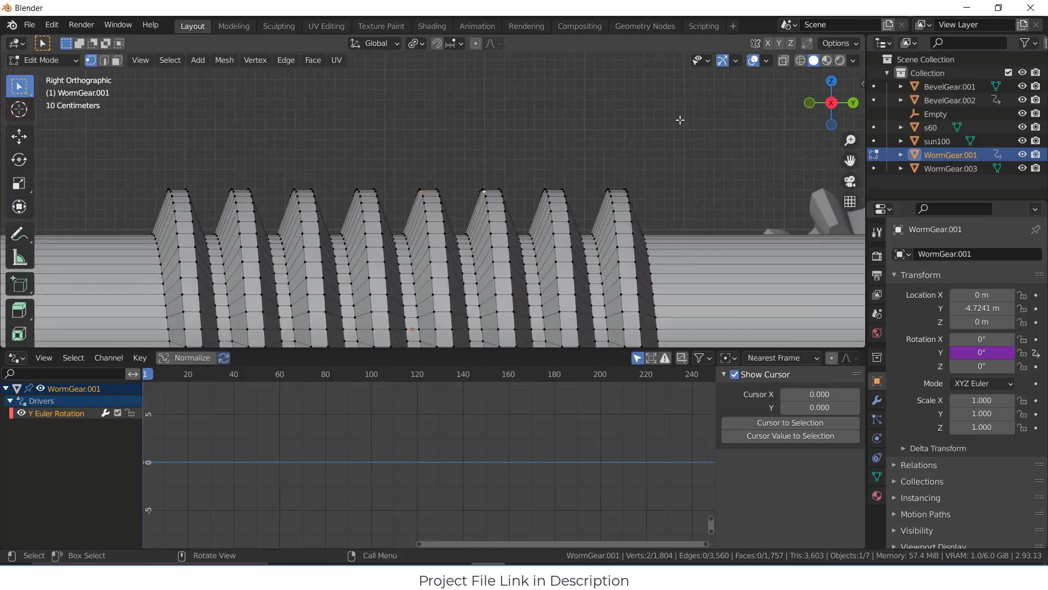
key(Tab)
scroll(663, 164, down, 3)
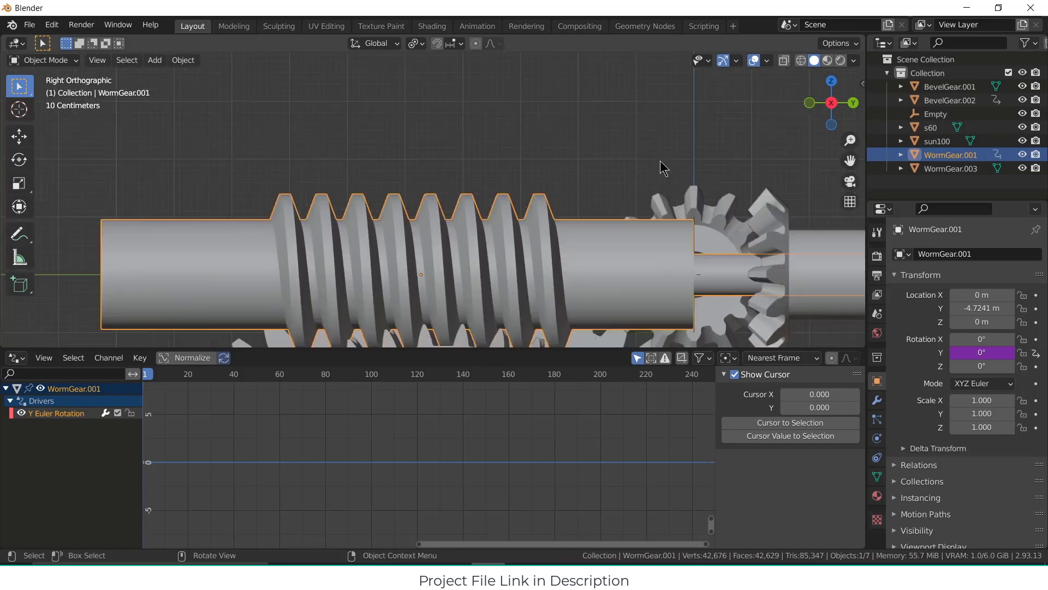
scroll(663, 168, down, 2)
Step: Switch to the Windows Calculator and move its window off the worm gear
key(super)
text(ca)
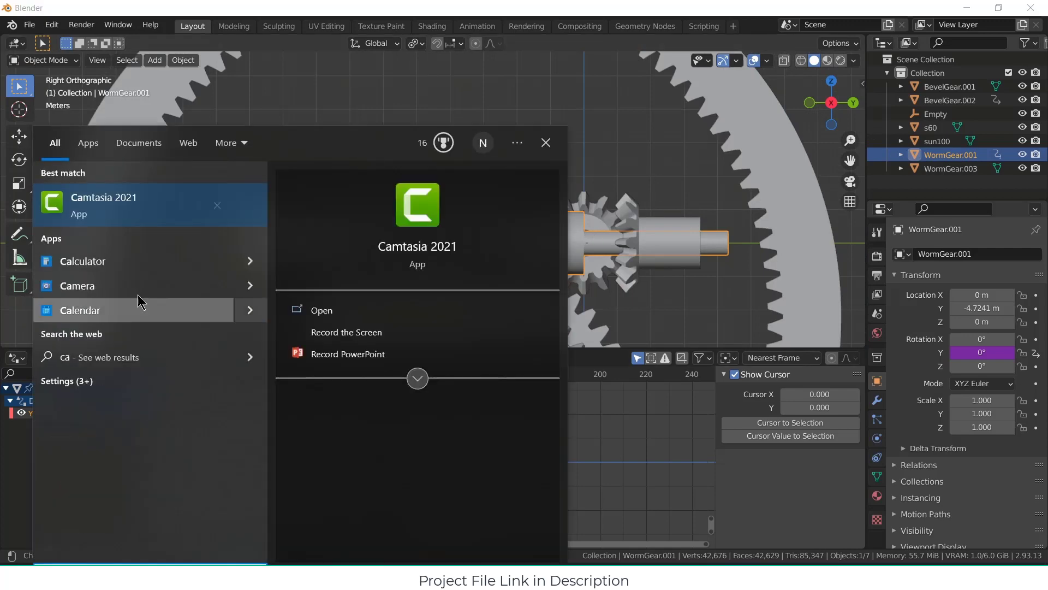
click(141, 260)
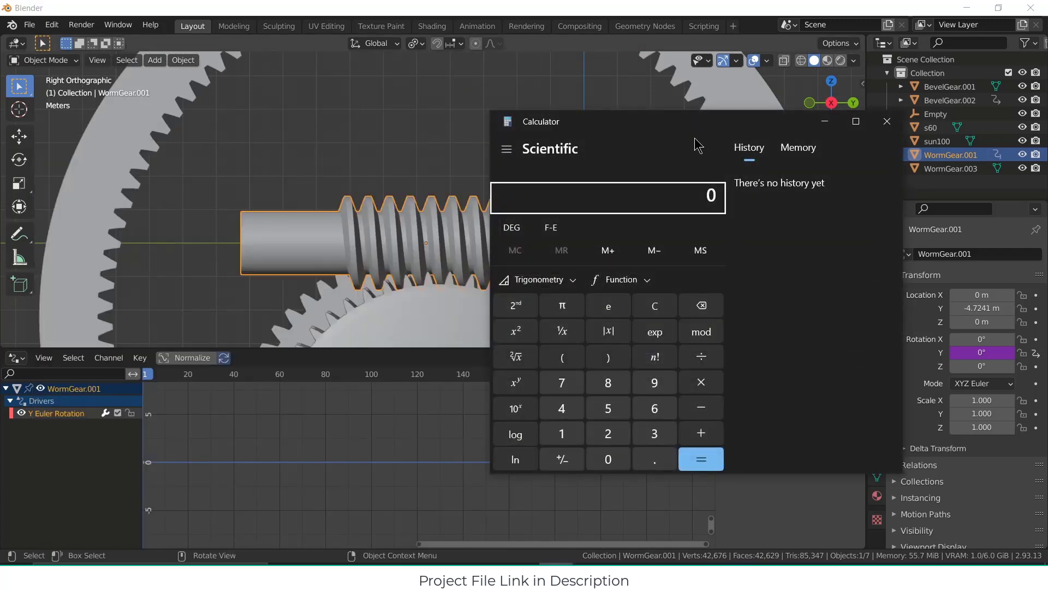
drag(703, 135, 823, 112)
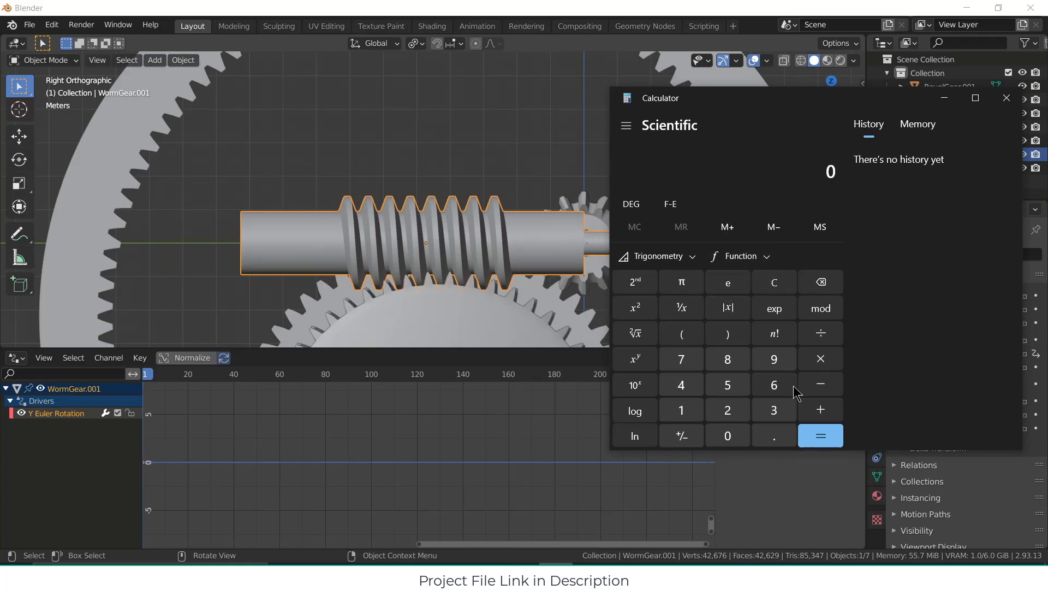
Step: Calculate 0.628 ÷ (π × 0.2 × 50) for the worm gear ratio and minimise the calculator
click(784, 437)
click(774, 385)
click(727, 410)
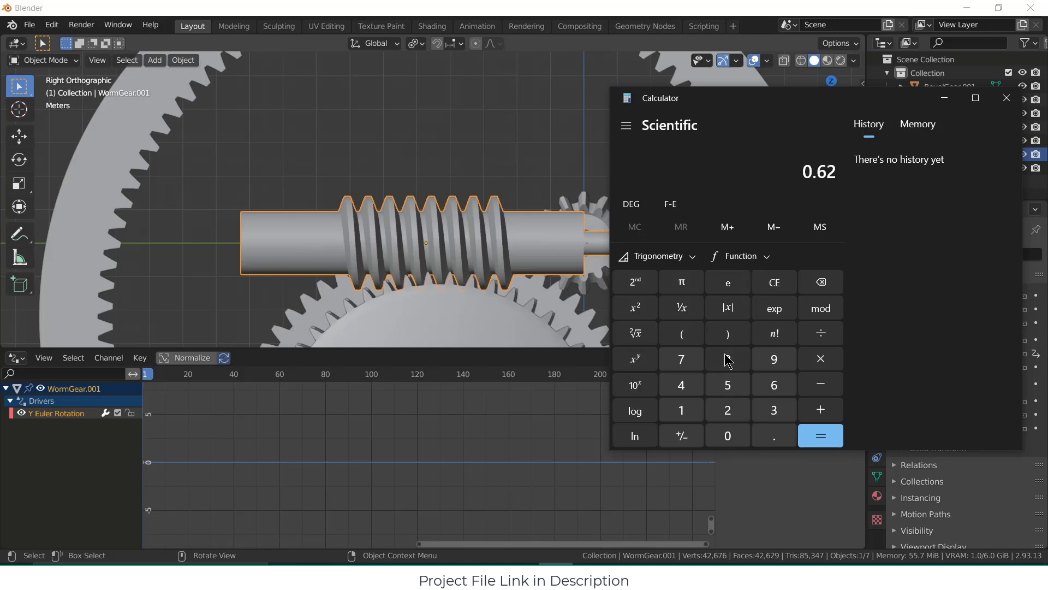
click(728, 359)
click(827, 335)
click(683, 335)
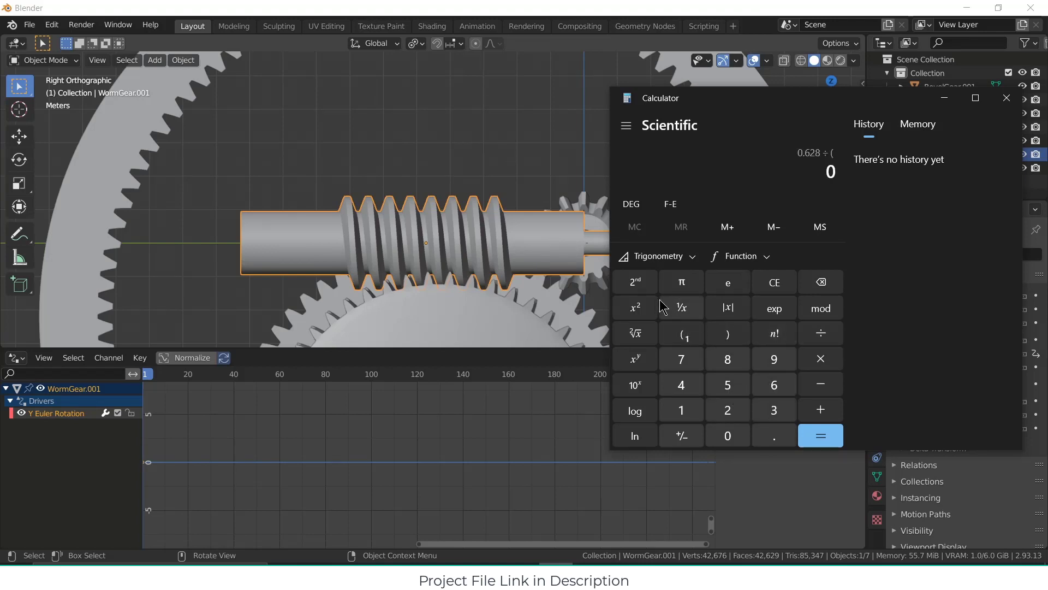
click(682, 282)
click(821, 361)
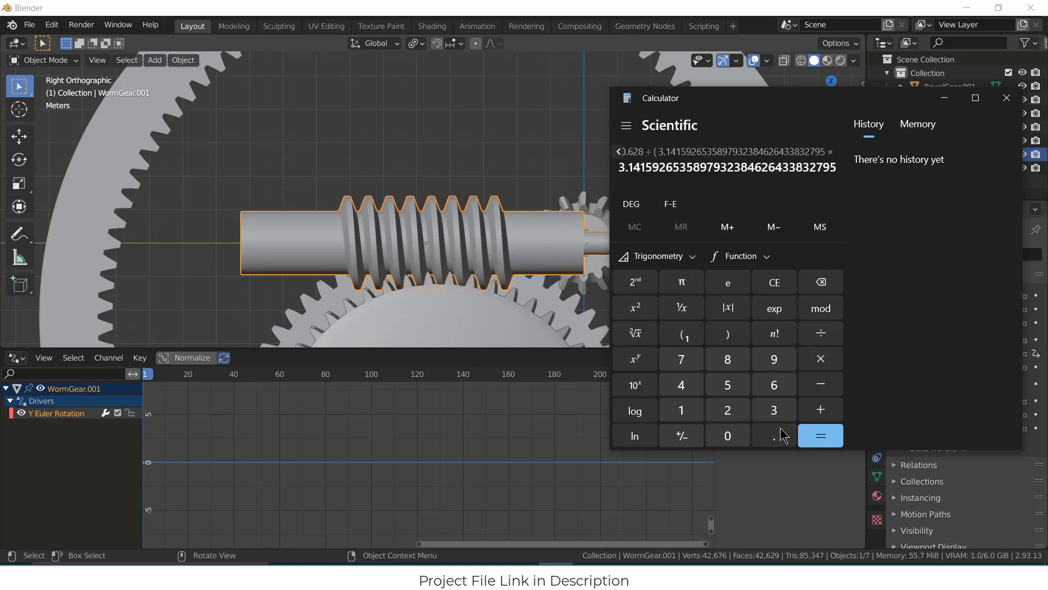
click(774, 435)
click(728, 410)
click(821, 365)
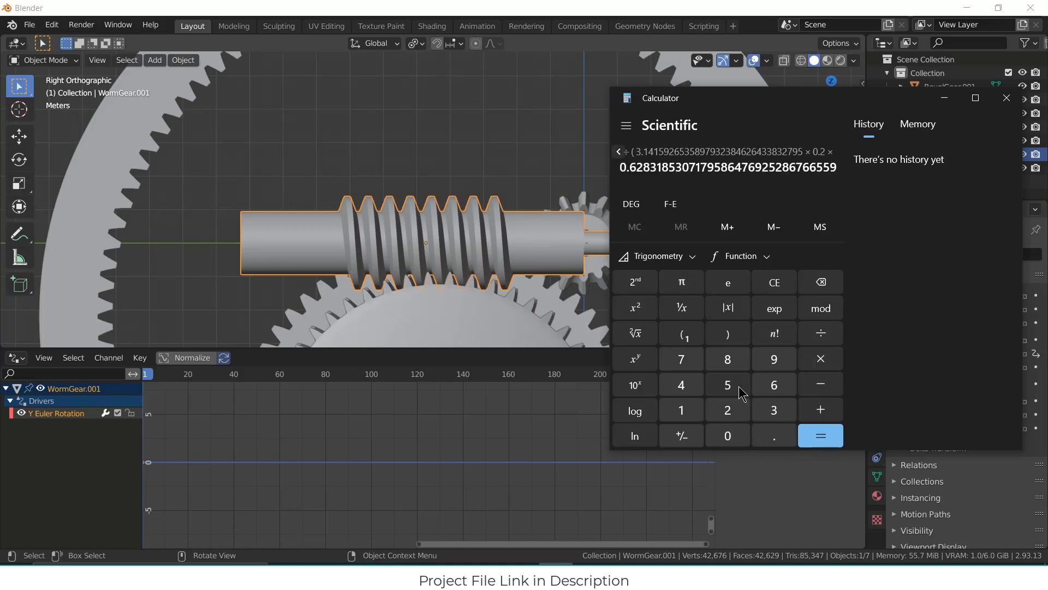
click(727, 385)
click(728, 435)
click(728, 334)
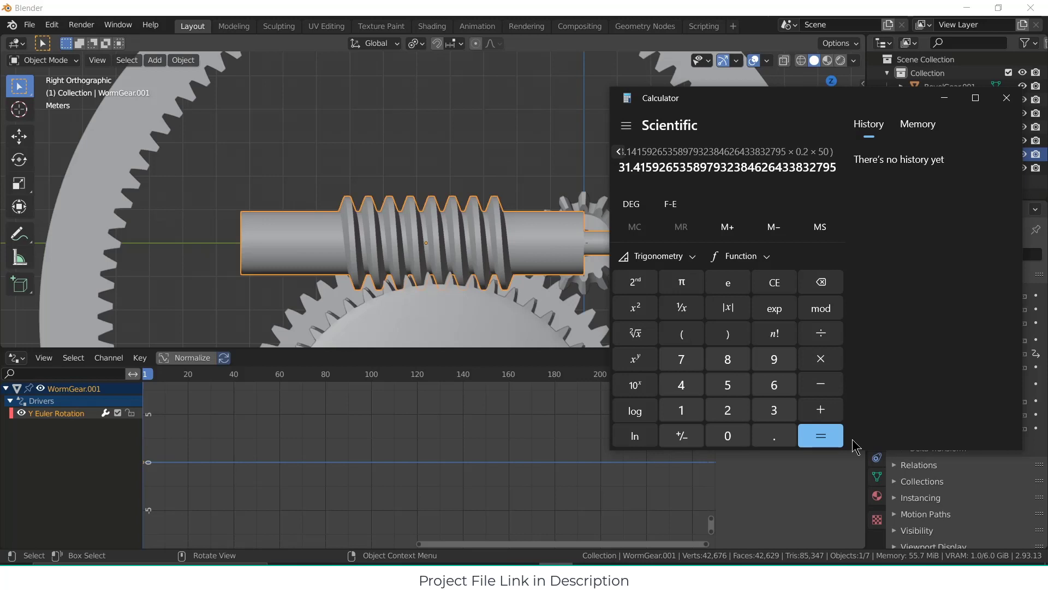
click(821, 435)
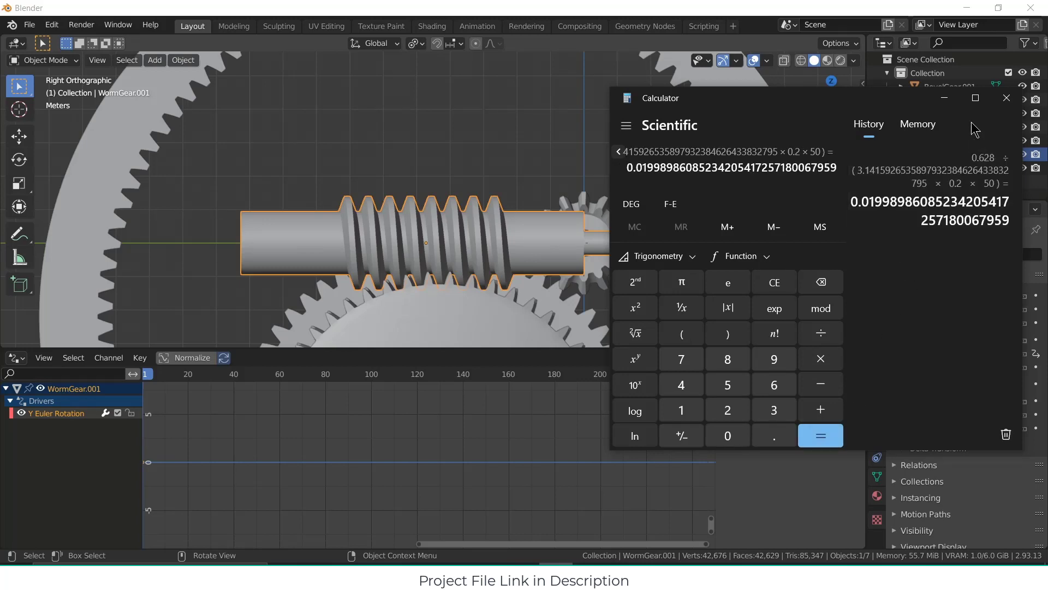
click(944, 103)
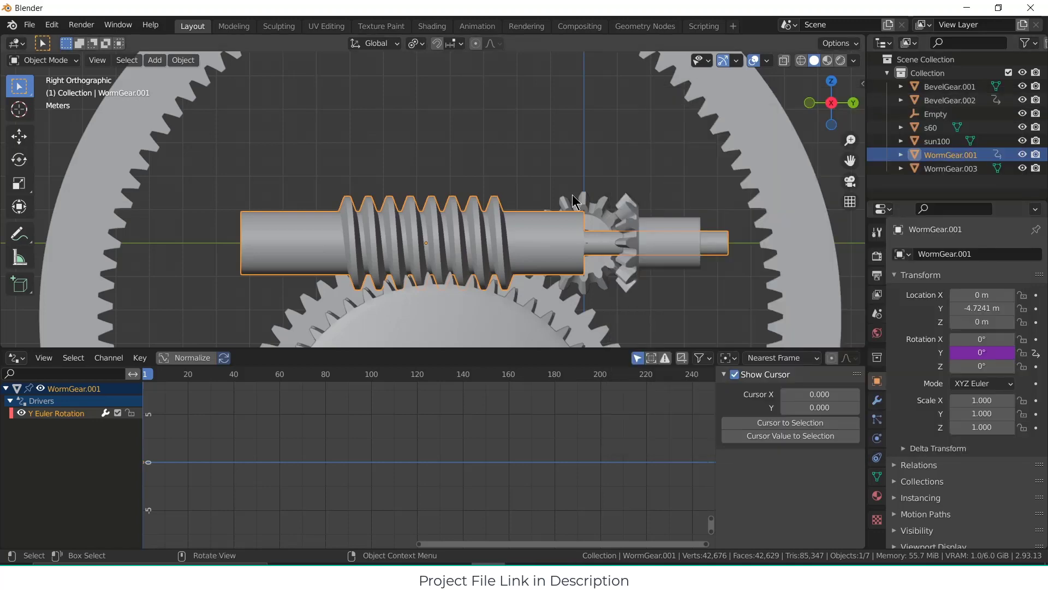
Step: Apply the rotation of the worm wheel WormGear.003
scroll(458, 229, down, 1)
click(455, 289)
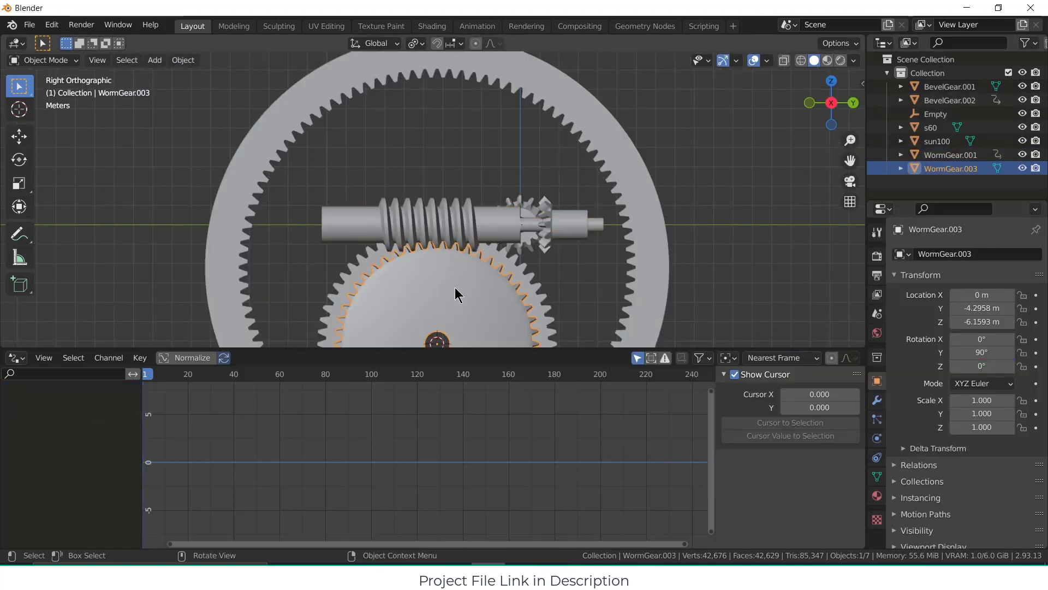
scroll(455, 288, down, 3)
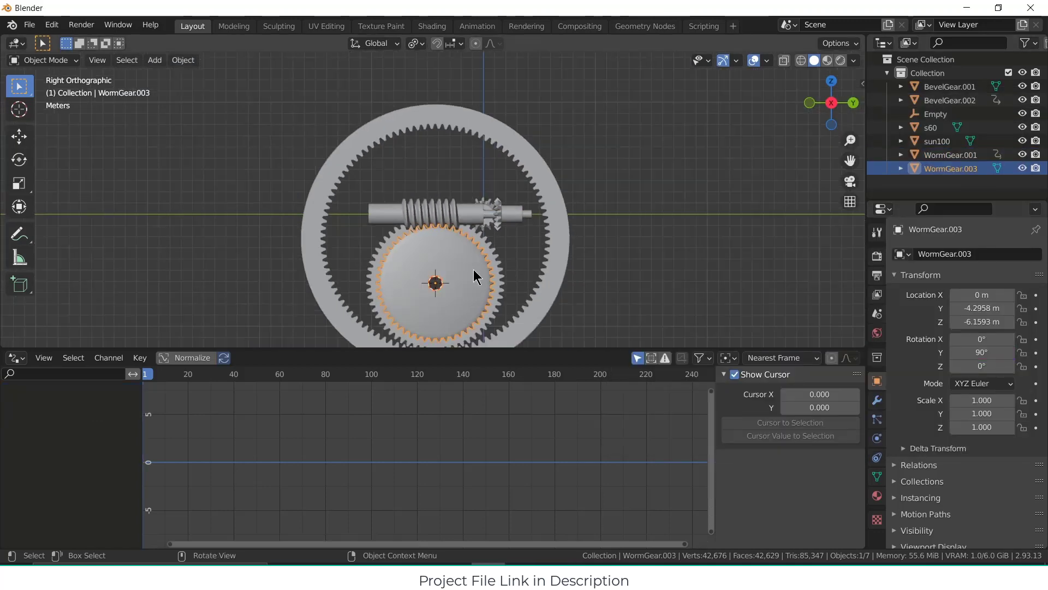
middle_drag(475, 271, 540, 285)
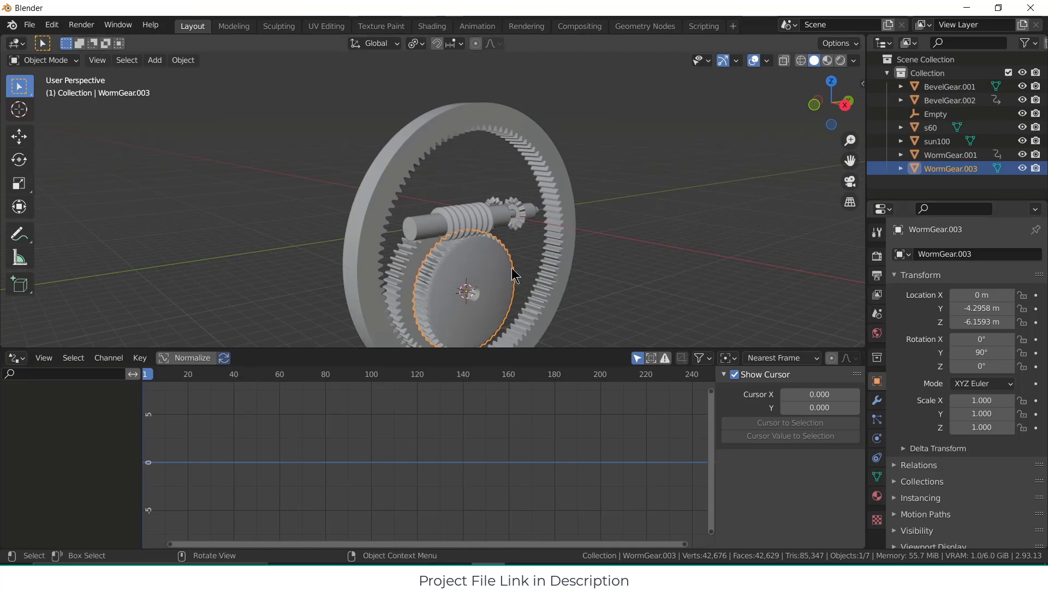
key(ctrl+a)
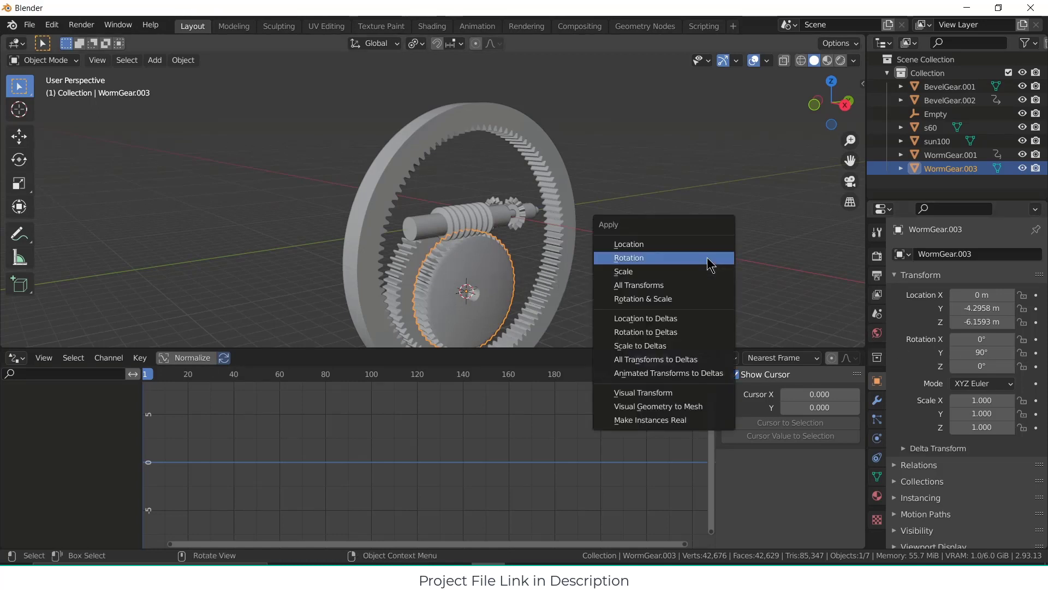
click(706, 264)
Step: Add a driver to the X rotation of the worm wheel WormGear.003
click(501, 271)
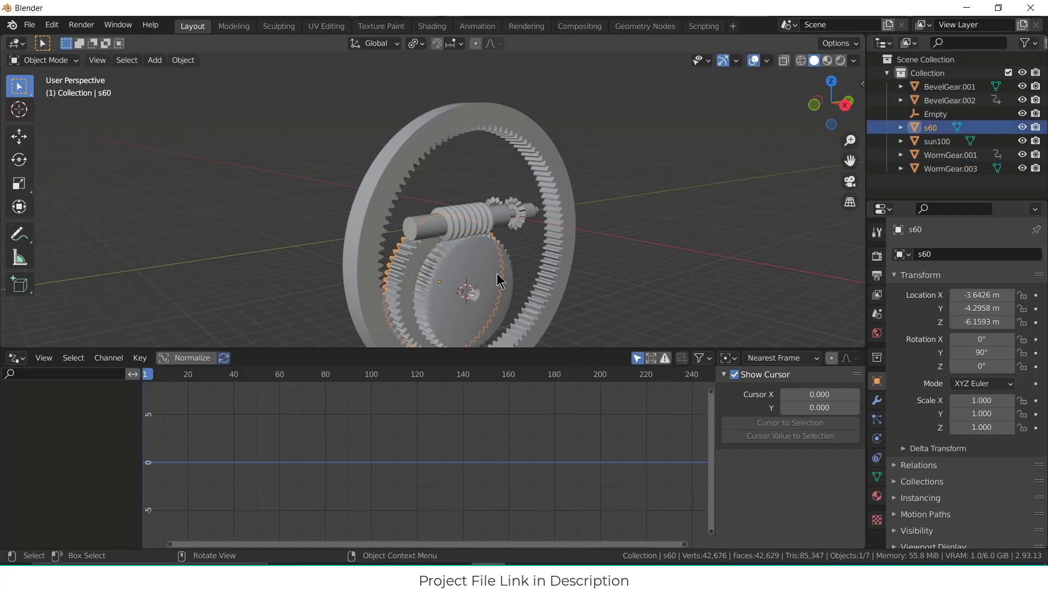
click(497, 273)
right_click(985, 336)
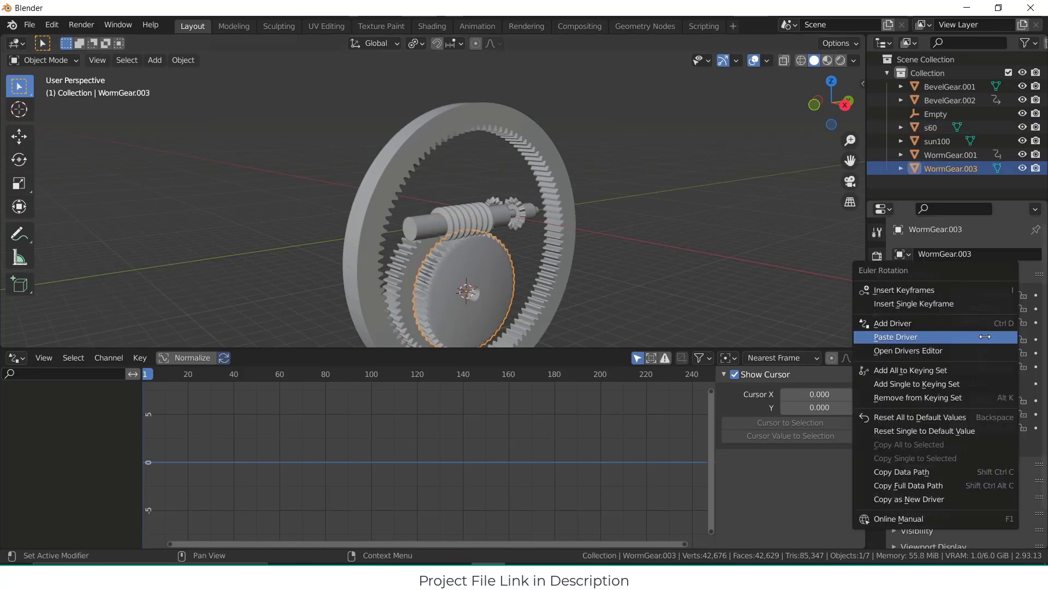
click(917, 323)
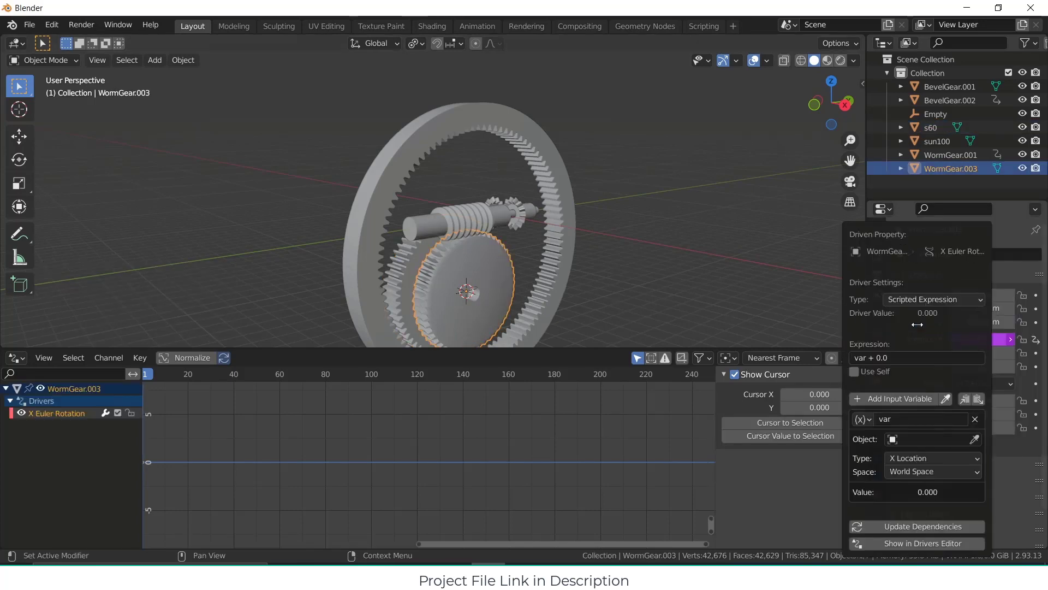
Step: Make the X Euler Rotation driver's variable read the Y Rotation of the worm, WormGear.001
click(50, 418)
scroll(833, 497, down, 4)
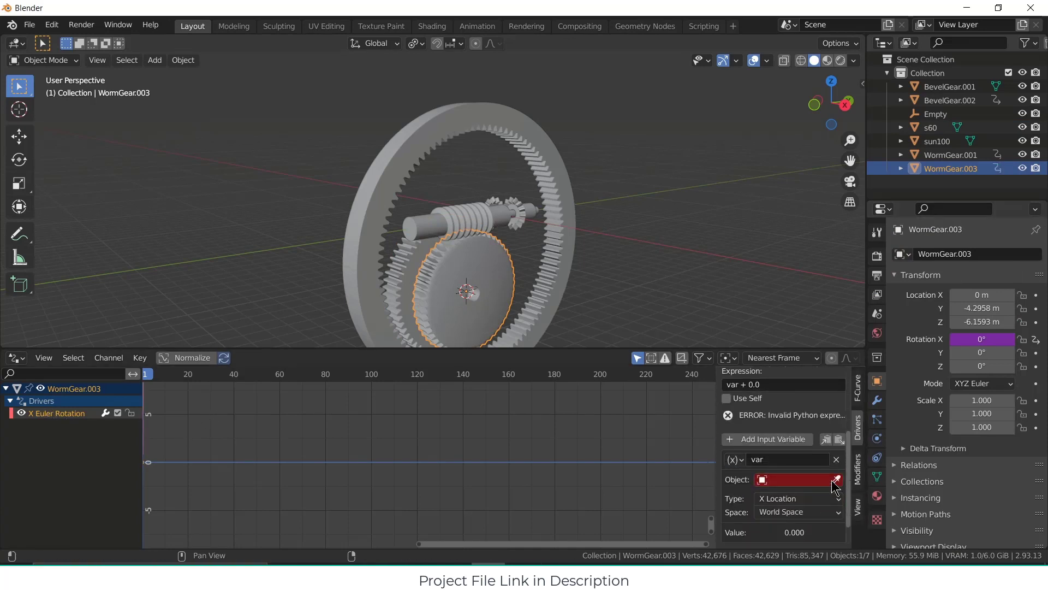
click(834, 480)
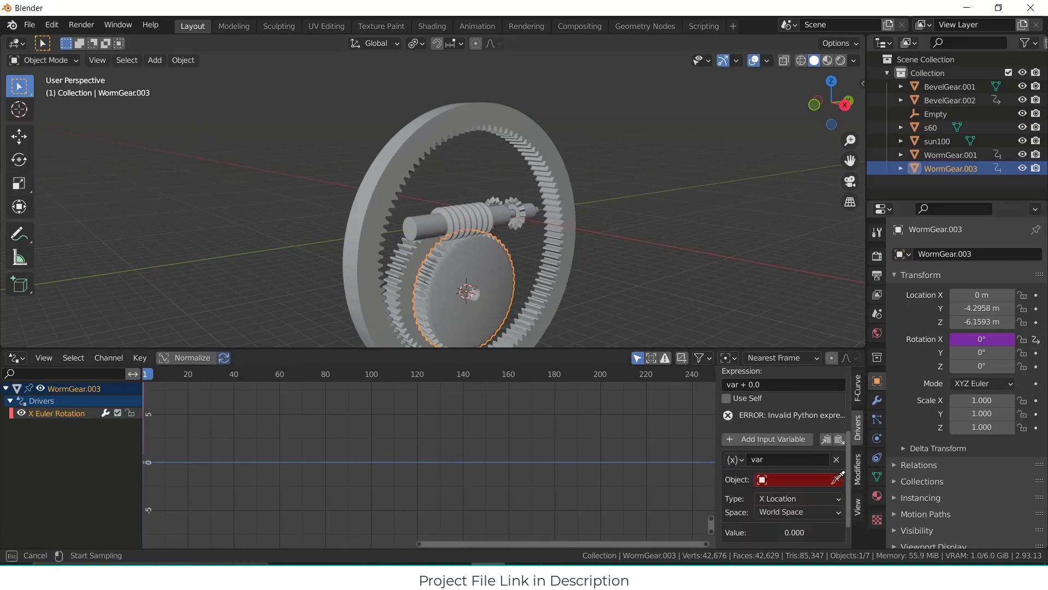
click(474, 208)
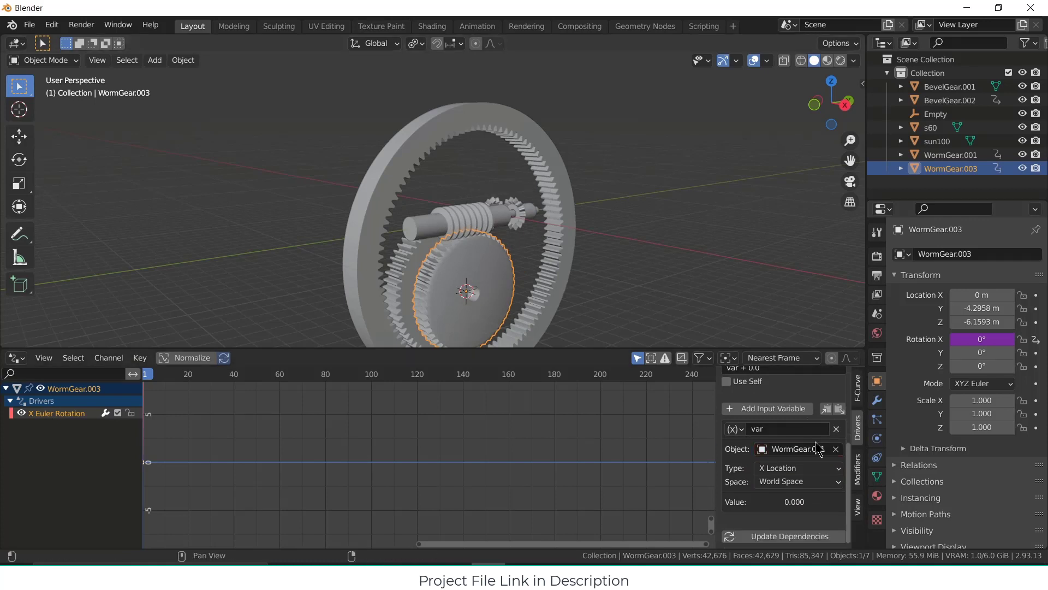
click(820, 469)
click(797, 391)
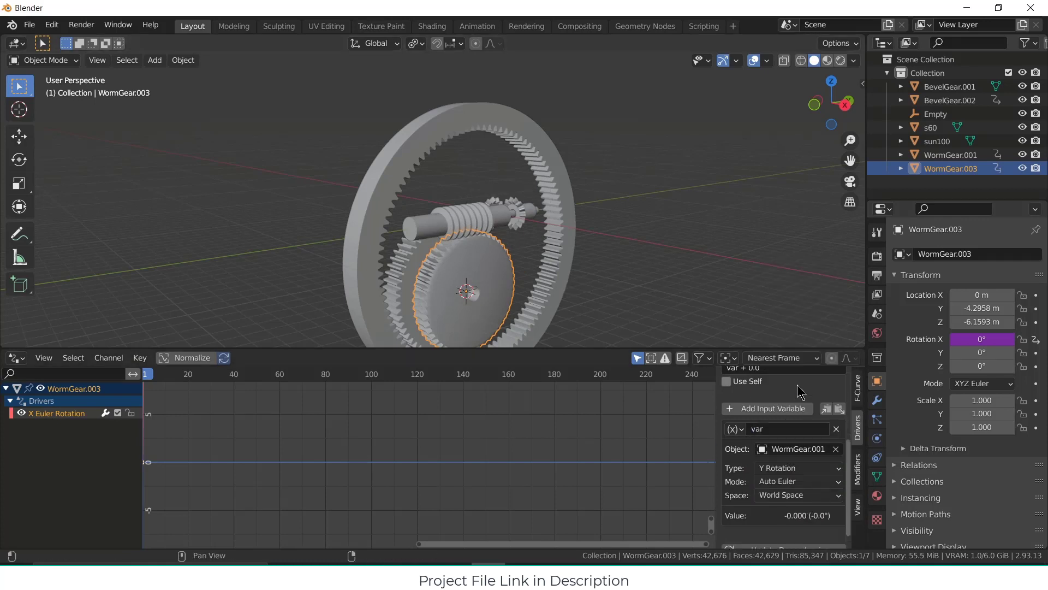
Step: Set the worm wheel's driver expression to var*.0199 + 0.0, taking the ratio from the calculator result
scroll(798, 391, up, 3)
click(740, 432)
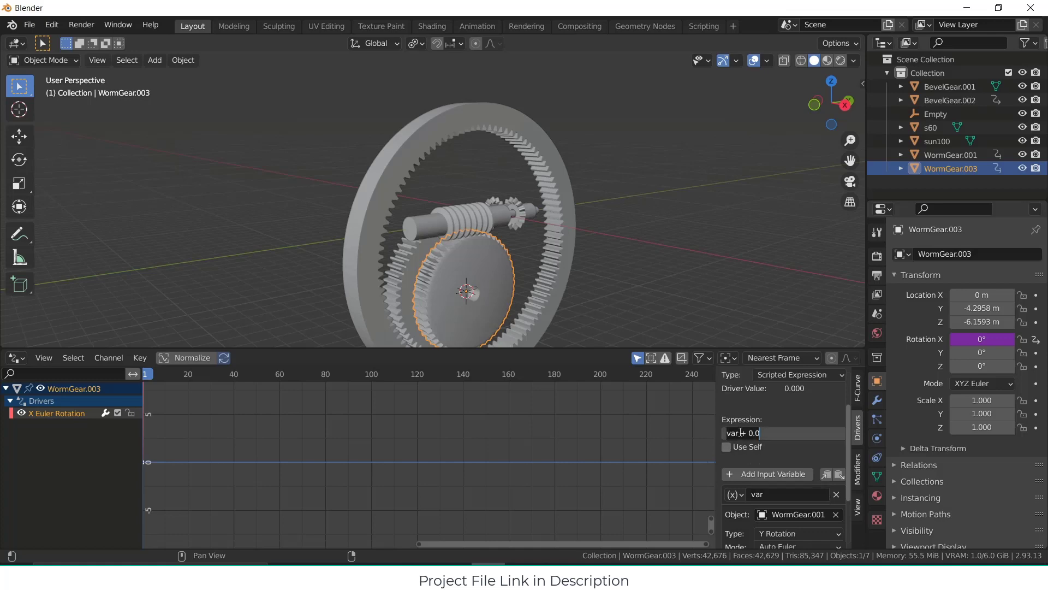
click(741, 432)
key(alt+Tab)
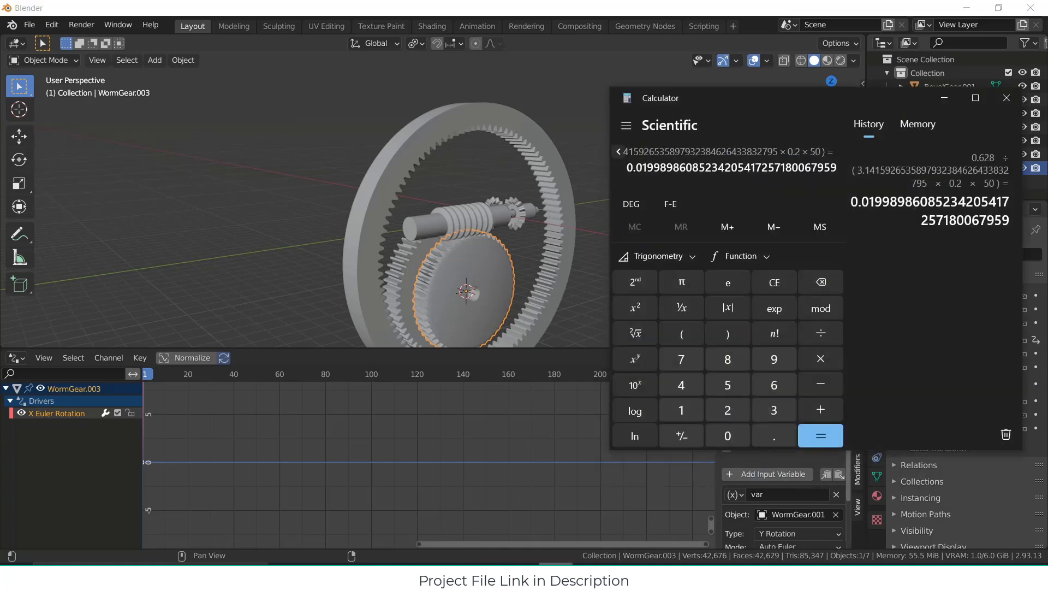
key(alt+Tab)
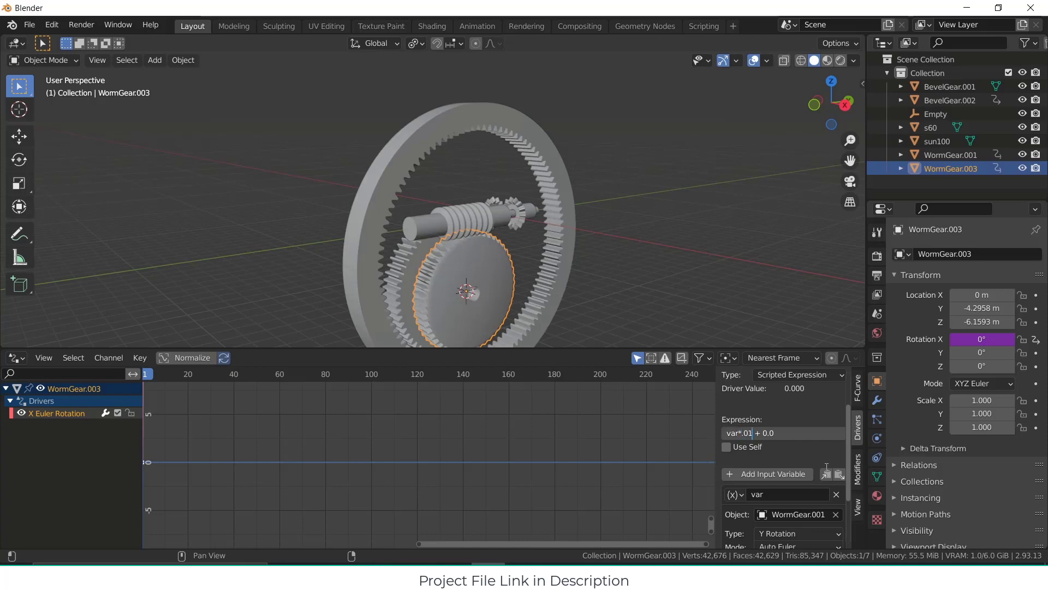
key(Return)
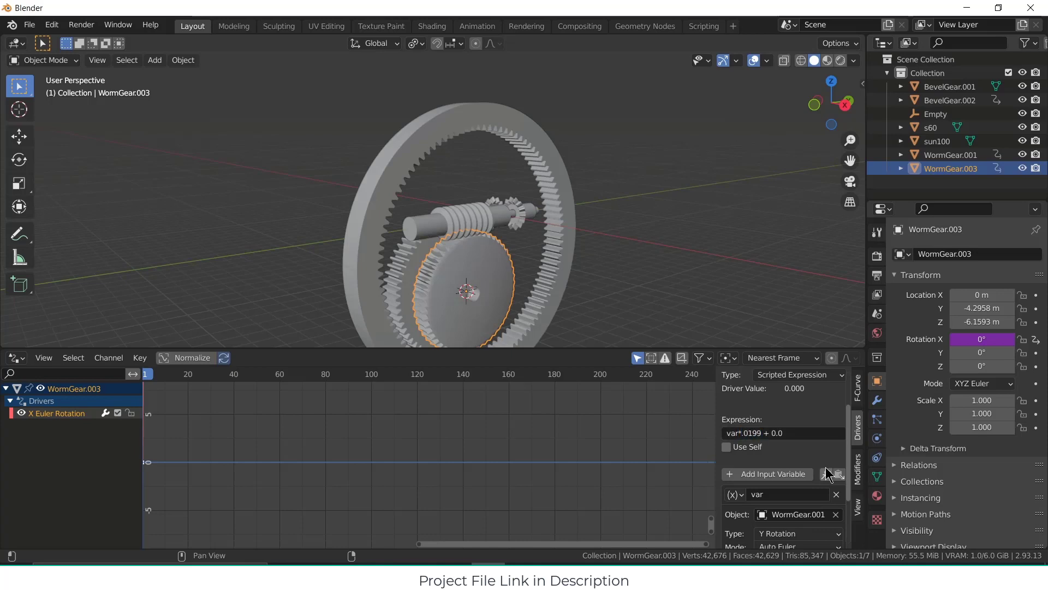
Step: Test the gear train by turning bevel gear BevelGear.001 about X, and reset its X rotation to 0°
click(574, 220)
middle_drag(577, 218, 505, 219)
click(494, 215)
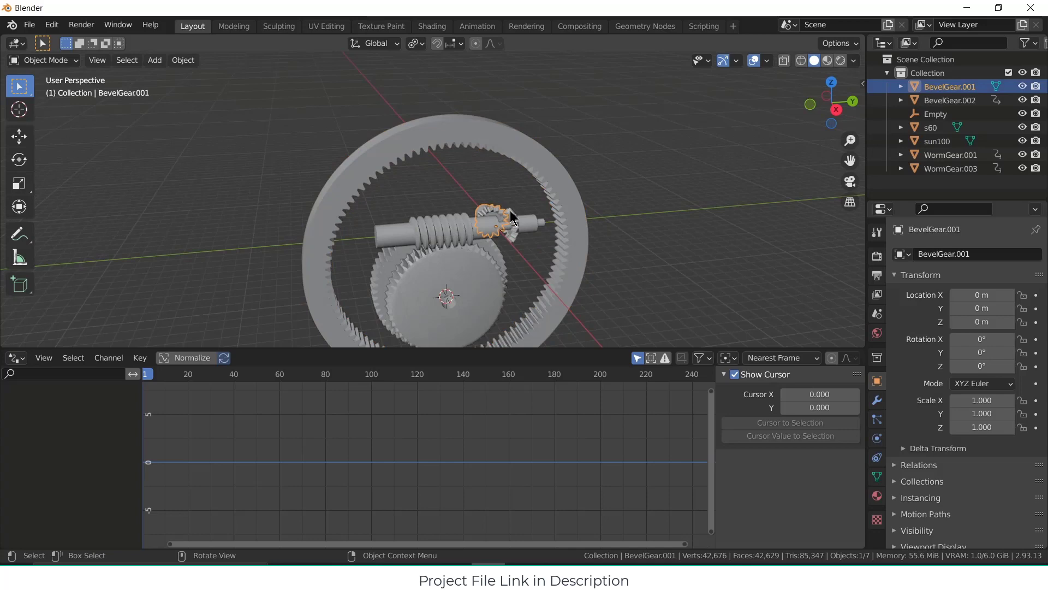
key(KP_3)
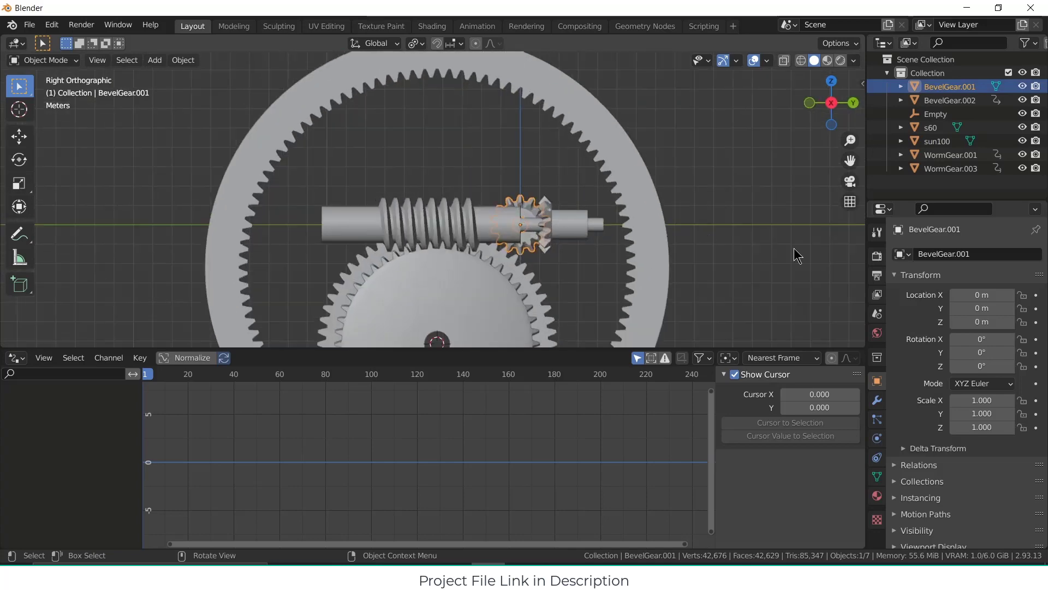
mouse_move(981, 339)
mouse_down()
mouse_move(1021, 340)
mouse_move(968, 339)
mouse_move(981, 337)
mouse_up()
click(981, 338)
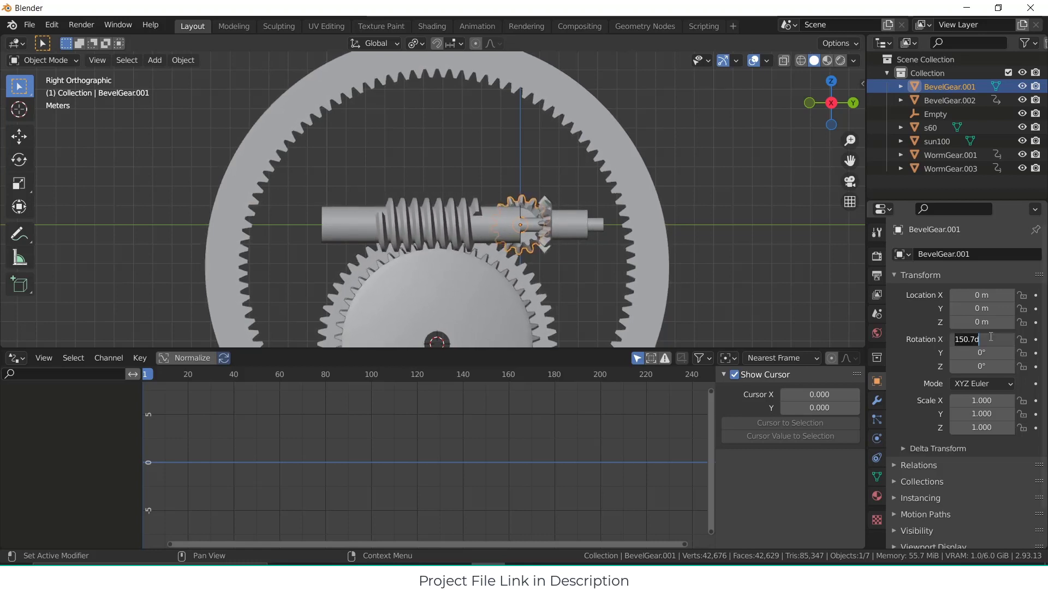
text(0)
key(Return)
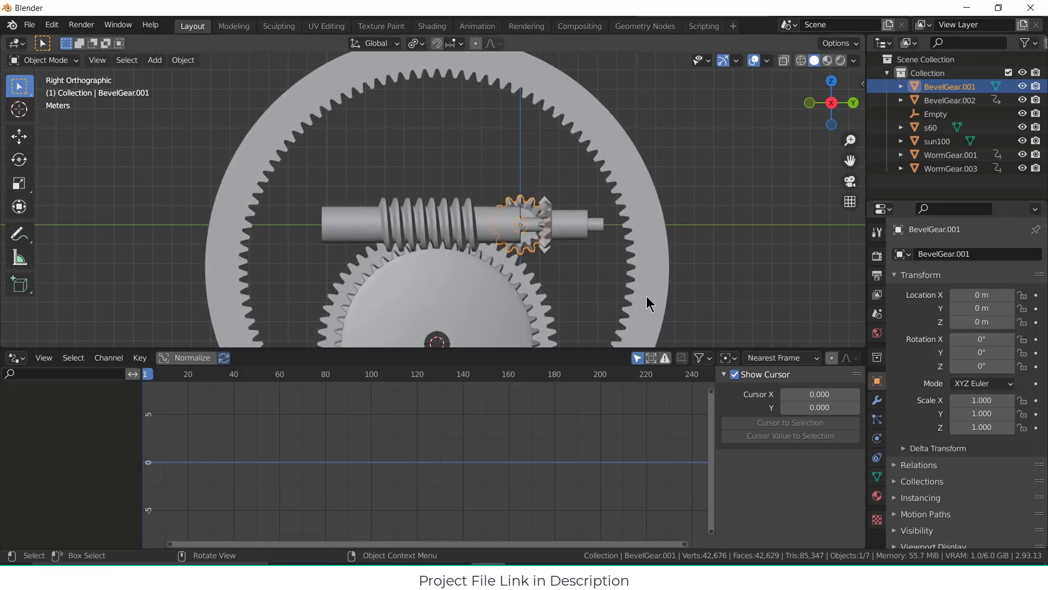
Step: Snap the 3D cursor to gear s60 and snap the ring gear sun100 onto the cursor
scroll(704, 254, down, 4)
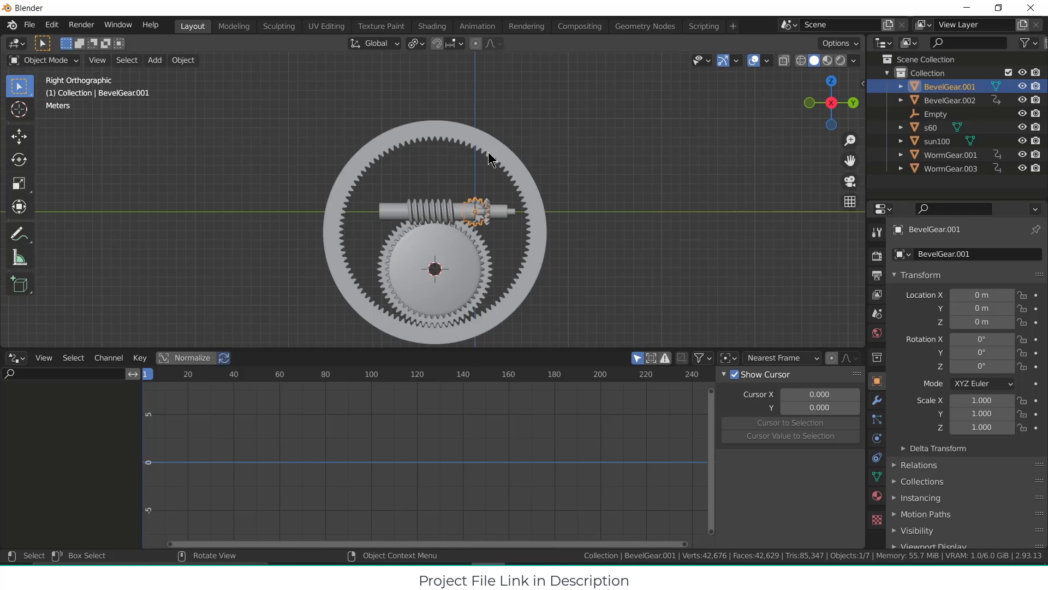
middle_drag(489, 158, 569, 273)
click(495, 293)
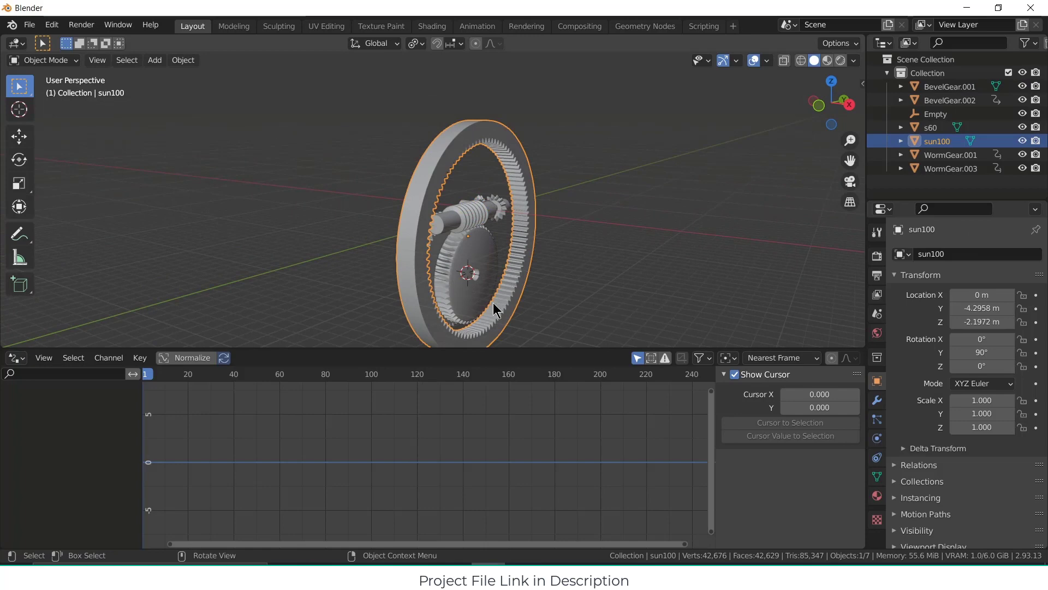
middle_drag(493, 302, 577, 297)
click(451, 260)
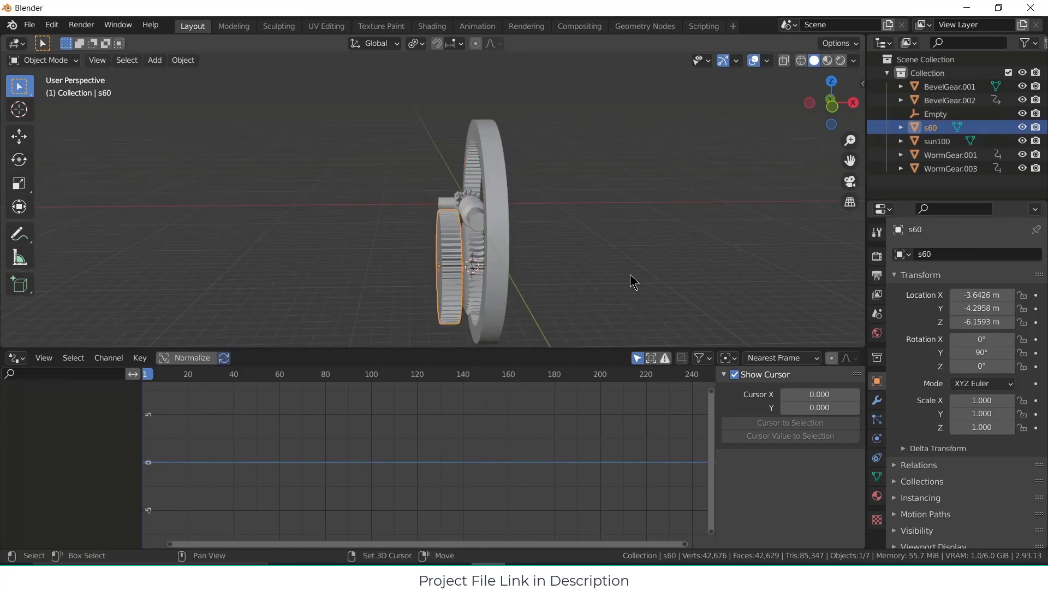
key(shift+s)
click(623, 353)
click(501, 256)
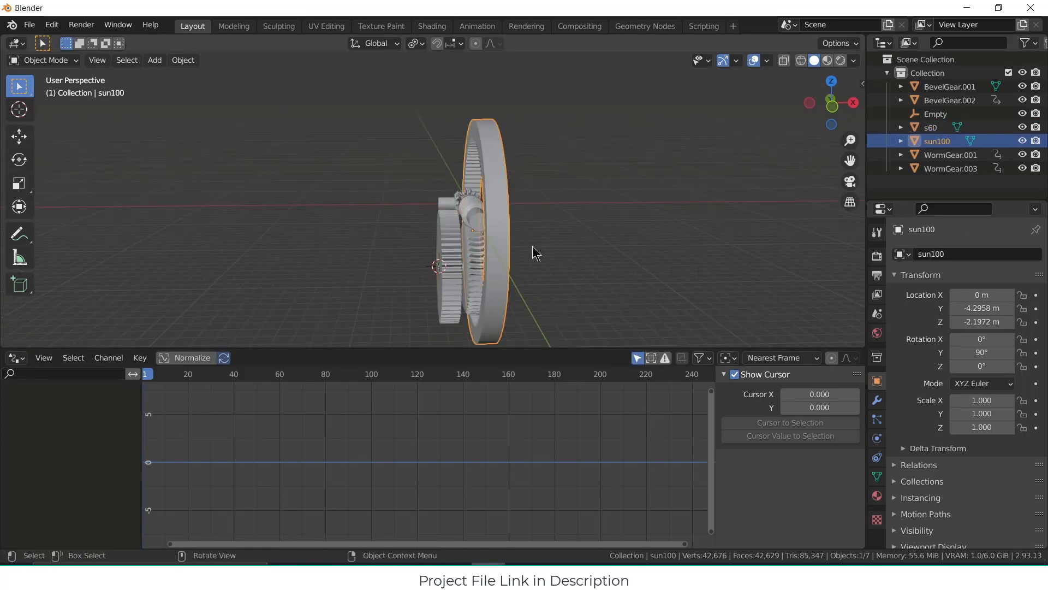
key(shift+s)
click(605, 171)
Step: Move the ring gear sun100 up about 4.04 m along Z so its lower teeth reach gear s60
middle_drag(600, 218, 526, 202)
key(KP_1)
key(KP_3)
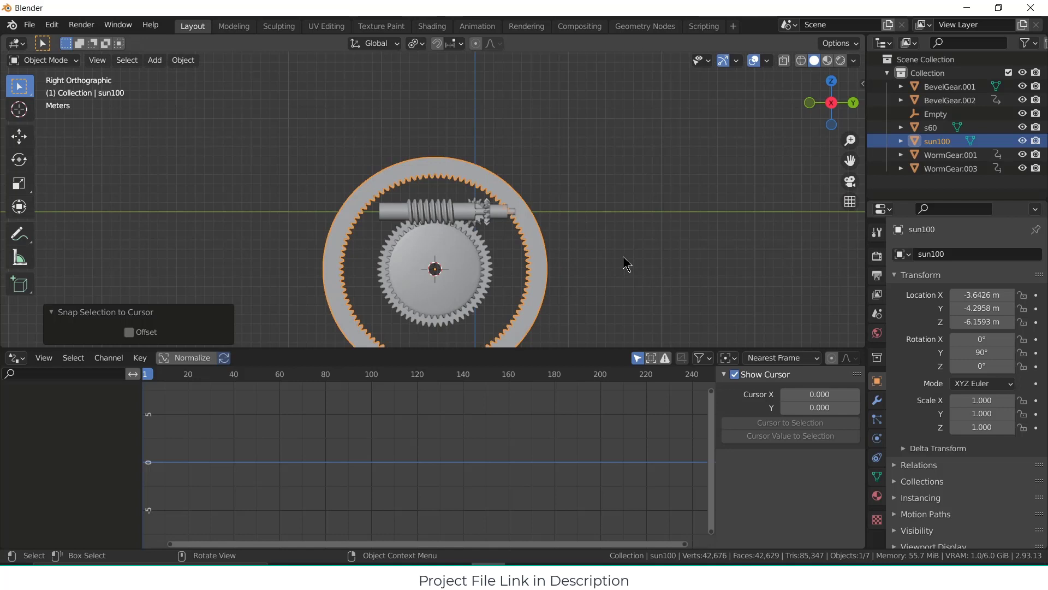
shift+middle_drag(627, 264, 627, 153)
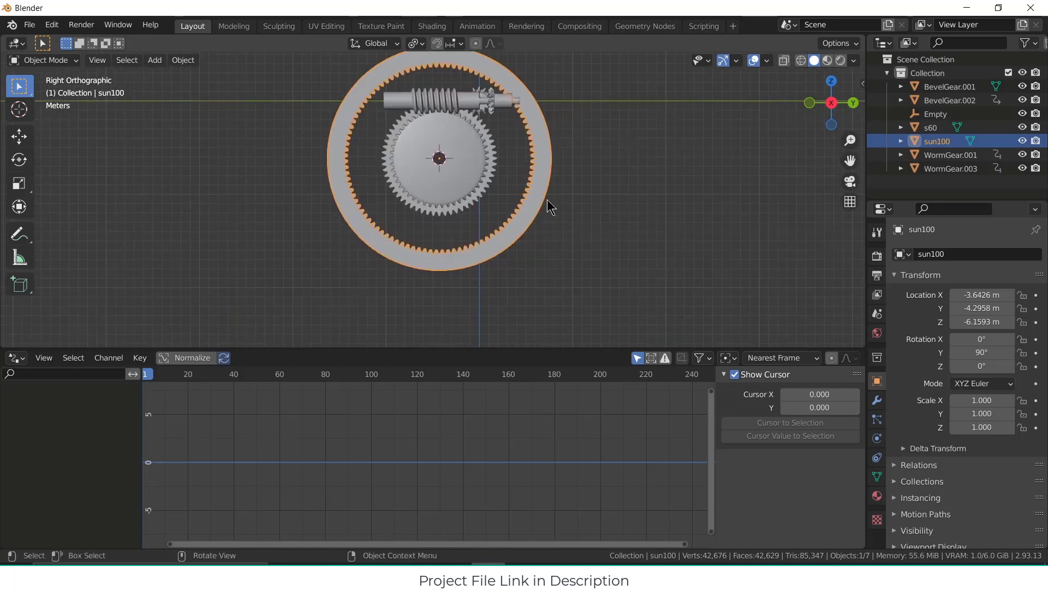
key(g)
key(z)
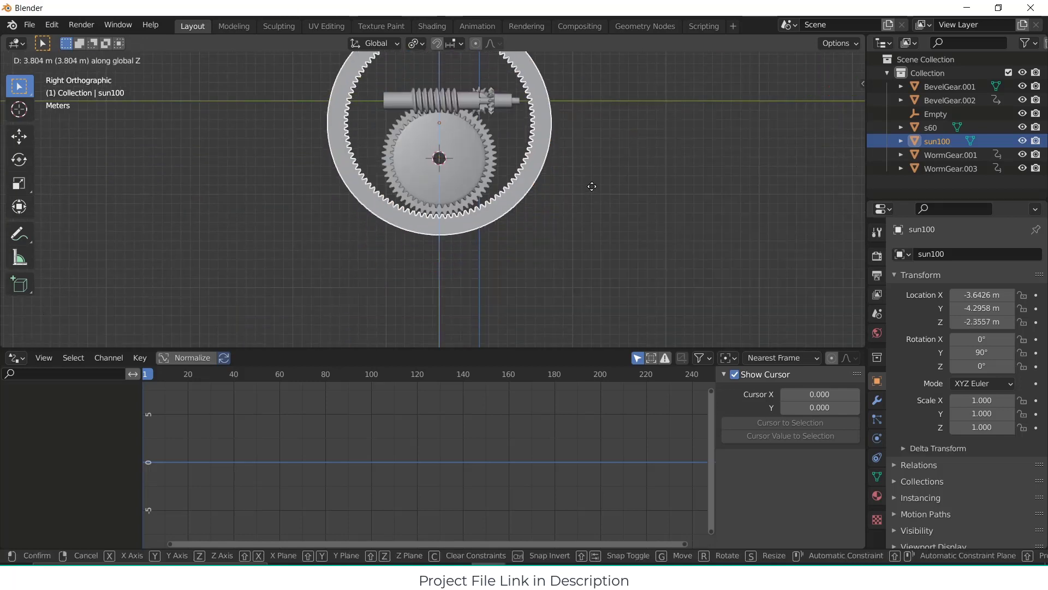
click(592, 184)
Step: Fine-tune the tooth mesh by moving sun100 down along Z to about -2.1326 m
scroll(459, 221, up, 8)
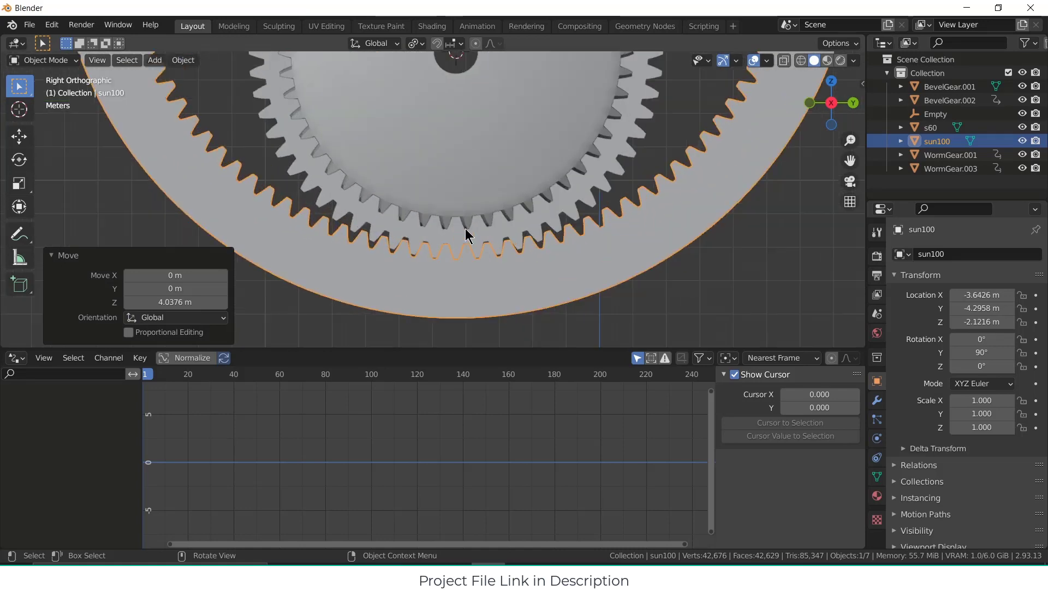
scroll(491, 240, up, 4)
click(563, 264)
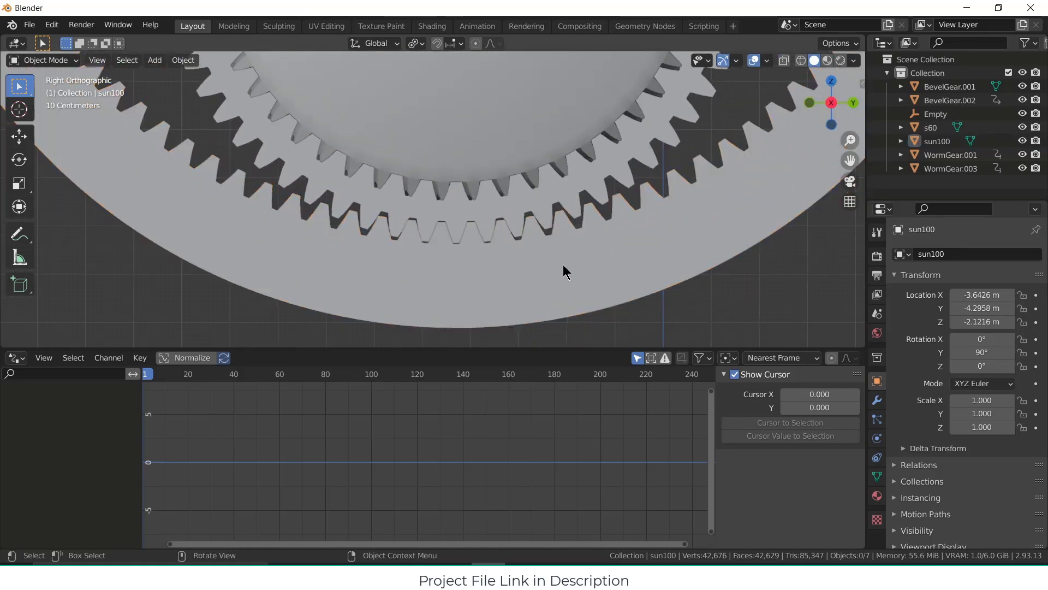
scroll(557, 262, up, 1)
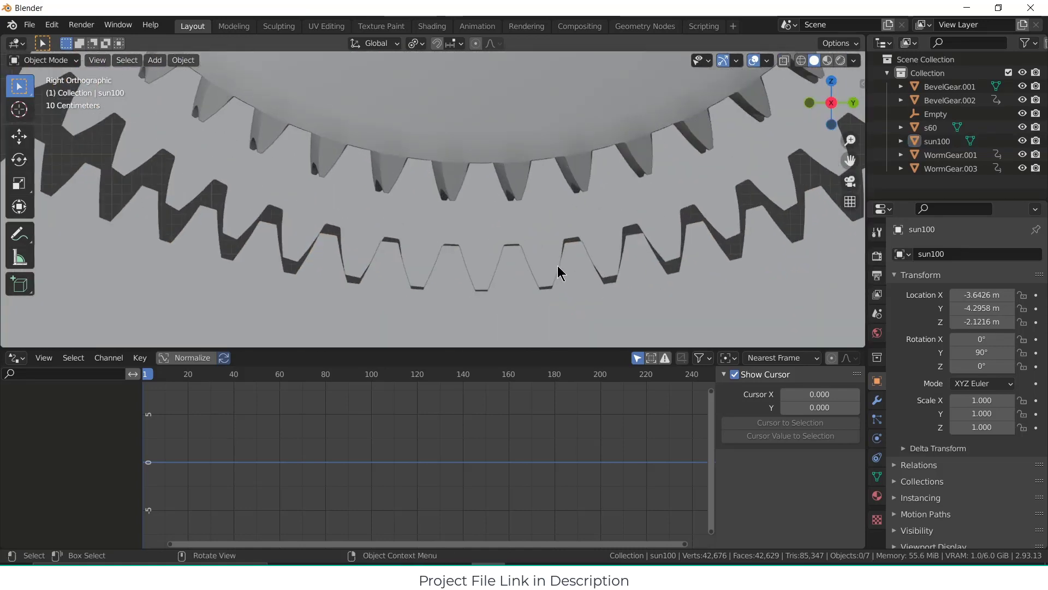
click(583, 302)
key(g)
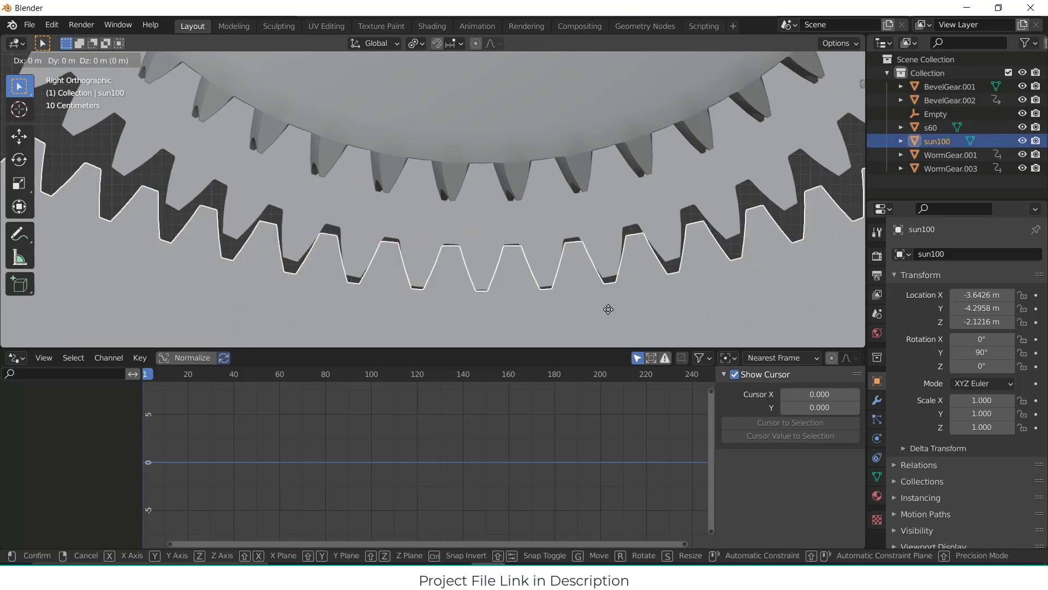
key(z)
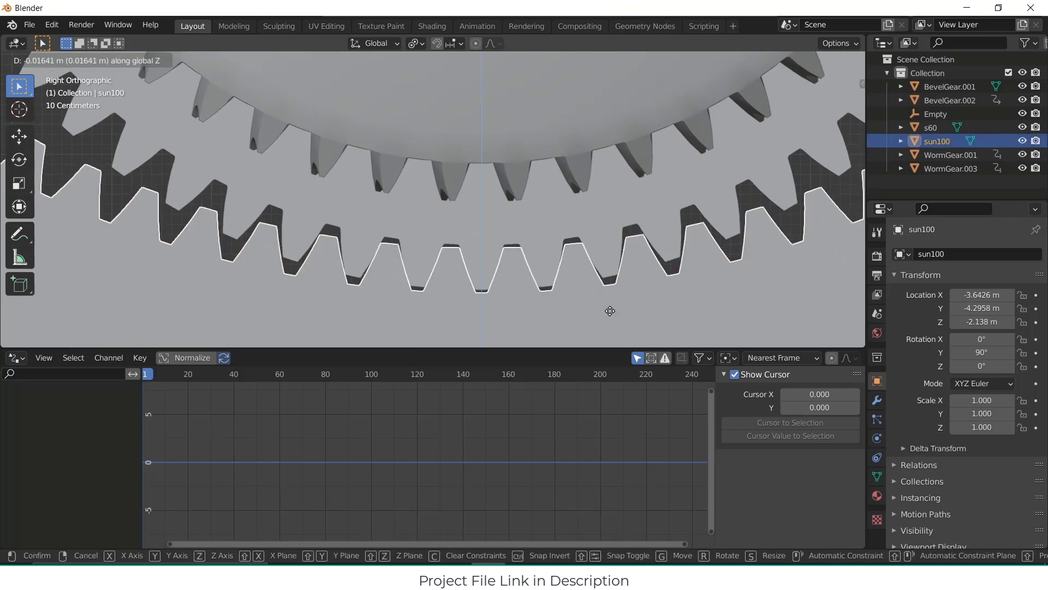
click(611, 312)
Step: Apply the rotation of gear s60
click(728, 241)
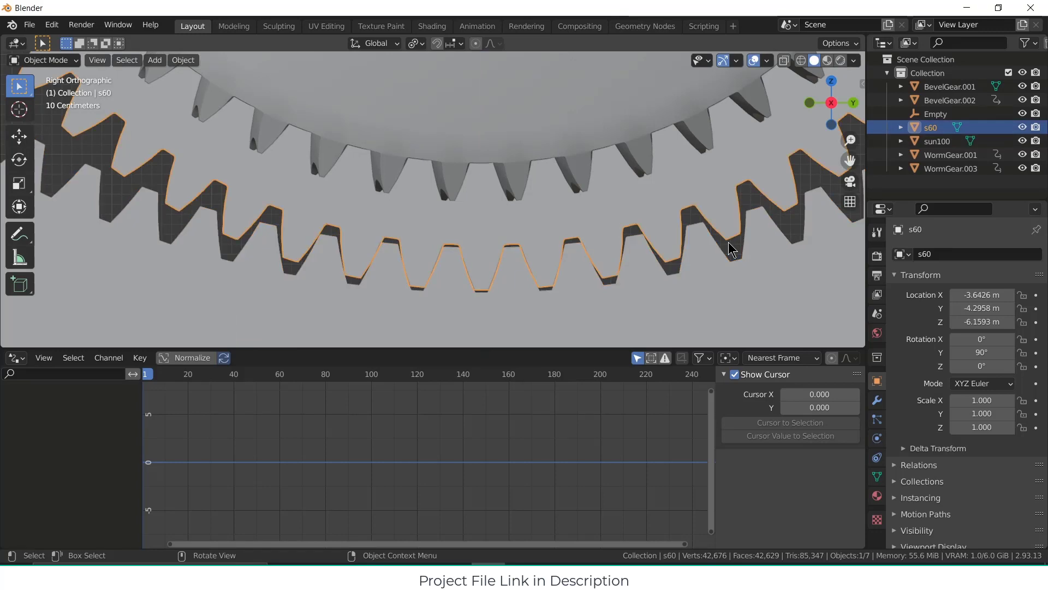
scroll(710, 243, down, 8)
middle_drag(578, 234, 496, 173)
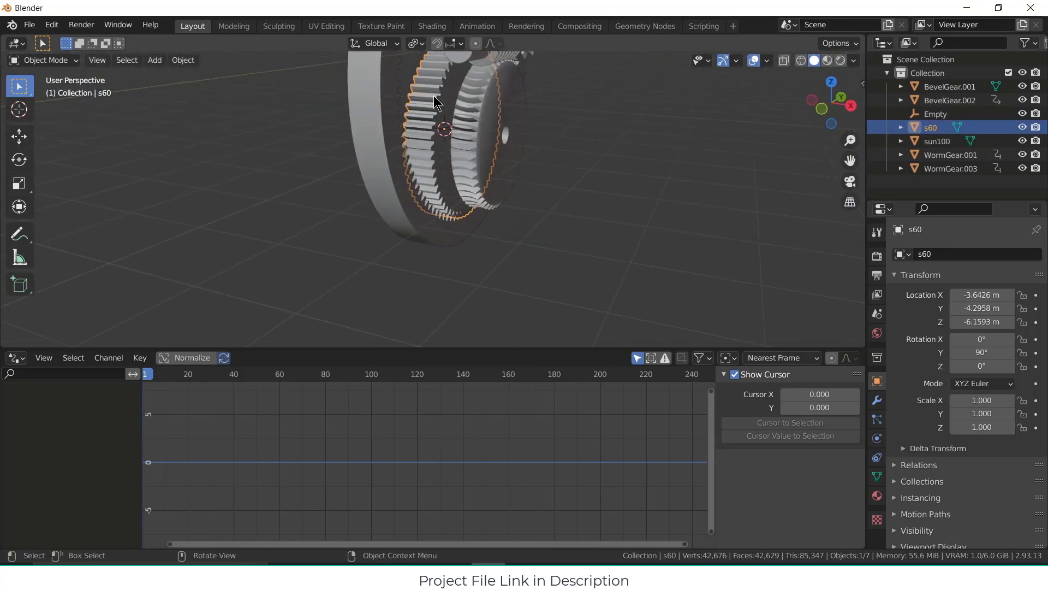
key(ctrl+a)
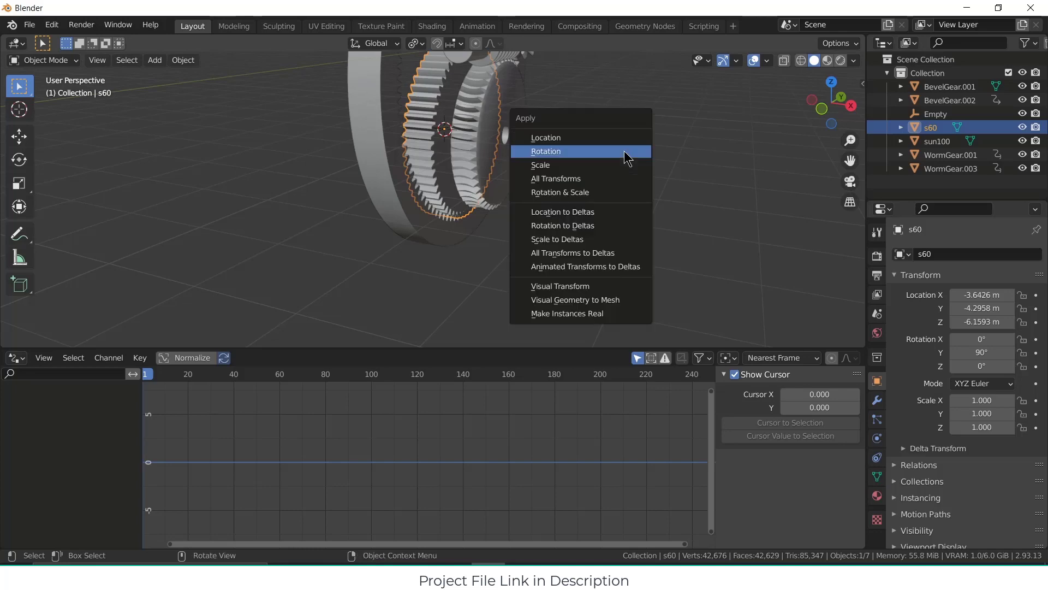
click(624, 150)
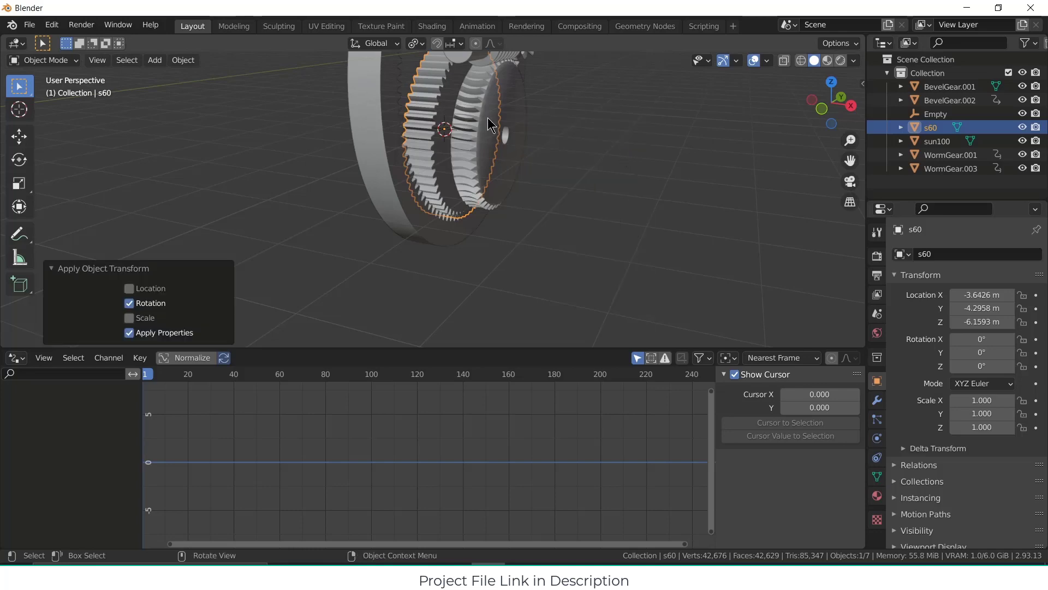
Step: Copy the X rotation driver of the worm wheel WormGear.003 and paste it onto the X rotation of gear s60
click(487, 119)
middle_drag(454, 118, 453, 117)
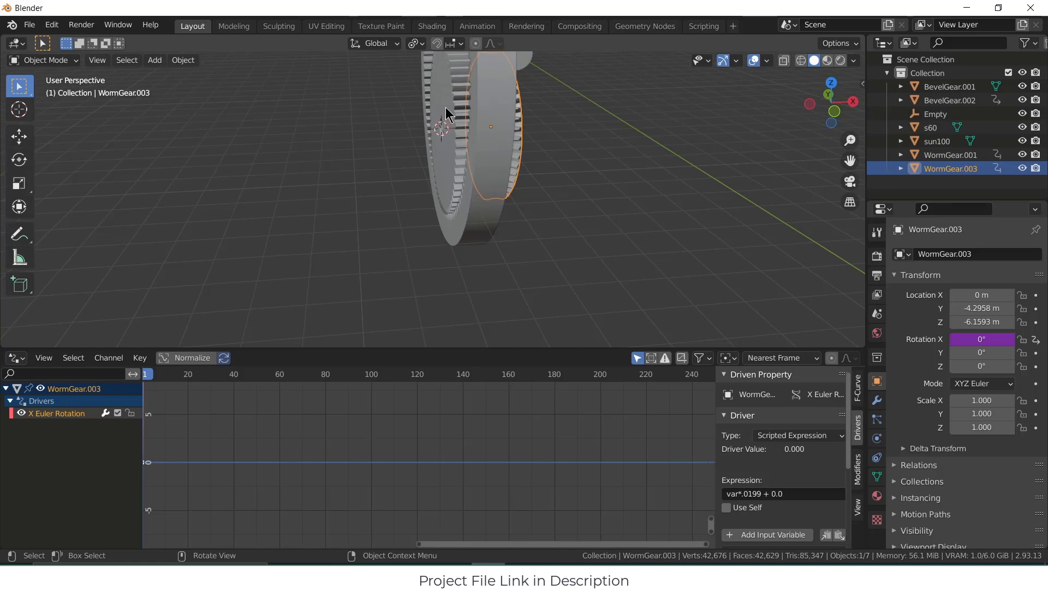
click(446, 107)
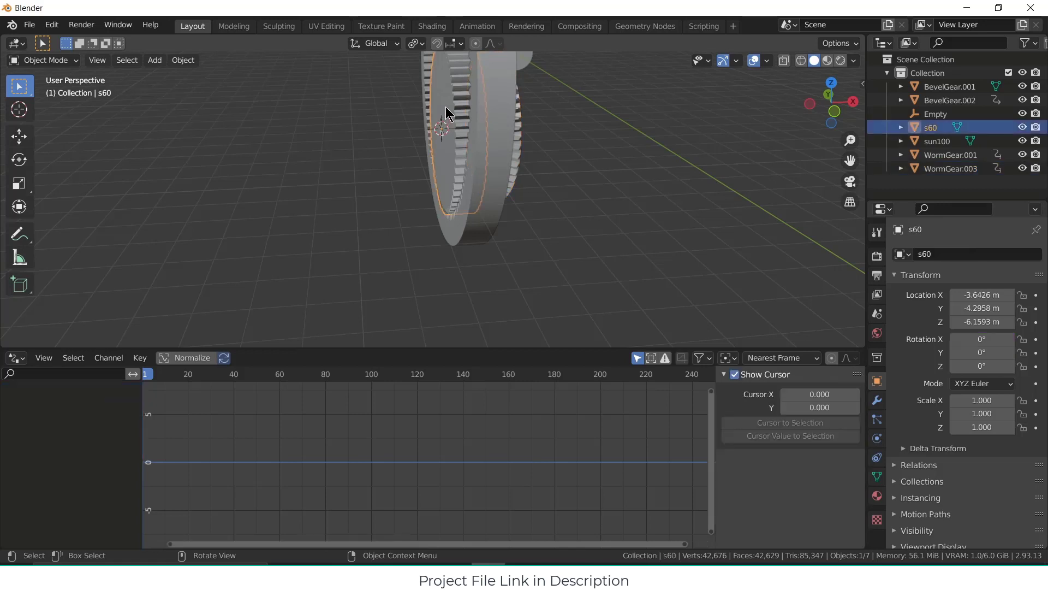
middle_drag(446, 106, 505, 110)
click(502, 109)
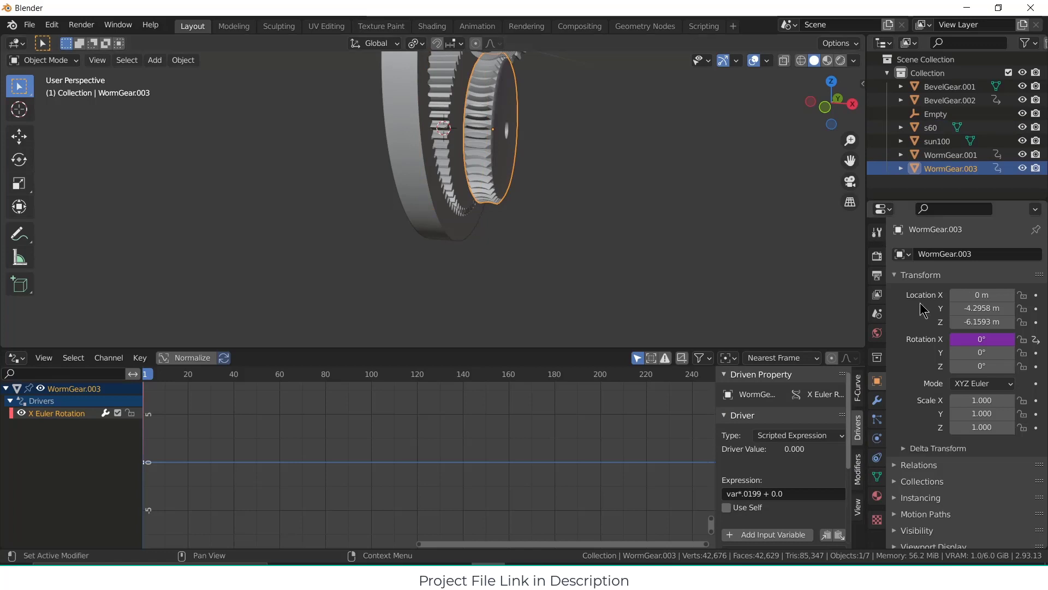
right_click(974, 339)
click(947, 337)
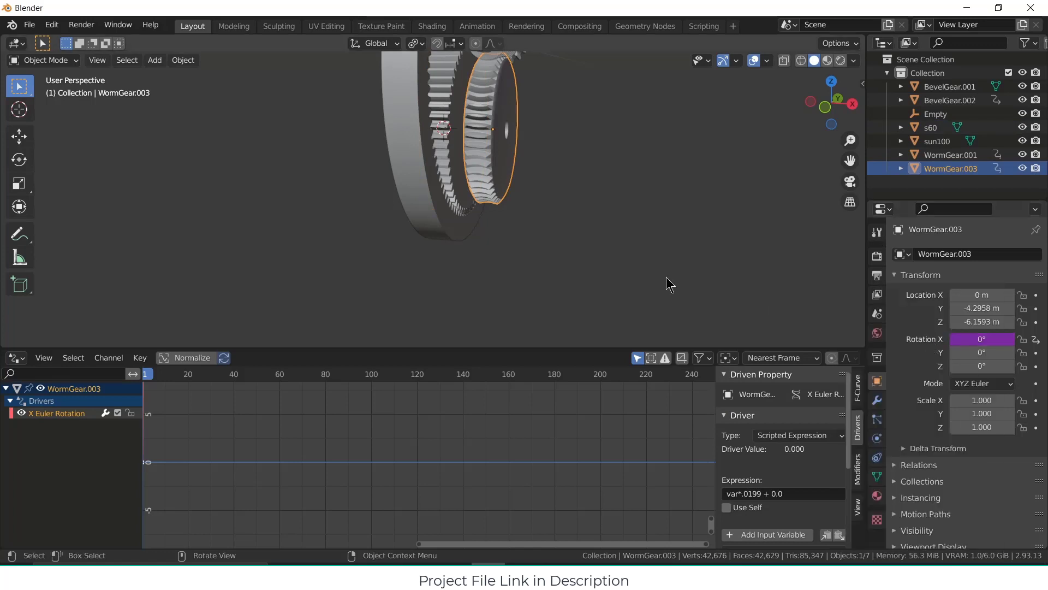
middle_drag(666, 285, 715, 285)
click(461, 101)
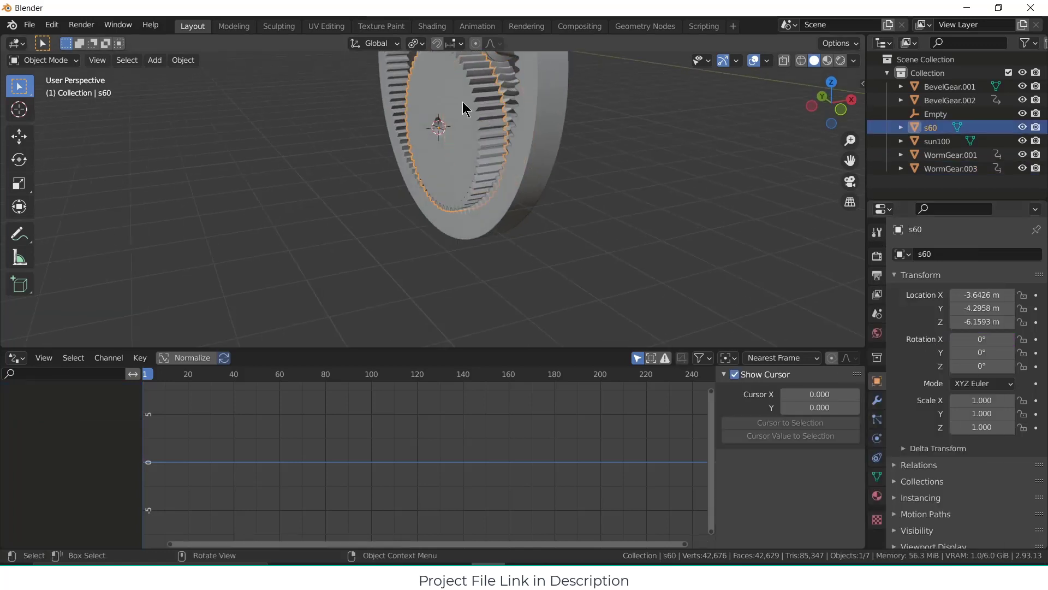
right_click(977, 339)
click(914, 364)
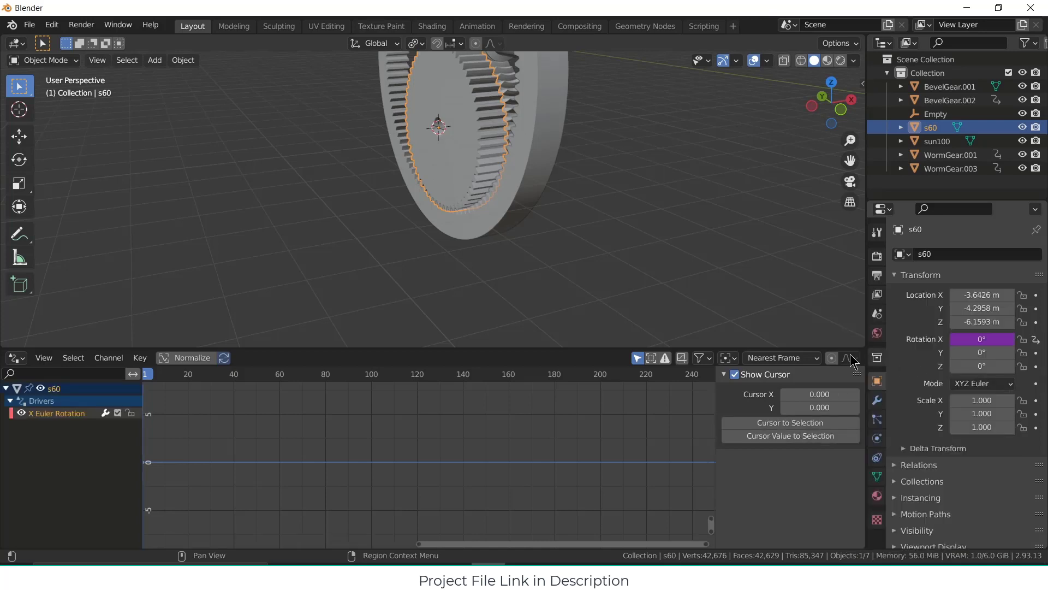
Step: Apply the rotation of the ring gear sun100
middle_drag(754, 305, 577, 284)
scroll(577, 284, down, 2)
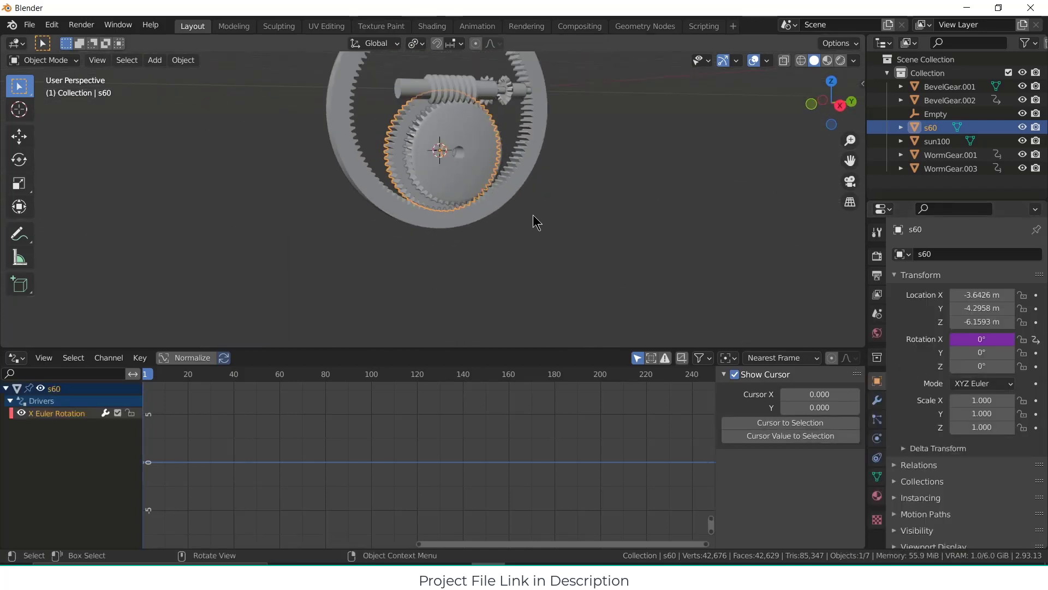
key(KP_1)
key(KP_3)
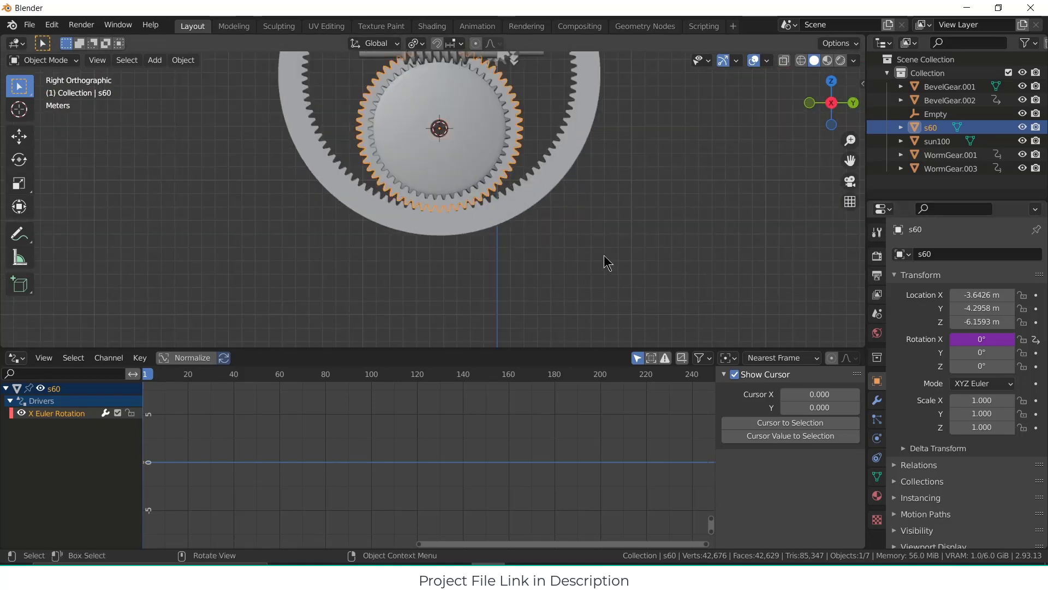
shift+middle_drag(608, 253, 671, 290)
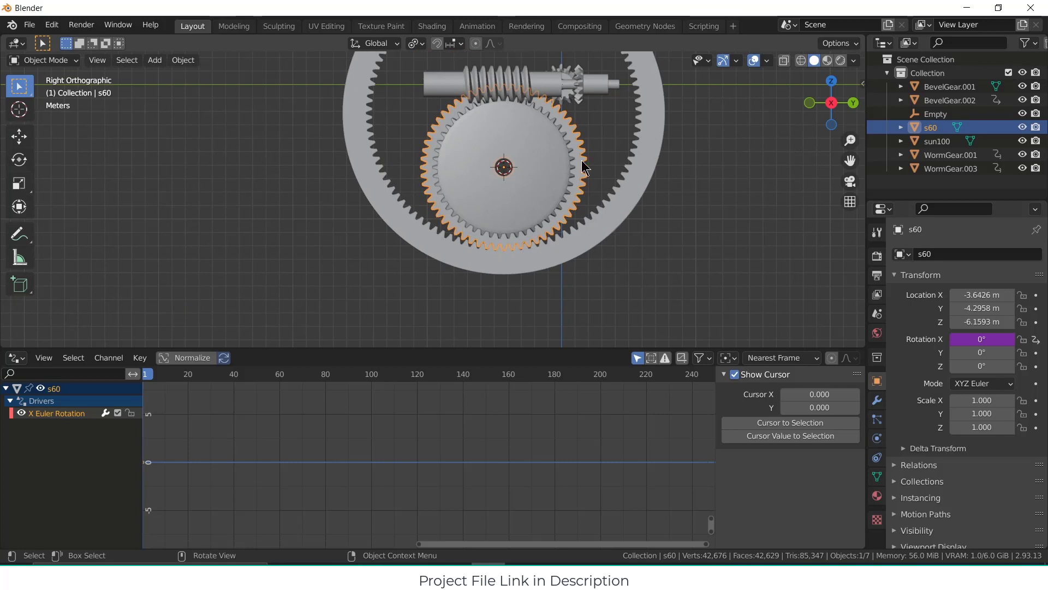
click(614, 220)
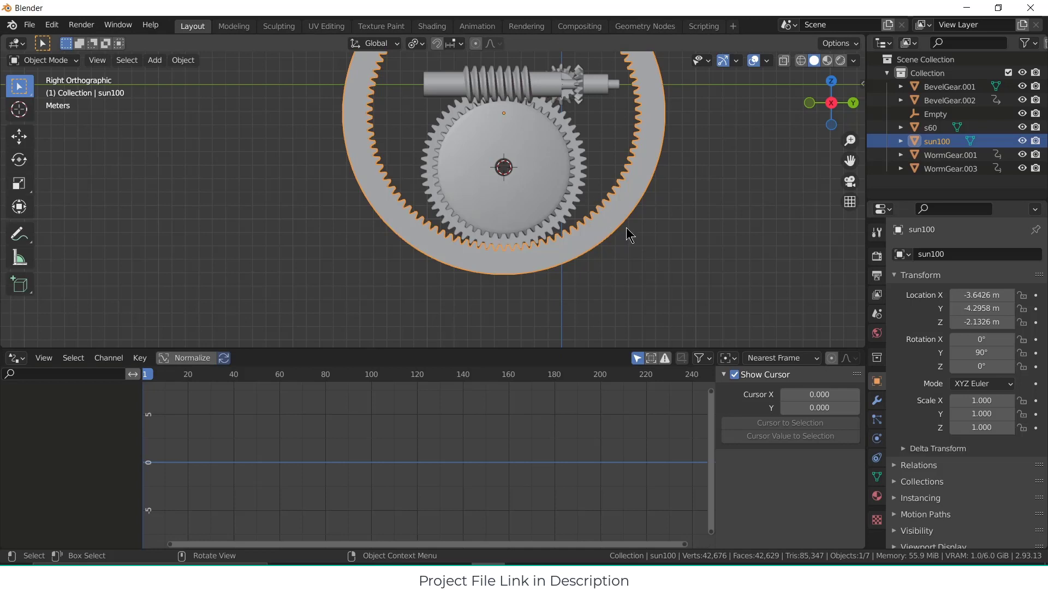
scroll(630, 235, down, 2)
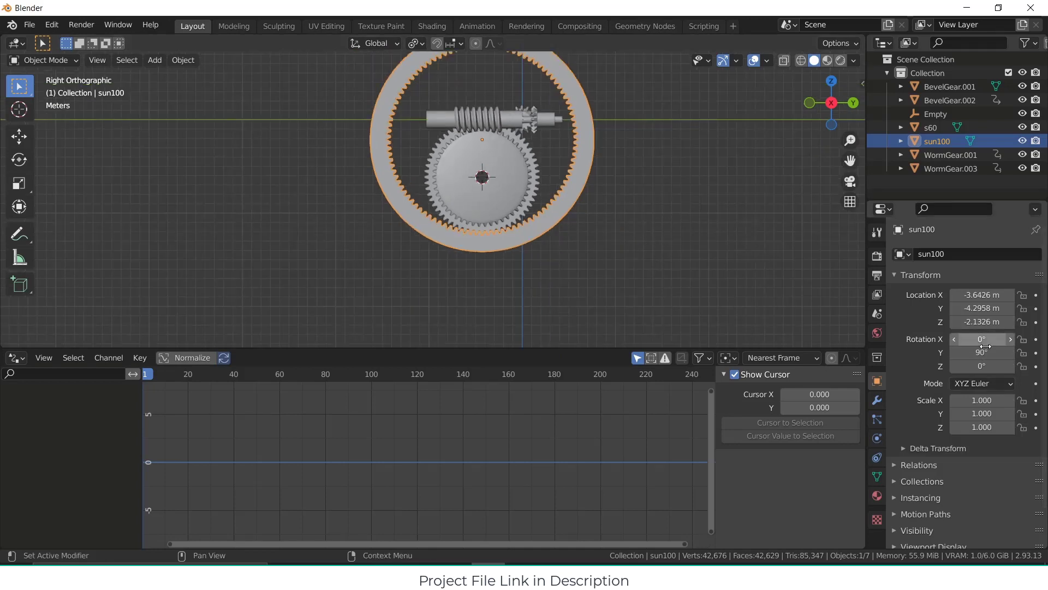
key(ctrl+a)
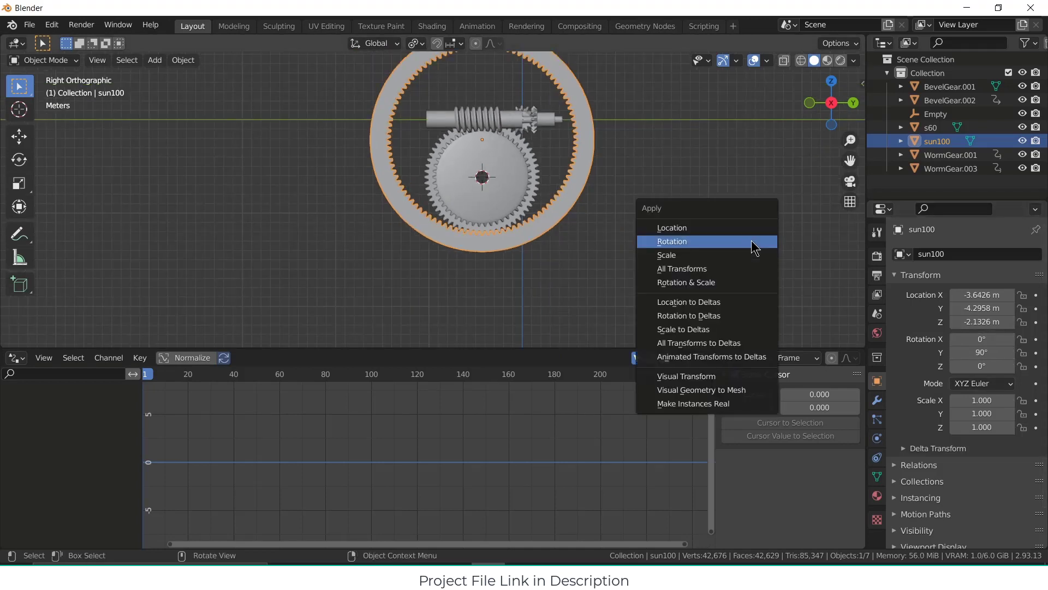
click(752, 246)
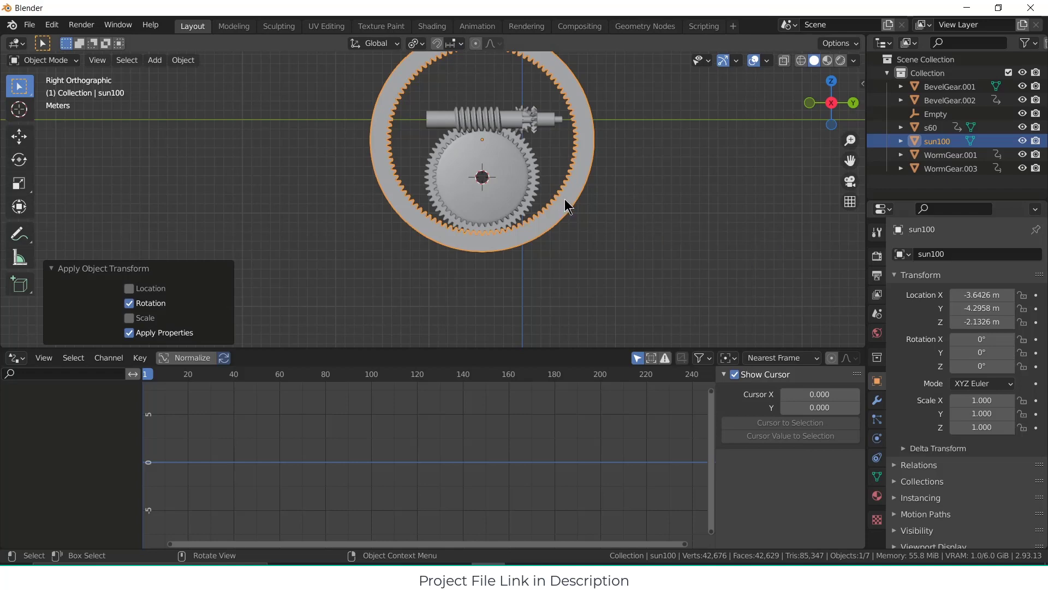
Step: Add a driver to the X rotation of the ring gear sun100 and select its X Euler Rotation channel for editing
middle_drag(564, 199, 608, 224)
right_click(982, 339)
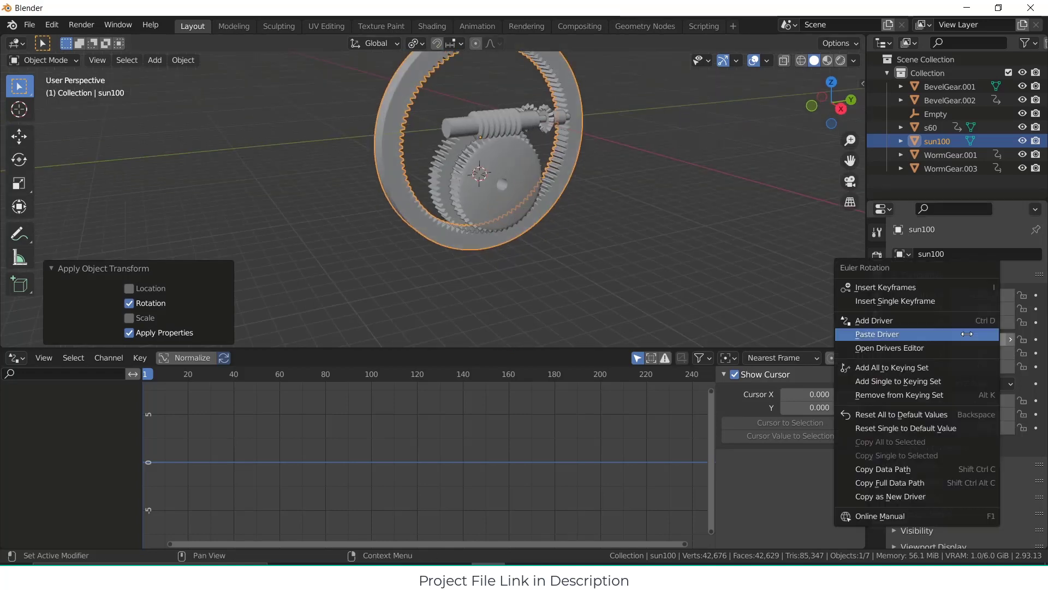
click(949, 322)
click(82, 414)
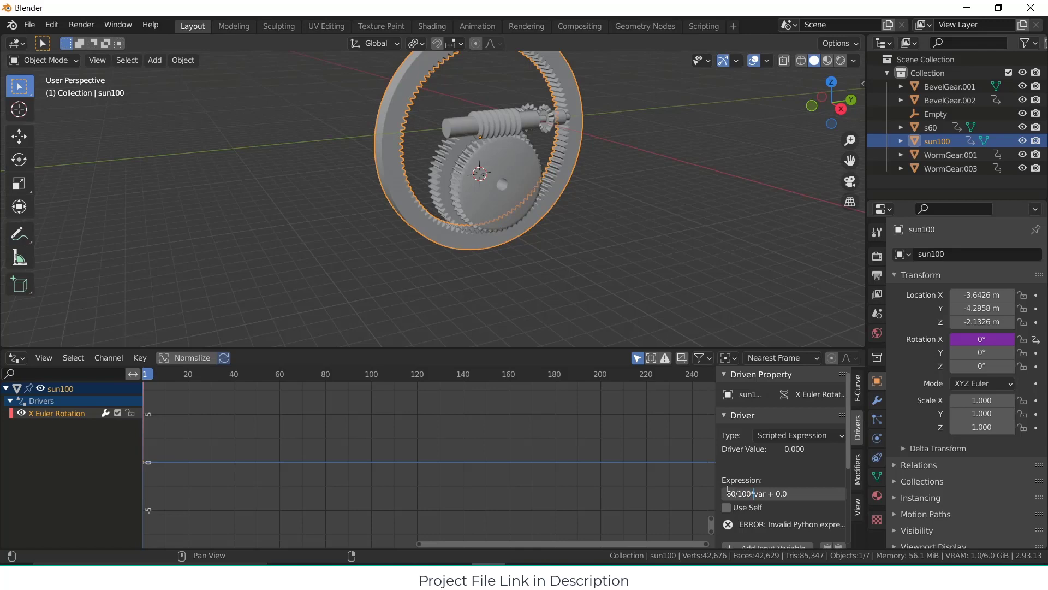
Step: Set the expression of the X rotation driver on ring gear sun100 to 60/100*var + 0.0
key(Return)
click(791, 227)
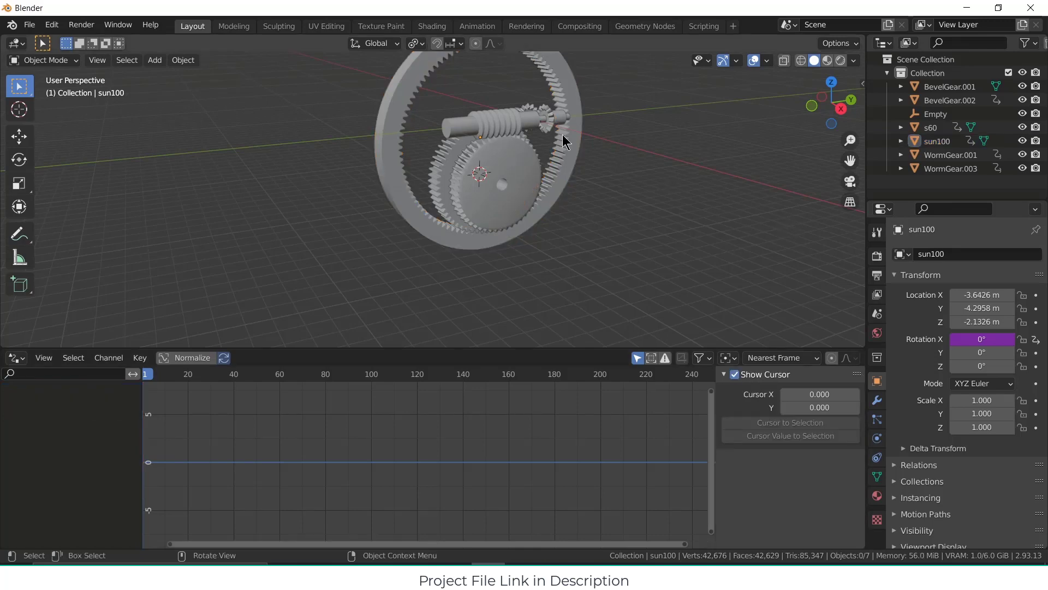
Step: Test the gear train by turning bevel gear BevelGear.001 about X, and reset its X rotation to 0
click(532, 106)
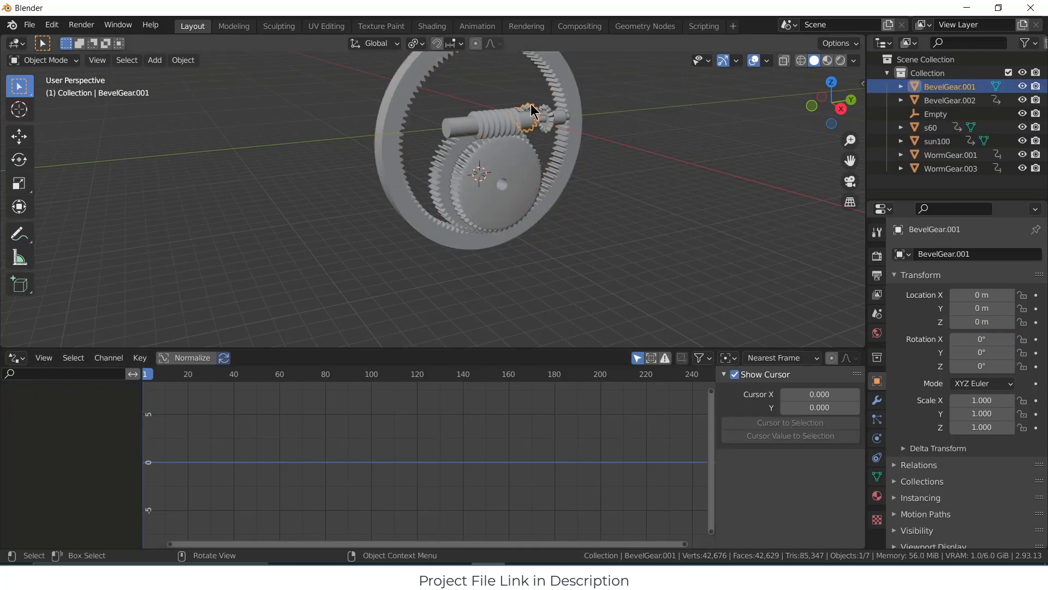
mouse_move(981, 340)
mouse_down()
mouse_move(1002, 340)
mouse_move(947, 340)
mouse_move(992, 340)
mouse_up()
click(979, 341)
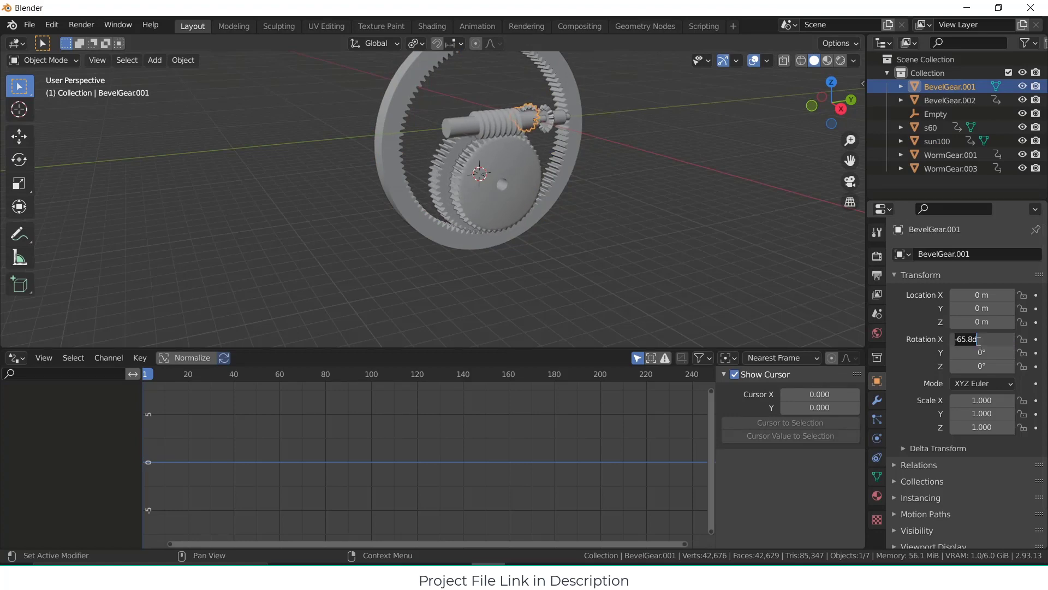
text(0)
key(Return)
Step: Make the driver variable of ring gear sun100 read the X Rotation of gear s60
click(384, 138)
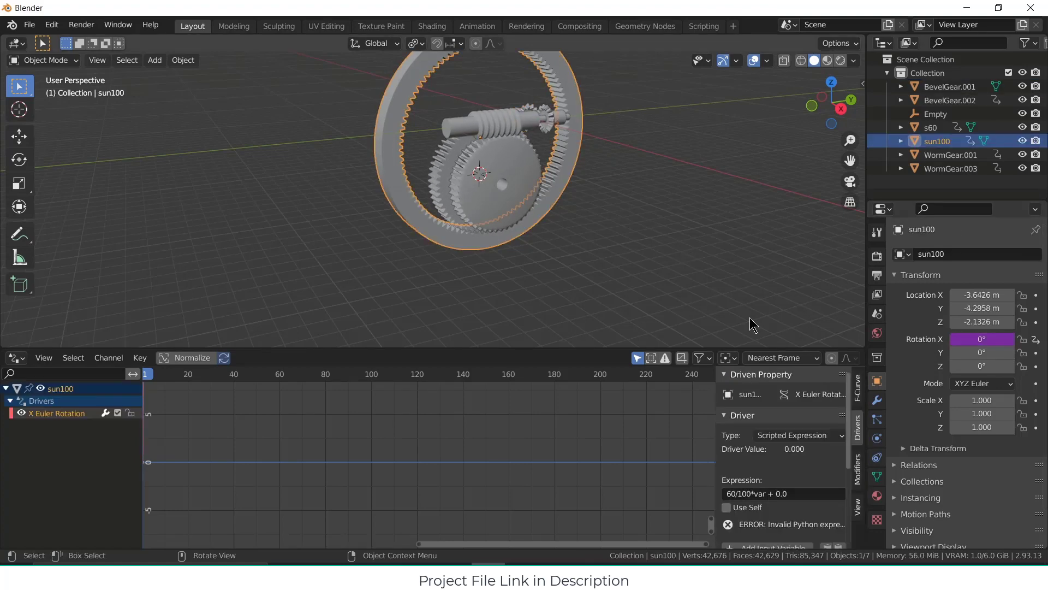
scroll(802, 505, down, 5)
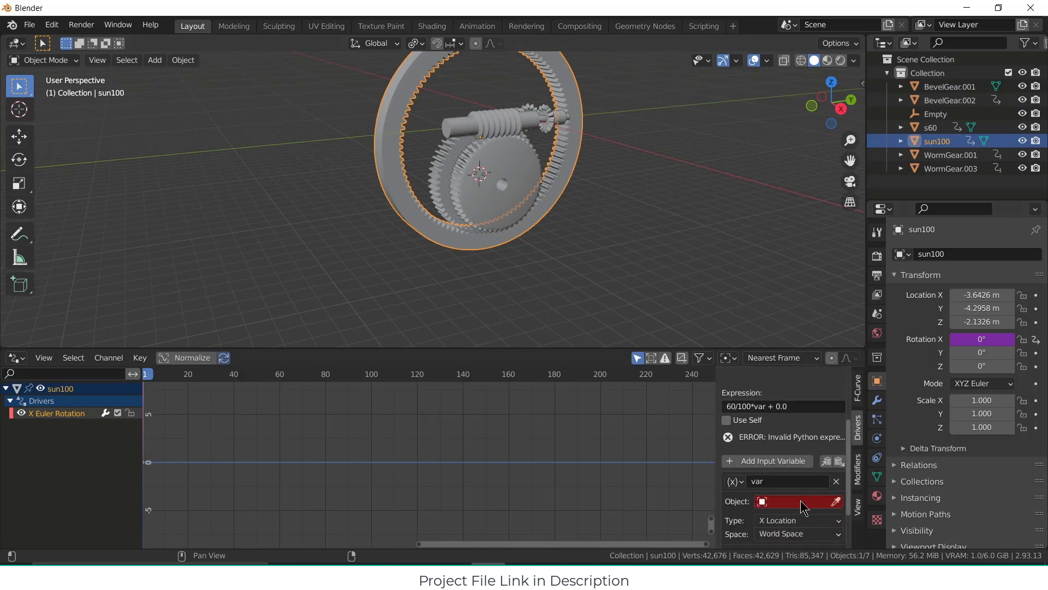
click(836, 501)
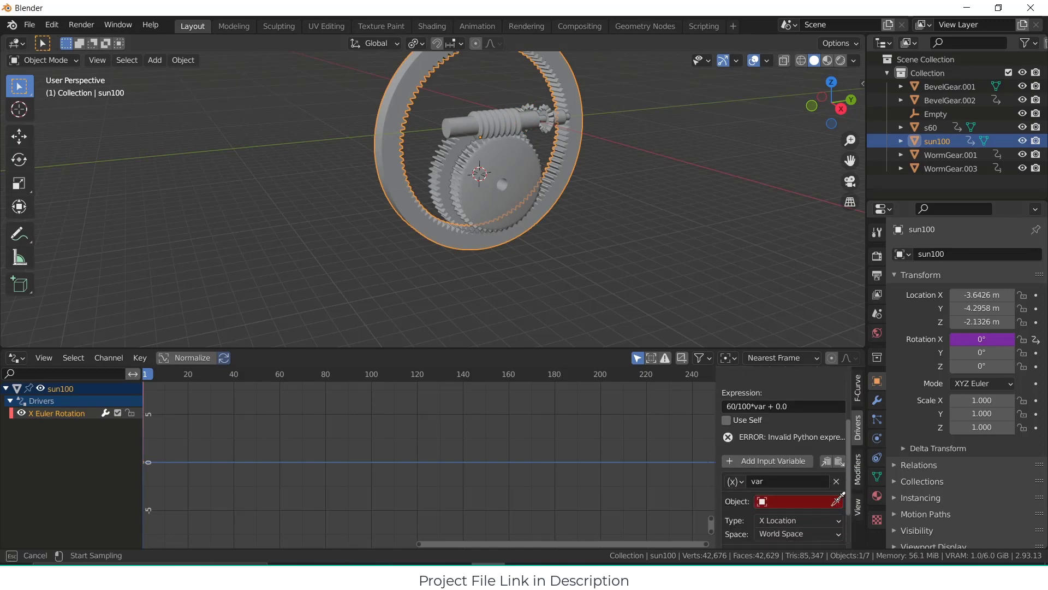
click(445, 173)
scroll(790, 478, down, 2)
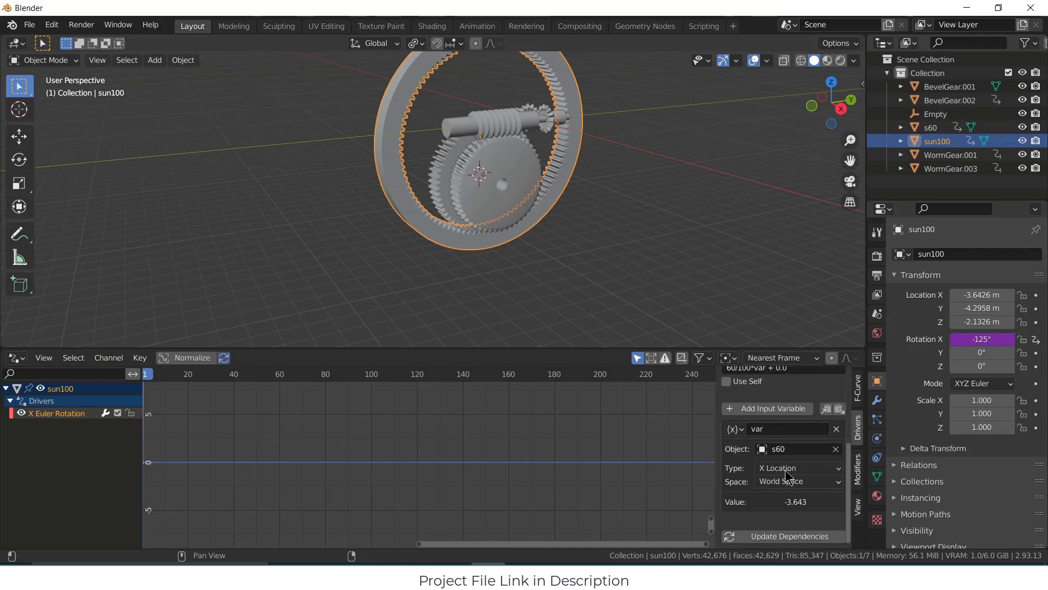
click(807, 468)
click(807, 452)
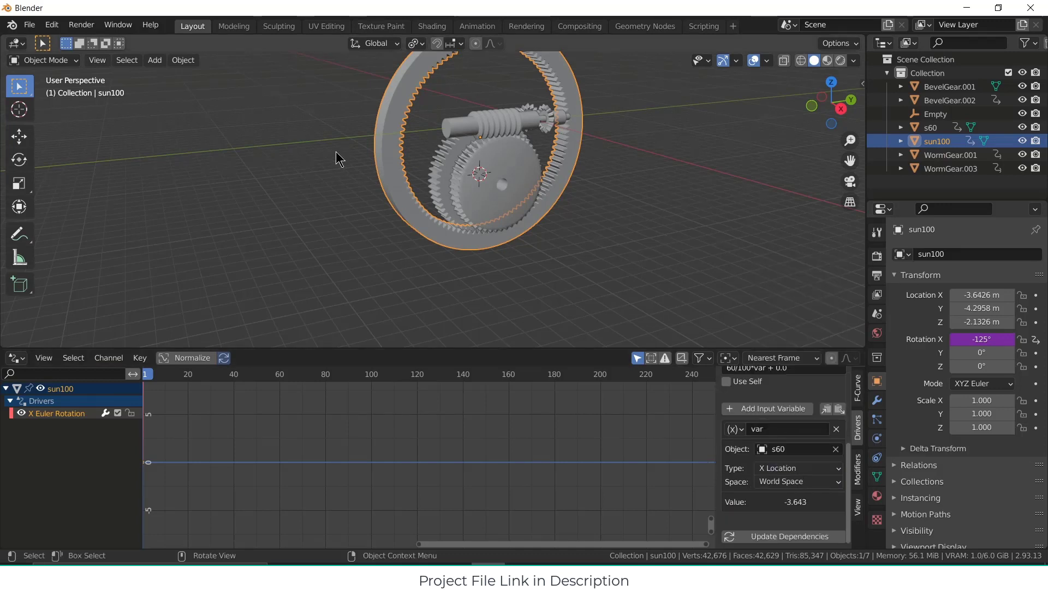
click(806, 471)
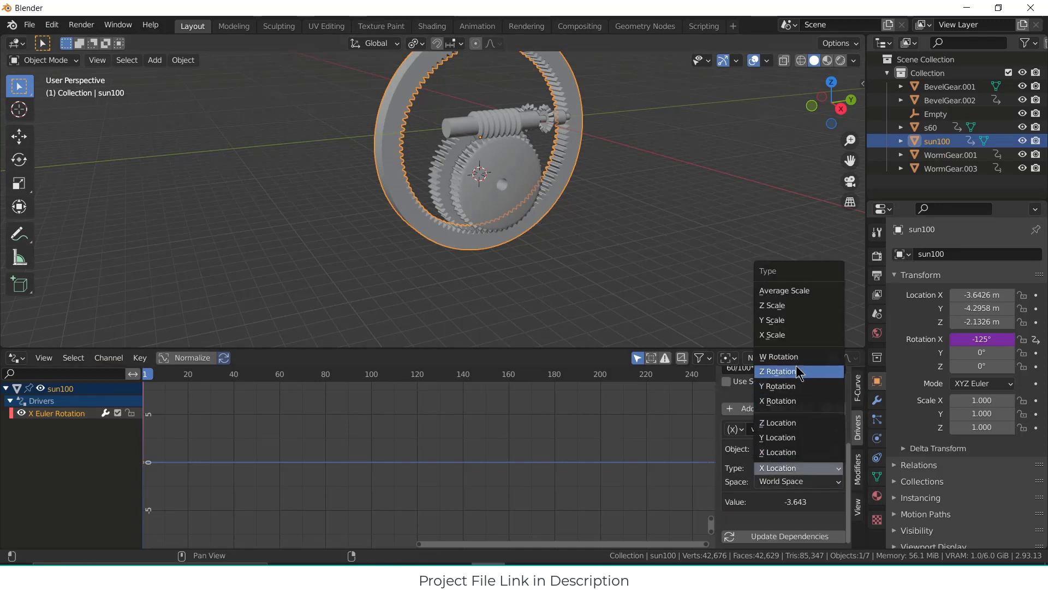
click(798, 400)
click(689, 280)
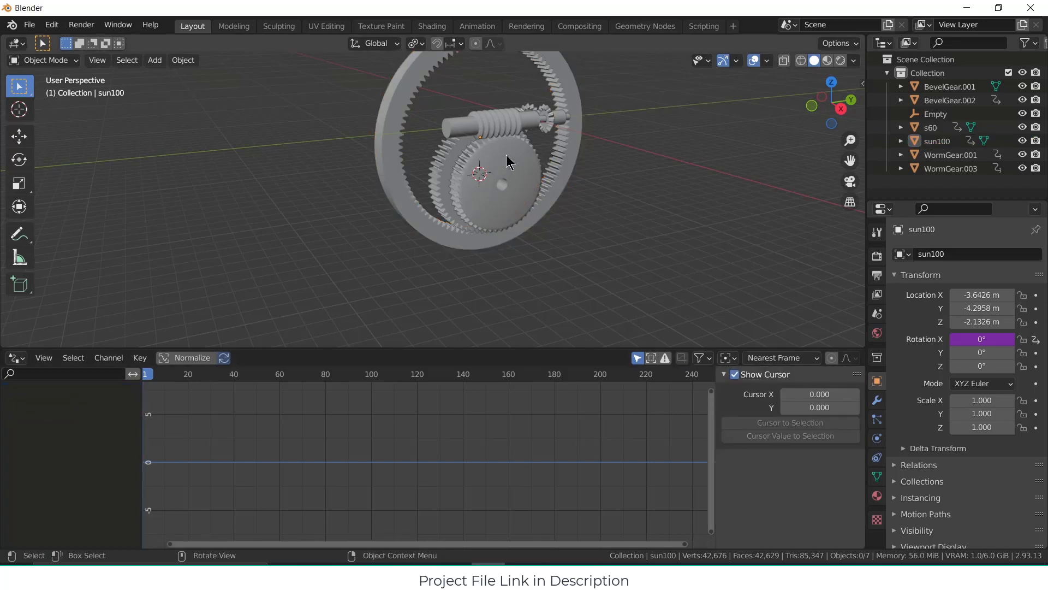
Step: Test the linked gears by turning bevel gear BevelGear.001 about X to about -369°
click(528, 113)
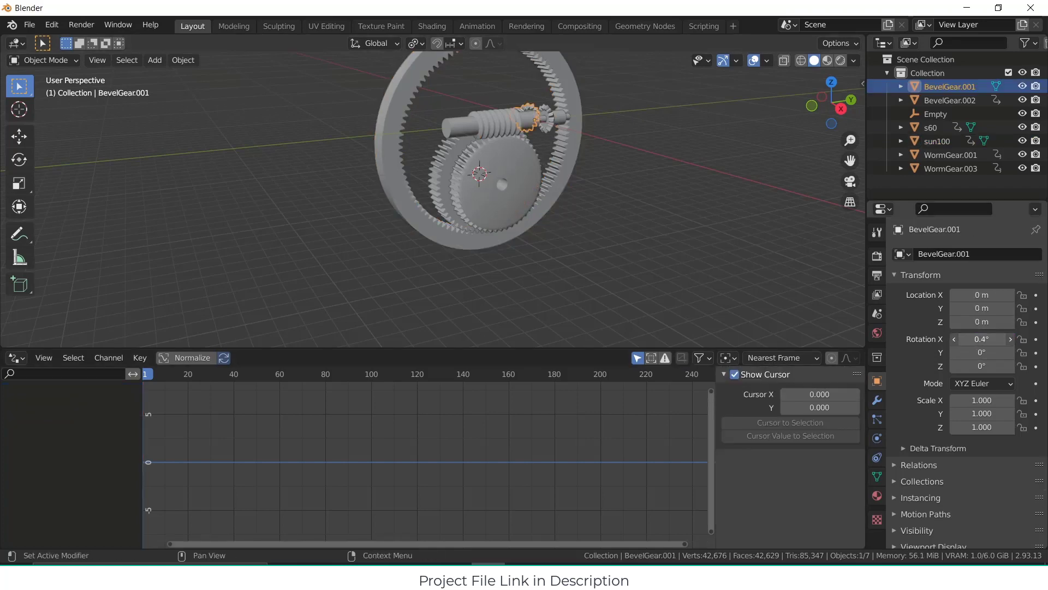
mouse_move(982, 339)
mouse_down()
mouse_move(958, 339)
mouse_move(1010, 339)
mouse_move(906, 339)
mouse_move(1029, 339)
mouse_move(972, 339)
mouse_up()
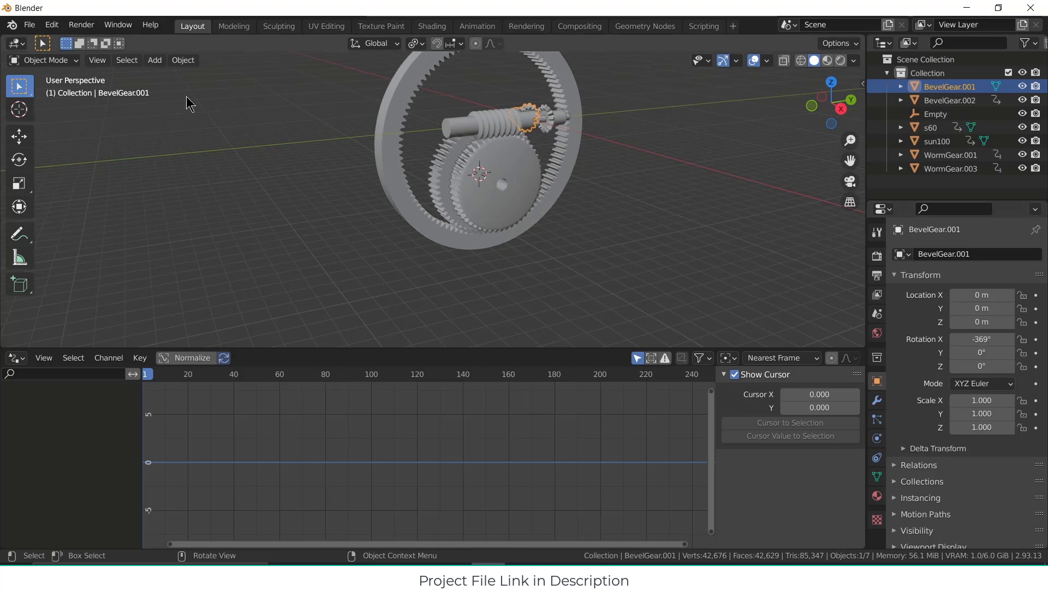
middle_drag(187, 101, 431, 201)
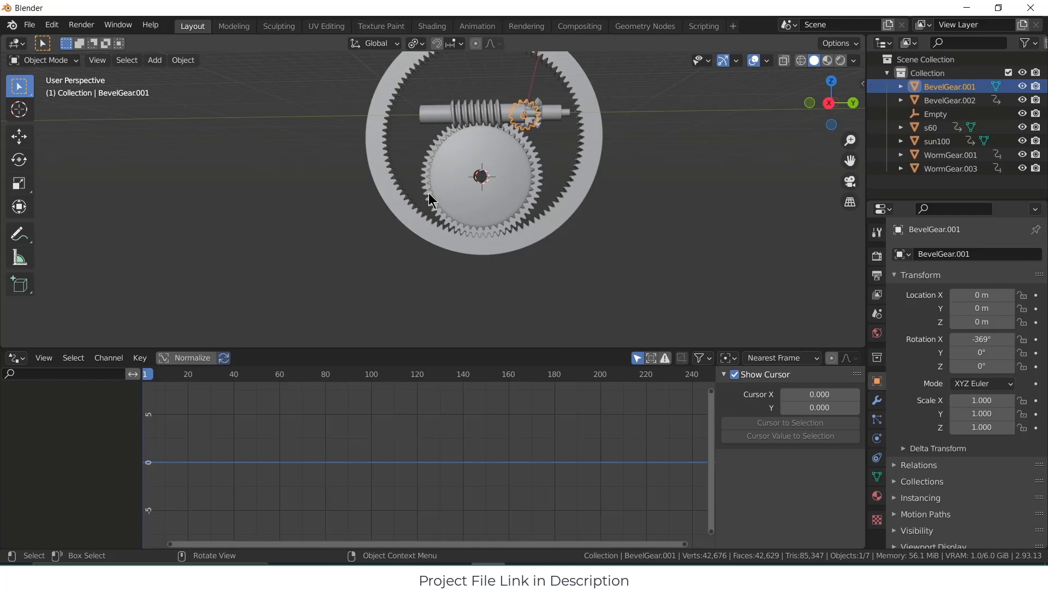
Step: Switch to the browser and examine the Robotic arm joint reference image in the YouTube results, and return to Blender
mouse_move(420, 563)
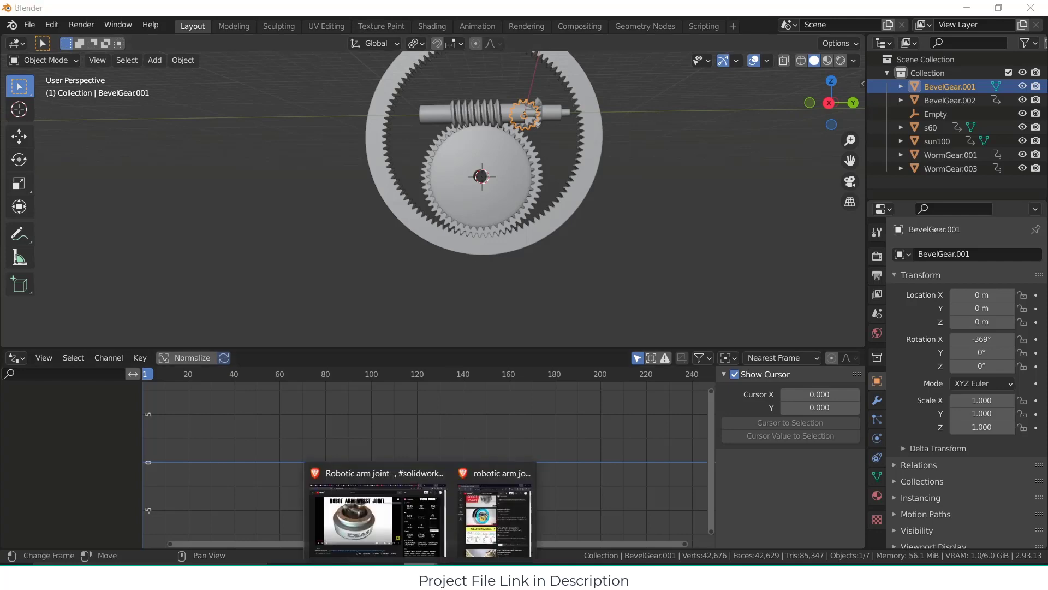
click(496, 528)
mouse_move(468, 364)
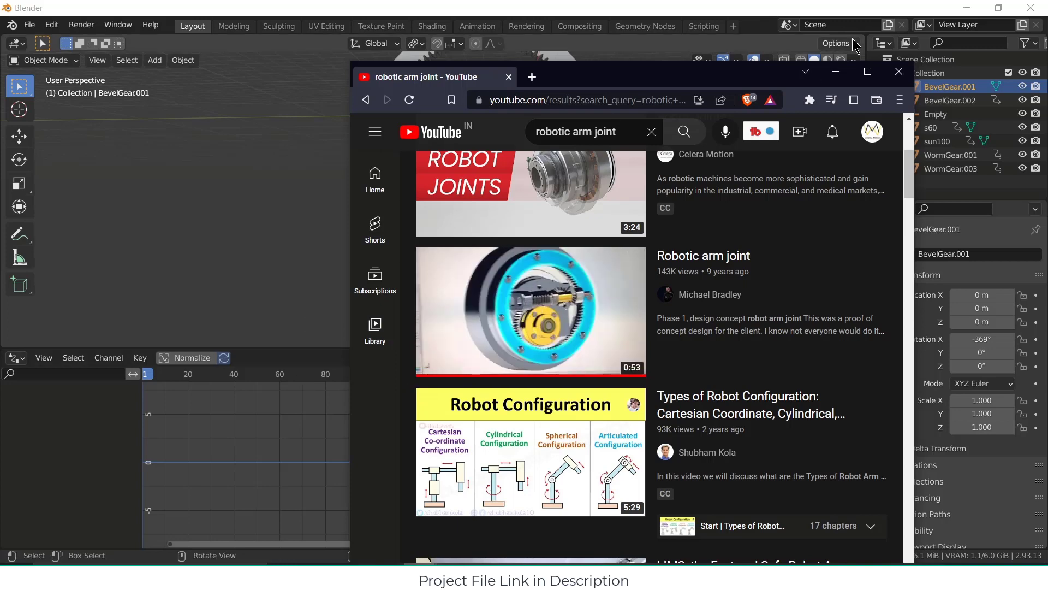
click(836, 71)
Step: Add a cylinder mesh at the worm wheel's centre and set its Y rotation to 90°
middle_drag(604, 187, 649, 205)
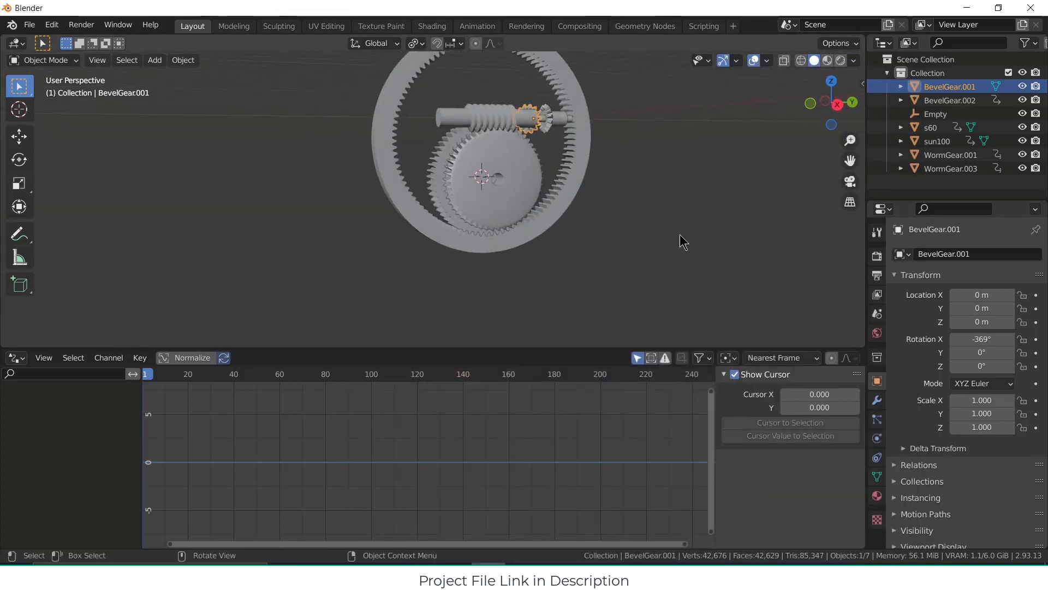
key(KP_1)
key(KP_3)
scroll(439, 176, up, 2)
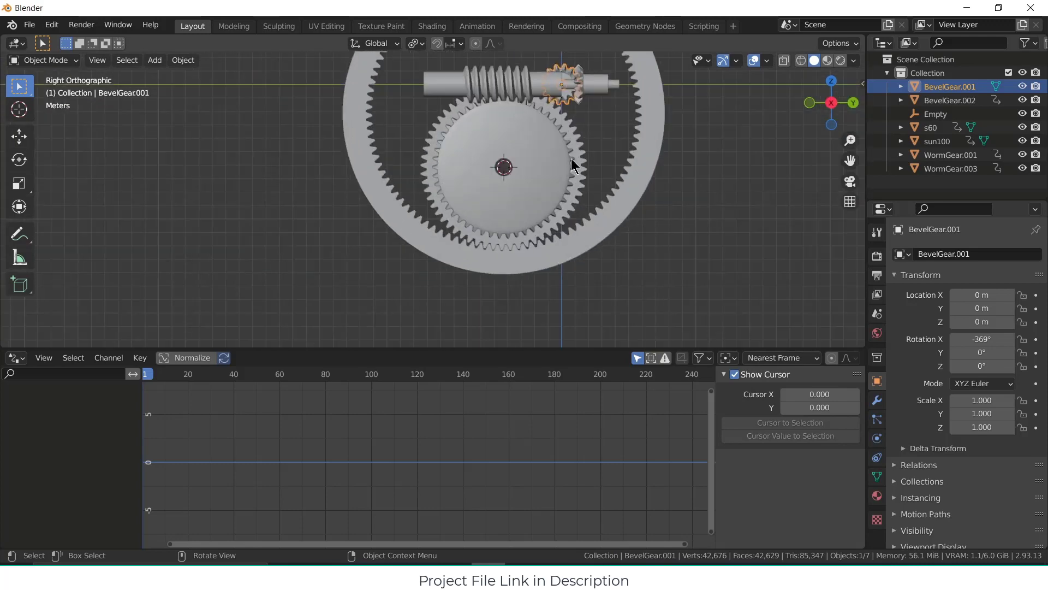
click(155, 61)
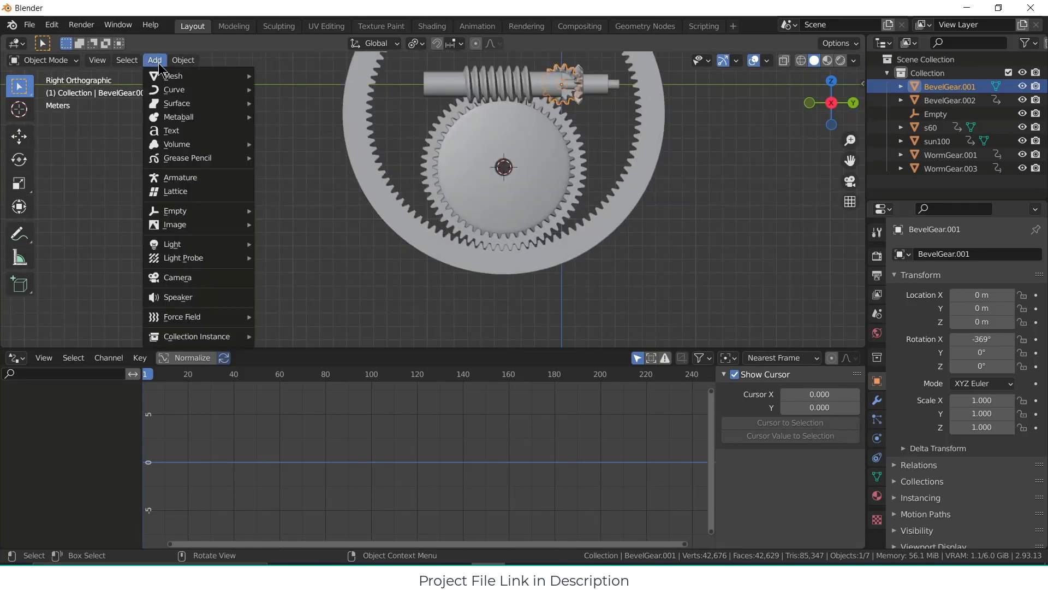
click(155, 60)
mouse_move(175, 76)
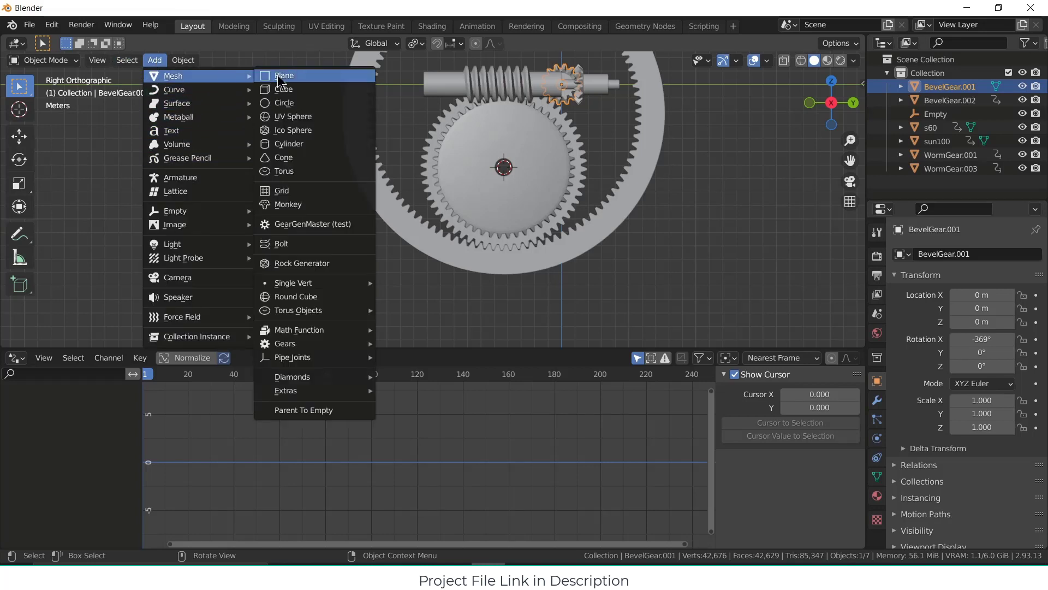
click(294, 144)
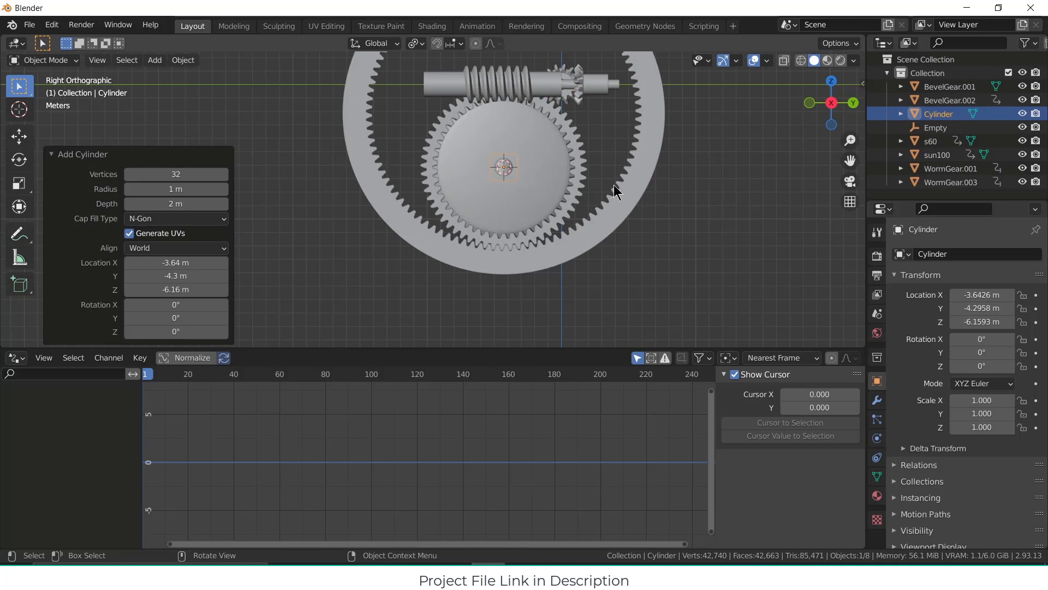
scroll(615, 191, down, 5)
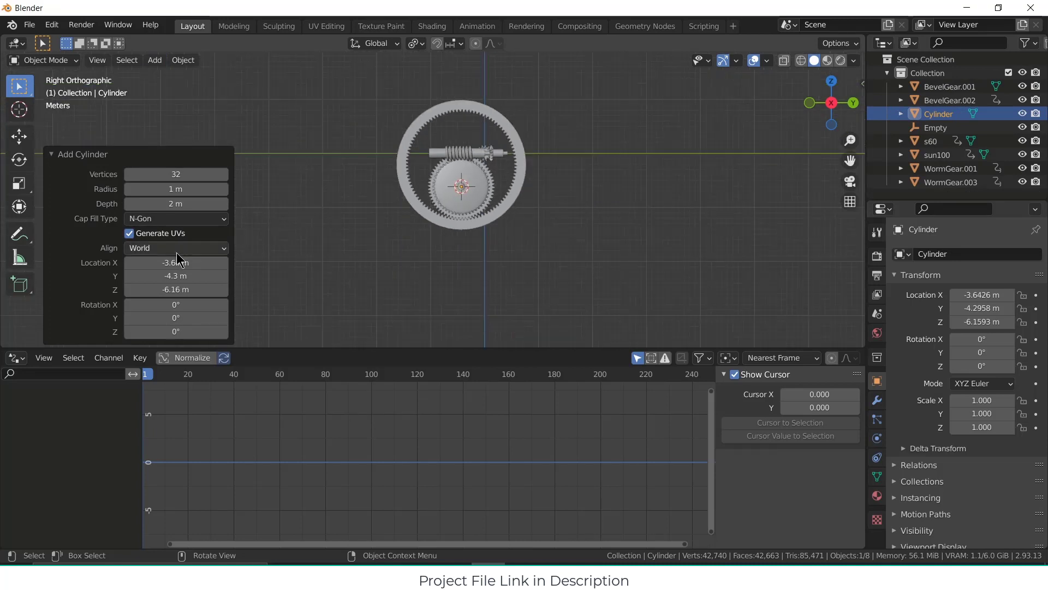
click(192, 317)
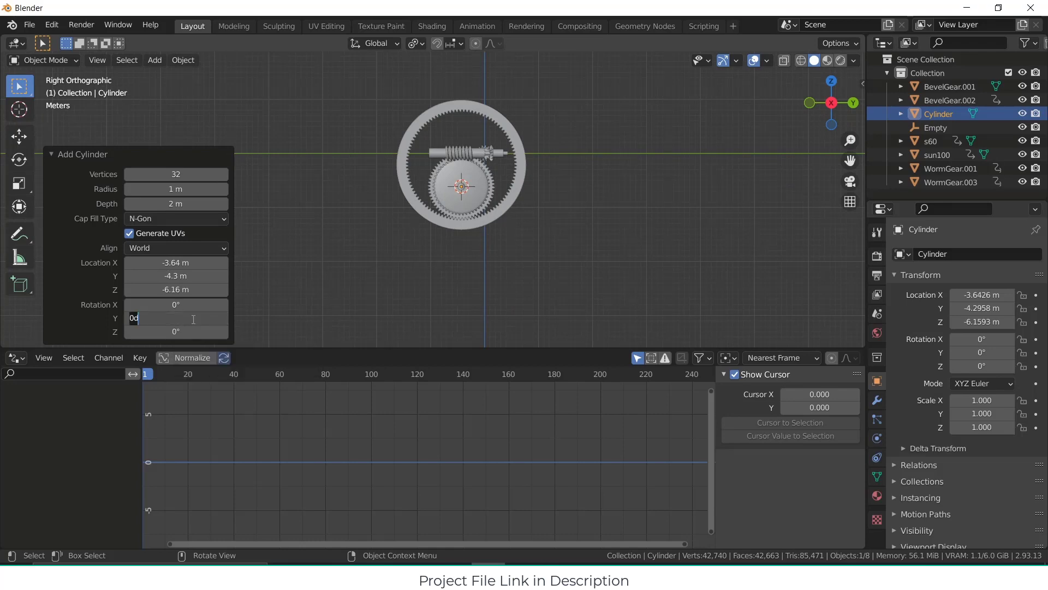
text(90)
key(Return)
Step: Set the new cylinder's radius to about 4.79 m, its depth to about 0.8 m and its X location to about 1.97 m
scroll(511, 176, up, 6)
middle_drag(571, 183, 606, 206)
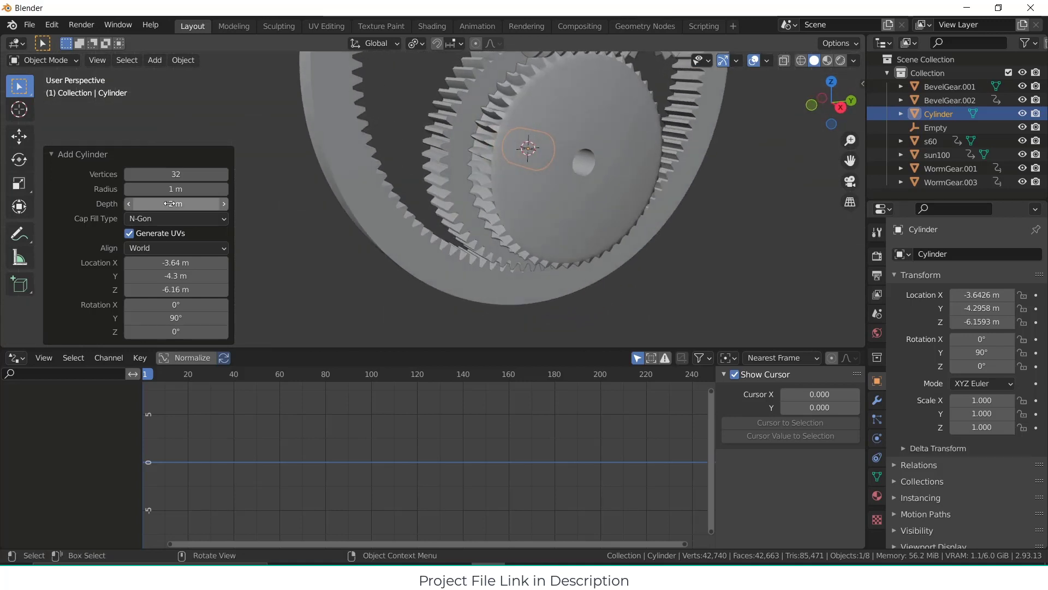
drag(278, 179, 308, 180)
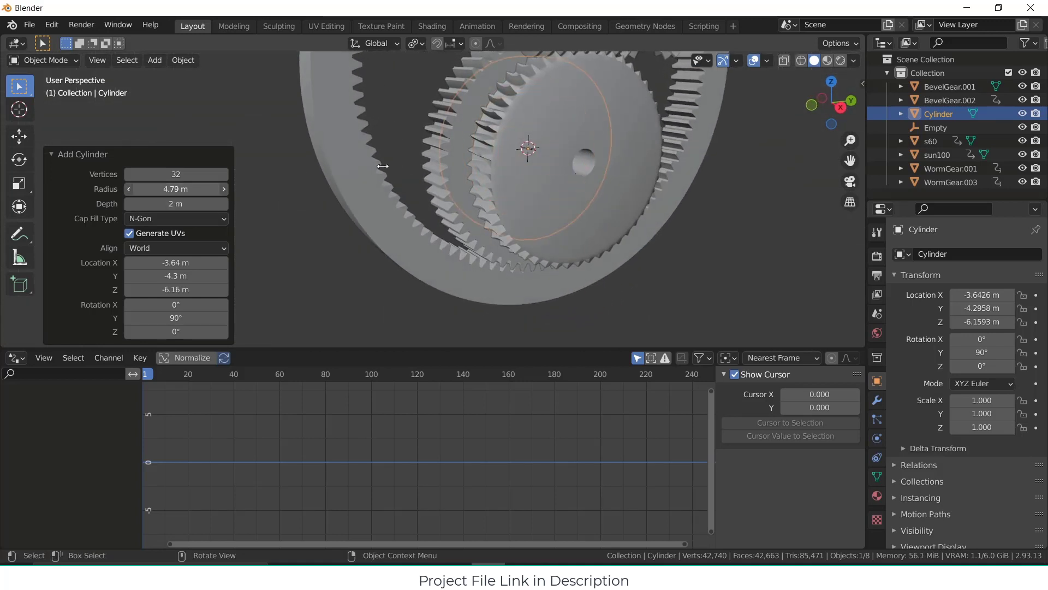
drag(158, 207, 92, 205)
scroll(533, 177, down, 3)
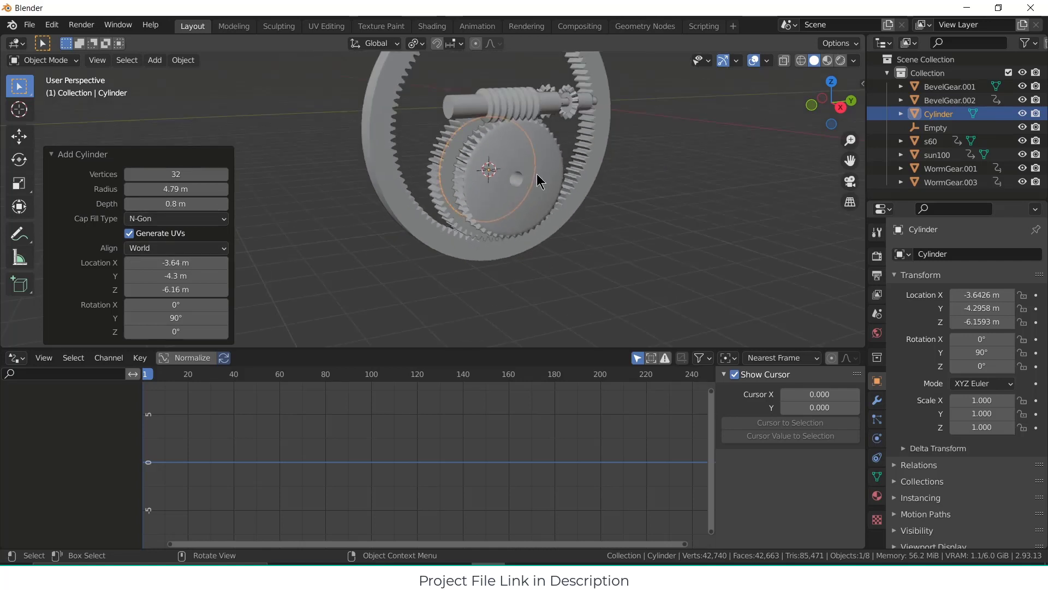
middle_drag(537, 172, 572, 167)
drag(176, 263, 479, 269)
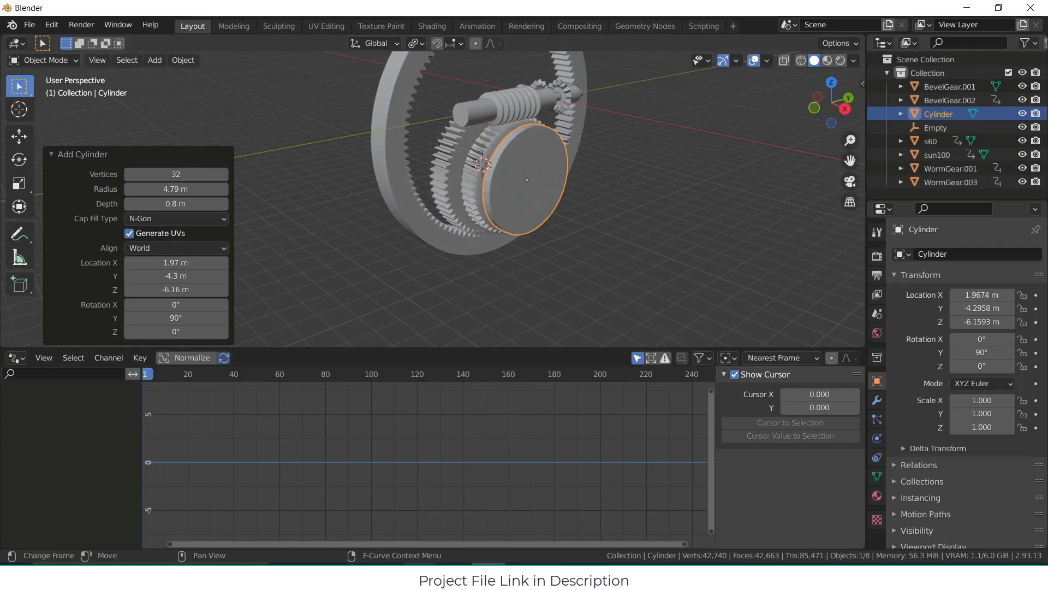
Step: Check the robotic arm joint reference in the browser and set the cylinder's radius to 3.5 m
click(497, 516)
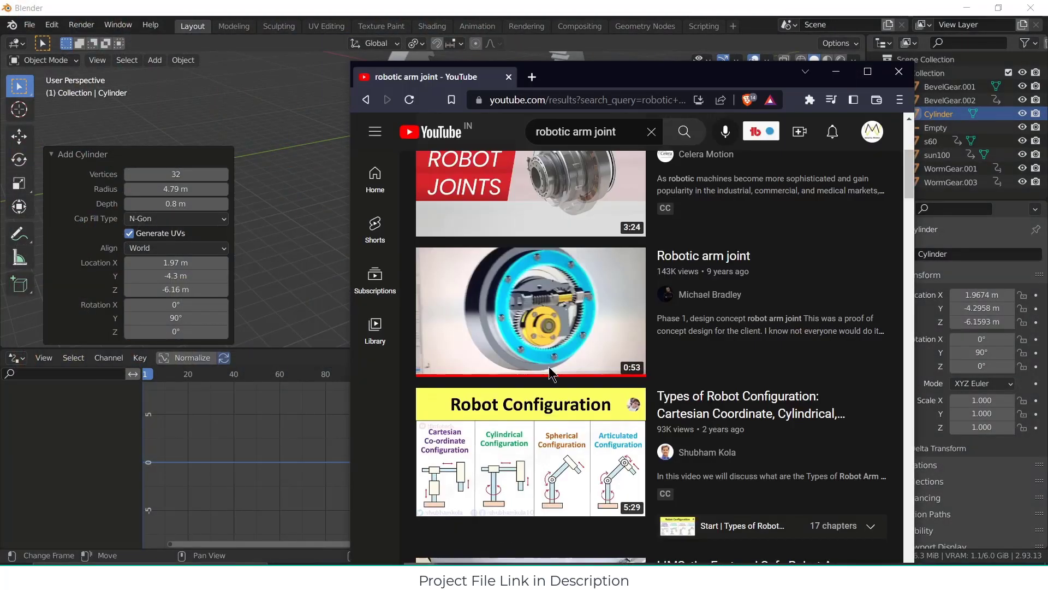
click(835, 72)
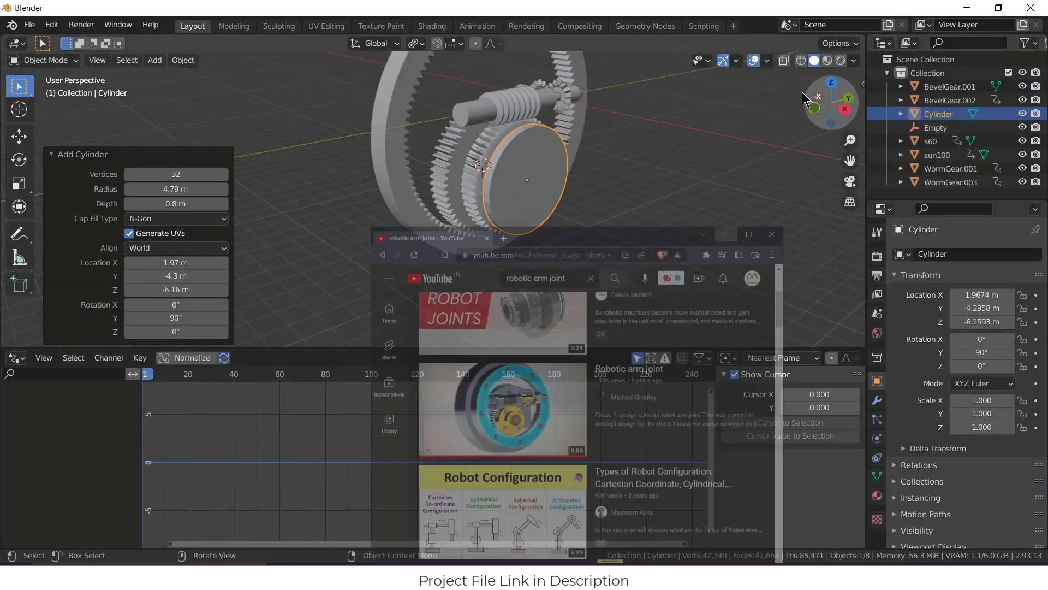
drag(181, 188, 153, 188)
click(192, 188)
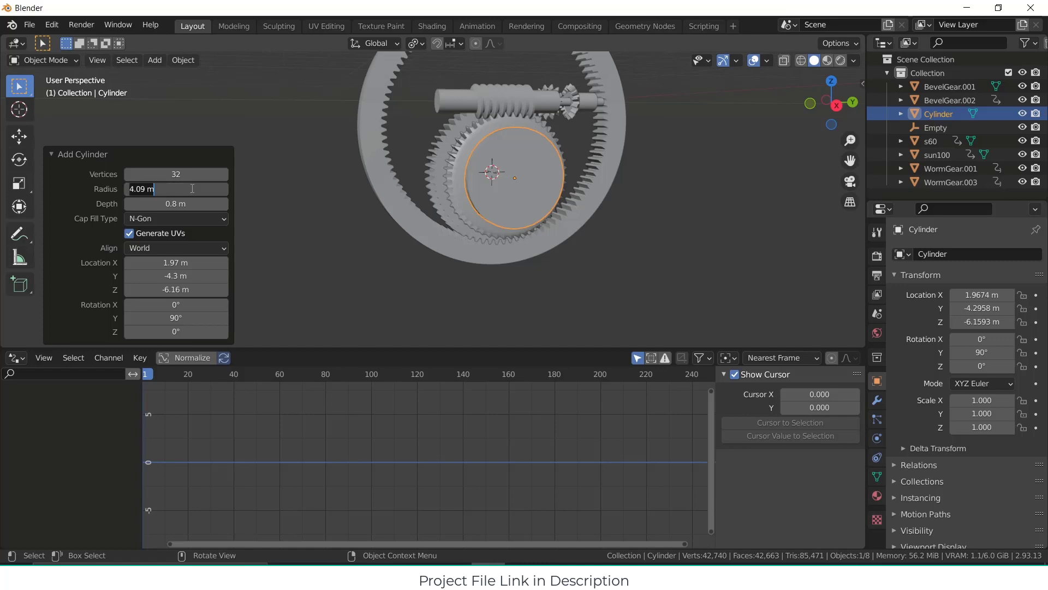
Step: Isolate the cylinder in Local View for mesh editing and turn off its edge length labels
middle_drag(548, 214, 548, 163)
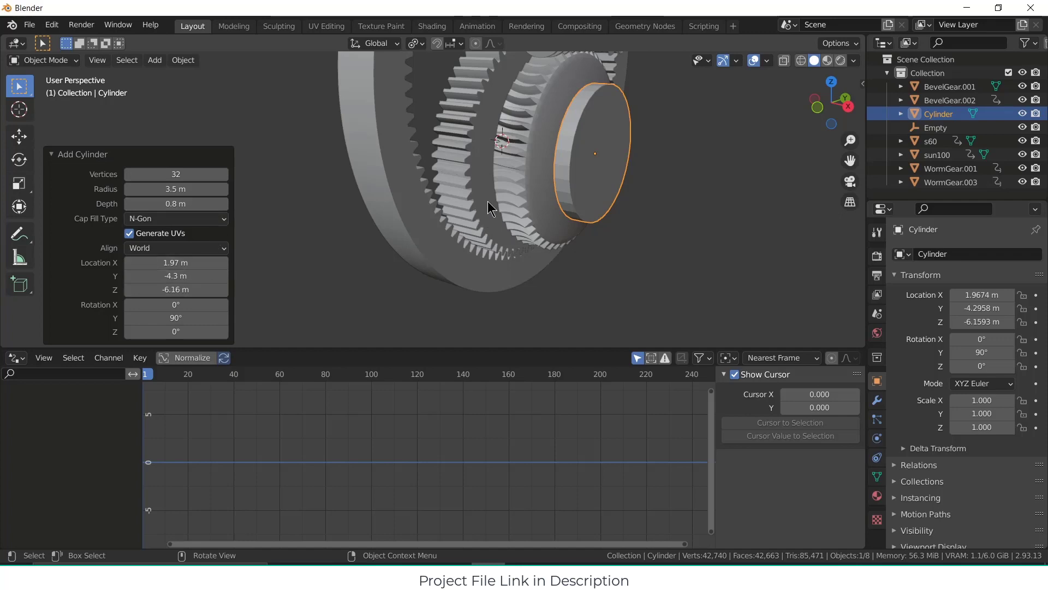
middle_drag(487, 201, 423, 169)
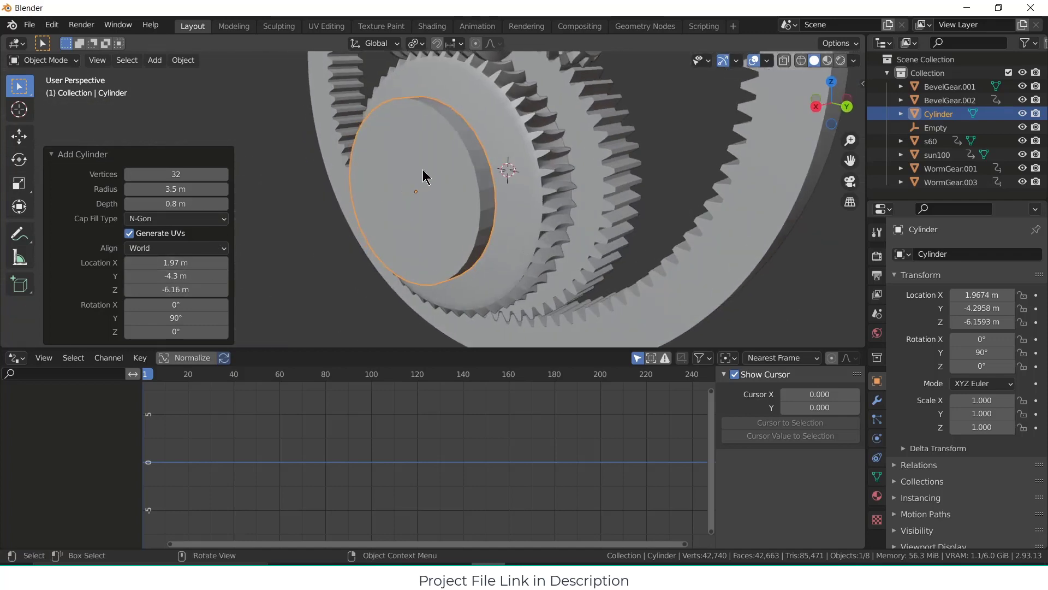
click(447, 165)
click(447, 165)
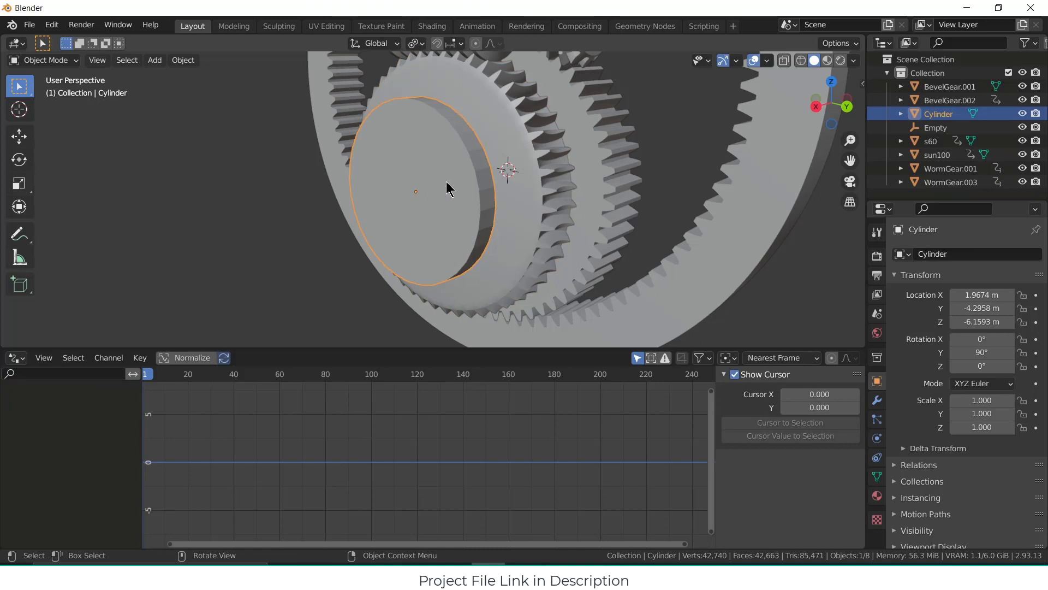
key(KP_Divide)
key(Tab)
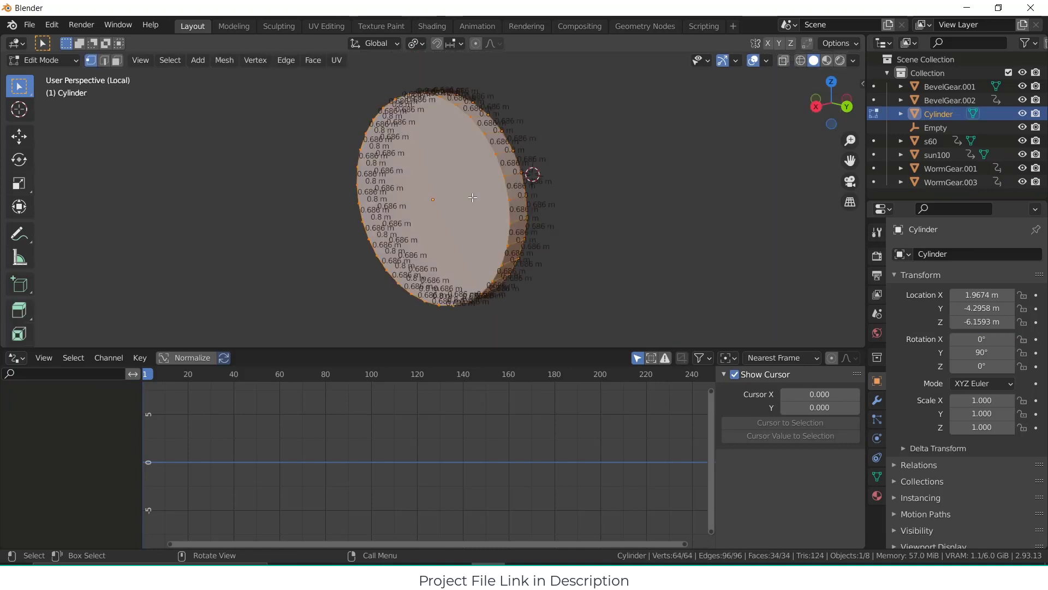
click(767, 60)
click(682, 494)
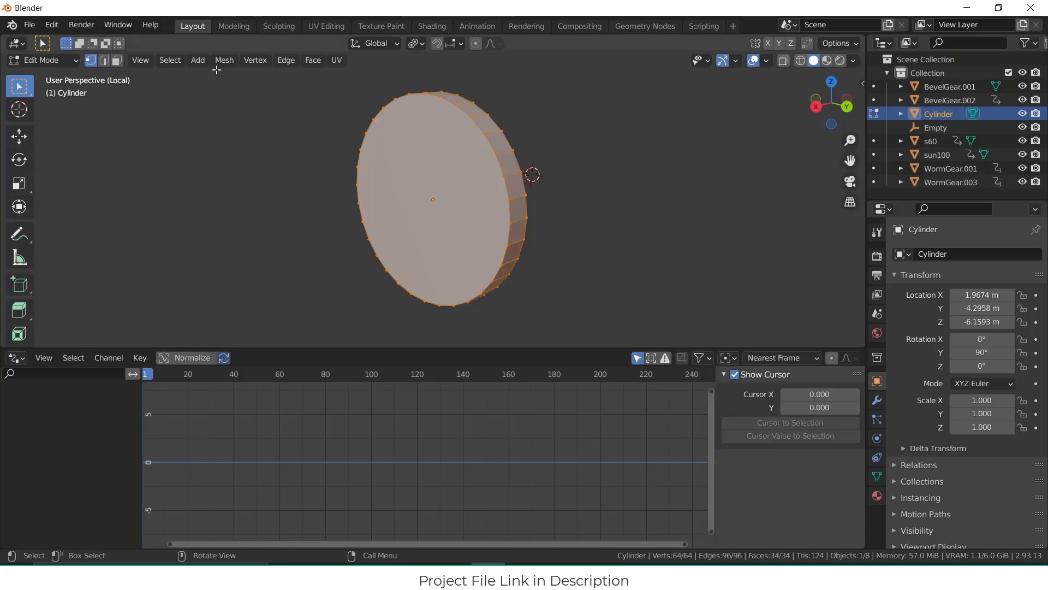
Step: Inset both end faces of the cylinder by about 2.6 m and bridge them with LoopTools to make a through hole
click(116, 60)
click(416, 187)
middle_drag(608, 189, 699, 181)
shift+click(447, 164)
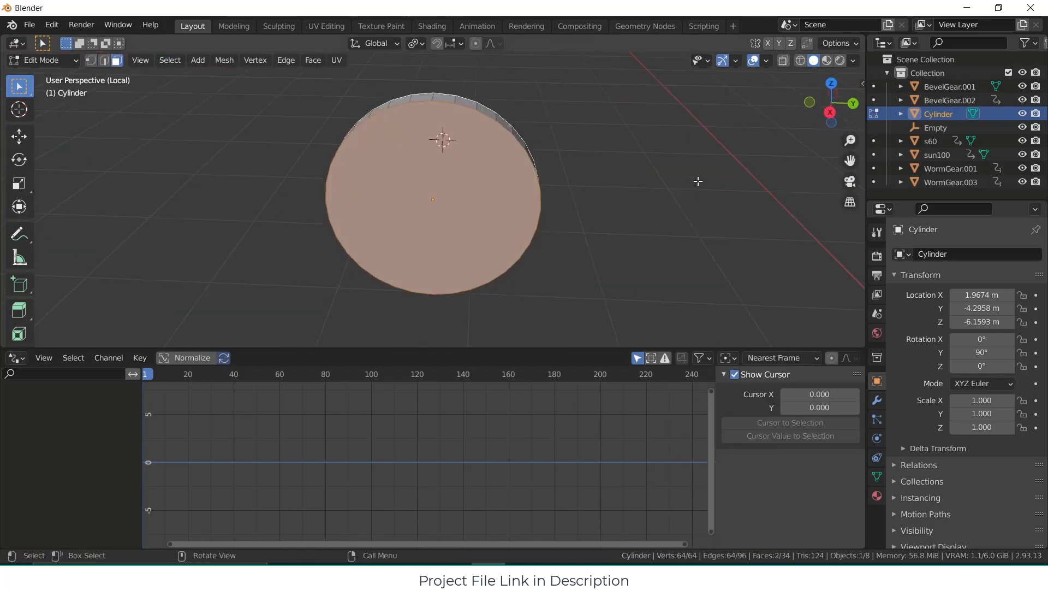
key(i)
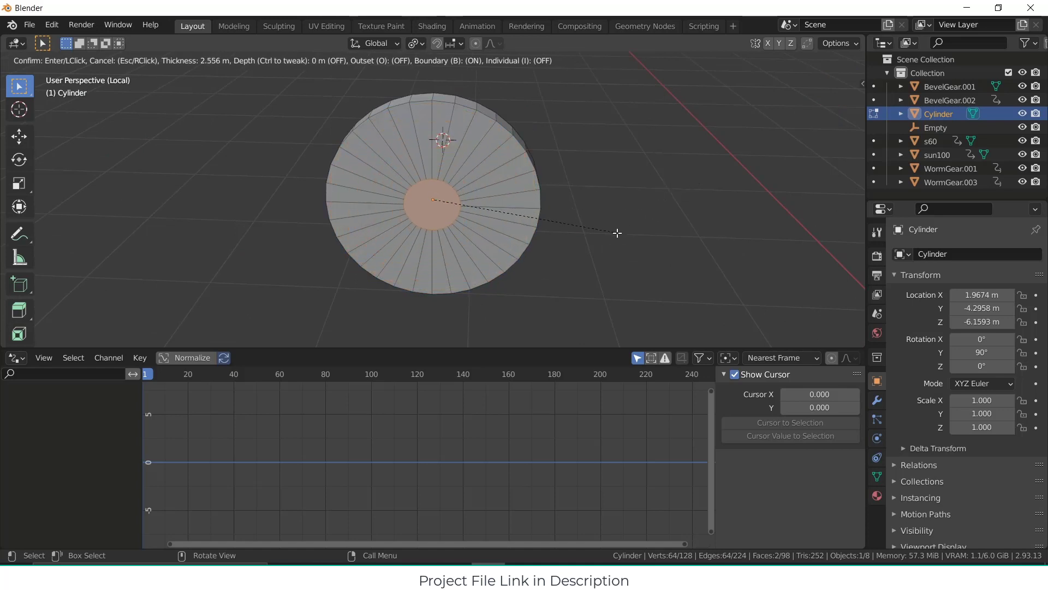
click(617, 233)
right_click(448, 206)
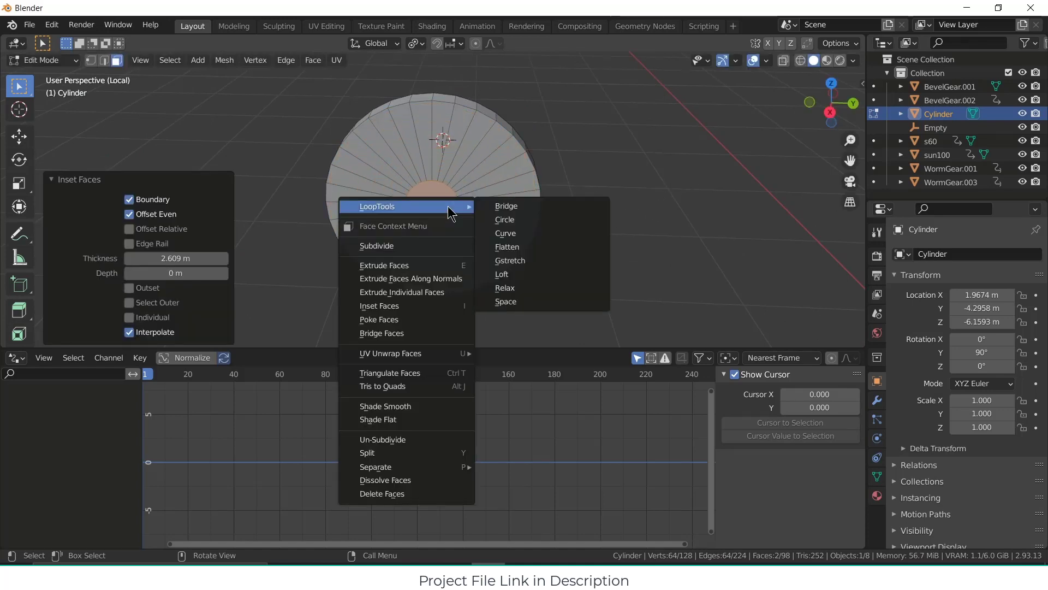
click(533, 206)
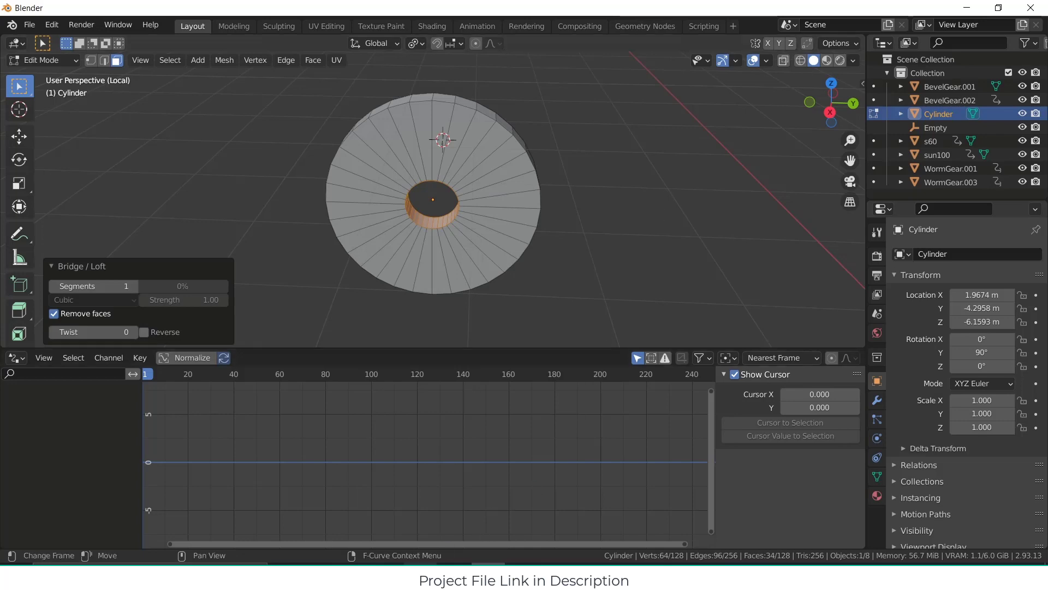
mouse_move(492, 562)
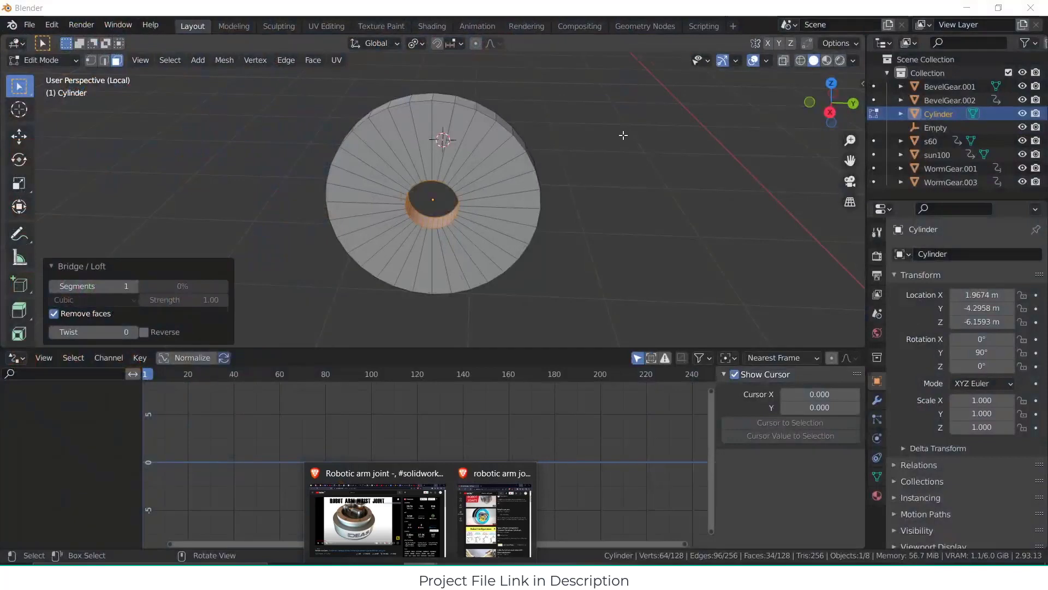
click(566, 204)
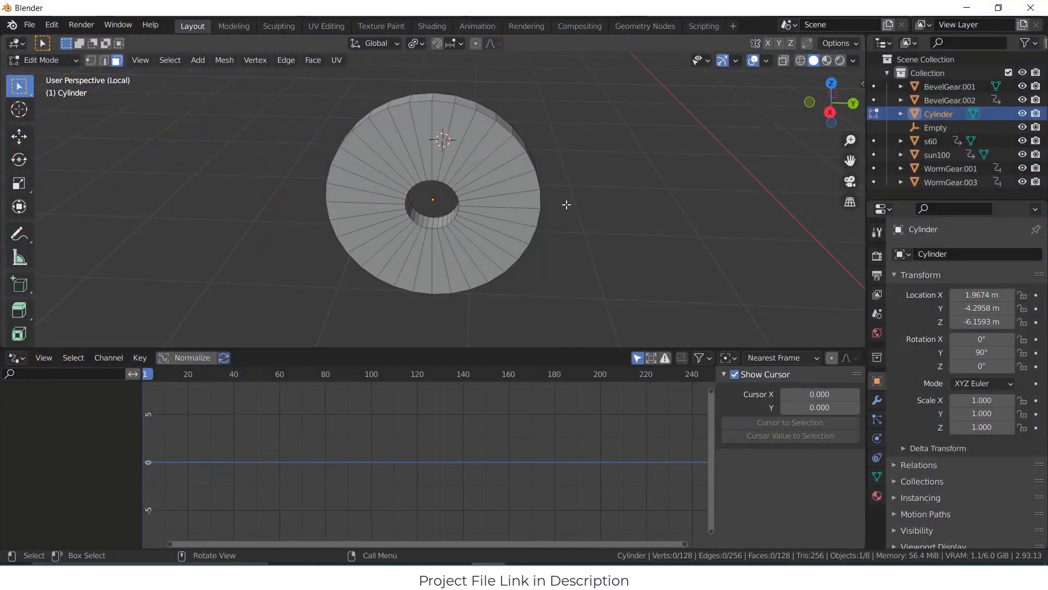
Step: Add one centred circular loop cut on the front face, midway between the hole and the outer rim
key(a)
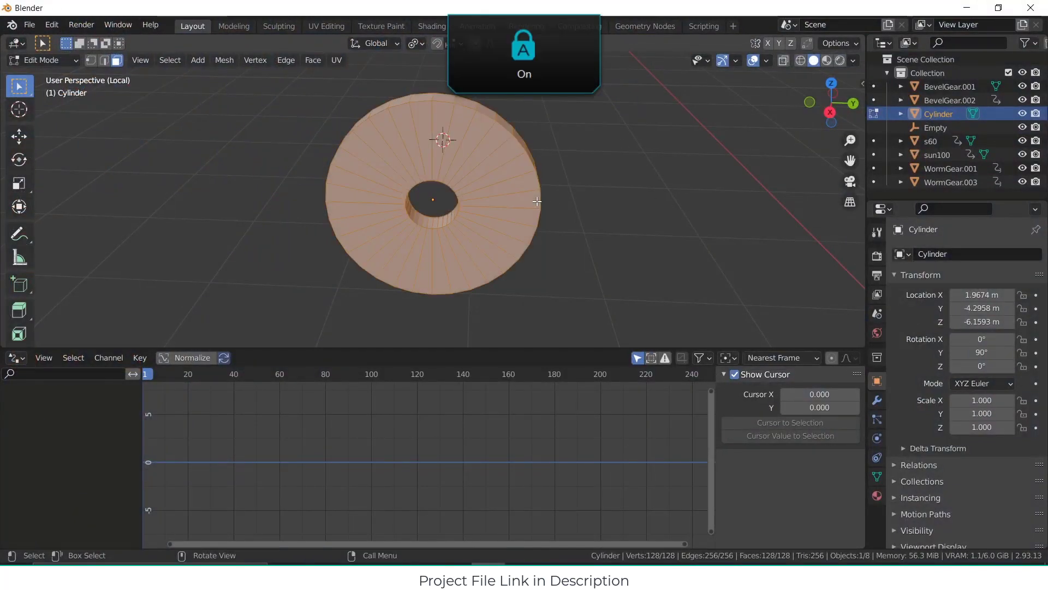
key(ctrl+r)
click(511, 192)
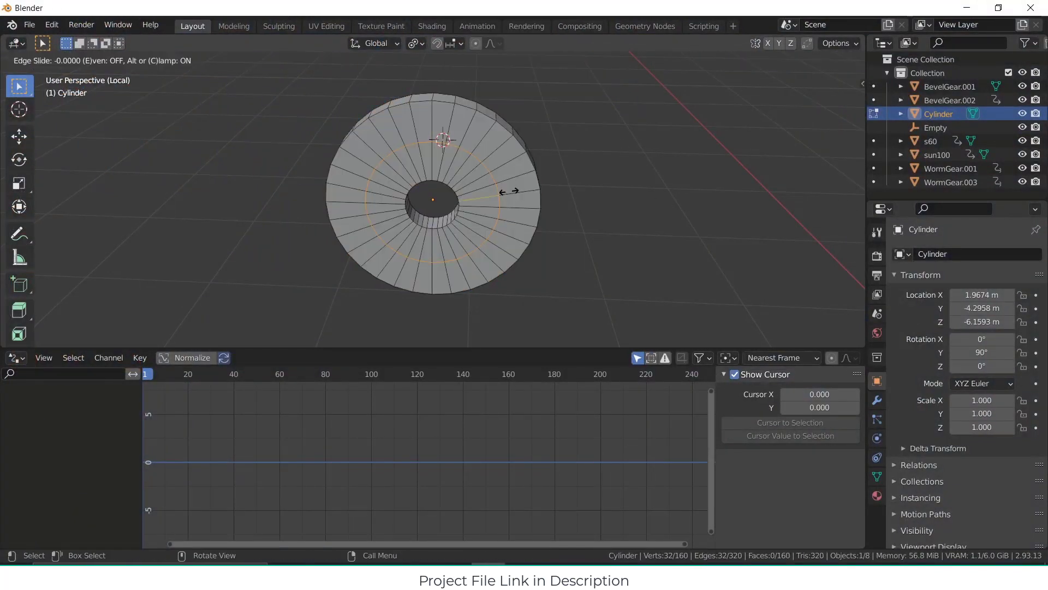
right_click(508, 191)
click(604, 198)
Step: Extrude the inner ring of front faces outward about 1.75 m to form a hub around the hole
key(3)
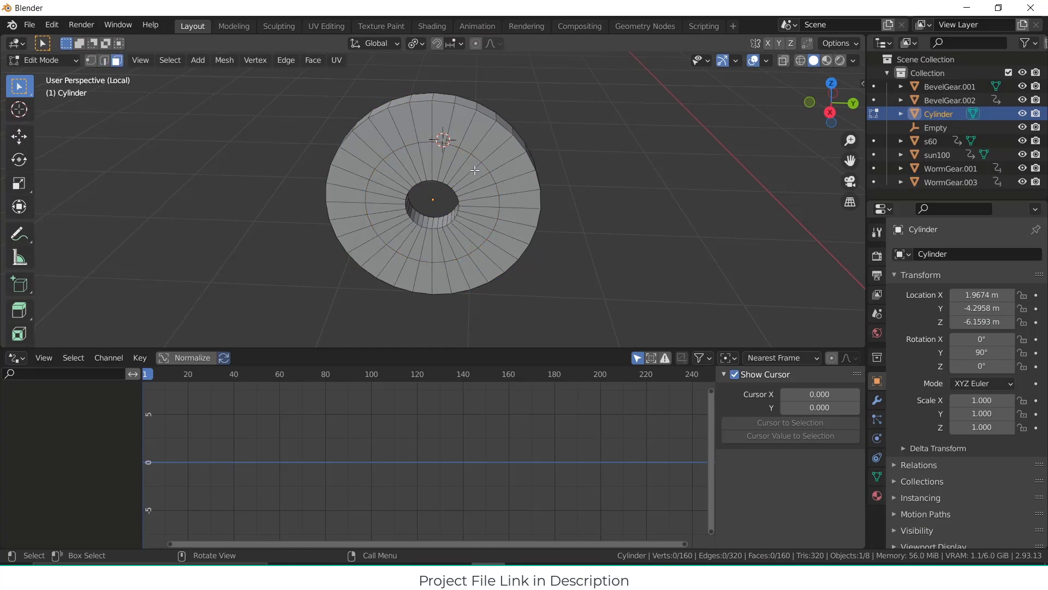
alt+click(479, 180)
key(e)
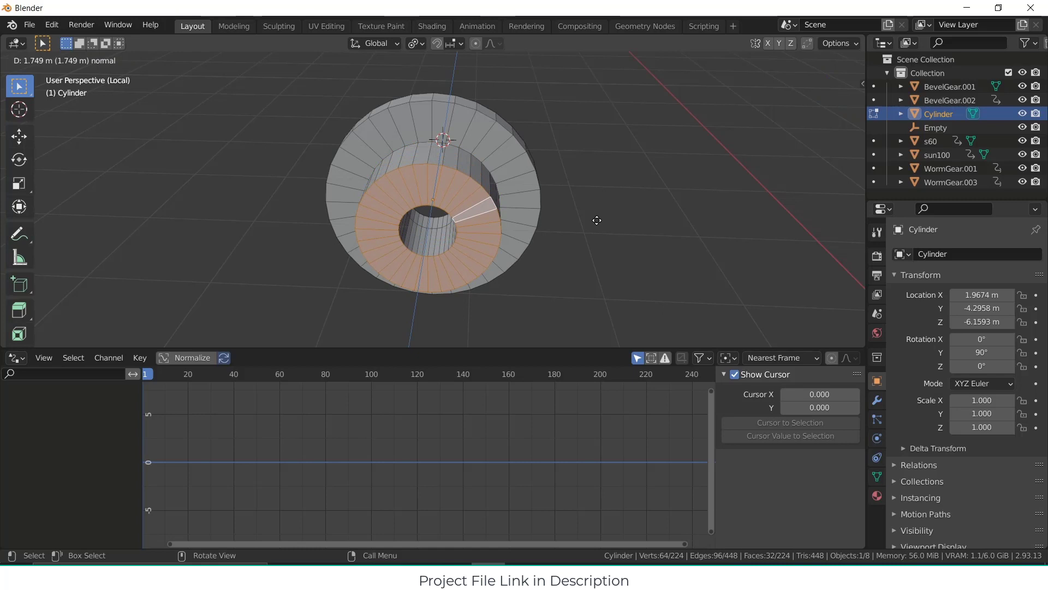
click(597, 220)
click(615, 222)
middle_drag(615, 222, 552, 206)
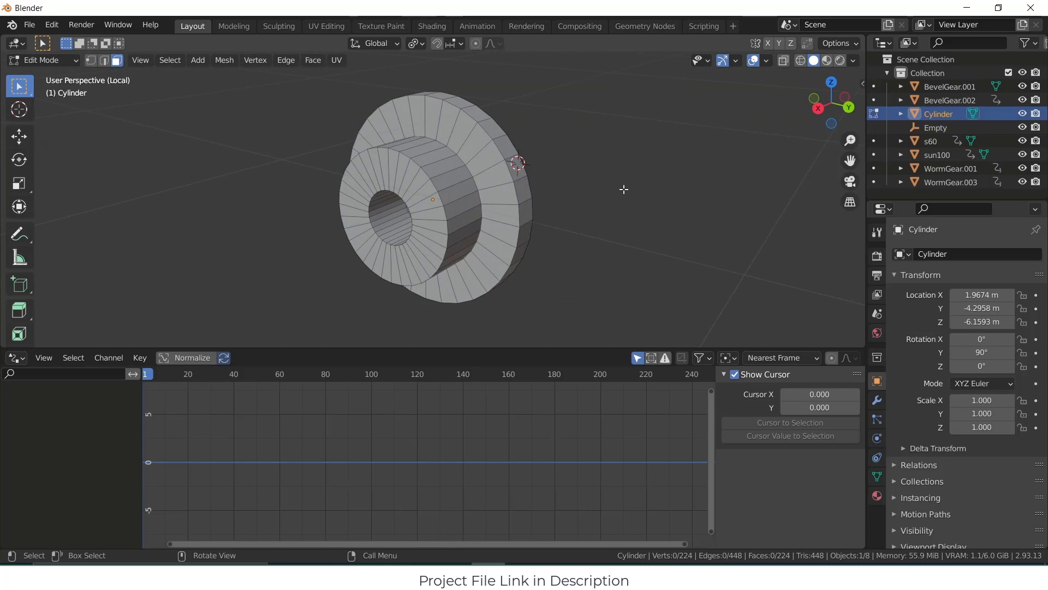
Step: Leave Local View and bevel the circular edge loops of the flange, hub and hole about 0.063 m wide with 2 segments
key(KP_Divide)
middle_drag(491, 175, 441, 209)
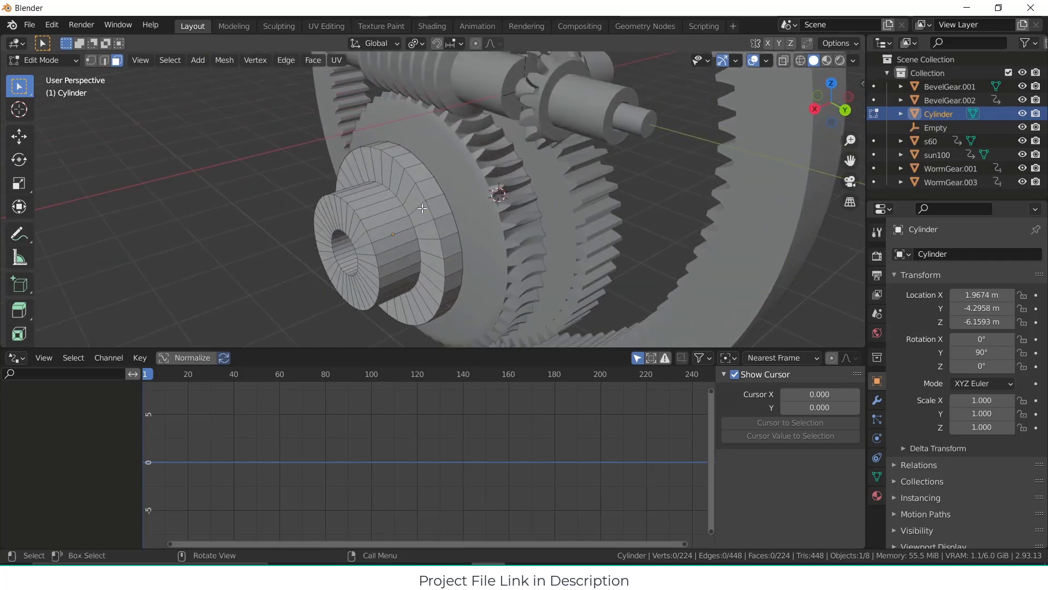
click(103, 60)
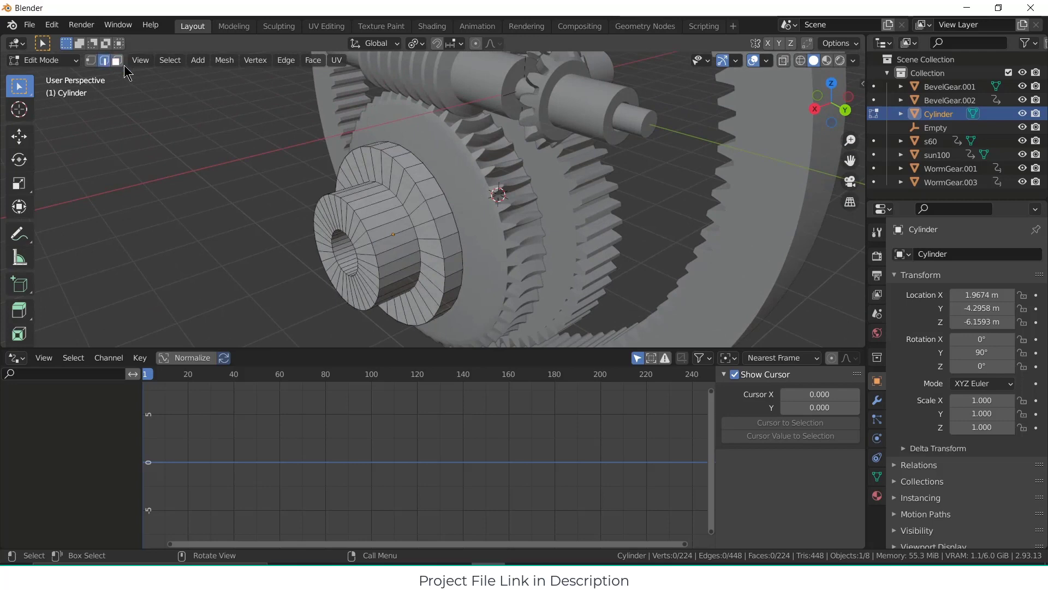
alt+click(415, 178)
alt+shift+click(428, 173)
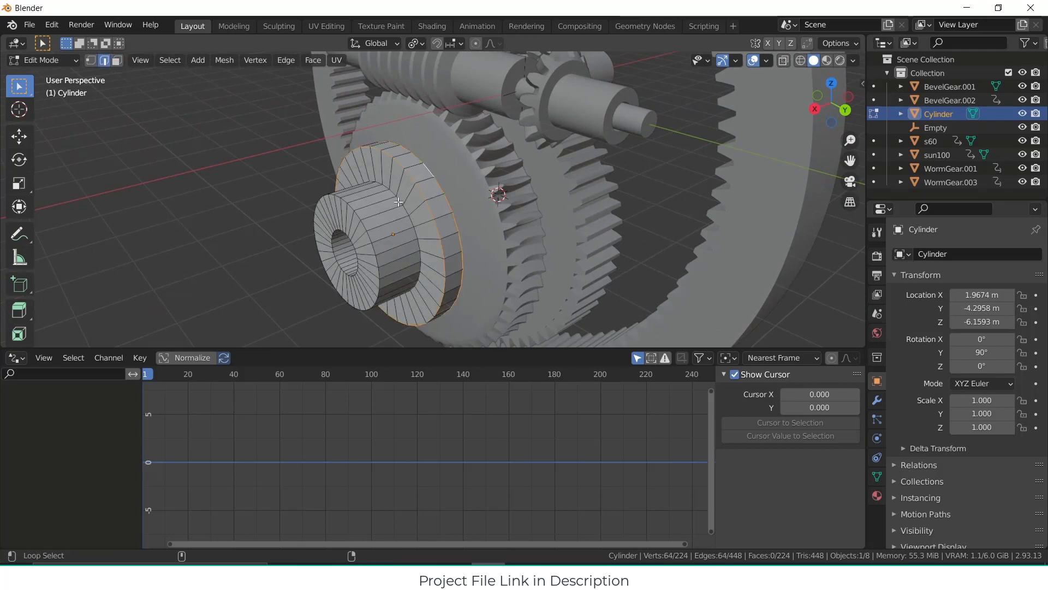
alt+shift+click(361, 220)
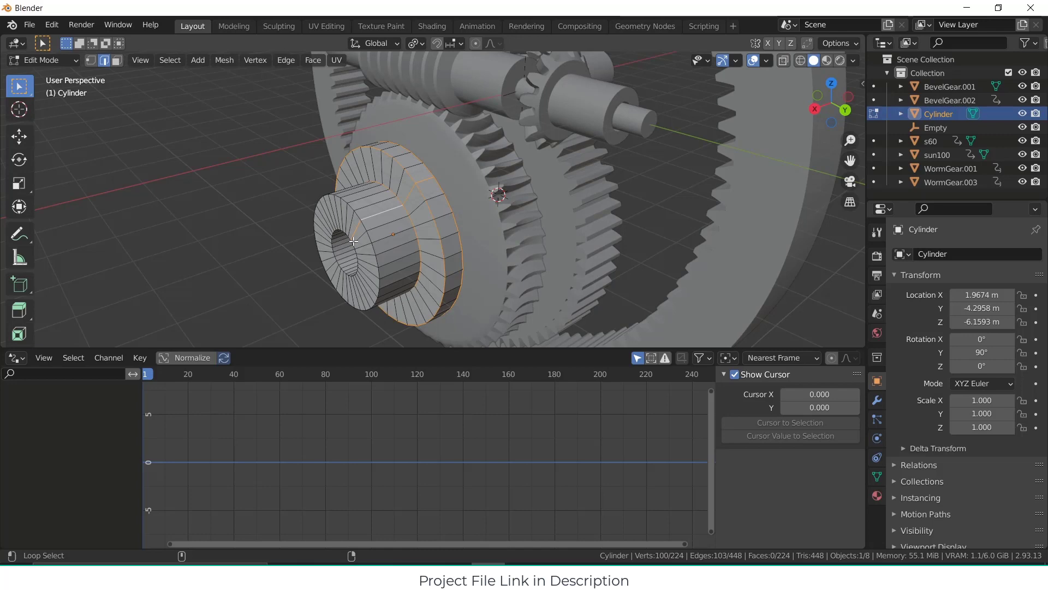
alt+shift+click(383, 213)
middle_drag(367, 237, 389, 224)
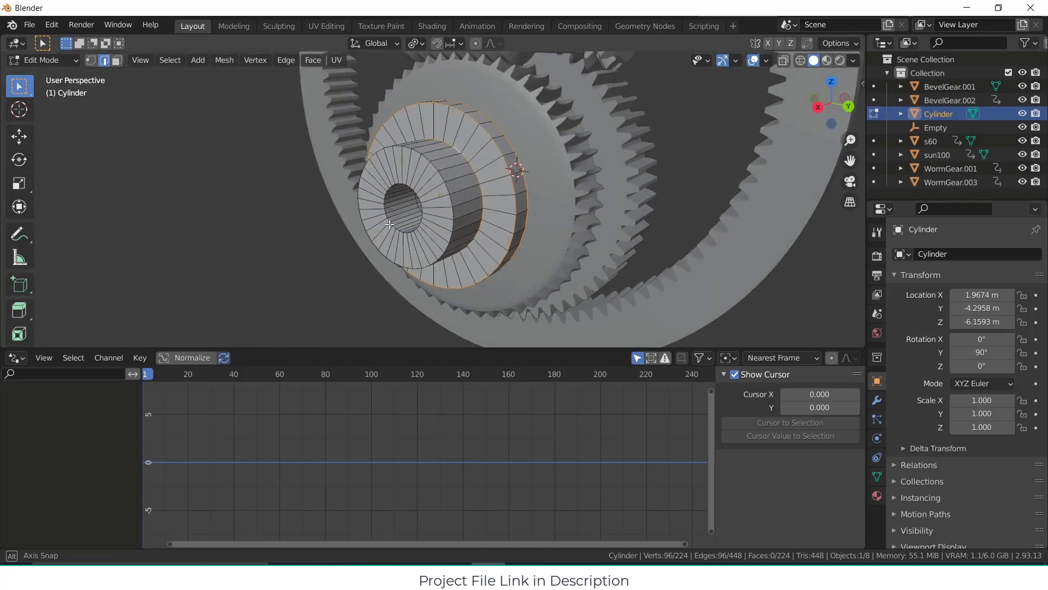
alt+shift+click(441, 176)
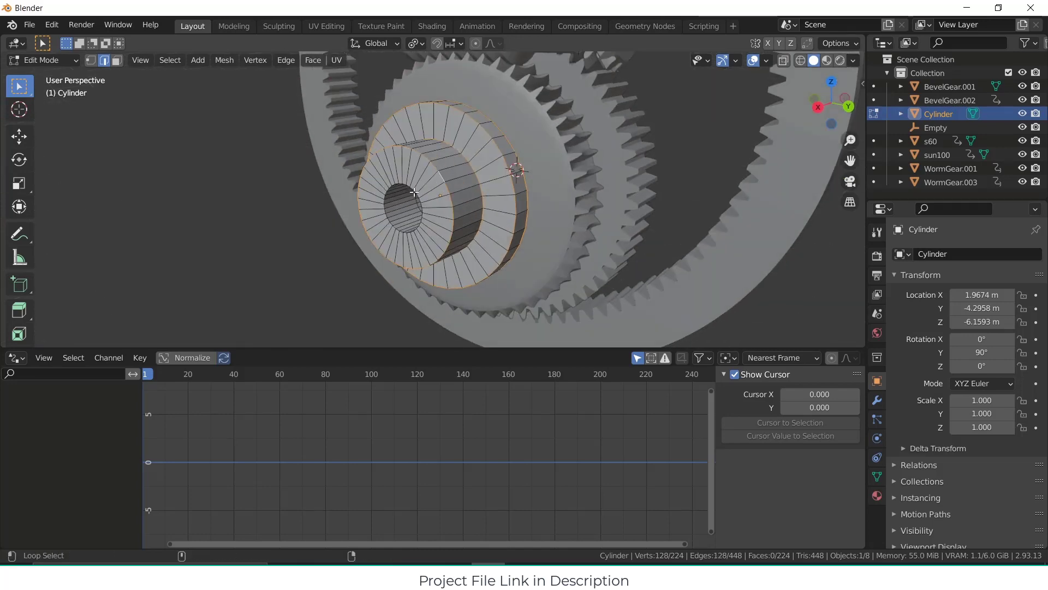
alt+shift+click(414, 192)
middle_drag(415, 192, 703, 248)
key(ctrl+b)
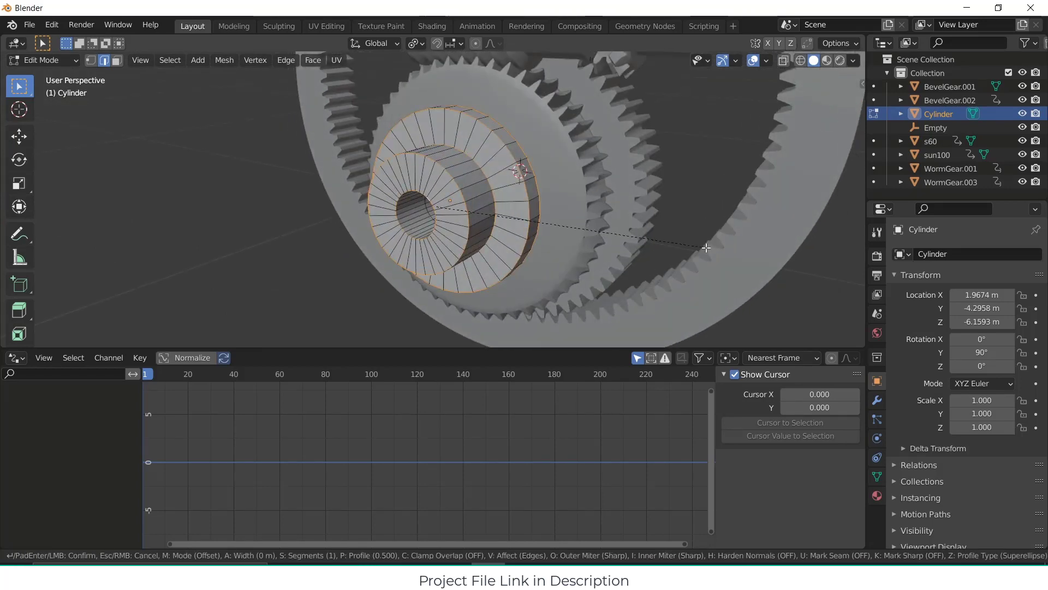
scroll(709, 248, up, 1)
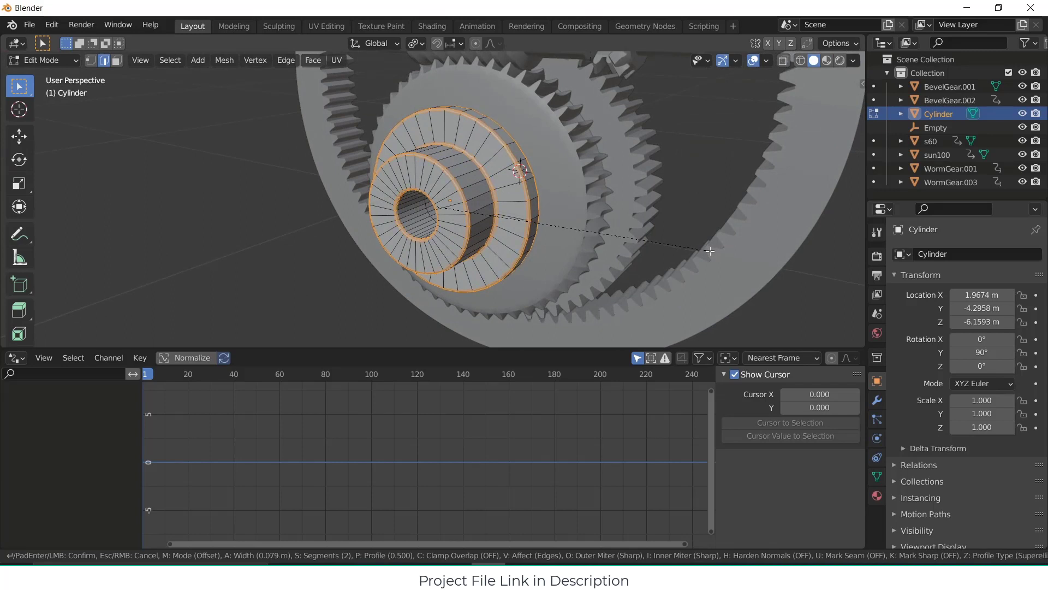
click(709, 251)
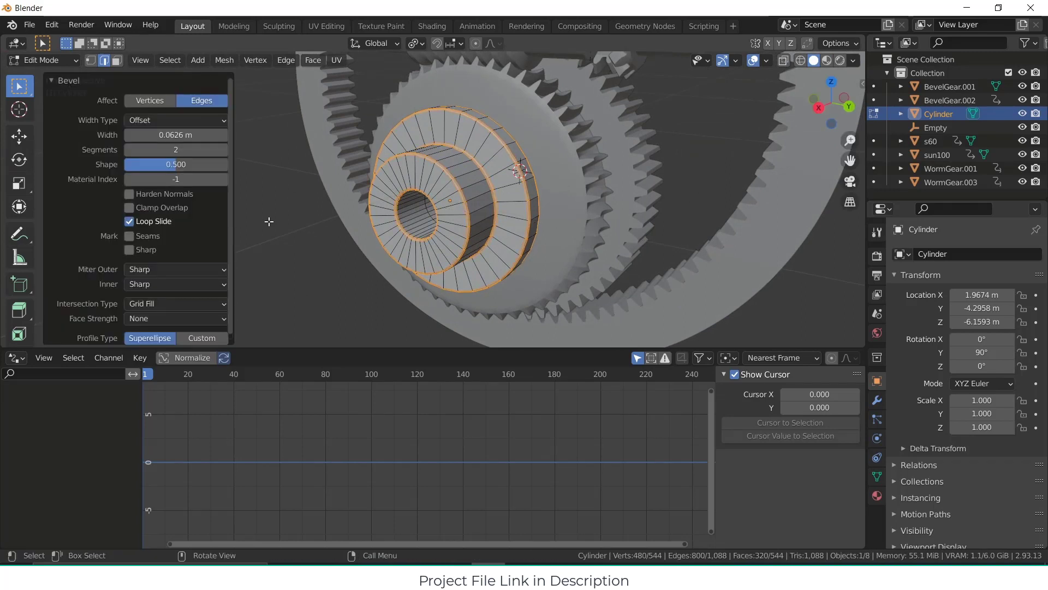
click(288, 228)
Step: Return to Object Mode, shade the cylinder smooth and add a Subdivision Surface modifier to it
scroll(483, 229, down, 3)
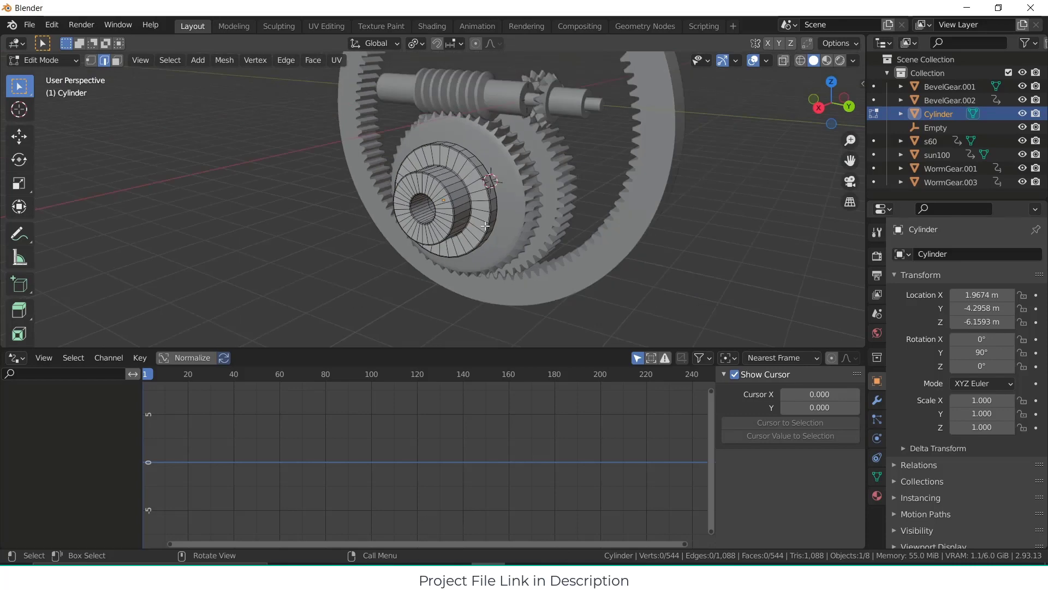
key(Tab)
right_click(470, 180)
click(470, 180)
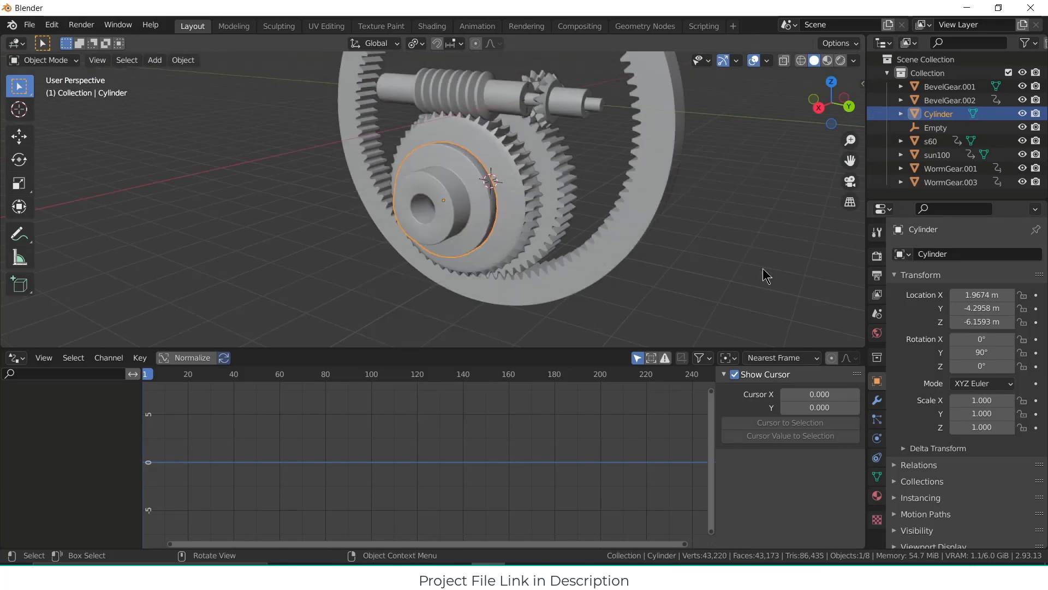
click(877, 402)
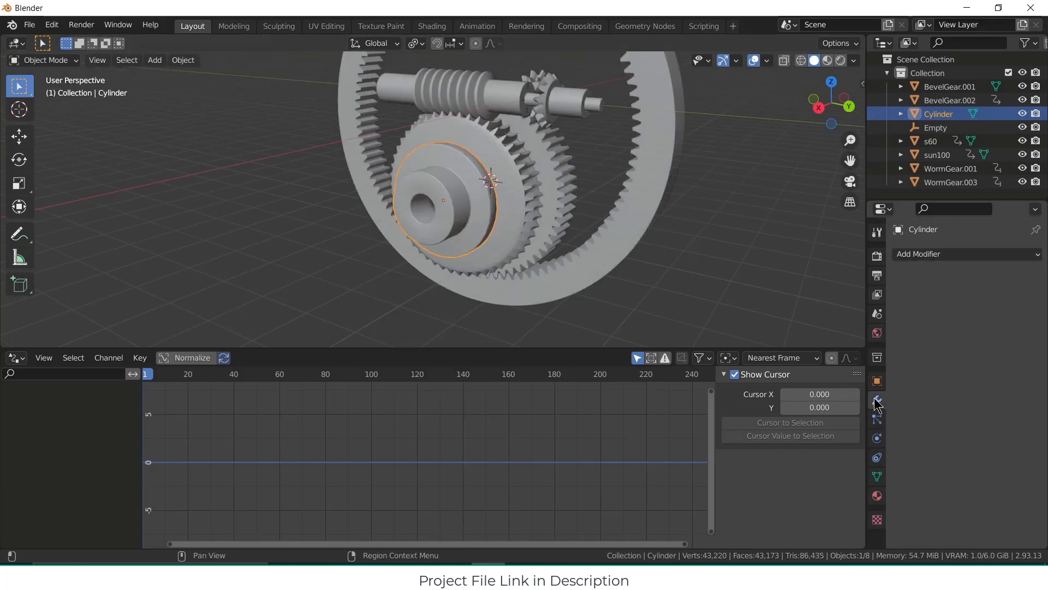
click(977, 254)
click(807, 499)
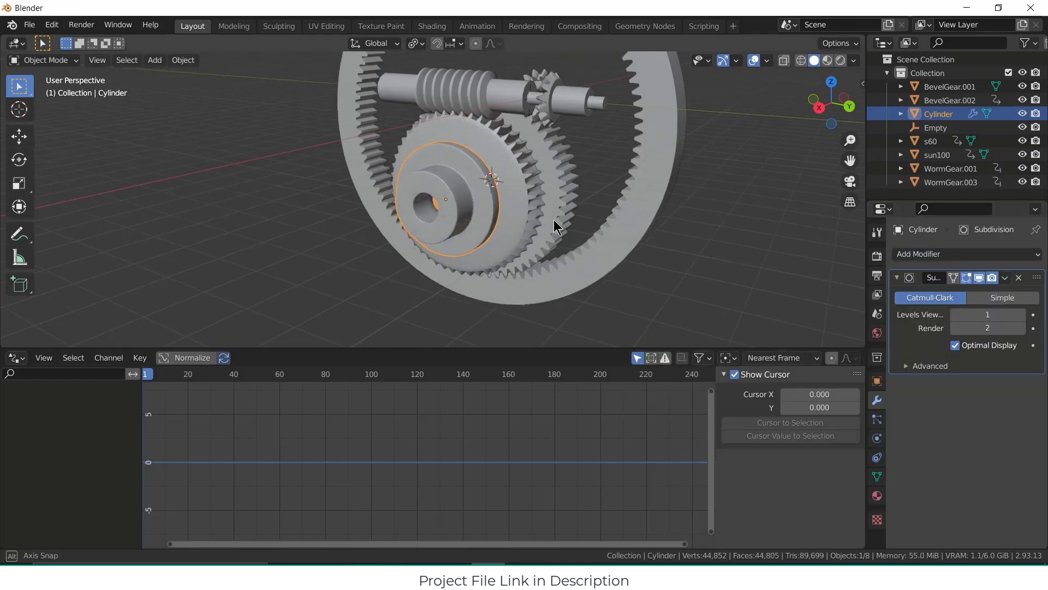
middle_drag(554, 219, 523, 192)
scroll(554, 188, up, 4)
scroll(530, 183, down, 3)
Step: In front view, move the cylinder about 0.57 m along negative X so it sits against the worm wheel
key(KP_1)
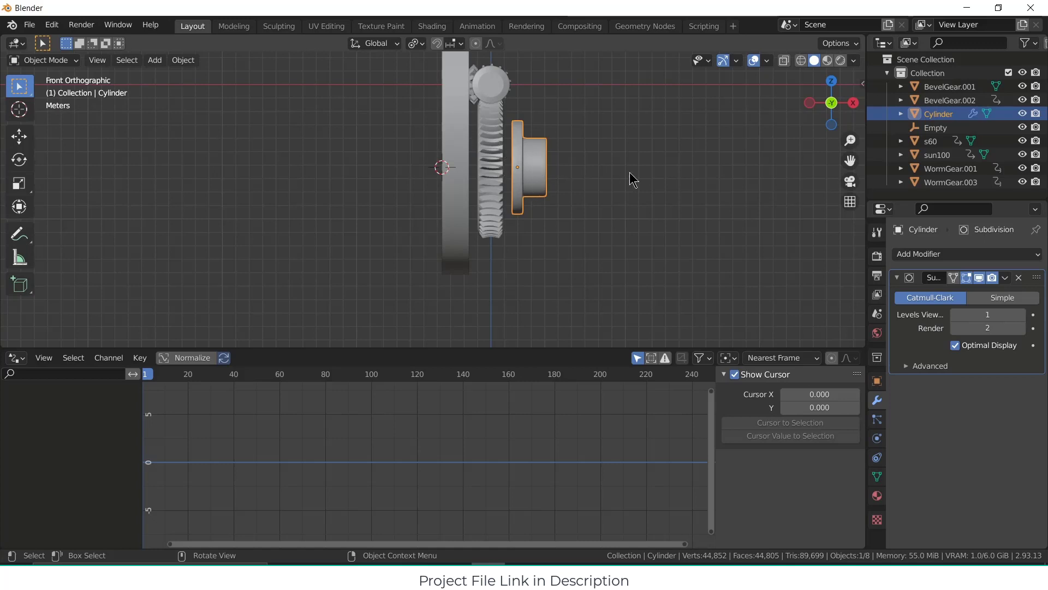
key(g)
key(x)
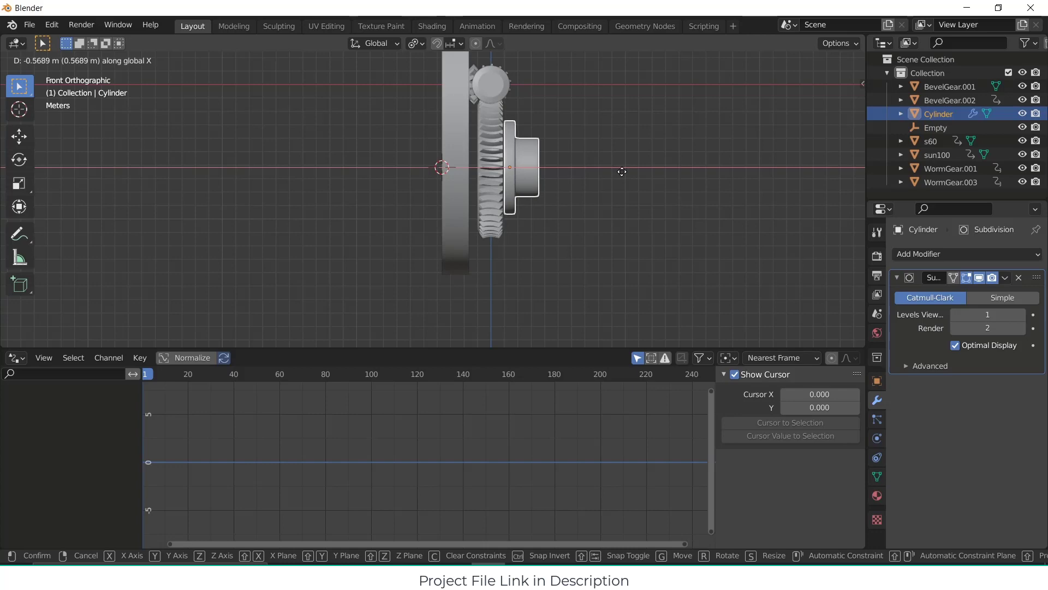
click(626, 180)
click(629, 191)
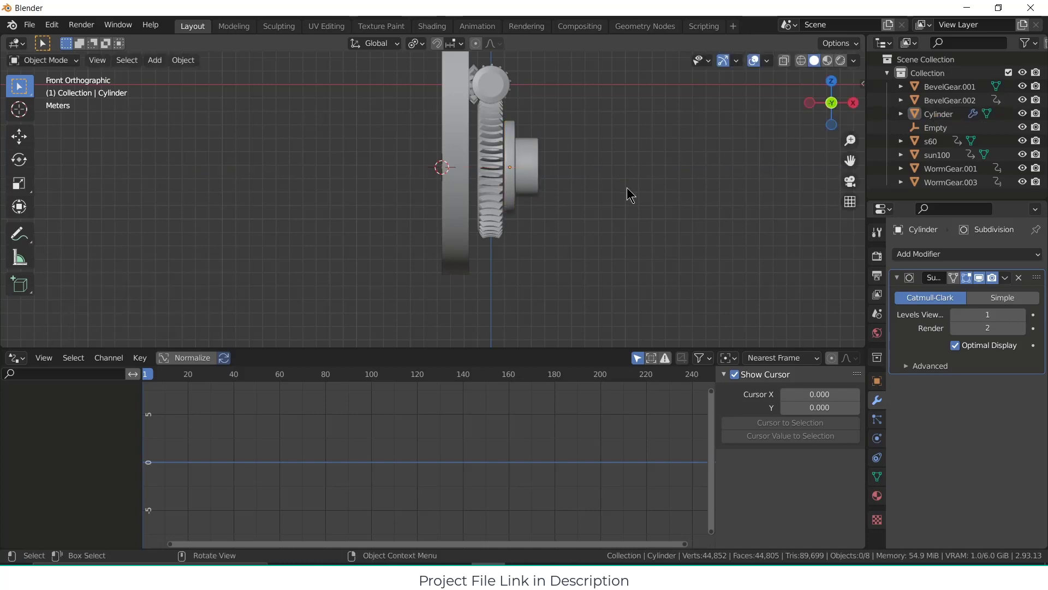
Step: Add a Bolt mesh at the centre of the cylinder's hole, starting from the right view
key(KP_3)
scroll(627, 188, up, 4)
scroll(495, 155, down, 4)
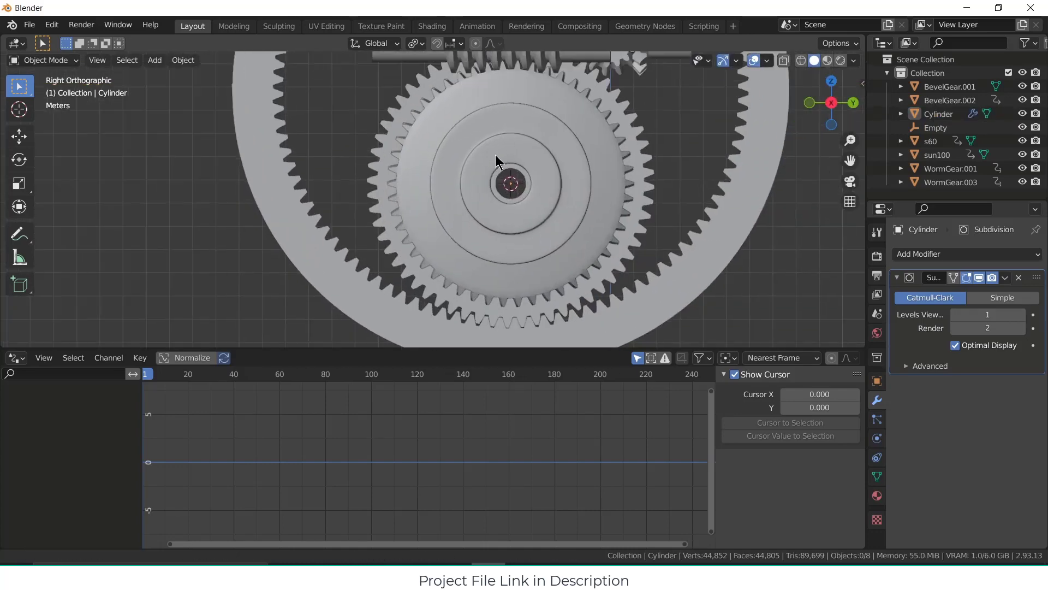
click(155, 60)
mouse_move(172, 76)
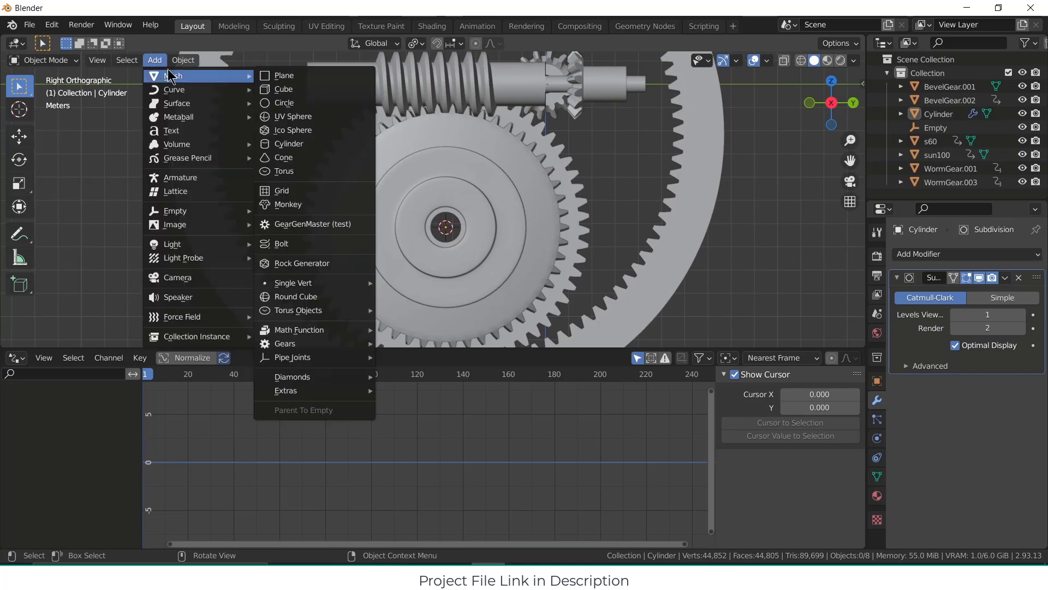
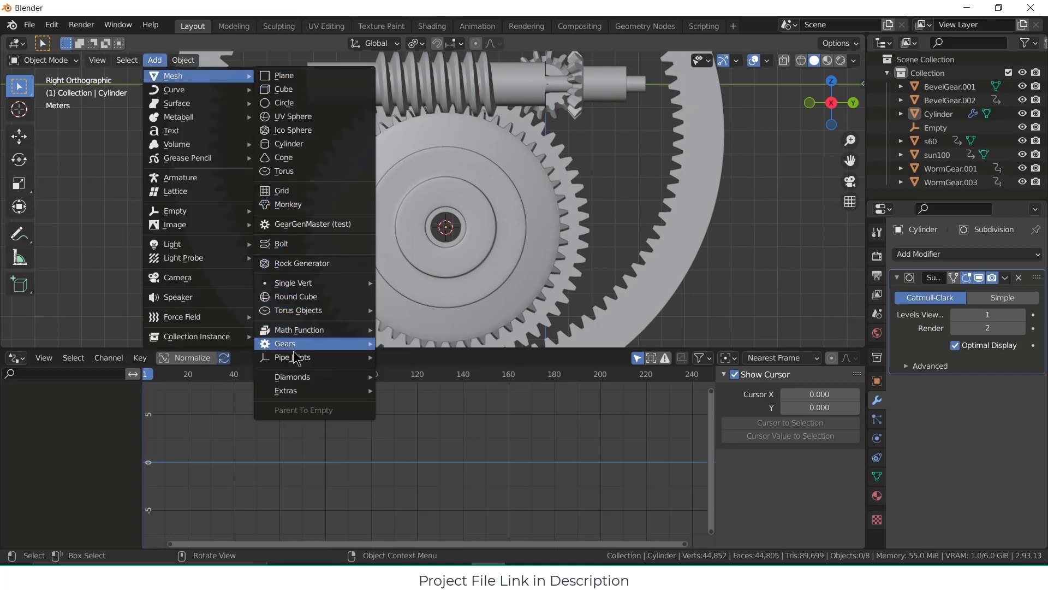
click(325, 242)
mouse_move(475, 218)
middle_down()
mouse_move(504, 201)
mouse_move(486, 234)
middle_up()
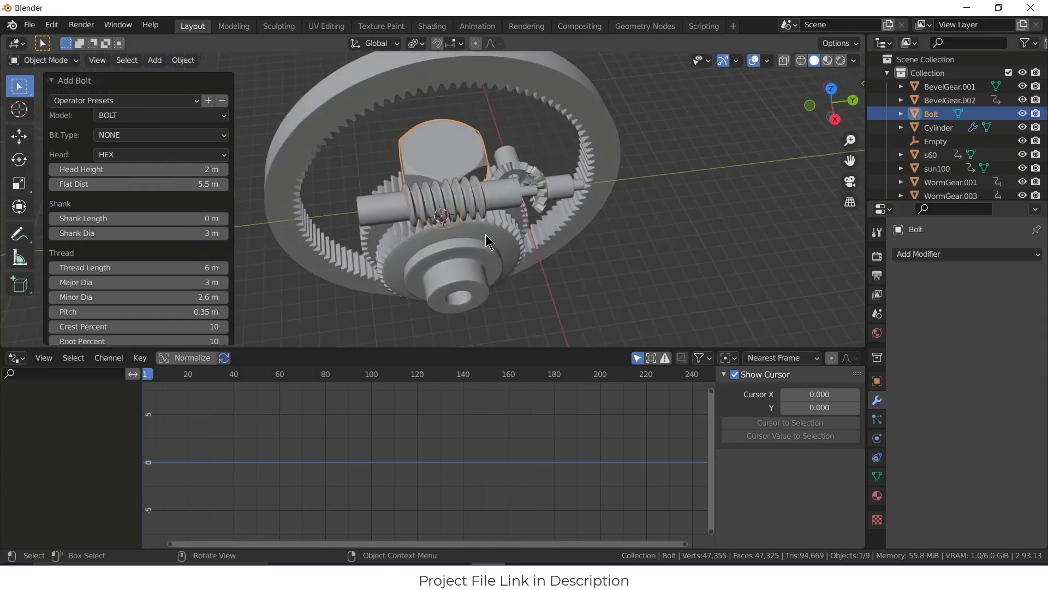
Step: Try the Counter Sink head on the bolt and switch it to 12 Point, keeping the bit type at None
click(175, 120)
click(109, 132)
click(107, 131)
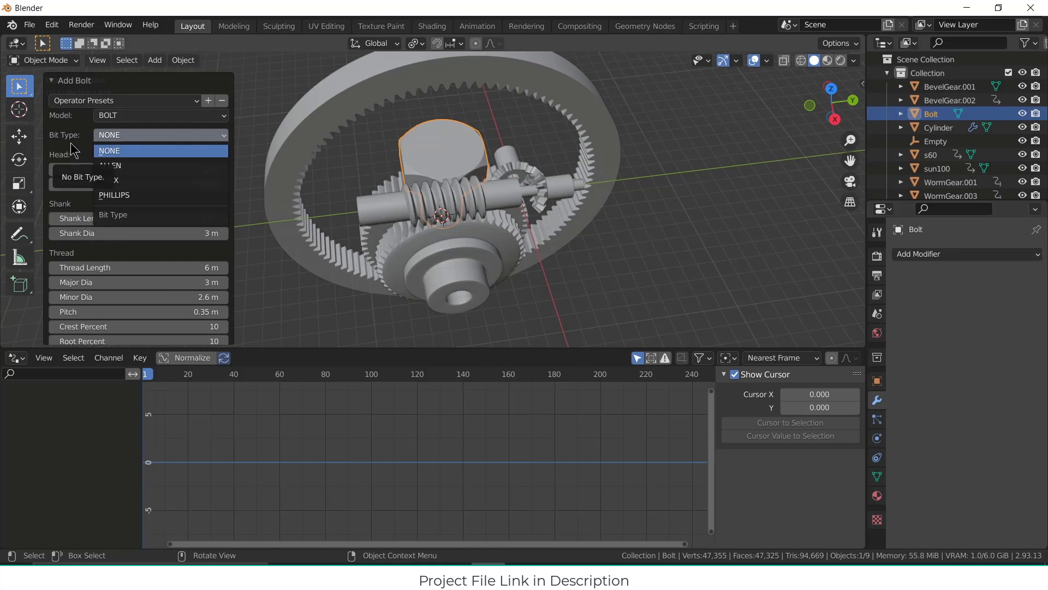
click(131, 149)
click(135, 153)
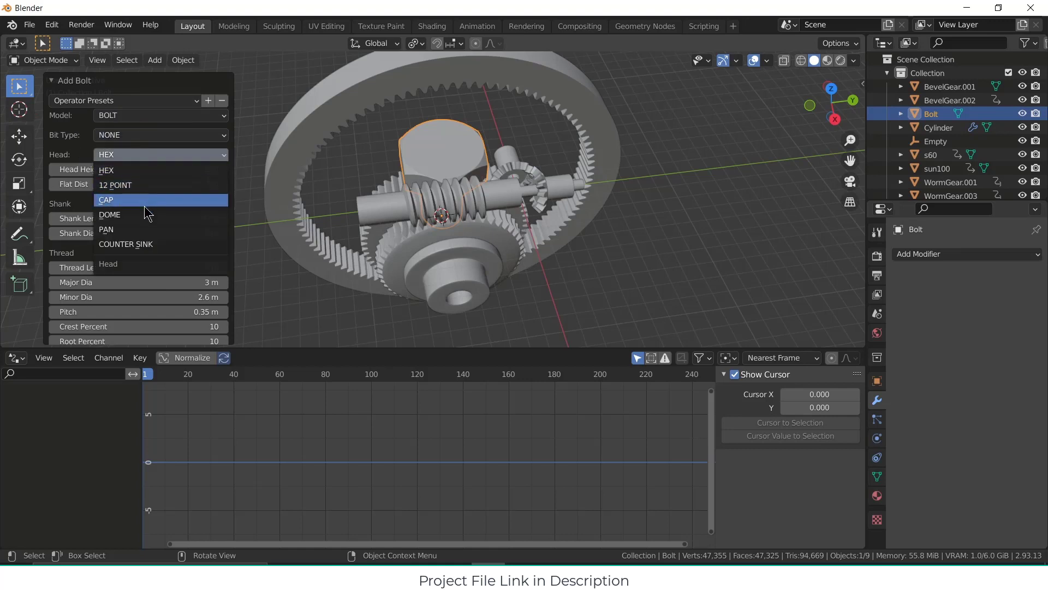
click(146, 244)
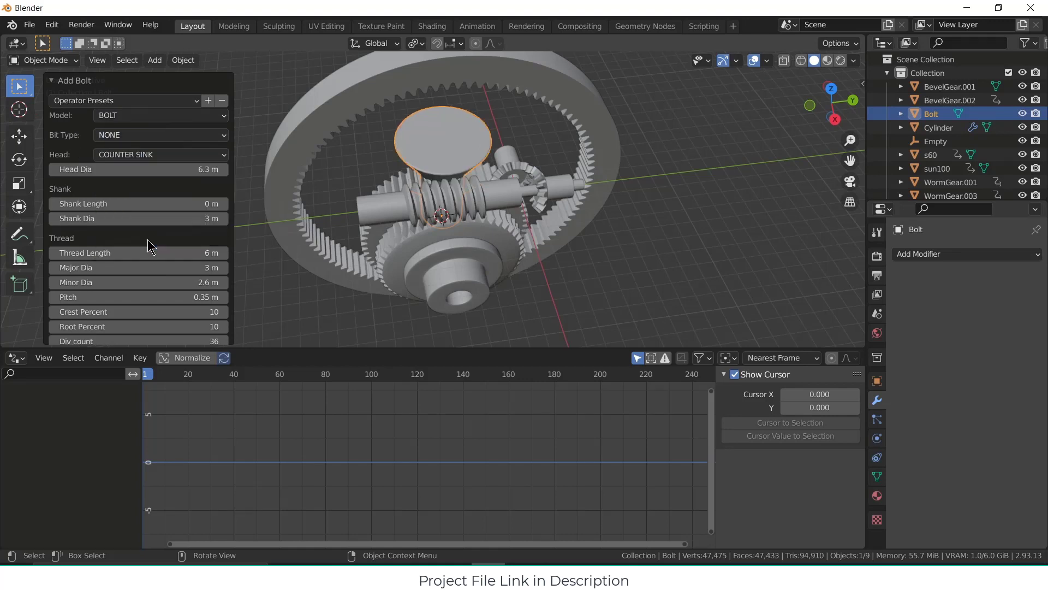
click(164, 157)
click(160, 184)
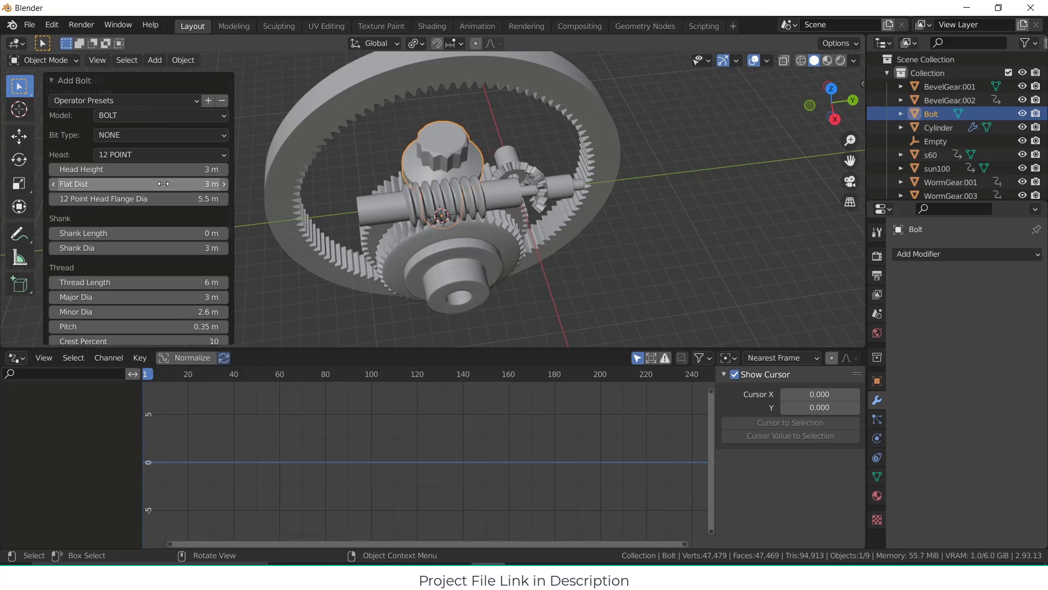
Step: Set the bolt's head to Cap, try the Torx bit and switch the bit type to Allen
click(165, 155)
click(160, 199)
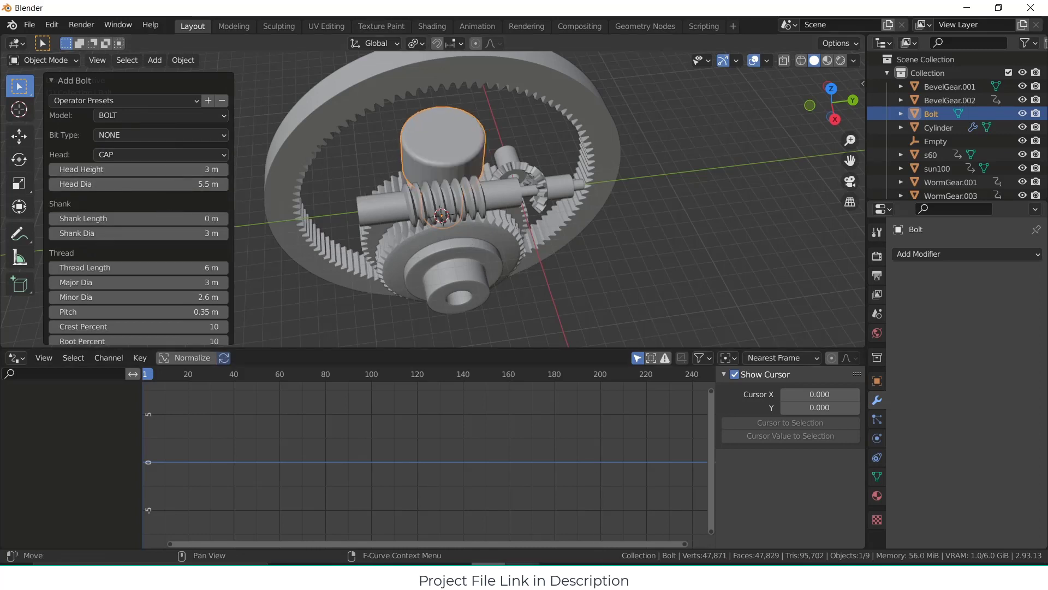
click(421, 576)
mouse_move(508, 526)
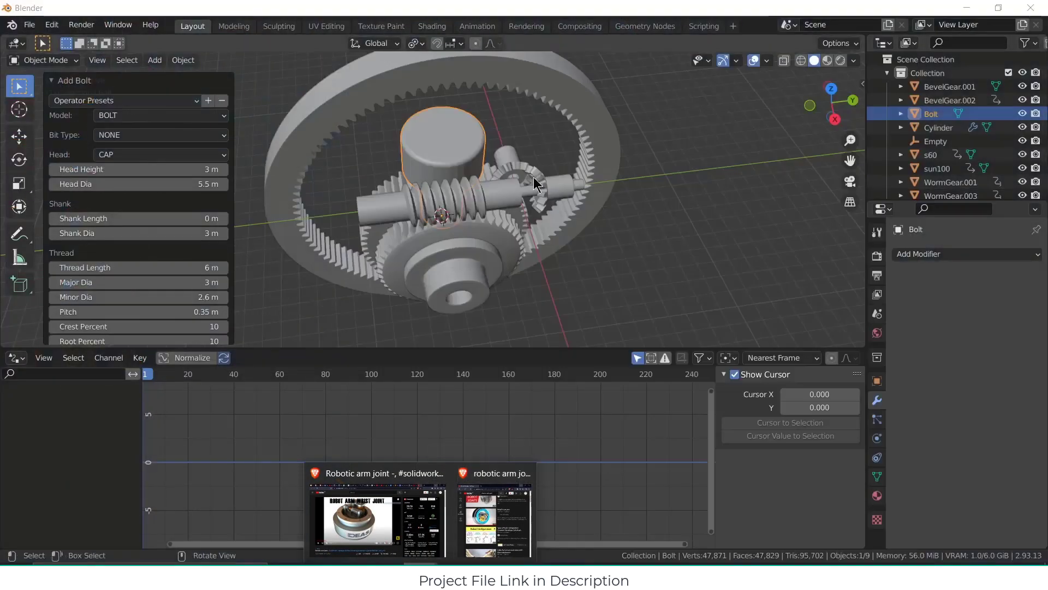
click(166, 134)
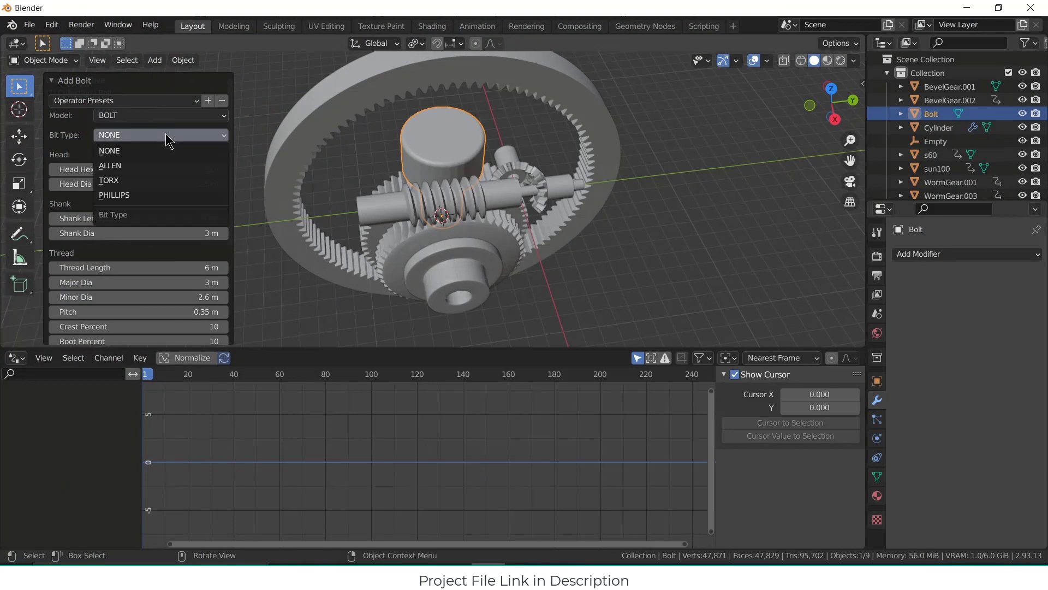
click(152, 180)
click(167, 134)
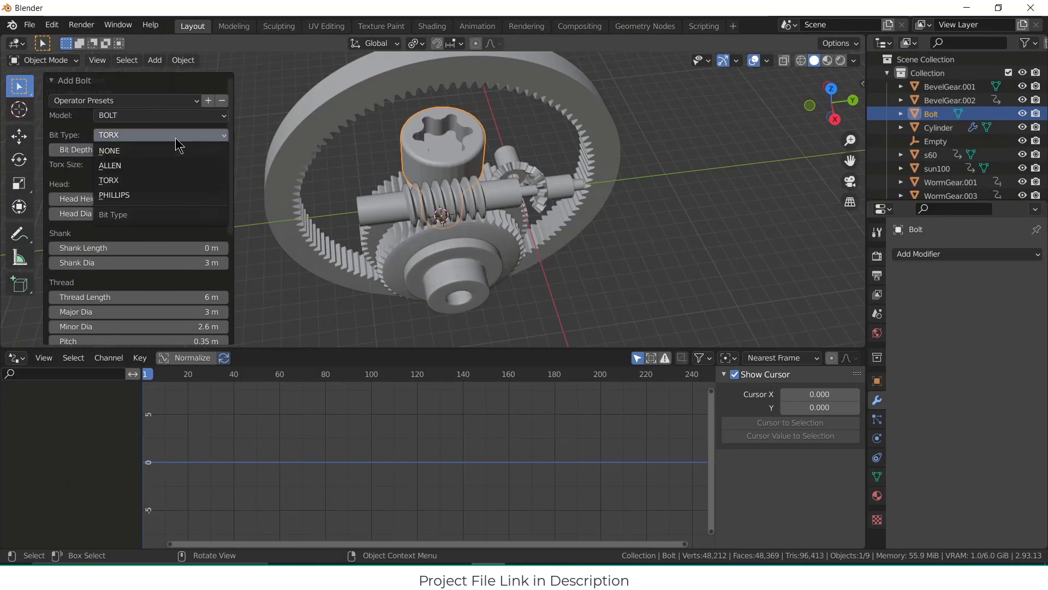
click(174, 167)
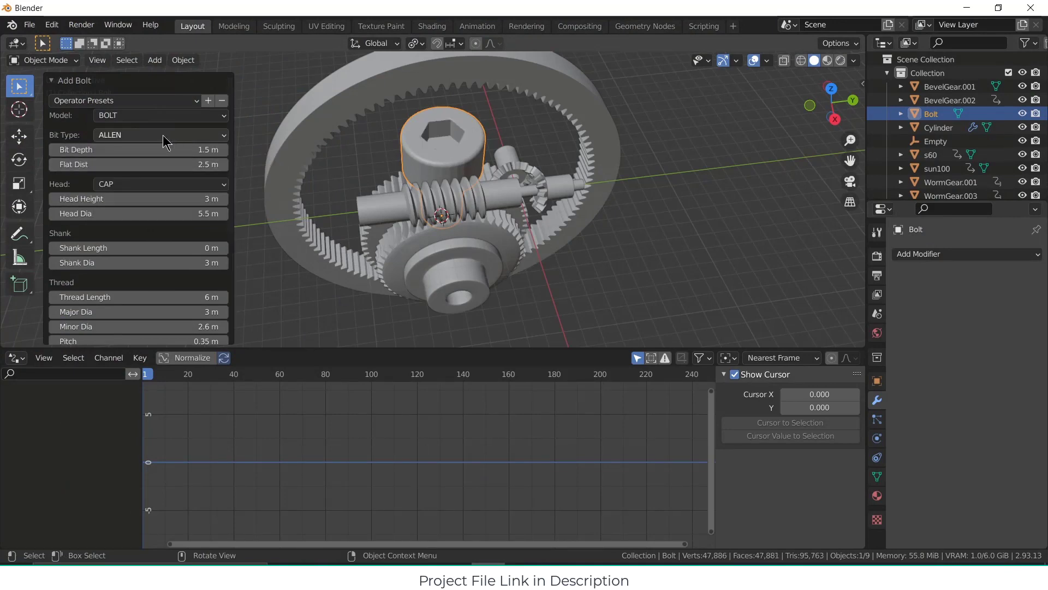
Step: Isolate the bolt in Local View and show it in Edit Mode from the front
middle_drag(417, 141, 466, 117)
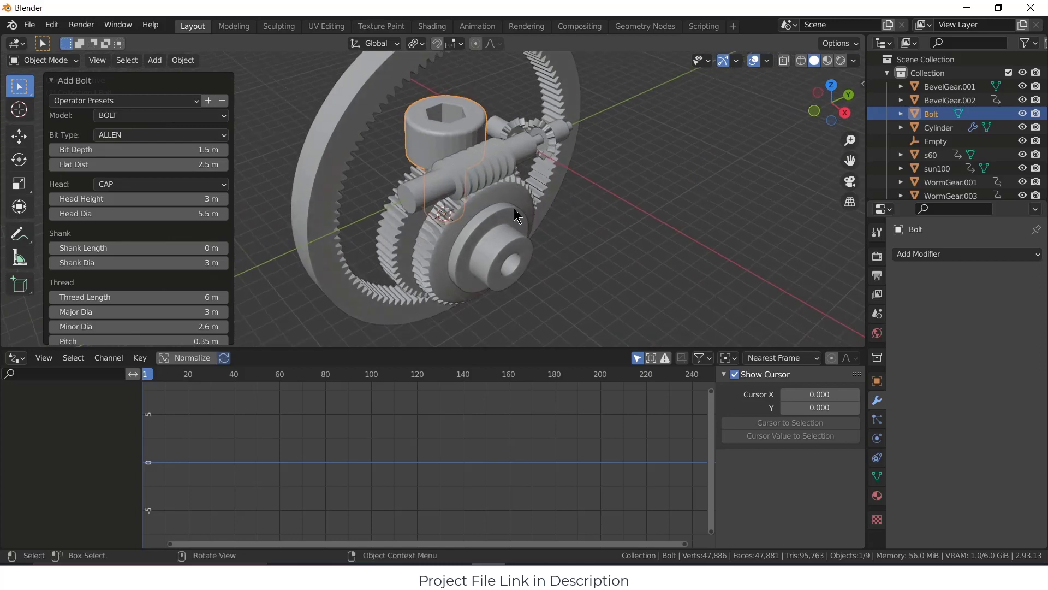
middle_drag(460, 172, 597, 114)
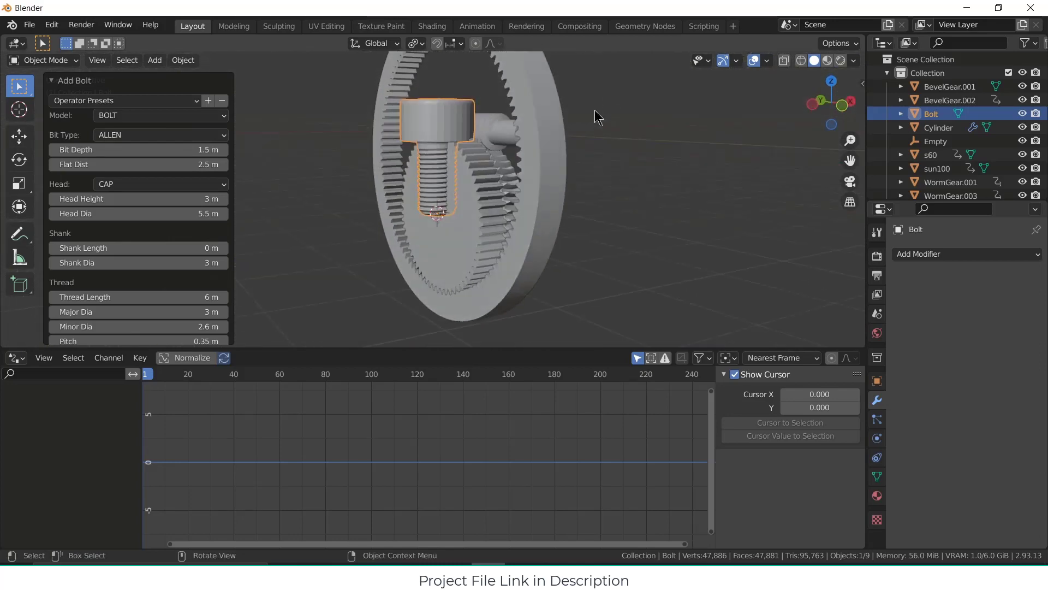
scroll(441, 155, down, 3)
scroll(440, 155, up, 5)
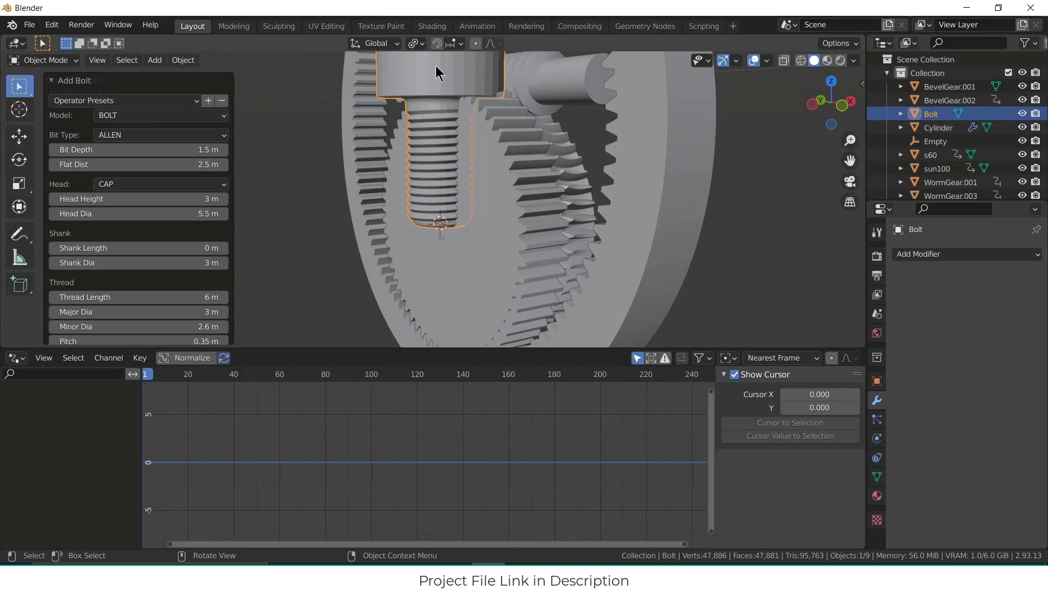
scroll(437, 67, down, 2)
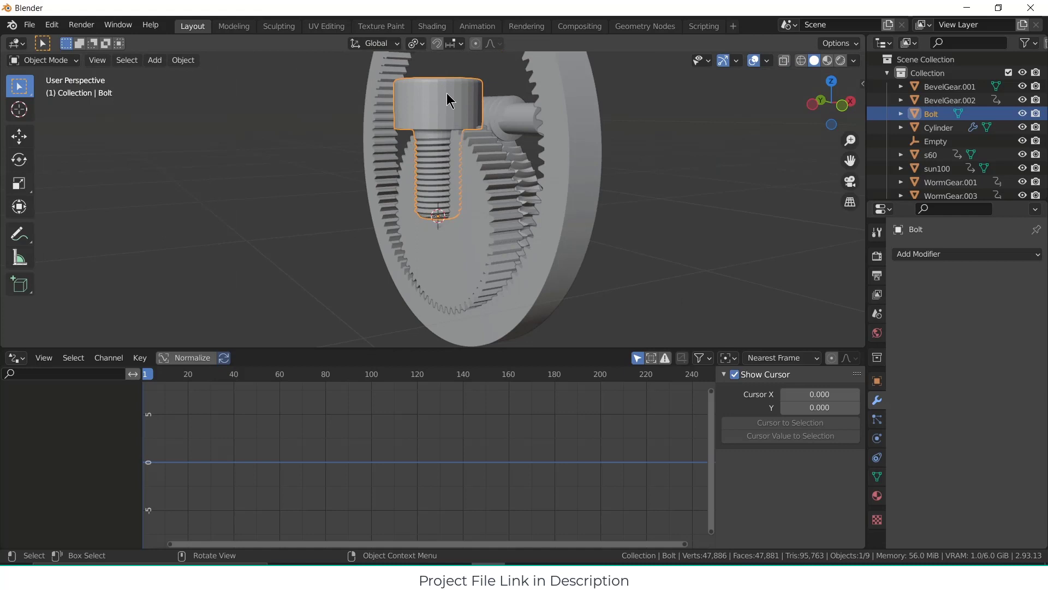
key(Tab)
key(KP_Divide)
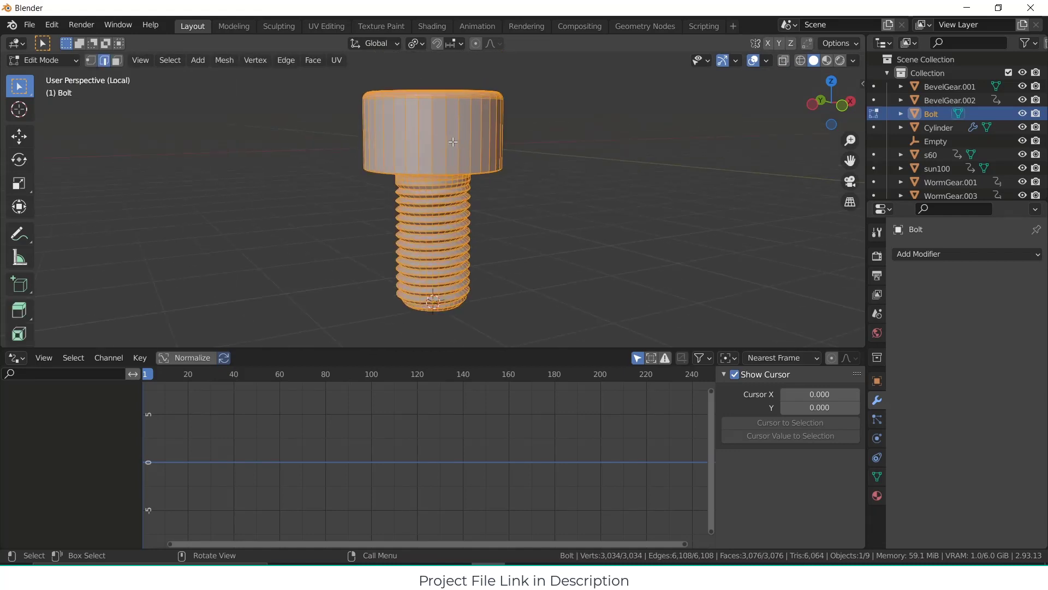
key(KP_1)
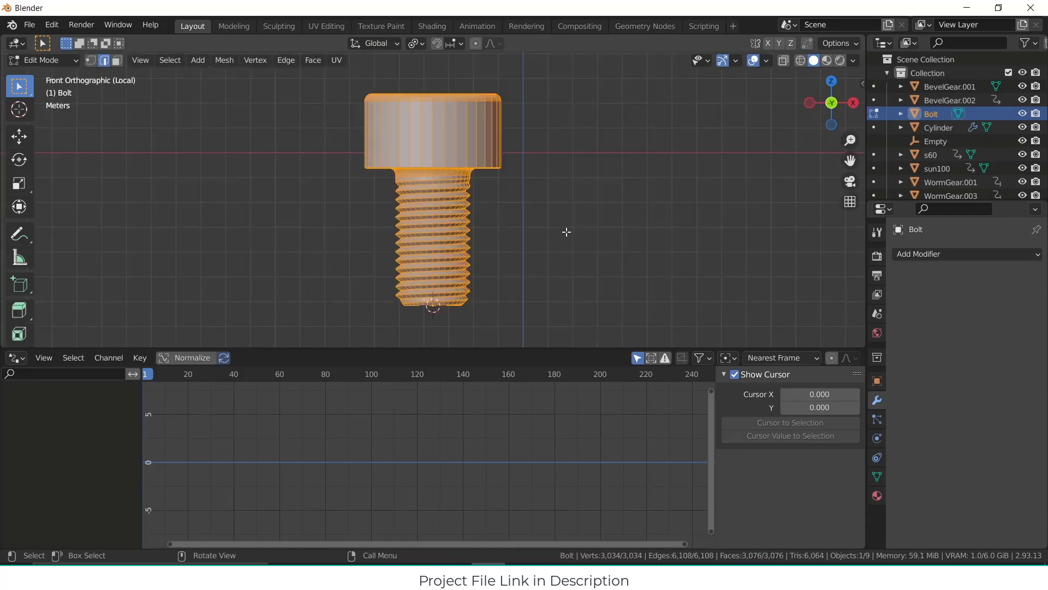
Step: In wireframe with vertex selection, delete all vertices of the bolt's threaded shank below the head
click(90, 60)
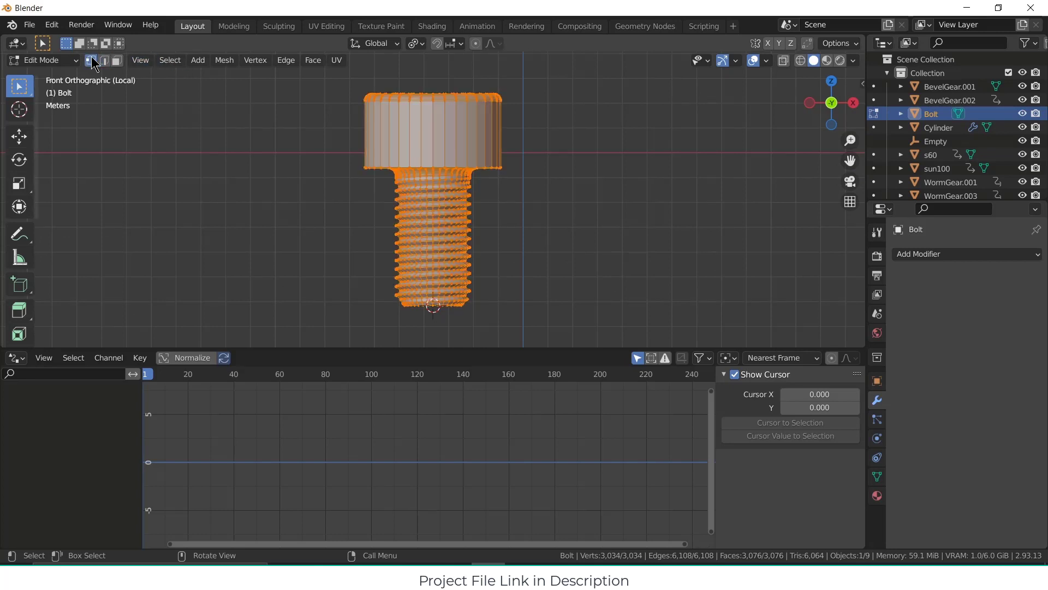
click(800, 60)
key(alt+a)
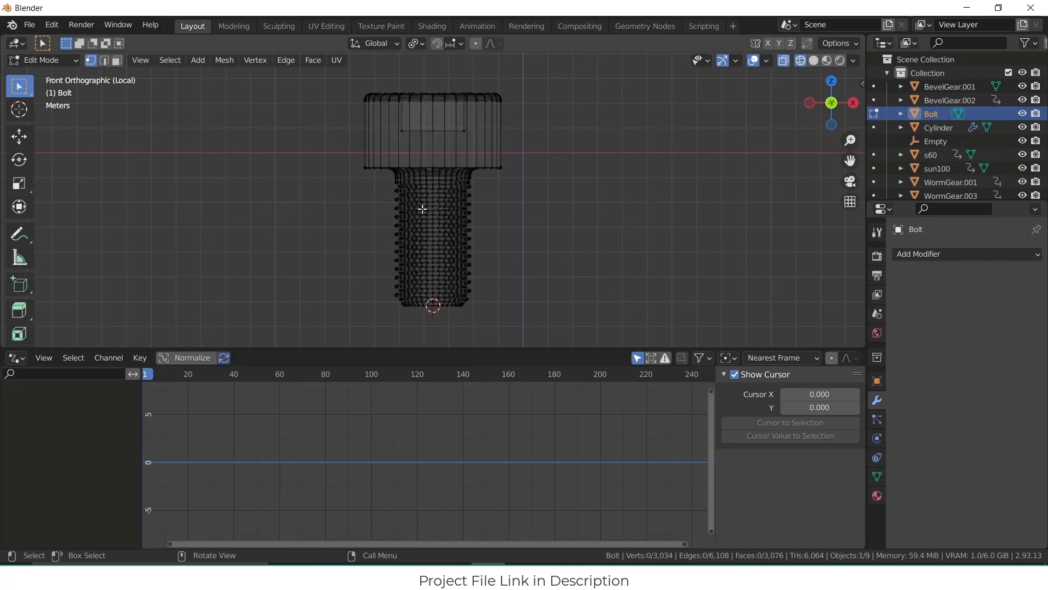
drag(349, 168, 571, 327)
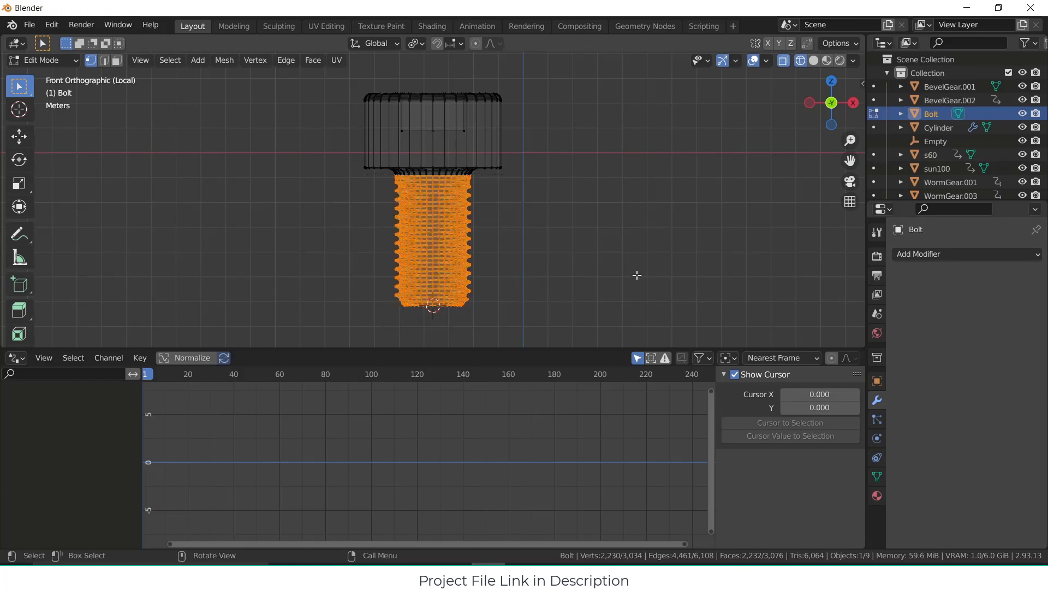
key(x)
click(646, 215)
Step: Delete the vertices of the edge loop where the collar meets the underside of the bolt head
middle_drag(547, 194, 546, 182)
scroll(503, 185, up, 5)
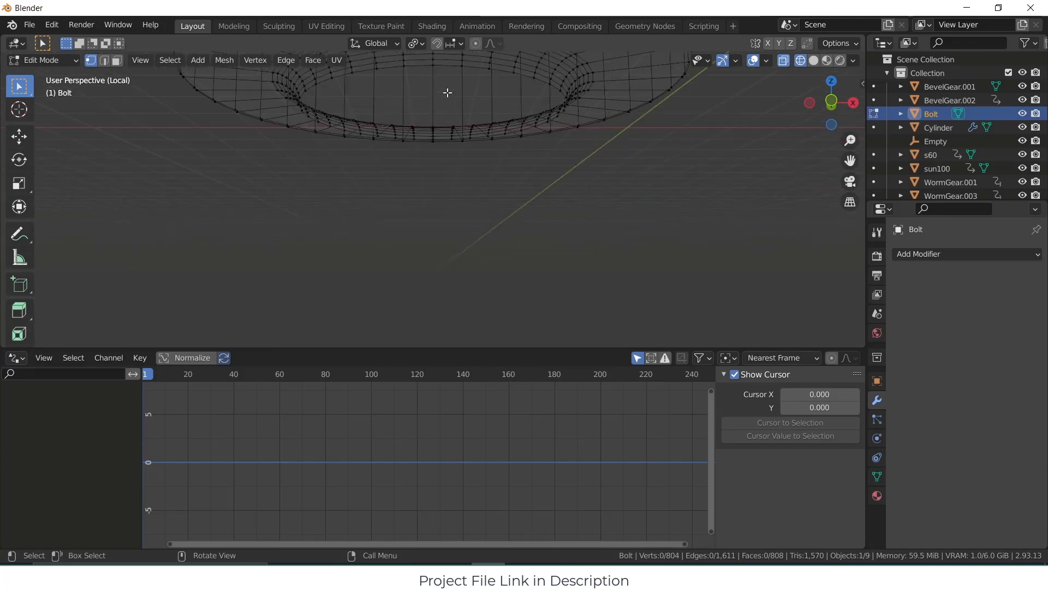
key(2)
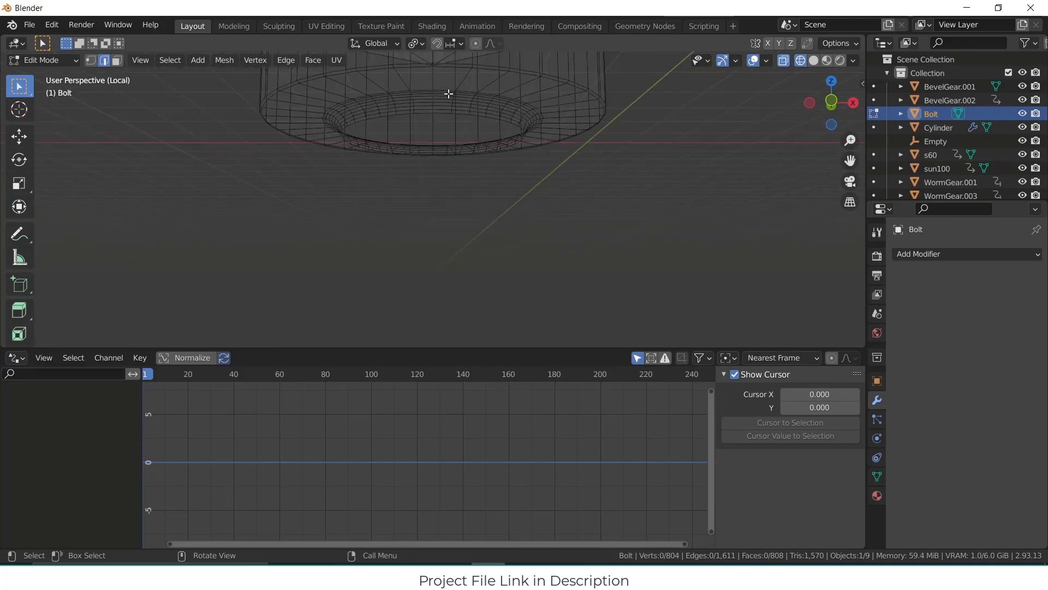
alt+click(446, 93)
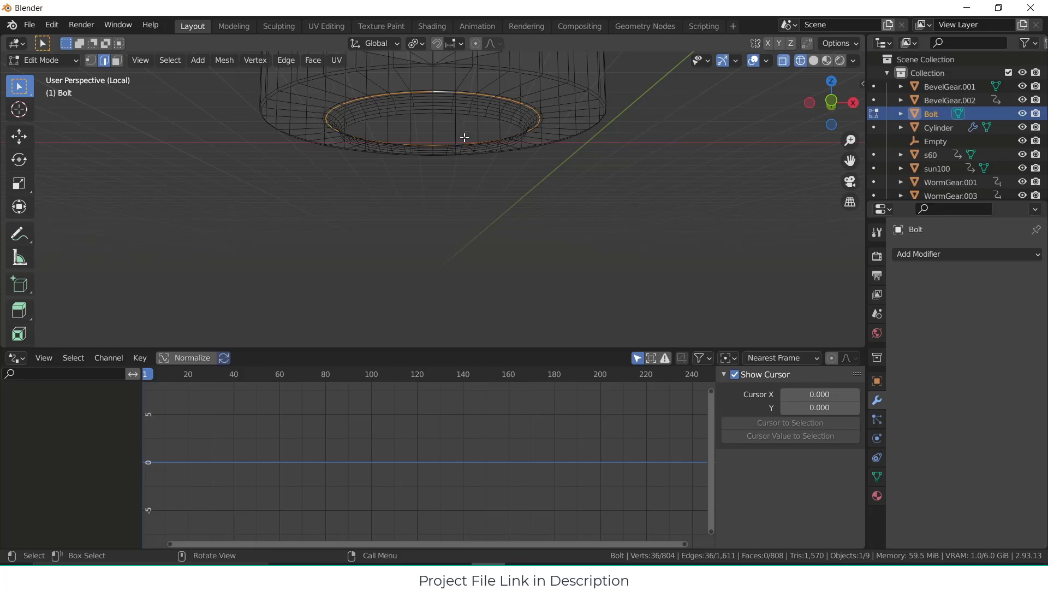
click(444, 101)
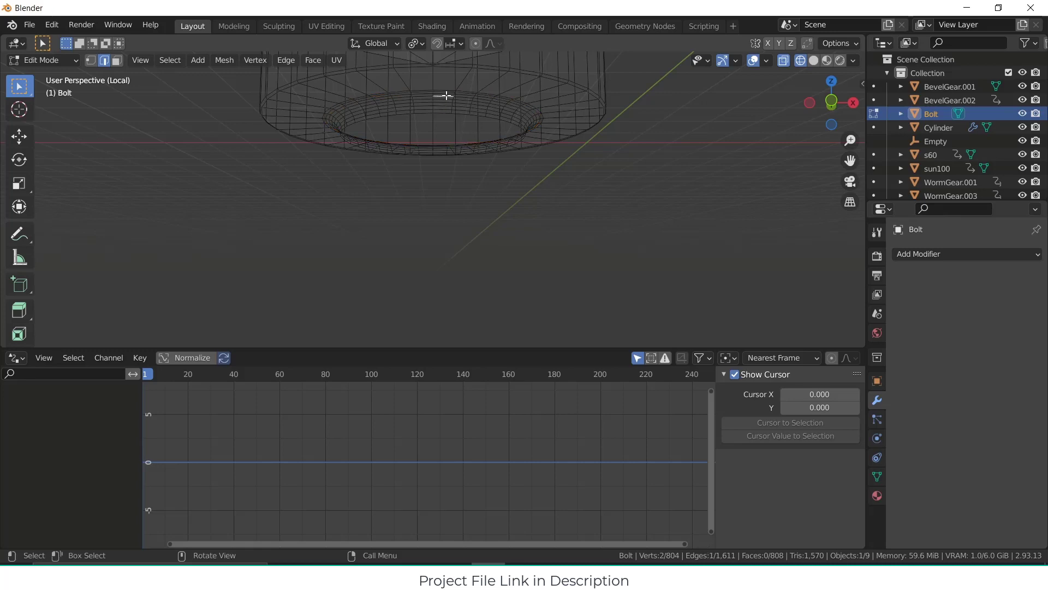
scroll(446, 96, up, 5)
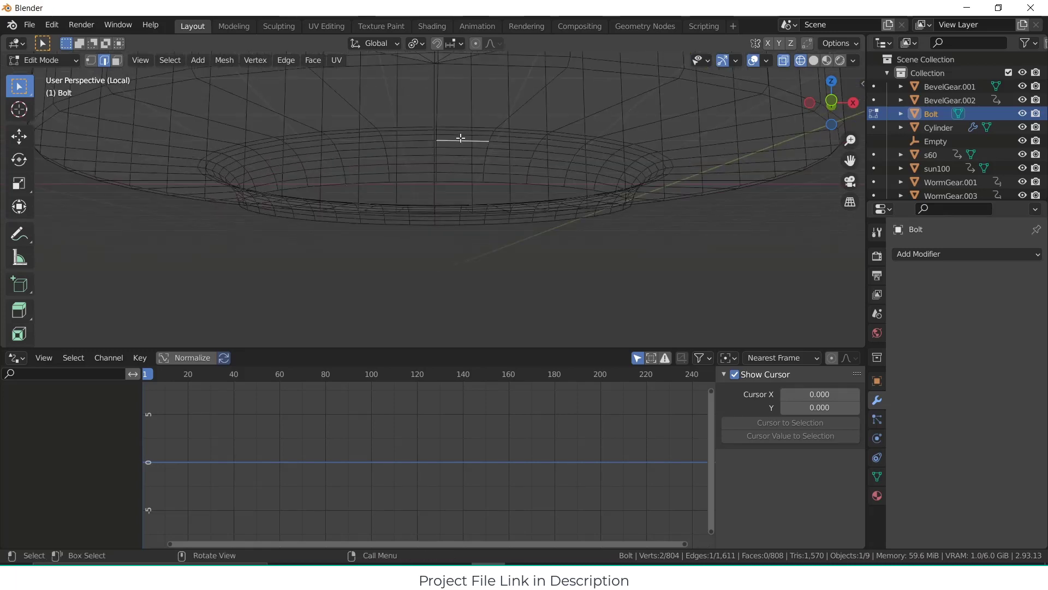
click(462, 133)
click(463, 131)
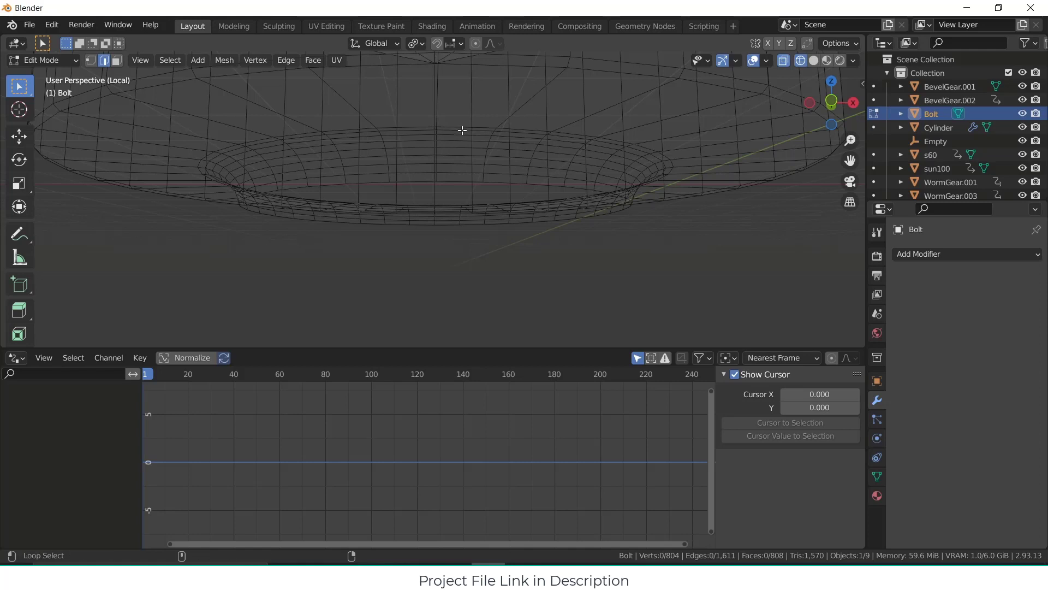
alt+click(462, 130)
key(x)
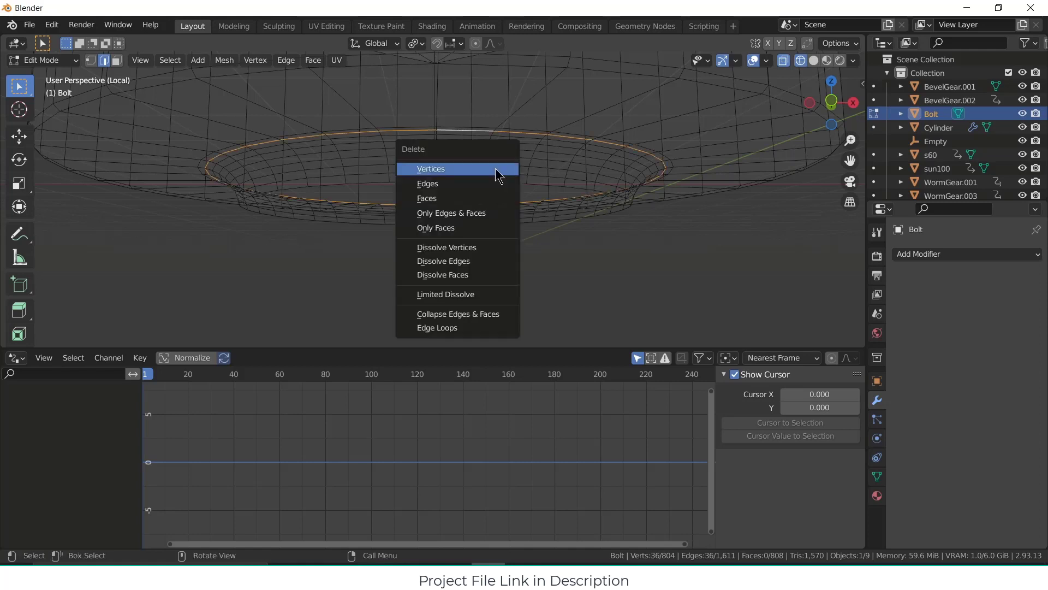
click(496, 169)
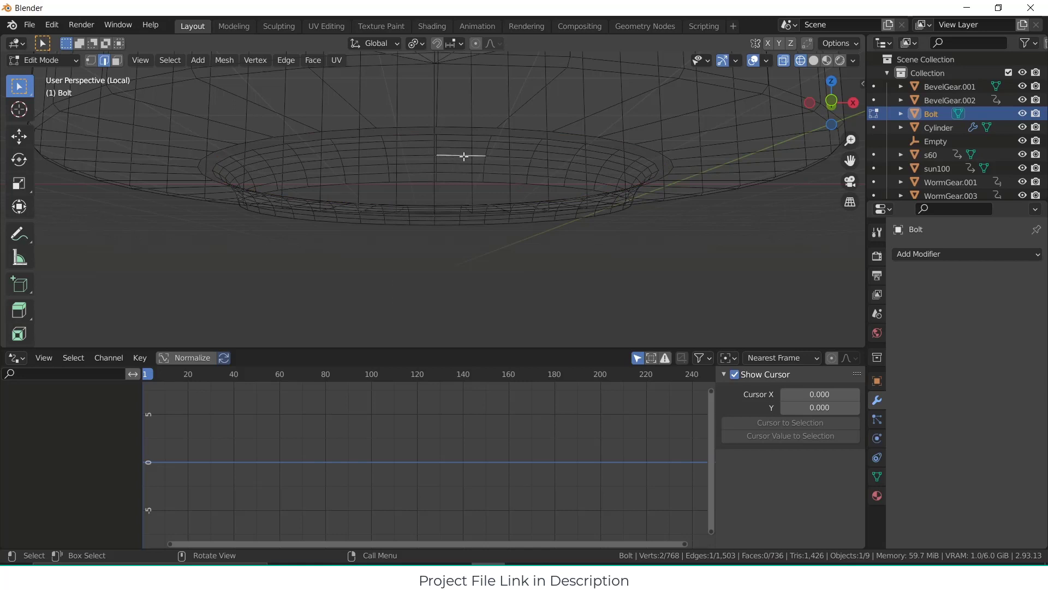
Step: Select the detached collar ring as linked geometry and delete its vertices
key(l)
key(x)
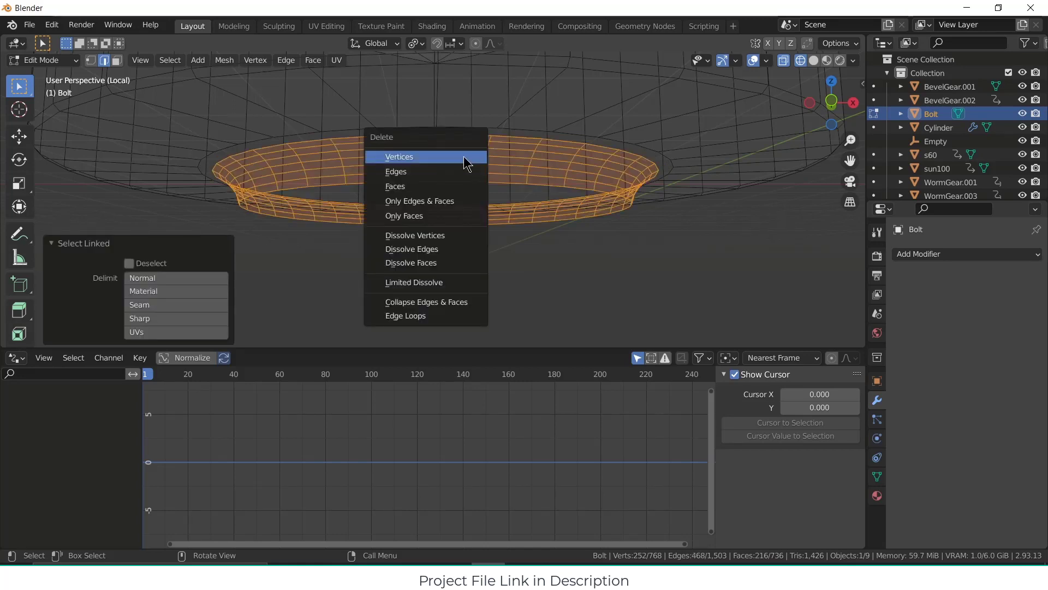
click(465, 158)
Step: Bring back the full assembly in Object Mode with solid shading and X-ray off, and select the bolt head
scroll(592, 139, down, 8)
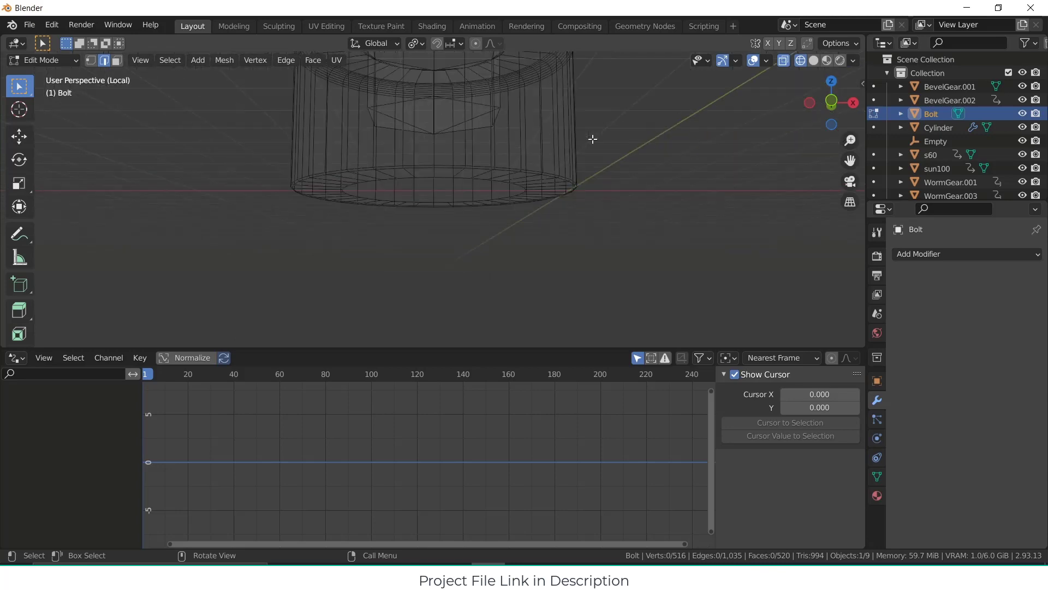
key(Tab)
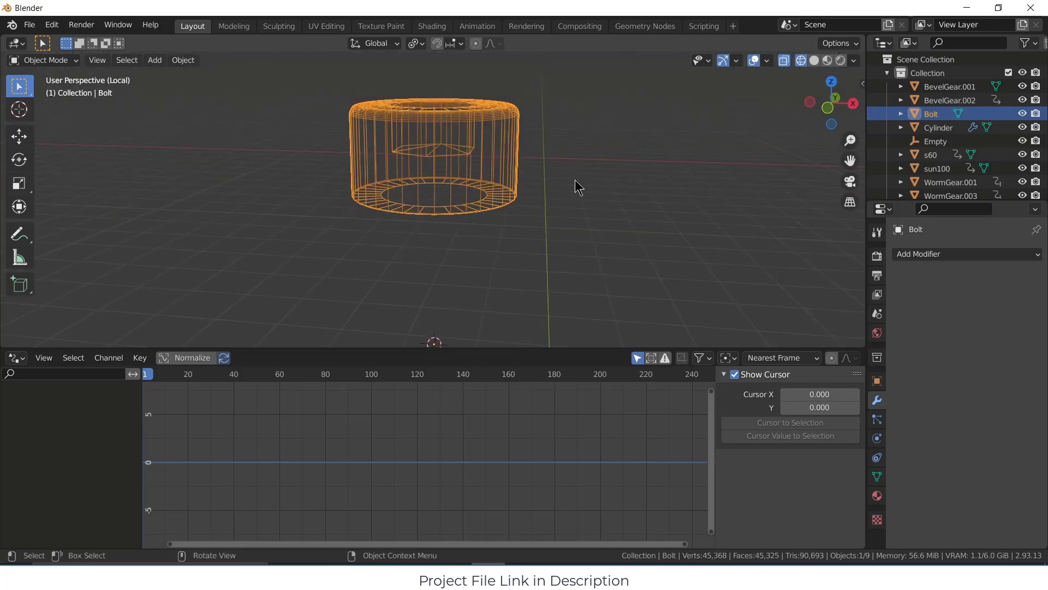
key(KP_Divide)
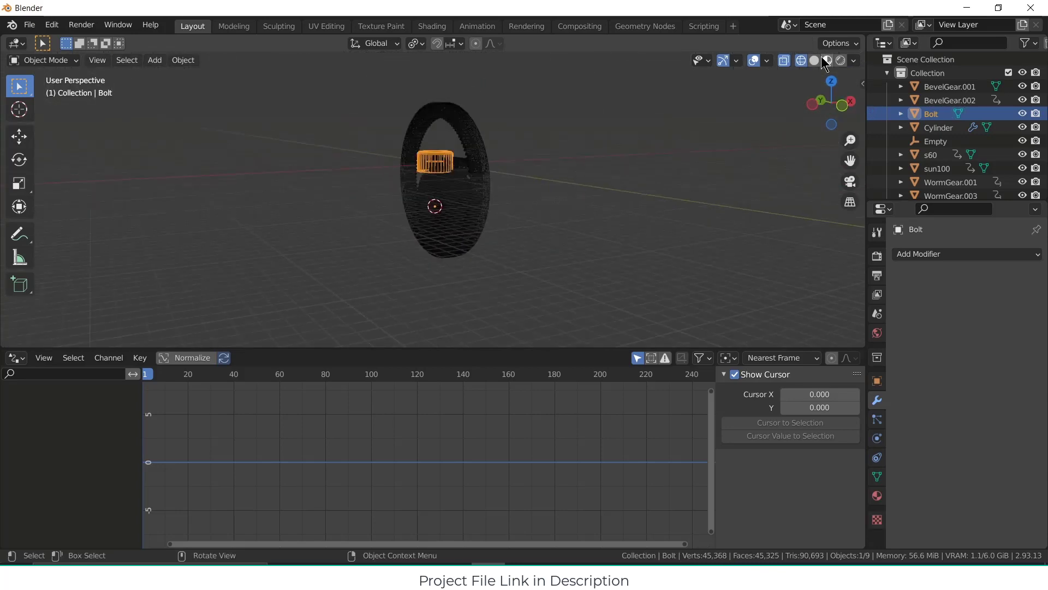
click(814, 60)
key(alt+a)
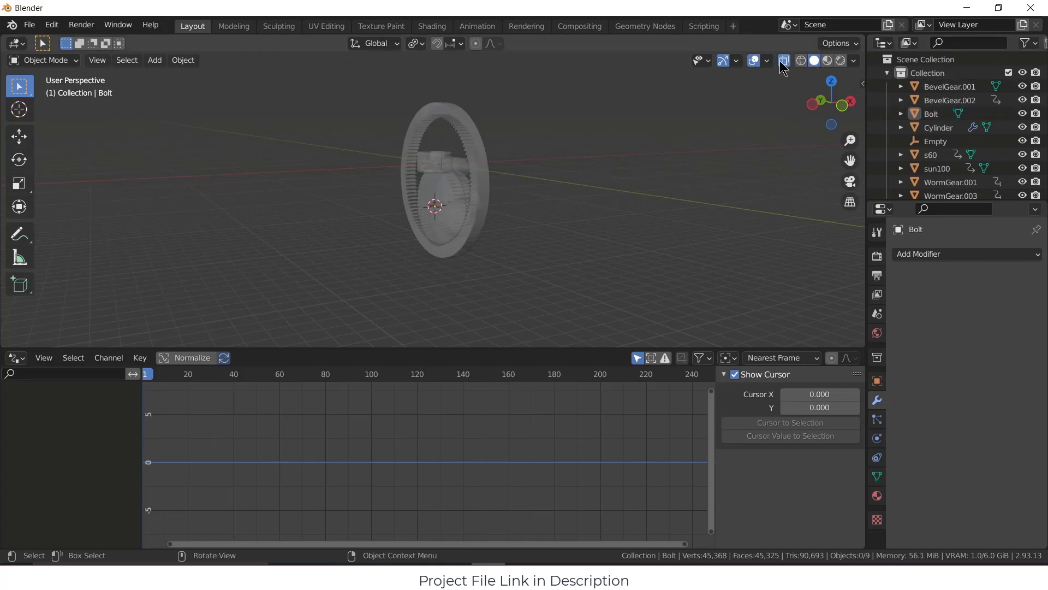
click(784, 61)
middle_drag(713, 129, 475, 175)
scroll(430, 168, up, 3)
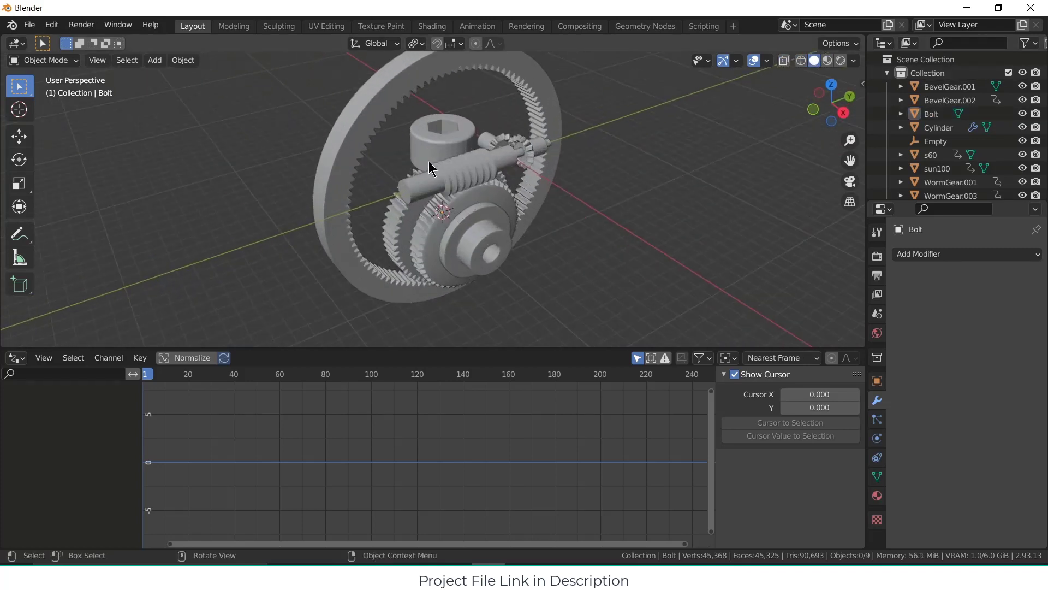
click(463, 136)
key(s)
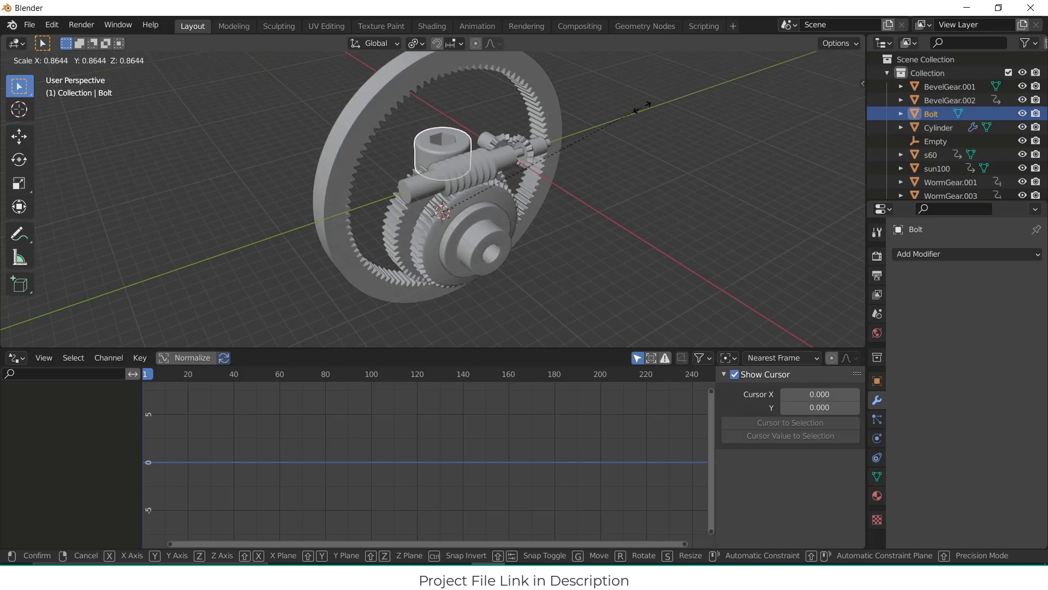
key(Escape)
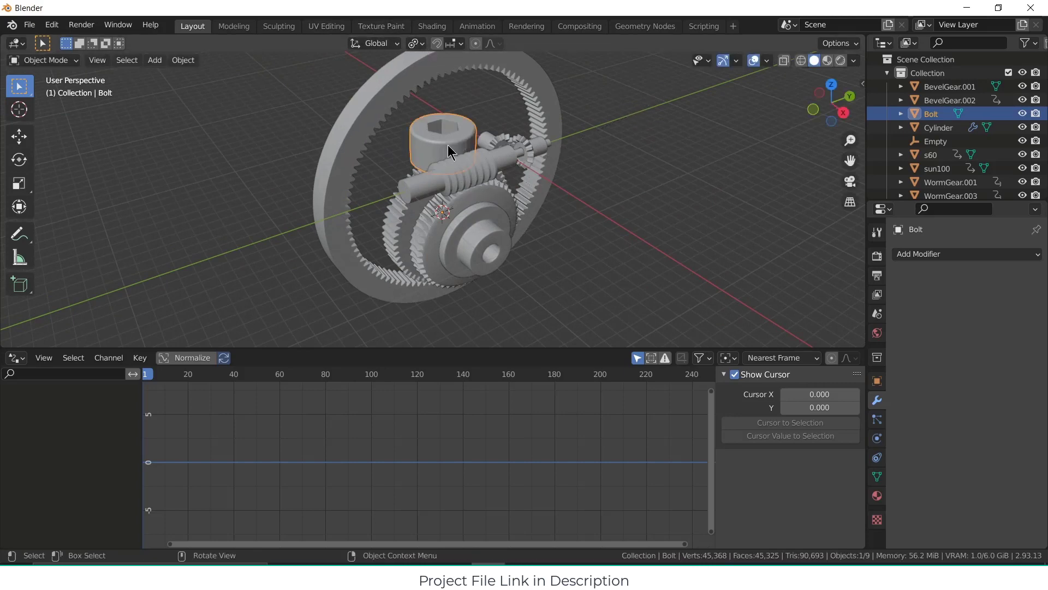
click(451, 159)
key(ctrl+z)
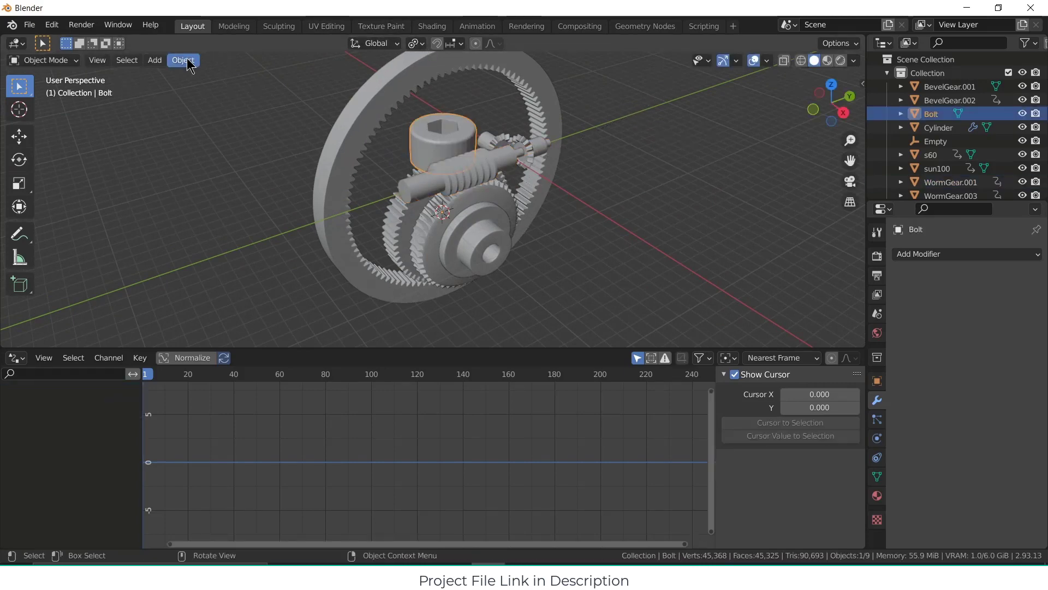
Step: Set the bolt head's origin to its geometry and scale it uniformly to about 0.181
click(185, 61)
mouse_move(240, 89)
click(374, 109)
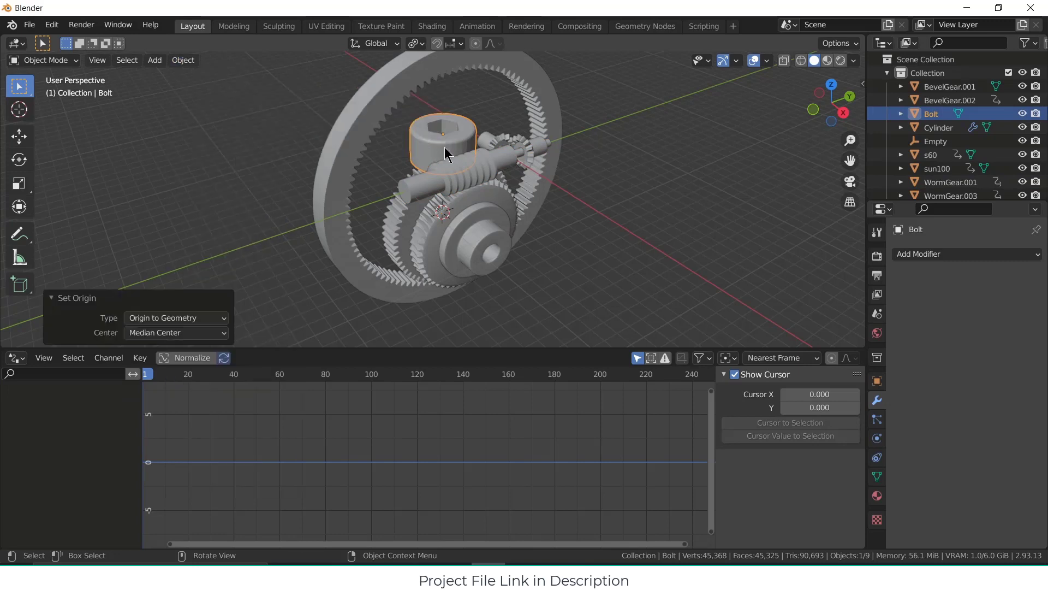
key(s)
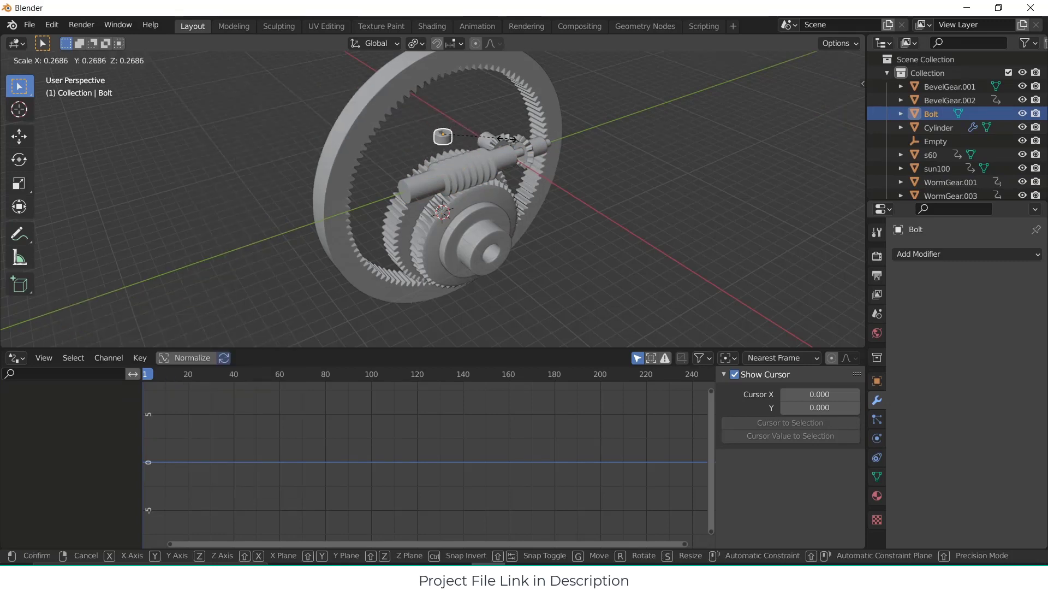
click(523, 179)
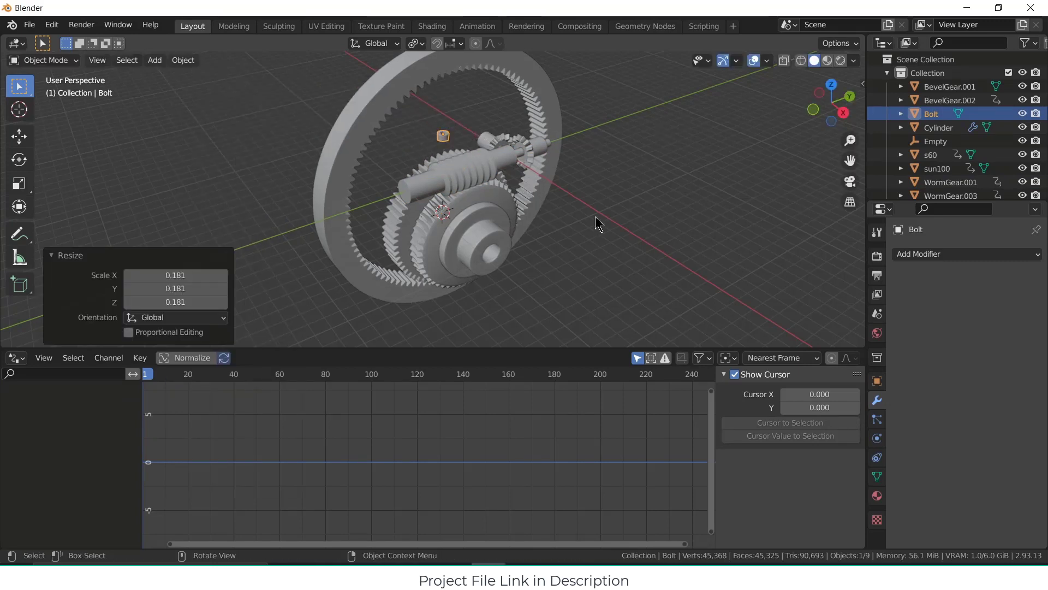
Step: Snap the bolt head to the 3D cursor and rotate it 90° about the global Y axis
key(shift+s)
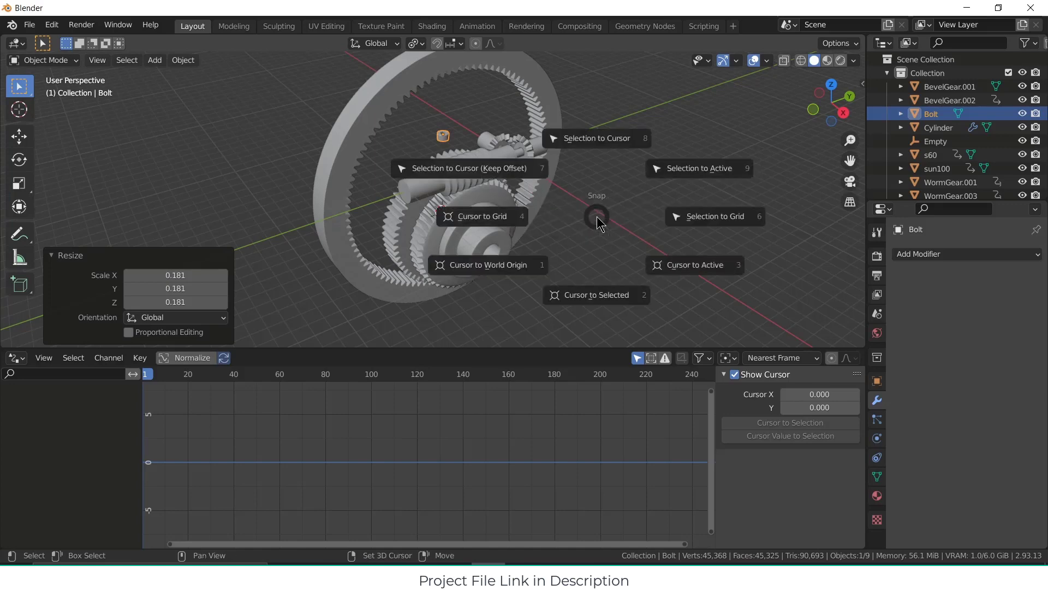
click(599, 143)
key(r)
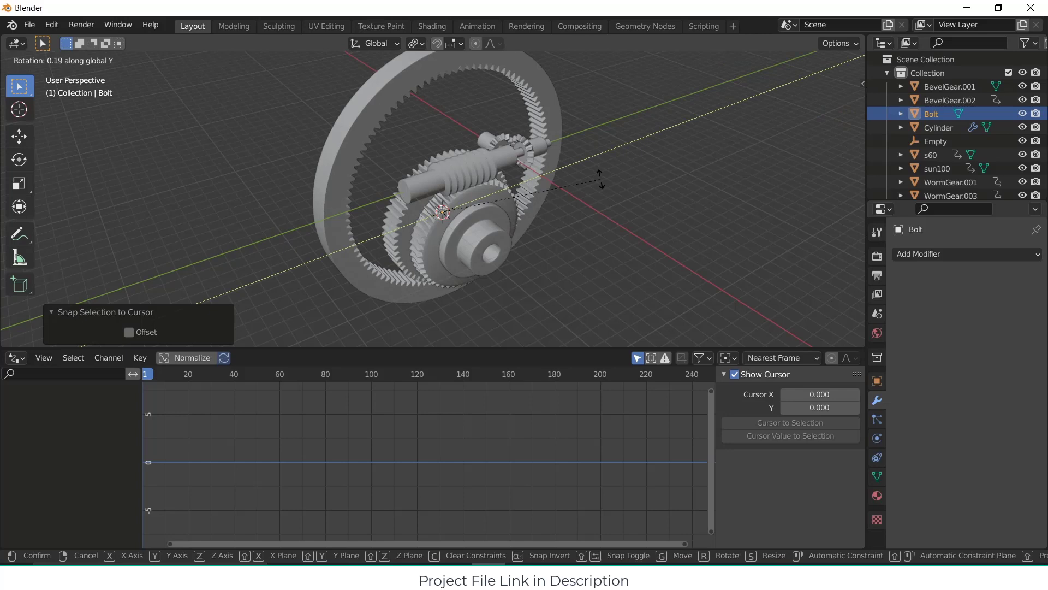
text(0)
key(Return)
Step: Move the bolt head about 5.16 m along X and about 2.85 m up along Z onto the cylinder's flange
key(g)
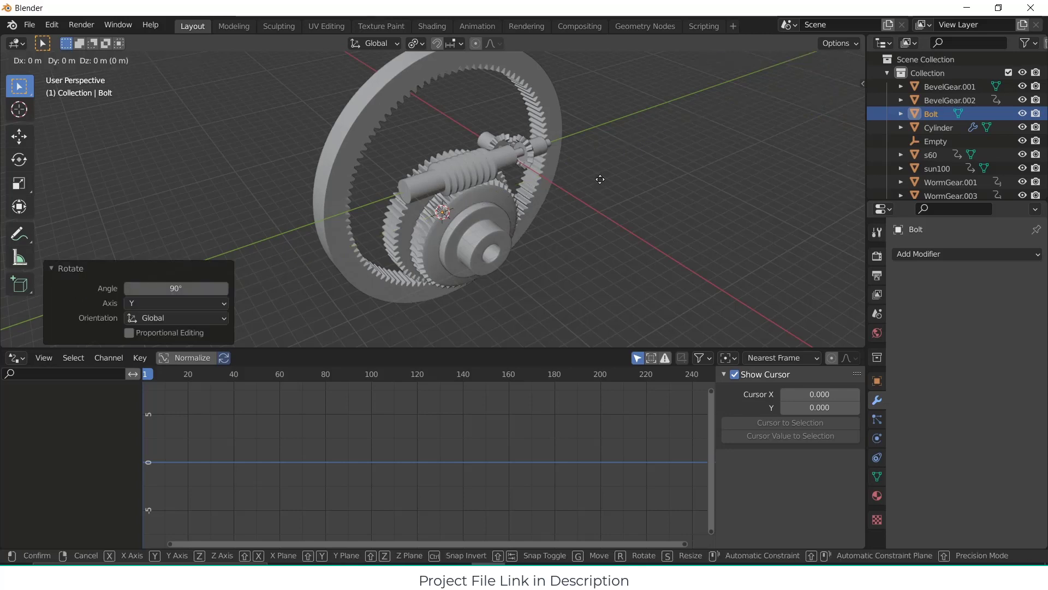
key(x)
click(640, 202)
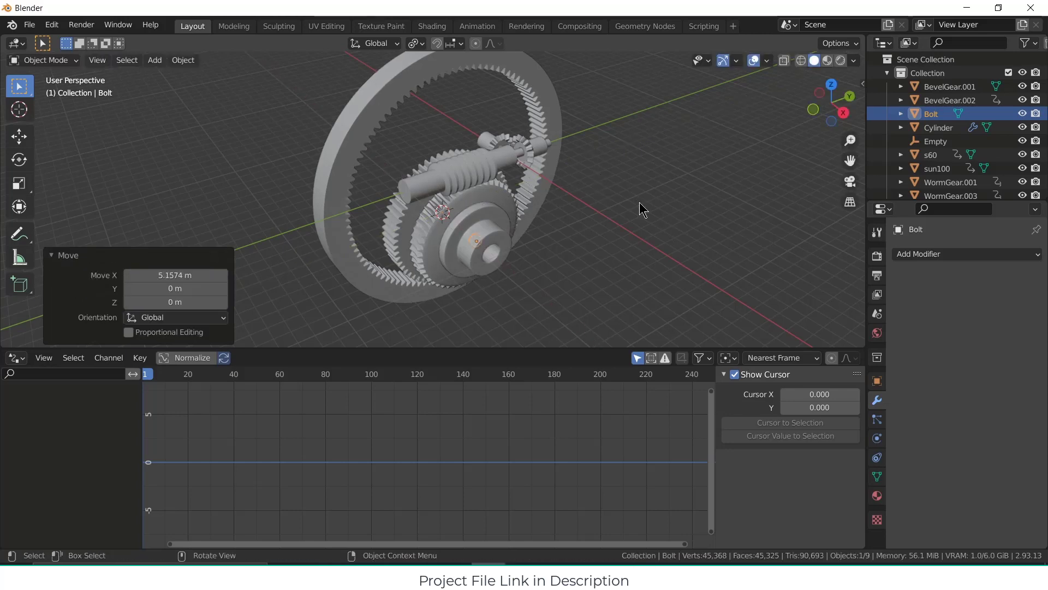
key(KP_1)
key(KP_3)
scroll(565, 216, up, 4)
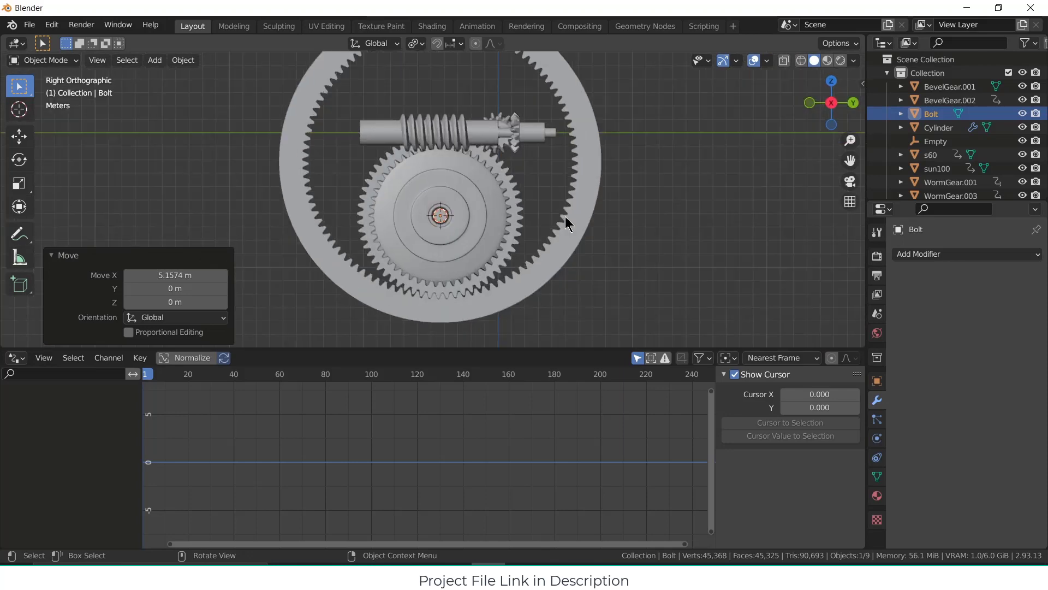
key(g)
key(z)
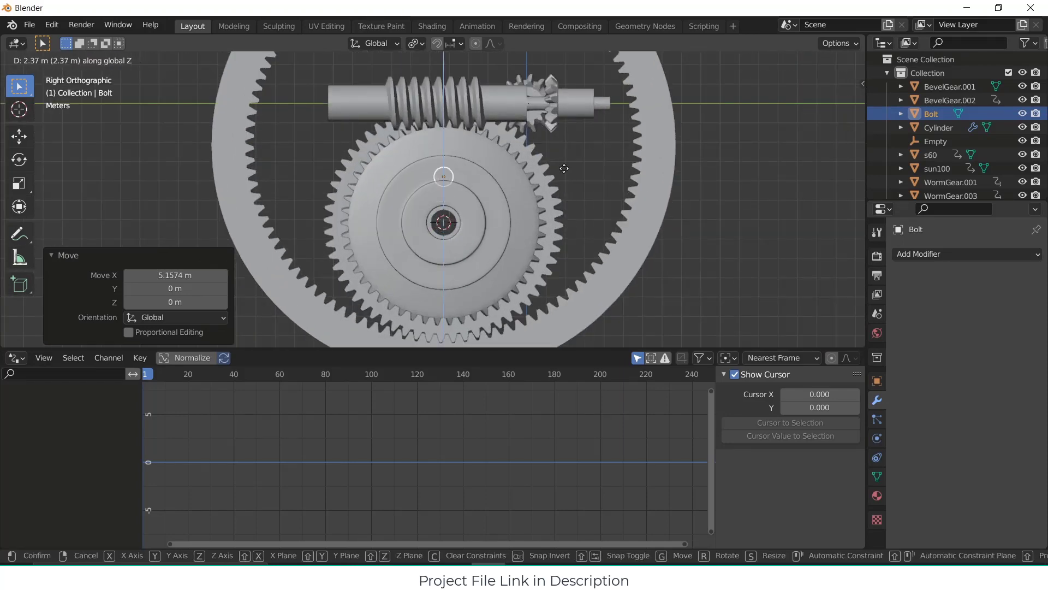
click(562, 160)
Step: Move the bolt head a further 0.67 m or so along X so it protrudes from the flange face
middle_drag(562, 160, 483, 194)
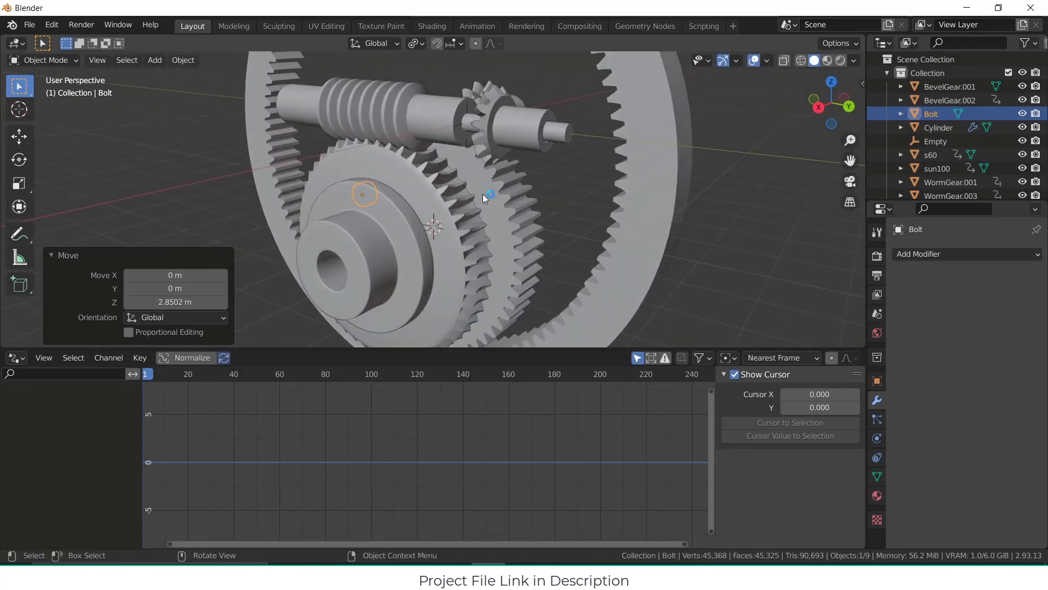
key(g)
key(x)
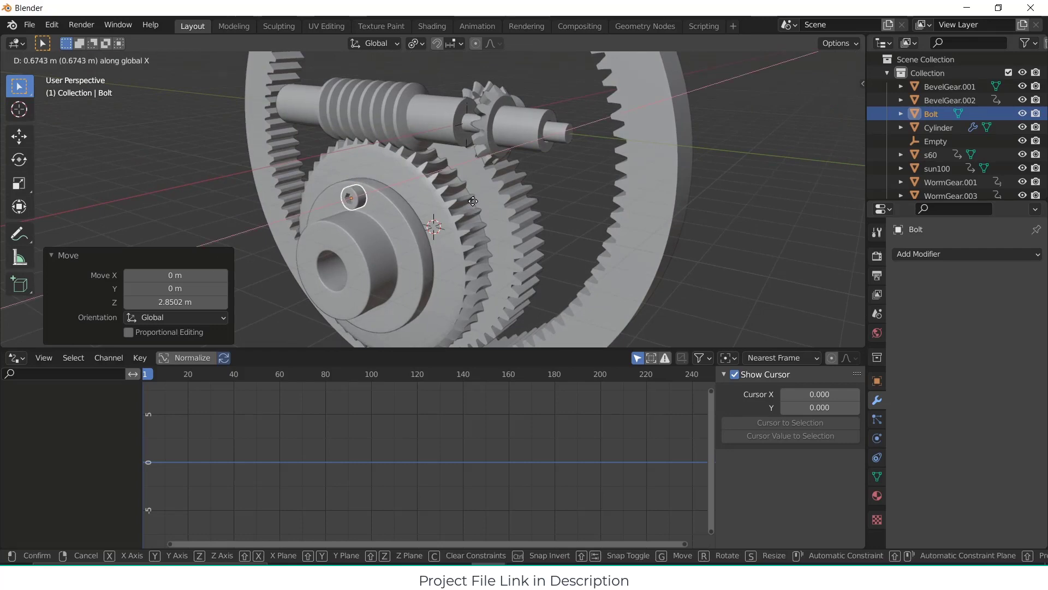
click(473, 201)
key(KP_3)
key(KP_1)
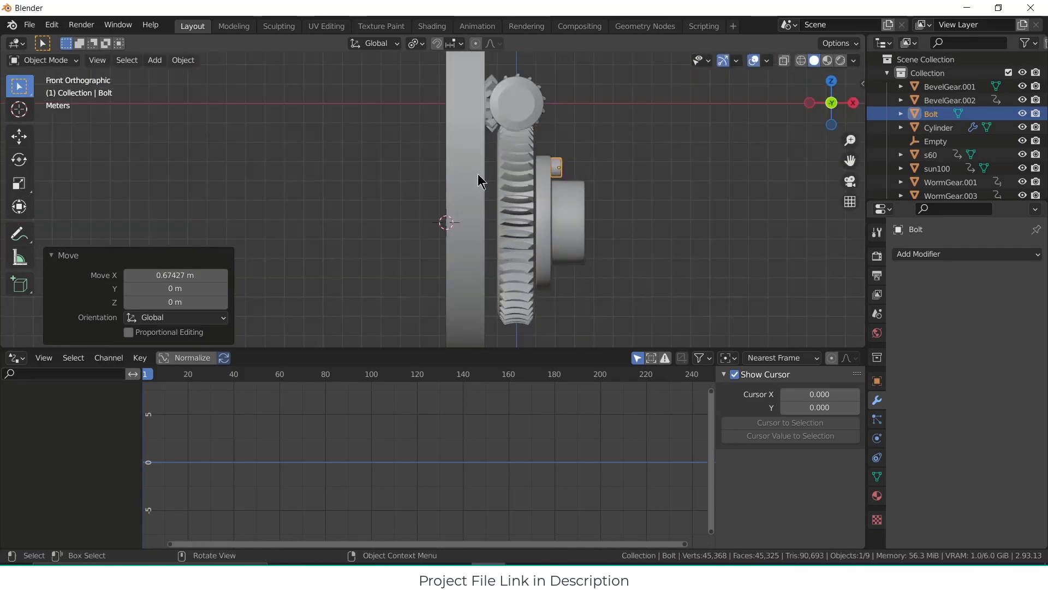
Step: Scale the bolt head uniformly to about 0.537 and raise it about 0.16 m along Z on the flange
key(KP_3)
scroll(477, 172, up, 3)
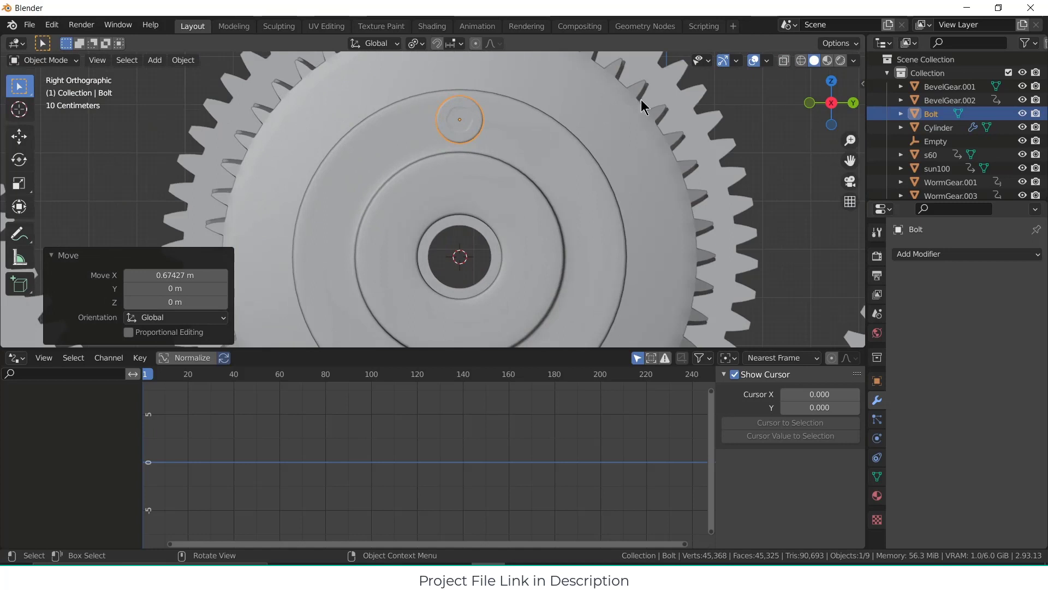
key(s)
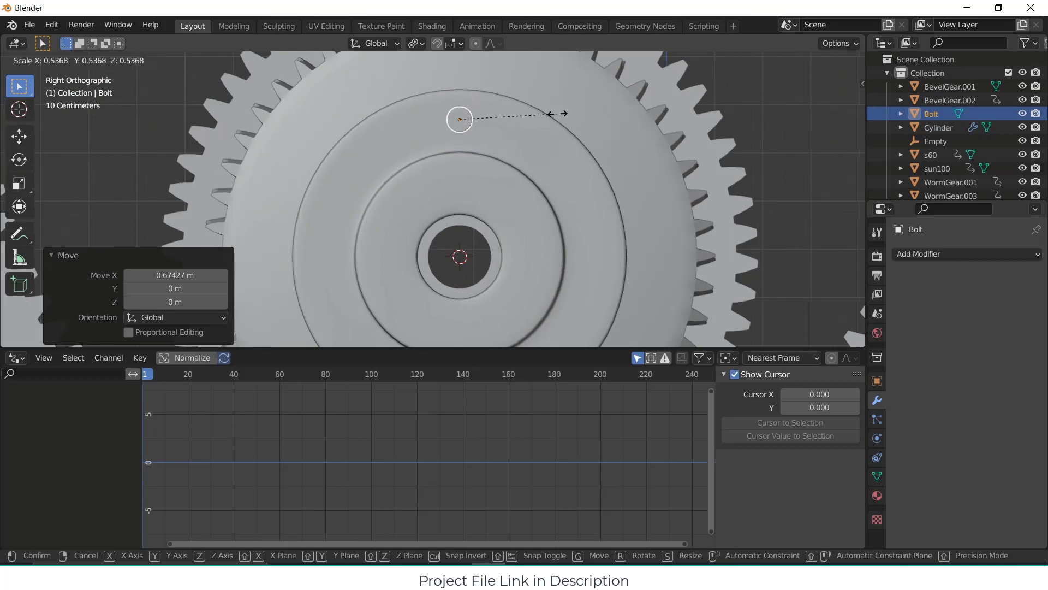
click(557, 114)
key(g)
key(z)
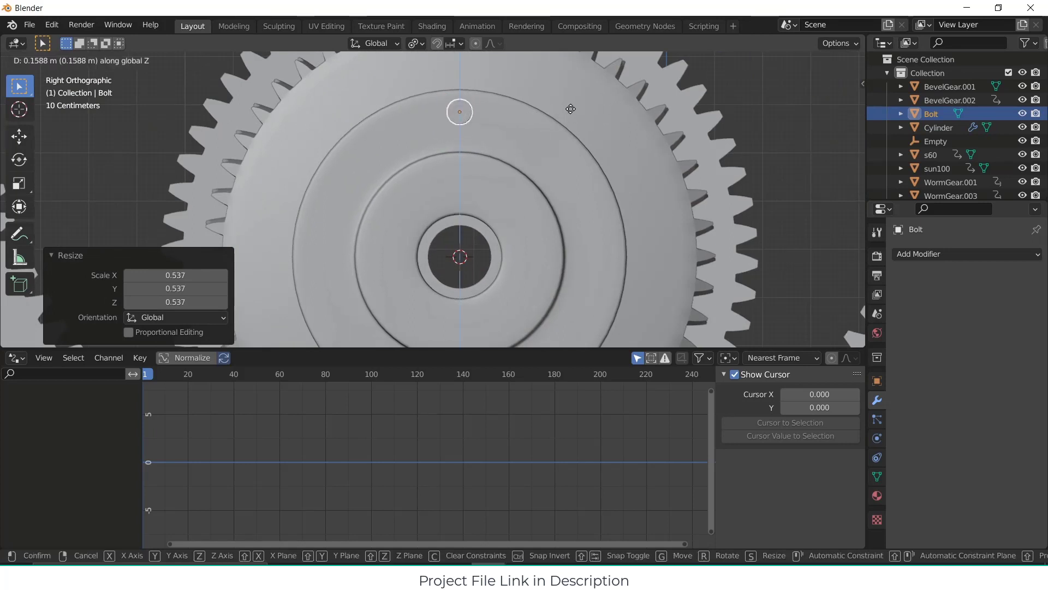
click(571, 108)
Step: Set the transform pivot point to the 3D cursor and keep the bolt head selected
scroll(554, 159, down, 1)
click(423, 44)
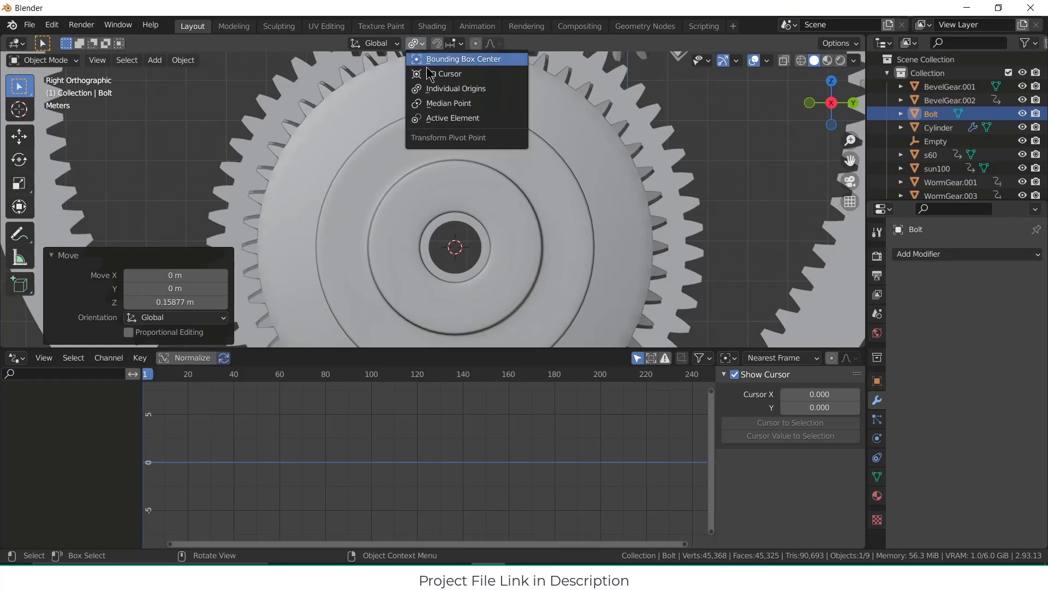
click(436, 76)
click(484, 144)
click(460, 127)
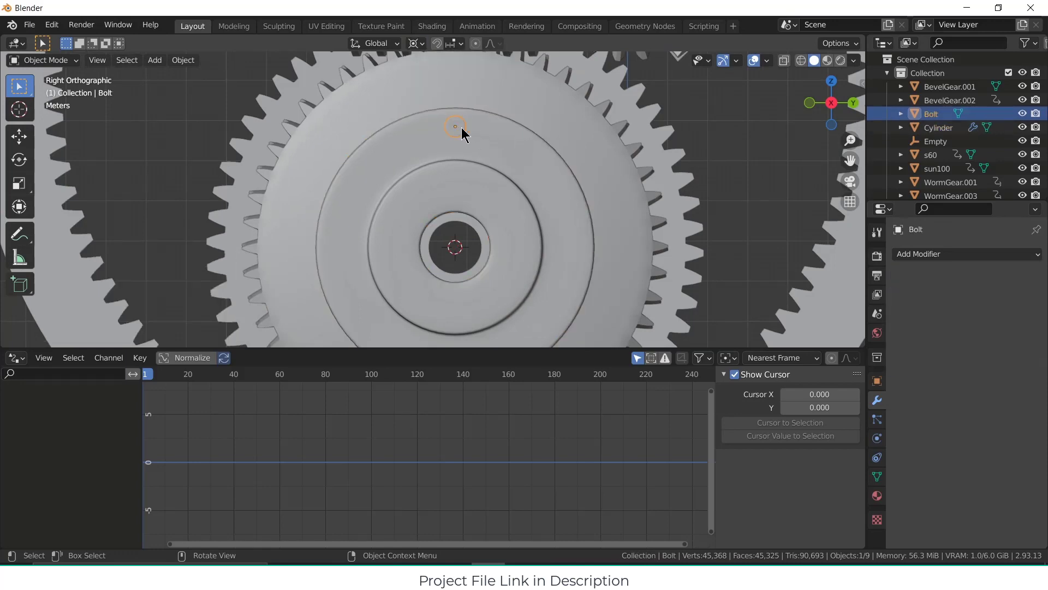
Step: Duplicate the bolt head rotated 90° around the 3D cursor and repeat this twice to place four bolts around the flange
scroll(546, 142, down, 4)
key(shift+d)
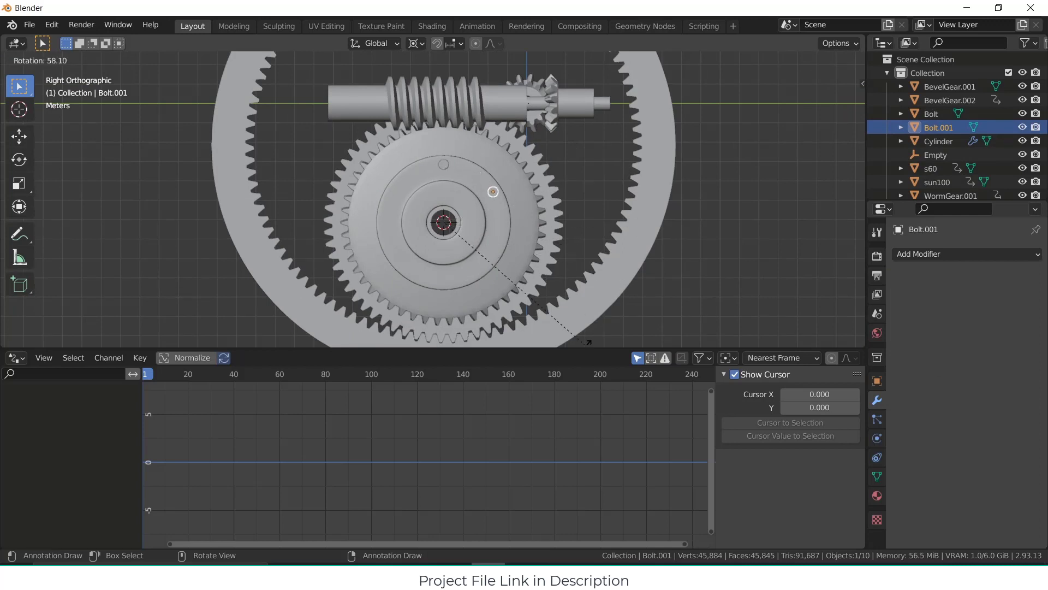
key(Return)
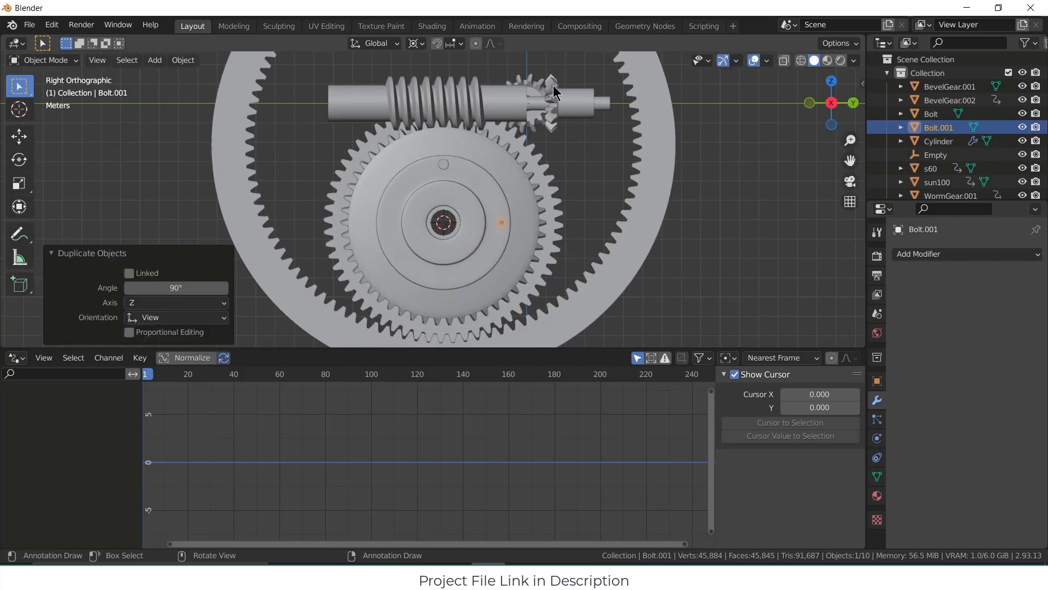
key(shift+r)
key(shift+r)
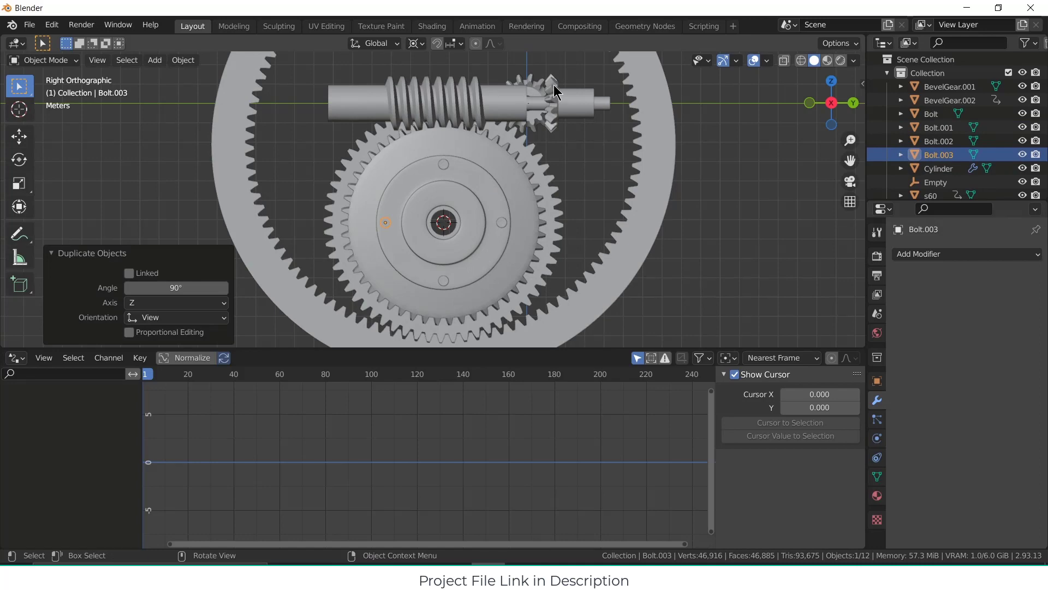
click(745, 179)
Step: Switch the viewport to Material Preview shading and view the gear assembly from the front
middle_drag(536, 314, 511, 298)
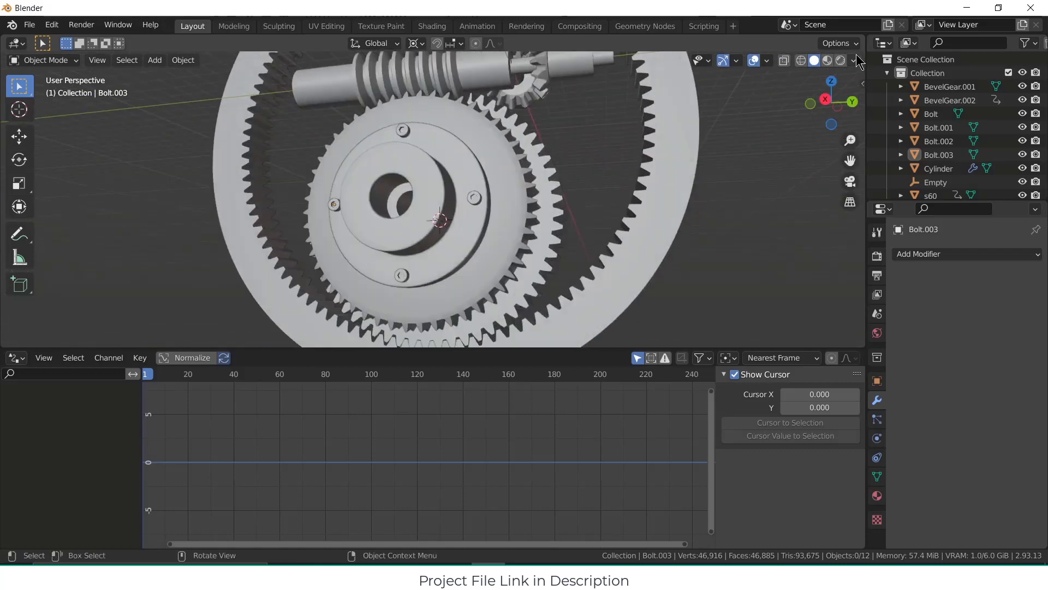
click(827, 60)
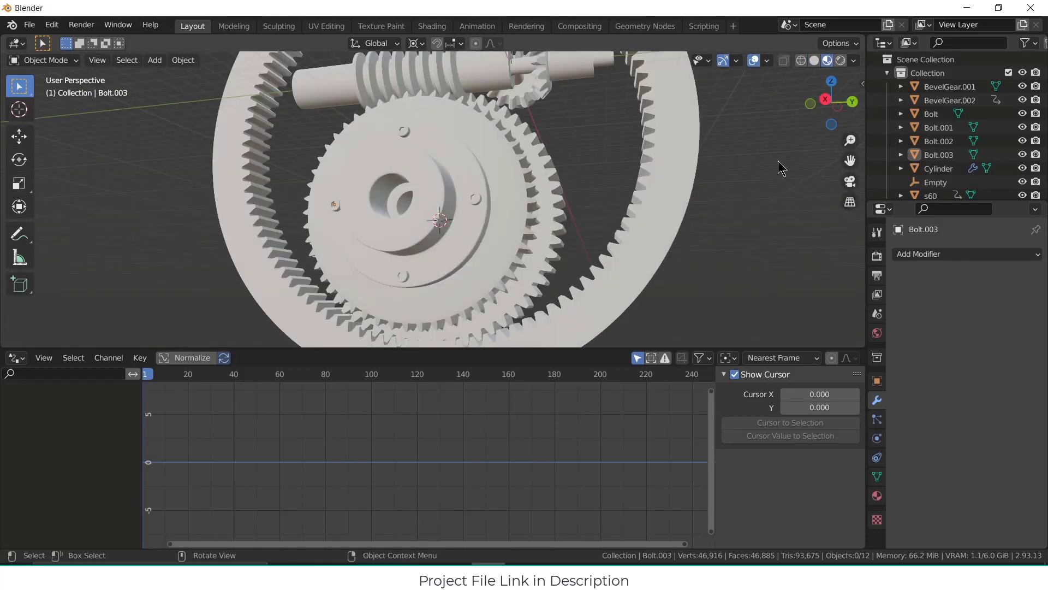
middle_drag(782, 169, 555, 227)
Step: Add a new material to the hubbed cylinder with a golden base colour of about H 0.078, S 0.922, V 0.800
click(484, 210)
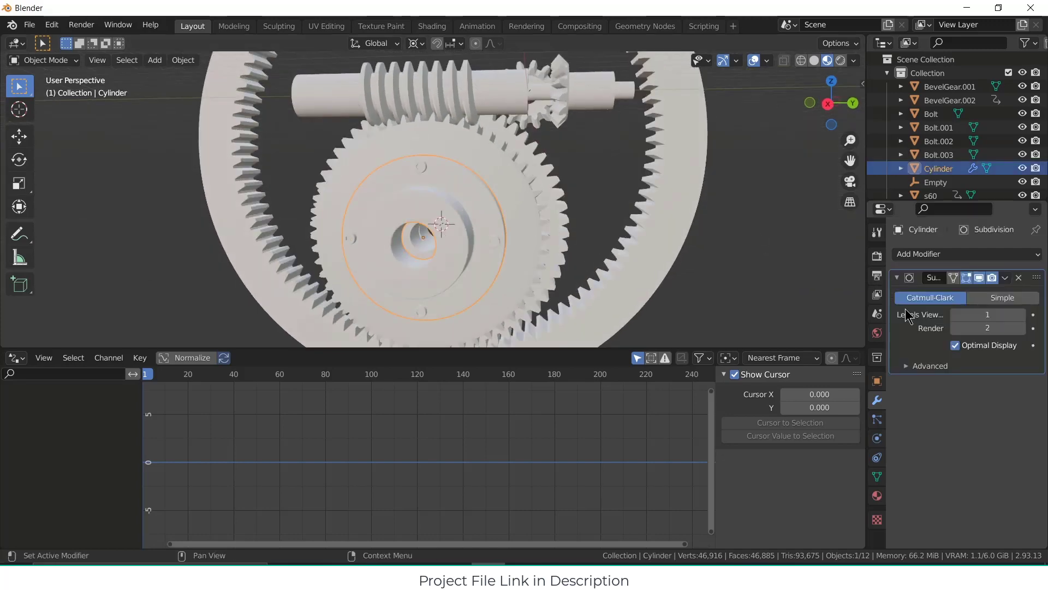
click(877, 495)
click(972, 317)
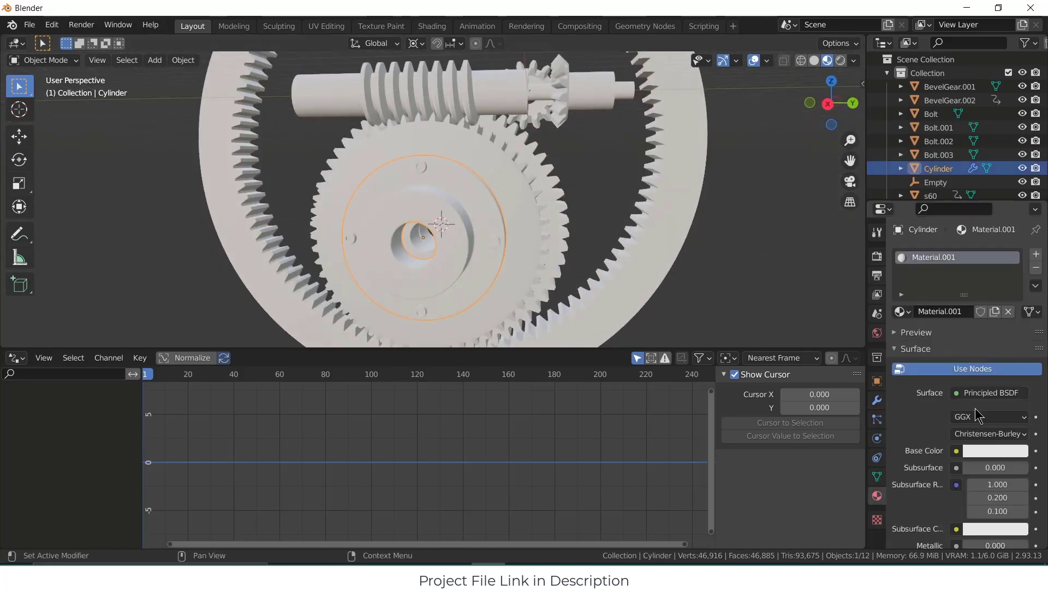
click(991, 385)
drag(968, 284, 946, 260)
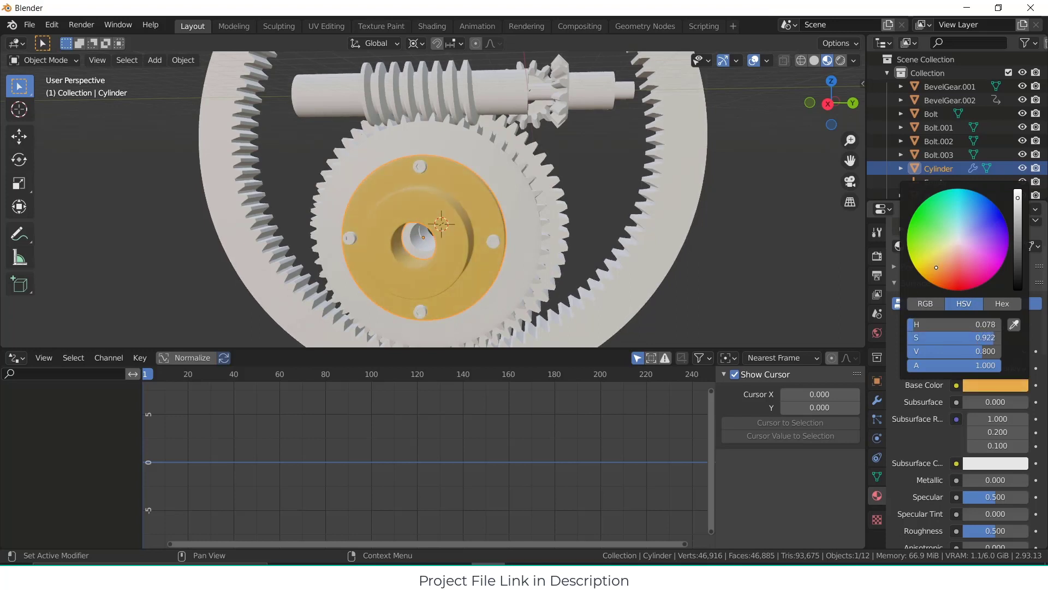
Step: Set the golden material's Metallic to 1.000 and its Roughness to 0.120
scroll(979, 476, down, 3)
drag(976, 415, 1026, 414)
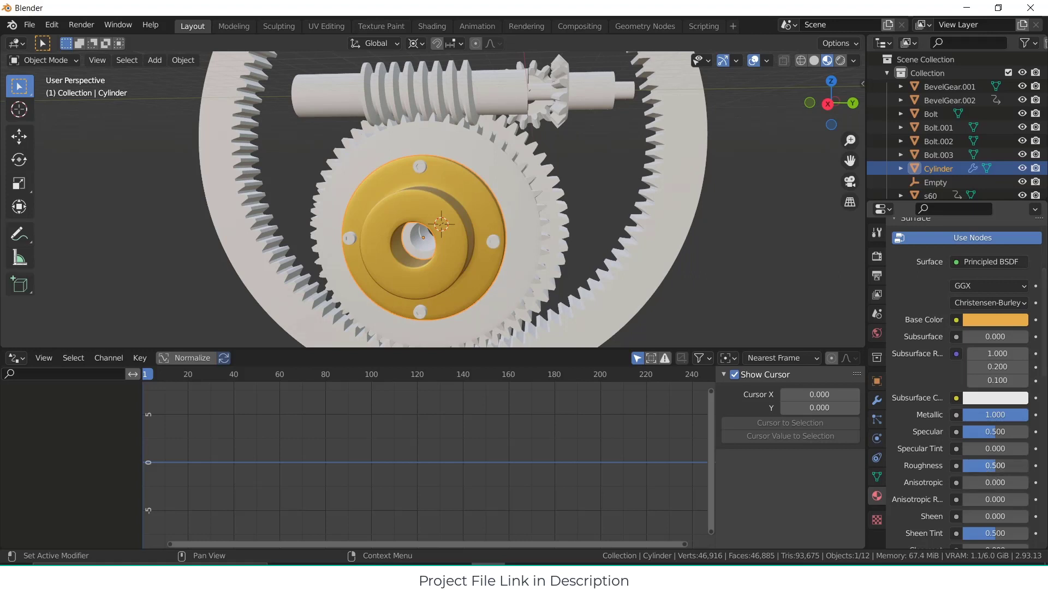
drag(995, 466, 970, 465)
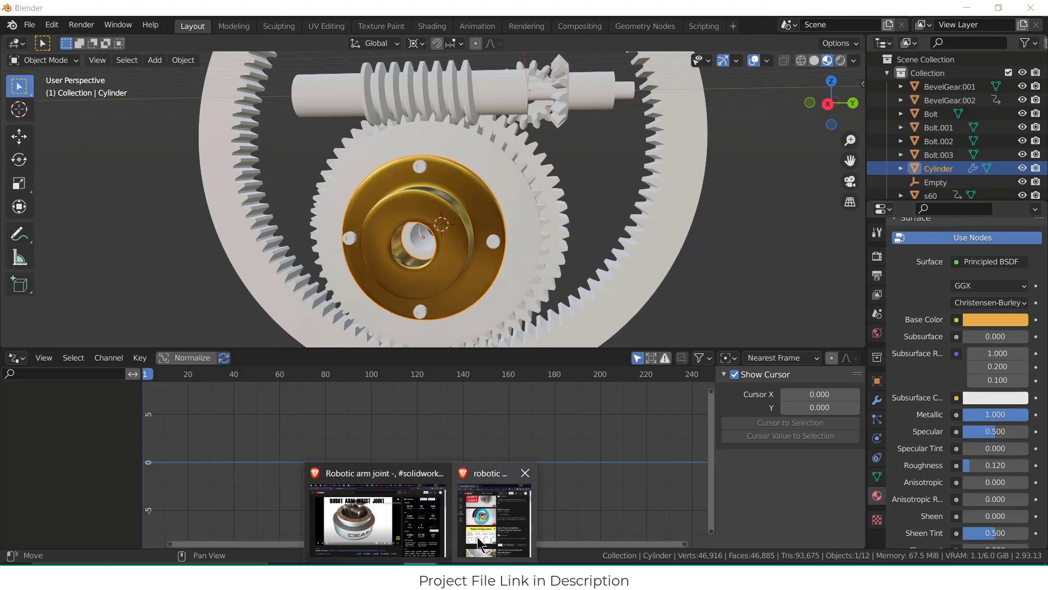
Step: Check the robotic arm joint reference on YouTube in the browser and return to Blender
click(371, 510)
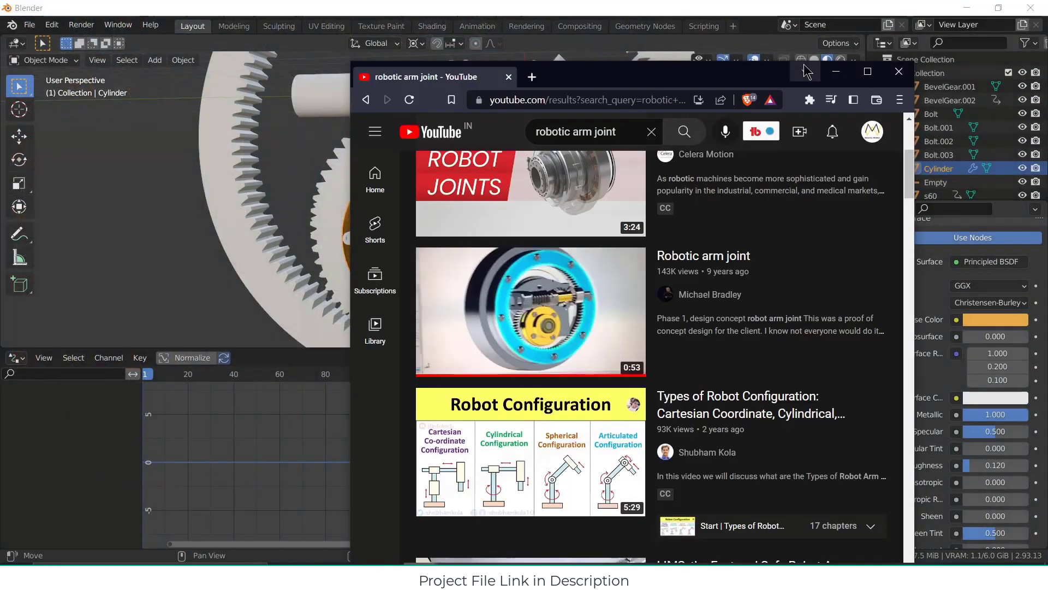
click(836, 73)
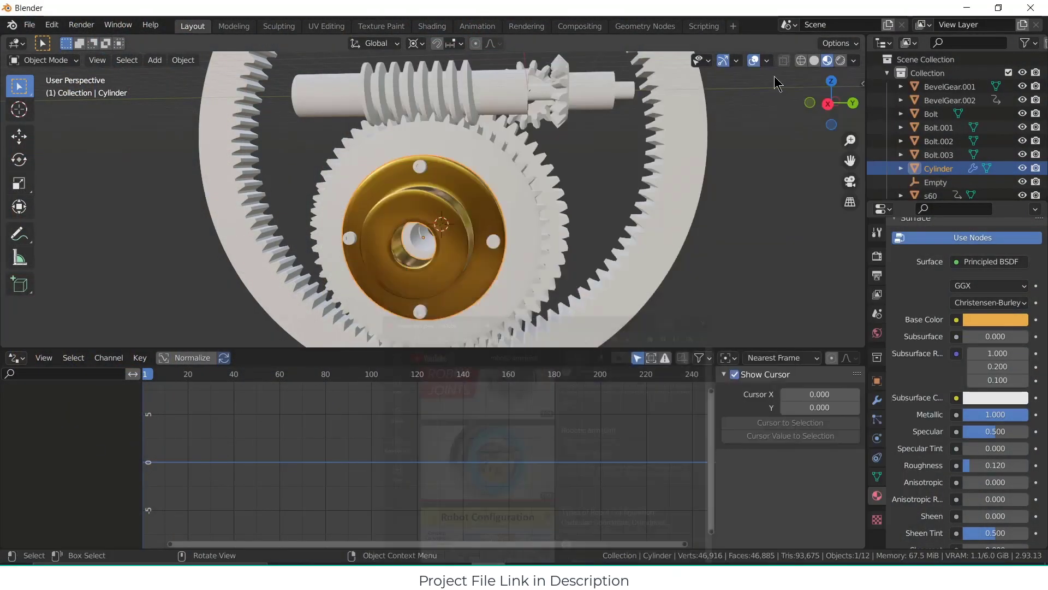
scroll(461, 221, up, 2)
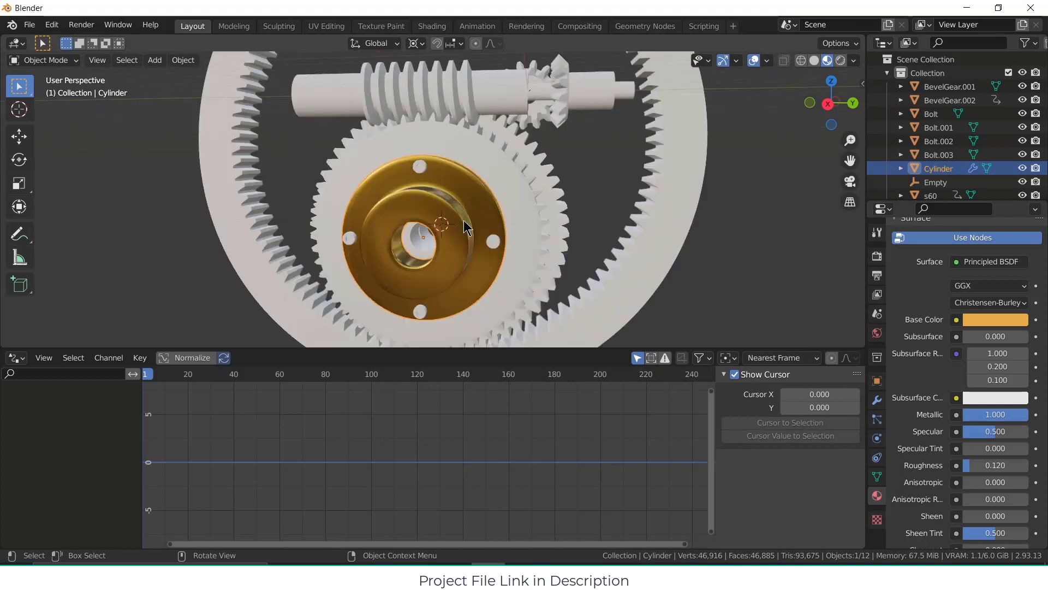
Step: Add a new material to the Bolt.001 head and darken its base colour to grey
click(496, 242)
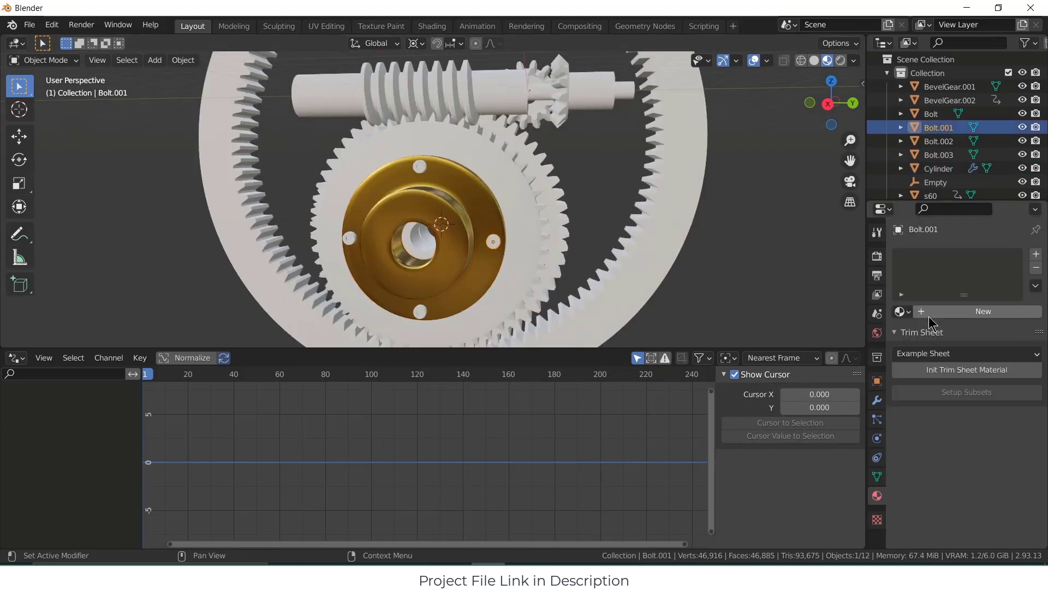
scroll(998, 434, down, 1)
click(1002, 429)
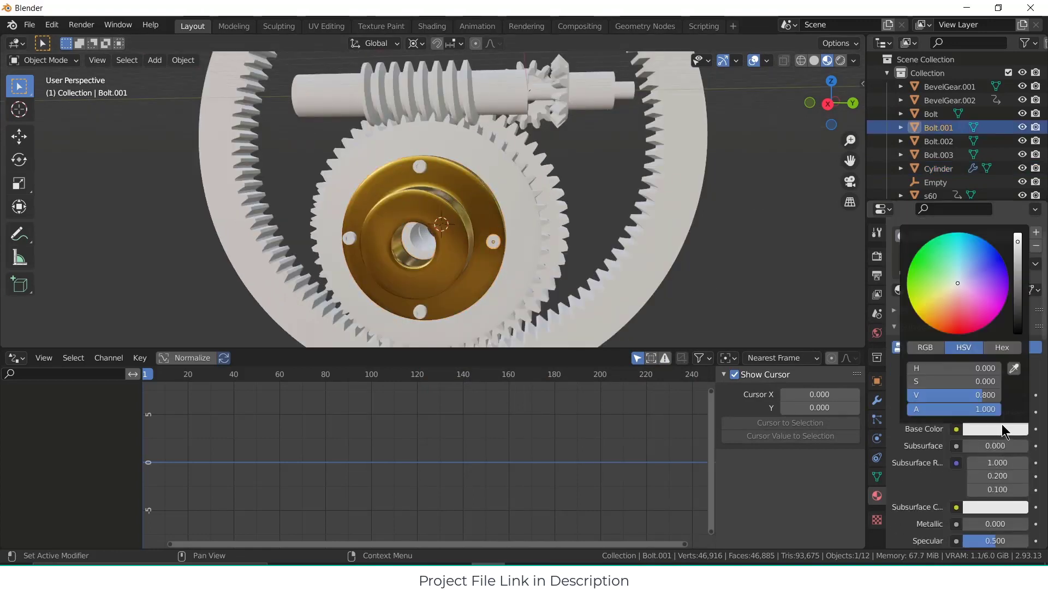
click(1017, 283)
Step: Set the bolt material's Metallic to 1.000 and its Roughness to 0.000
scroll(991, 501, down, 4)
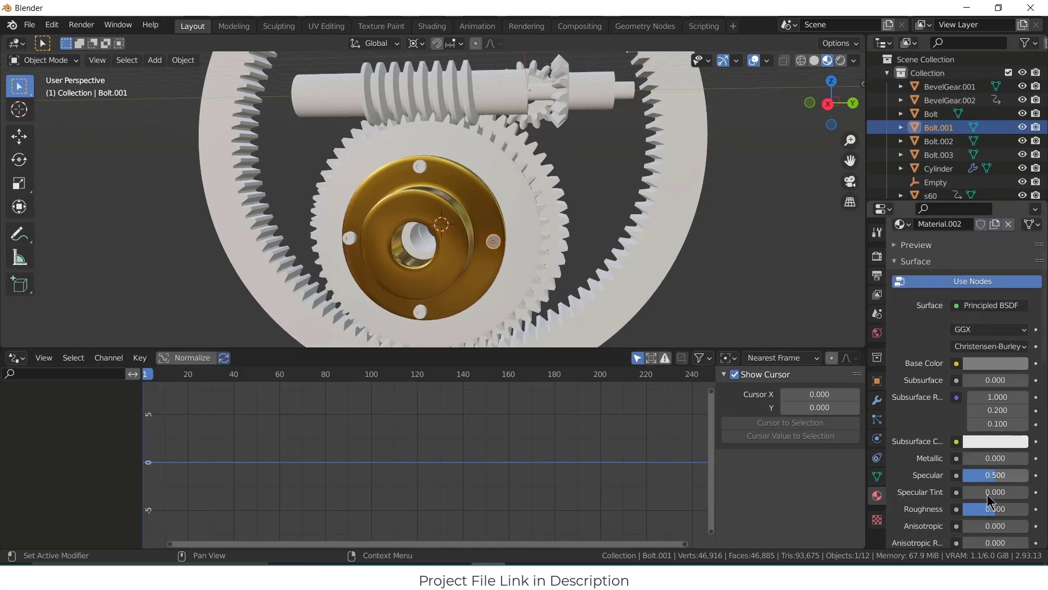
drag(981, 440, 1031, 439)
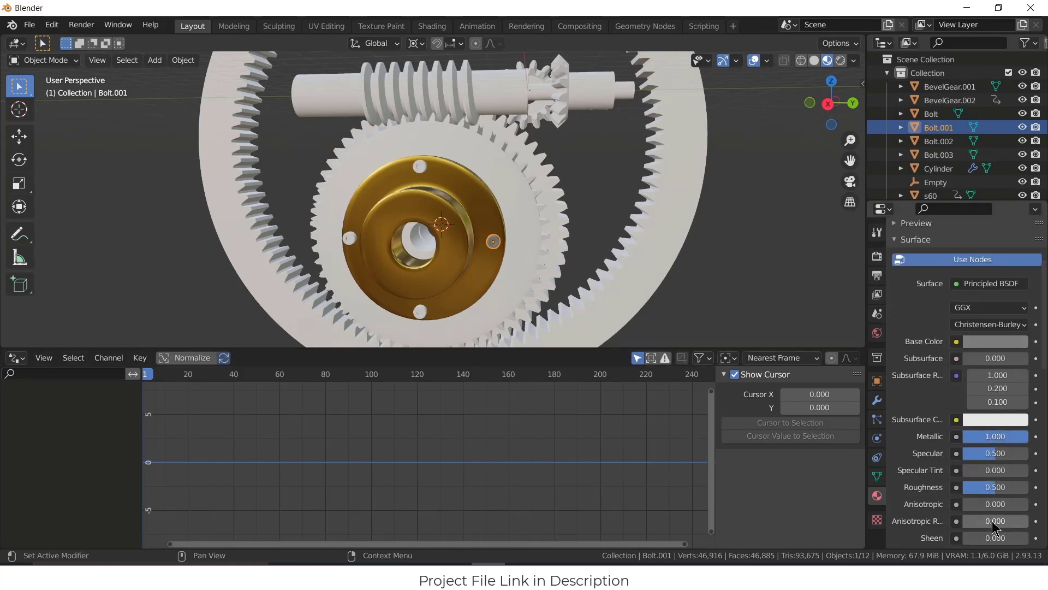
scroll(1002, 518, down, 3)
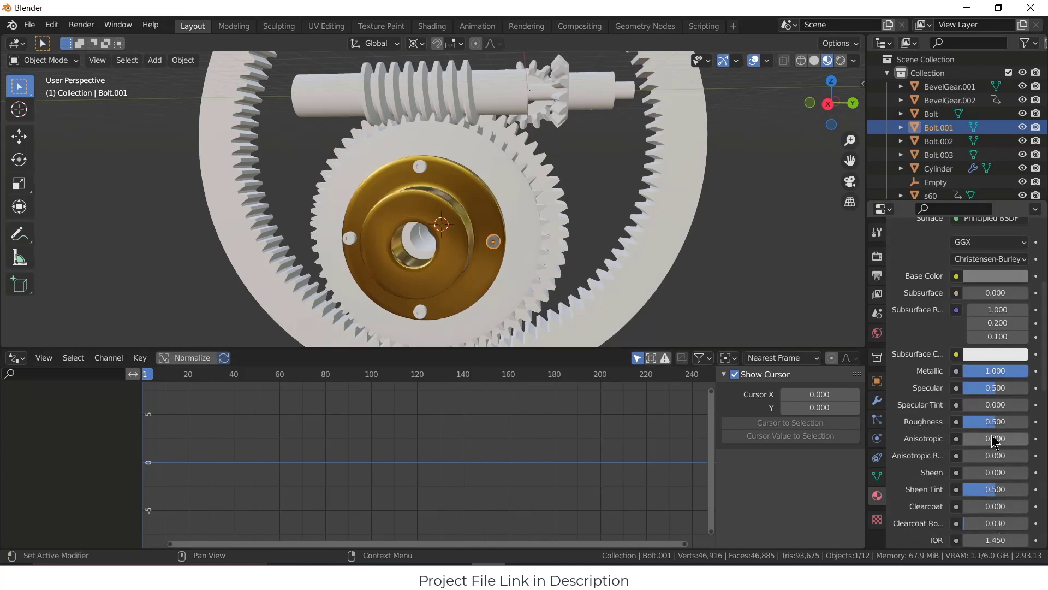
drag(994, 421, 967, 421)
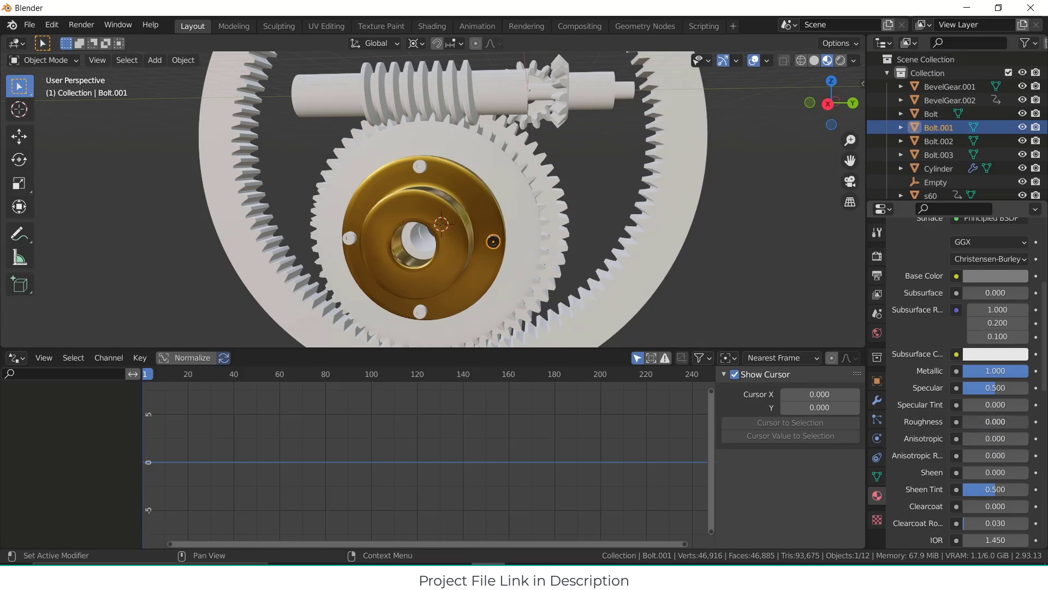
Step: Rename the dark metallic bolt material as METALLICbLACK
click(768, 280)
scroll(967, 279, up, 6)
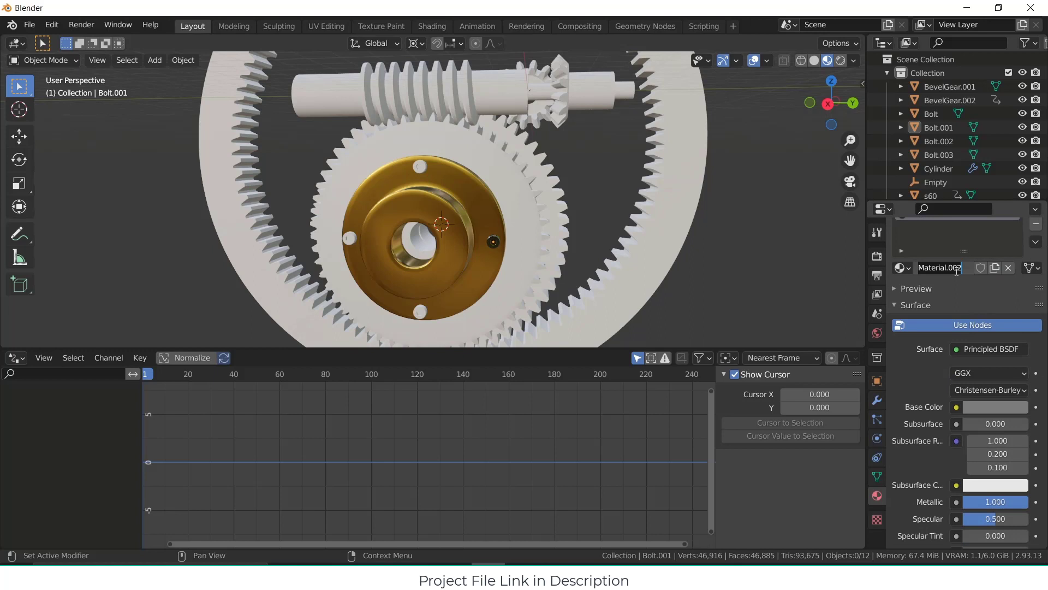
text(METALLICbLACK)
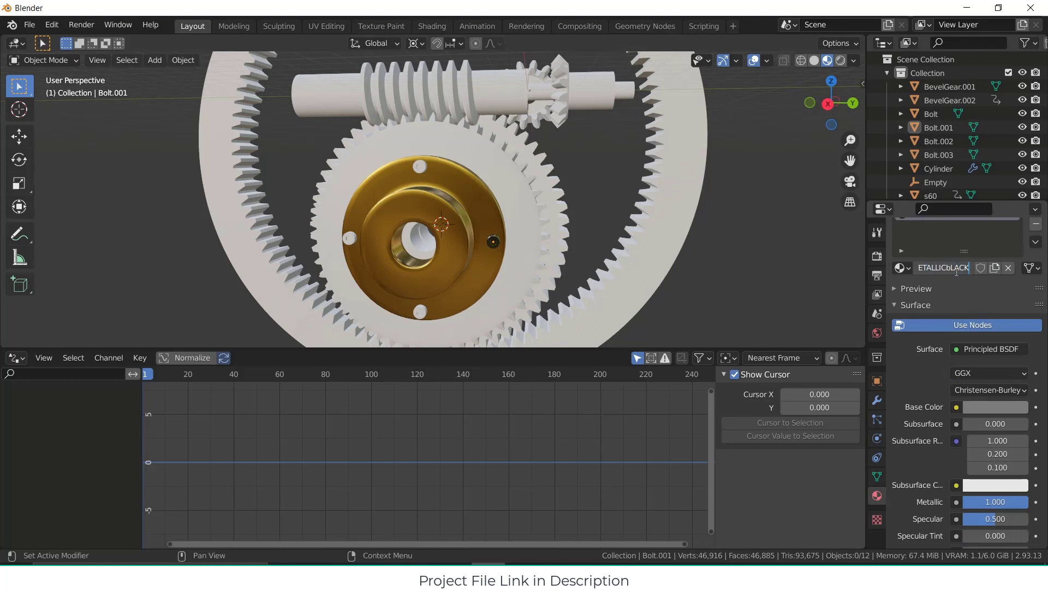
key(Return)
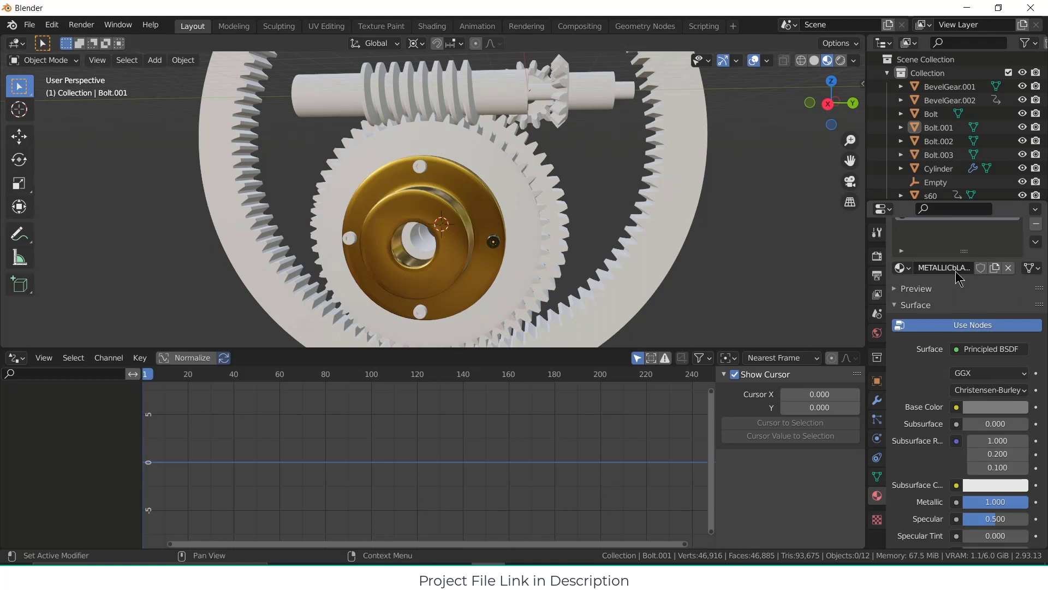
Step: Assign the METALLICbLACK material to the three remaining bolts, Bolt, Bolt.003 and Bolt.002
click(420, 167)
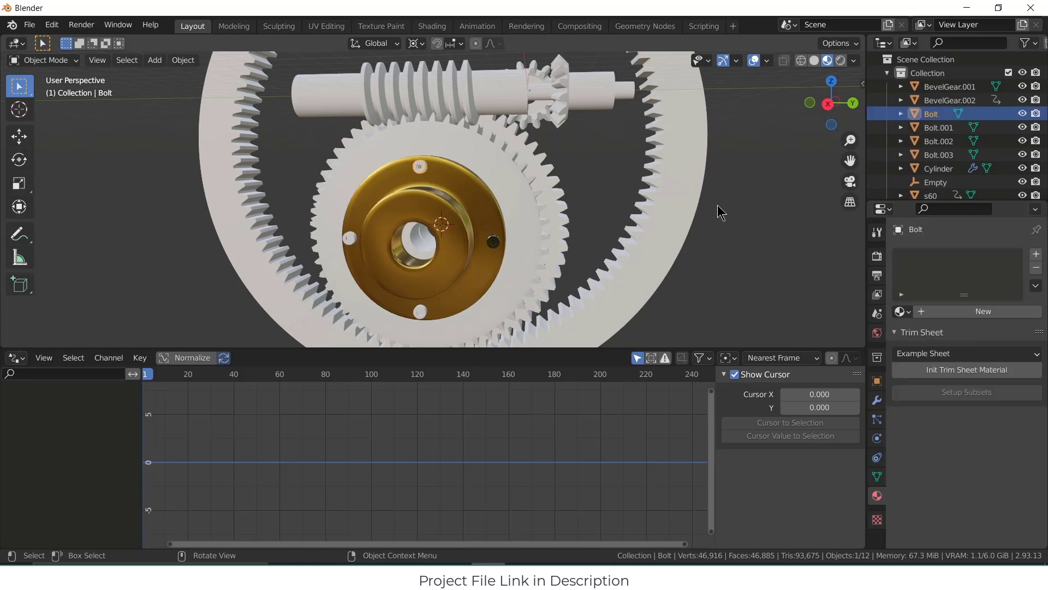
click(900, 311)
click(875, 363)
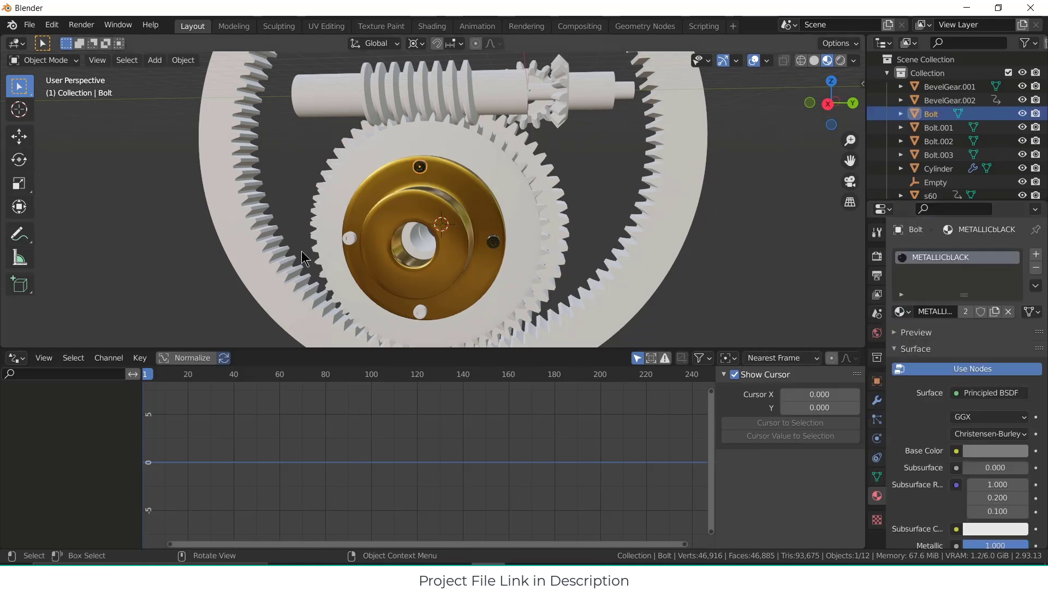
click(348, 243)
click(901, 312)
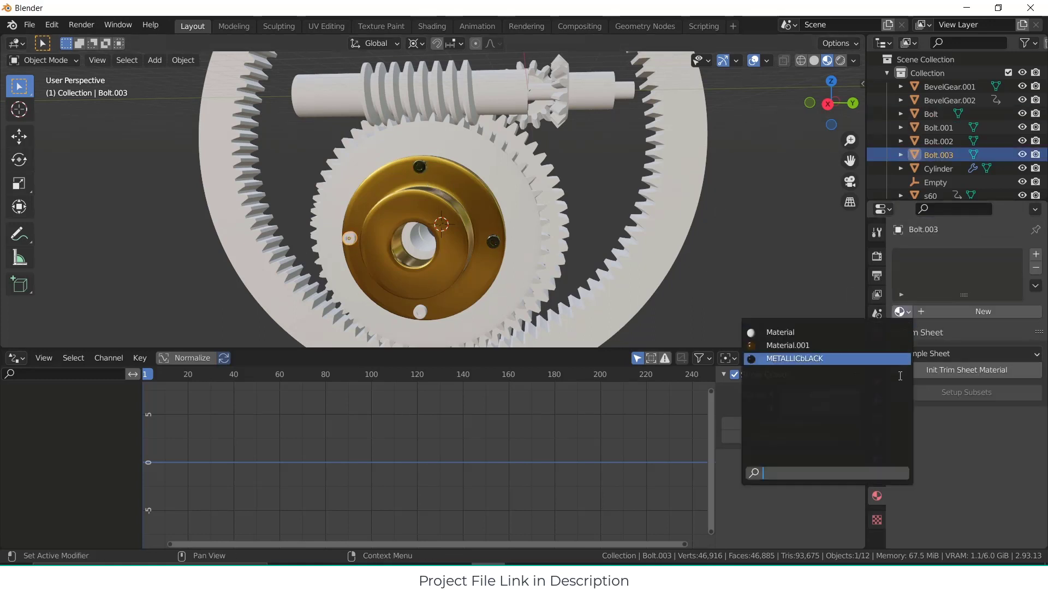
click(873, 358)
click(420, 310)
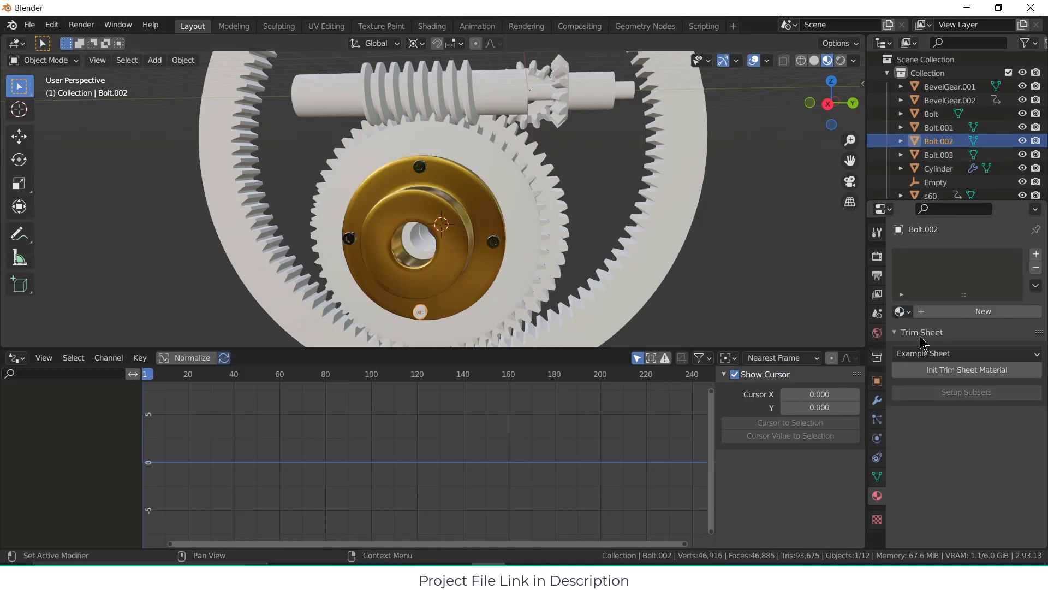
click(900, 311)
click(874, 358)
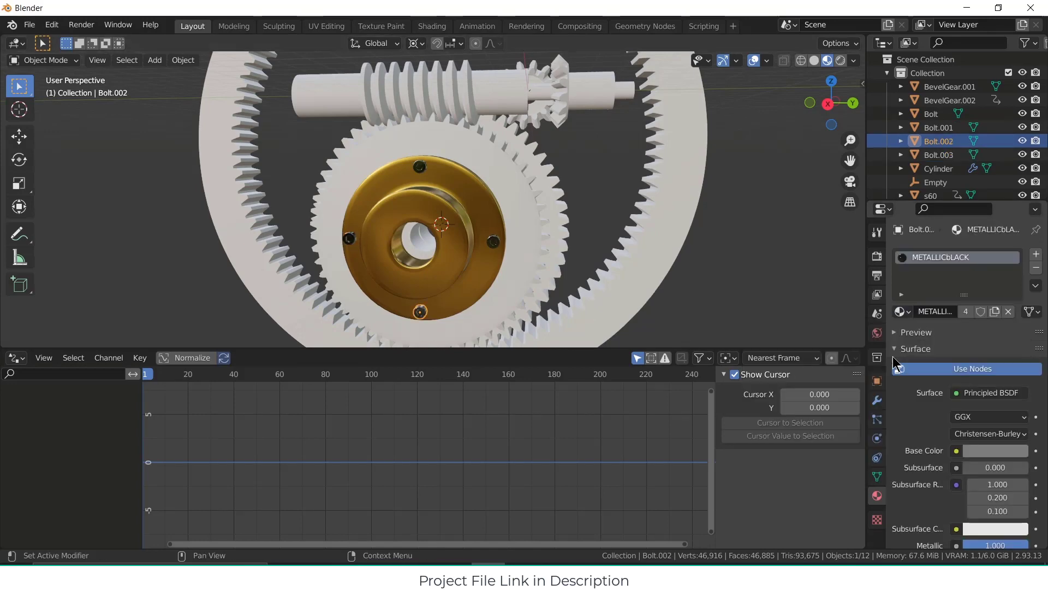
click(768, 269)
Step: Give the worm wheel WormGear.003 a new light grey material with Metallic 1.000 and Roughness 0.219
middle_drag(769, 269, 673, 255)
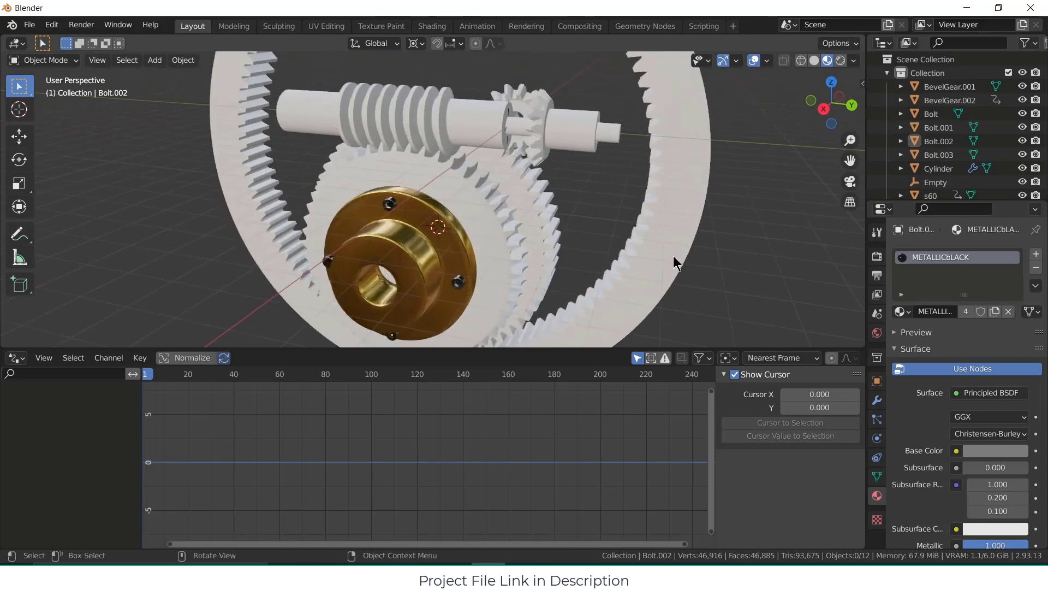
click(494, 214)
click(982, 311)
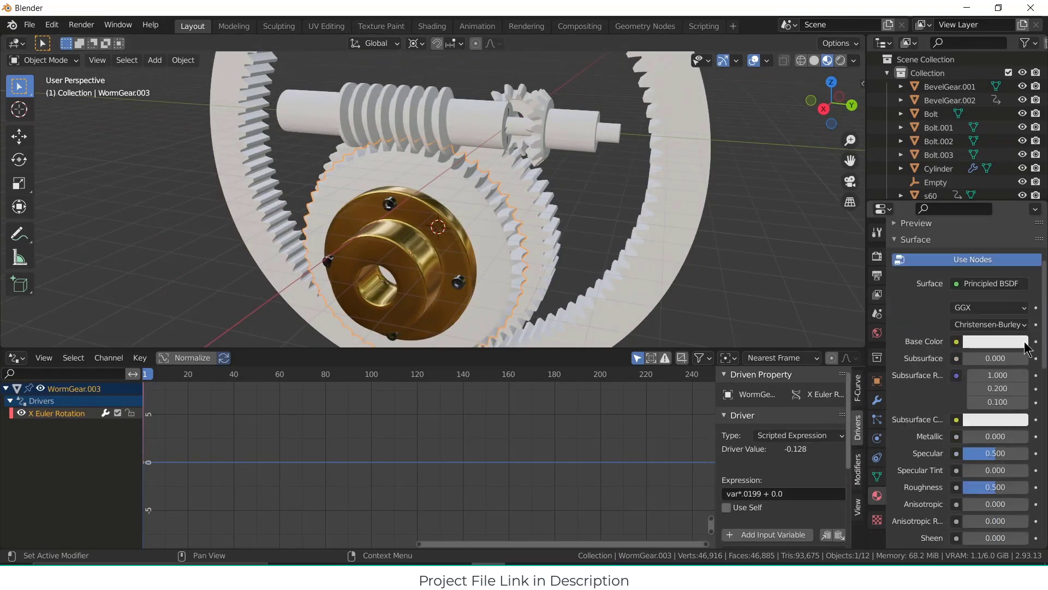
scroll(1010, 328, down, 1)
click(1010, 322)
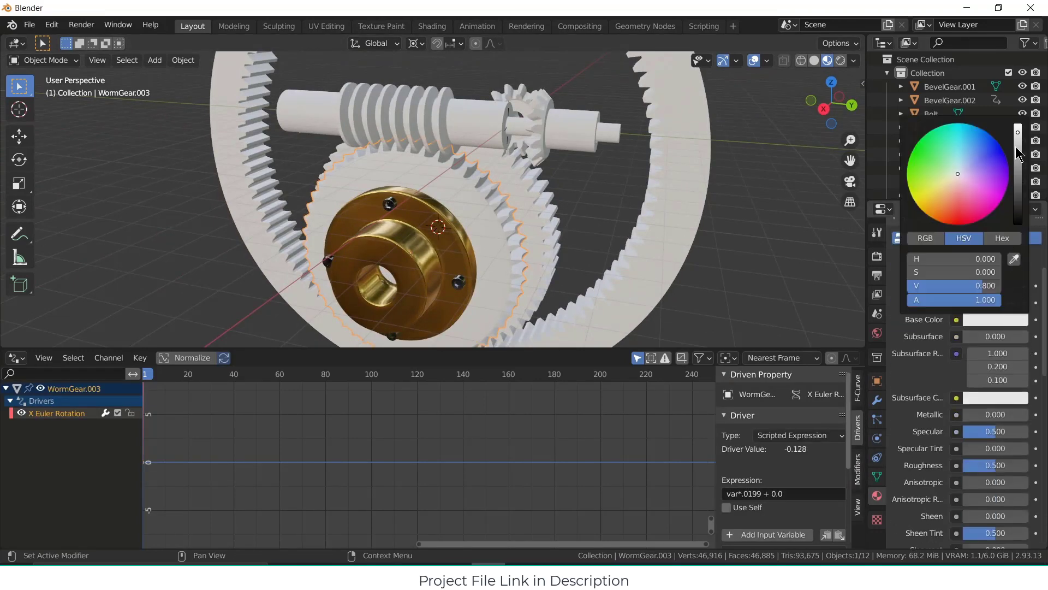
drag(1017, 149, 1018, 153)
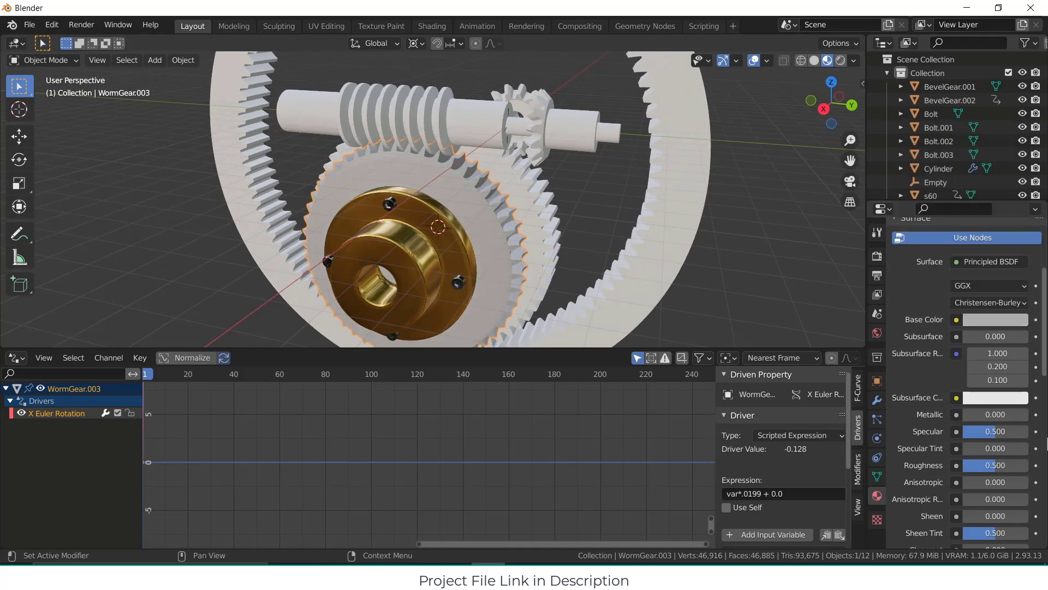
drag(987, 416, 1033, 423)
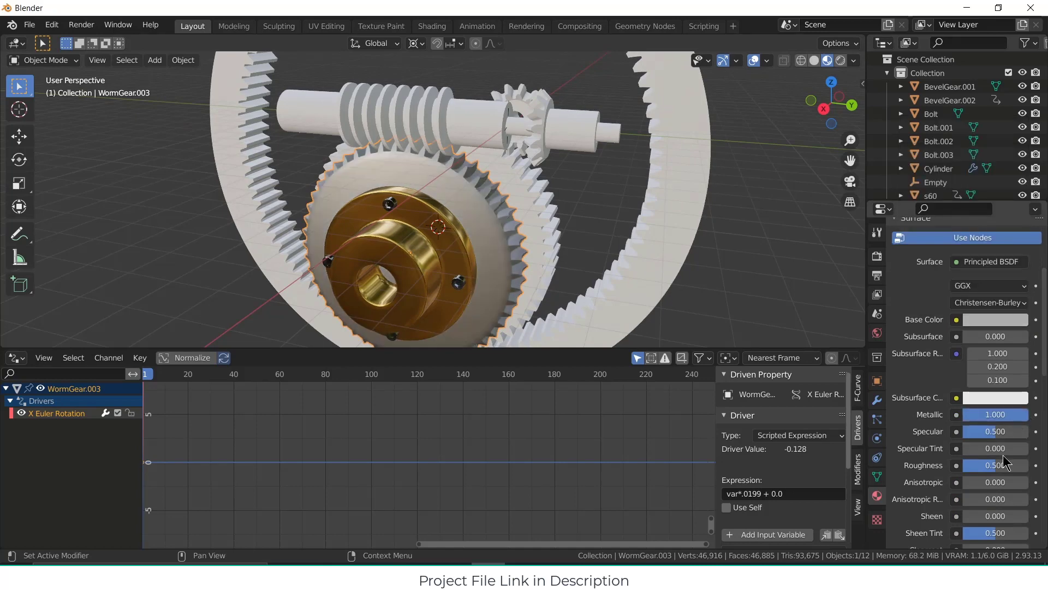
drag(996, 466, 978, 465)
Step: Rename the worm wheel's material as GRAYmETAL
scroll(984, 336, up, 5)
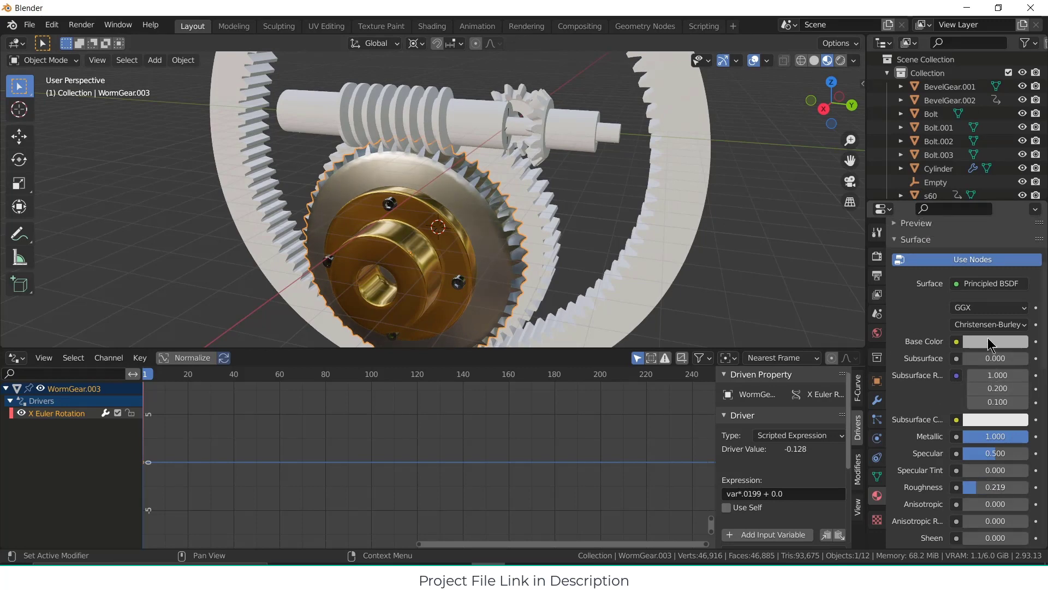
click(959, 314)
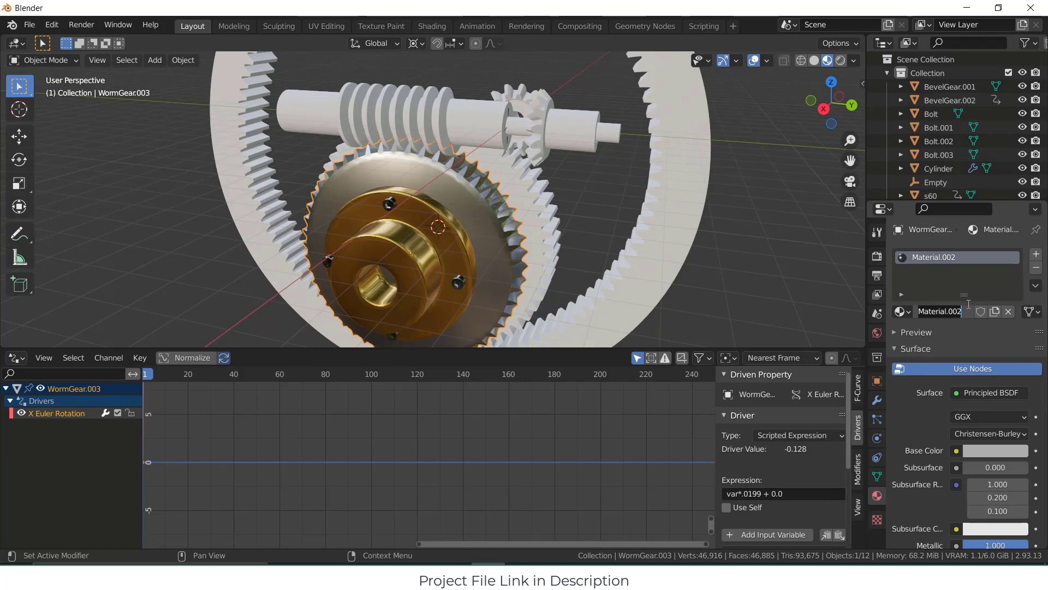
text(GRAYmETAL)
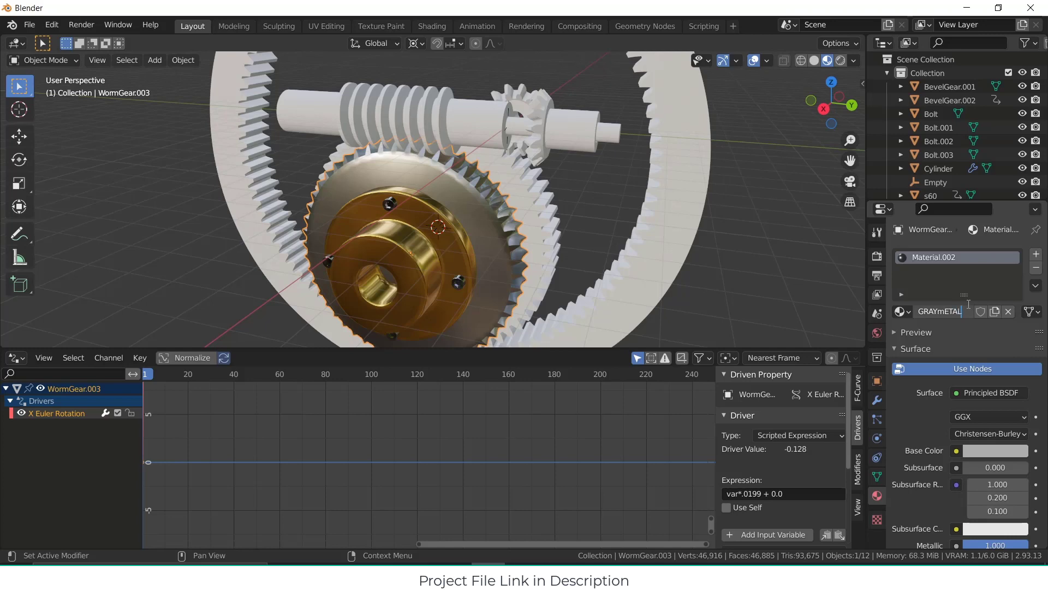
key(Return)
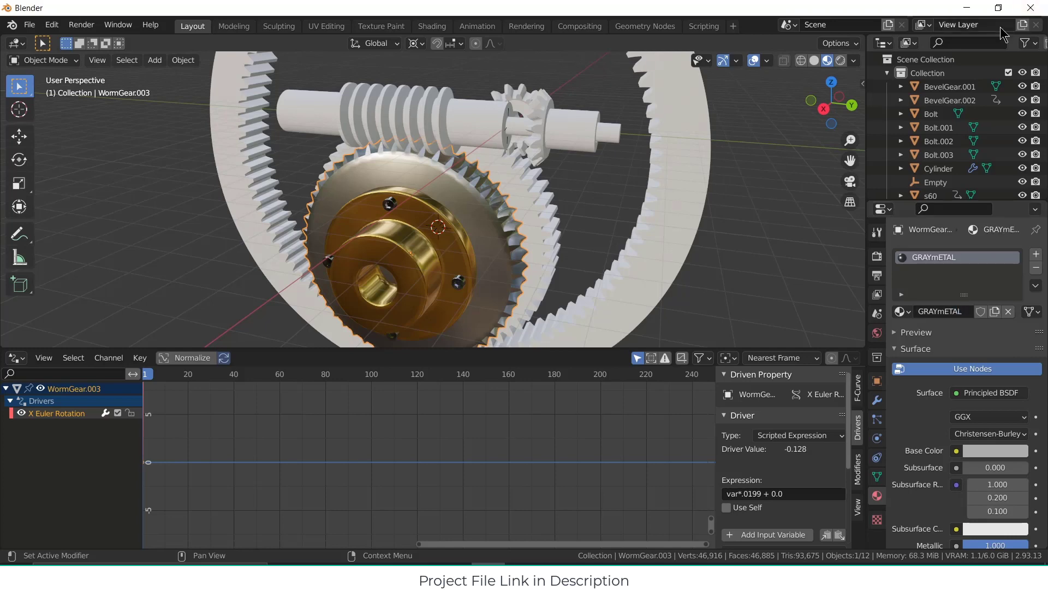
key(Caps_Lock)
Step: Assign the GRAYmETAL material to the worm shaft WormGear.001 and the s60 spur gear behind the worm wheel
click(460, 120)
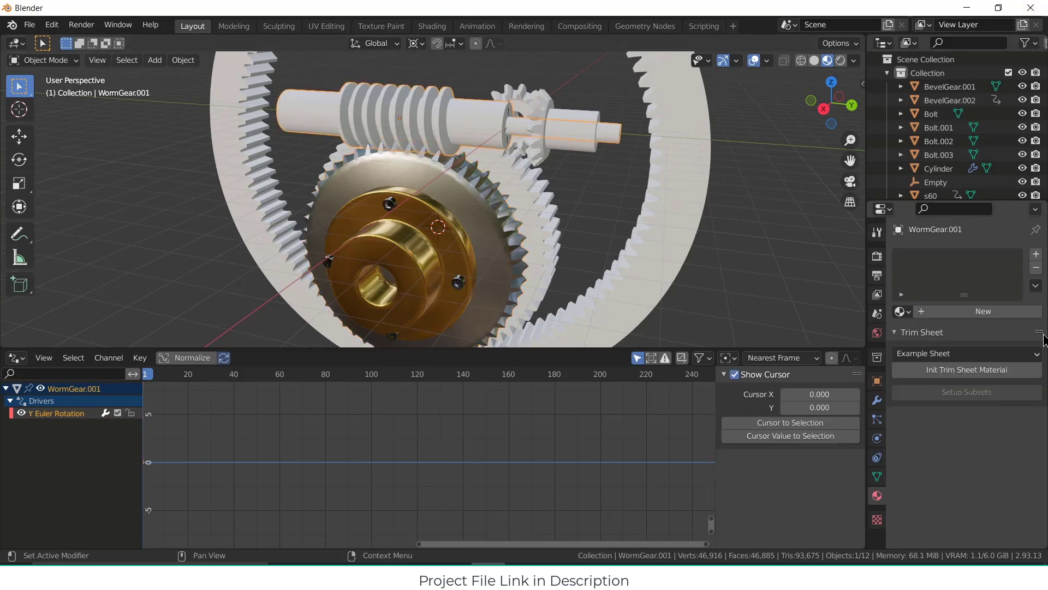
click(903, 312)
click(769, 331)
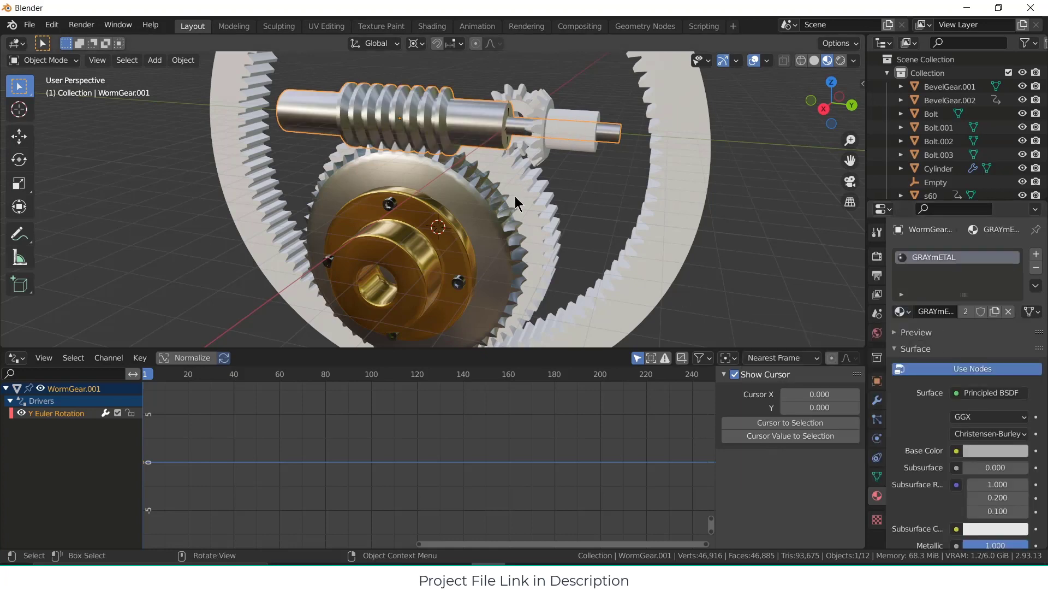
click(532, 196)
click(903, 312)
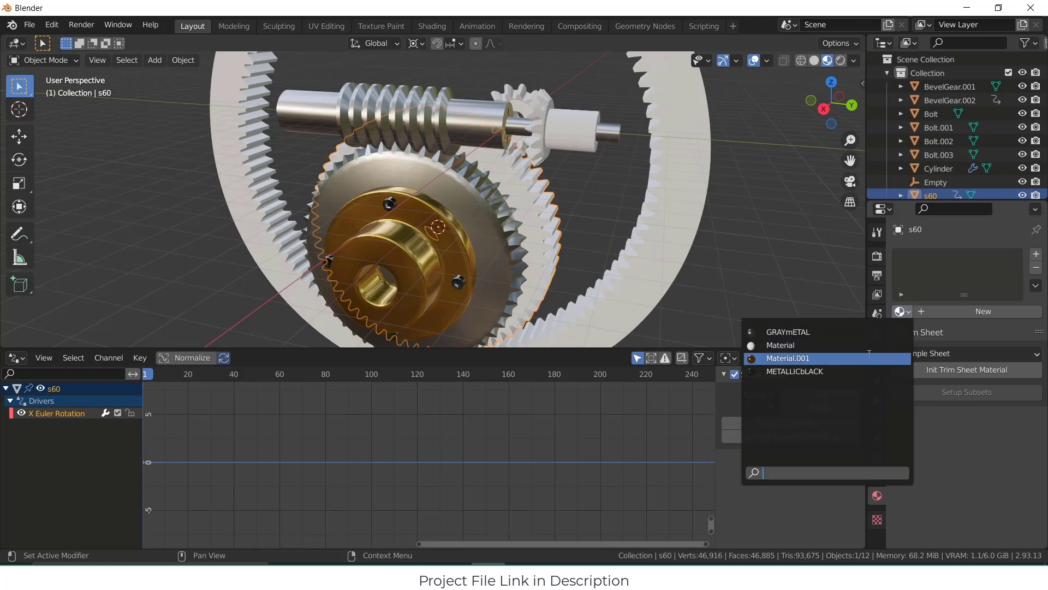
click(770, 330)
Step: Give BevelGear.002 a new light blue material with Metallic 1.000 and Roughness 0.161
click(575, 151)
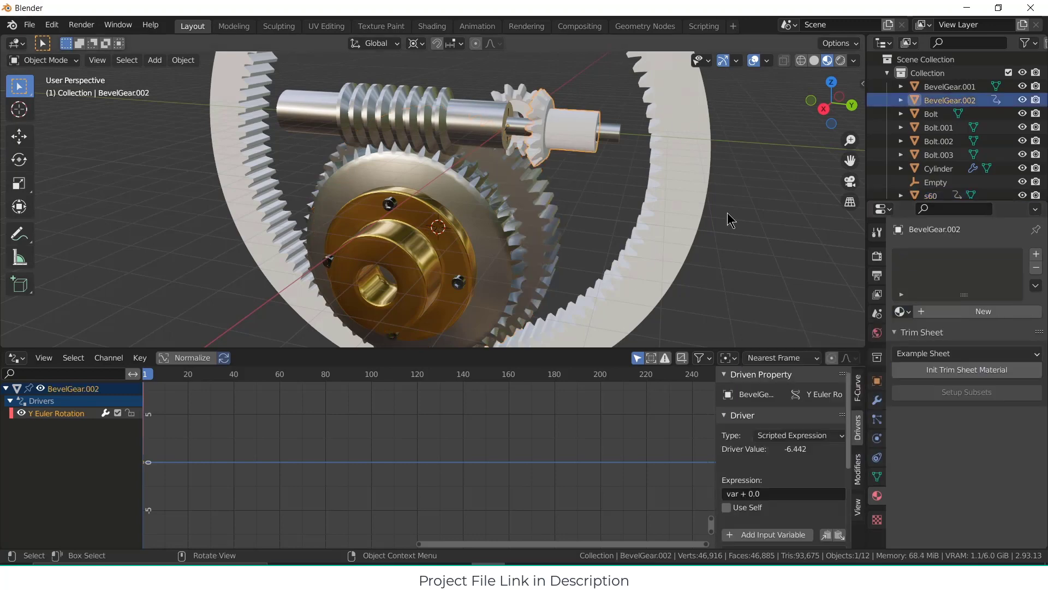
click(961, 311)
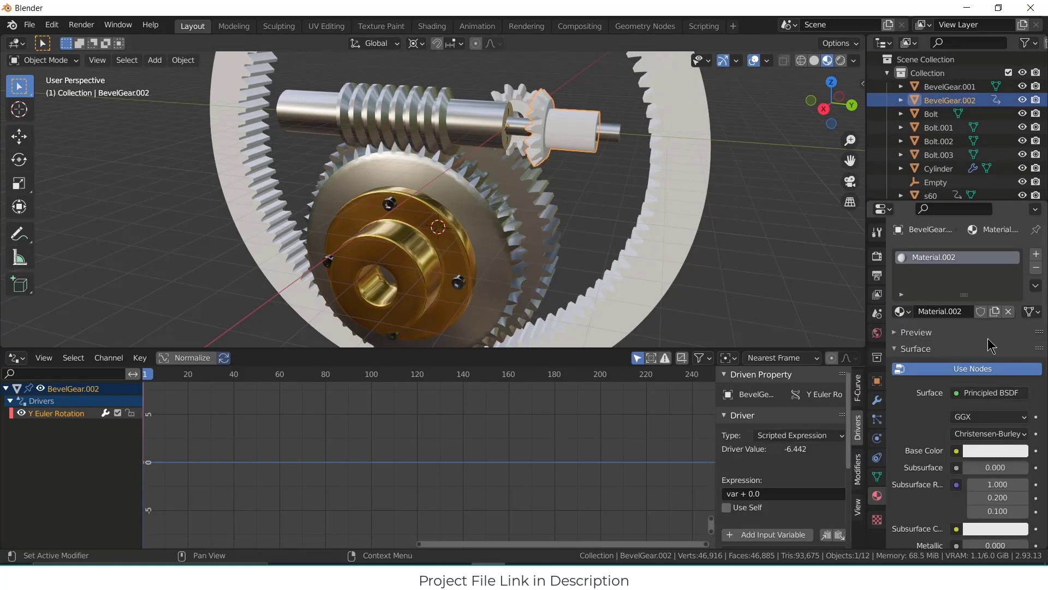
scroll(971, 415, down, 3)
click(1010, 386)
click(970, 207)
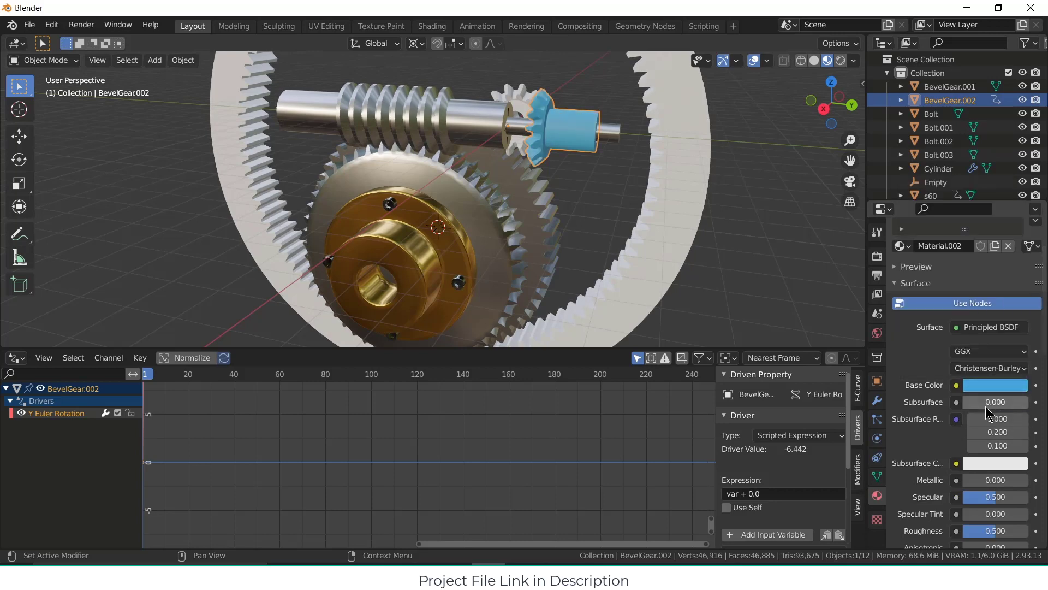
drag(981, 481, 1028, 481)
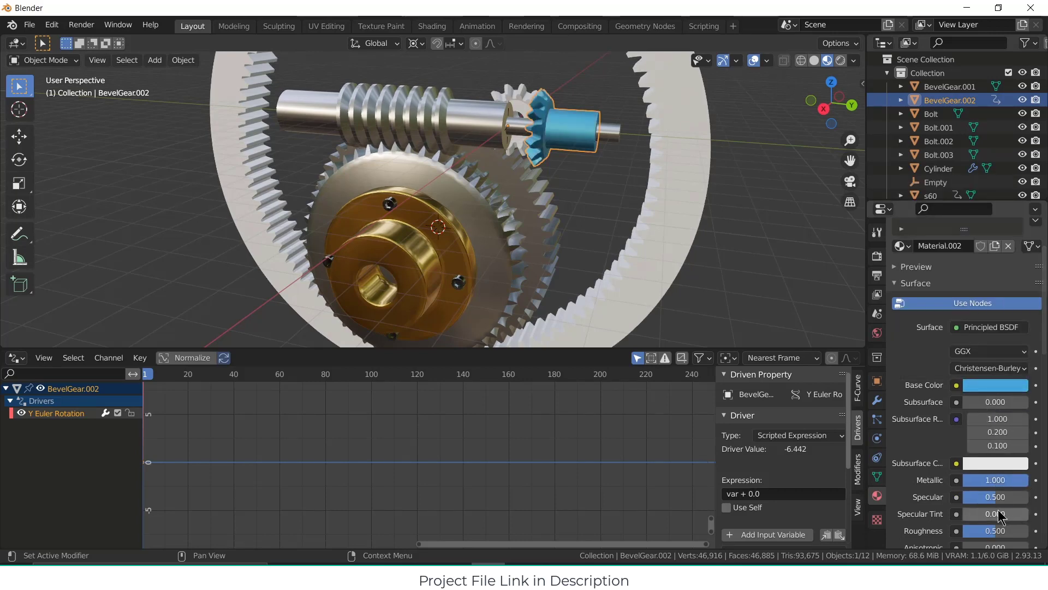
drag(995, 530, 976, 531)
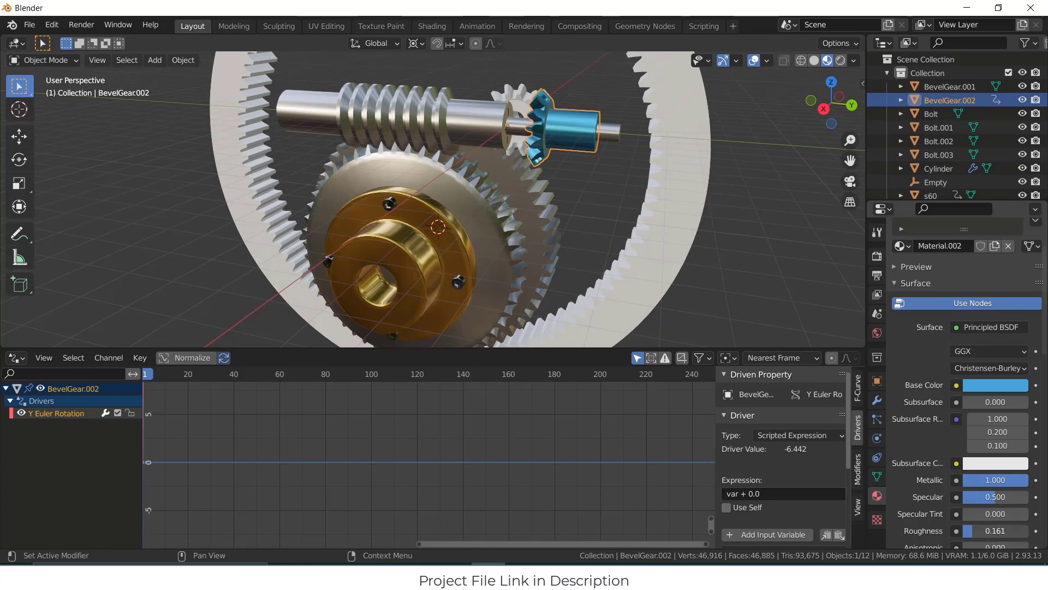
Step: Assign the blue Material.002 to the mating bevel gear, BevelGear.001
click(513, 98)
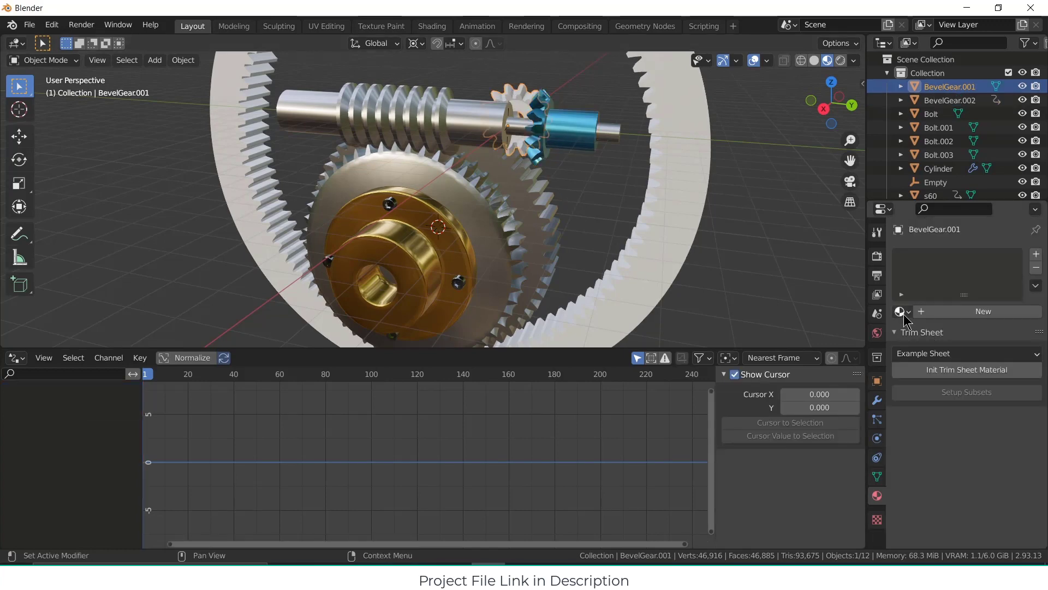
click(901, 311)
click(797, 371)
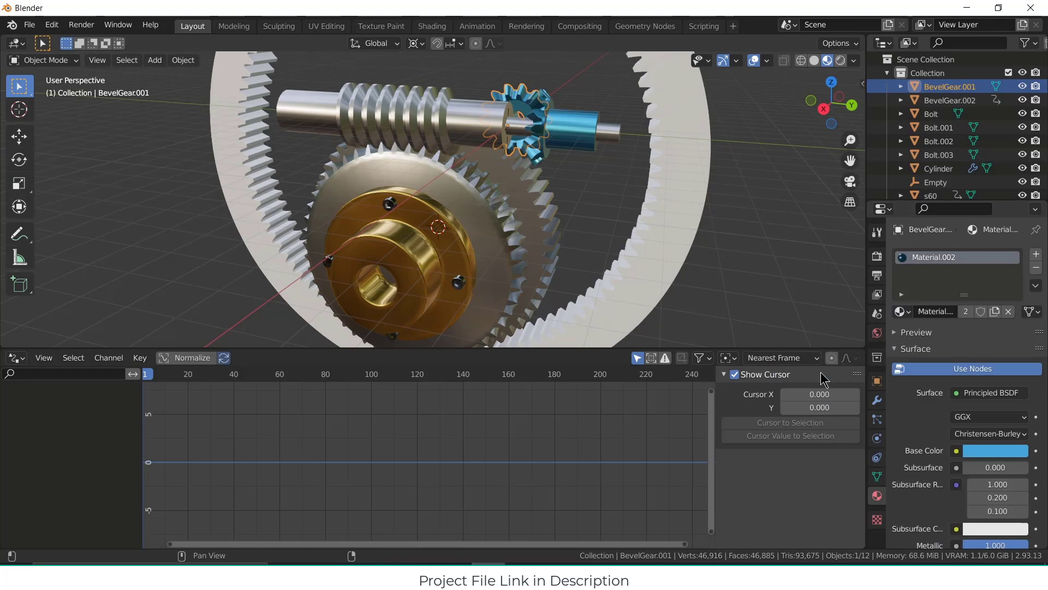
click(595, 195)
Step: Assign the GRAYmETAL material to the large internal ring gear sun100
mouse_move(595, 194)
middle_down()
mouse_move(529, 187)
mouse_move(606, 184)
mouse_move(580, 175)
mouse_move(526, 188)
mouse_move(584, 184)
mouse_move(591, 173)
mouse_move(646, 181)
mouse_move(615, 190)
middle_up()
click(610, 190)
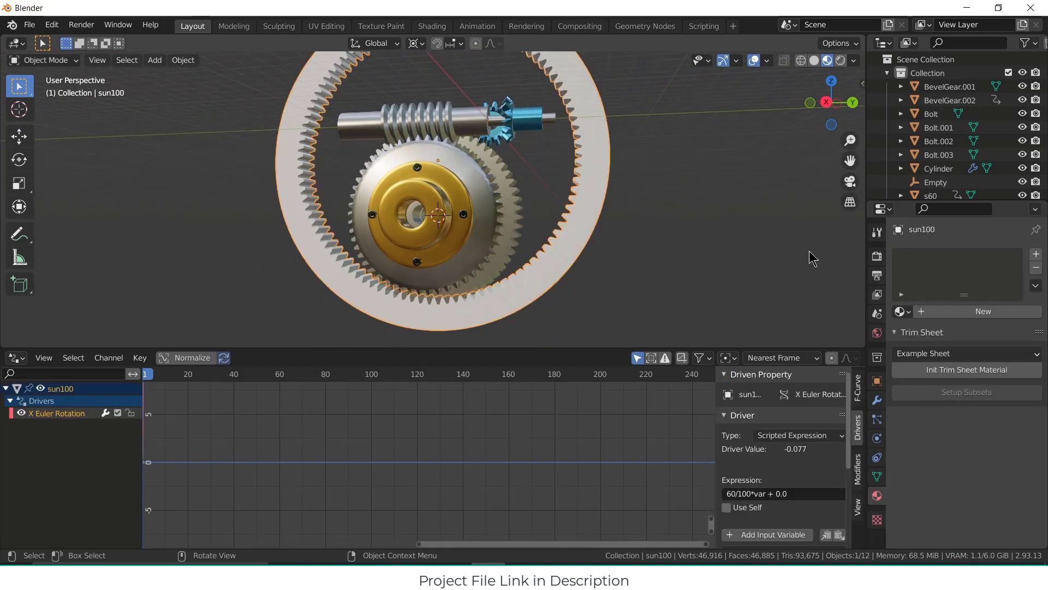
click(908, 311)
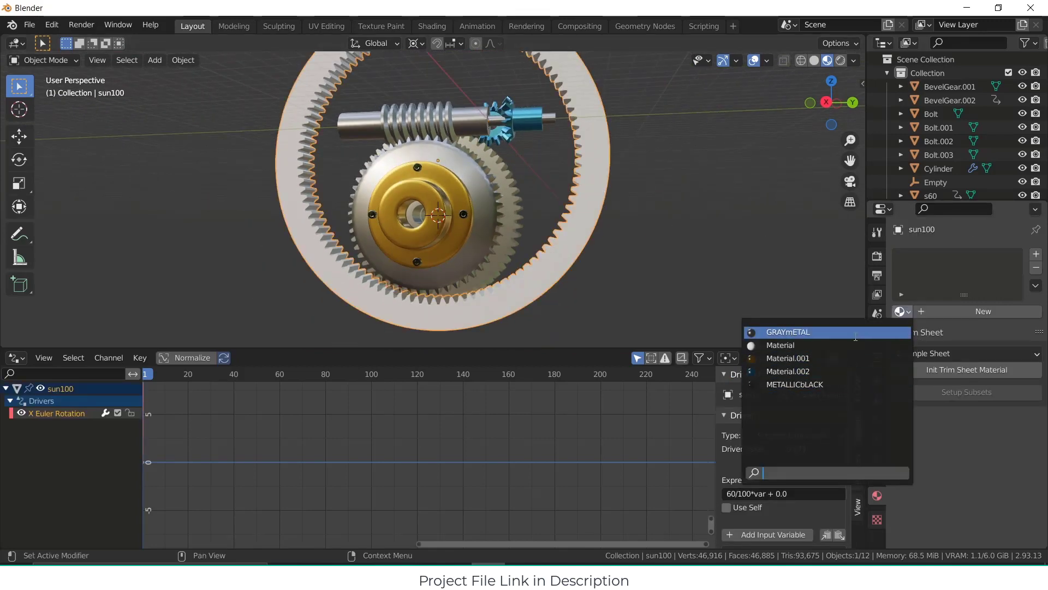
click(819, 332)
click(754, 300)
Step: Compare the assembly in front and right views with the robotic arm joint reference on YouTube, and return to Blender
middle_drag(659, 254, 635, 264)
key(KP_1)
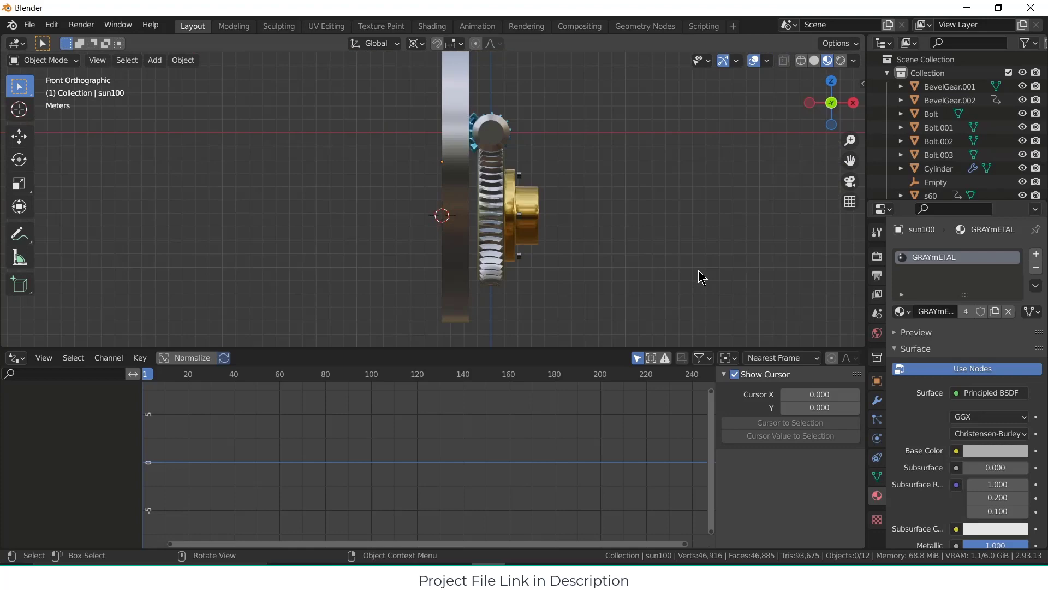
key(KP_3)
key(Home)
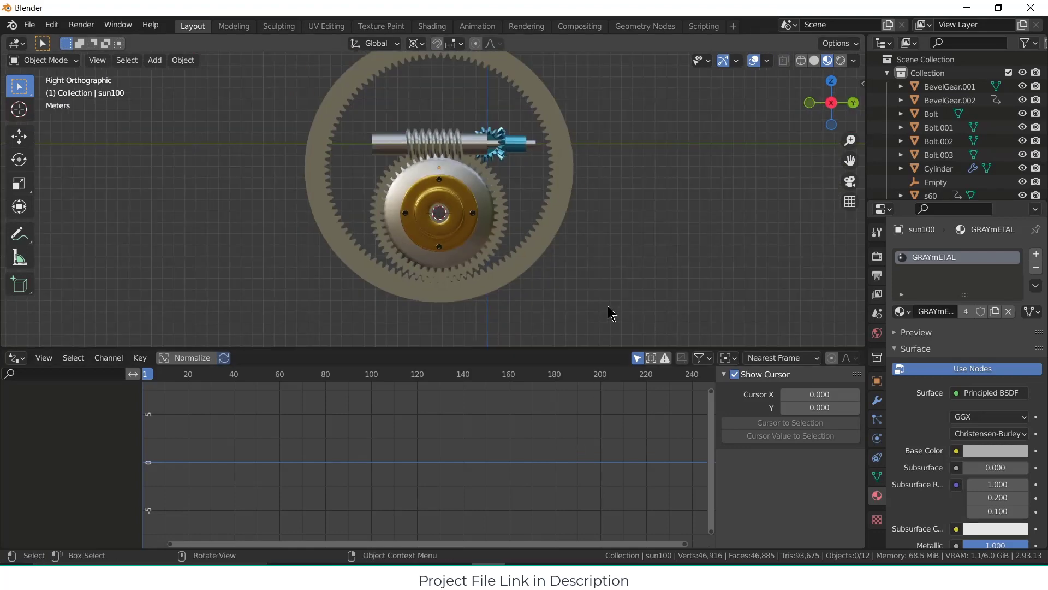
mouse_move(434, 562)
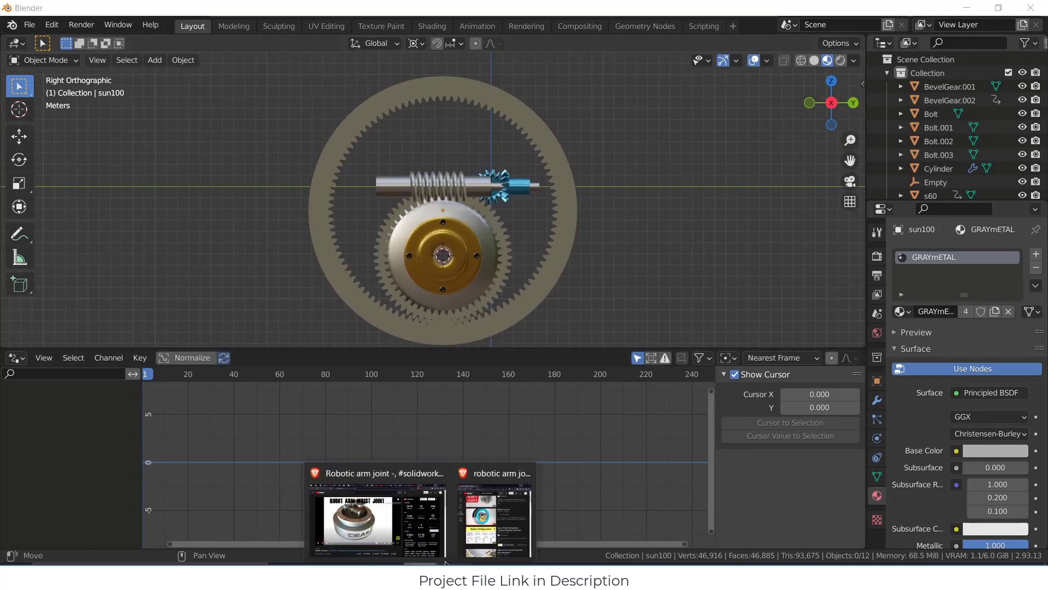
click(485, 540)
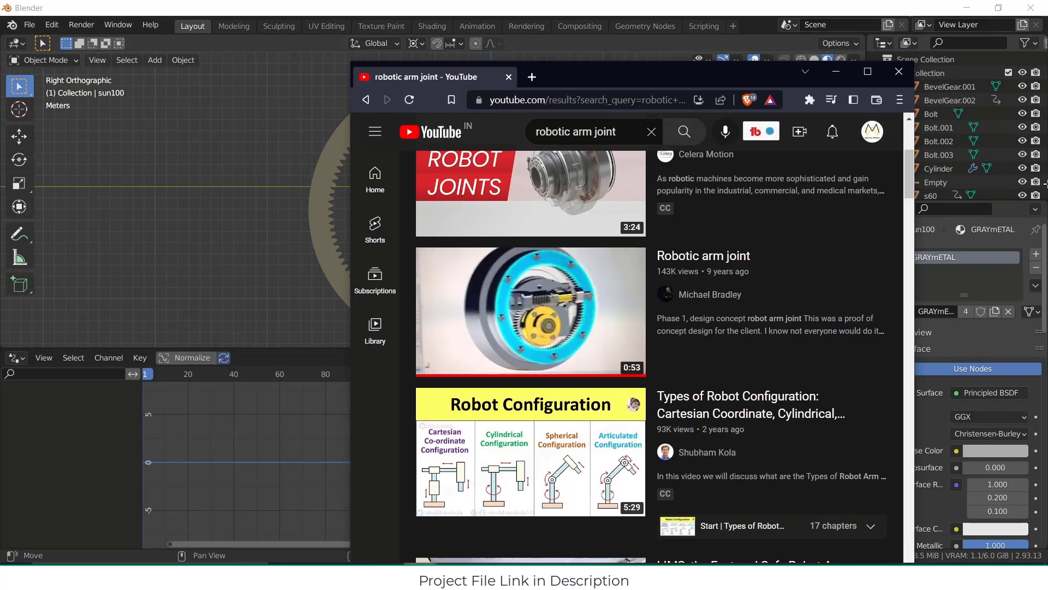
click(836, 80)
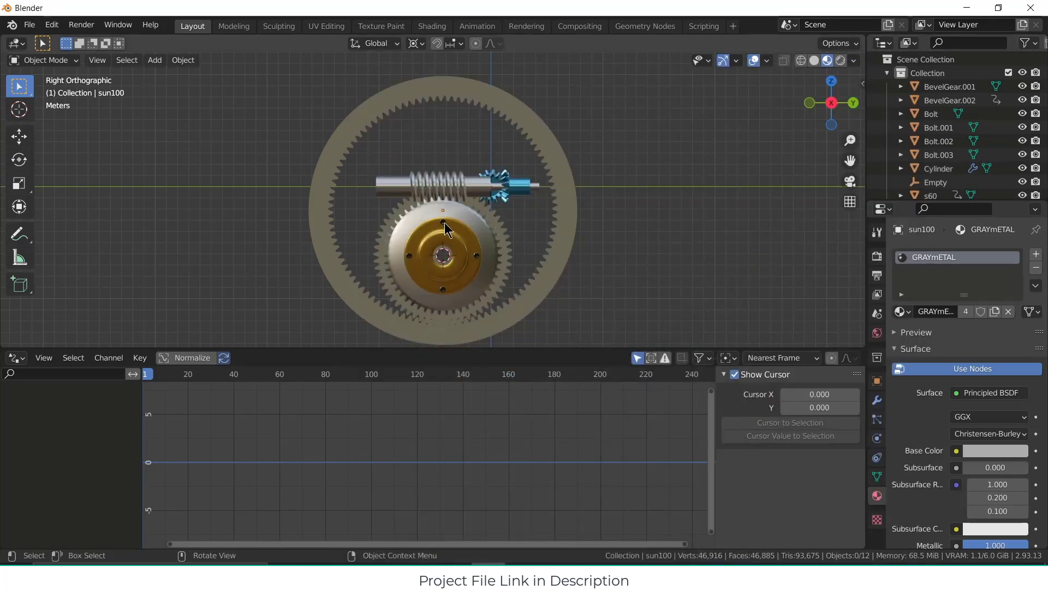
scroll(455, 221, up, 2)
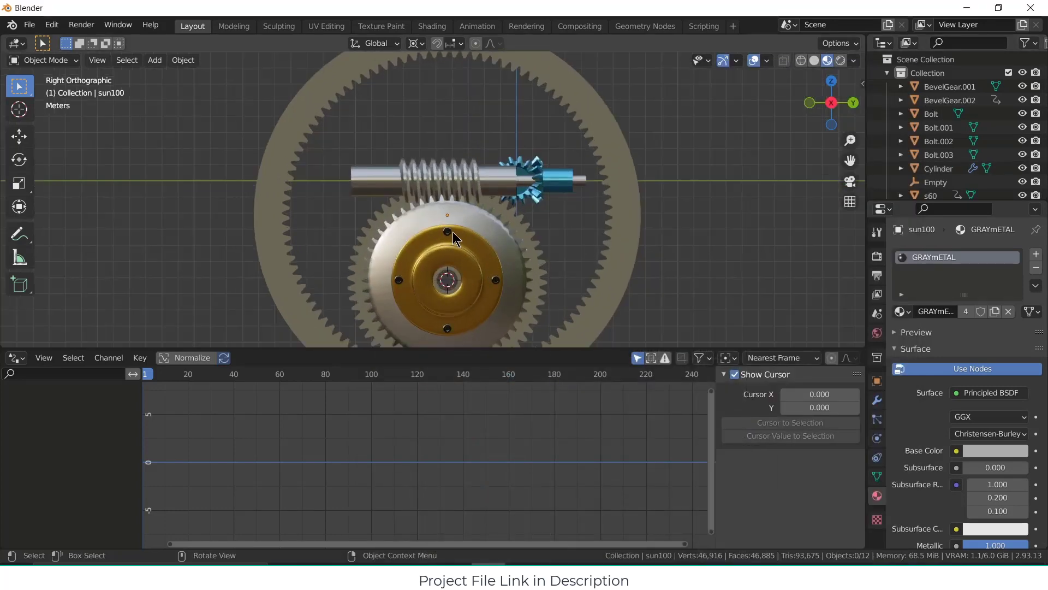
Step: Duplicate the hub's top bolt and move the copy 11.818 m along Z onto the upper rim of the ring gear
click(448, 234)
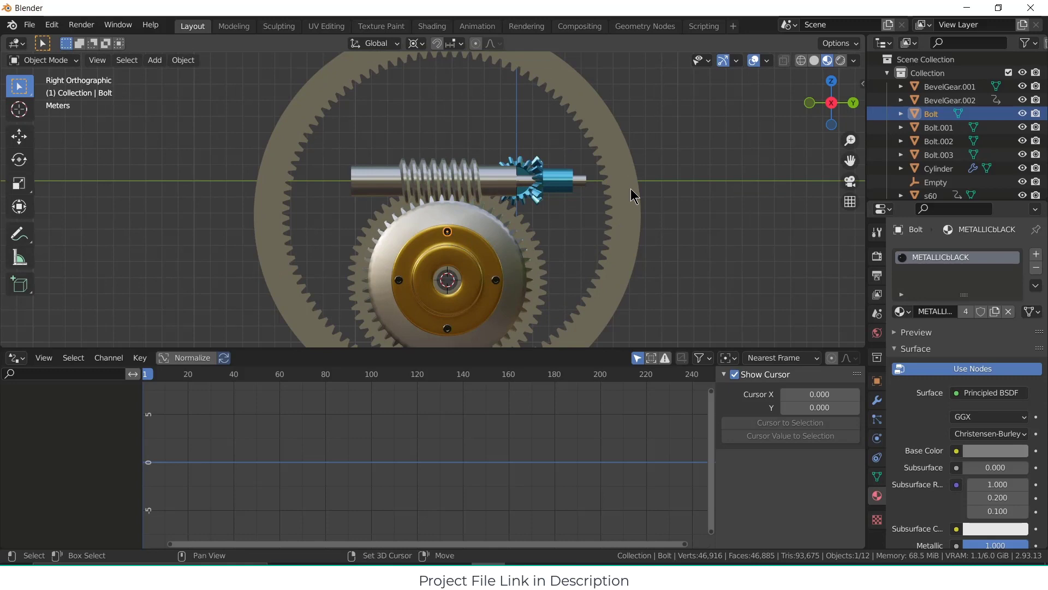
key(shift+d)
key(z)
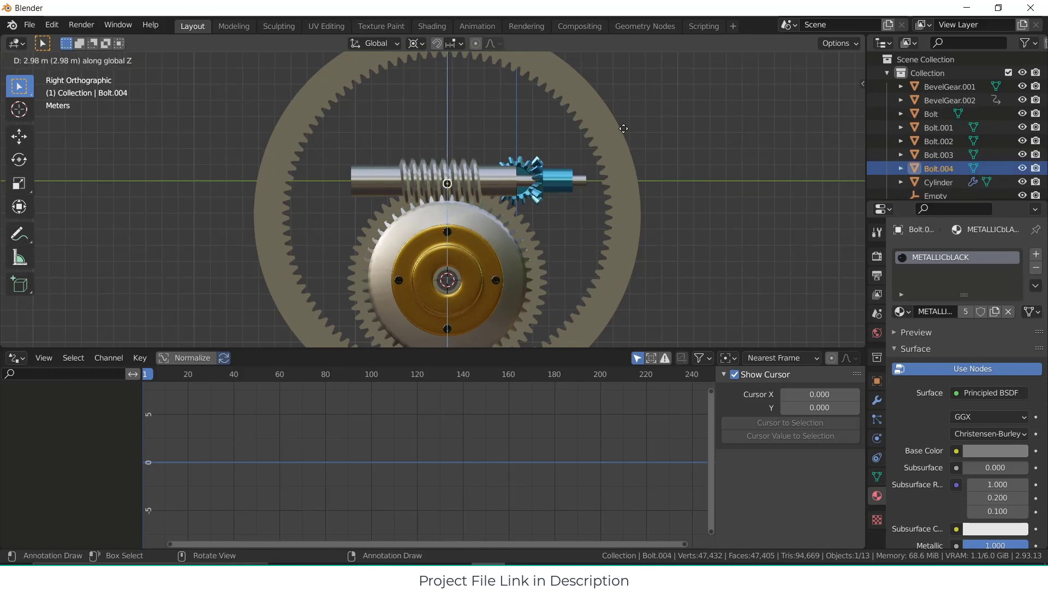
click(598, 295)
scroll(555, 207, down, 2)
scroll(495, 145, up, 7)
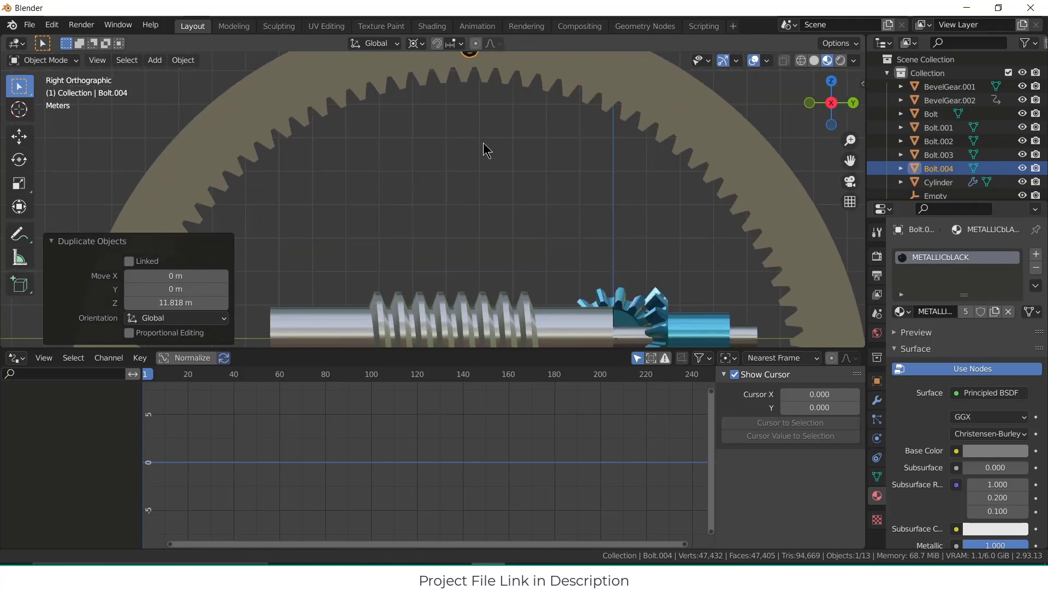
shift+middle_drag(484, 144, 471, 243)
key(s)
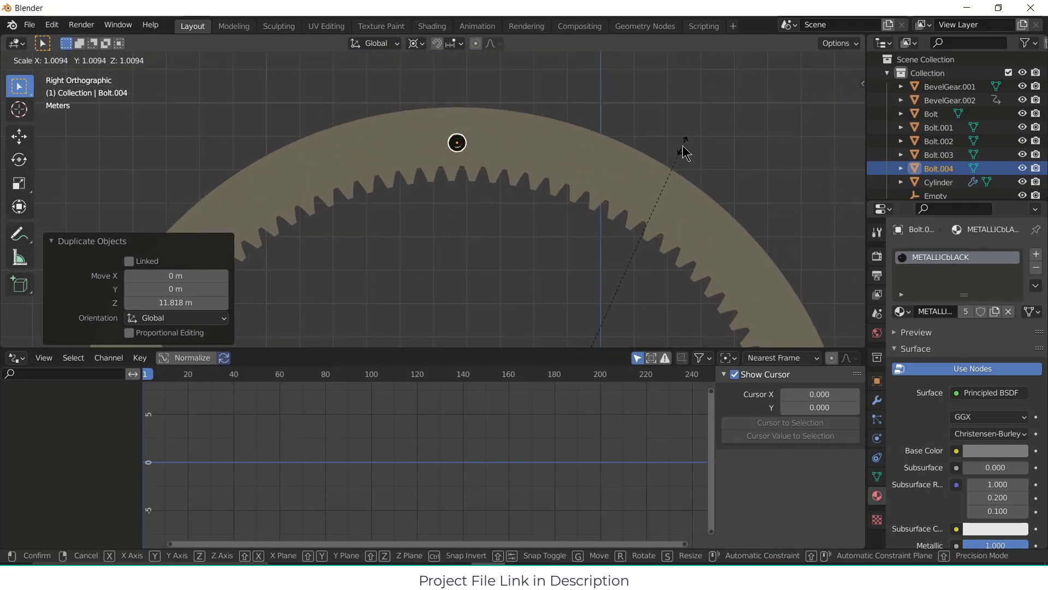
right_click(683, 146)
click(416, 43)
click(432, 74)
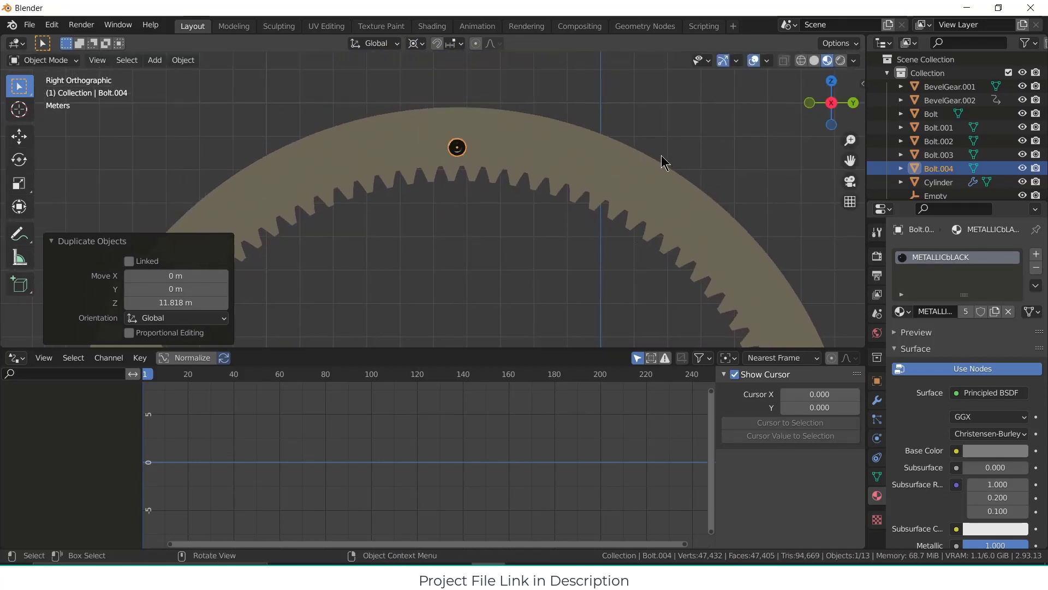
key(s)
right_click(690, 146)
Step: Set the pivot to Individual Origins and scale the ring gear's bolt Bolt.004 by 1.294 in place
click(458, 147)
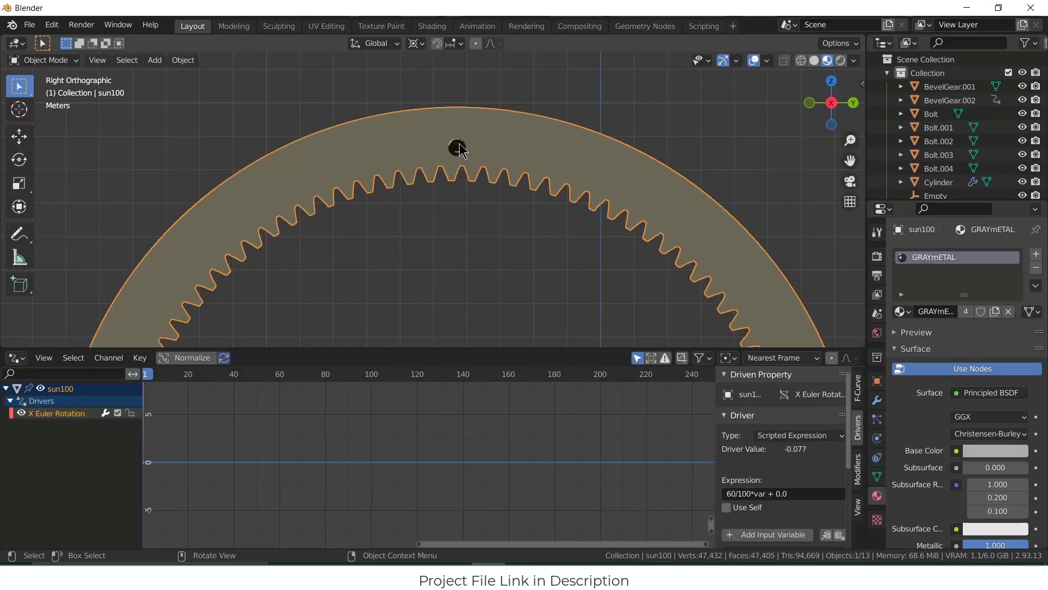
click(460, 149)
click(416, 44)
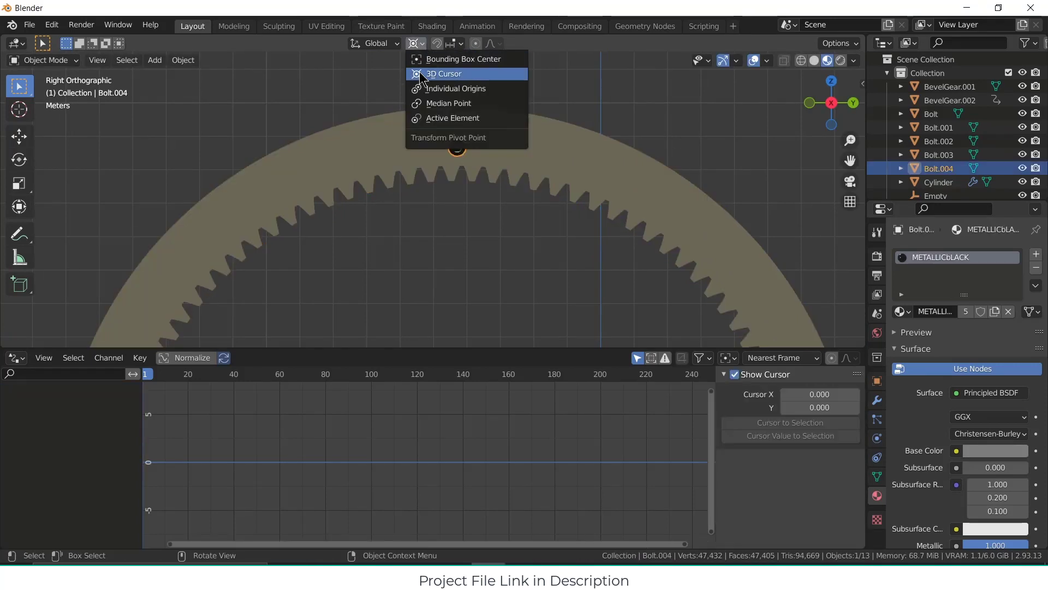
click(451, 87)
key(s)
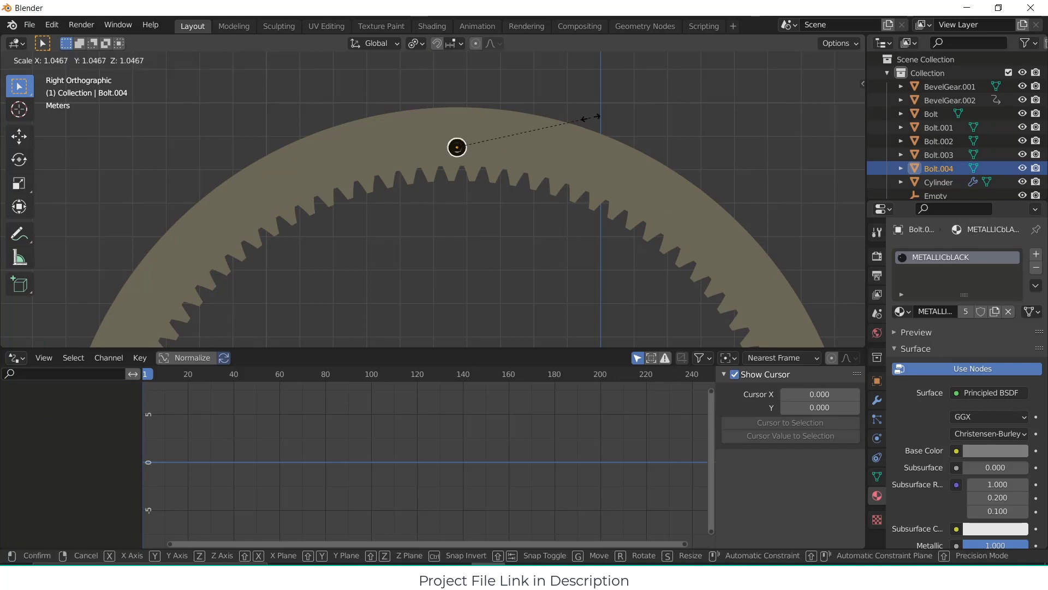
click(625, 132)
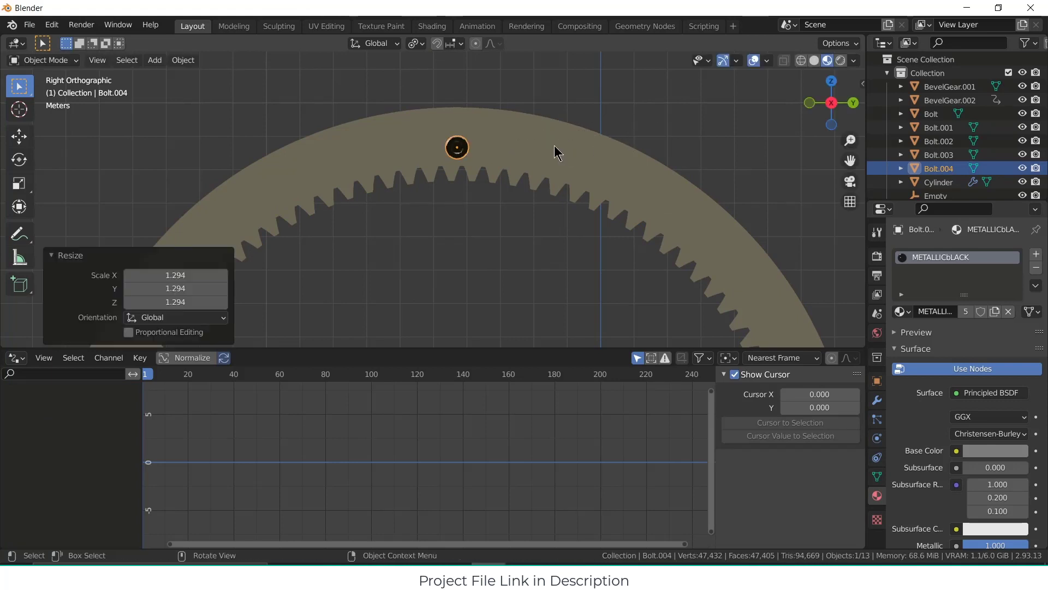
Step: Move Bolt.004 along X to seat it against the ring gear's side face, and check it in the front view
middle_drag(555, 145, 524, 197)
key(g)
key(x)
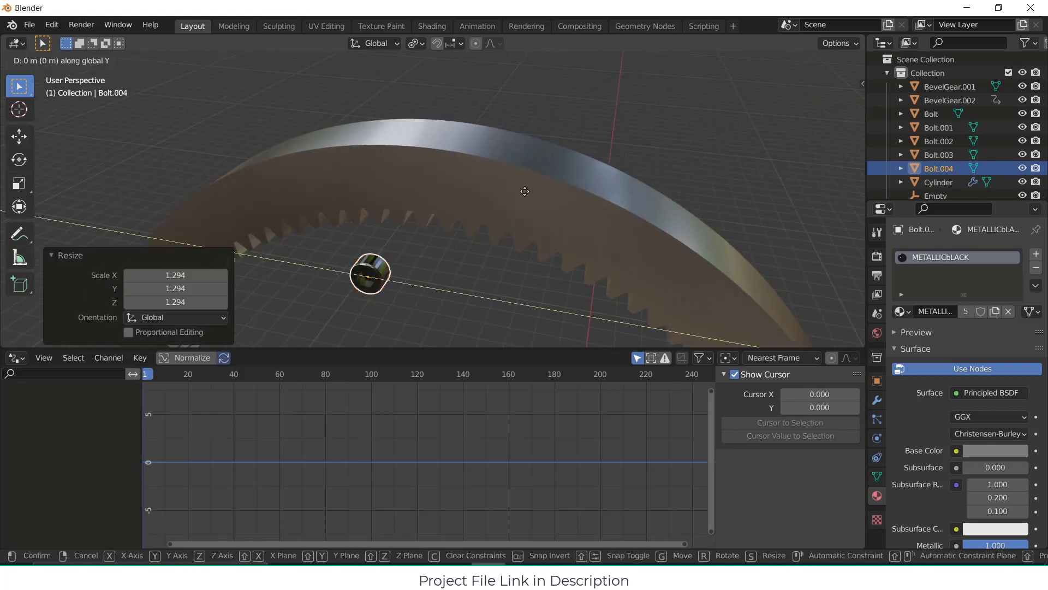
click(593, 120)
middle_drag(599, 185, 616, 141)
key(KP_1)
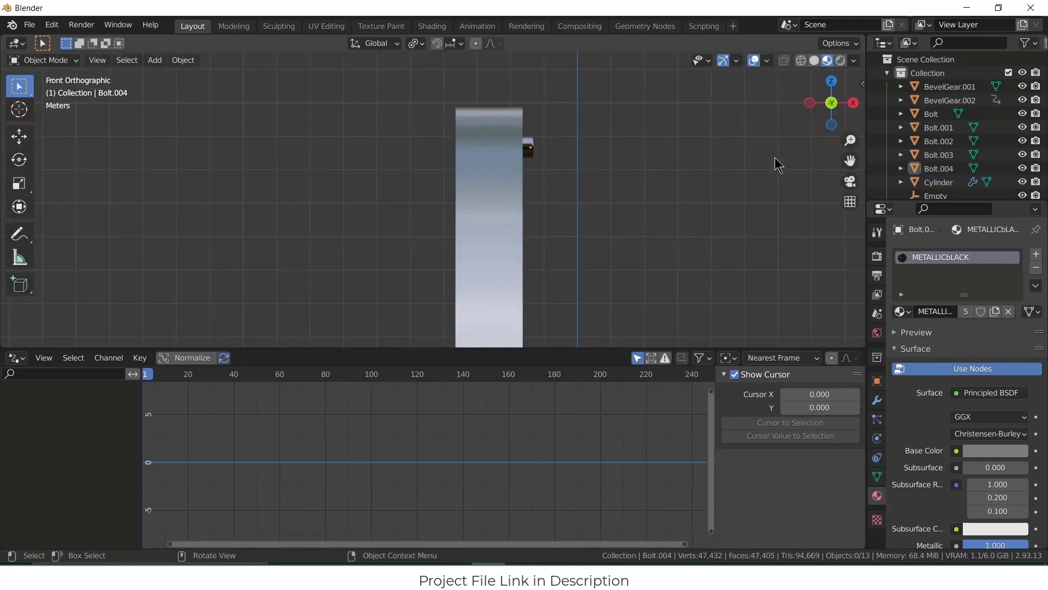
Step: View the ring gear from the right and compare its bolt layout with the robotic arm joint reference on YouTube
key(KP_3)
scroll(722, 221, down, 2)
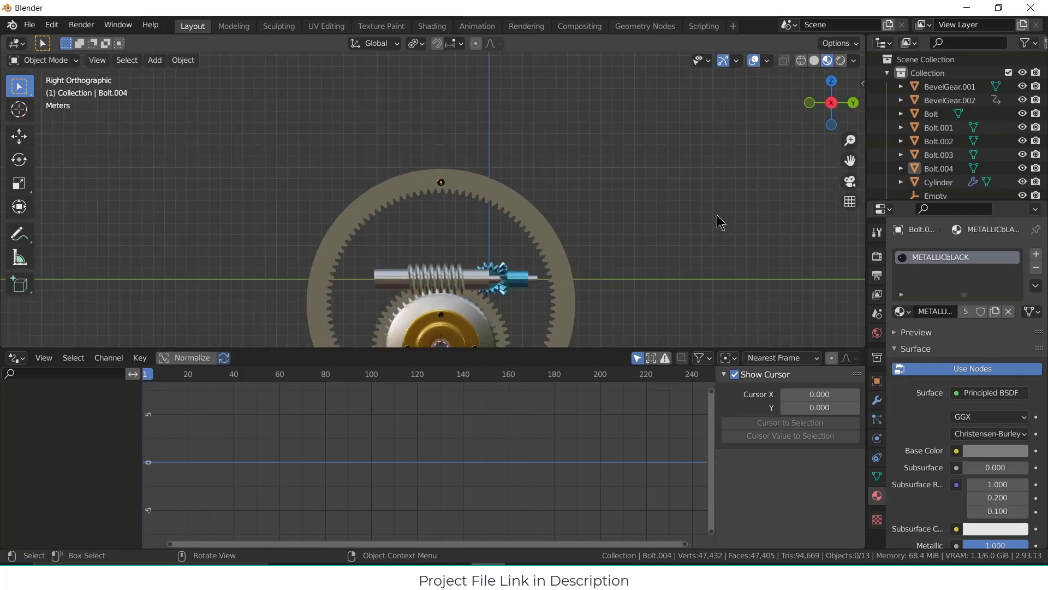
key(alt+Tab)
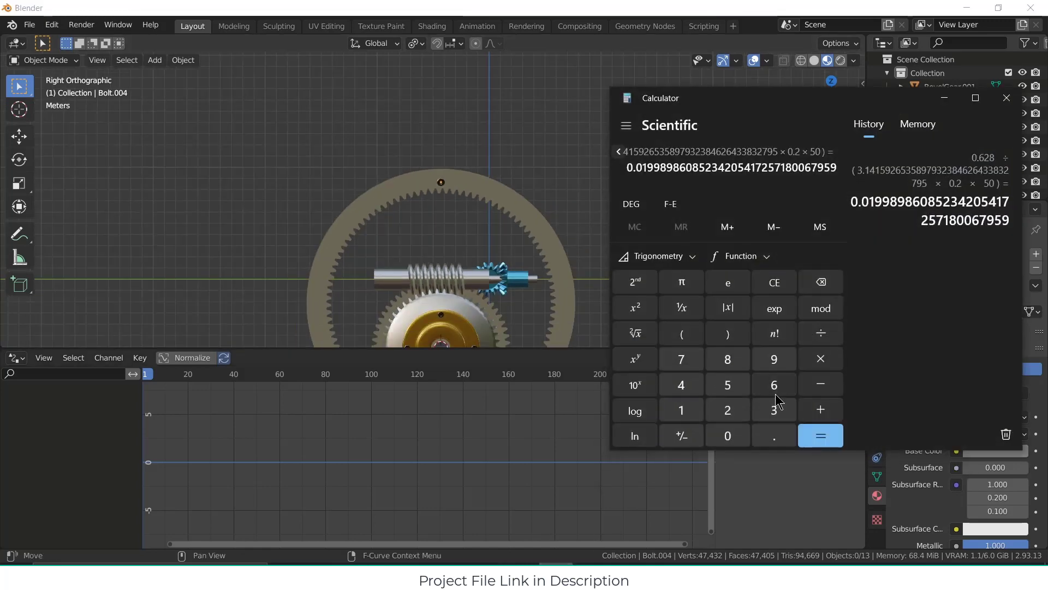
mouse_move(421, 576)
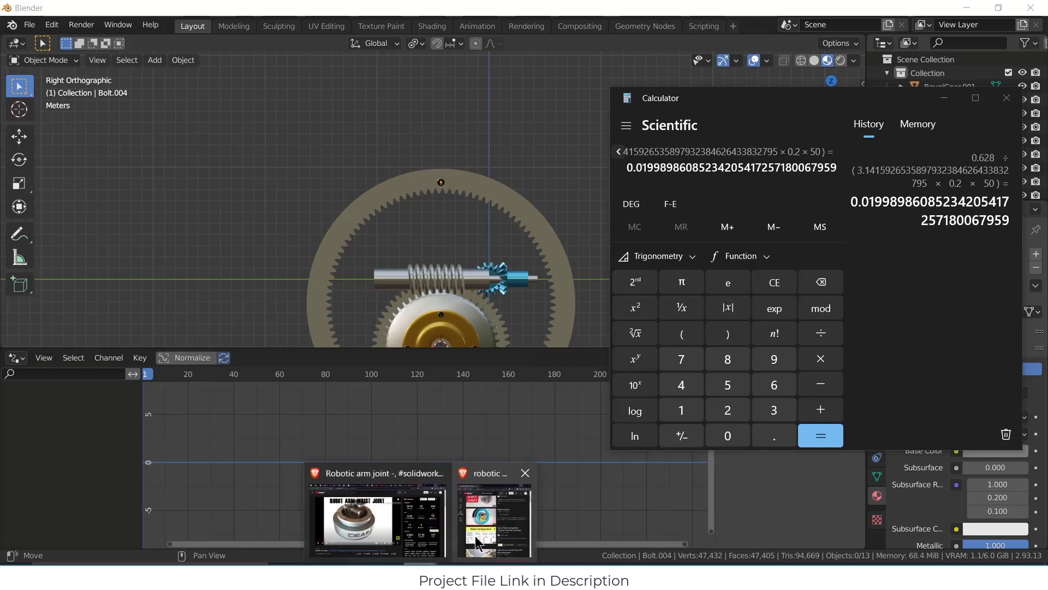
click(493, 516)
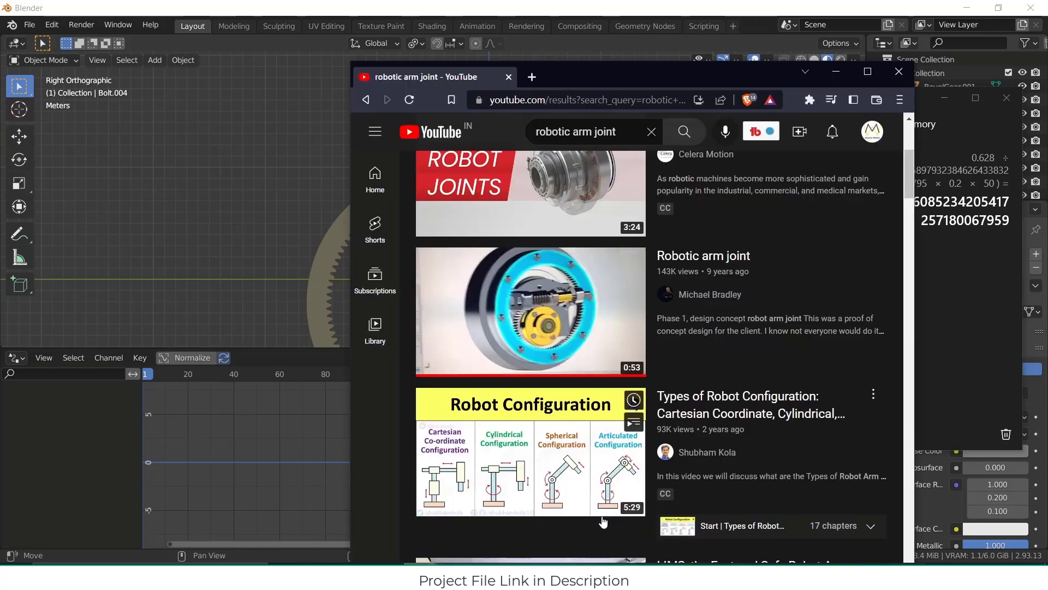
click(836, 71)
Step: Calculate 360 ÷ 8 in Calculator for the angular bolt spacing, and return to Blender
click(779, 412)
click(774, 385)
click(728, 436)
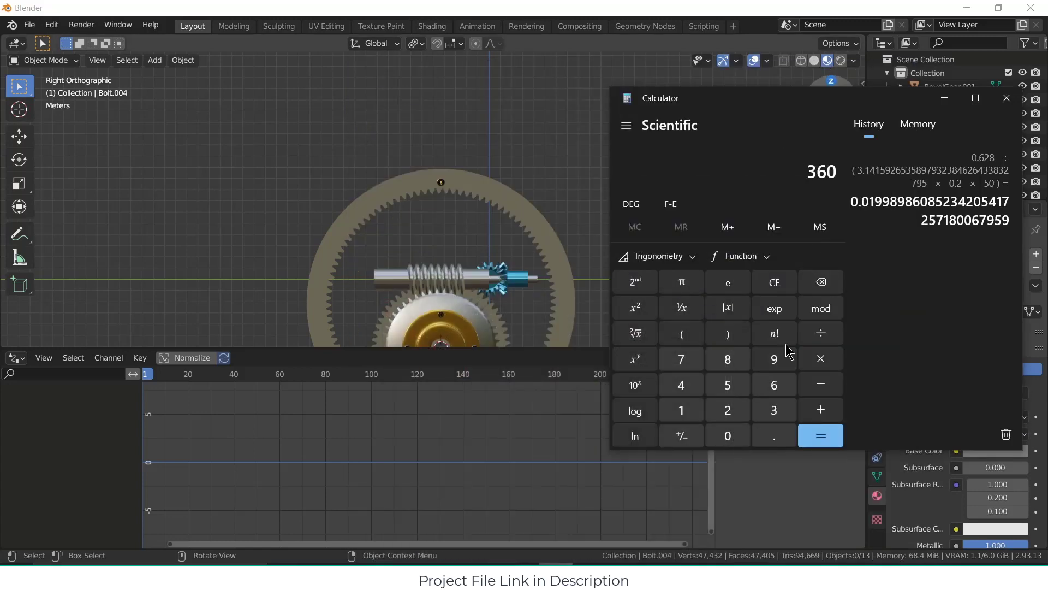
click(820, 333)
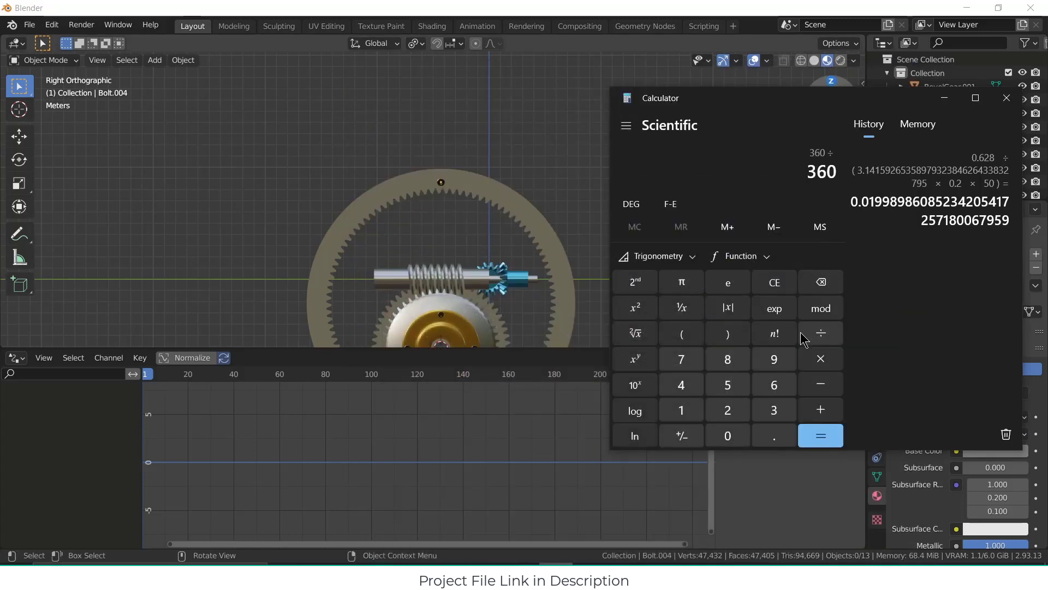
click(728, 359)
click(824, 445)
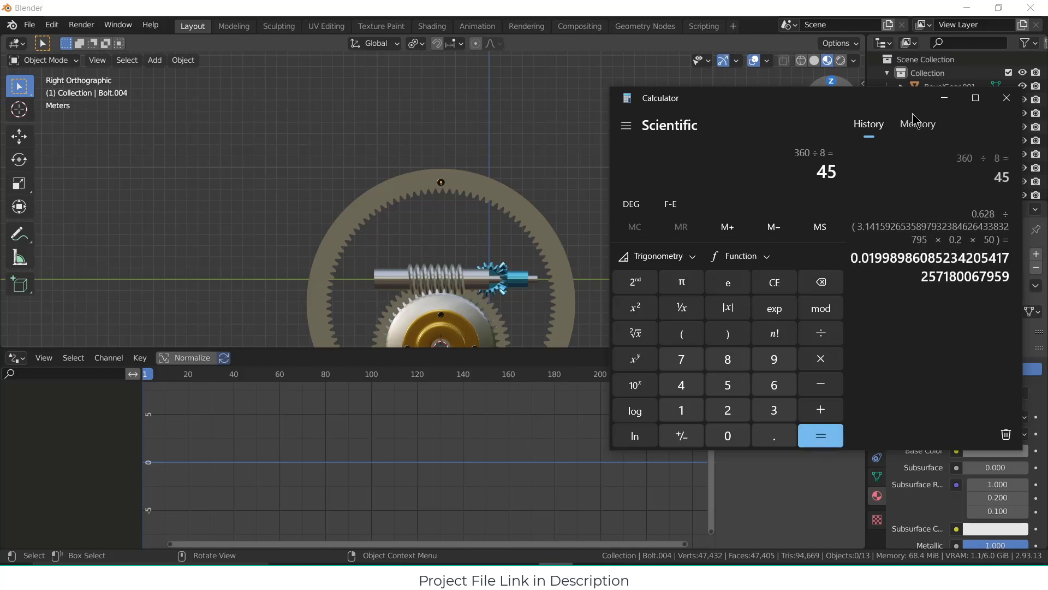
click(944, 98)
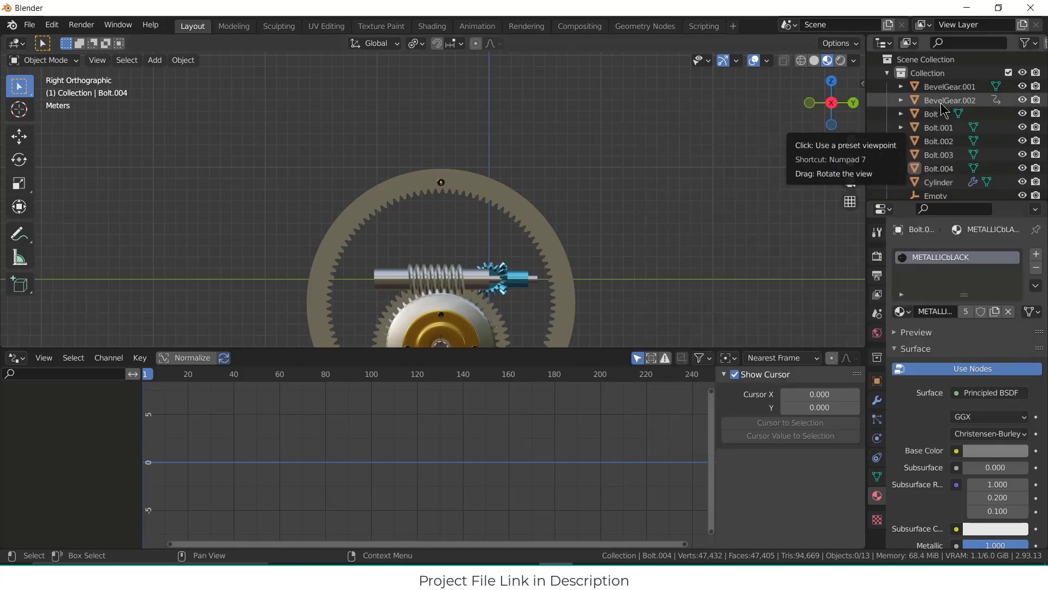
Step: Snap the 3D cursor to the origin of the ring gear sun100
click(519, 197)
key(shift+s)
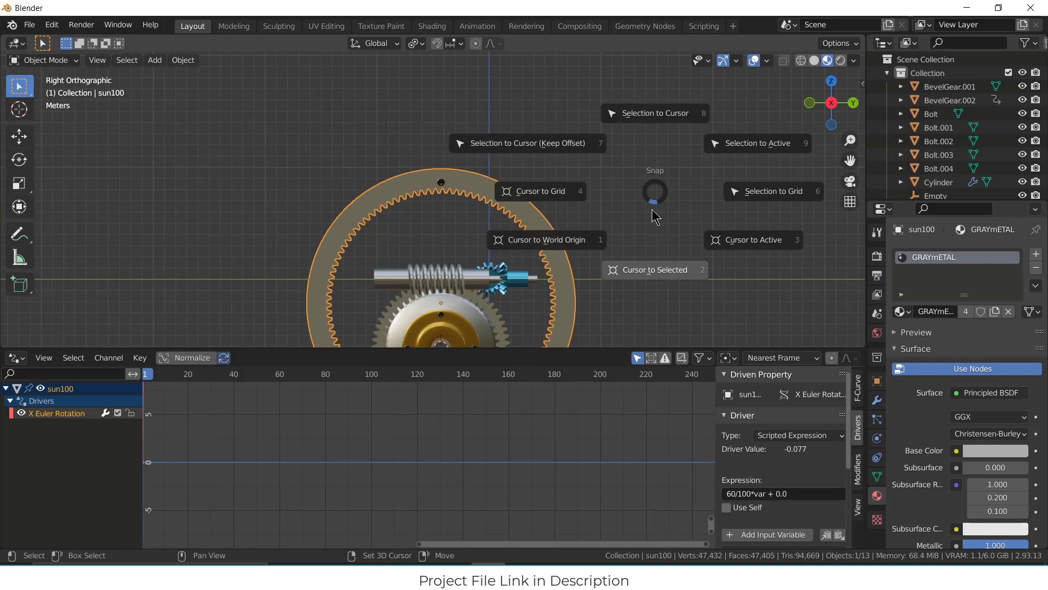
click(664, 271)
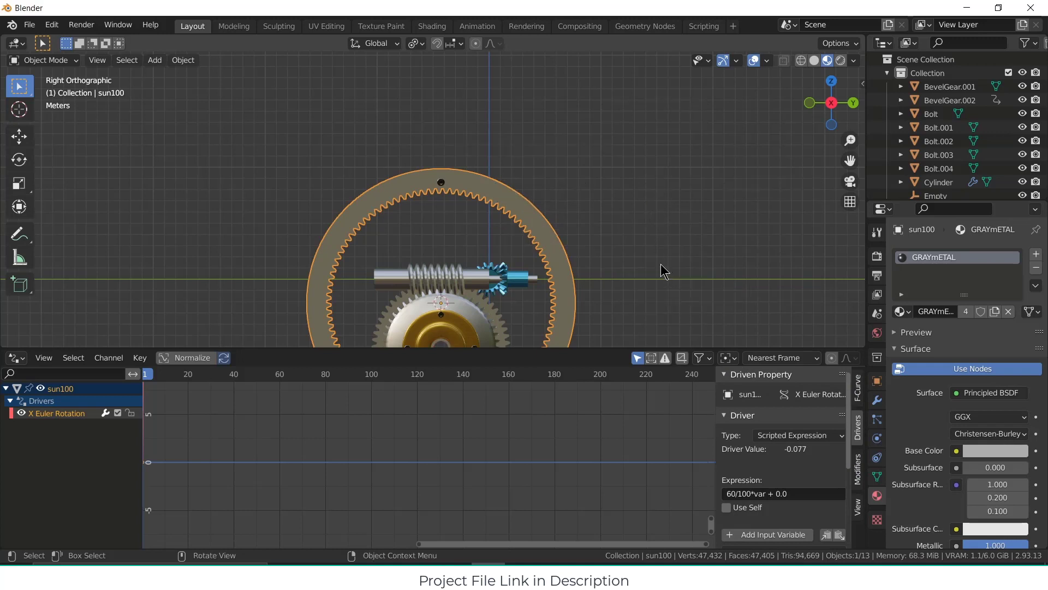
Step: Duplicate the ring gear's top bolt in place and rotate the copy 45° about X around the 3D cursor
click(441, 182)
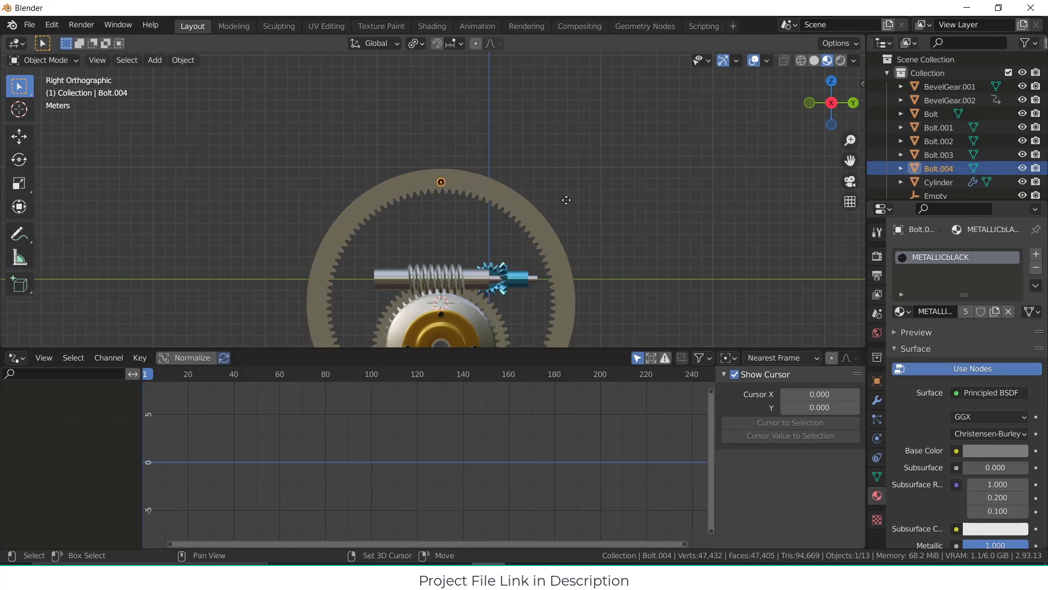
key(shift+d)
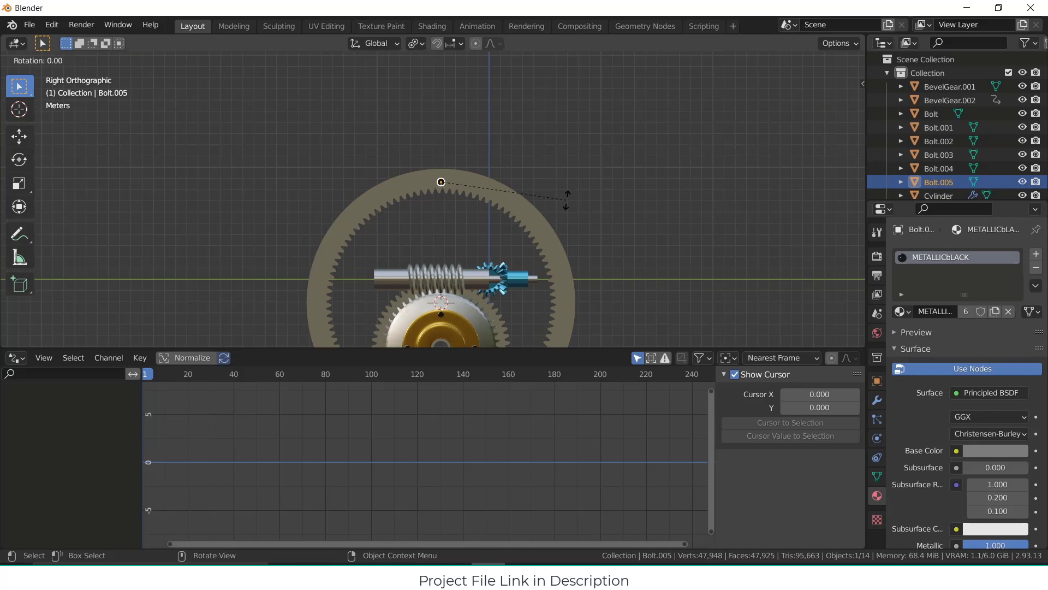
key(Escape)
click(415, 43)
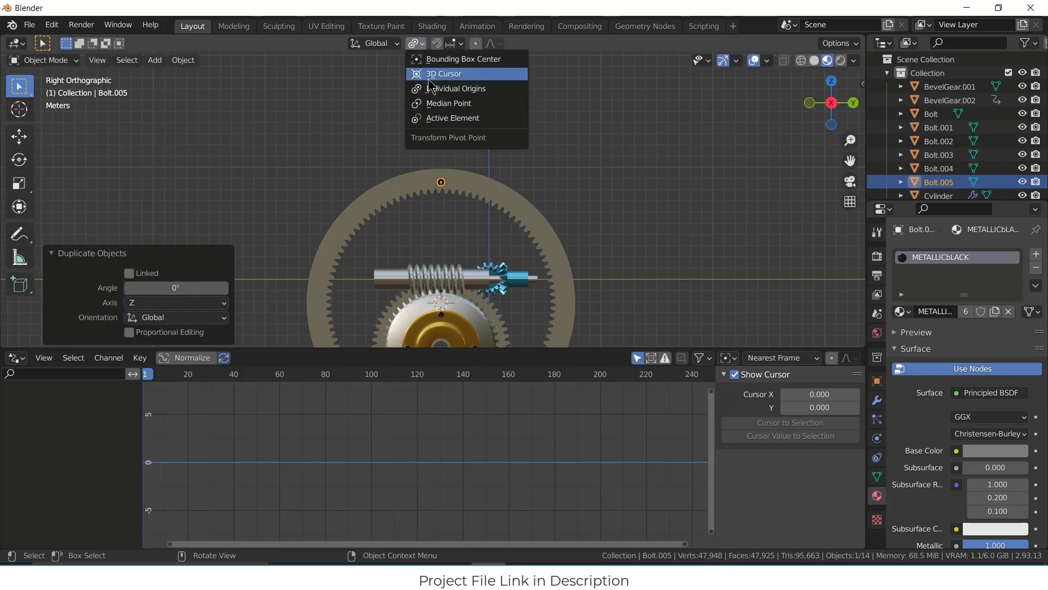
click(429, 80)
key(r)
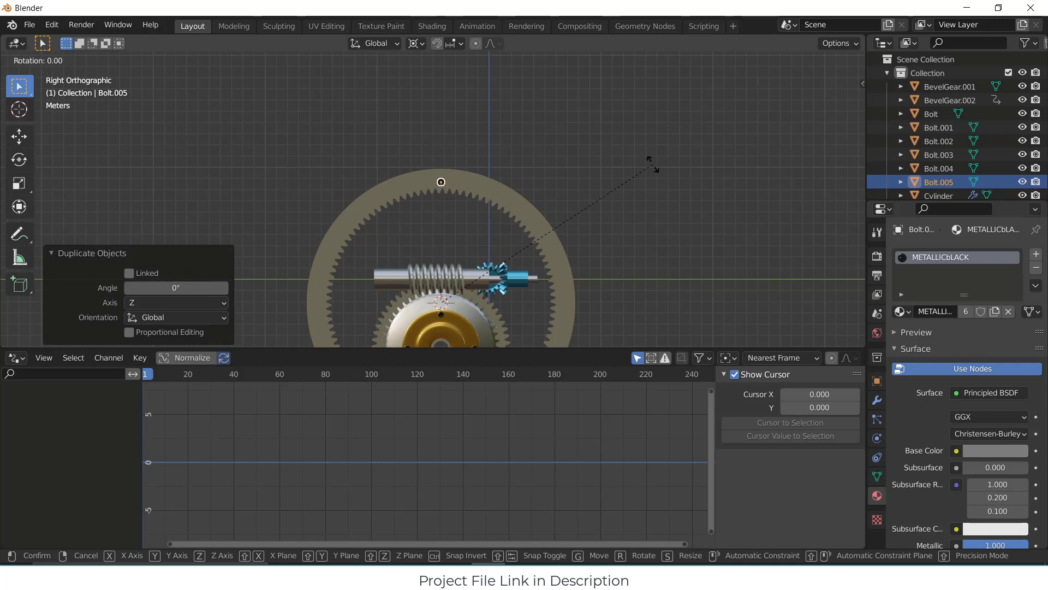
text(x)
text(45)
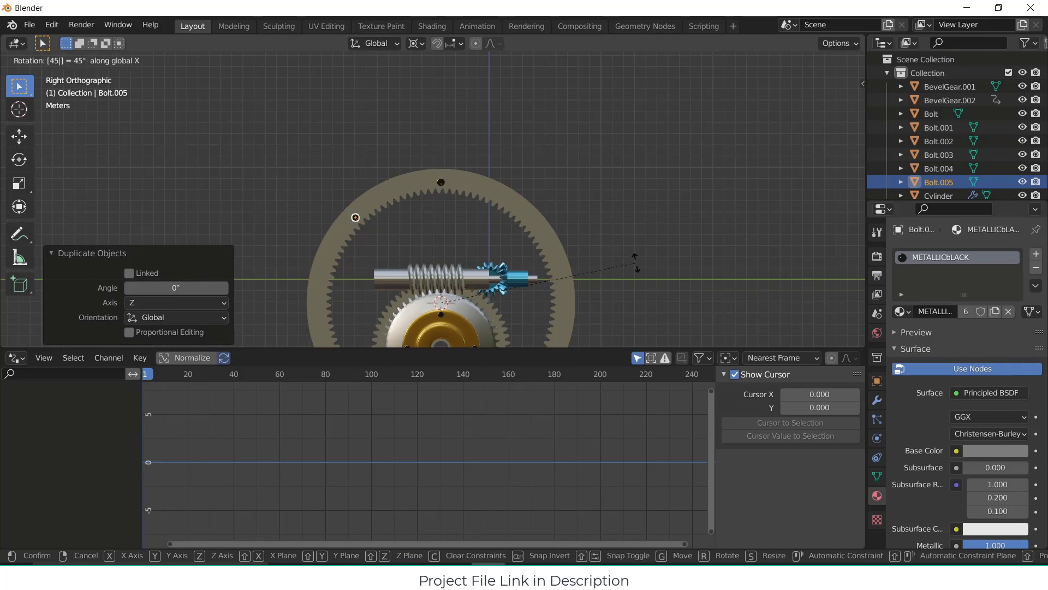
key(Return)
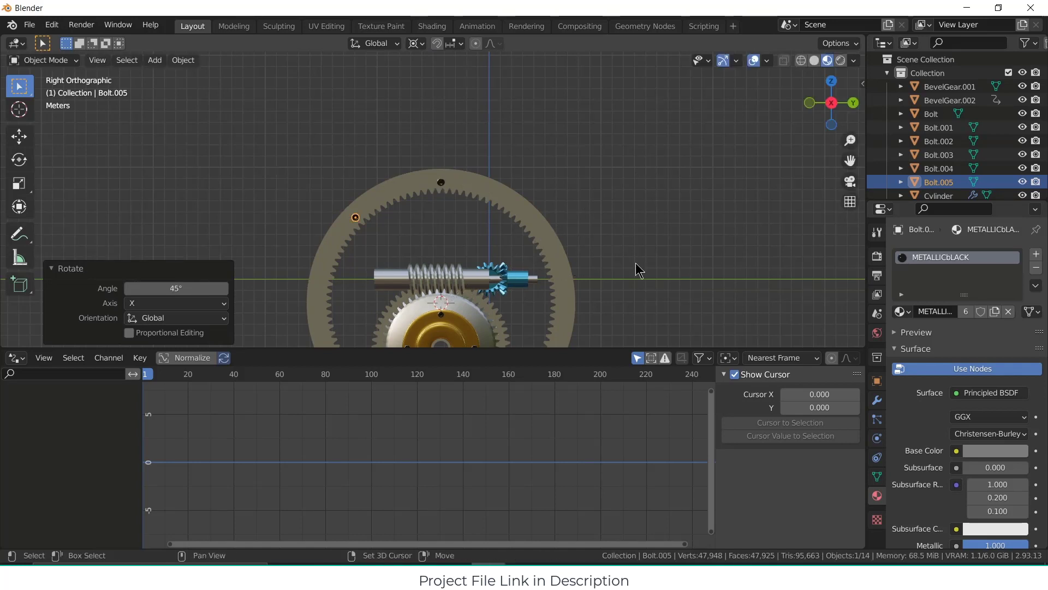
Step: Repeat the bolt duplication at 45° increments about X until eight bolts surround the ring gear, and deselect everything
key(shift+d)
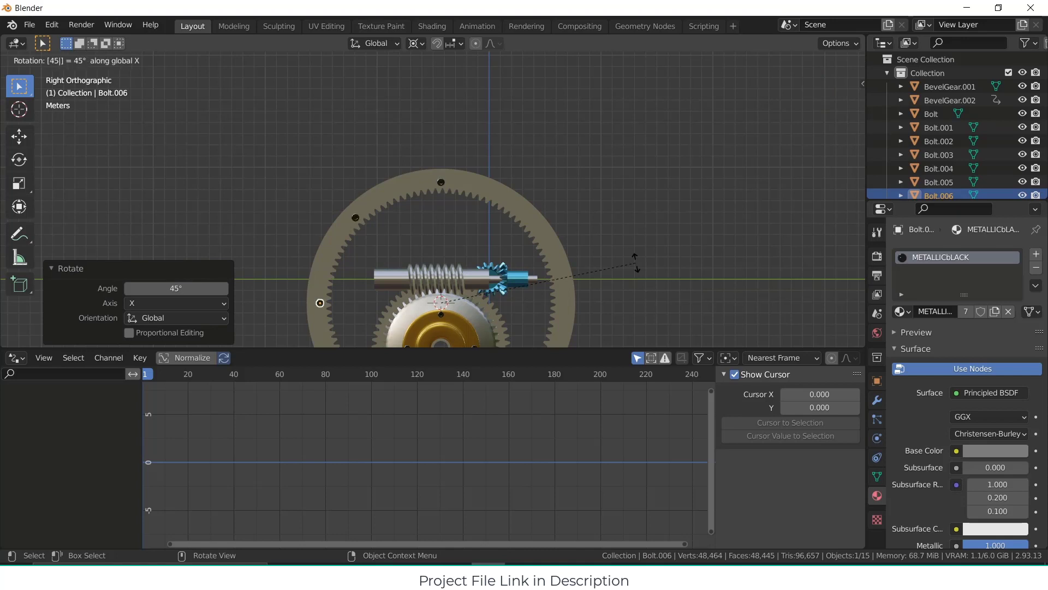
key(Return)
key(shift+r)
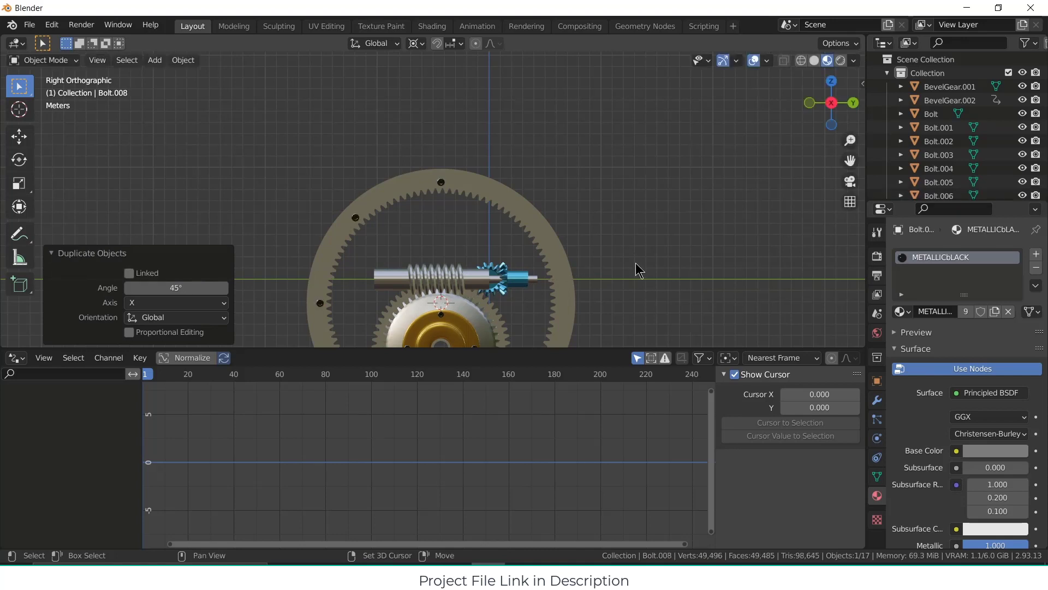
key(shift+r)
key(shift+r)
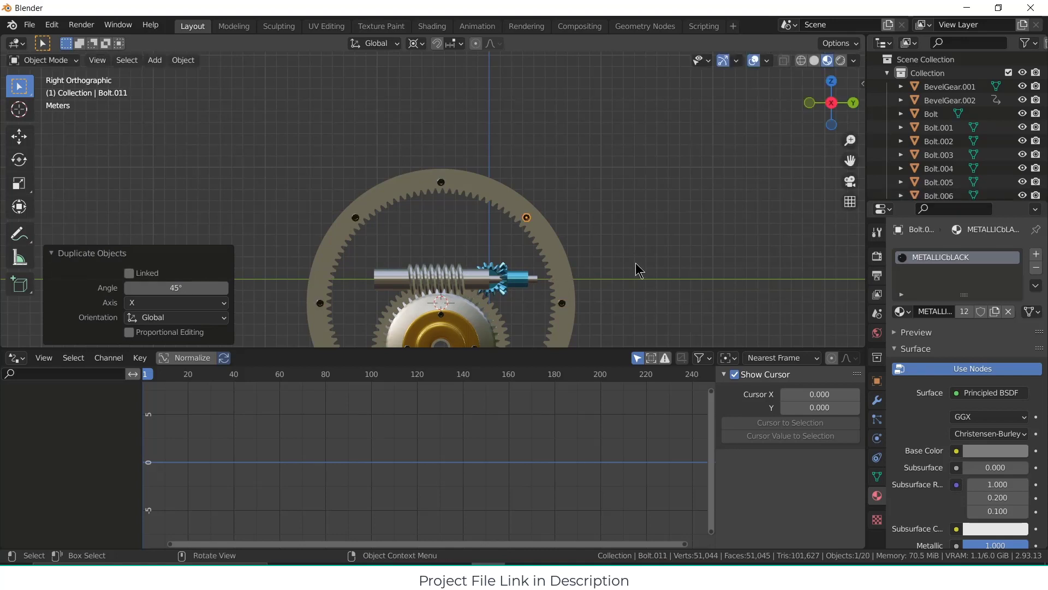
click(684, 227)
Step: Hide the viewport overlays and enlarge the 3D viewport to show the whole bolted assembly
scroll(669, 236, down, 2)
shift+middle_drag(668, 236, 682, 142)
scroll(606, 164, up, 1)
middle_drag(606, 171, 579, 257)
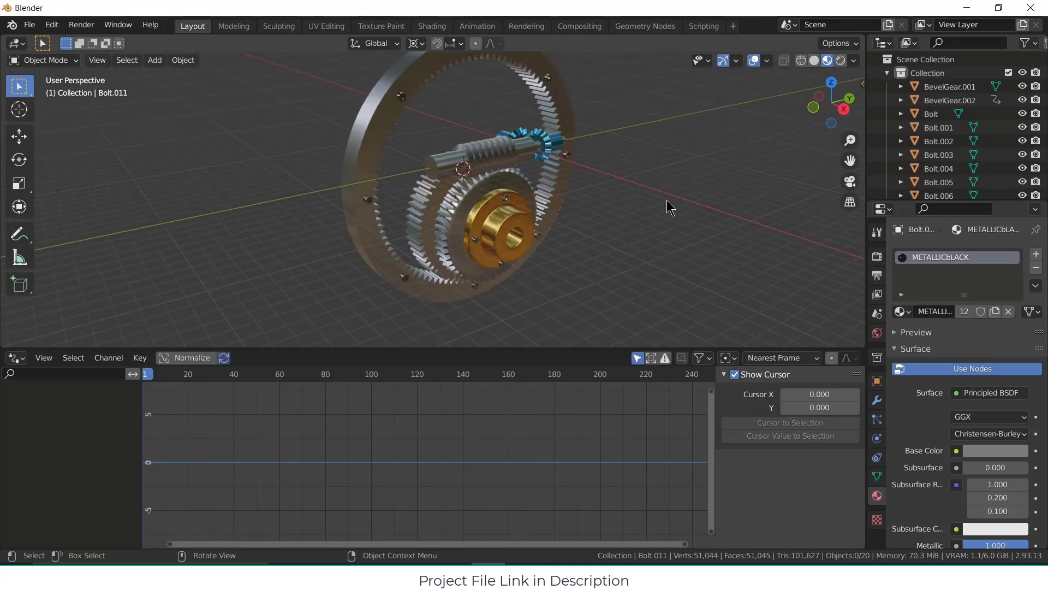
click(756, 61)
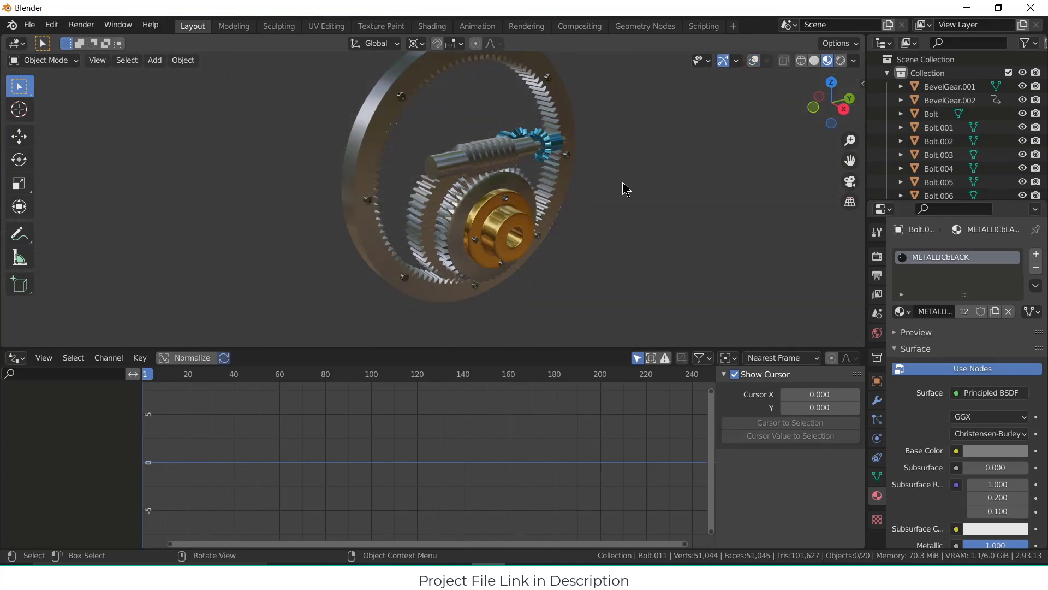
drag(561, 350, 550, 476)
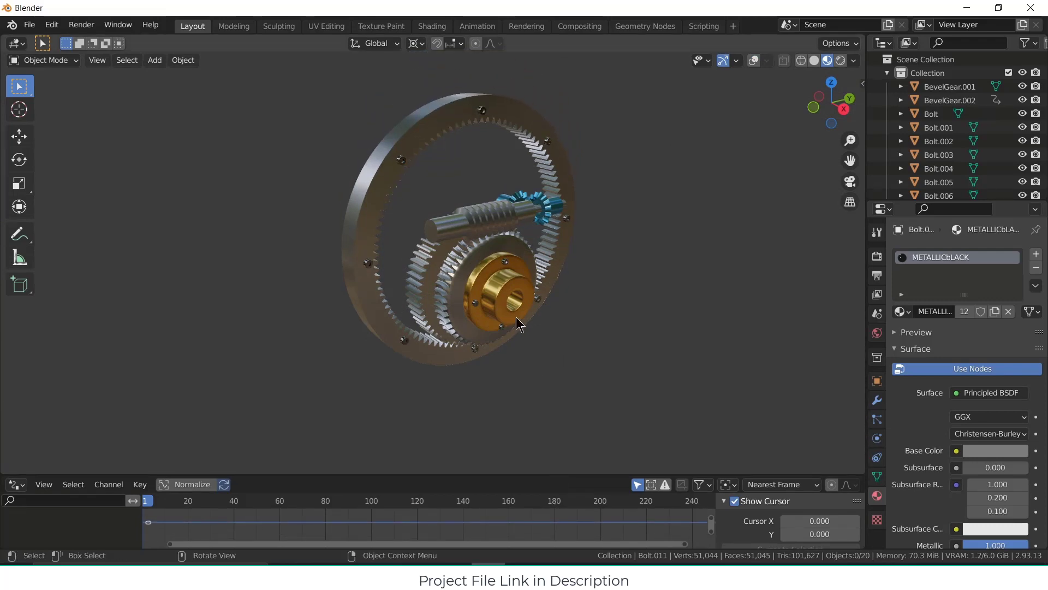
middle_drag(535, 252, 464, 216)
Step: Use an Environment Texture as the world colour and load photo_studio_01_2k.hdr from the Downloads folder
click(877, 332)
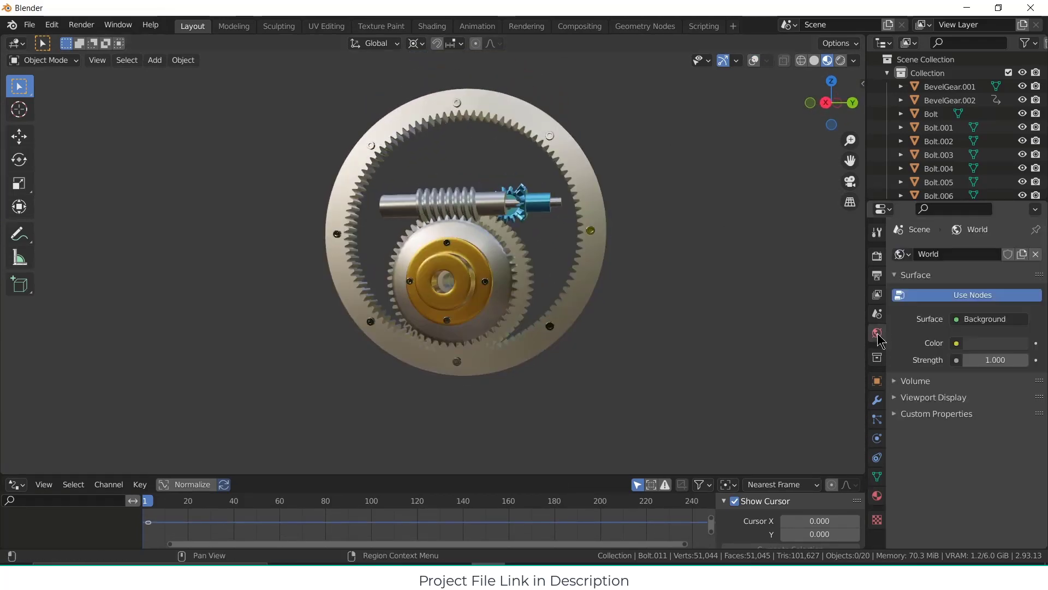
click(957, 344)
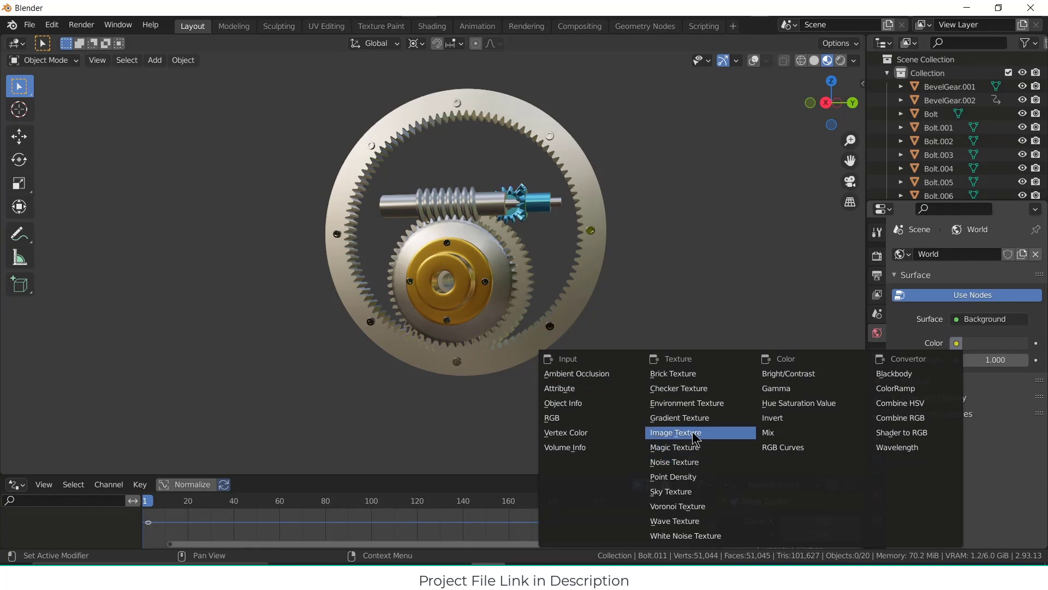
click(690, 403)
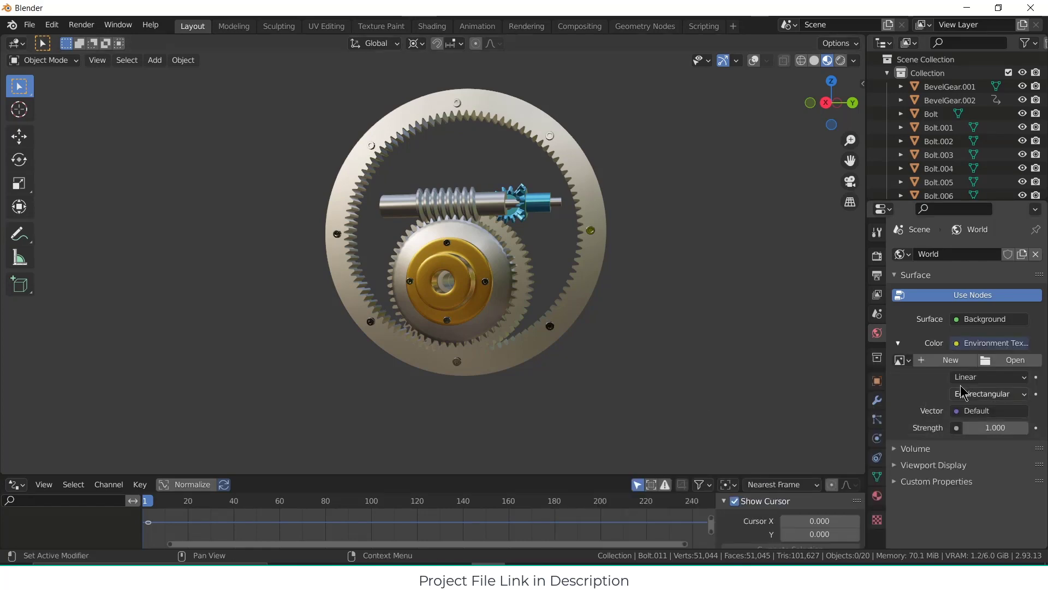
click(1009, 360)
click(201, 224)
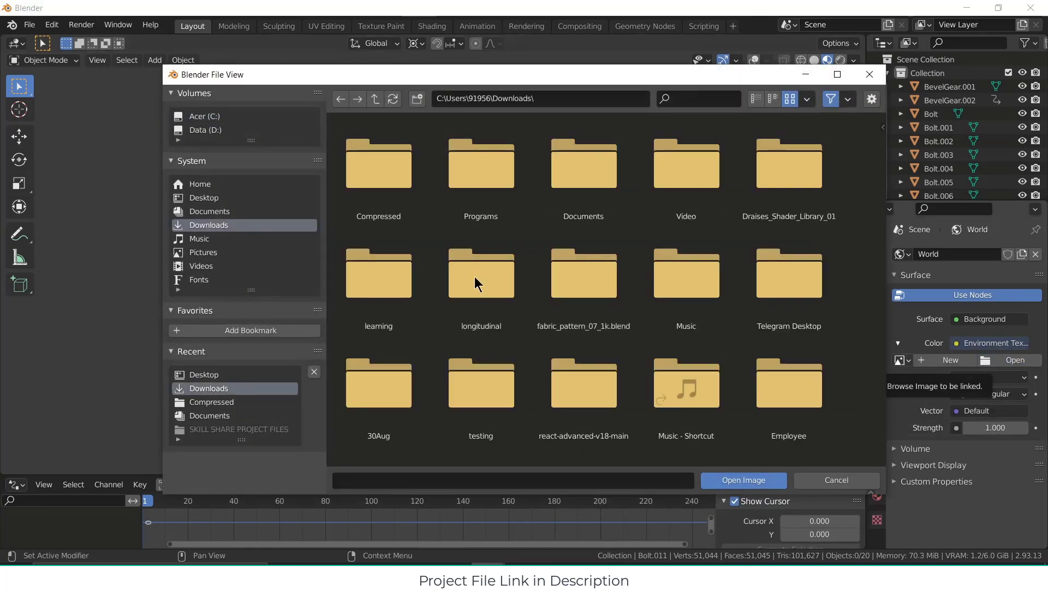
scroll(765, 297, down, 10)
scroll(766, 313, down, 10)
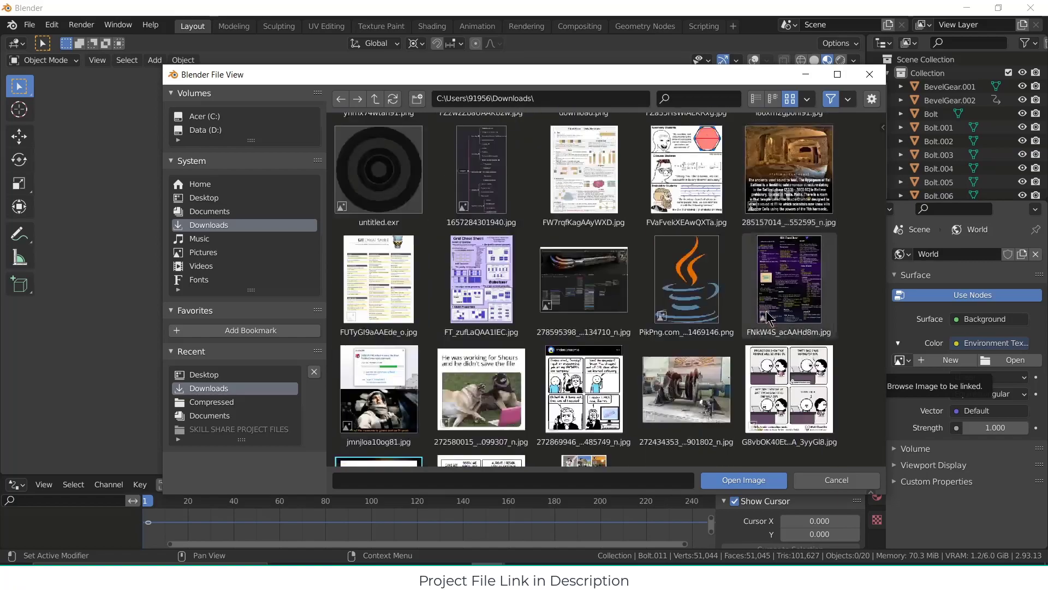
scroll(768, 318, up, 2)
scroll(768, 318, down, 4)
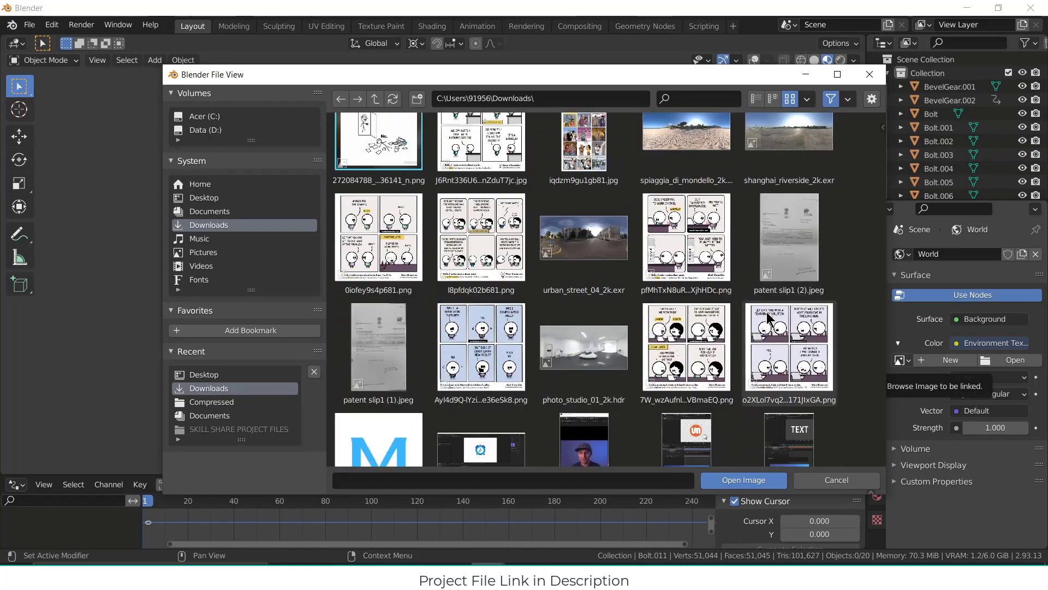
click(584, 306)
click(760, 485)
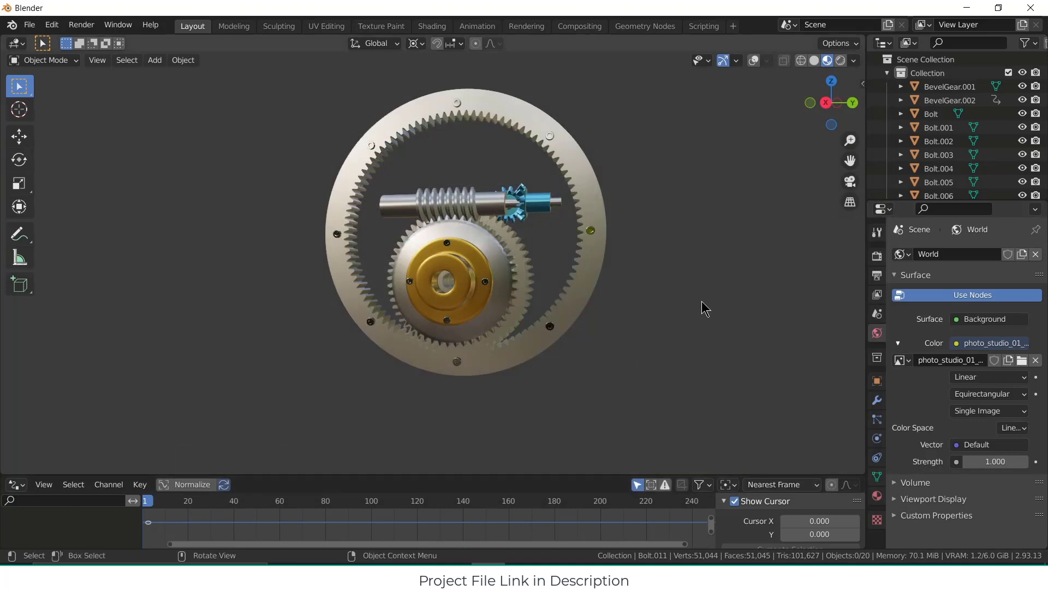
Step: Switch the viewport to rendered shading and set the colour management View Transform to Standard
click(841, 60)
mouse_move(710, 173)
middle_down()
mouse_move(733, 190)
mouse_move(781, 196)
mouse_move(739, 188)
mouse_move(641, 234)
mouse_move(559, 202)
mouse_move(499, 201)
mouse_move(595, 234)
middle_up()
scroll(615, 246, up, 3)
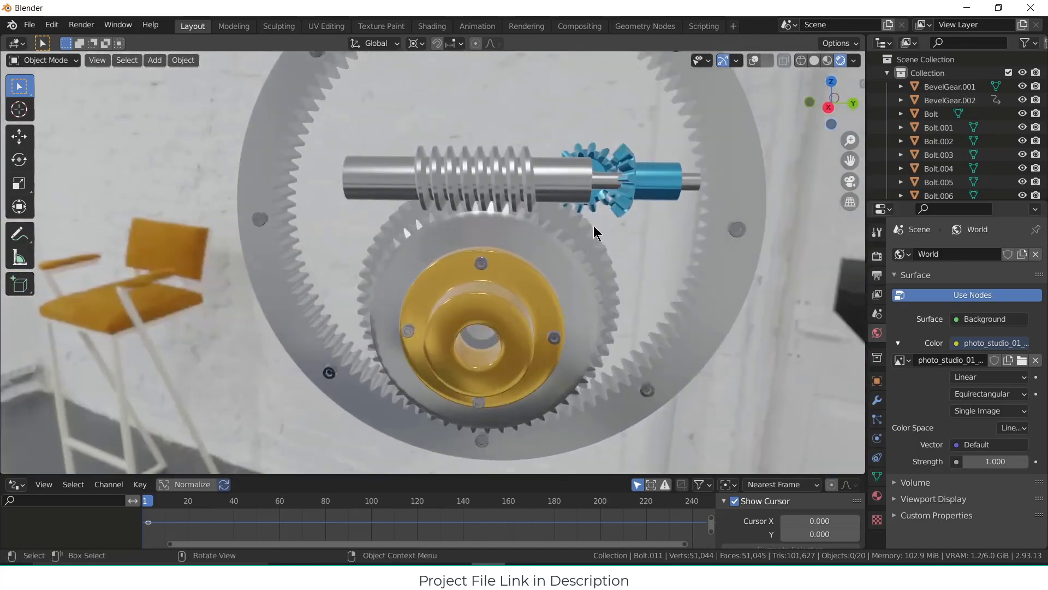
click(877, 294)
click(877, 275)
scroll(956, 415, down, 6)
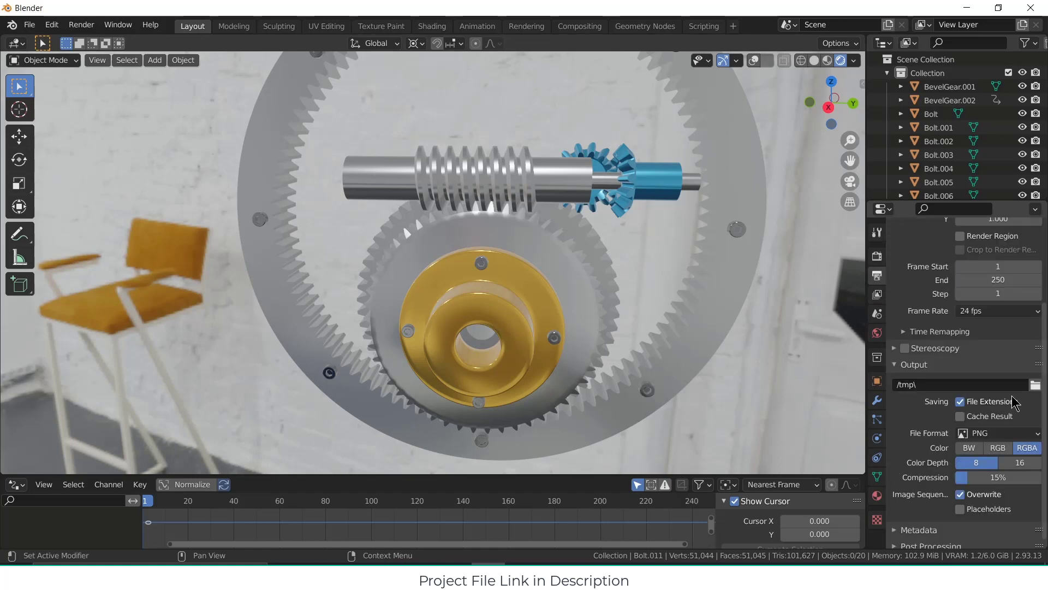
click(877, 256)
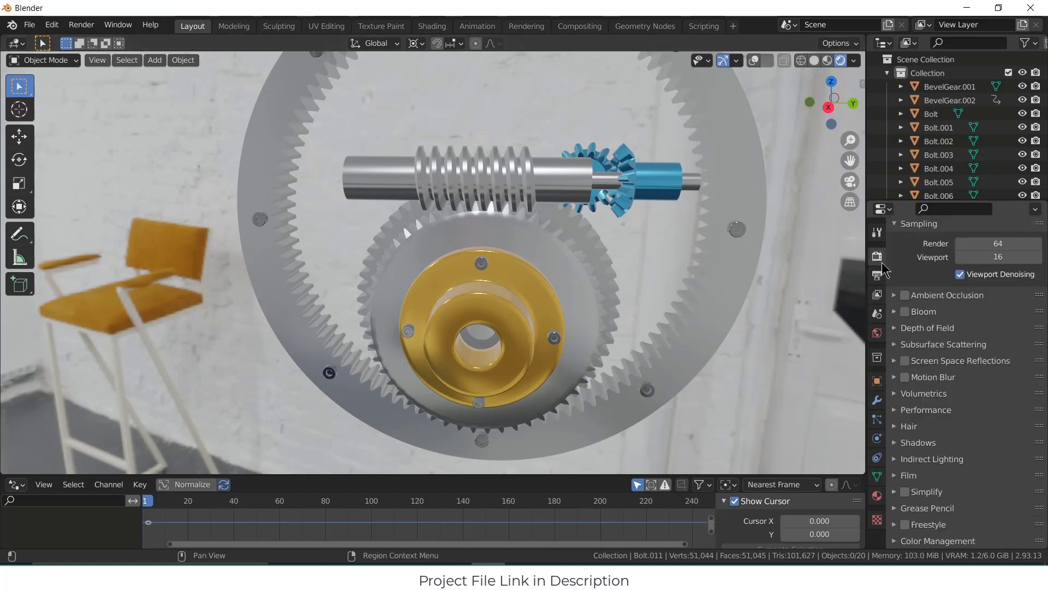
scroll(1009, 455, down, 5)
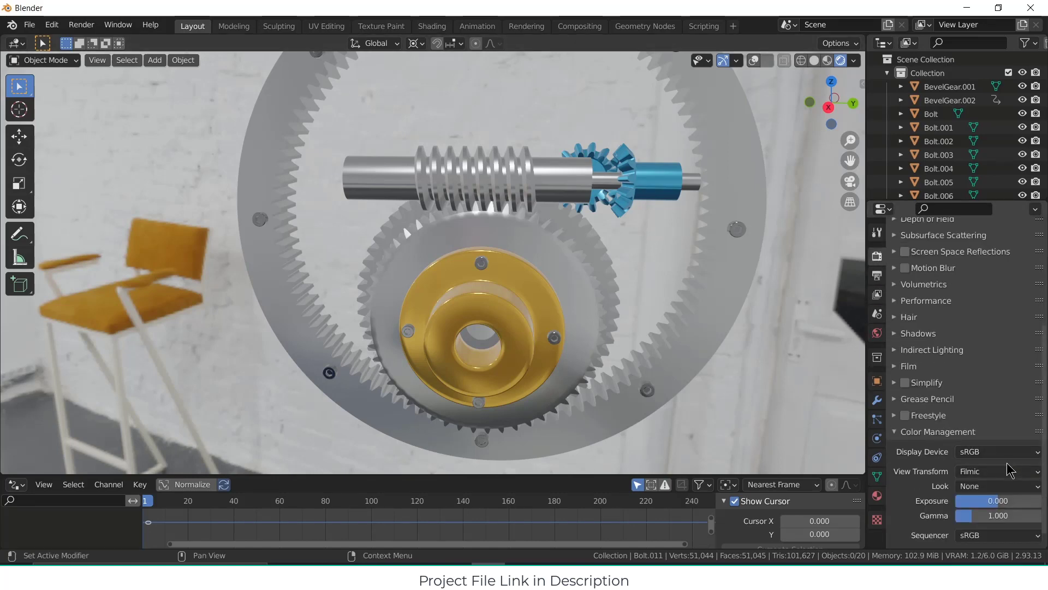
click(1008, 469)
click(1005, 456)
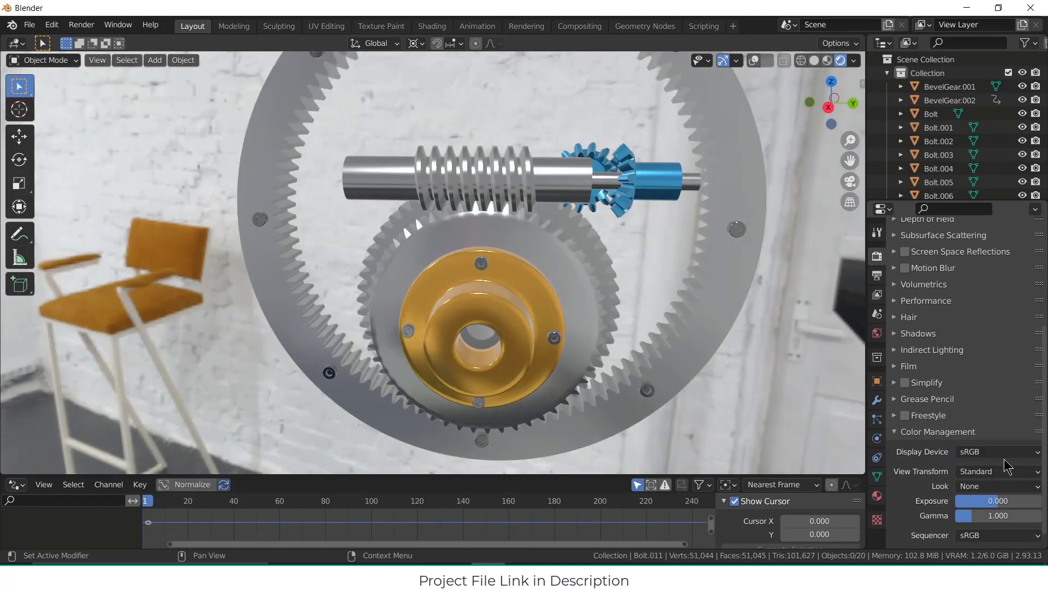
Step: Make the render background transparent in the Film settings
middle_drag(415, 216, 551, 207)
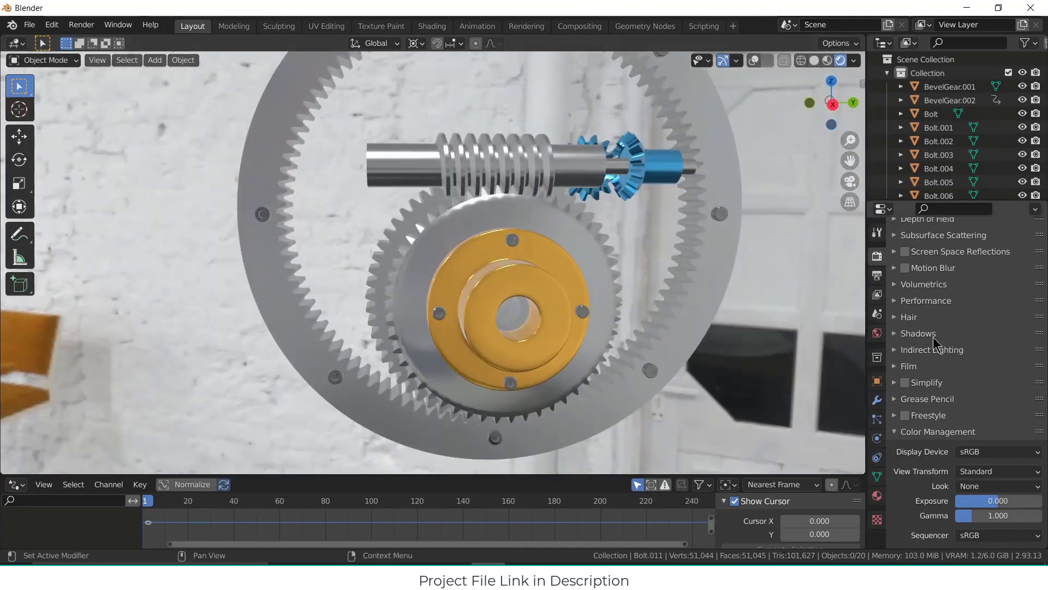
click(944, 366)
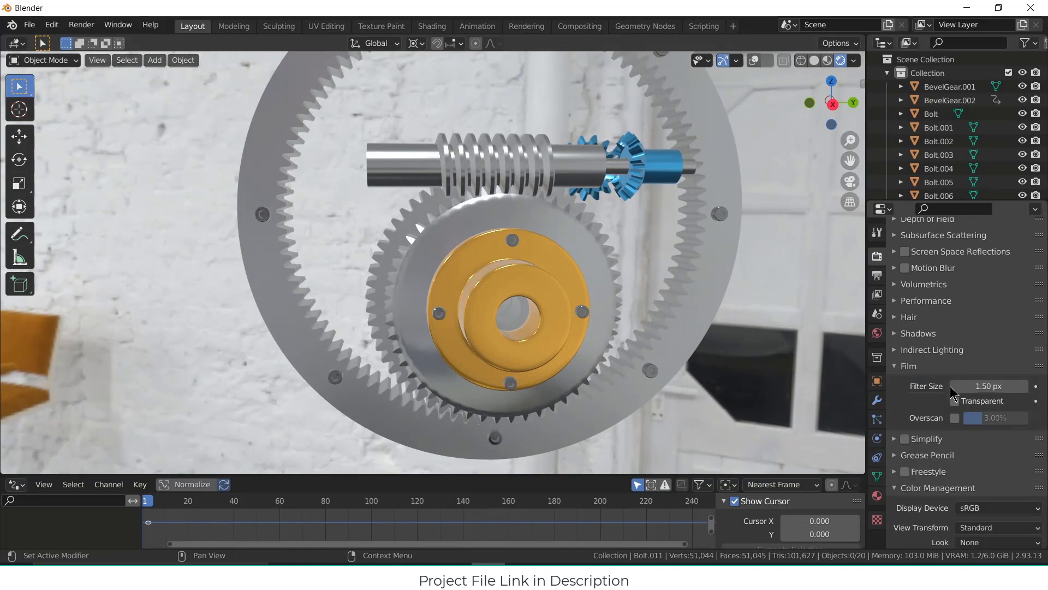
click(954, 400)
middle_drag(616, 277, 644, 290)
scroll(644, 290, down, 3)
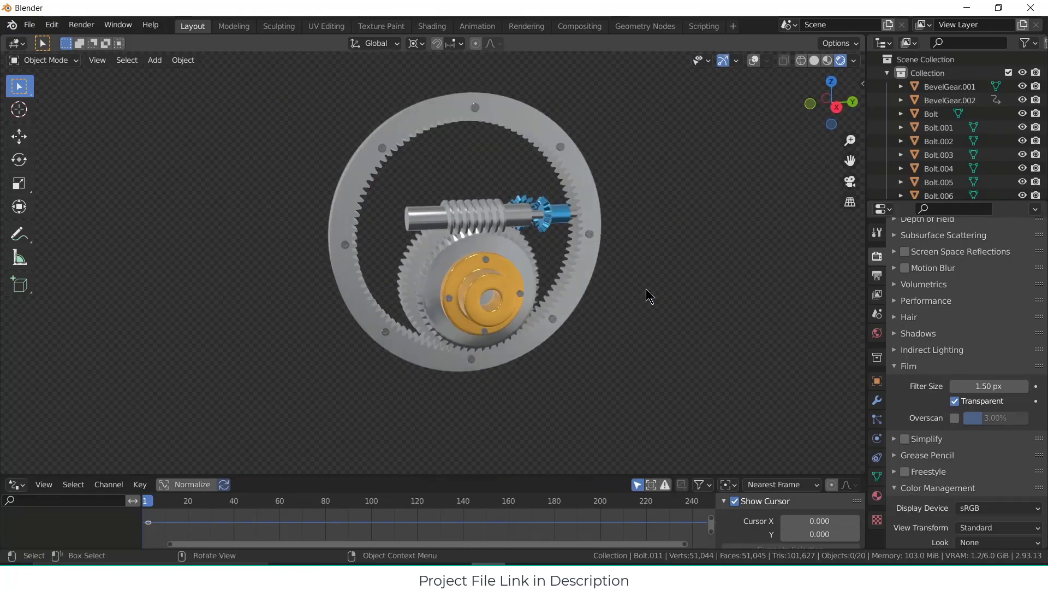
Step: Examine the rendered gear assembly from the right side view and from closer oblique angles
key(KP_1)
key(KP_3)
scroll(647, 288, up, 3)
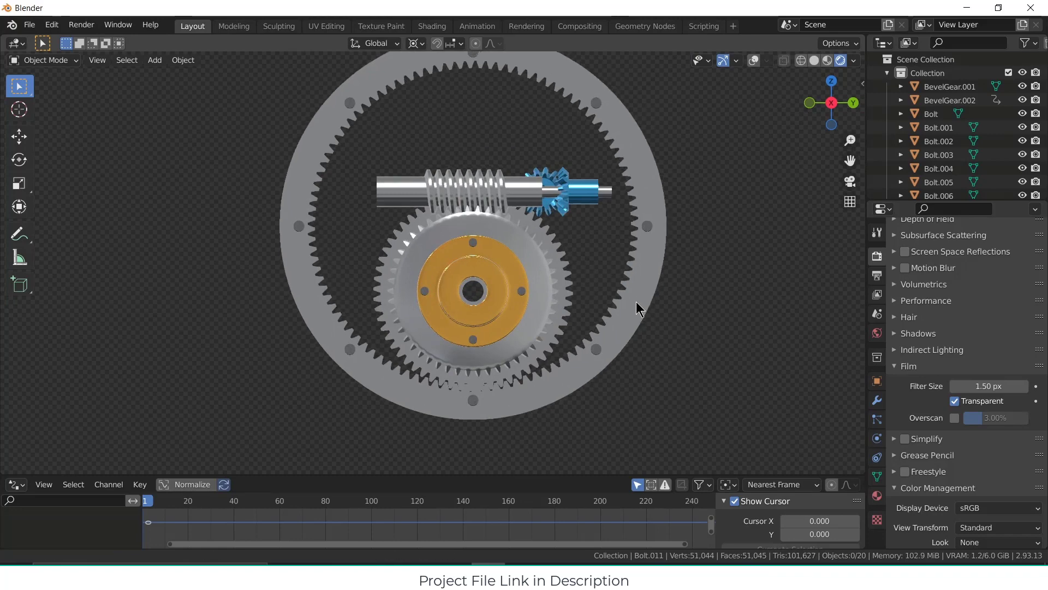
shift+middle_drag(637, 302, 622, 334)
scroll(923, 288, up, 5)
scroll(925, 290, up, 2)
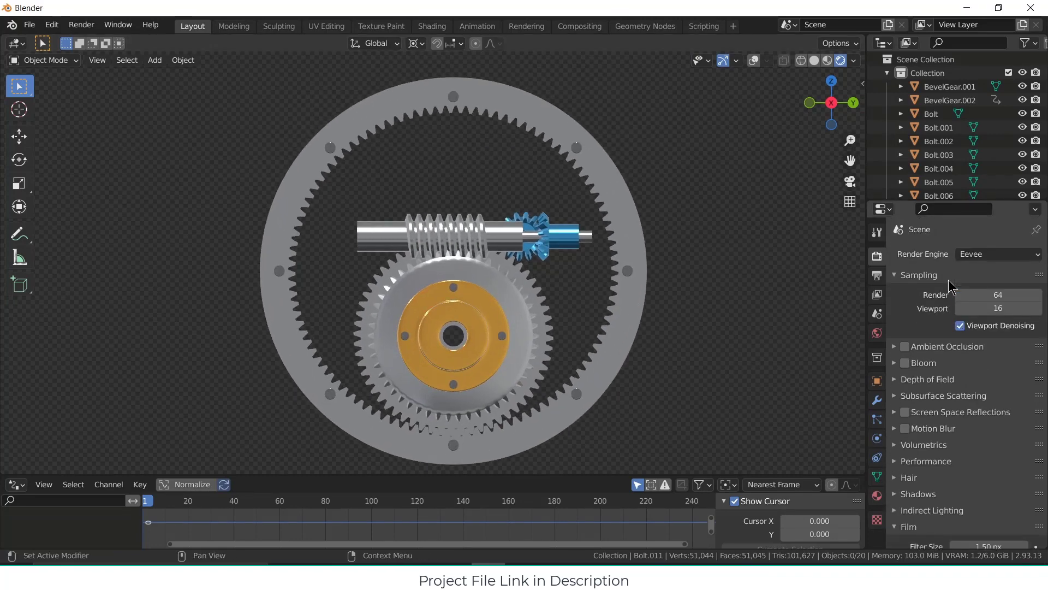
click(993, 258)
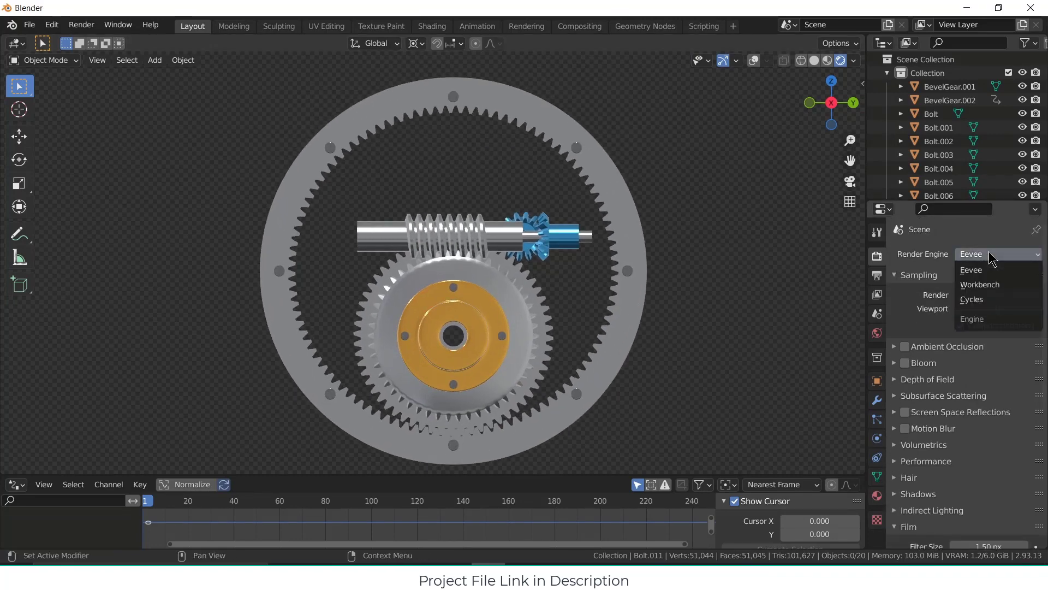
middle_drag(539, 275, 474, 245)
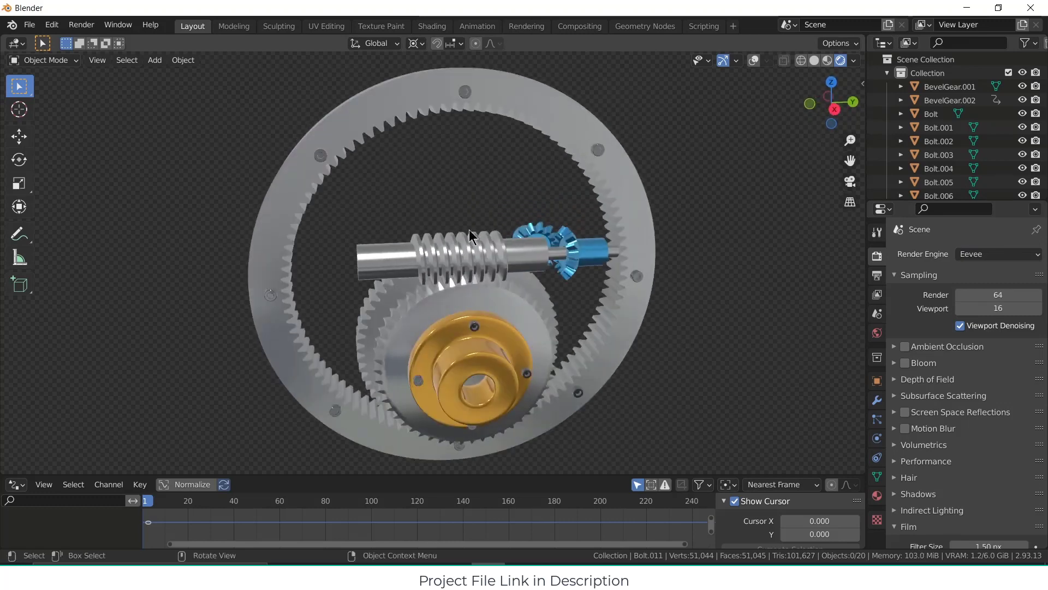
scroll(533, 116, up, 2)
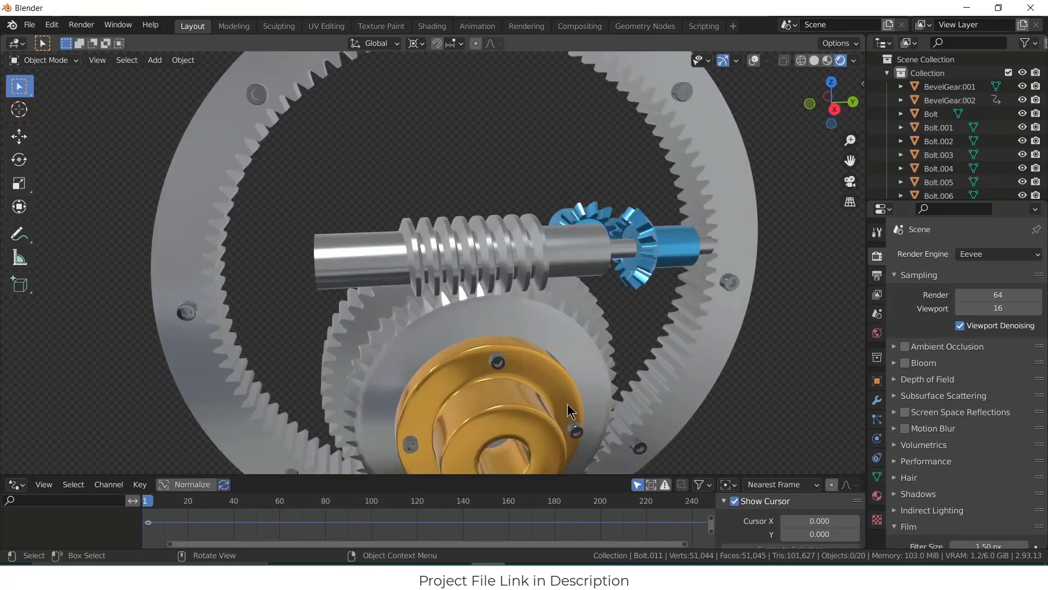
middle_drag(568, 405, 596, 300)
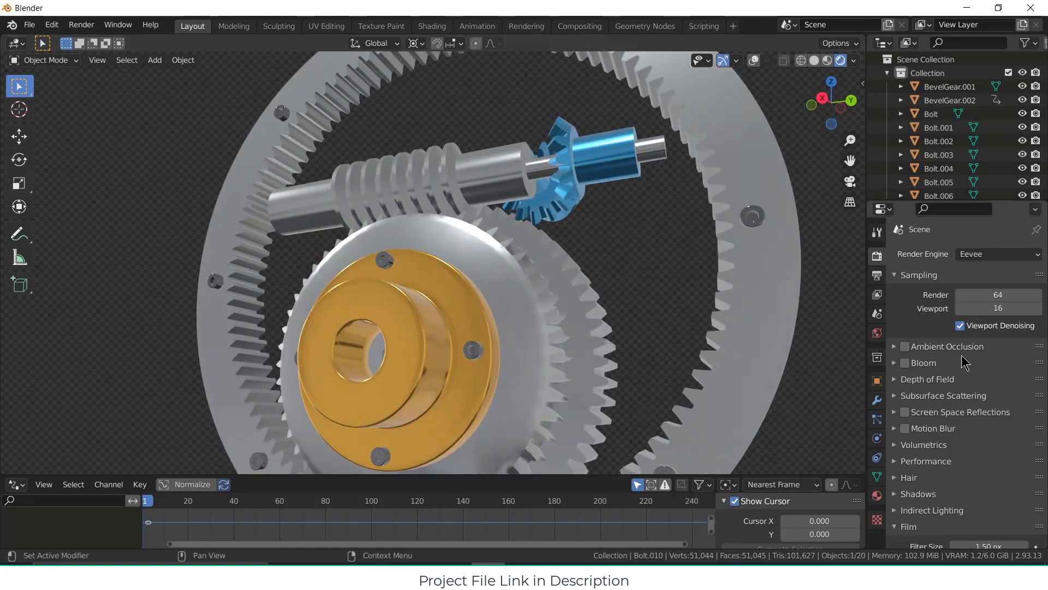
Step: Enable ambient occlusion and bloom for Eevee, and reduce the bloom radius to 1.774
click(905, 363)
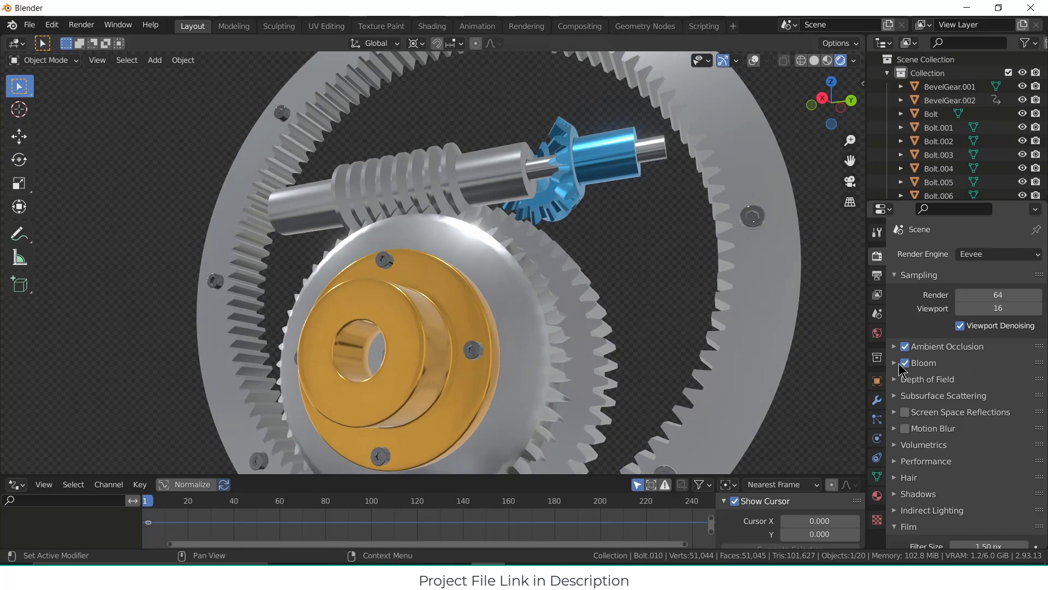
click(895, 364)
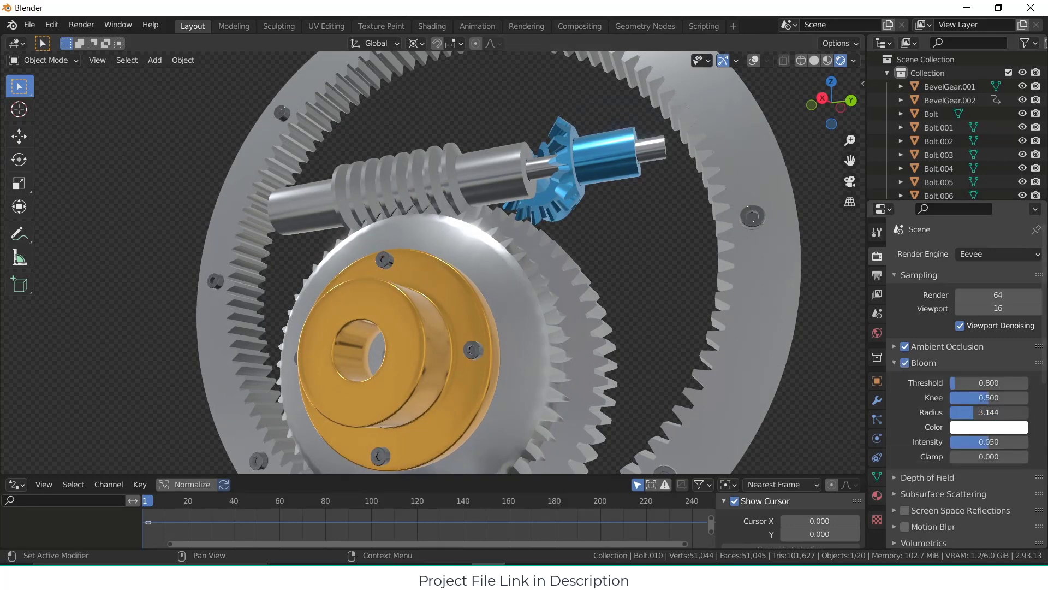
drag(967, 413, 963, 413)
click(569, 263)
scroll(624, 262, down, 3)
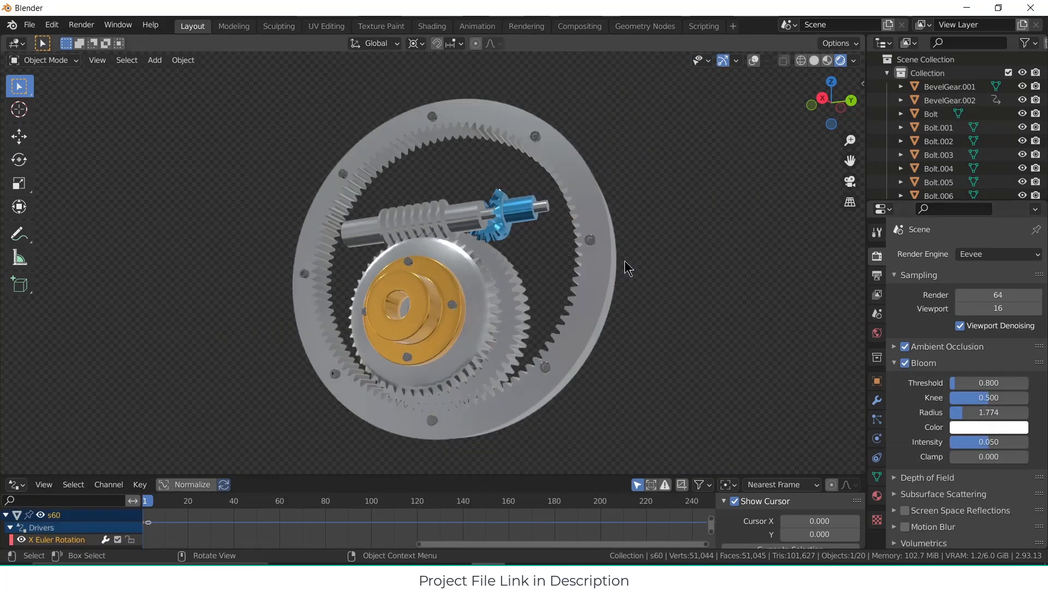
Step: Change the render engine to Cycles with GPU Compute as the device, and deselect everything to check the rendered assembly
middle_drag(624, 268, 667, 298)
click(977, 254)
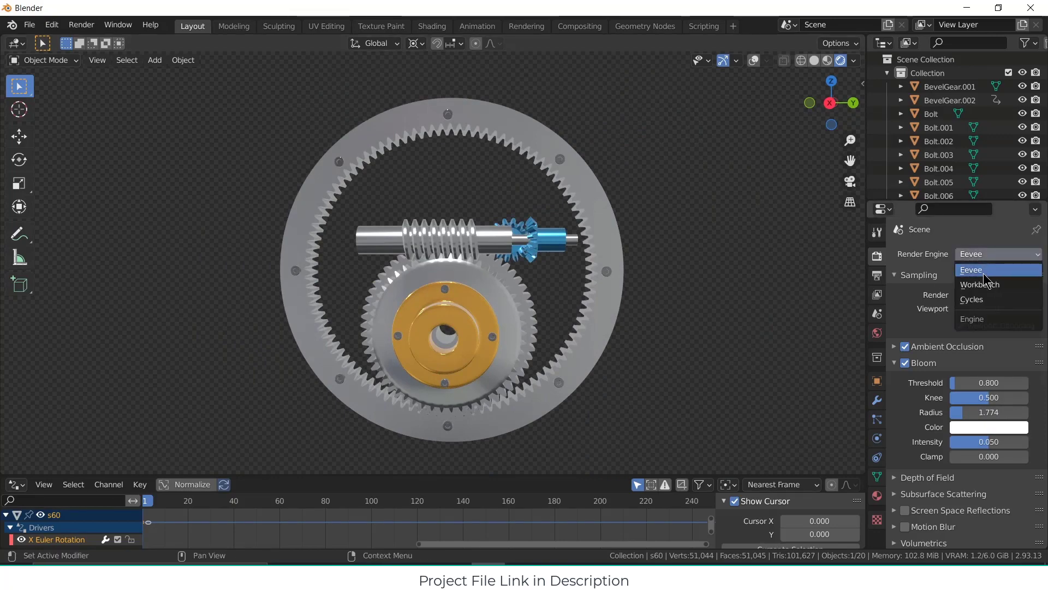
click(989, 299)
click(989, 288)
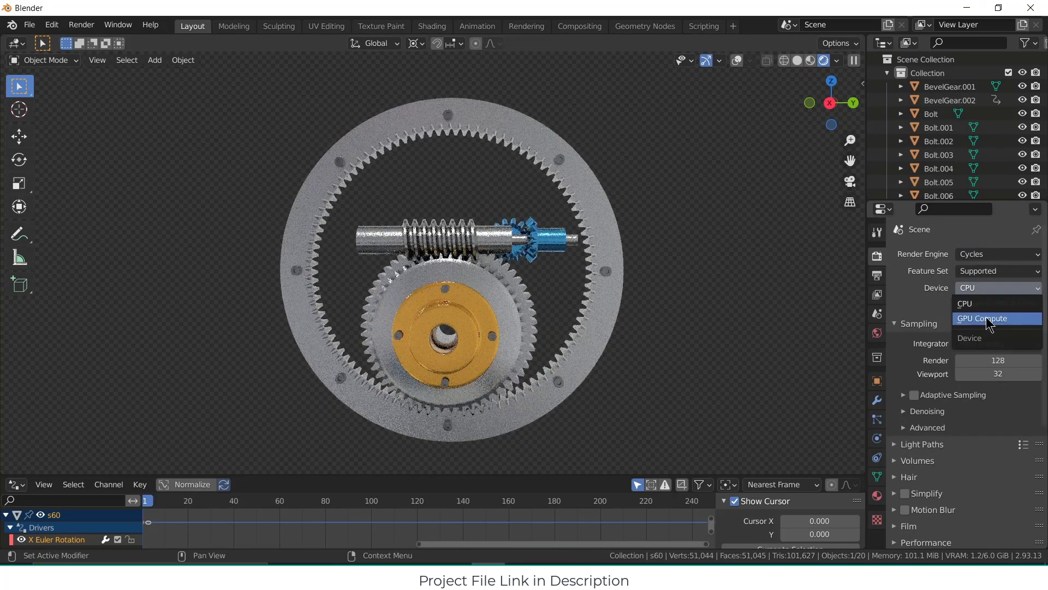
click(989, 317)
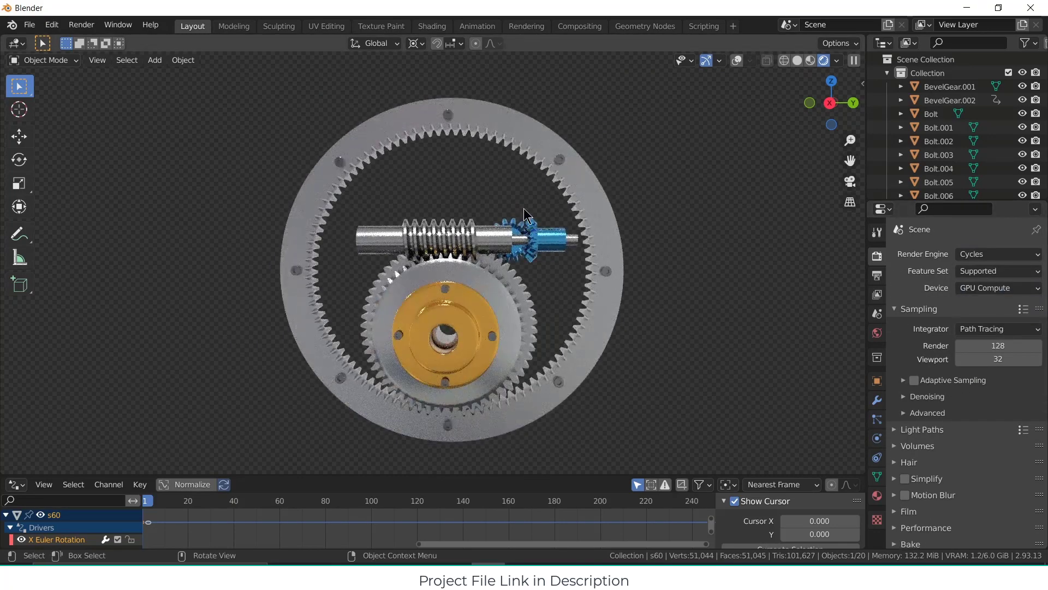
click(756, 287)
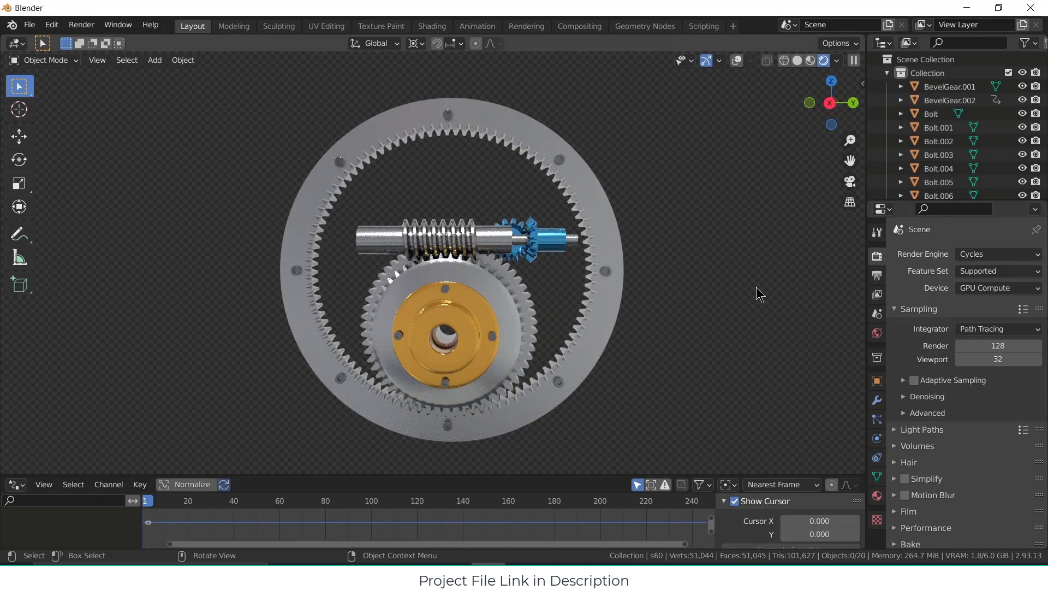
scroll(500, 198, up, 2)
scroll(500, 198, down, 1)
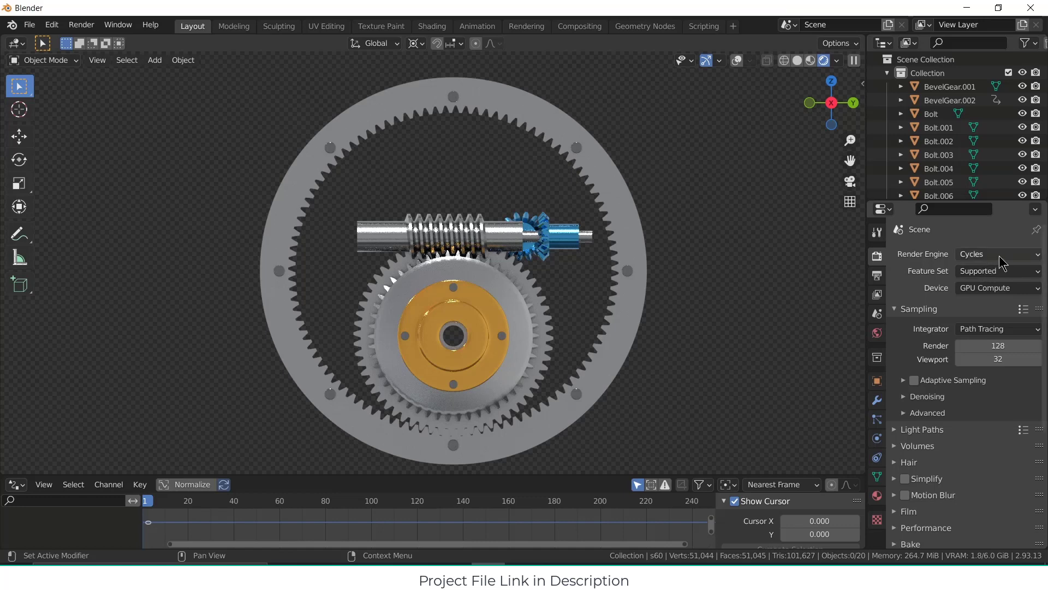
Step: Return the viewport to material preview shading and add a 2 m mesh plane at the 3D cursor
click(810, 60)
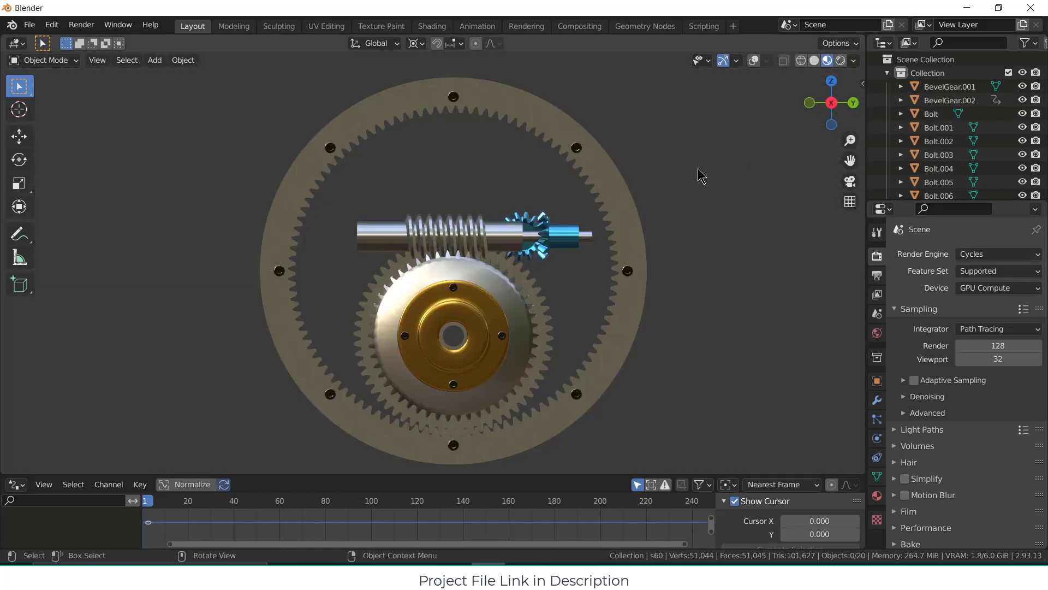
click(155, 60)
mouse_move(163, 75)
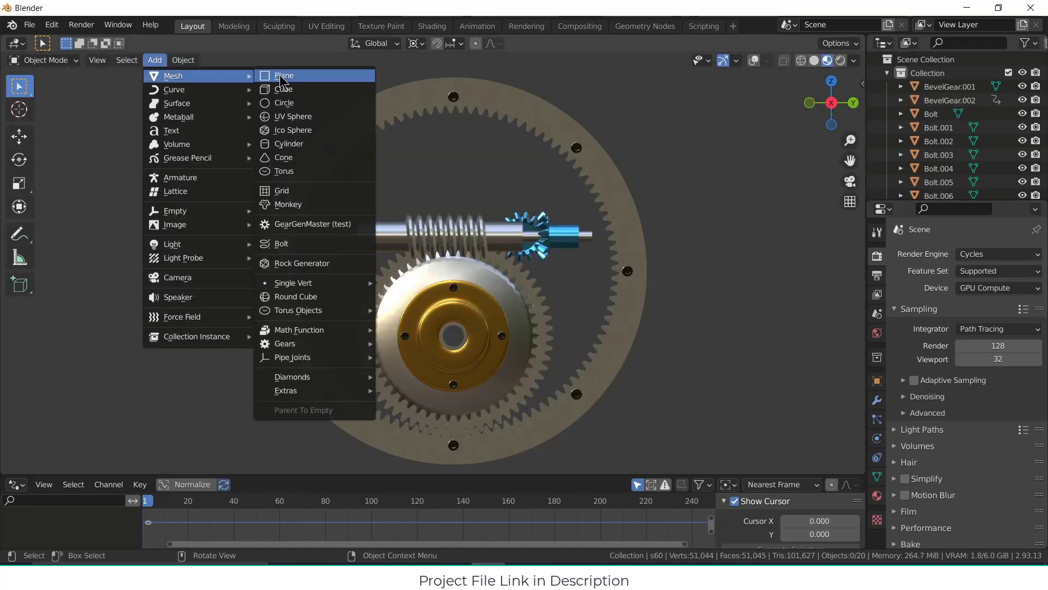
click(273, 72)
scroll(586, 254, down, 3)
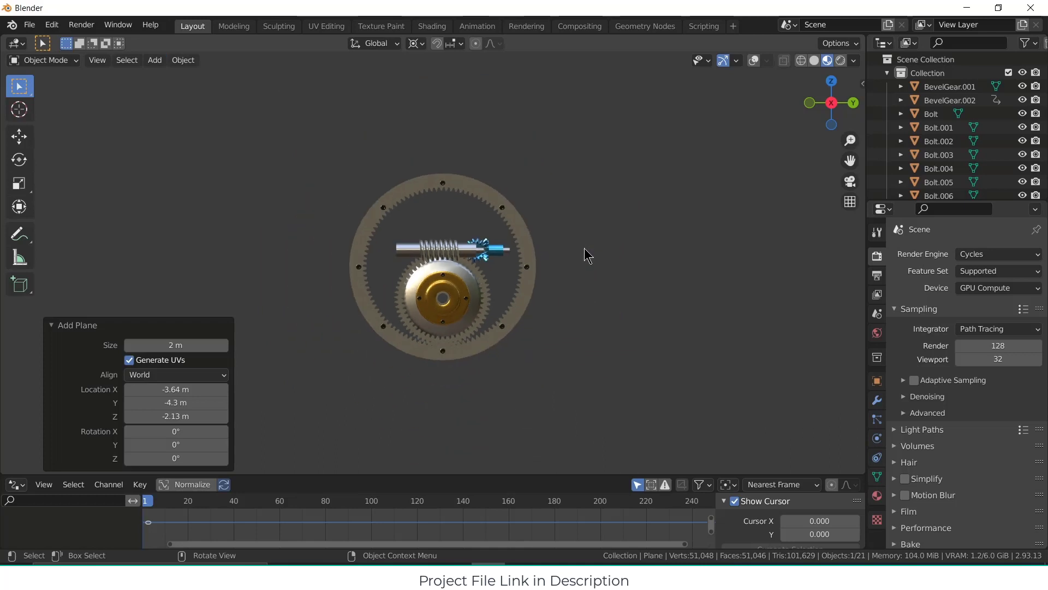
Step: Show the viewport overlays and scale the new plane up about 55.6 times
click(754, 61)
key(s)
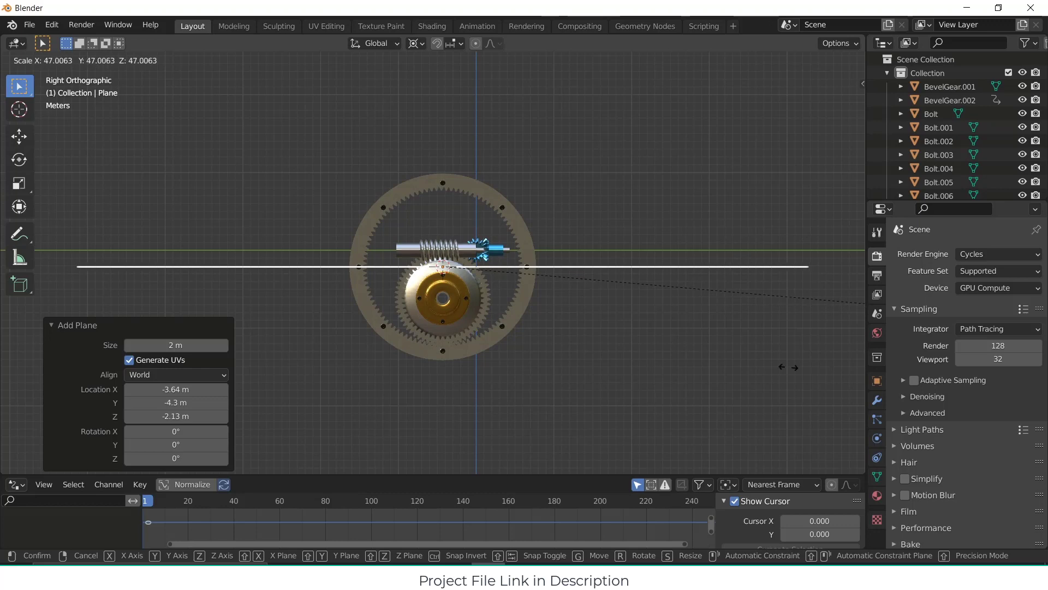
click(3, 293)
Step: Lower the scaled plane along the Z axis until it lies beneath the gear assembly
middle_drag(502, 279, 513, 313)
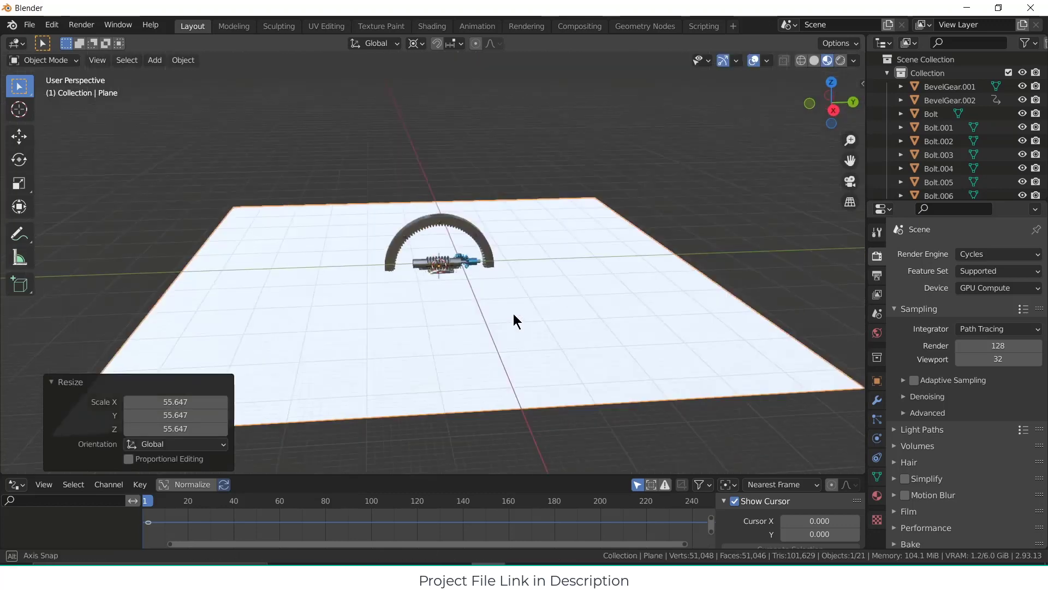
key(g)
key(z)
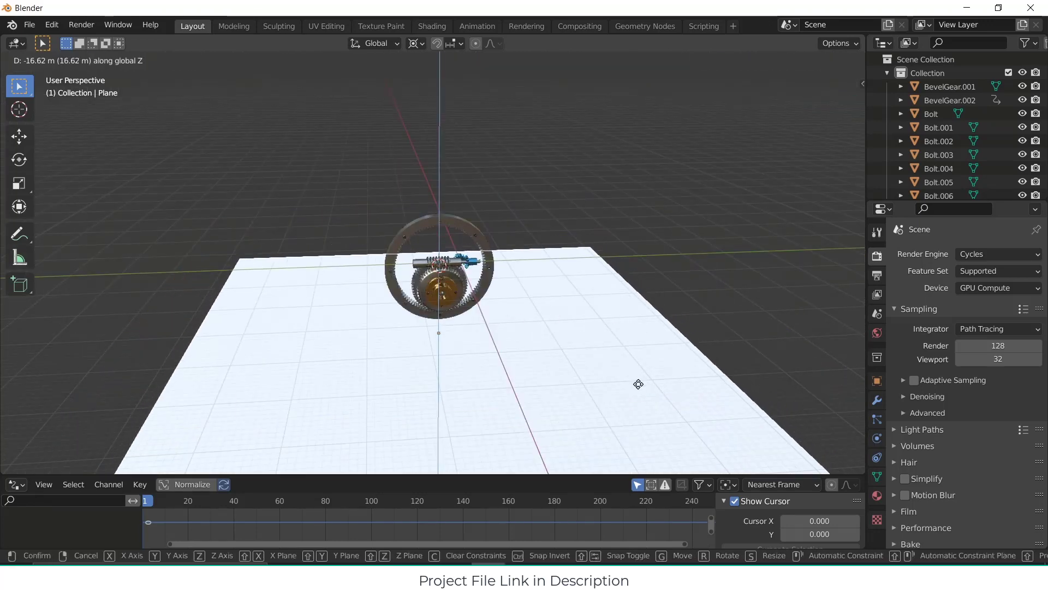
click(640, 390)
Step: Extrude the plane's back edge and one adjoining side edge upward along Z by about 77 m to form two walls
key(Tab)
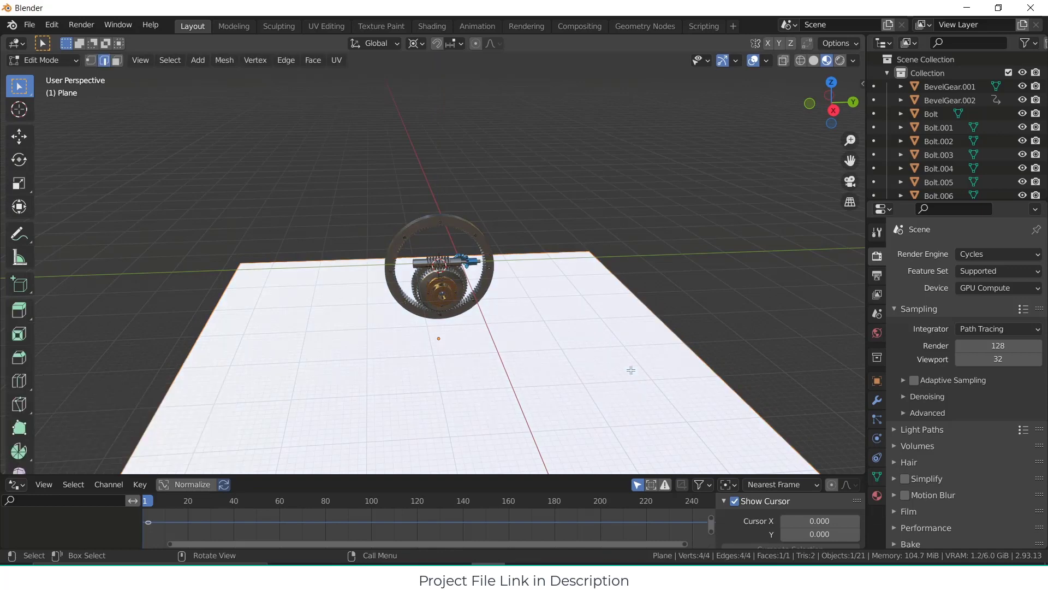
click(548, 253)
shift+click(608, 262)
key(e)
key(z)
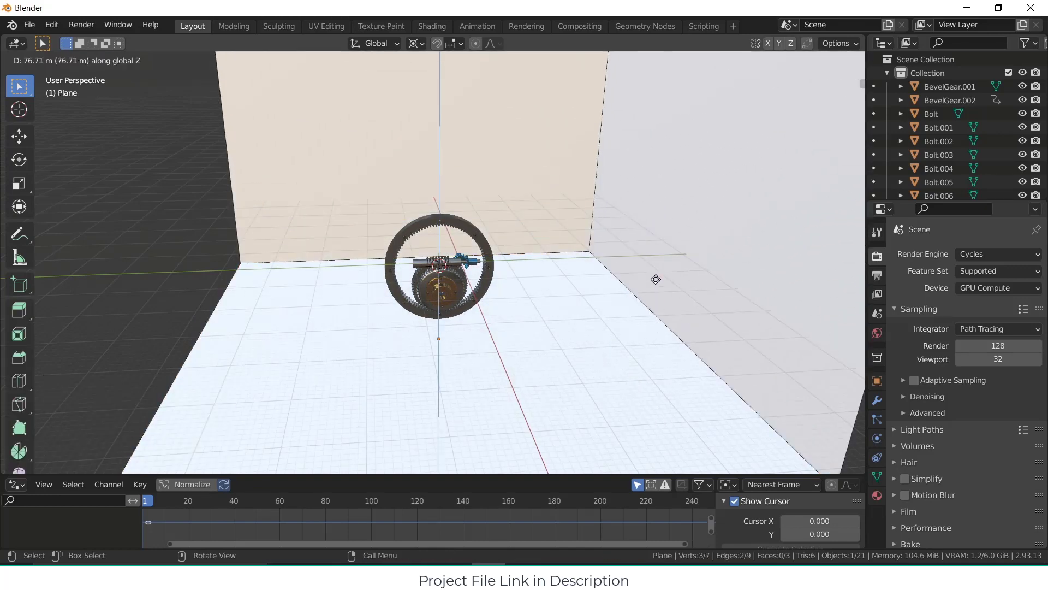
click(655, 280)
Step: Bevel the three edges meeting at the backdrop's inner corner with 5 segments to round the wall and floor transitions
click(595, 213)
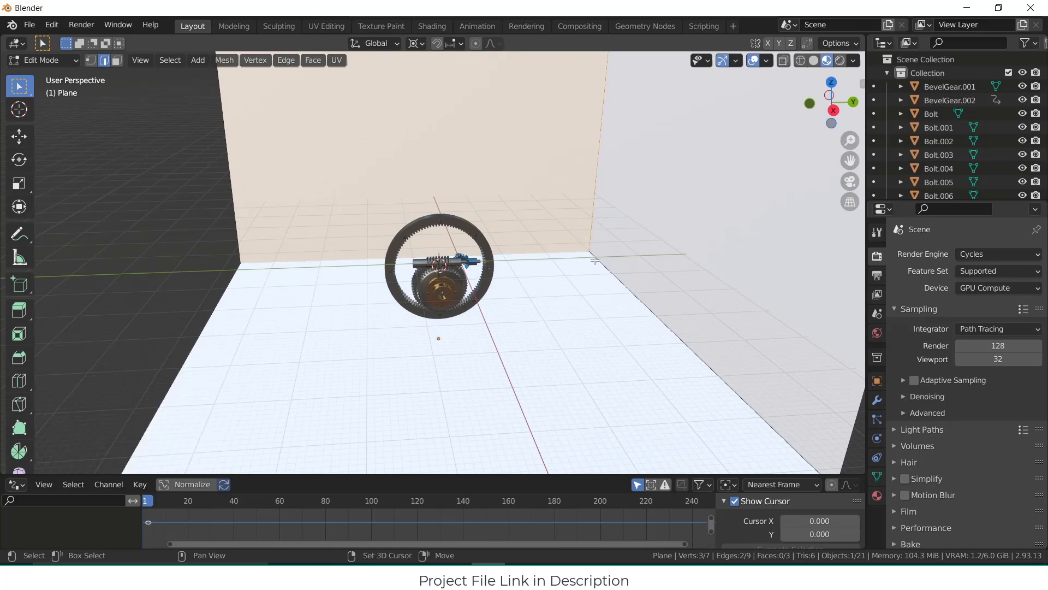
key(ctrl+b)
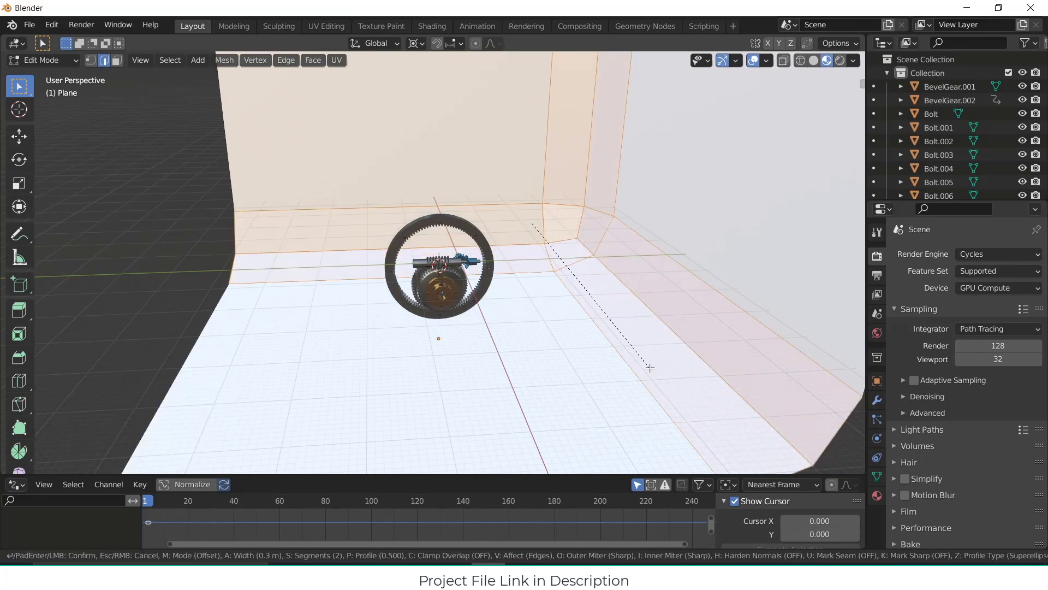
scroll(649, 368, up, 3)
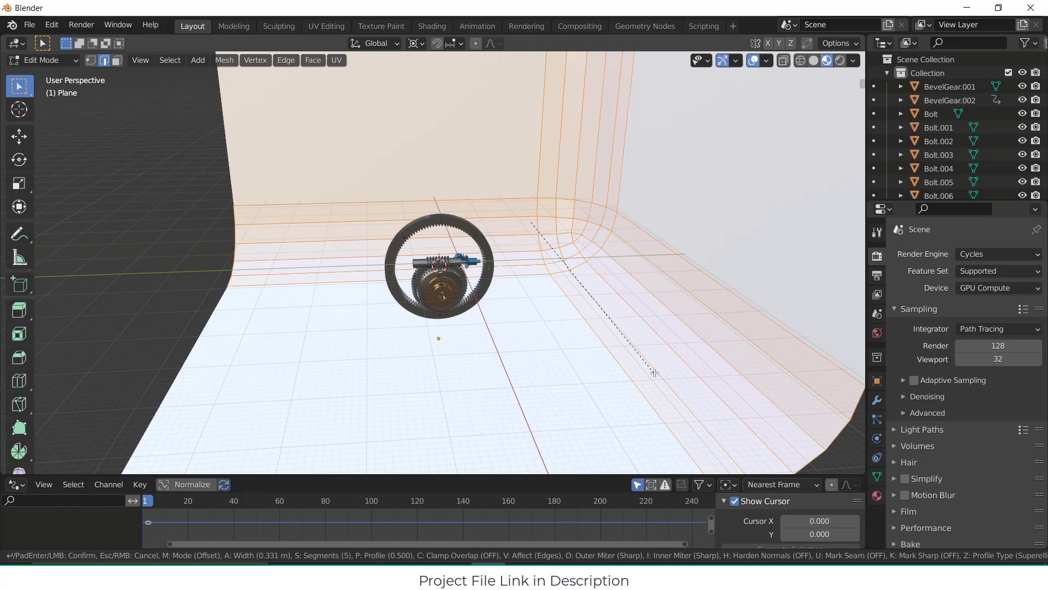
click(655, 373)
click(191, 156)
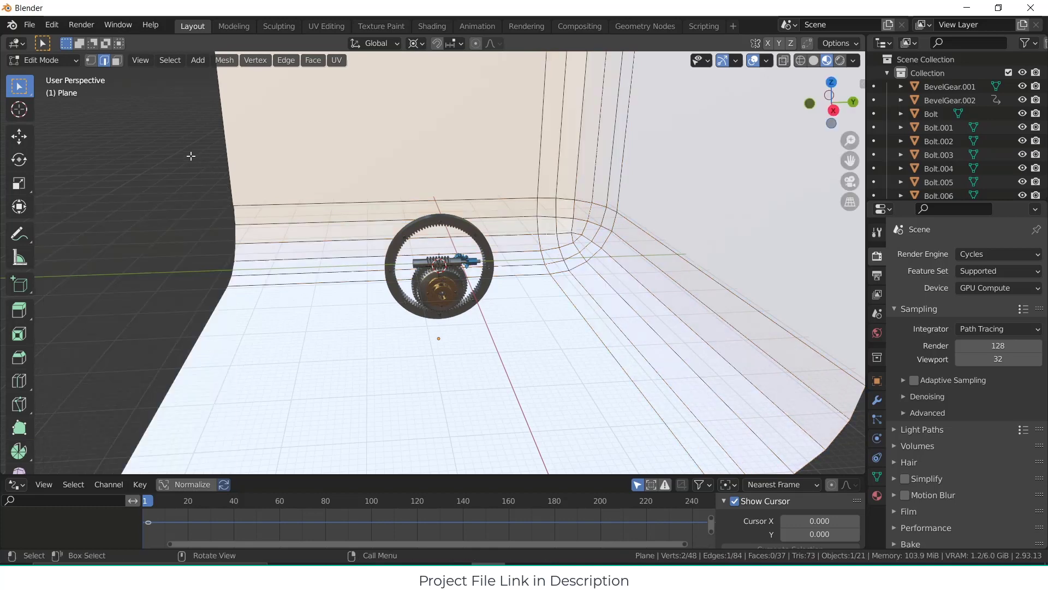
Step: Leave mesh editing and apply smooth shading to the backdrop plane
key(Tab)
right_click(422, 146)
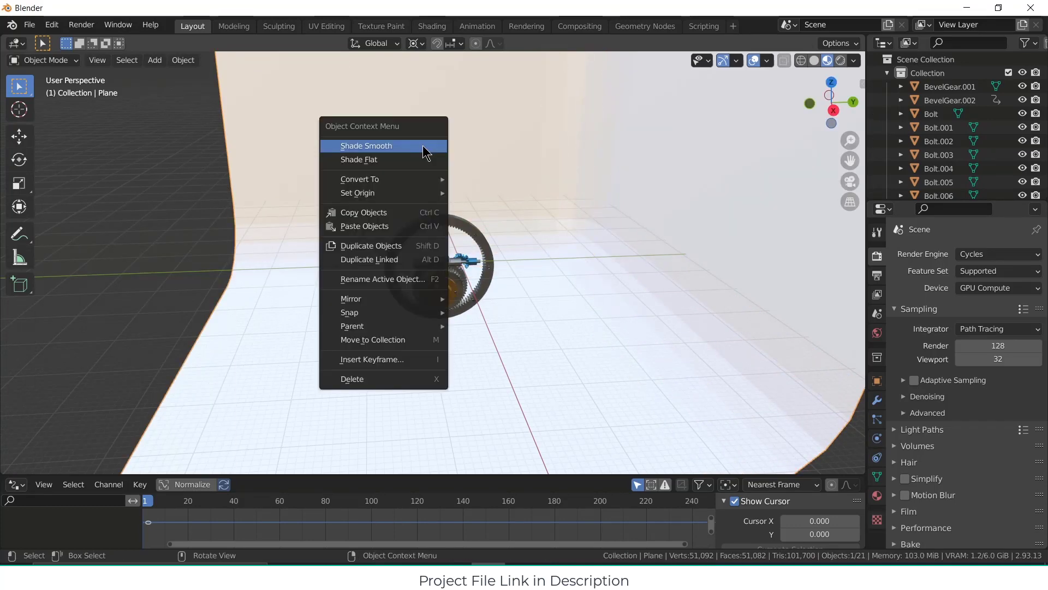
click(423, 146)
Step: Add a camera and align it to a view of the gear assembly in front of the backdrop
middle_drag(433, 163, 451, 219)
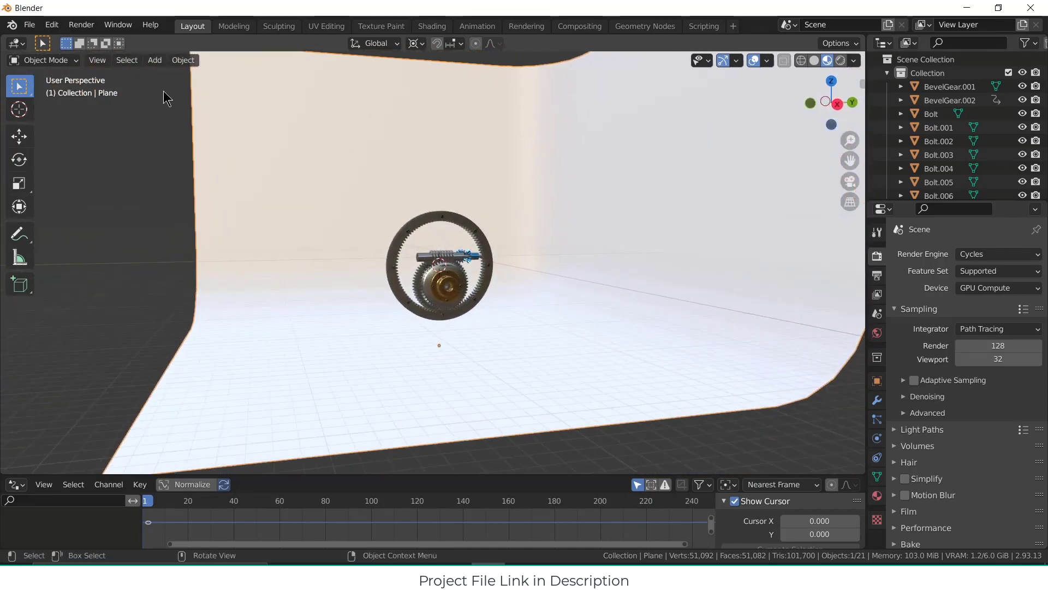
click(158, 63)
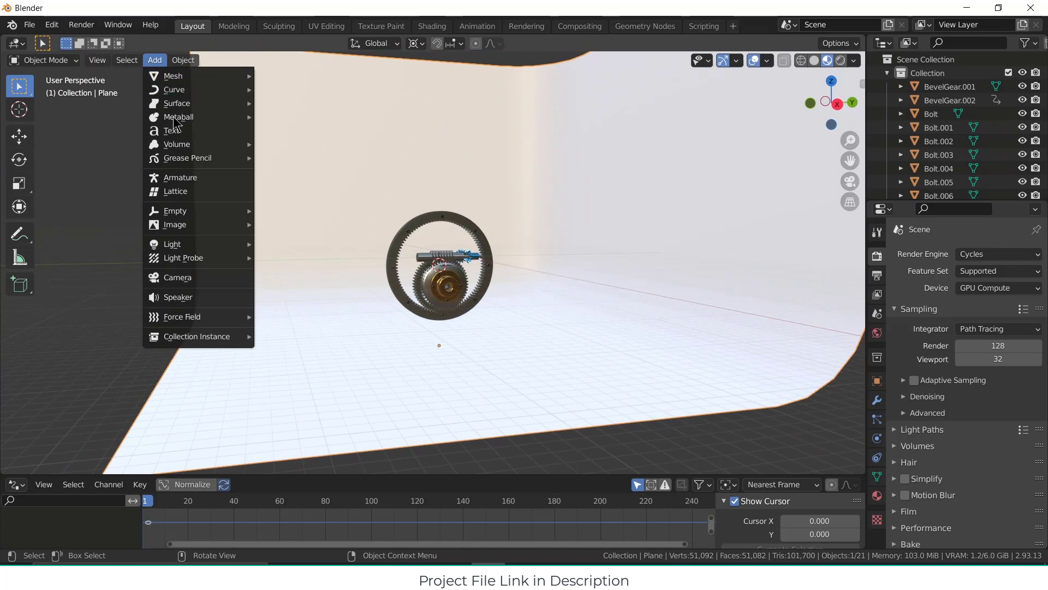
click(177, 278)
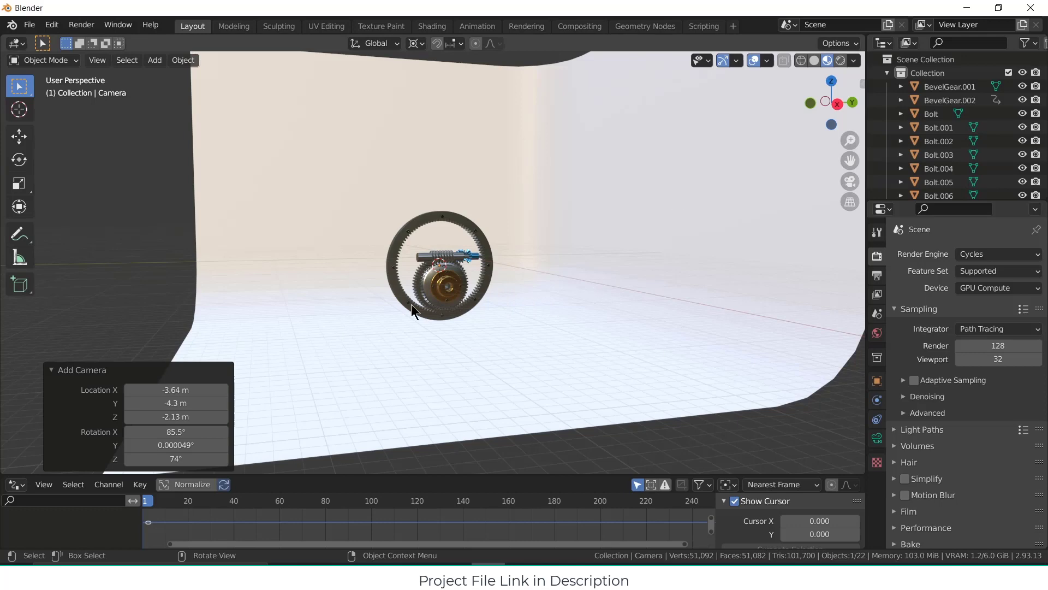
scroll(955, 131, down, 5)
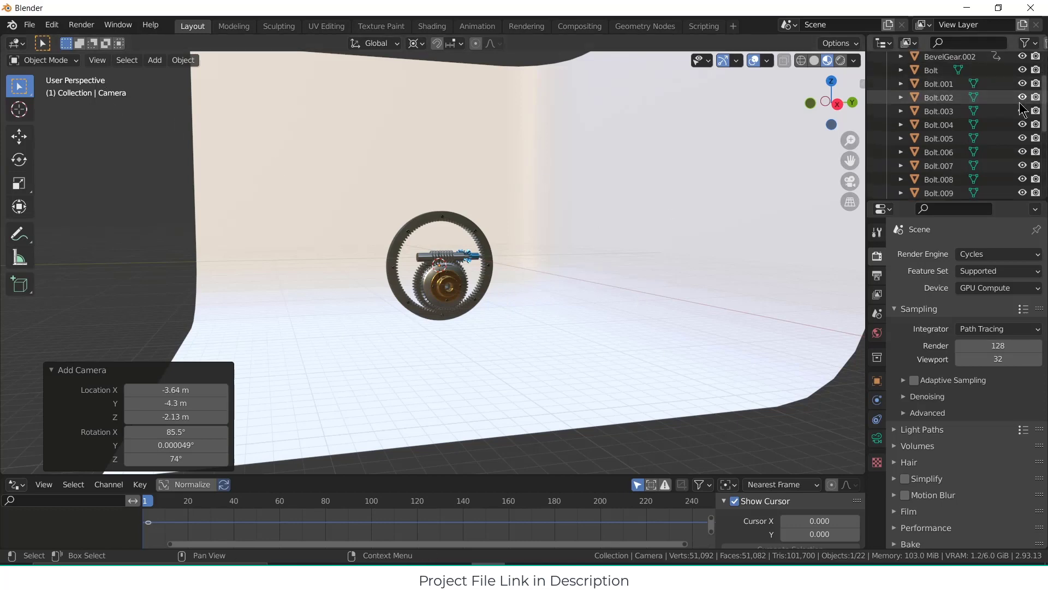
scroll(126, 158, down, 1)
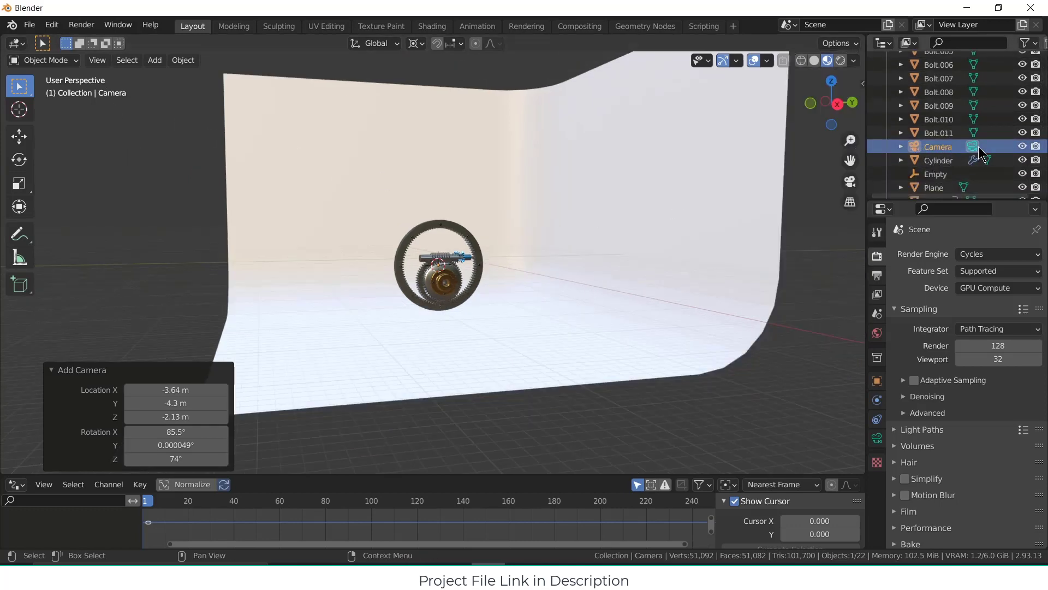
click(101, 61)
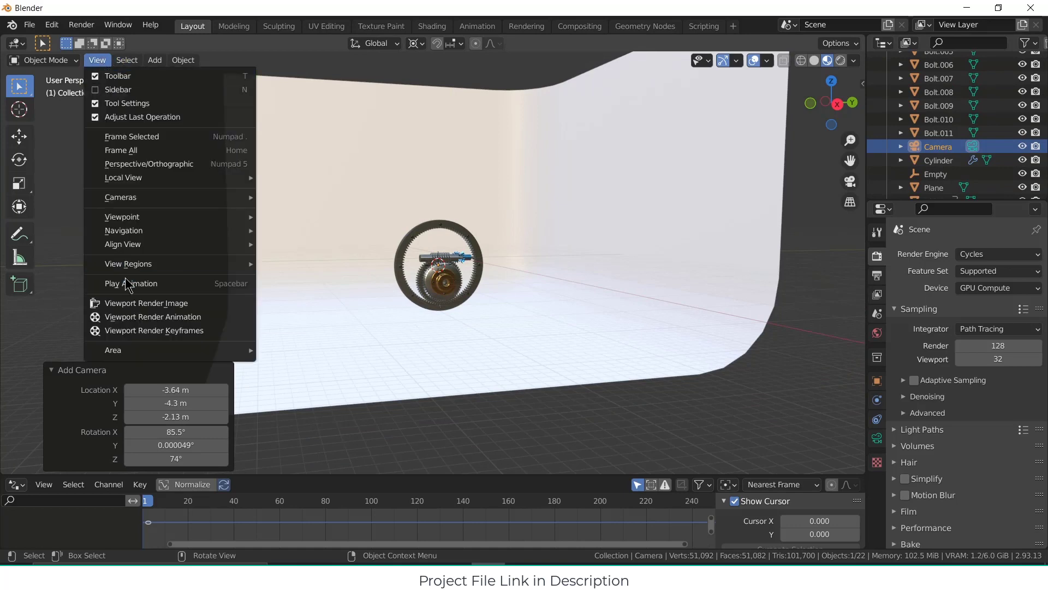
mouse_move(136, 244)
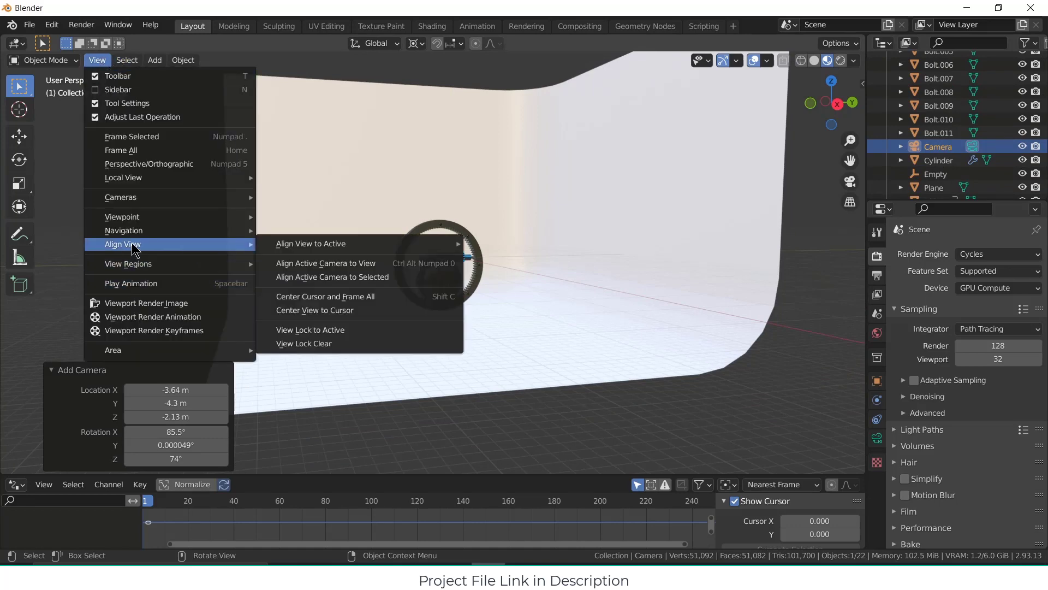
click(358, 265)
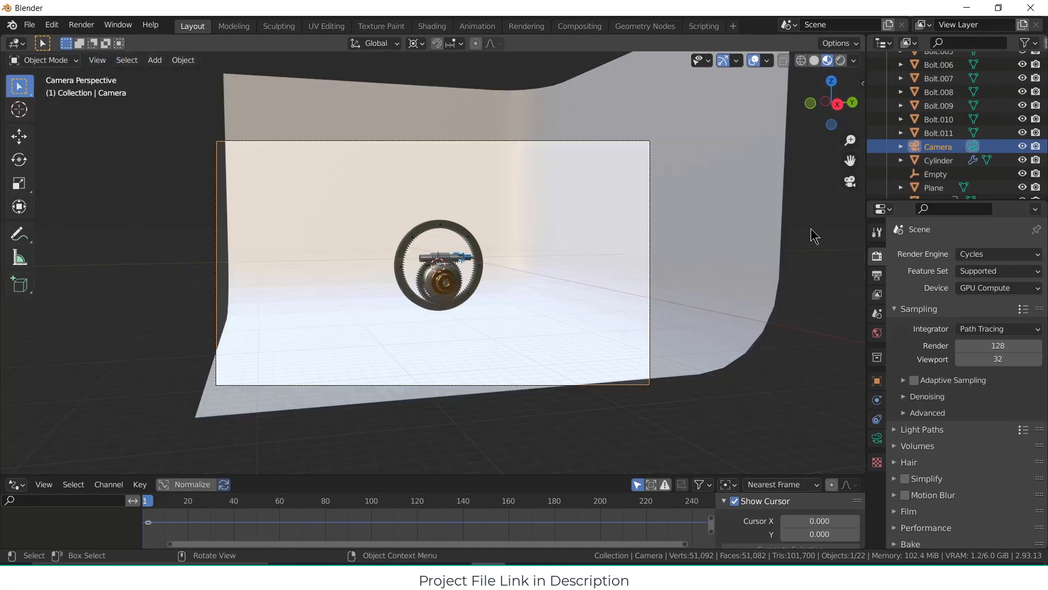
Step: Lock the camera to the view and reframe it closer to the gear assembly, facing the gears nearly head-on
key(n)
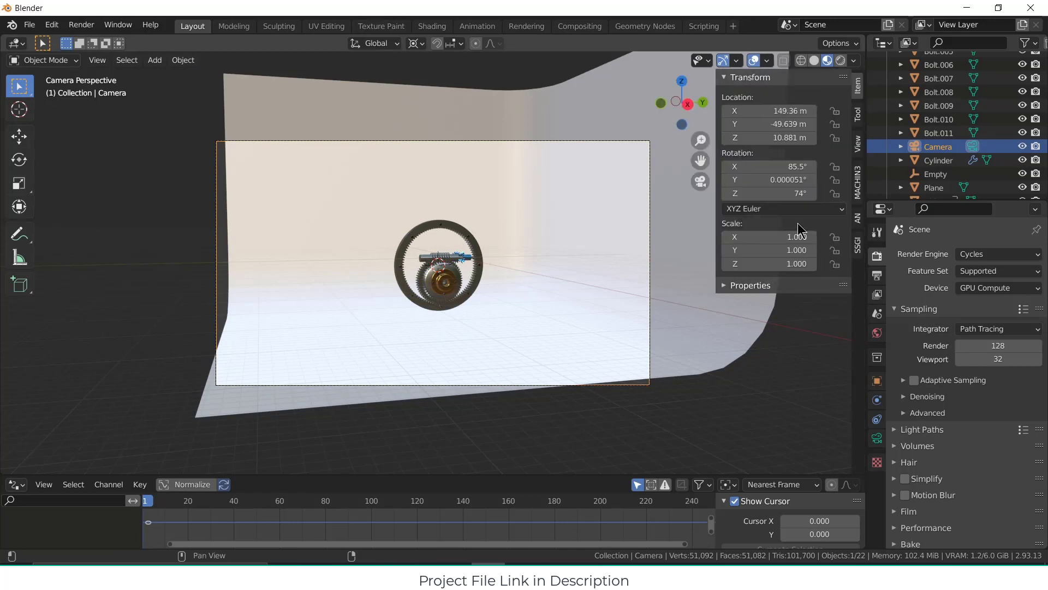
click(858, 143)
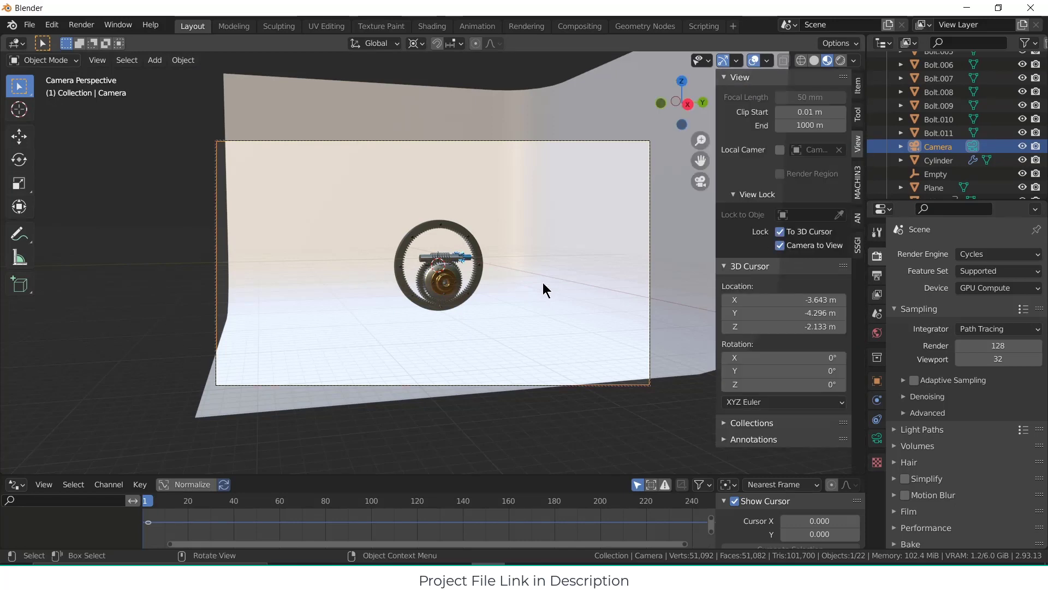
scroll(543, 282, up, 6)
middle_drag(544, 286, 512, 276)
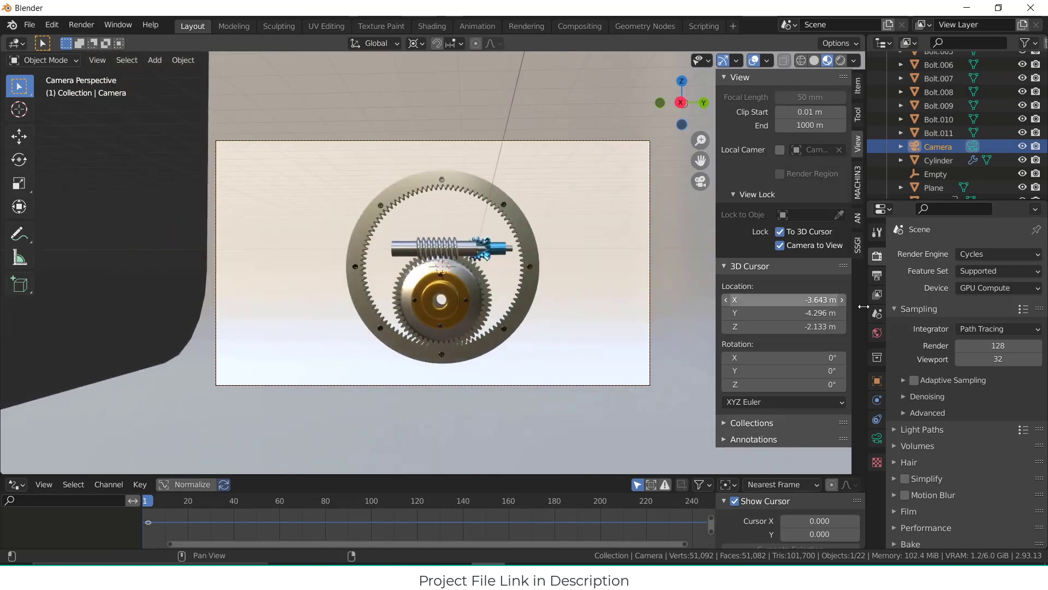
Step: Set the camera's Y location to 0 m and its rotation to X 90°, Y 0° and Z 90°
click(878, 380)
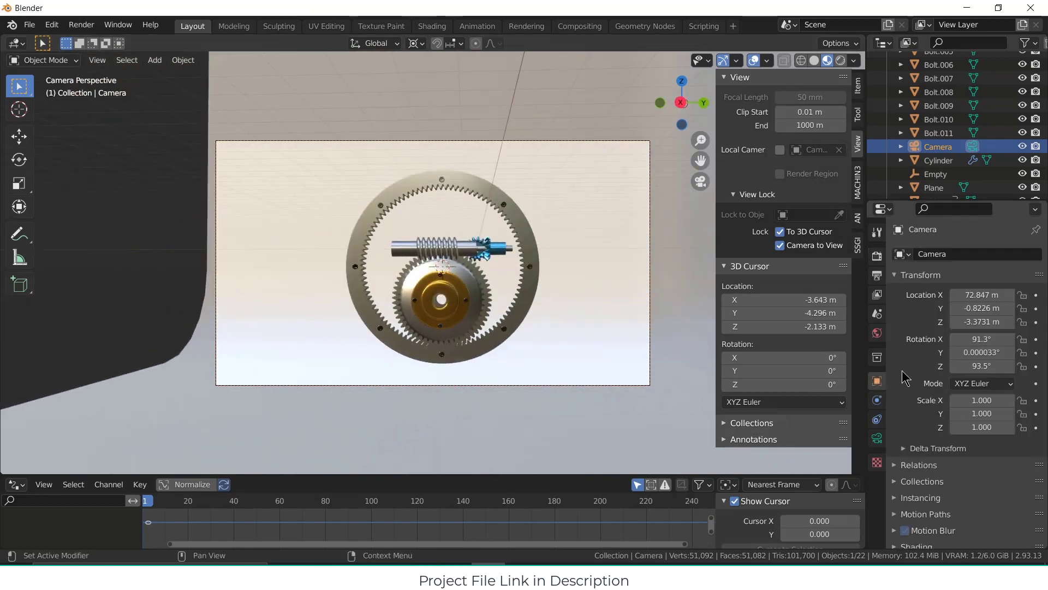
click(983, 307)
text(0)
key(Return)
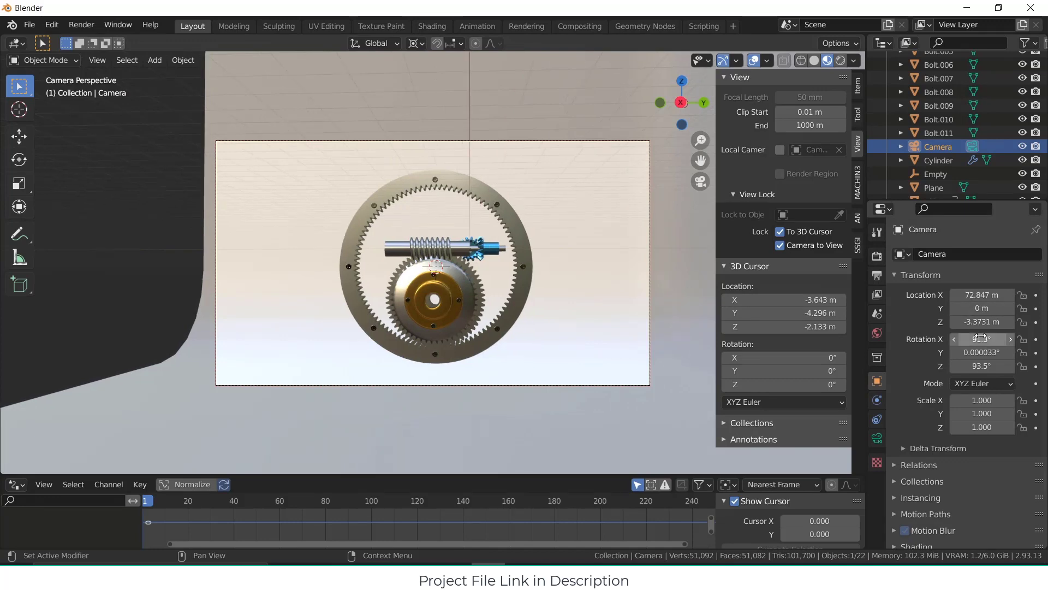
click(981, 340)
text(90)
key(Return)
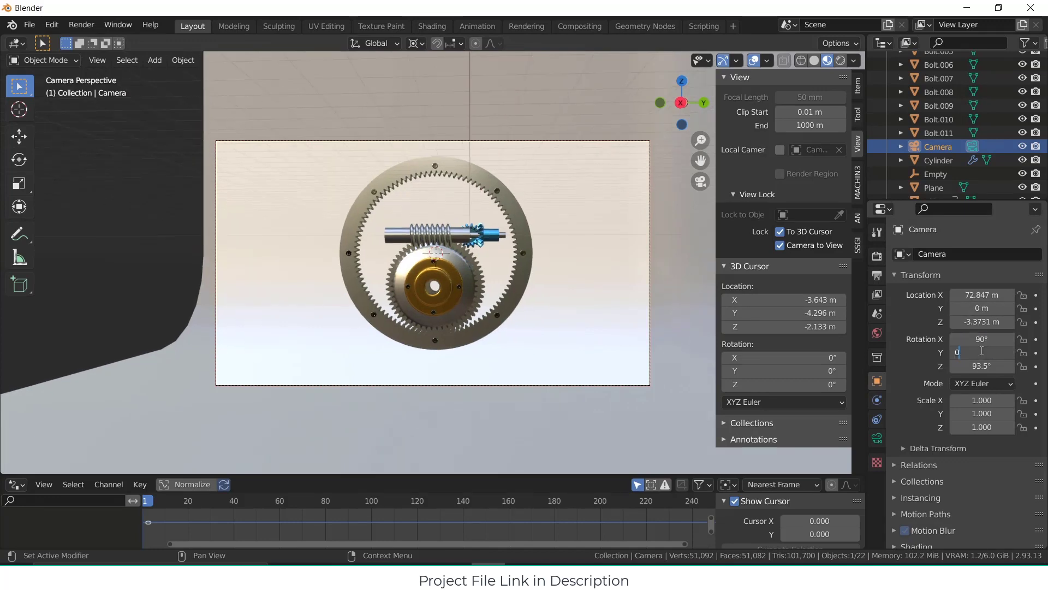
click(982, 351)
text(0)
key(Return)
click(981, 366)
text(90)
key(Return)
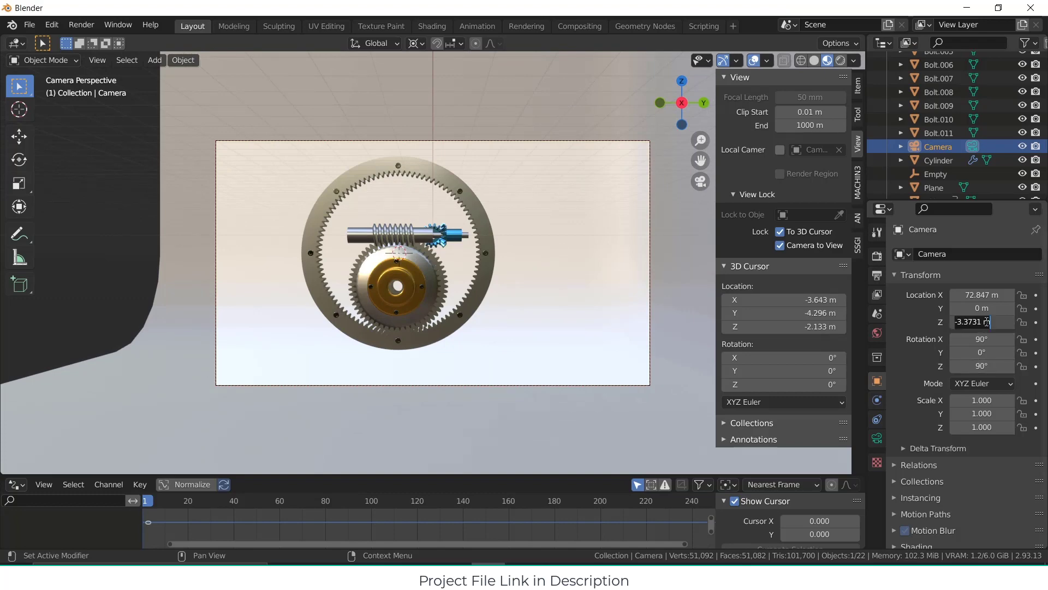
Step: Adjust the camera location to X 73.647 m, Y -4.08 m and Z -3.1 m to centre the gear assembly in the frame
key(Return)
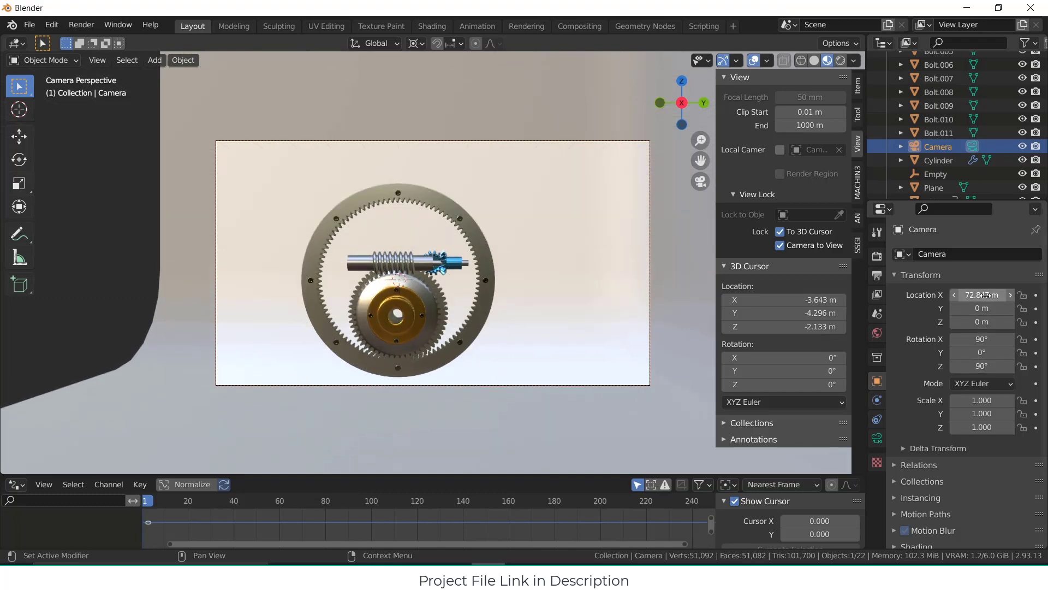
mouse_move(986, 295)
mouse_down()
mouse_move(995, 294)
mouse_move(986, 295)
mouse_up()
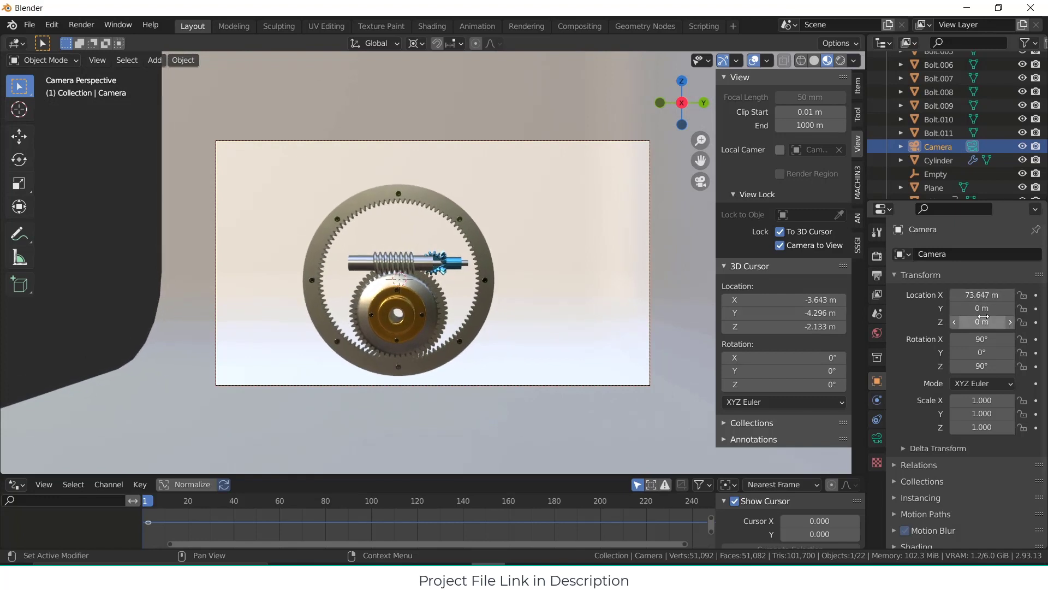
drag(982, 322, 940, 307)
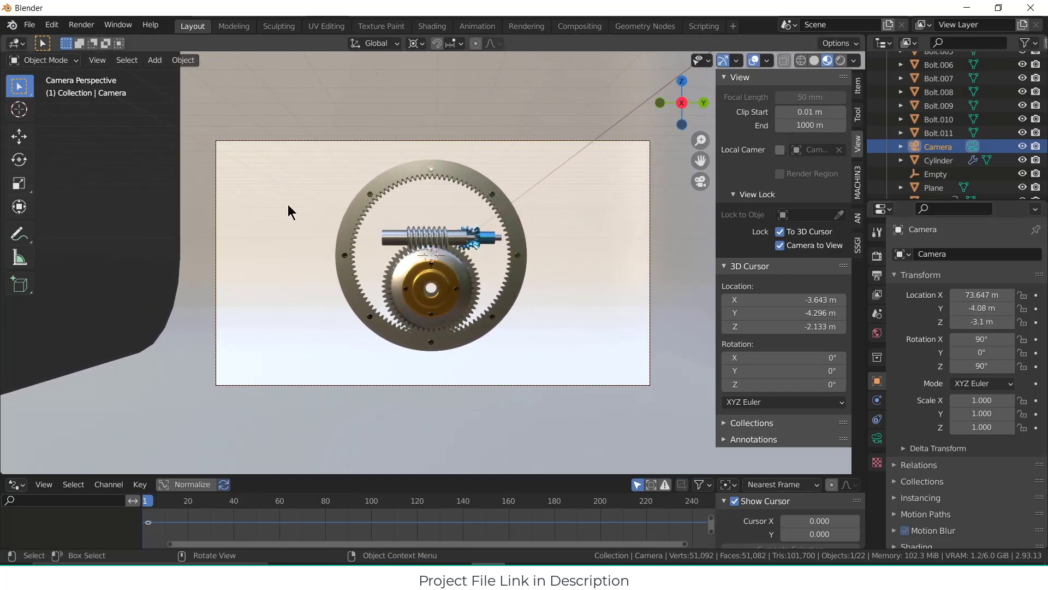
Step: Give the backdrop plane a new material with white emission at strength 1.8
click(213, 420)
click(878, 495)
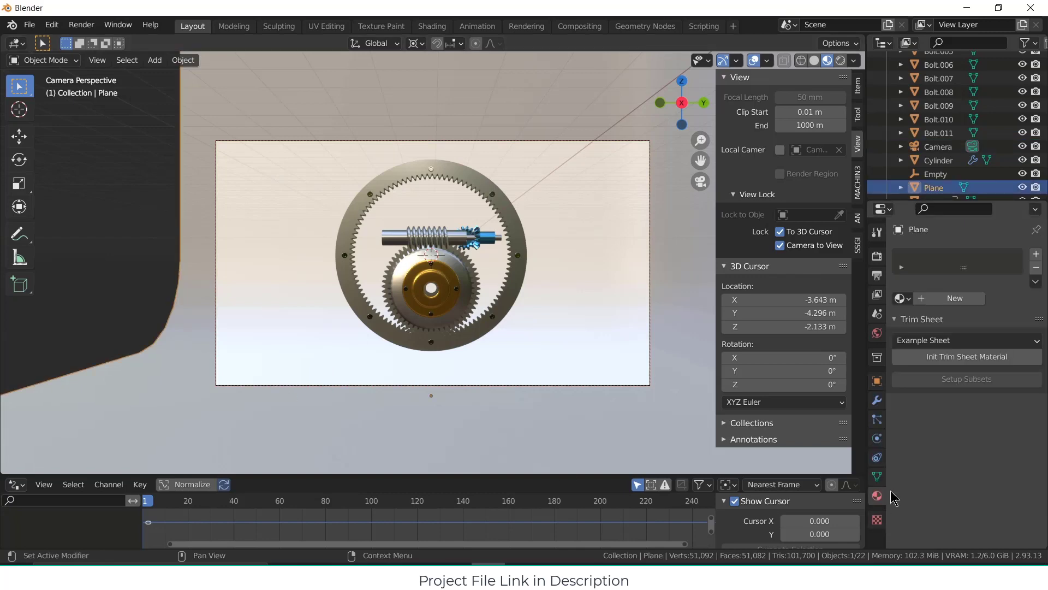
click(966, 301)
scroll(993, 382, down, 10)
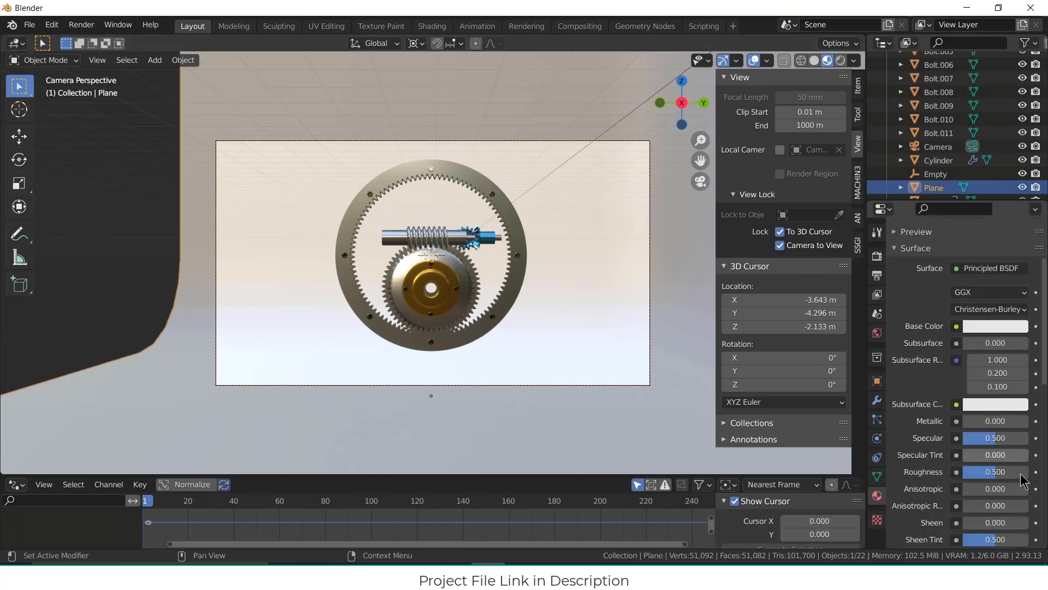
click(1011, 423)
drag(1021, 290, 1020, 245)
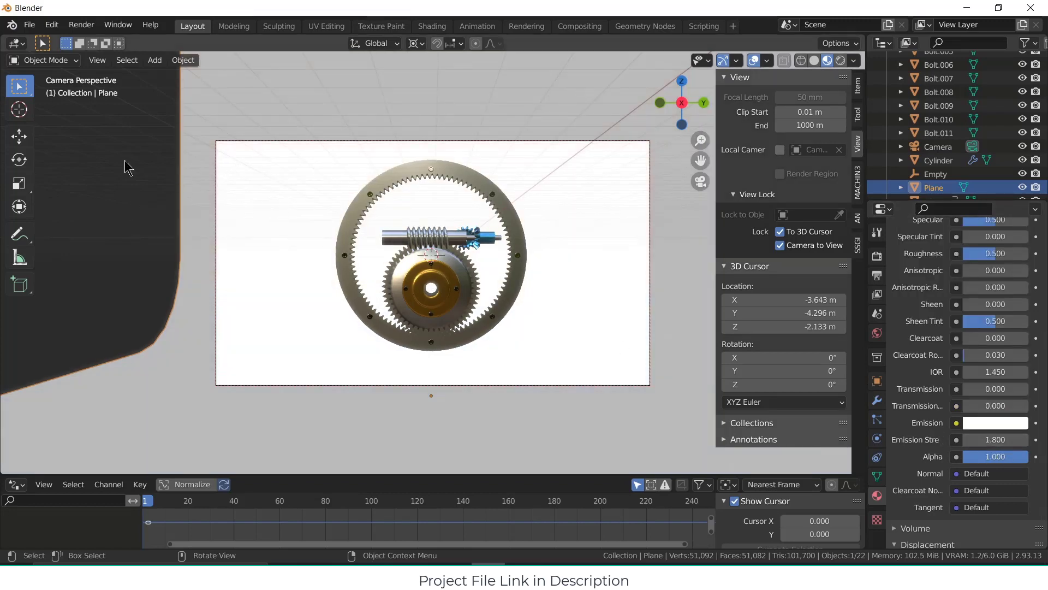
Step: Deselect everything, start a test image render of the camera view, and close the render window
key(alt+a)
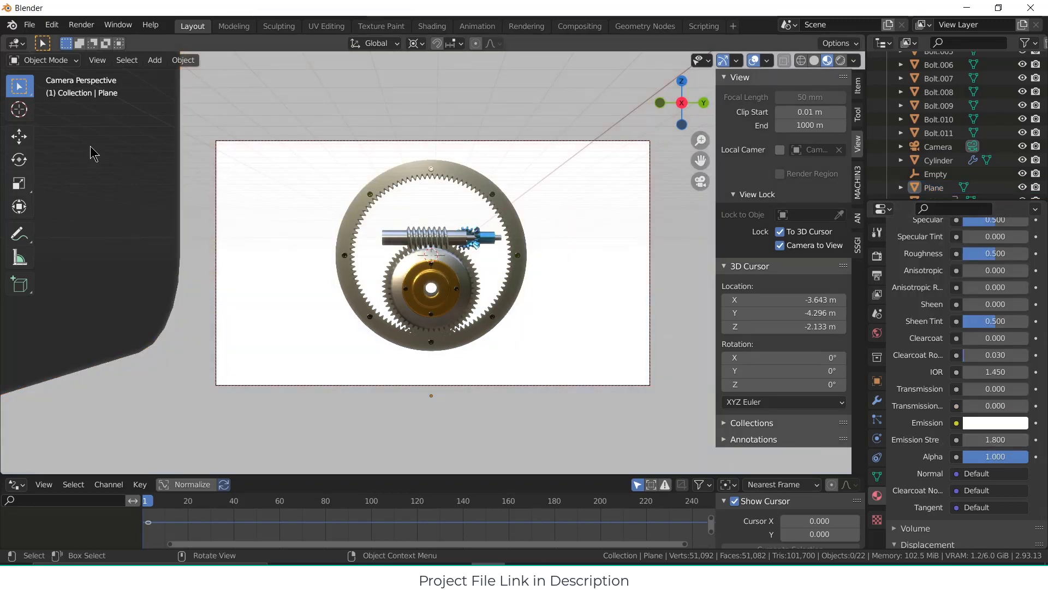
click(878, 258)
scroll(940, 264, up, 6)
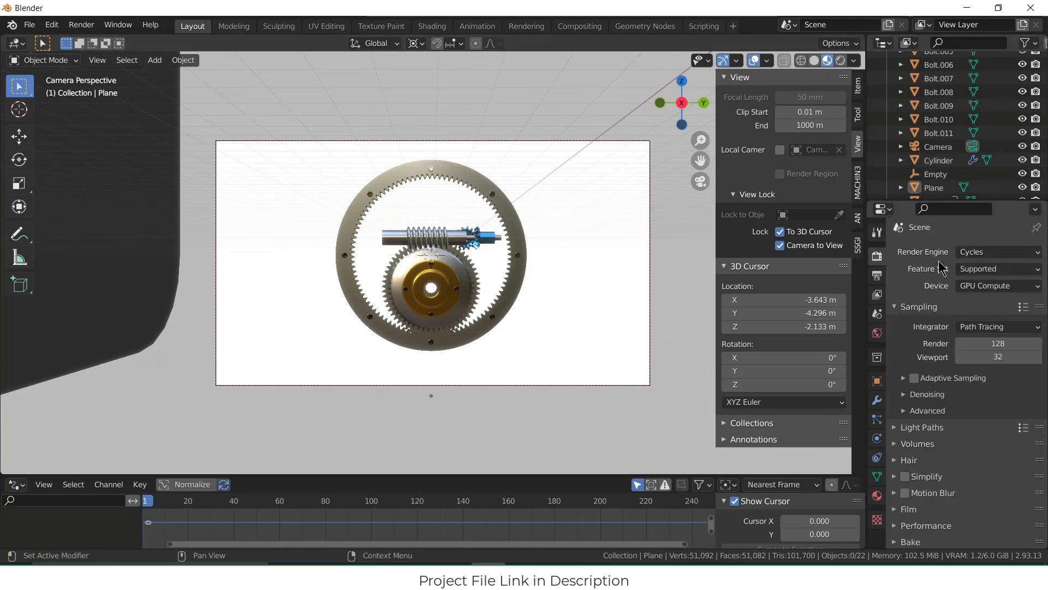
click(82, 25)
click(109, 41)
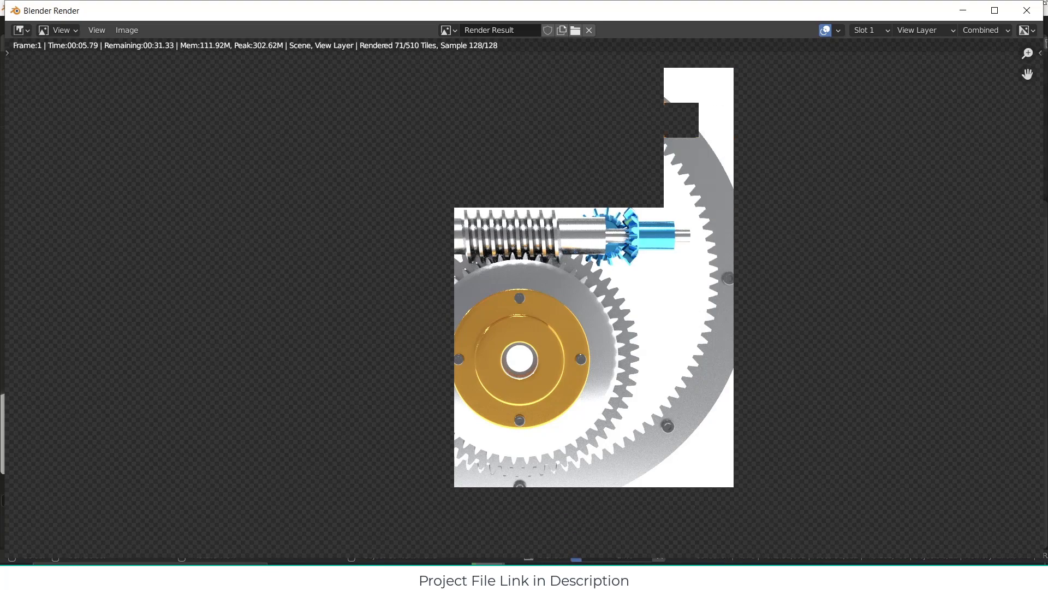
click(1028, 11)
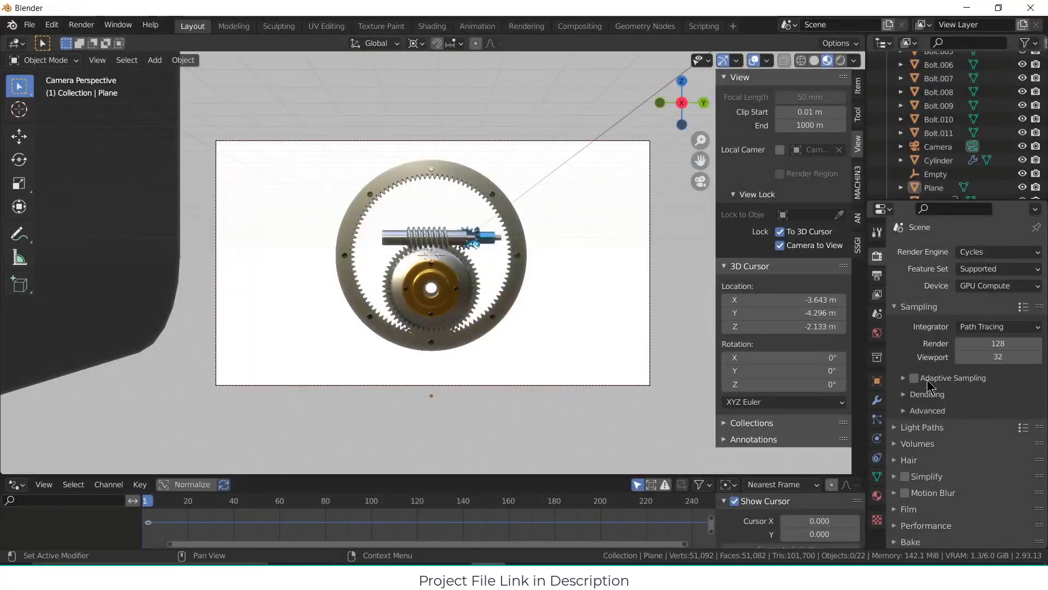
Step: Enable render and viewport denoising, with OpenImageDenoise as the denoiser for both
click(927, 394)
click(960, 438)
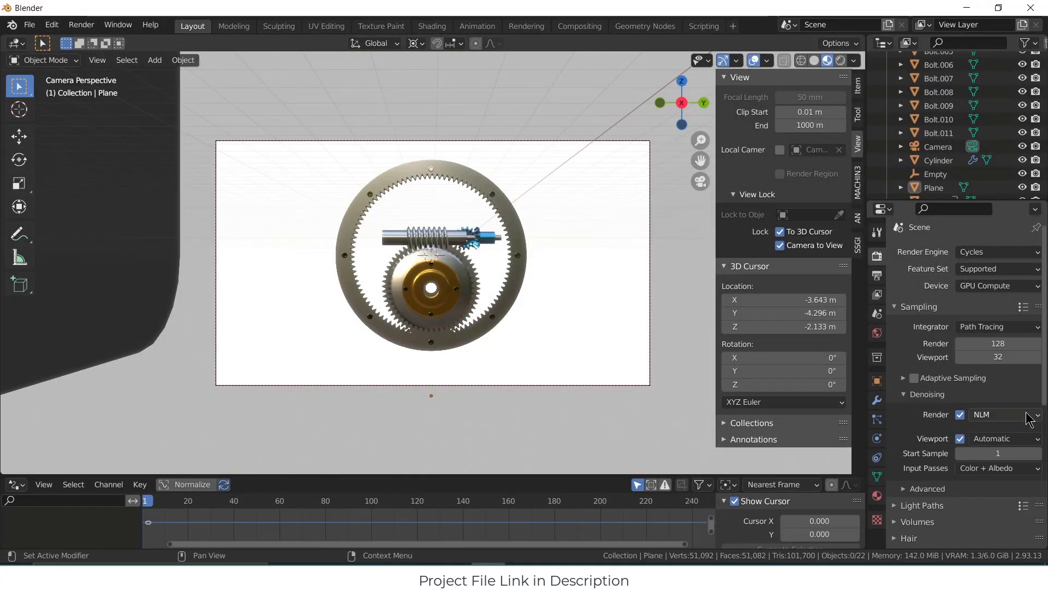
click(1006, 415)
click(982, 459)
click(1007, 438)
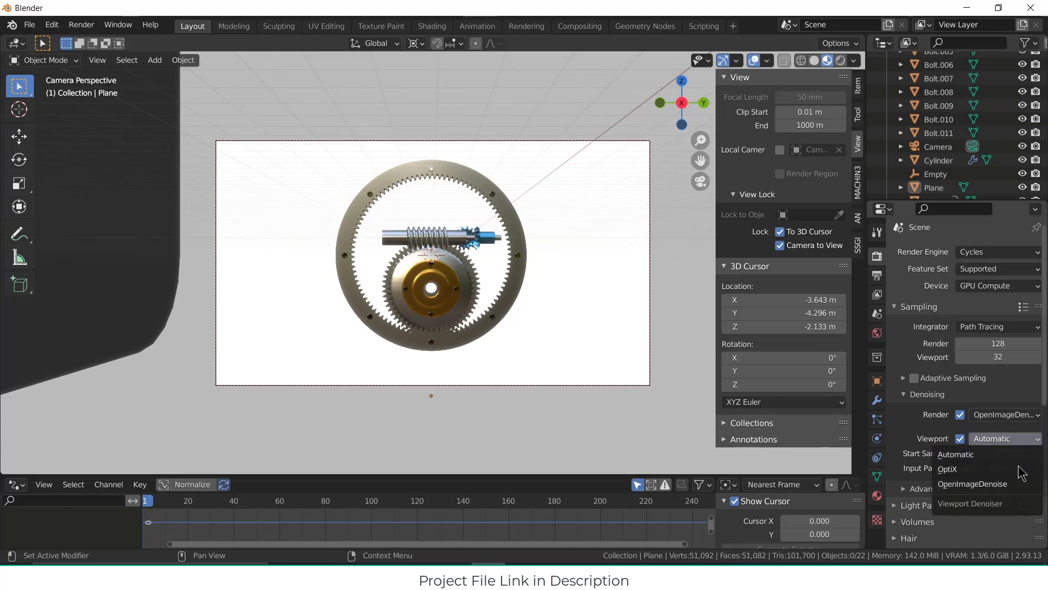
click(1017, 483)
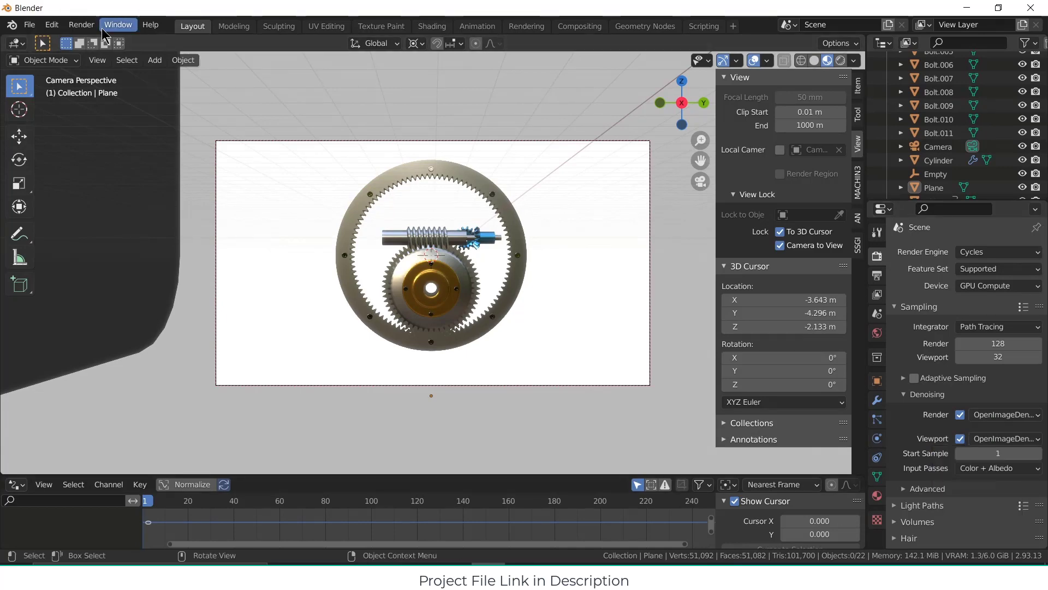
Step: Start another test image render of the camera view with denoising and close the render window
click(81, 25)
click(91, 41)
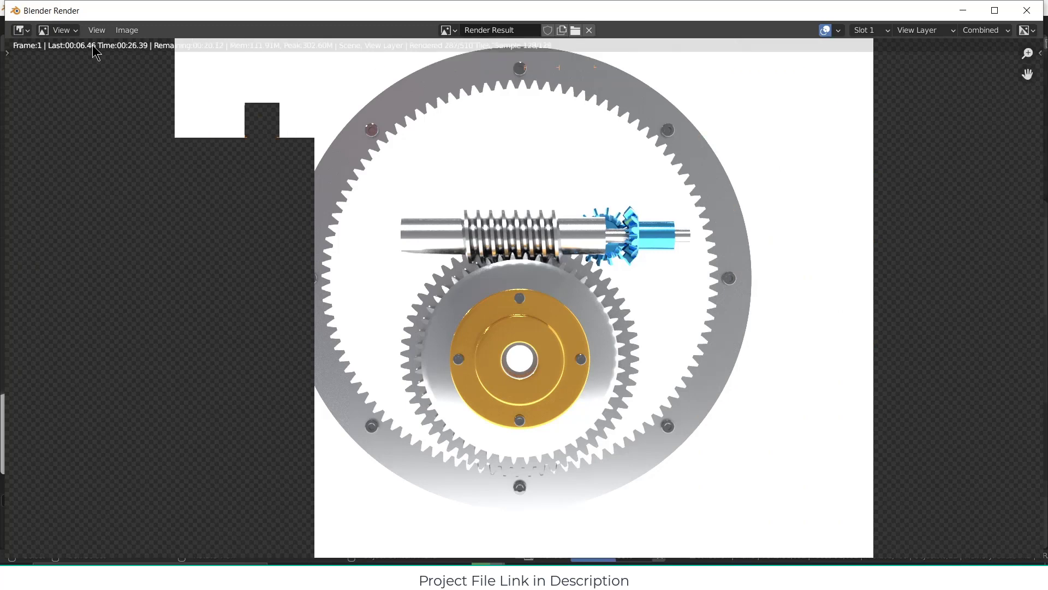
click(1030, 12)
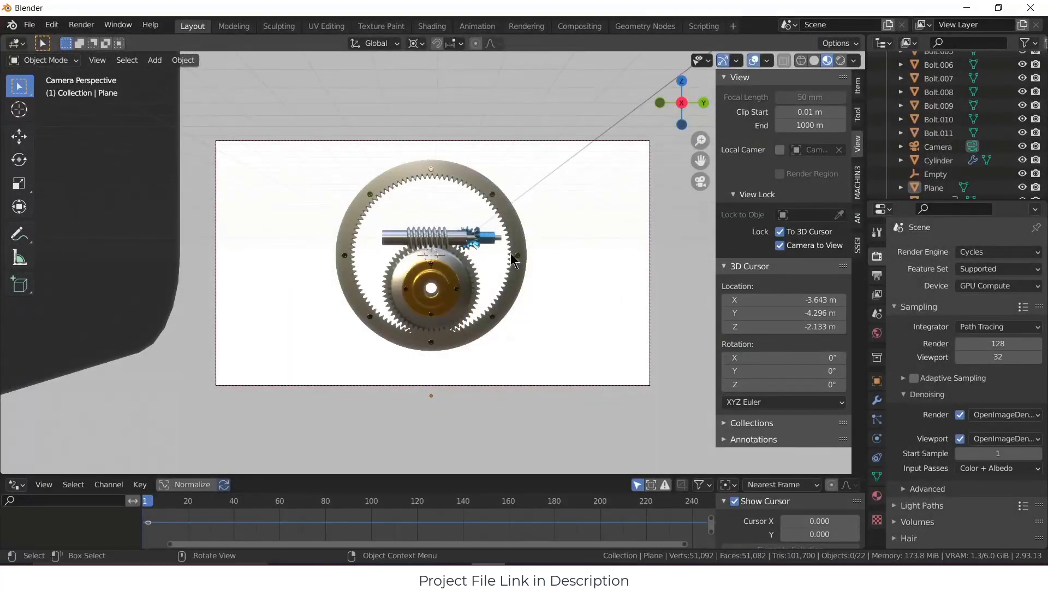
Step: Lower the backdrop plane about 6.4 m along the global Z axis and bring up its material settings
middle_drag(513, 260, 516, 326)
click(506, 337)
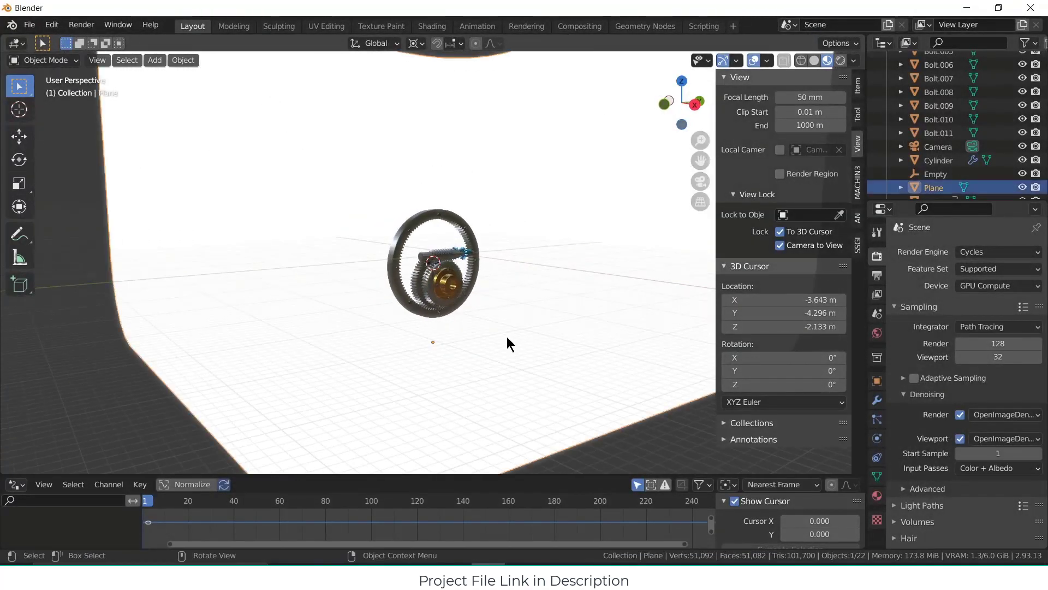
key(g)
key(z)
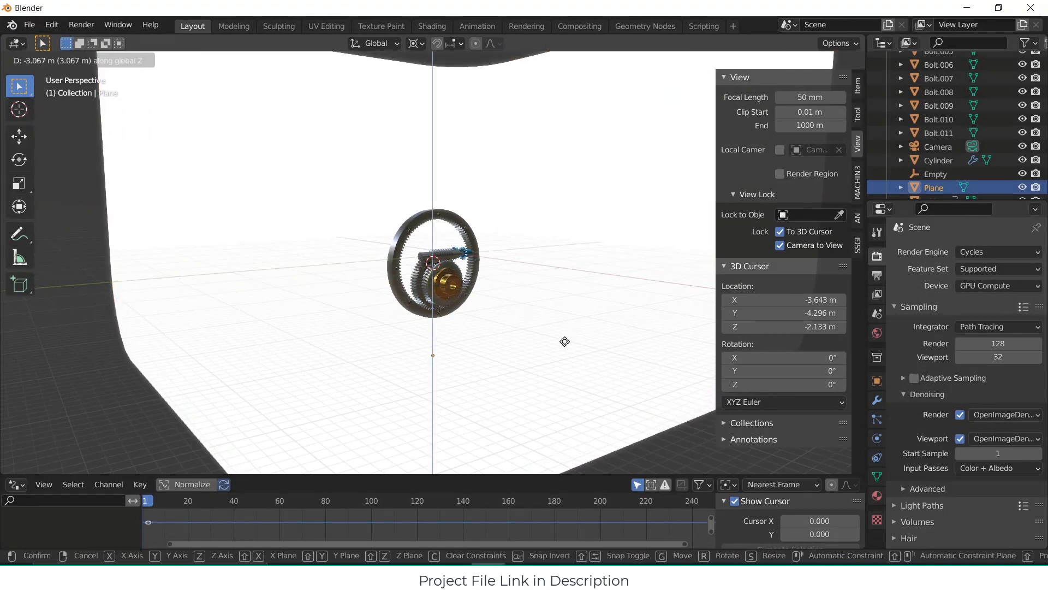
click(565, 357)
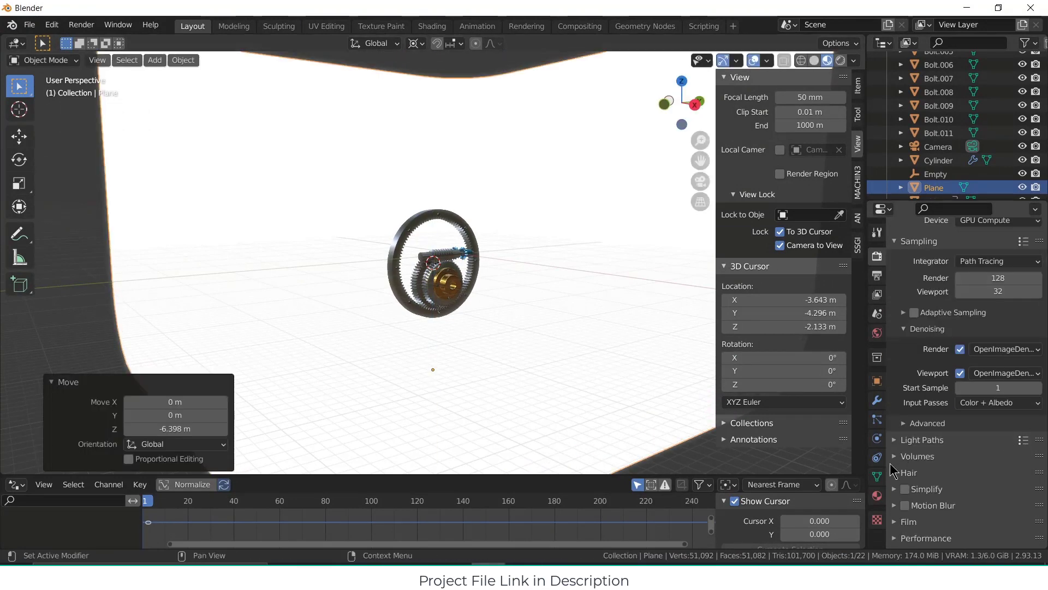
click(877, 496)
scroll(1026, 500, down, 5)
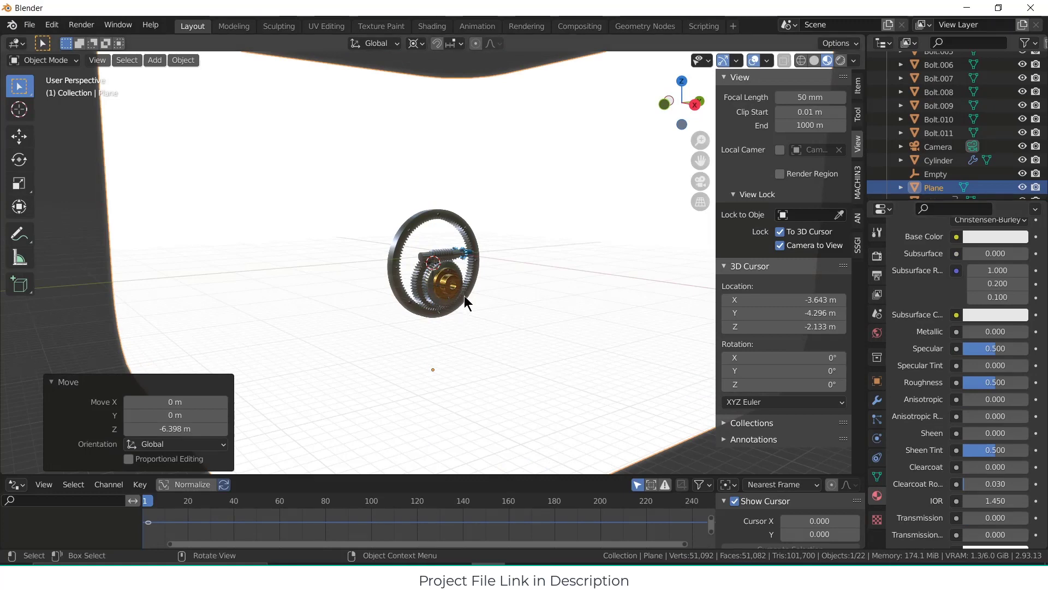
Step: Insert a rotation keyframe at frame 1 for the bevel gear at the end of the worm shaft
key(KP_1)
key(KP_3)
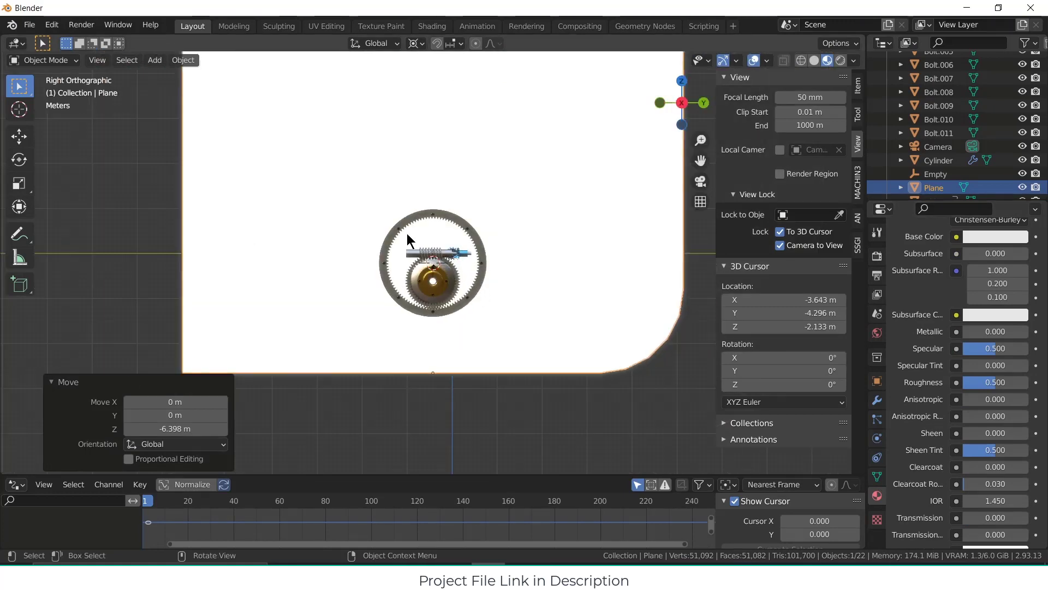
scroll(407, 234, up, 6)
click(507, 216)
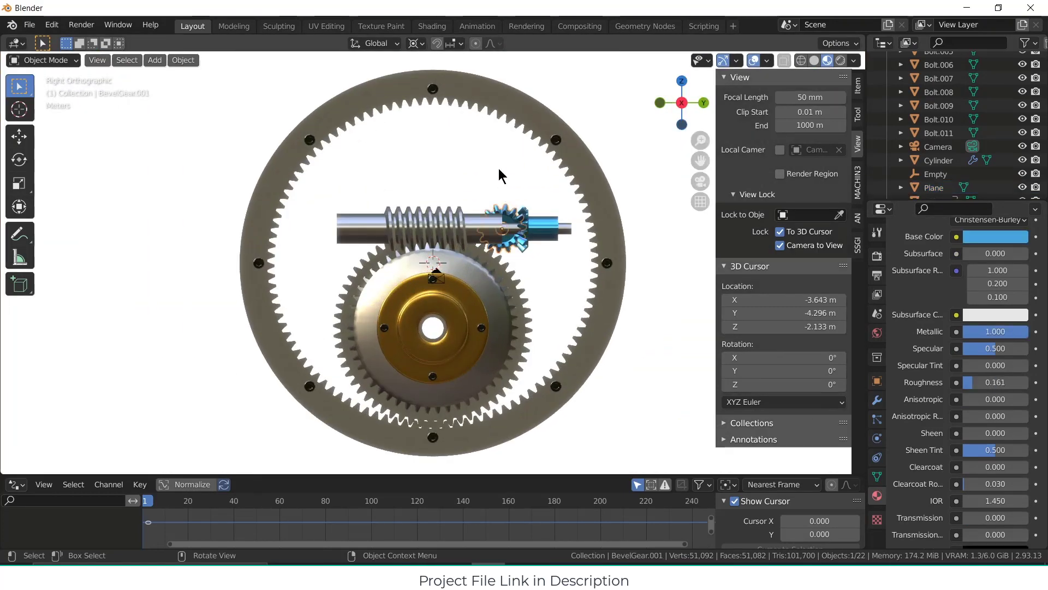
key(i)
click(494, 189)
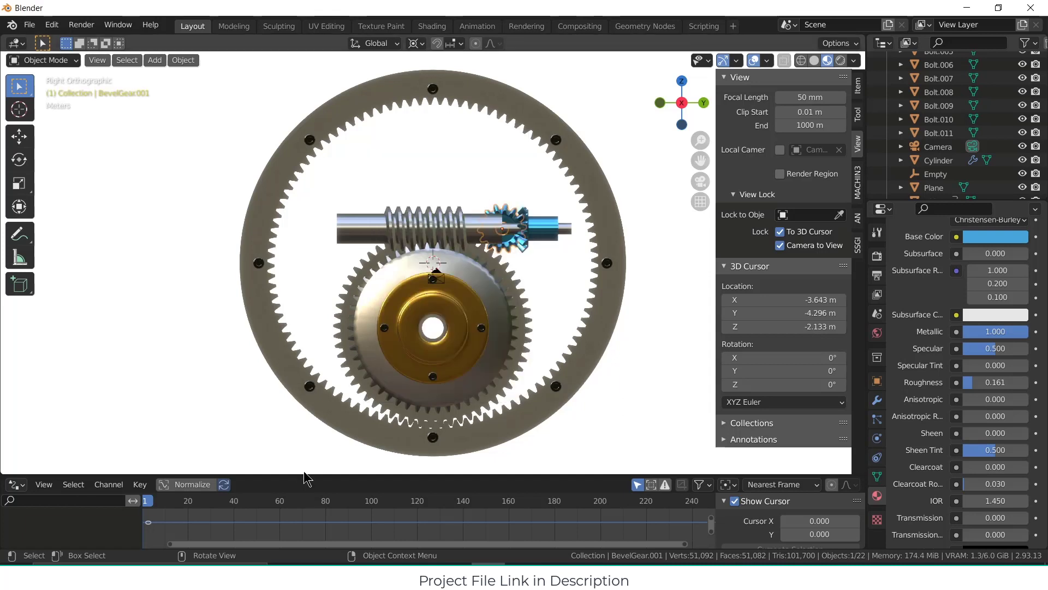
Step: Switch the animation editor area to the Timeline and move the current frame to 250
click(16, 484)
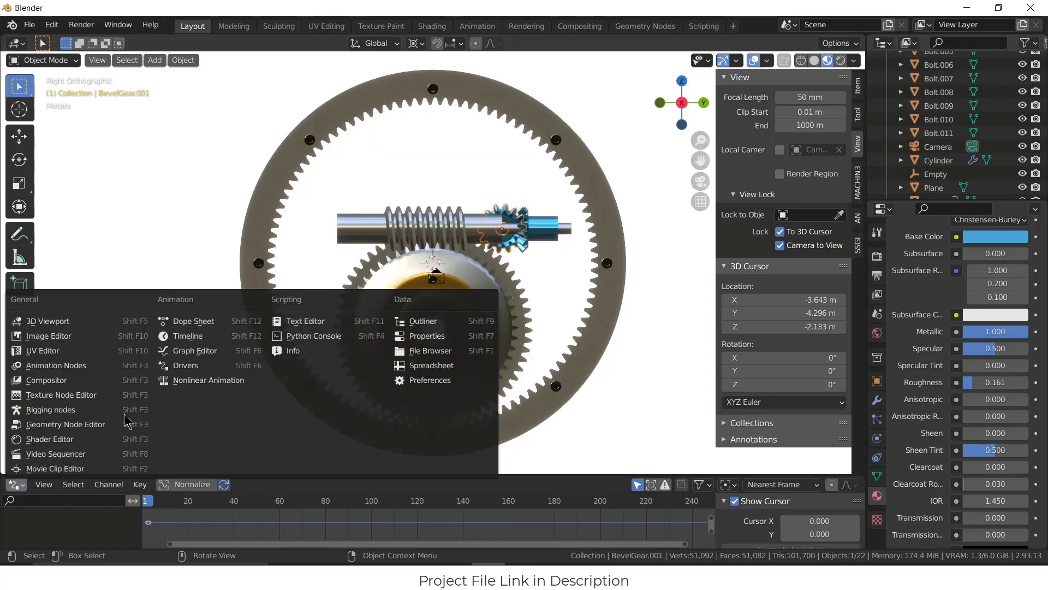
click(188, 336)
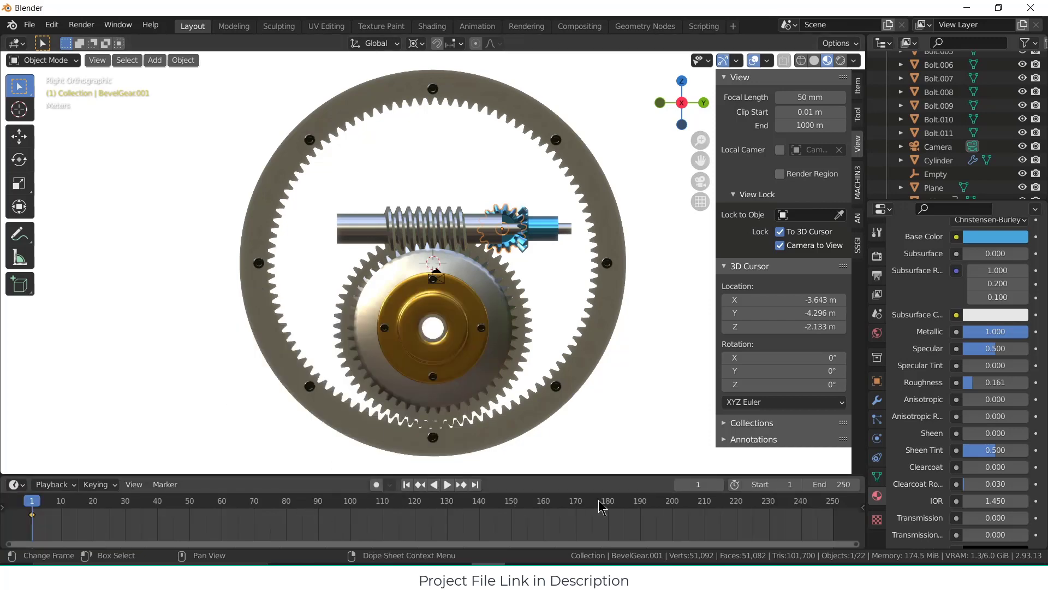
scroll(723, 511, down, 3)
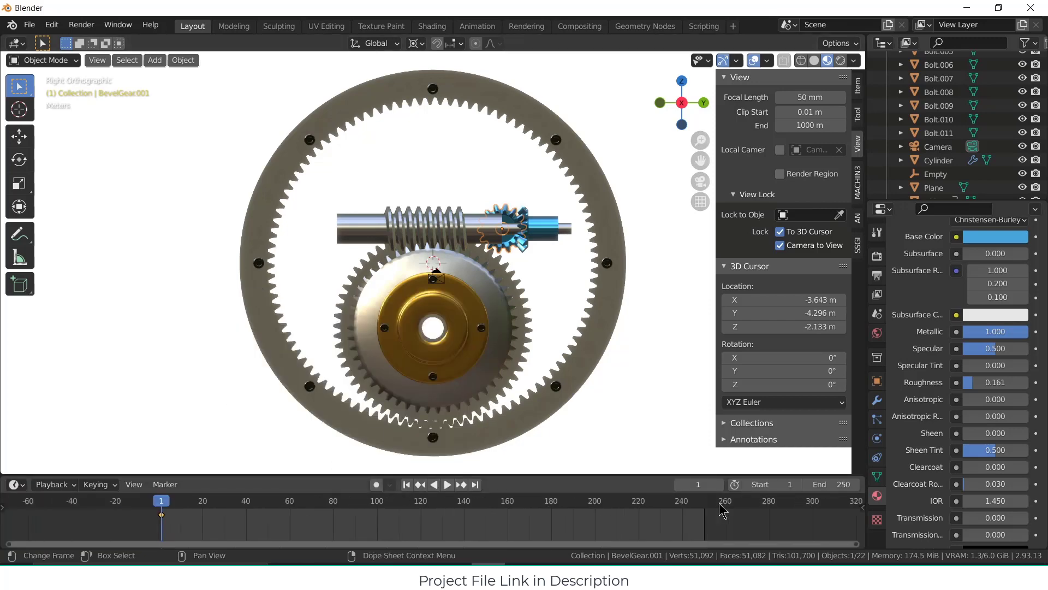
click(708, 512)
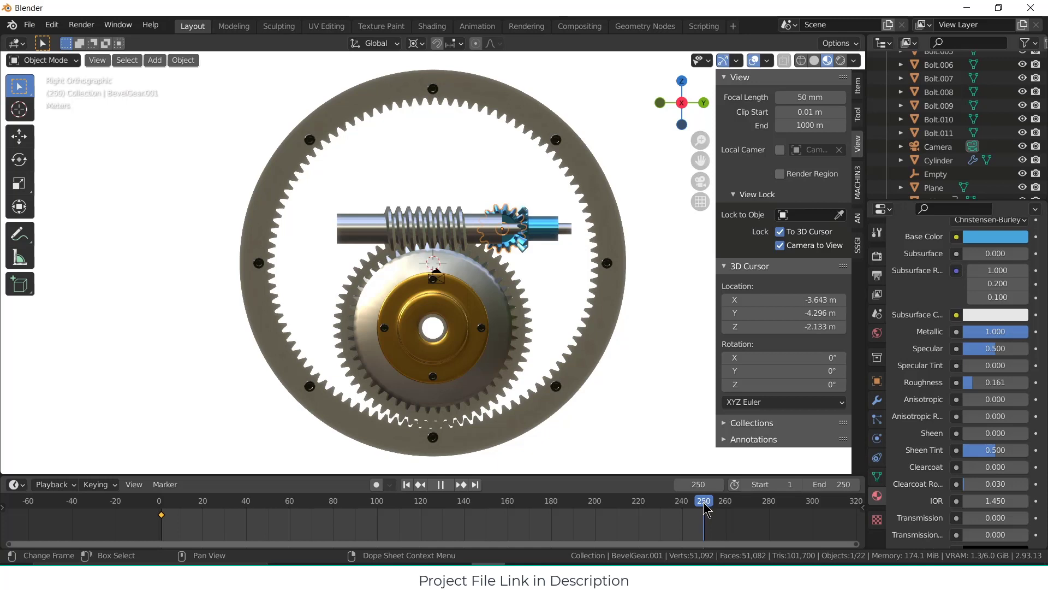
key(space)
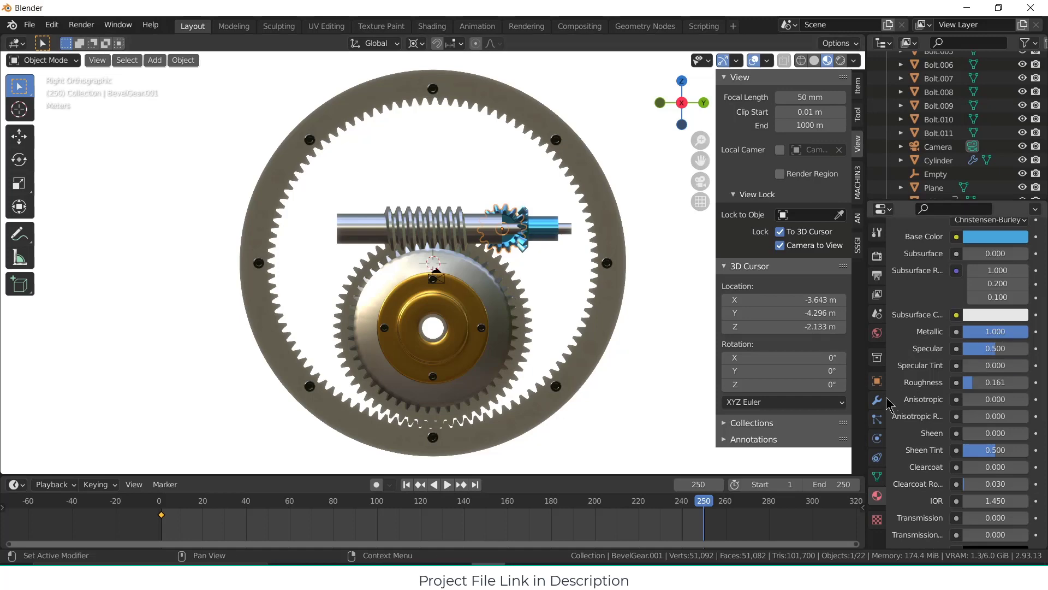
Step: Set the bevel gear's X rotation to 3600° and keyframe it at frame 250
click(877, 381)
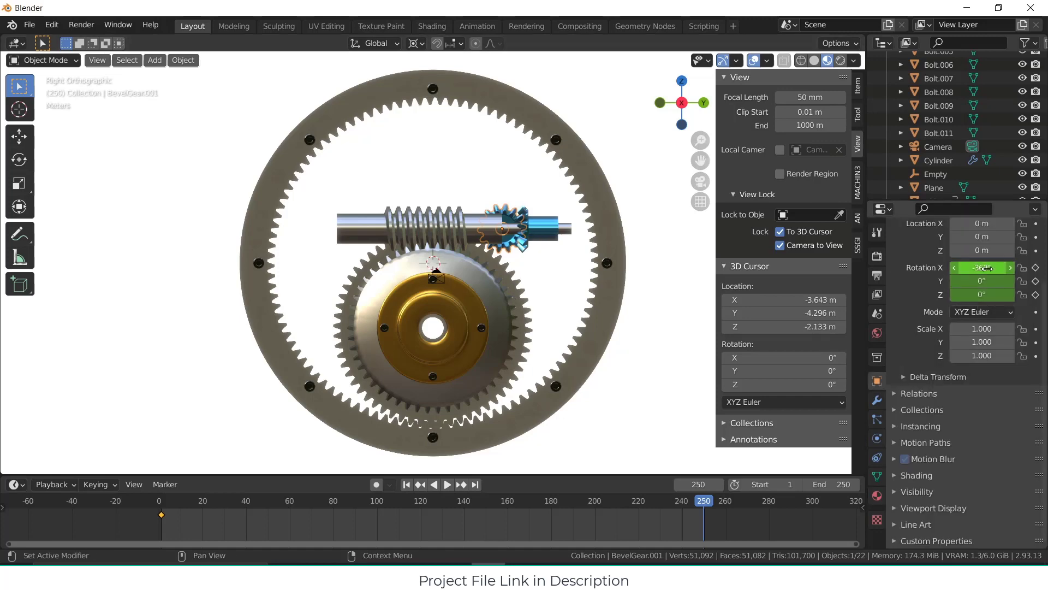
mouse_move(986, 268)
mouse_down()
mouse_move(959, 282)
mouse_move(987, 268)
mouse_up()
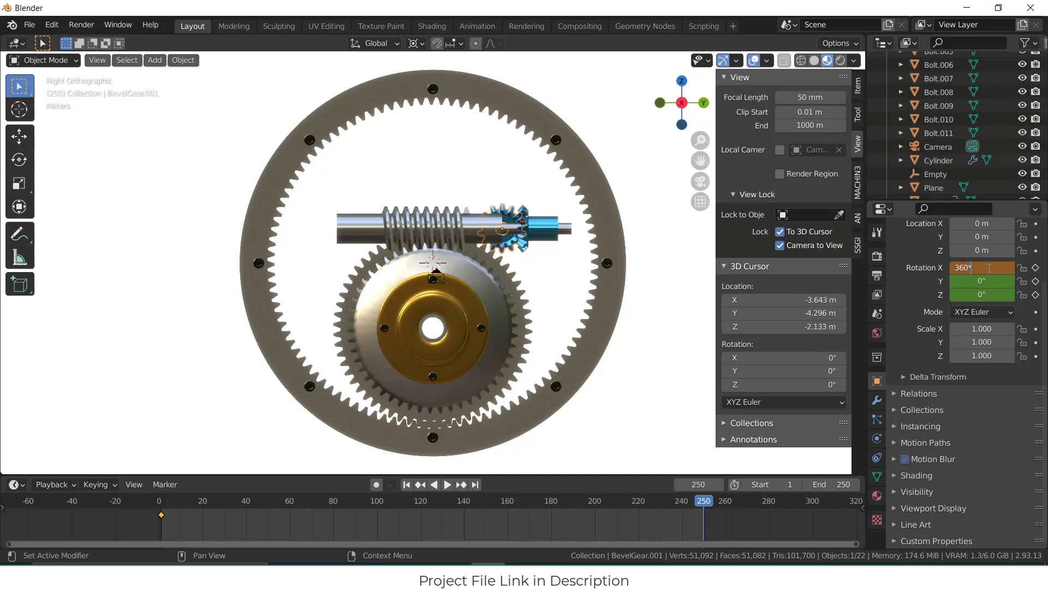
key(Return)
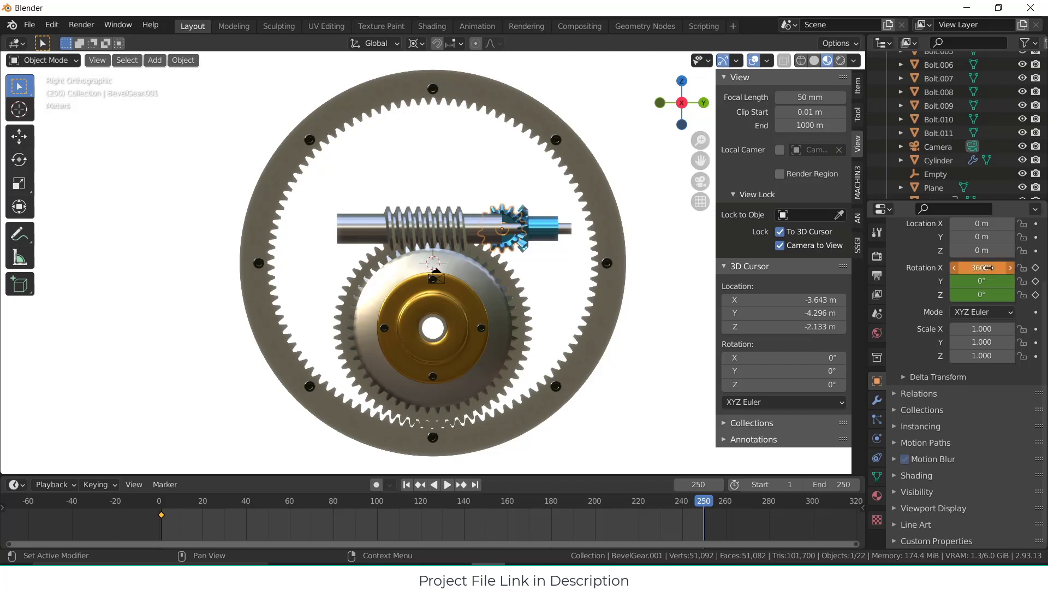
click(1036, 267)
Step: Return to frame 1, set the bevel gear's X rotation to 0° and update its keyframe there
click(406, 484)
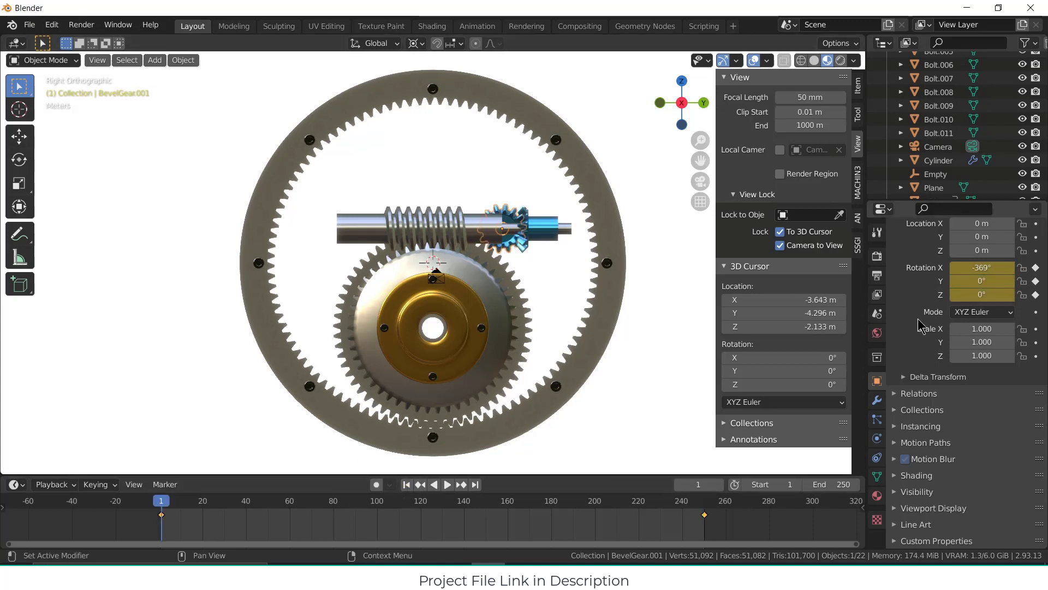
text(0)
key(Return)
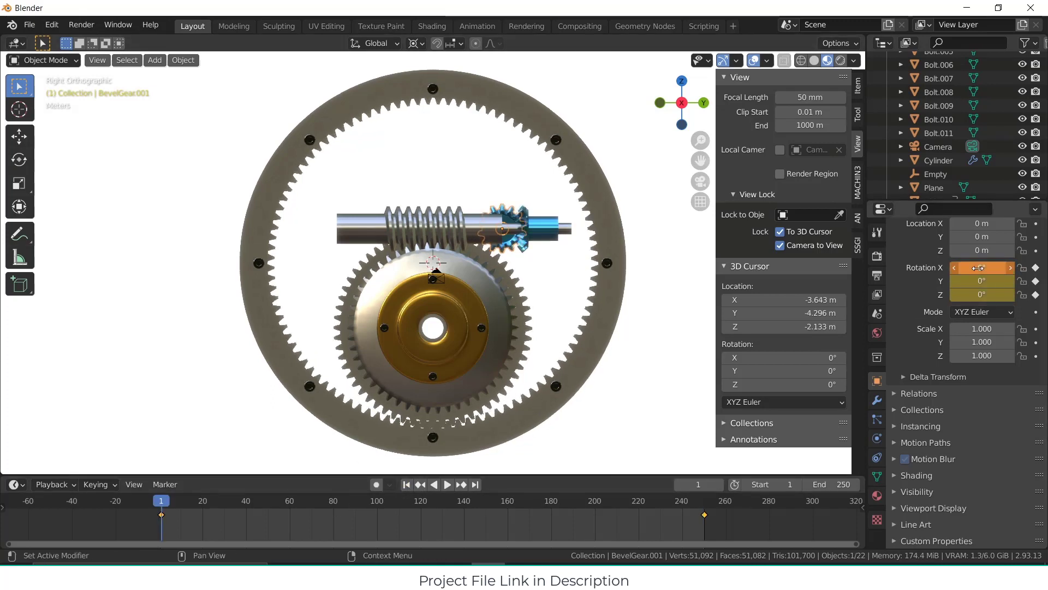
click(1035, 268)
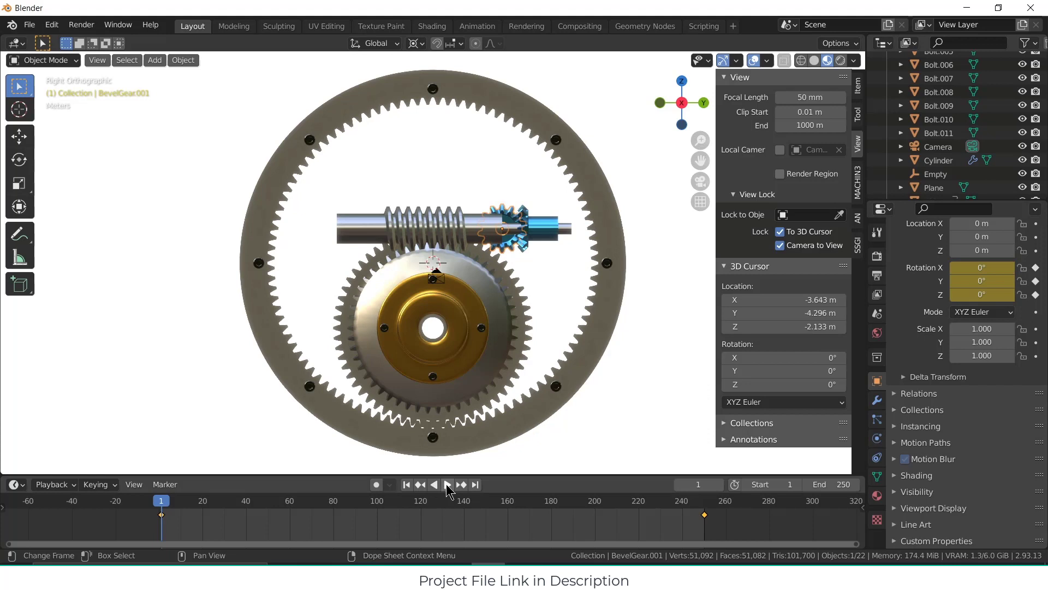
Step: Play the gear animation, stop it and return to the first frame
click(447, 485)
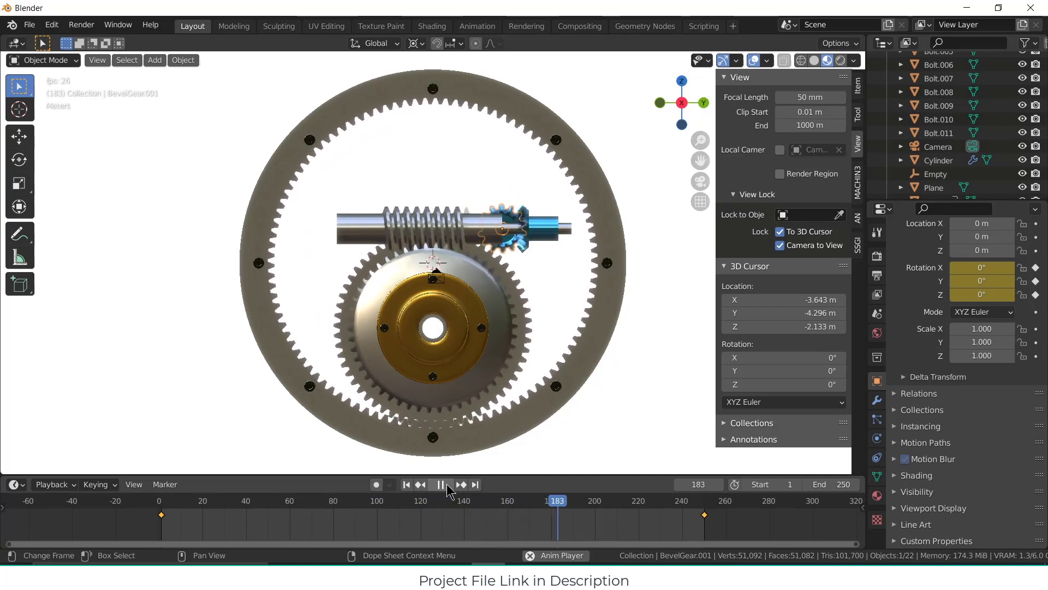
click(446, 485)
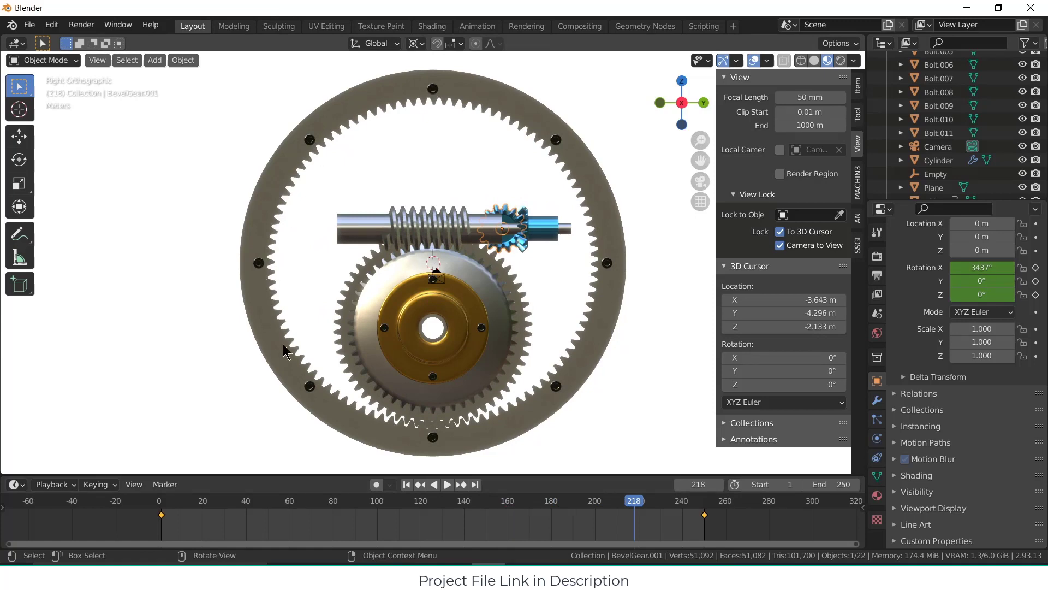
click(406, 484)
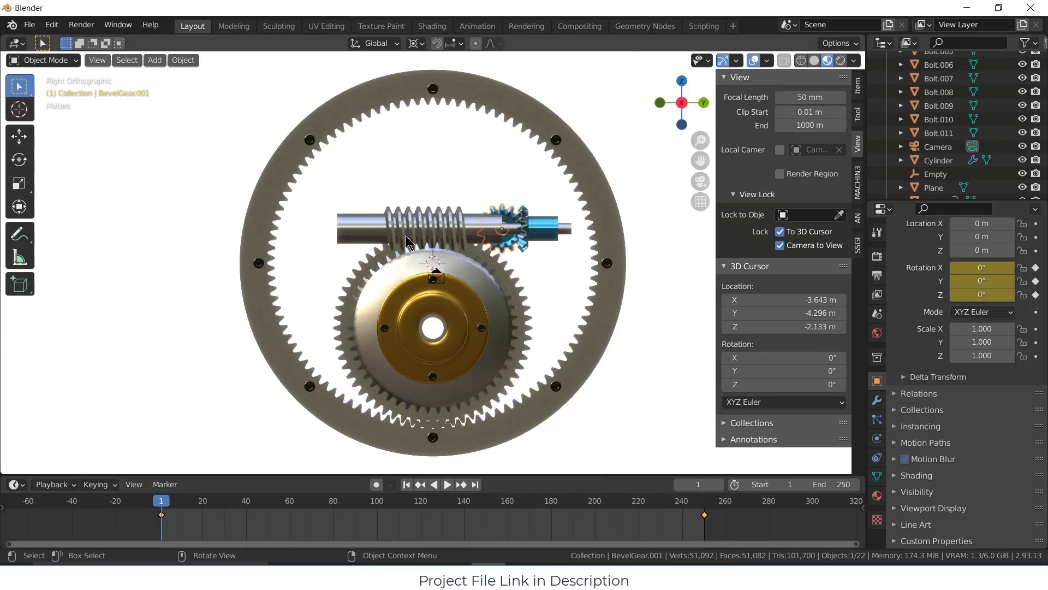
click(435, 91)
shift+click(310, 140)
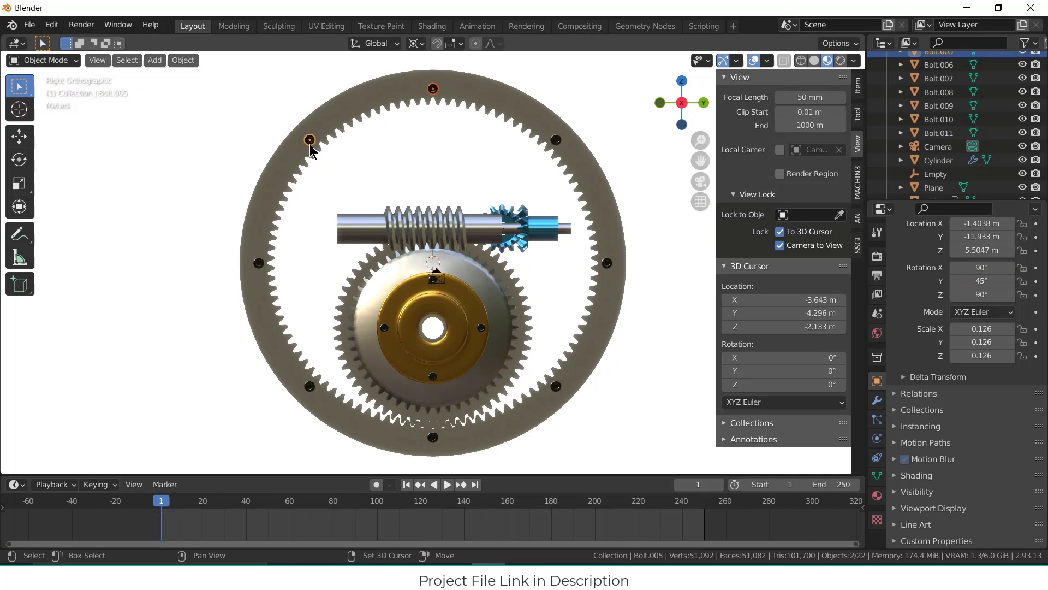
shift+click(259, 263)
shift+click(310, 386)
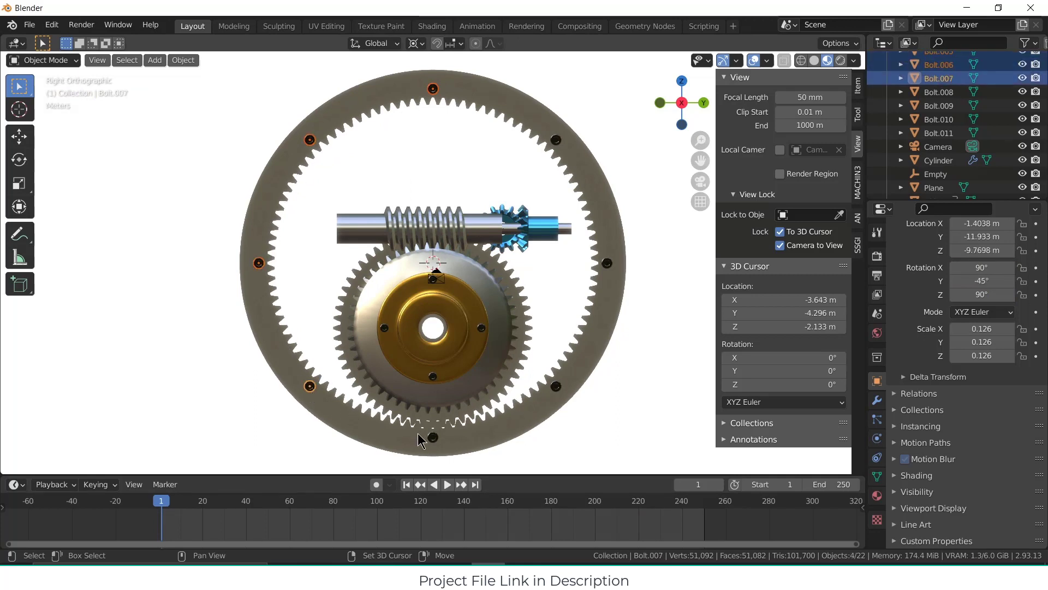
shift+click(446, 448)
Step: Parent the eight bolts on the outer ring to the ring gear as Object, and scrub the animation to frame 68
click(557, 386)
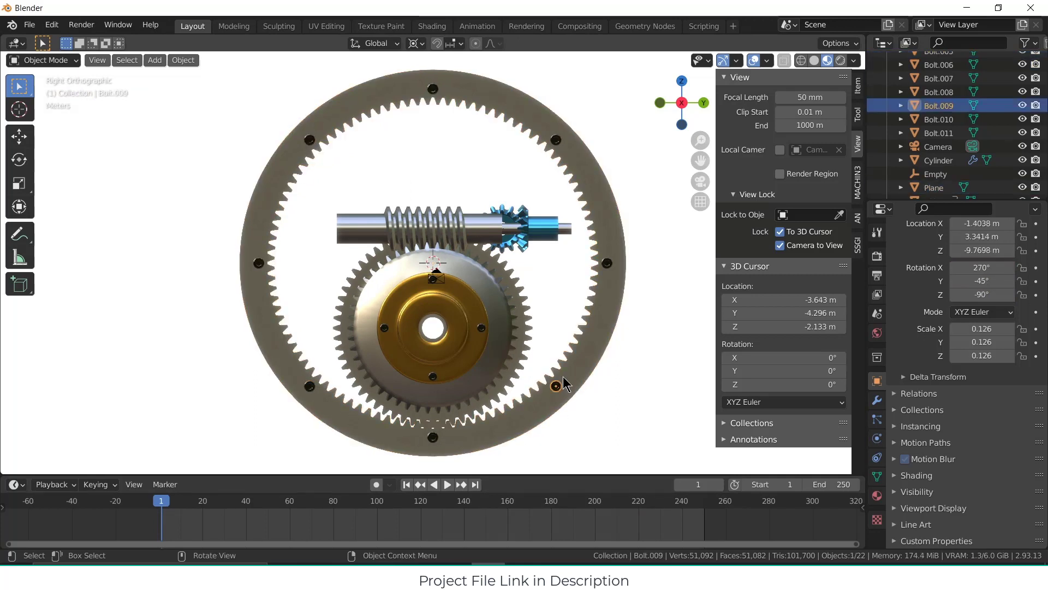
shift+click(607, 263)
shift+click(558, 142)
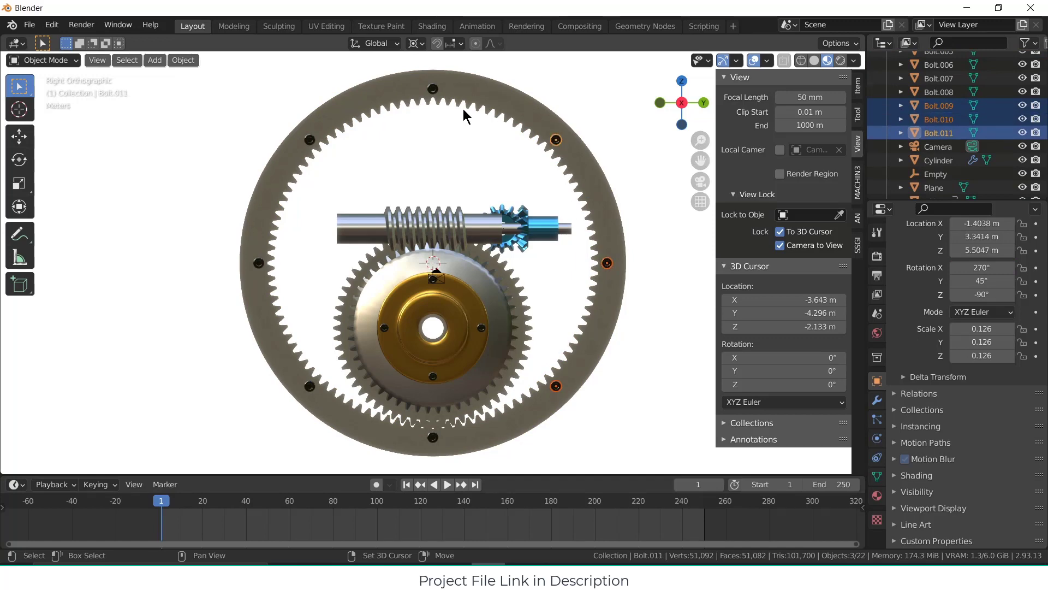
shift+click(434, 90)
shift+click(310, 140)
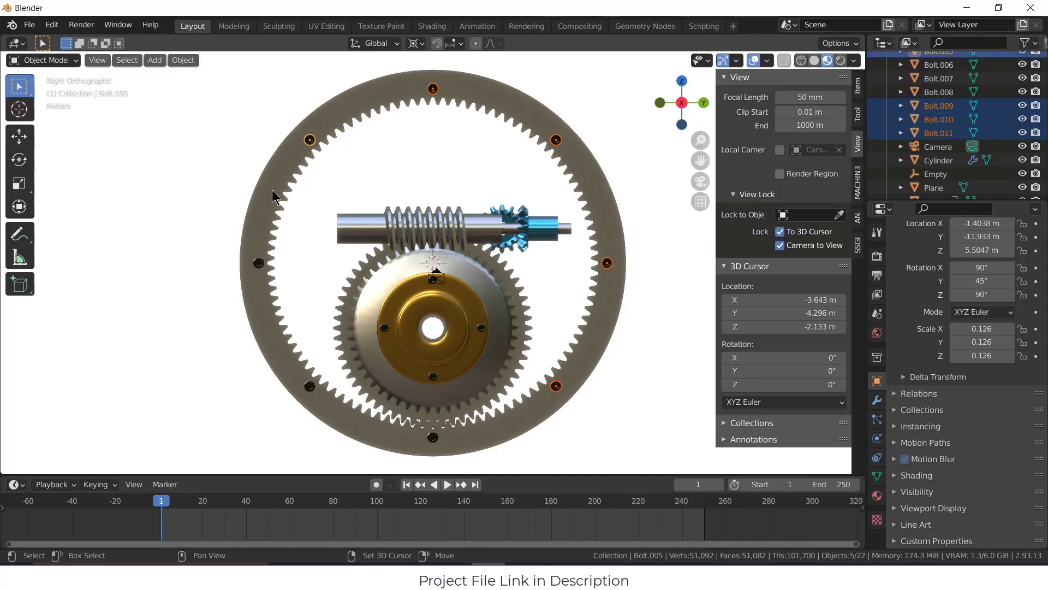
shift+click(258, 263)
shift+click(310, 386)
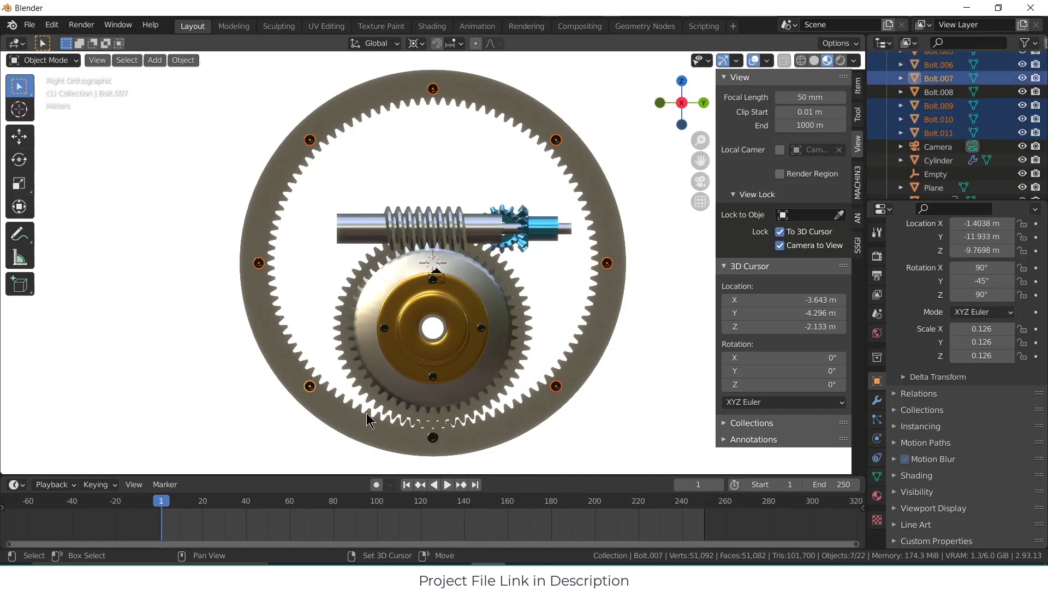
shift+click(433, 437)
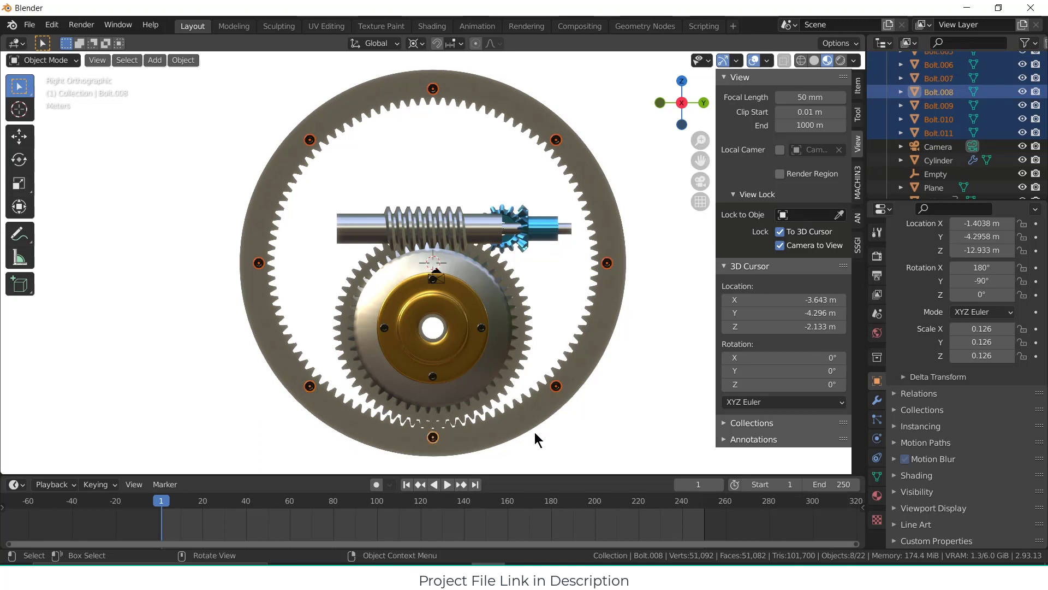
shift+click(588, 182)
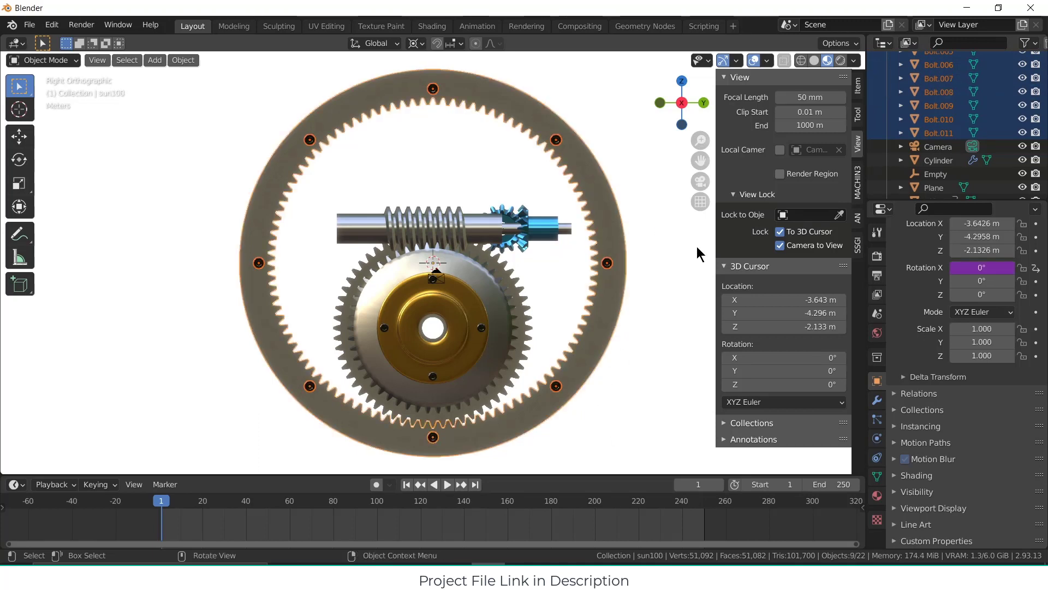
key(ctrl+p)
click(699, 253)
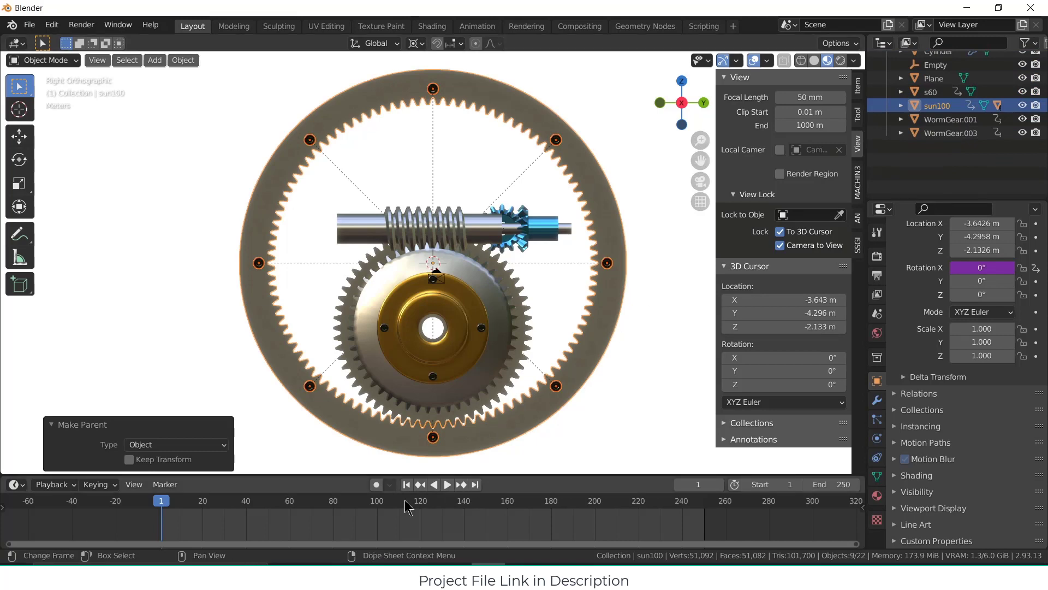
drag(166, 510, 307, 520)
Step: Set the interpolation of the bevel gear's rotation keyframes to Linear
click(498, 220)
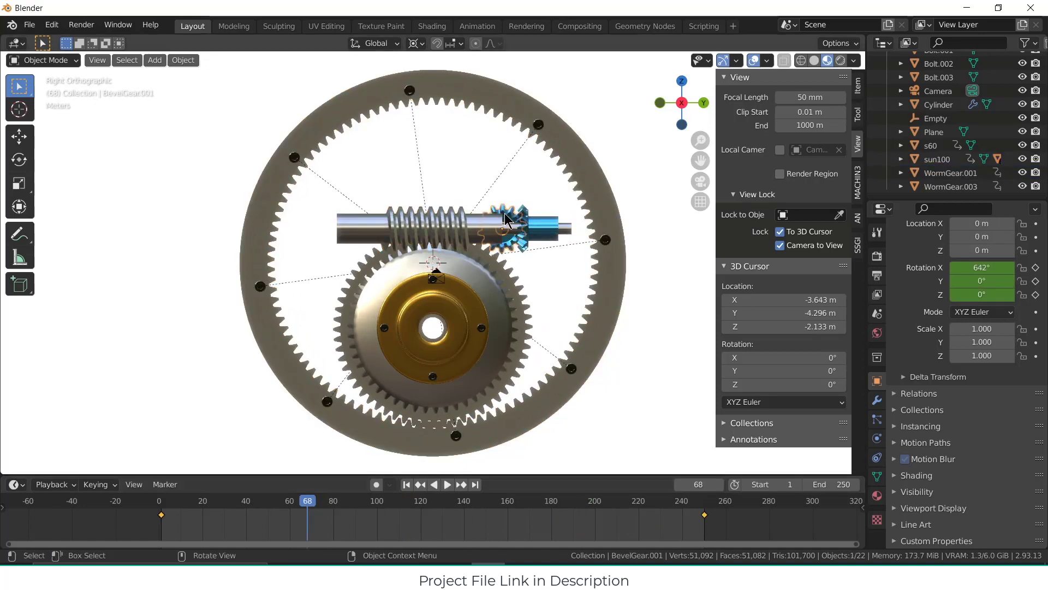
drag(136, 543, 771, 502)
key(t)
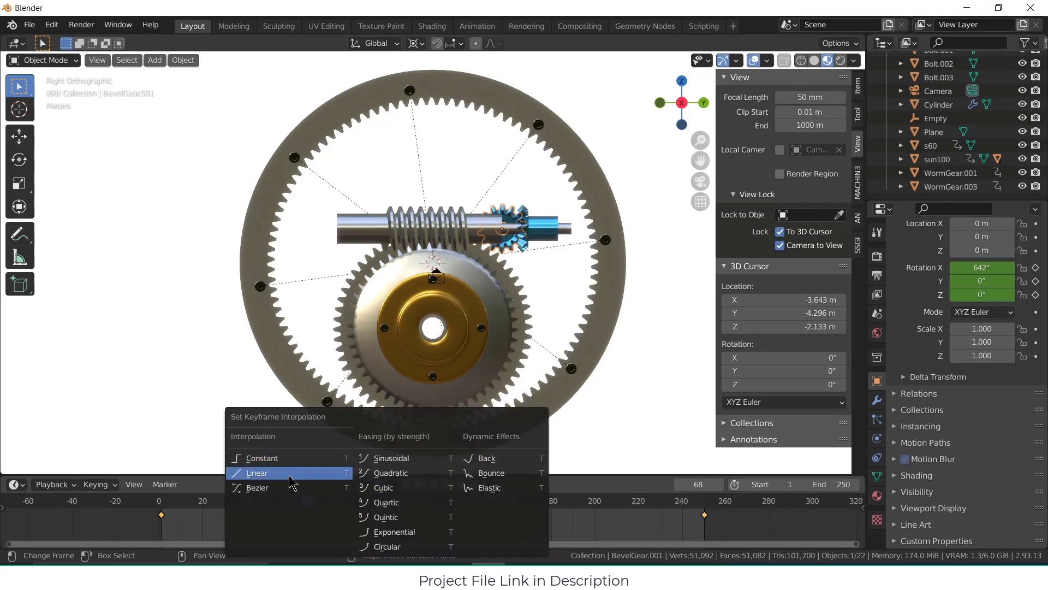
click(264, 473)
Step: Scrub the animation to frame 228 and inspect the moving gear assembly from several angles
drag(309, 509, 656, 535)
middle_drag(575, 421, 555, 344)
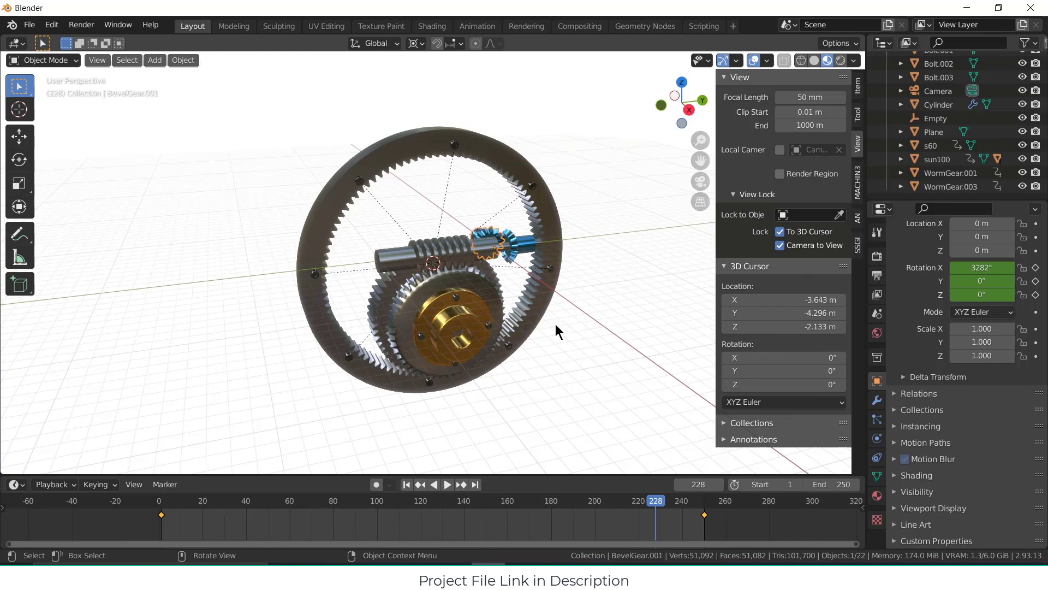
middle_drag(555, 323, 572, 234)
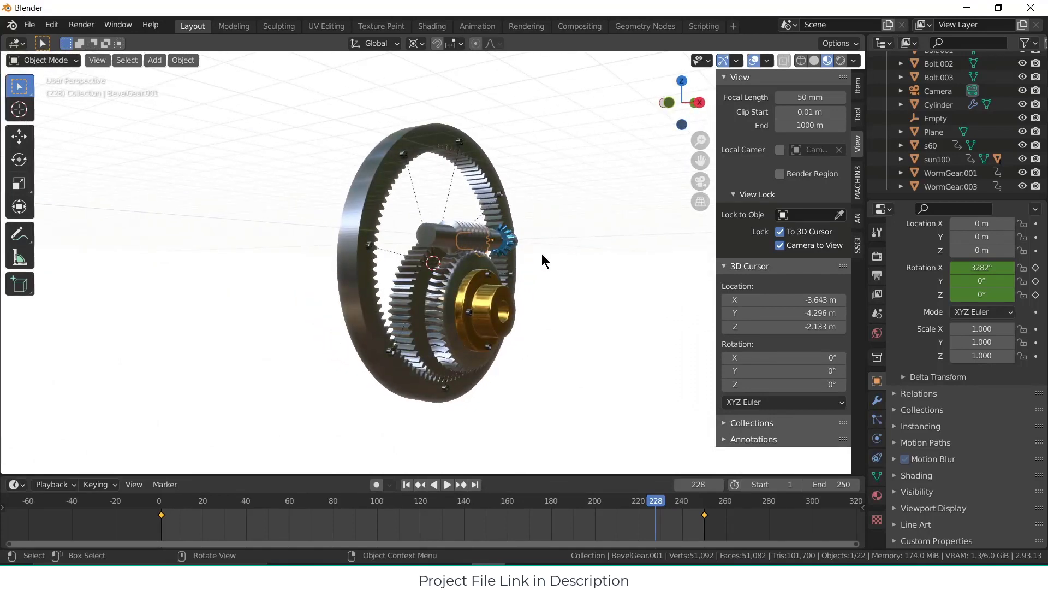
middle_drag(541, 254, 425, 306)
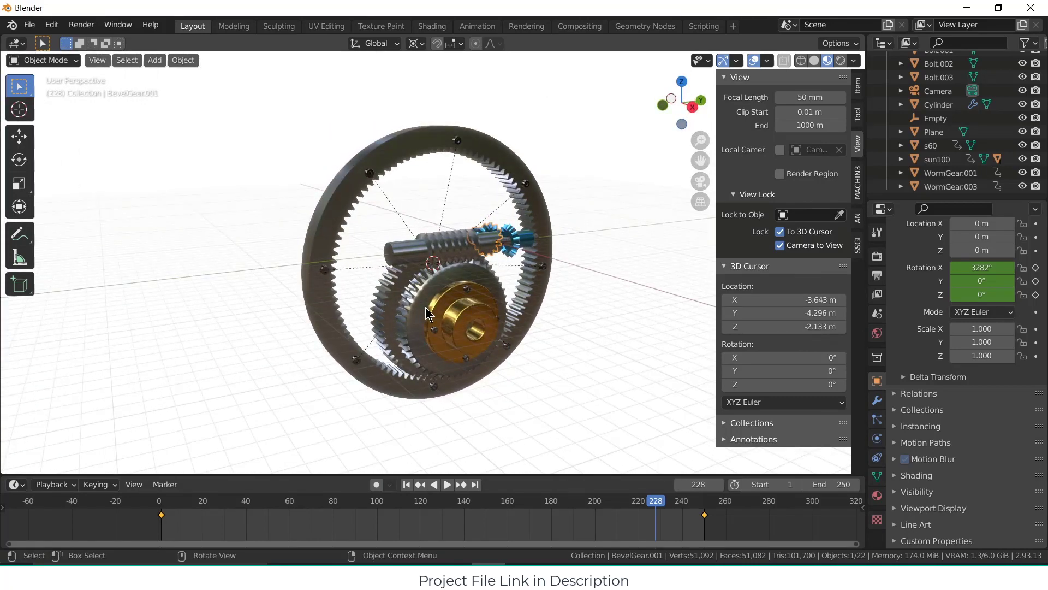